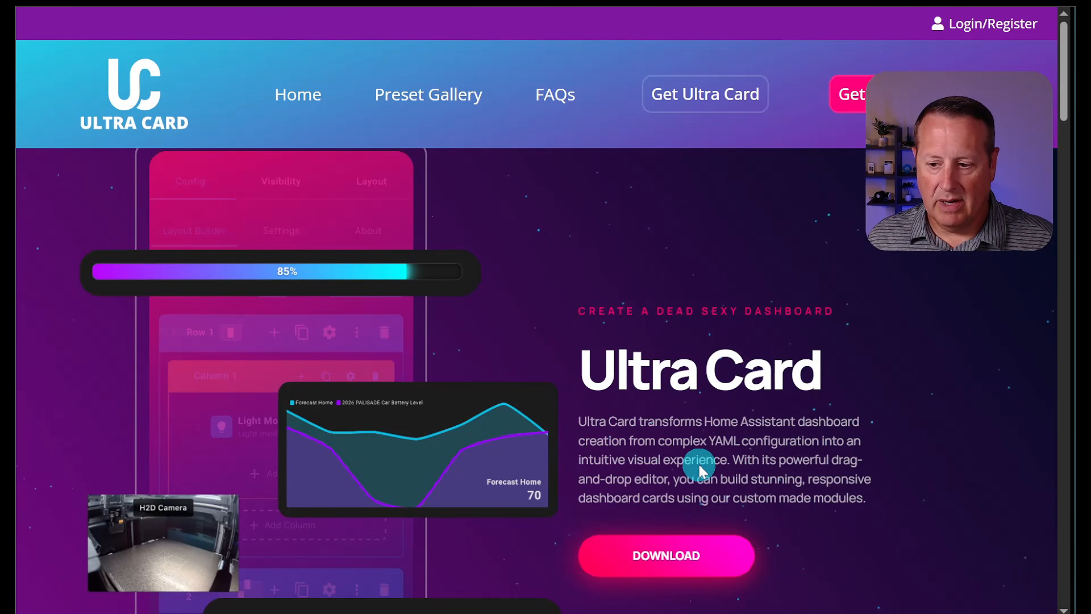
- Look through the Ultra Card home page, covering the layout, module and configuration sections down to the frequently asked questions
{"action": "scroll", "coordinate": [636, 434], "scroll_direction": "down", "scroll_amount": 3}
{"action": "scroll", "coordinate": [547, 427], "scroll_direction": "up", "scroll_amount": 3}
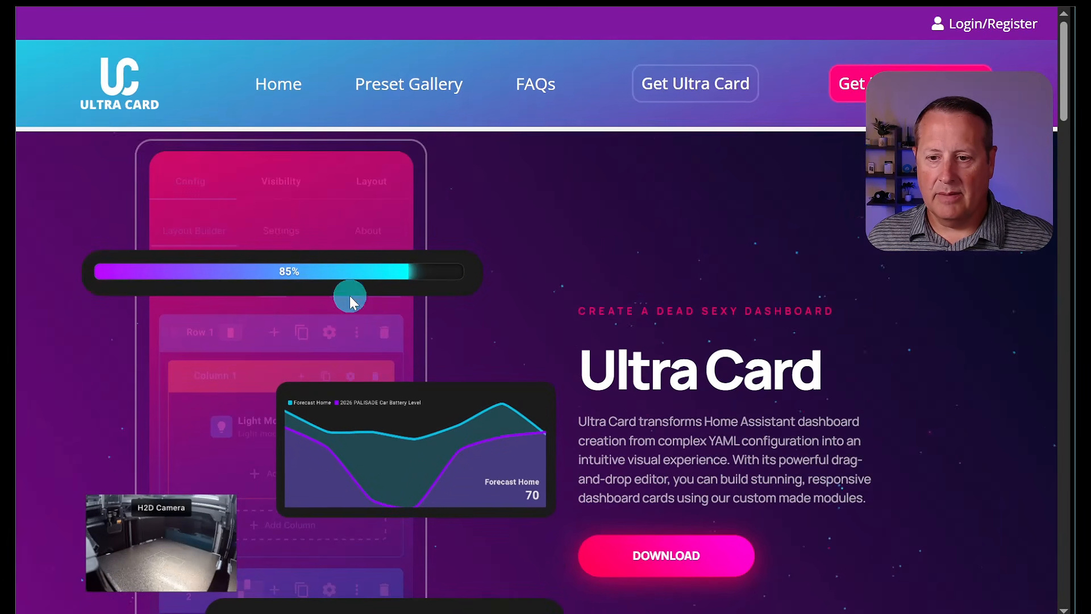
{"action": "scroll", "coordinate": [282, 213], "scroll_direction": "down", "scroll_amount": 8}
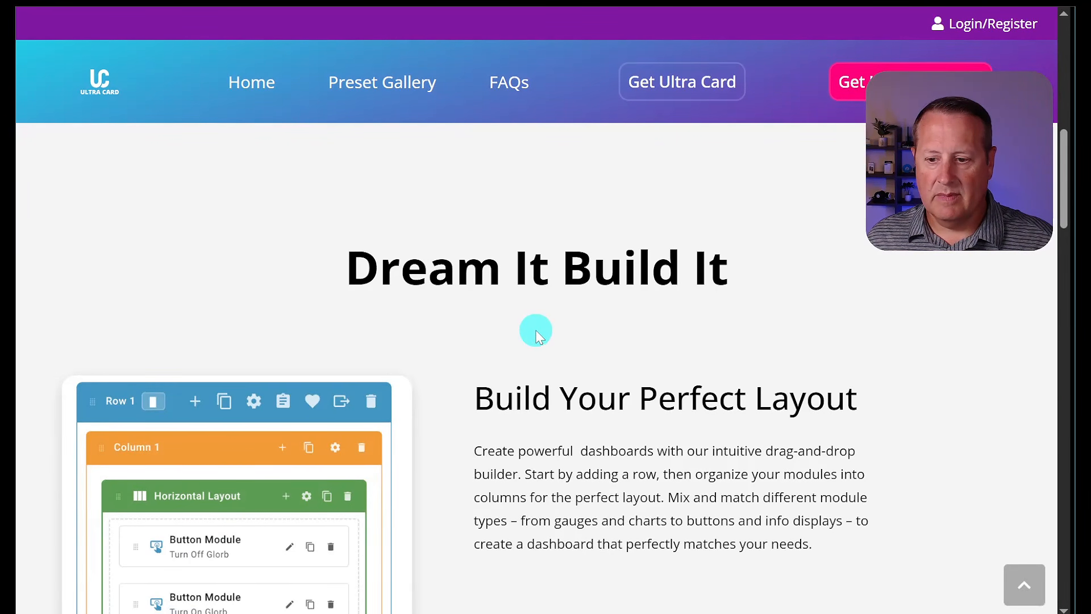
{"action": "scroll", "coordinate": [537, 334], "scroll_direction": "down", "scroll_amount": 3}
{"action": "scroll", "coordinate": [577, 404], "scroll_direction": "down", "scroll_amount": 5}
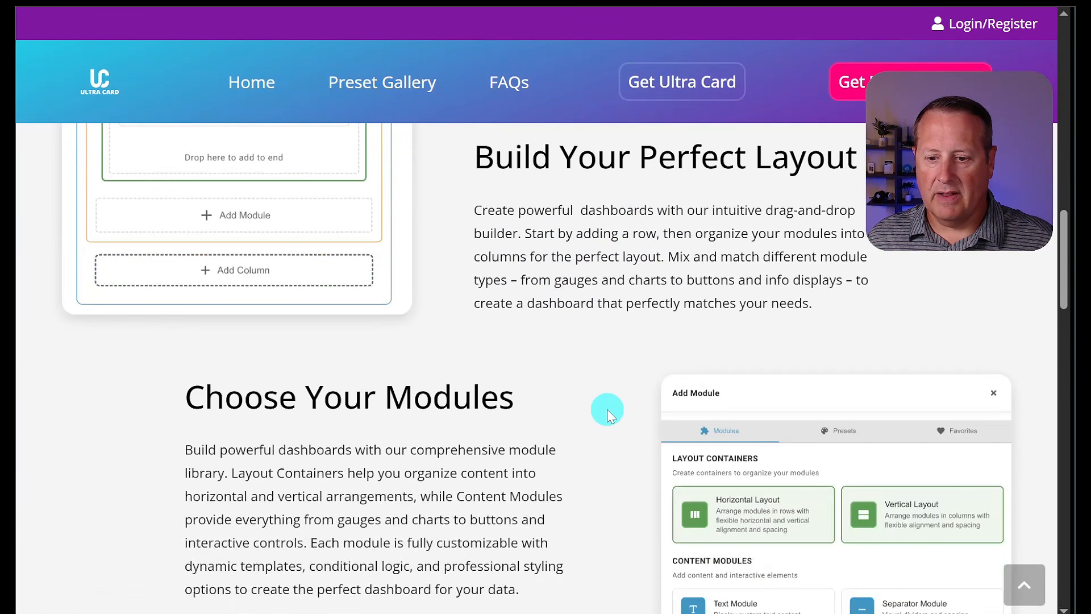
{"action": "scroll", "coordinate": [316, 316], "scroll_direction": "down", "scroll_amount": 5}
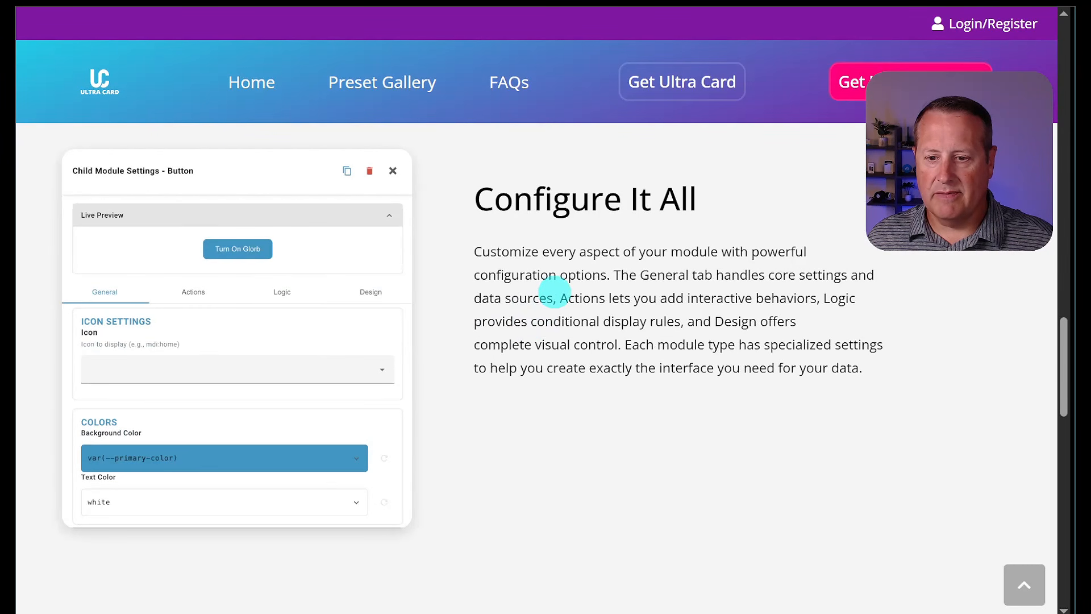
{"action": "scroll", "coordinate": [554, 293], "scroll_direction": "down", "scroll_amount": 3}
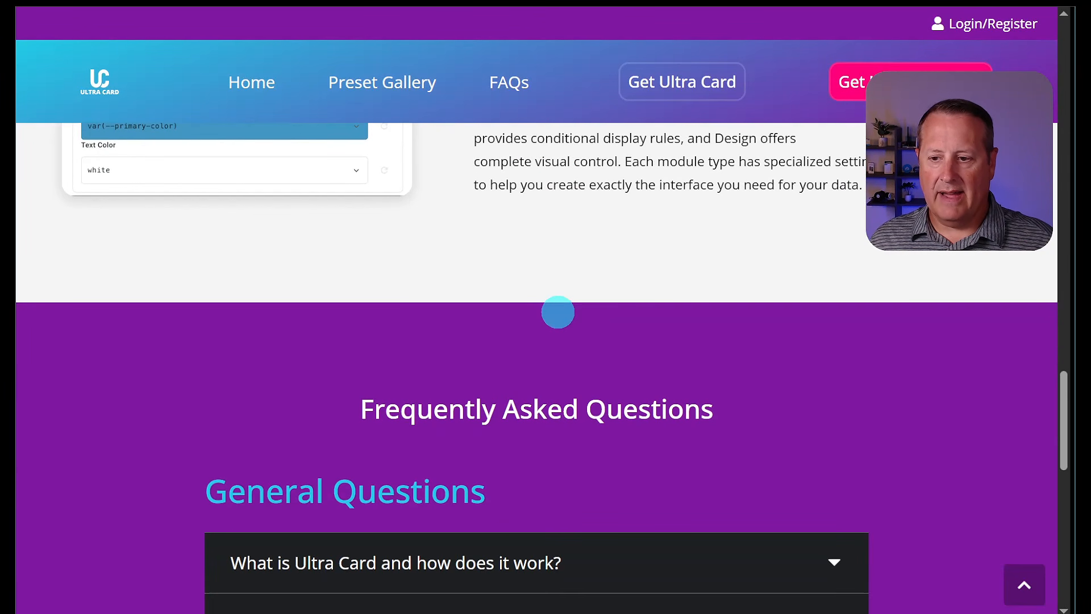
{"action": "scroll", "coordinate": [558, 312], "scroll_direction": "up", "scroll_amount": 15}
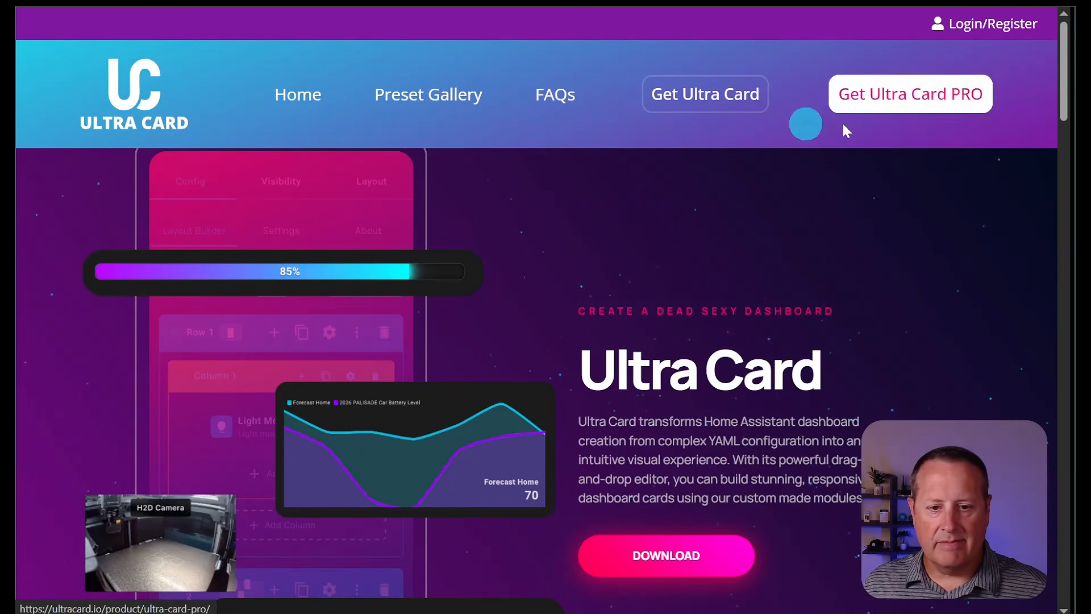
- Open the Ultra Card PRO product page and review its pricing, included features and intended users
{"action": "left_click", "coordinate": [864, 93]}
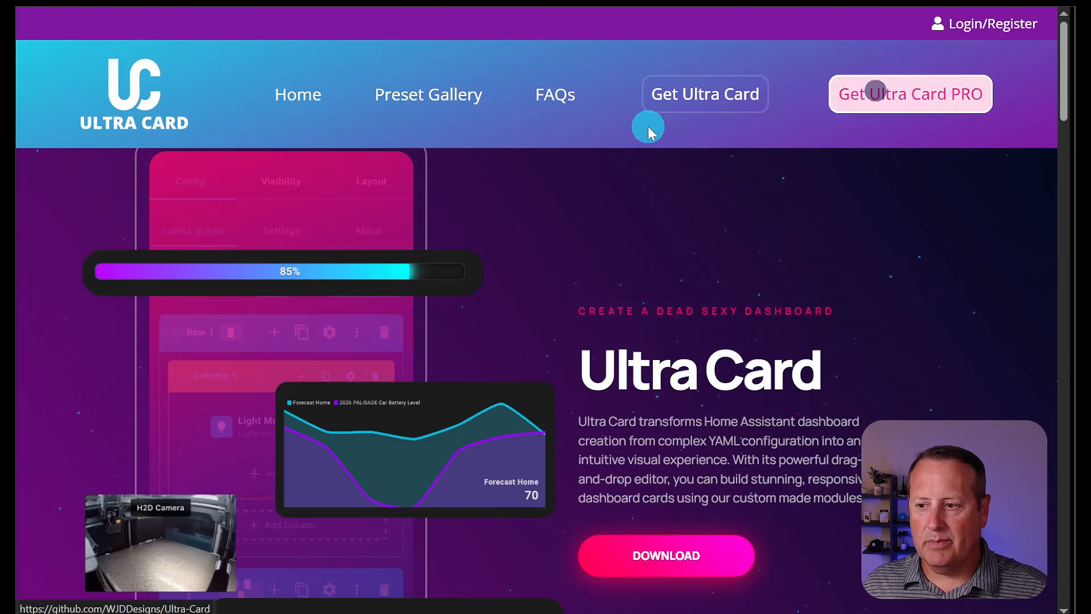
{"action": "scroll", "coordinate": [269, 384], "scroll_direction": "down", "scroll_amount": 3}
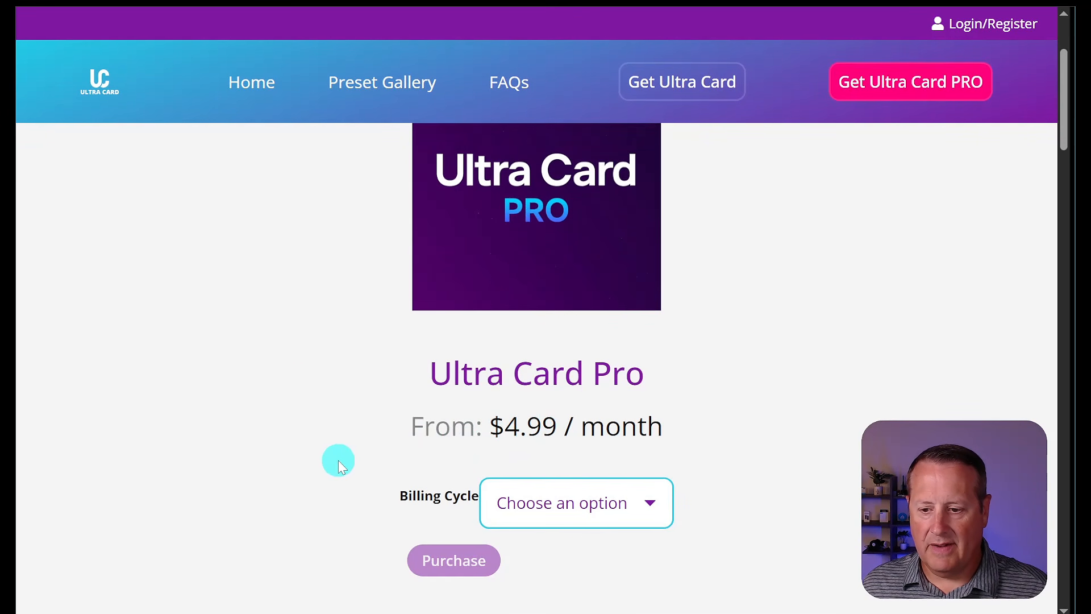
{"action": "scroll", "coordinate": [336, 461], "scroll_direction": "down", "scroll_amount": 5}
{"action": "scroll", "coordinate": [310, 419], "scroll_direction": "down", "scroll_amount": 3}
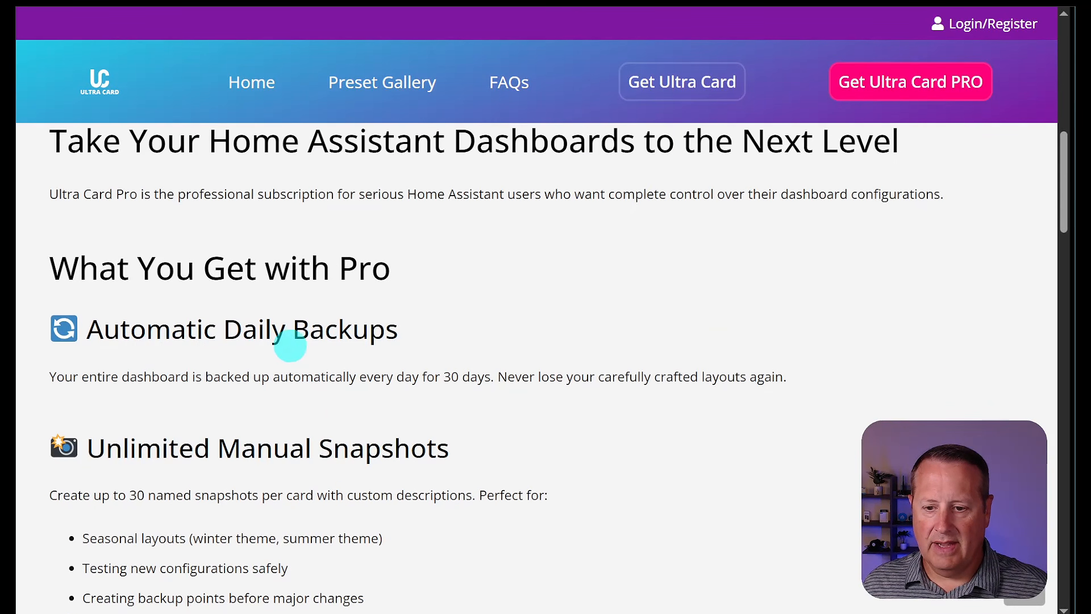
{"action": "scroll", "coordinate": [361, 372], "scroll_direction": "down", "scroll_amount": 3}
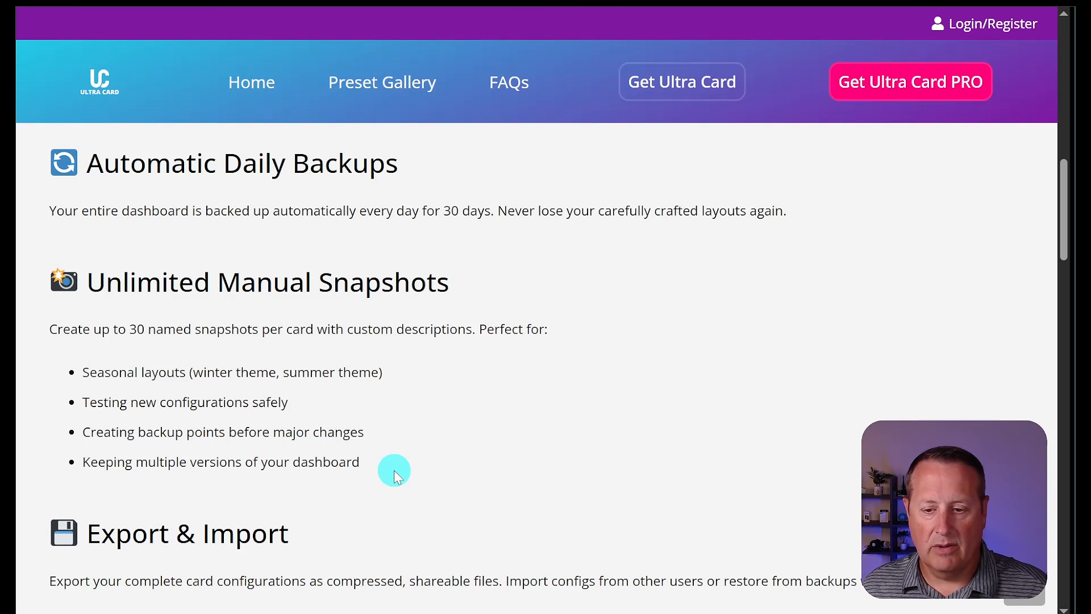
{"action": "scroll", "coordinate": [396, 421], "scroll_direction": "down", "scroll_amount": 3}
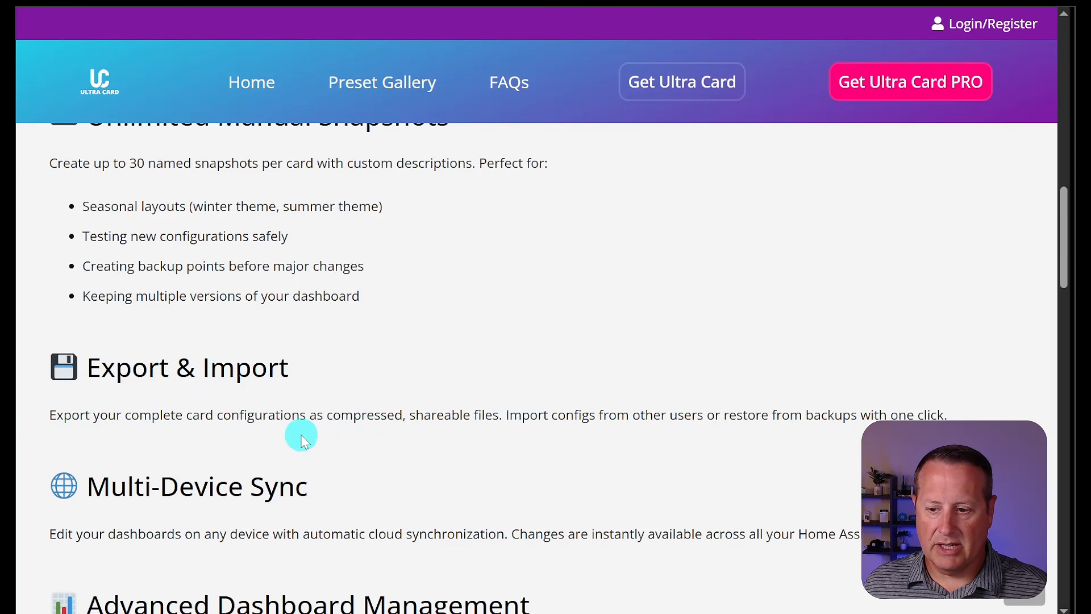
{"action": "scroll", "coordinate": [394, 418], "scroll_direction": "down", "scroll_amount": 3}
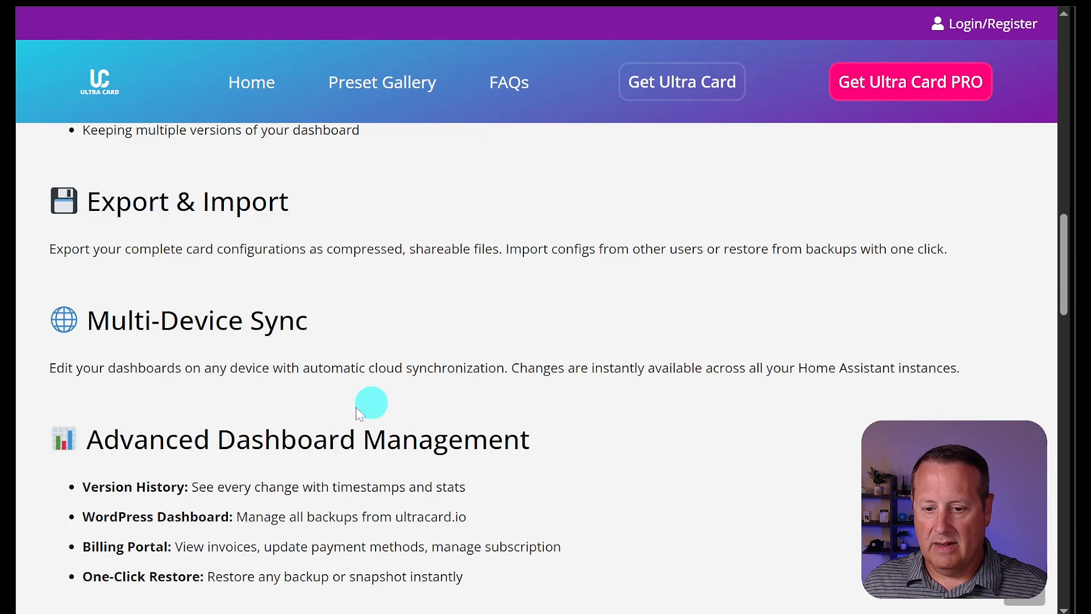
{"action": "scroll", "coordinate": [327, 415], "scroll_direction": "down", "scroll_amount": 3}
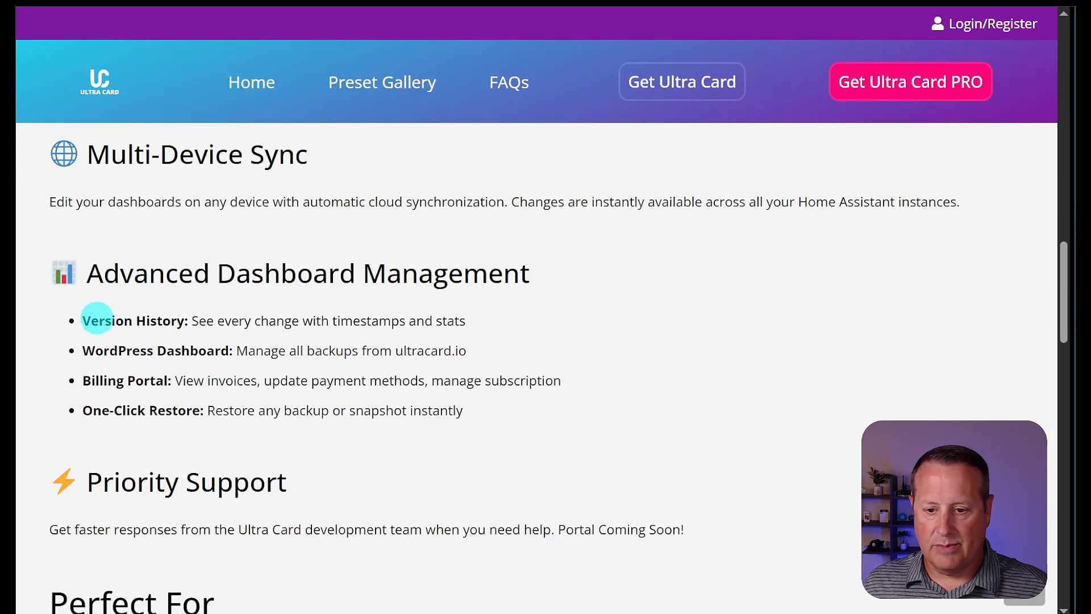
{"action": "scroll", "coordinate": [183, 459], "scroll_direction": "down", "scroll_amount": 3}
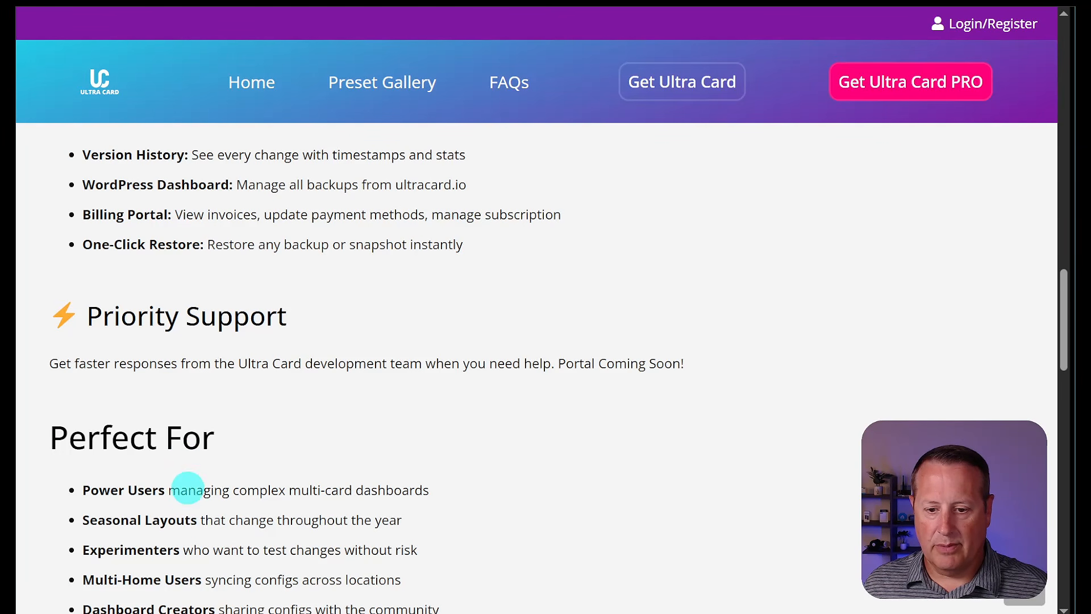
{"action": "scroll", "coordinate": [195, 516], "scroll_direction": "down", "scroll_amount": 3}
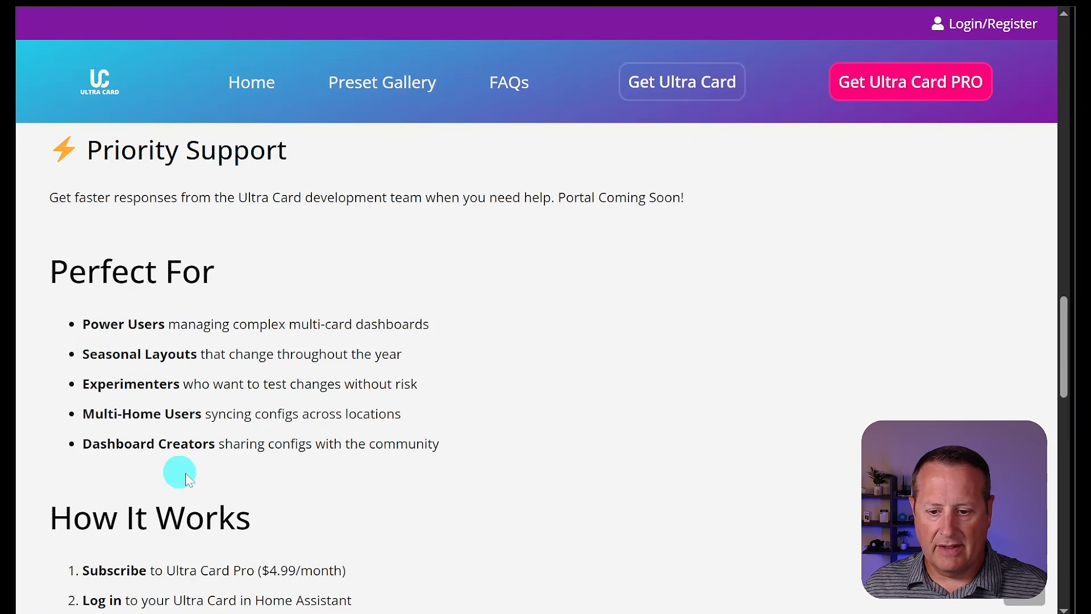
{"action": "scroll", "coordinate": [314, 418], "scroll_direction": "up", "scroll_amount": 12}
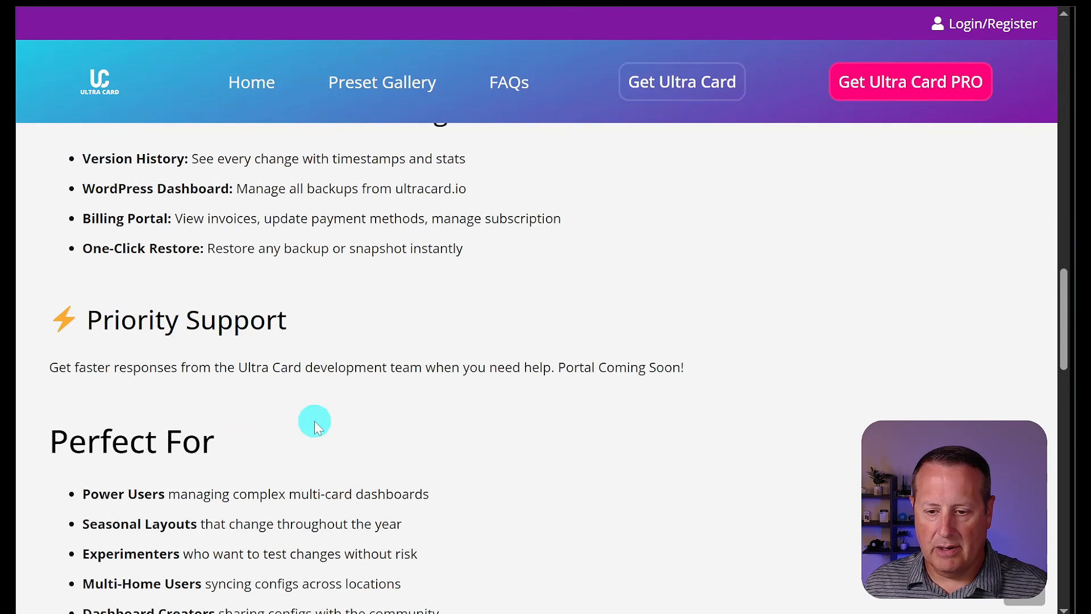
{"action": "scroll", "coordinate": [314, 419], "scroll_direction": "up", "scroll_amount": 3}
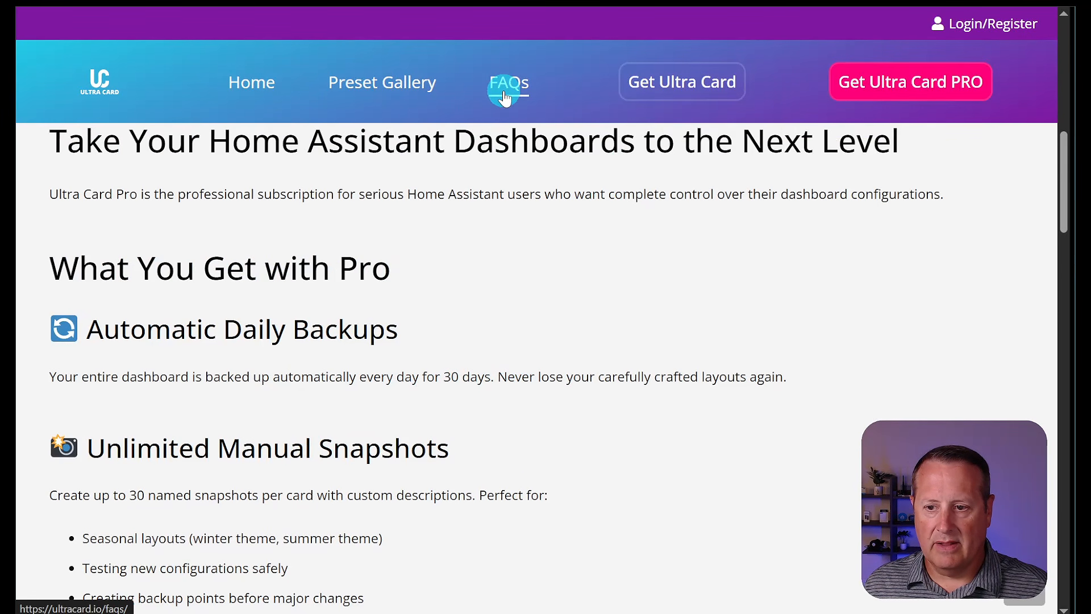
- Look through the list of general questions on the Ultra Card FAQs page
{"action": "scroll", "coordinate": [443, 220], "scroll_direction": "down", "scroll_amount": 8}
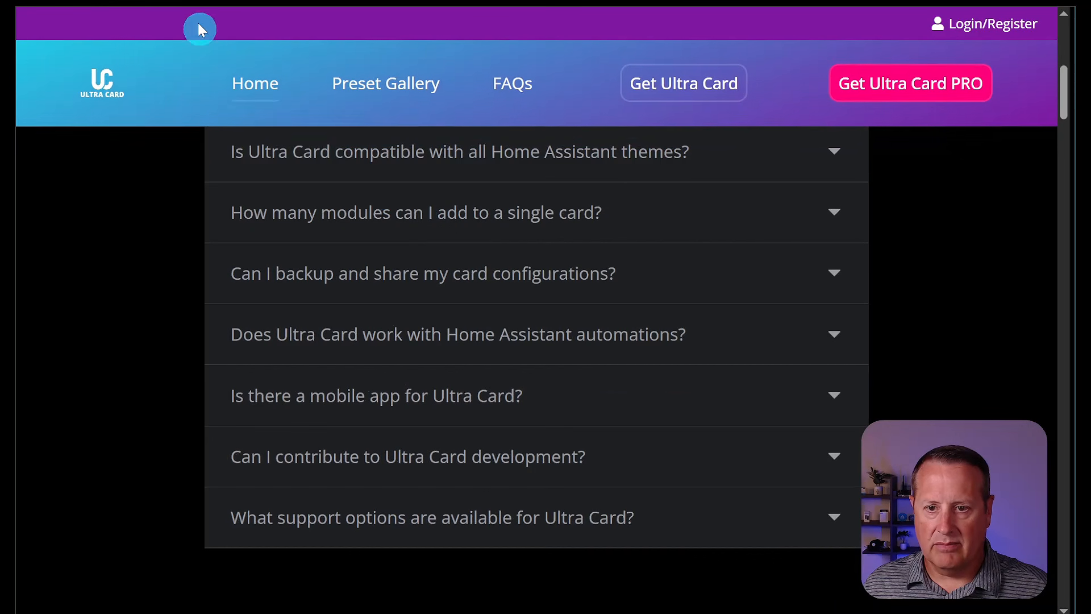
{"action": "scroll", "coordinate": [327, 48], "scroll_direction": "up", "scroll_amount": 3}
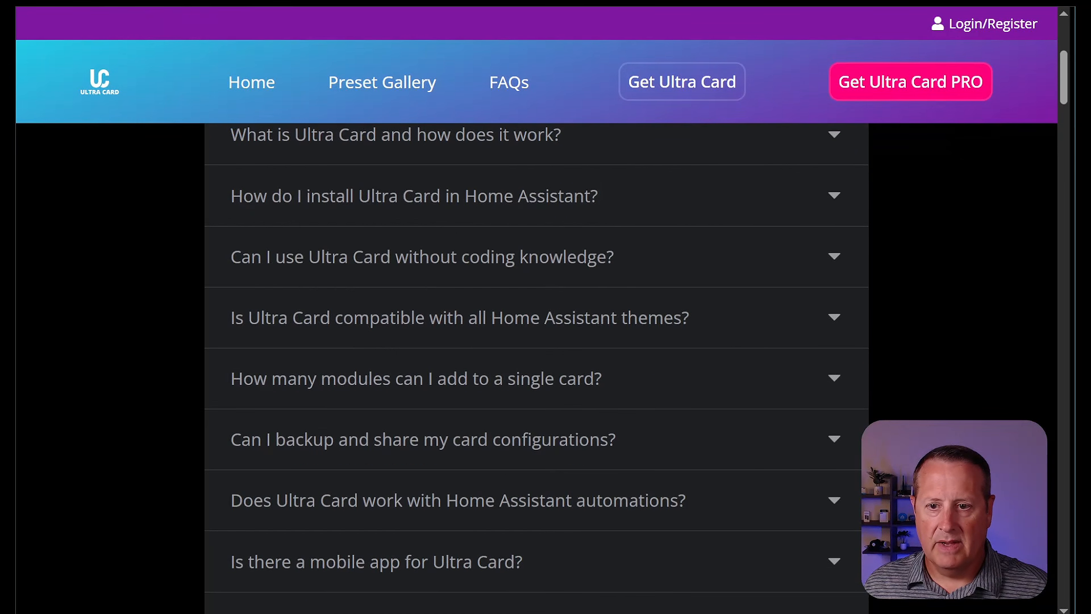
{"action": "scroll", "coordinate": [339, 153], "scroll_direction": "up", "scroll_amount": 6}
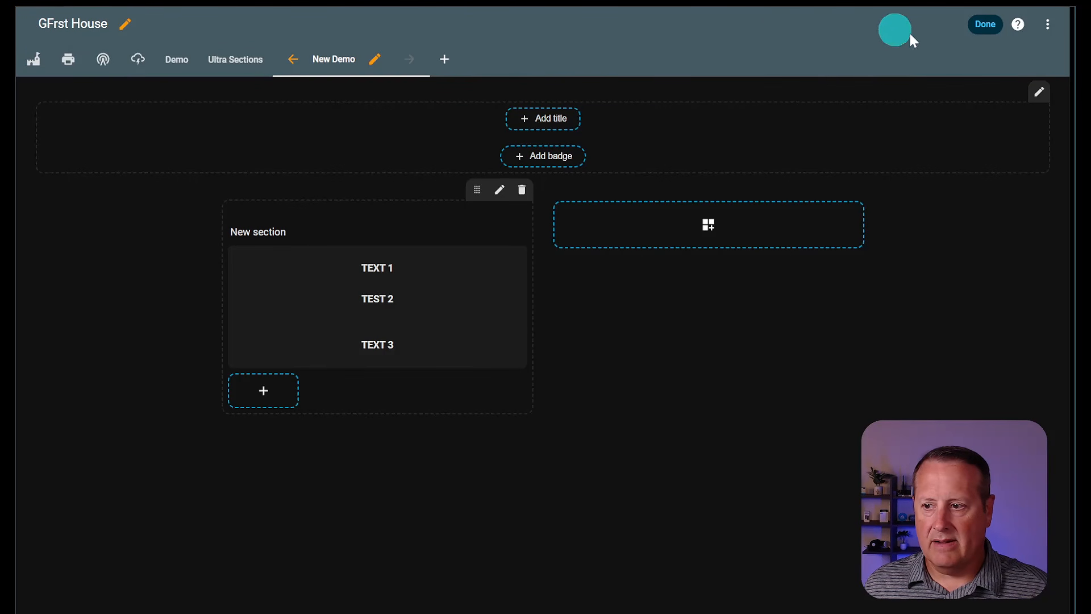
- Switch to Home Assistant, finish editing the New Demo dashboard view and open HACS
{"action": "left_click", "coordinate": [985, 24]}
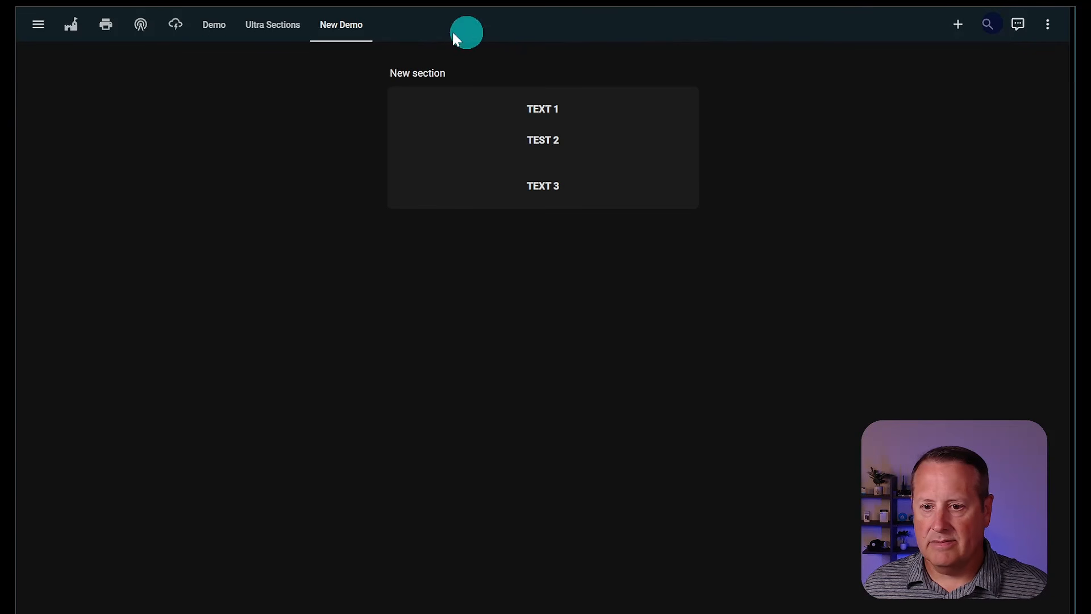
{"action": "left_click", "coordinate": [40, 23]}
{"action": "scroll", "coordinate": [75, 168], "scroll_direction": "down", "scroll_amount": 3}
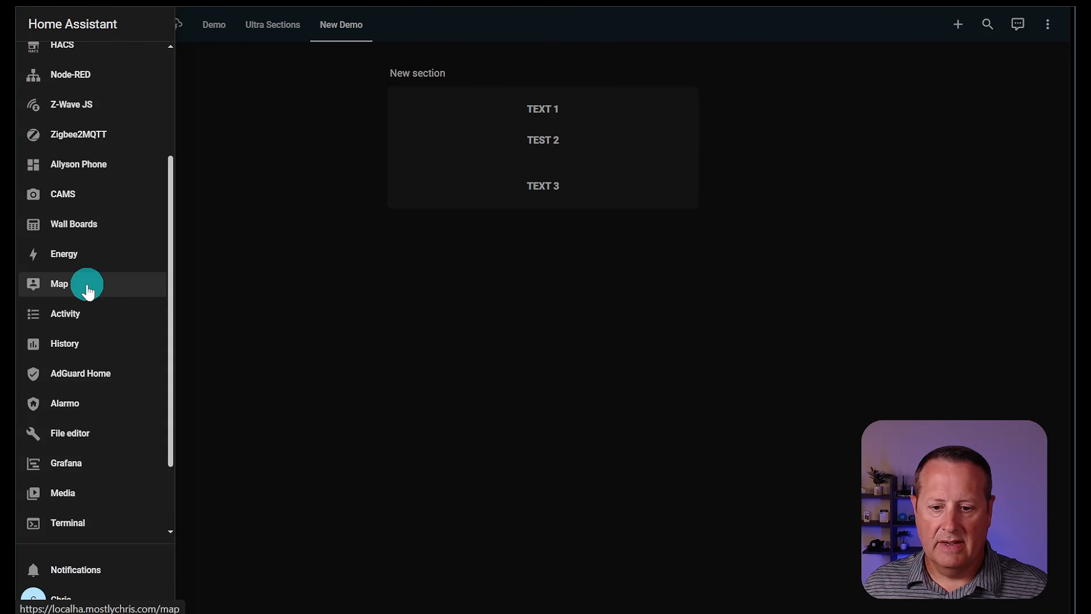
{"action": "scroll", "coordinate": [80, 284], "scroll_direction": "up", "scroll_amount": 3}
{"action": "left_click", "coordinate": [67, 211]}
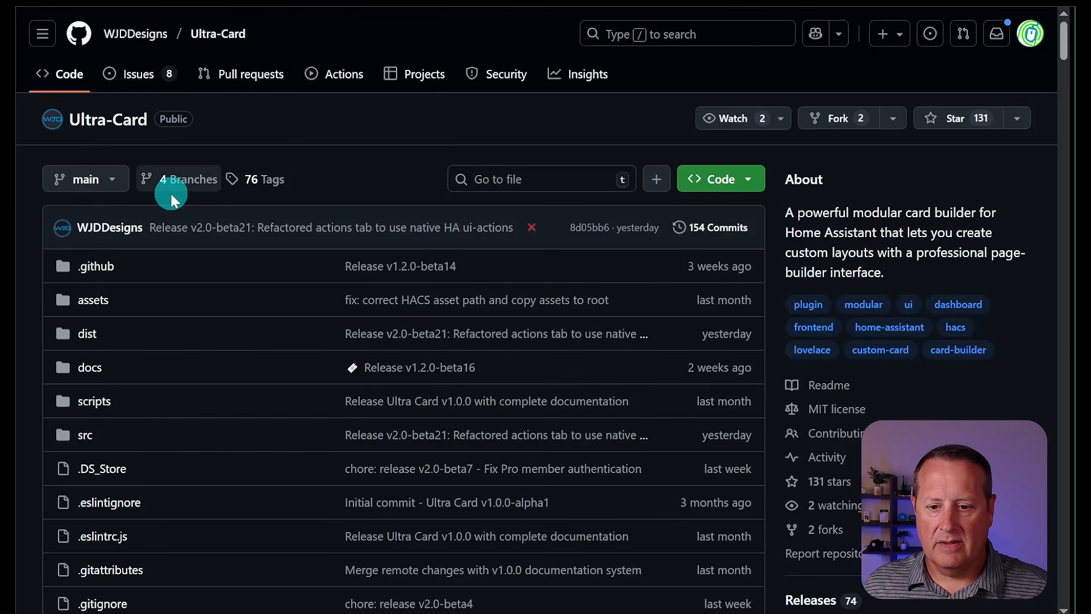
{"action": "scroll", "coordinate": [171, 193], "scroll_direction": "down", "scroll_amount": 20}
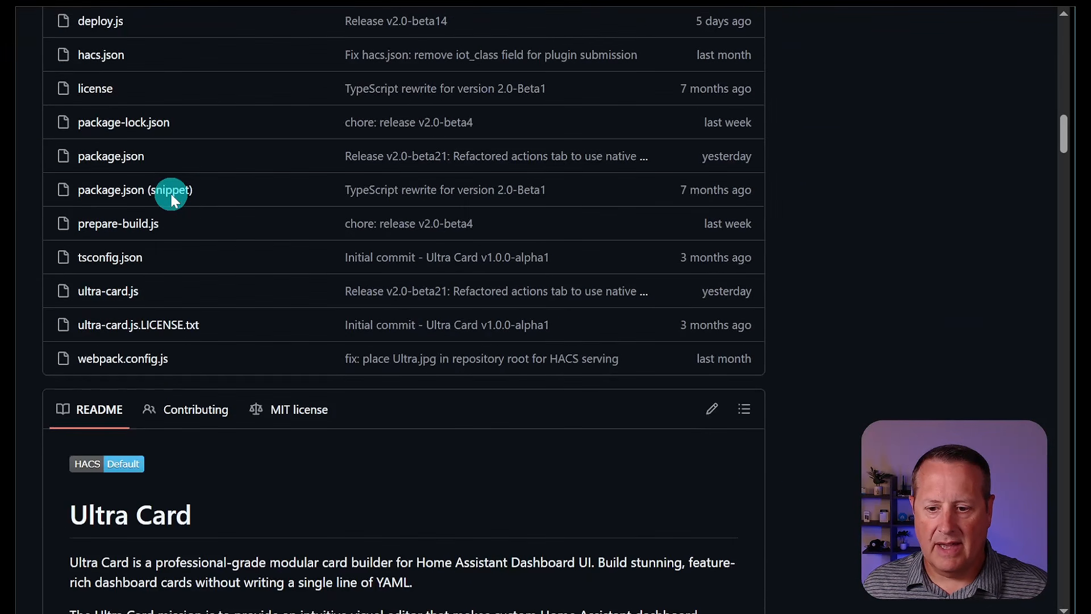
{"action": "scroll", "coordinate": [172, 193], "scroll_direction": "down", "scroll_amount": 20}
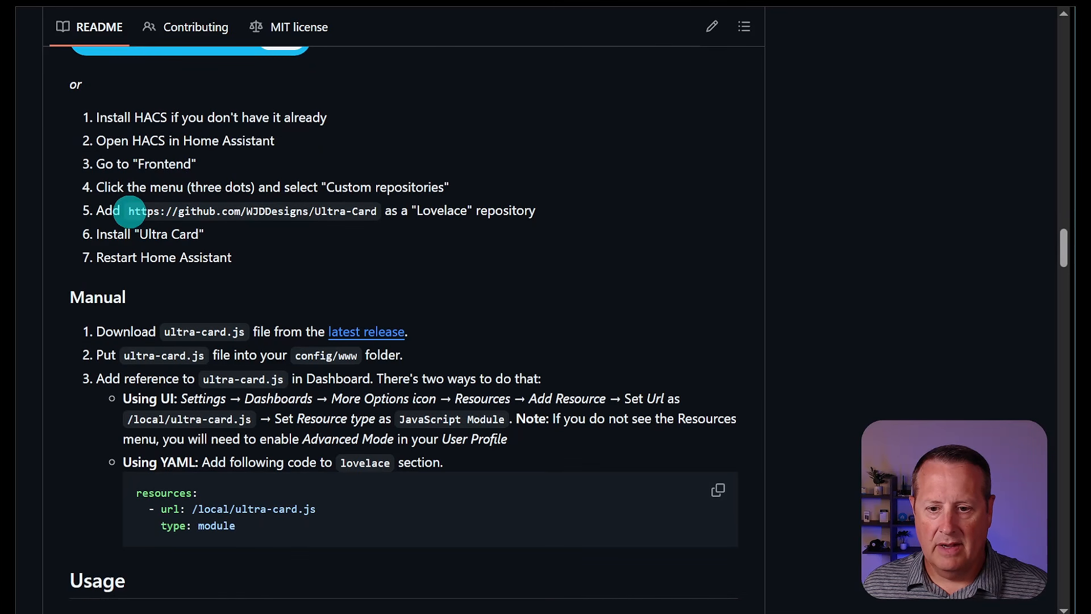
{"action": "left_click_drag", "start_coordinate": [130, 211], "coordinate": [368, 207]}
{"action": "right_click", "coordinate": [359, 209]}
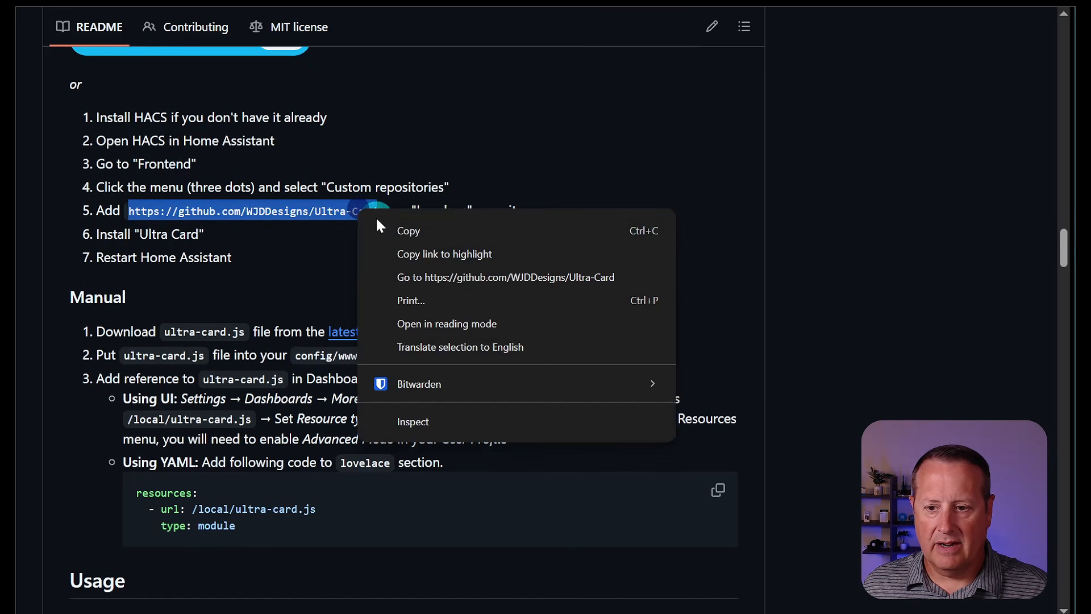
{"action": "left_click", "coordinate": [388, 227]}
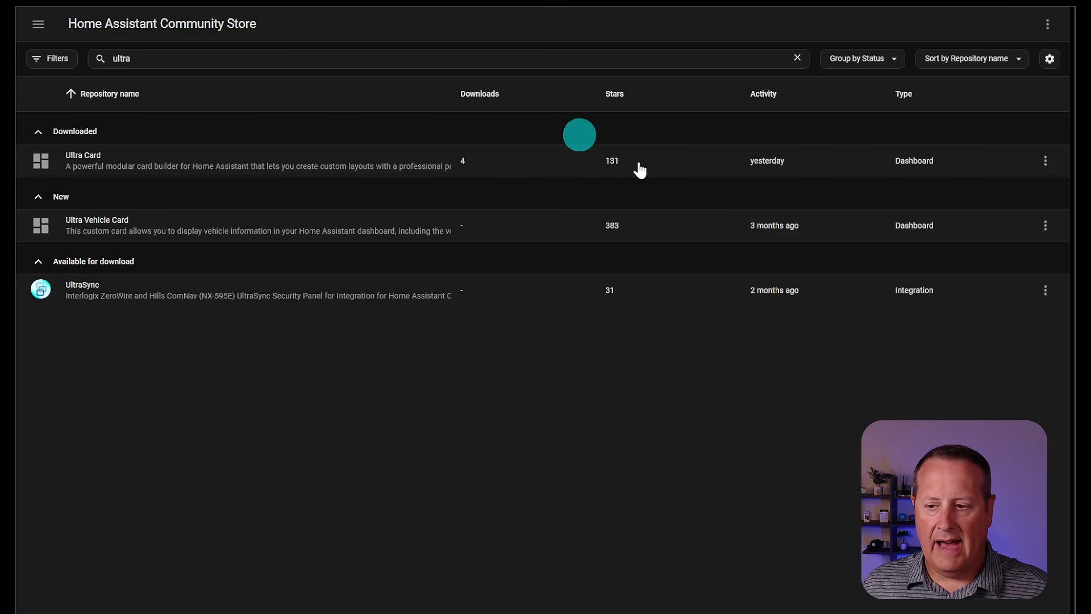
{"action": "left_click", "coordinate": [1055, 36]}
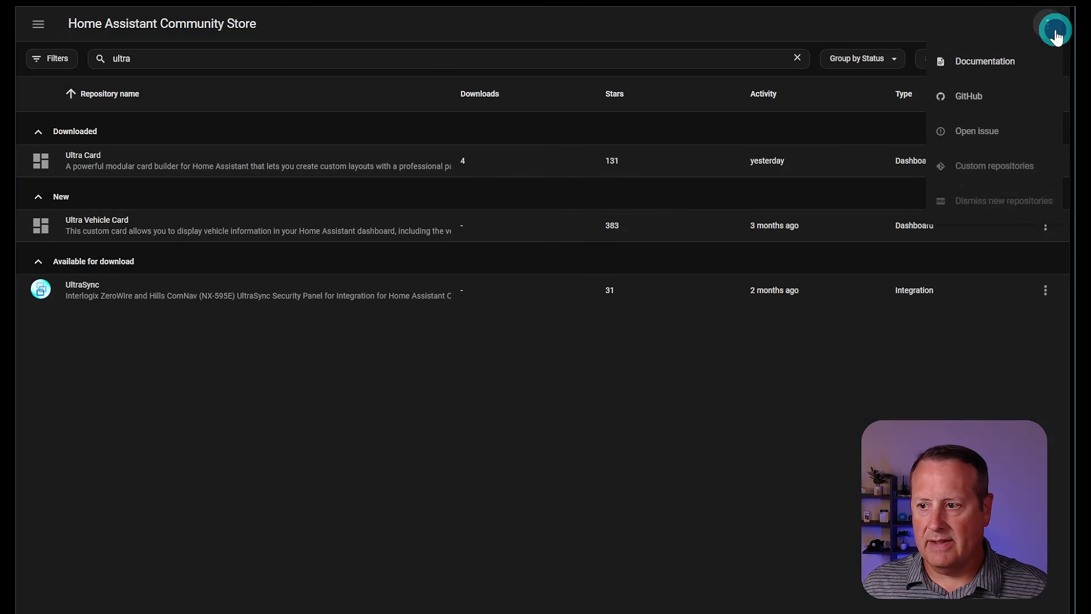
{"action": "left_click", "coordinate": [1021, 171]}
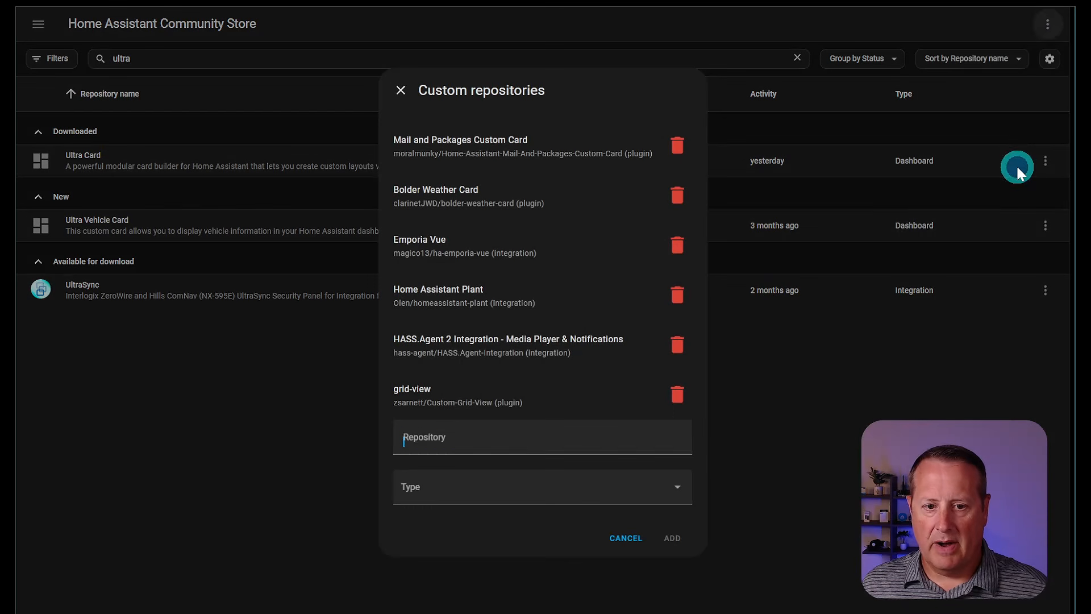
{"action": "key", "text": "ctrl+v"}
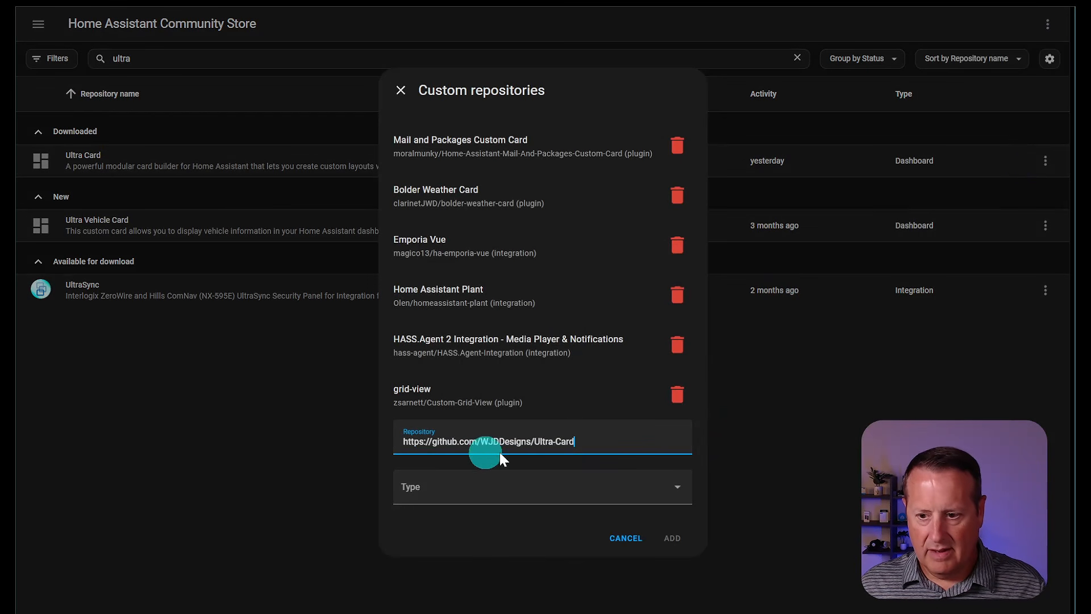
{"action": "left_click", "coordinate": [607, 499]}
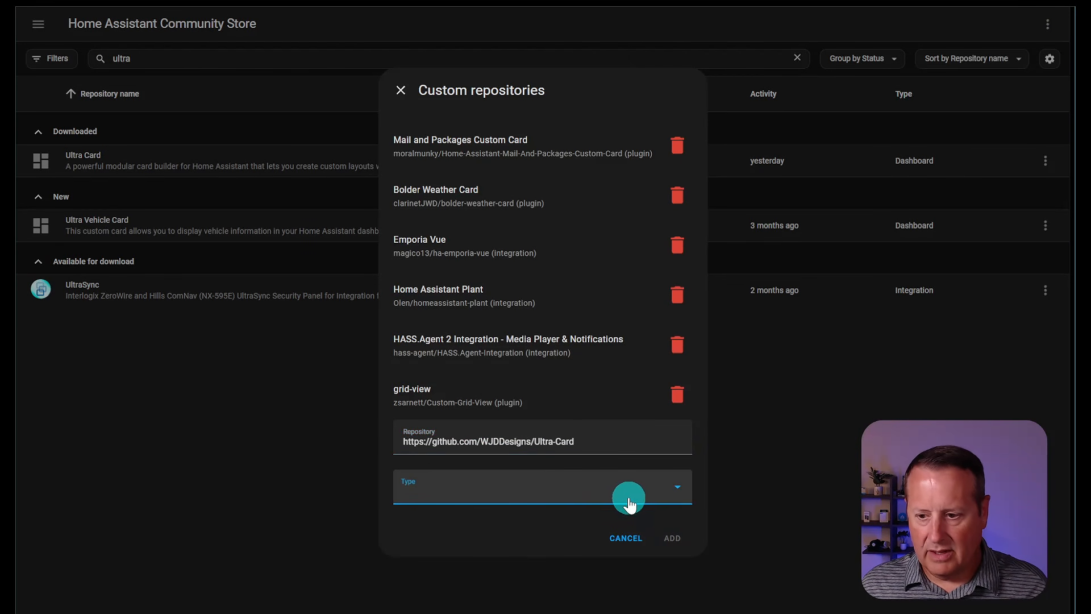
{"action": "left_click", "coordinate": [436, 368]}
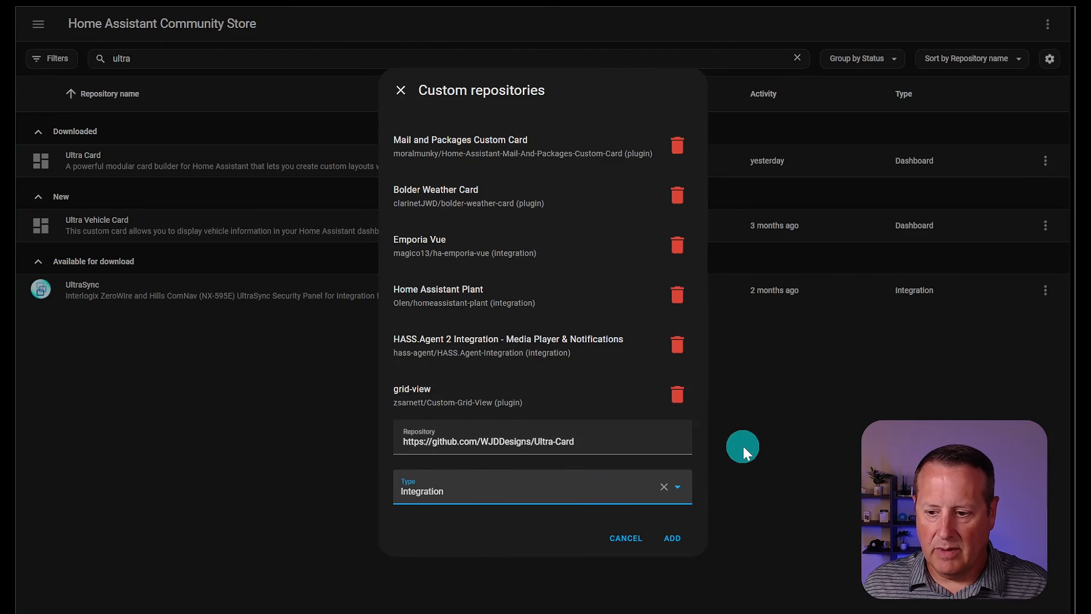
{"action": "left_click", "coordinate": [396, 93]}
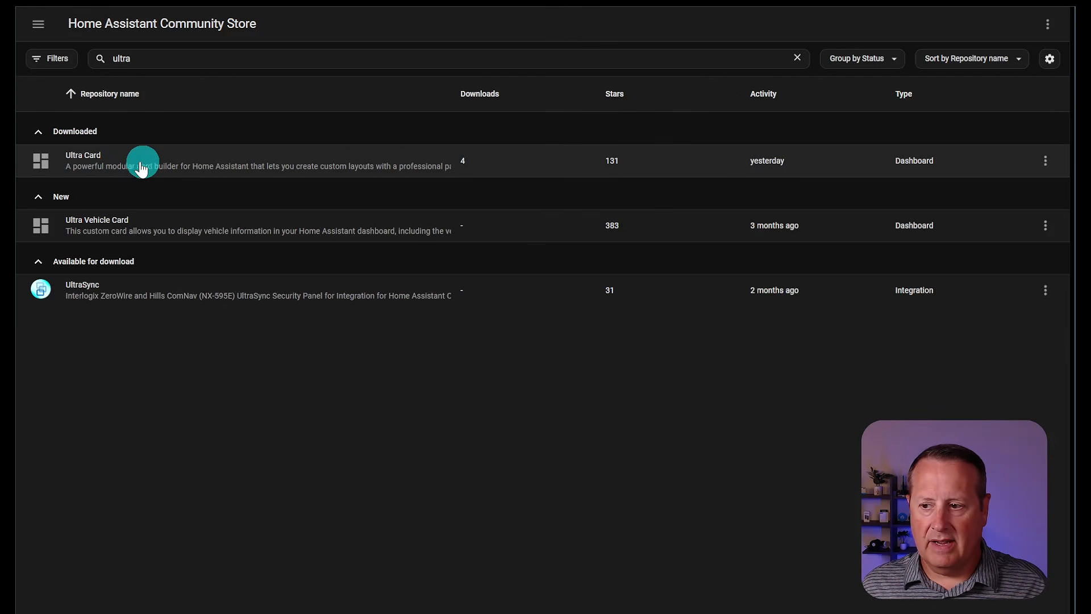
- View the details page of the downloaded Ultra Card repository and return to the HACS repository list
{"action": "left_click", "coordinate": [76, 161]}
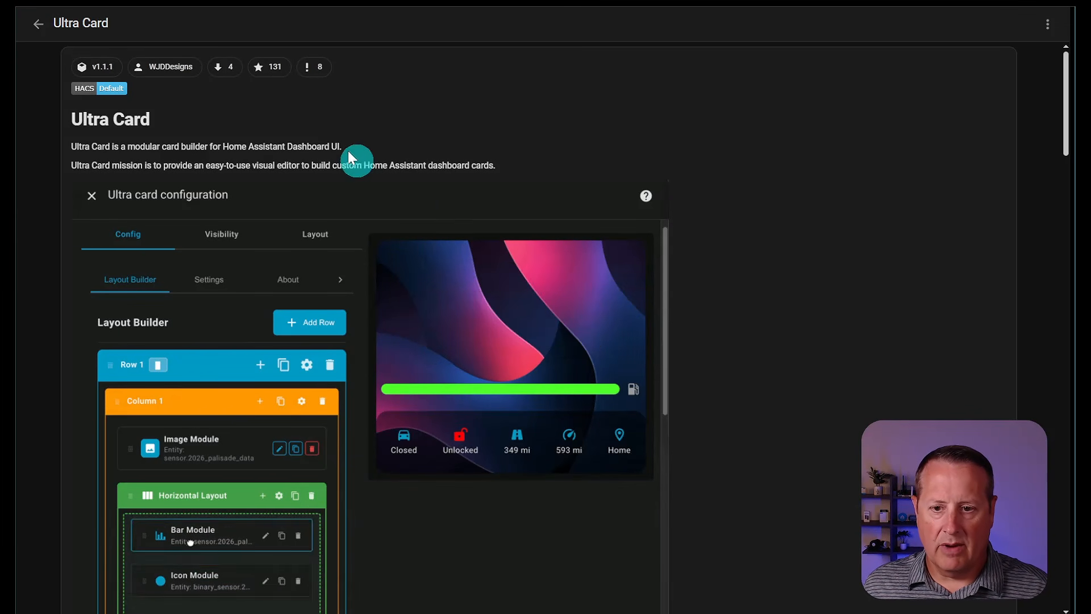
{"action": "left_click", "coordinate": [37, 23]}
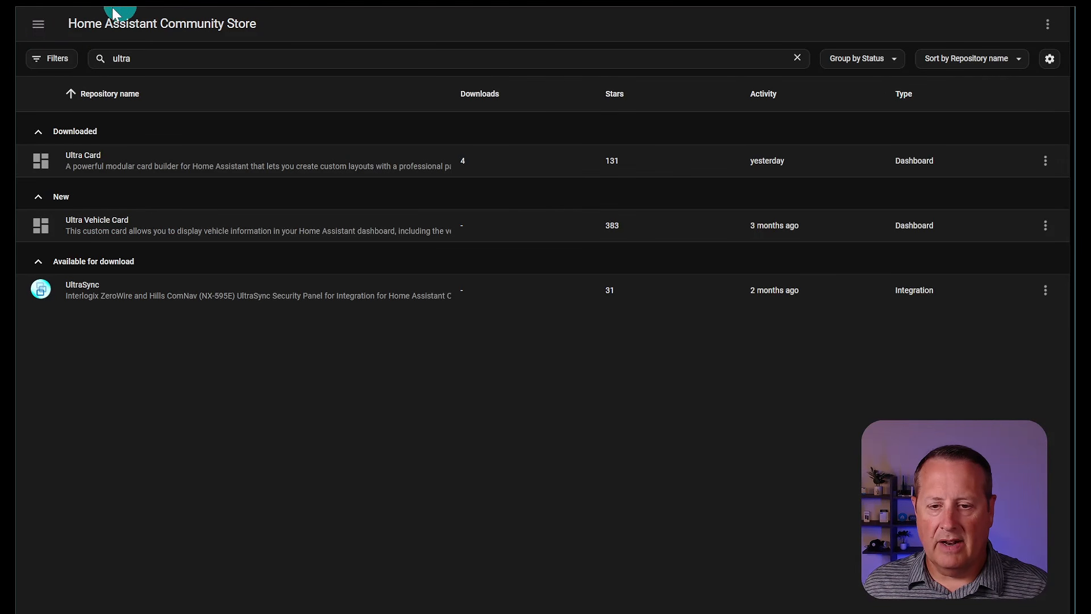
- Open the New Demo view of the GFrst House dashboard
{"action": "left_click", "coordinate": [47, 35]}
{"action": "scroll", "coordinate": [90, 214], "scroll_direction": "down", "scroll_amount": 5}
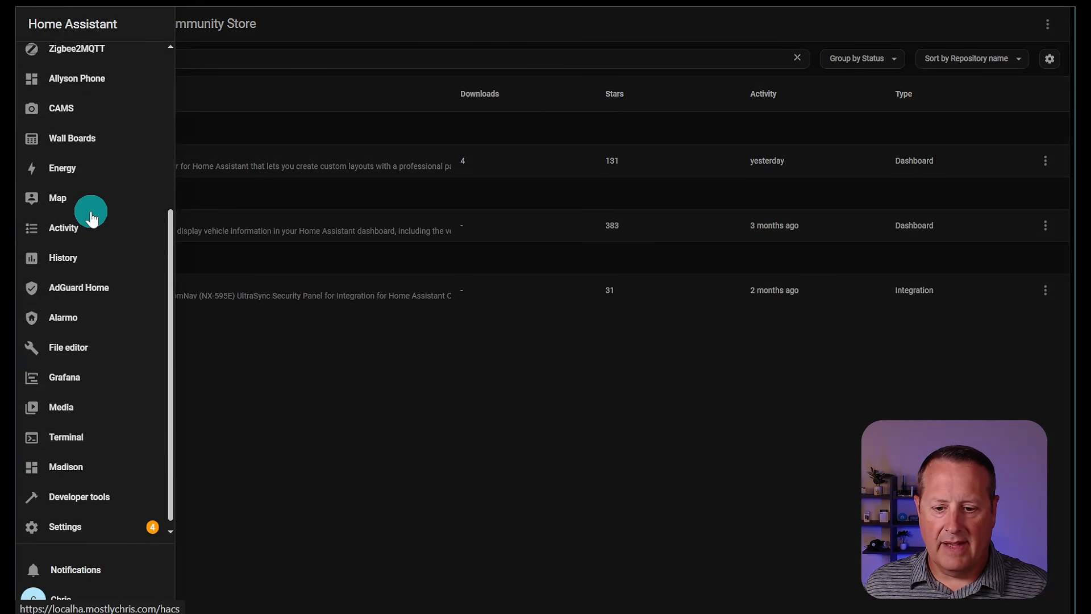
{"action": "left_click", "coordinate": [72, 445]}
{"action": "scroll", "coordinate": [75, 410], "scroll_direction": "up", "scroll_amount": 5}
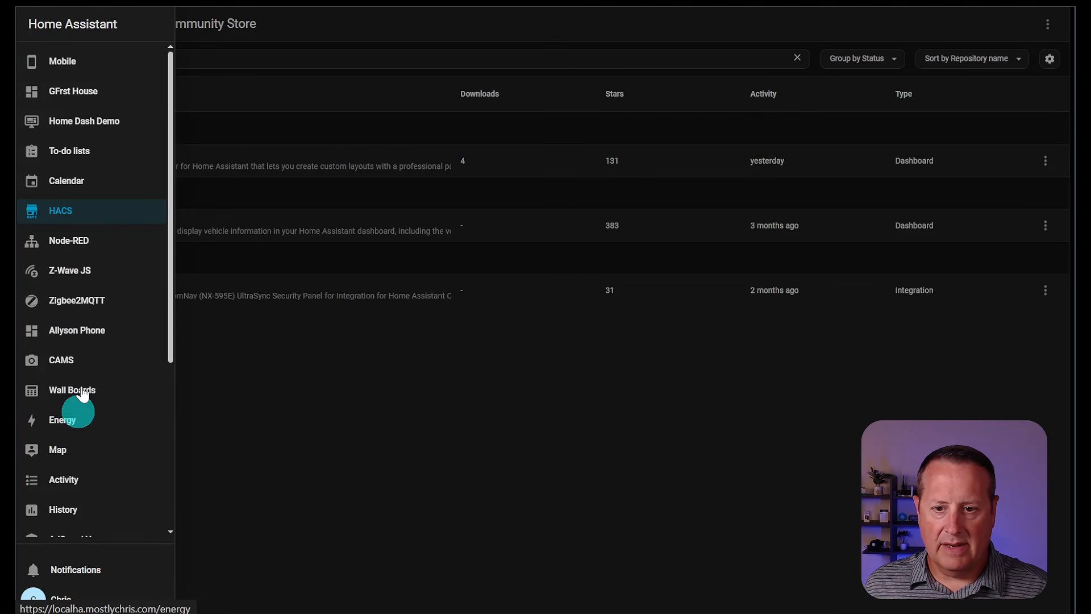
{"action": "left_click", "coordinate": [80, 89]}
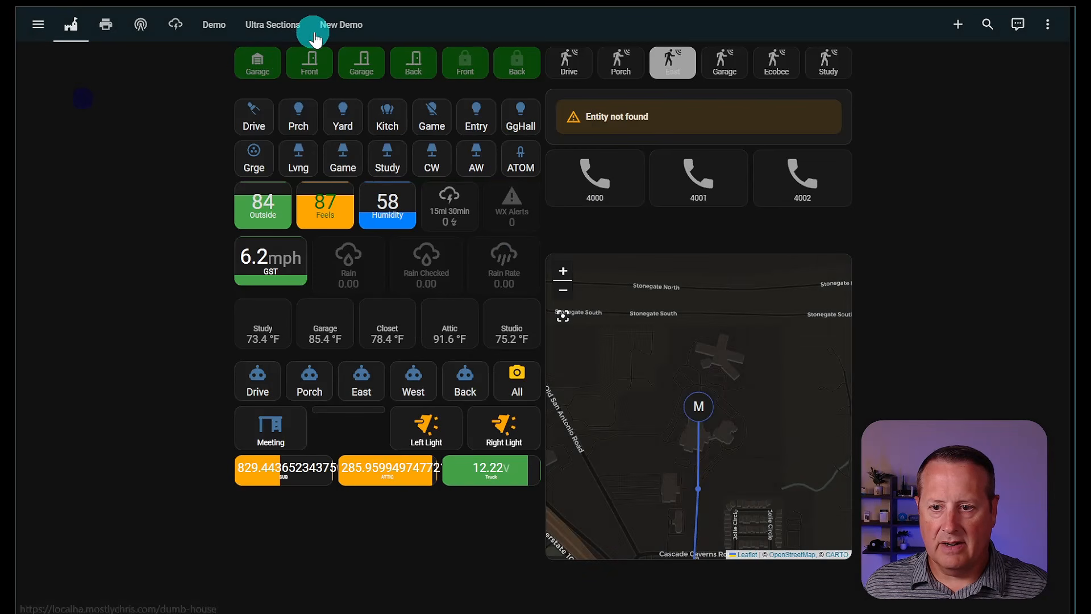
{"action": "left_click", "coordinate": [347, 30]}
- Start editing the dashboard and delete the existing three-line text card from the New Demo view's section
{"action": "left_click", "coordinate": [1040, 35]}
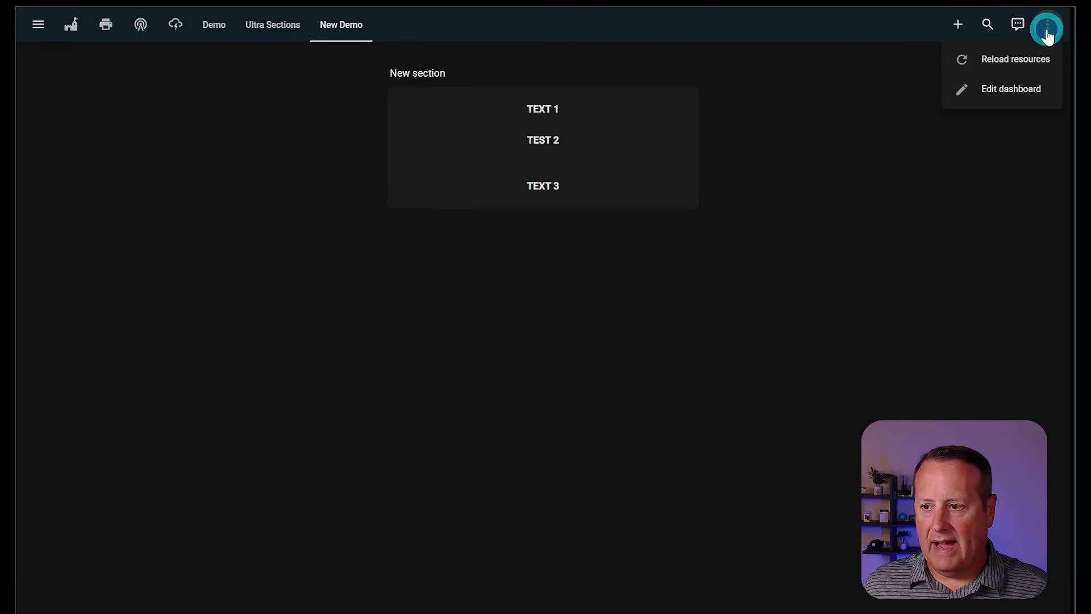
{"action": "left_click", "coordinate": [1037, 93]}
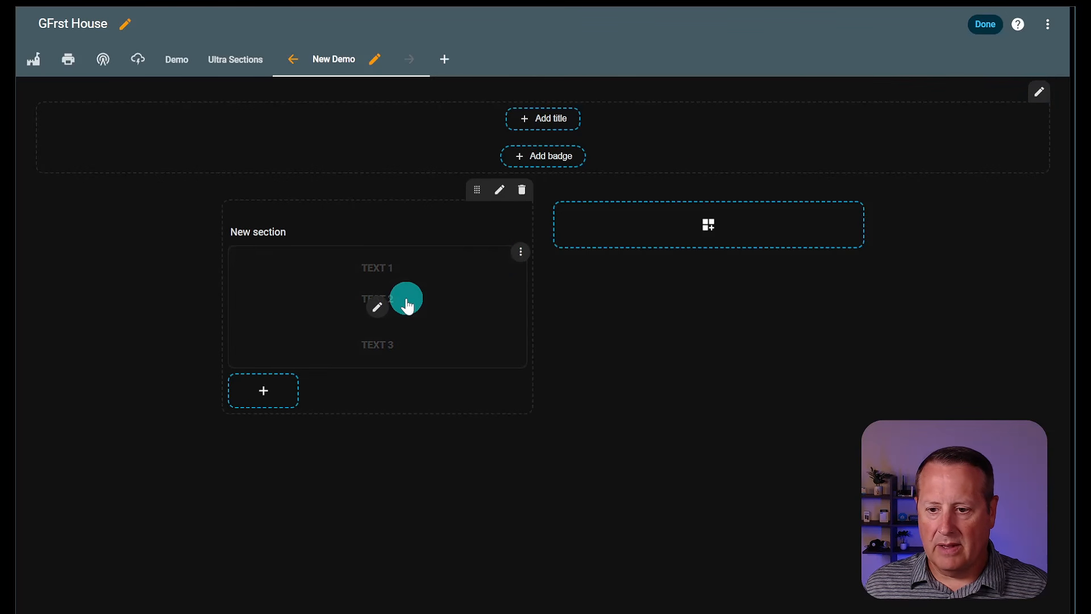
{"action": "left_click", "coordinate": [520, 252]}
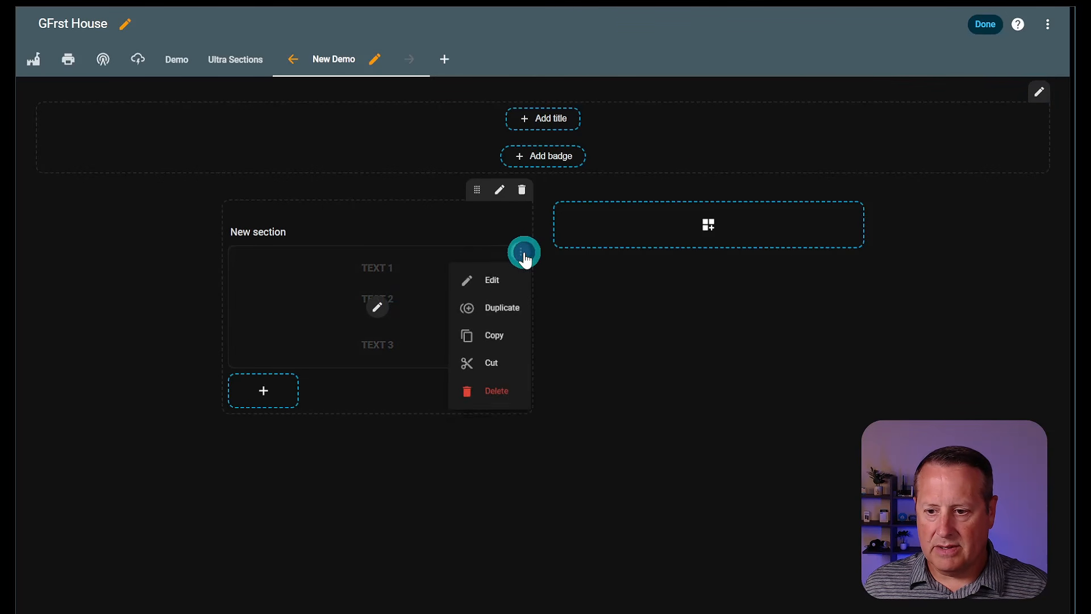
{"action": "left_click", "coordinate": [504, 402]}
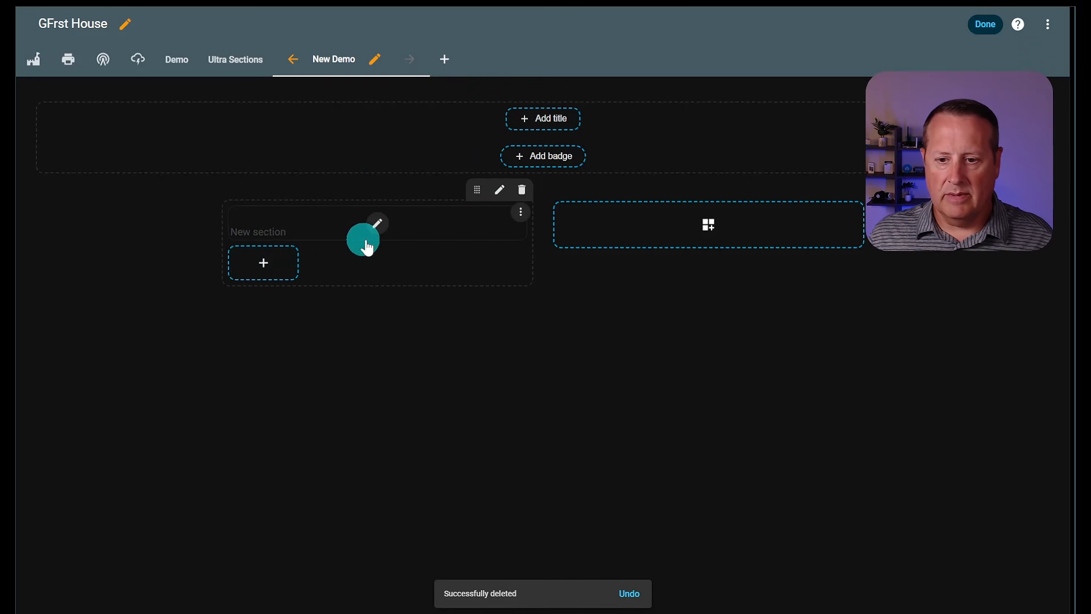
- Add a new card to the section, searching the cards for "ul" and choosing Ultra Card
{"action": "left_click", "coordinate": [256, 265]}
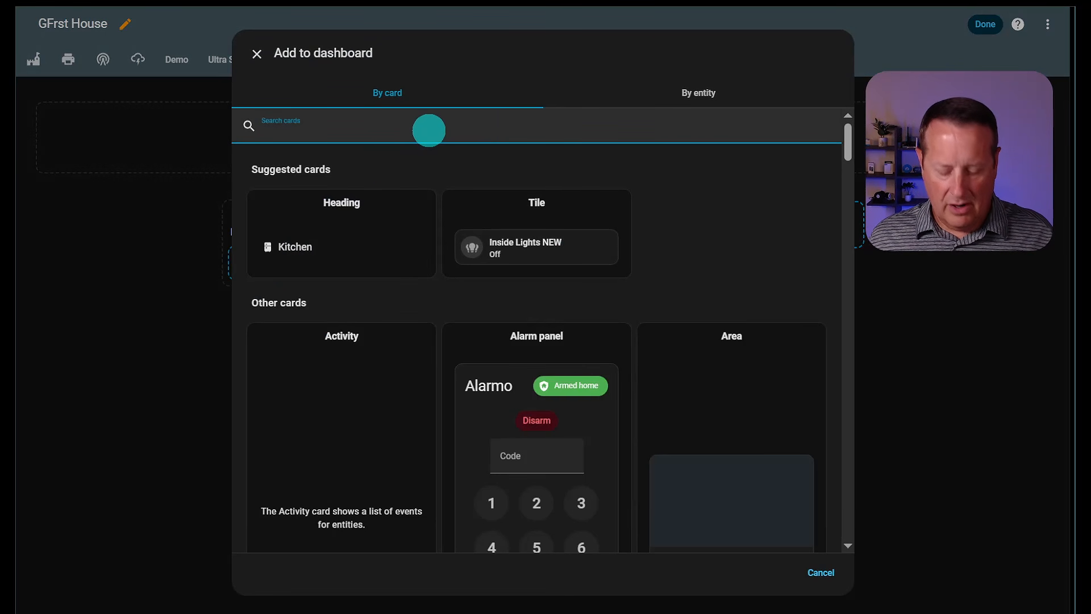
{"action": "type", "text": "ulr"}
{"action": "key", "text": "BackSpace"}
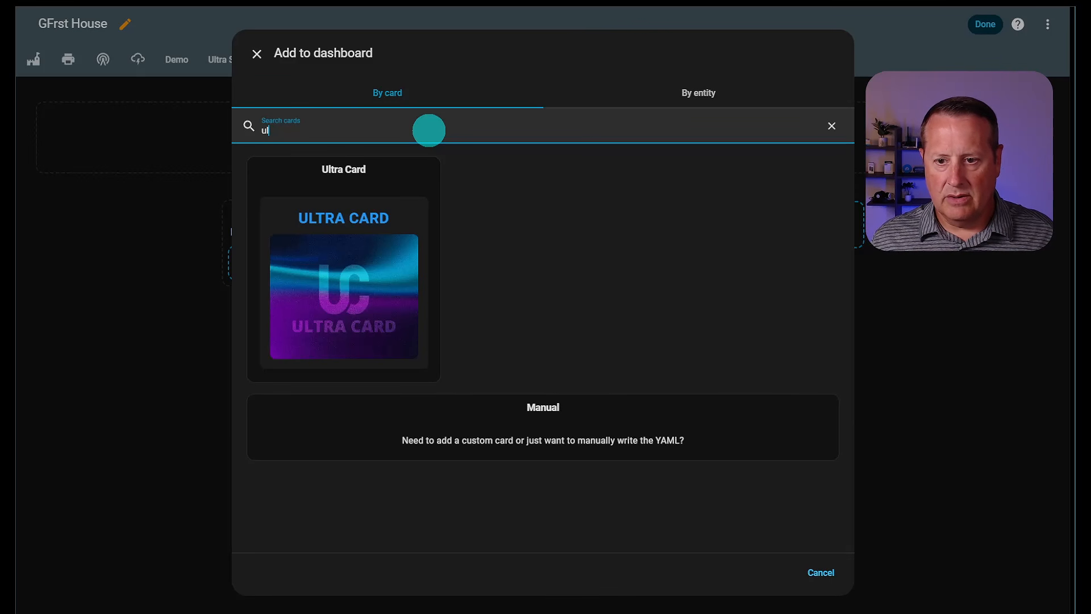
{"action": "left_click", "coordinate": [382, 256]}
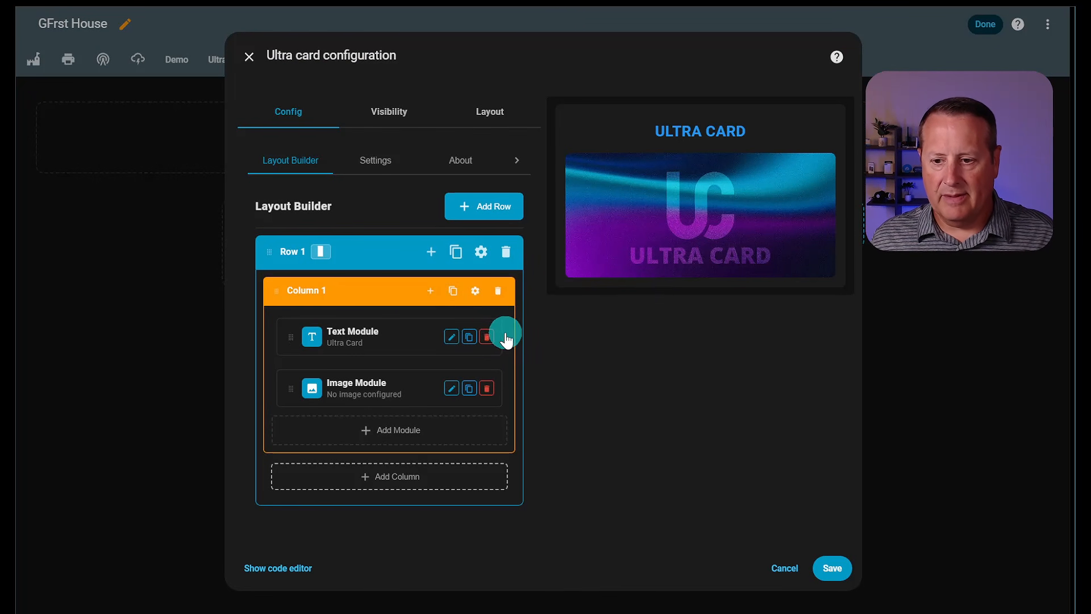
- Remove the default text and image modules from the card and add a second row to the layout
{"action": "left_click", "coordinate": [487, 339]}
{"action": "left_click", "coordinate": [486, 339]}
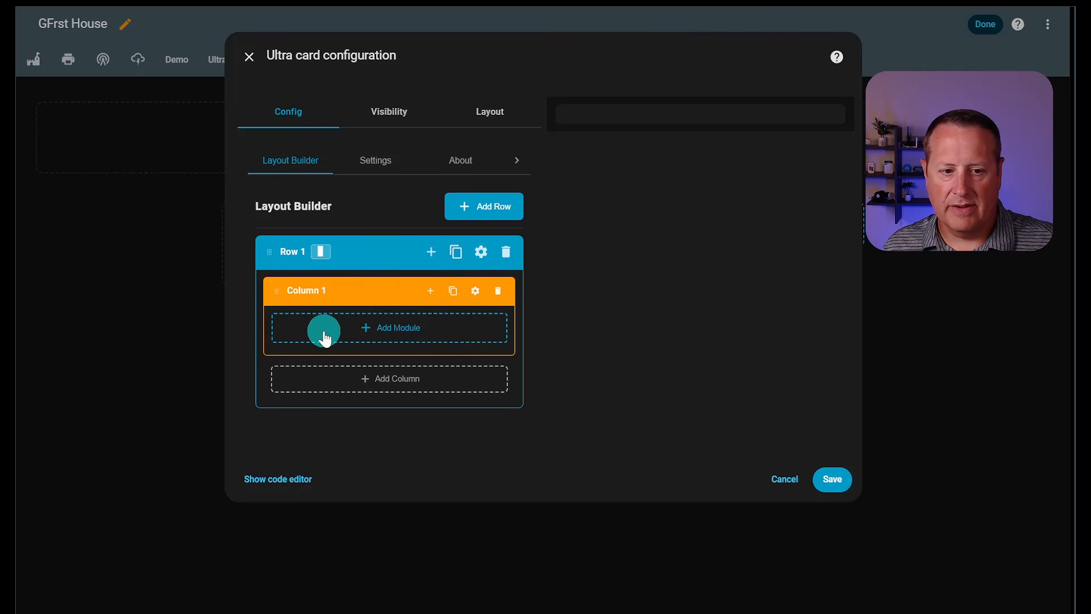
{"action": "left_click", "coordinate": [480, 215]}
{"action": "left_click", "coordinate": [378, 342]}
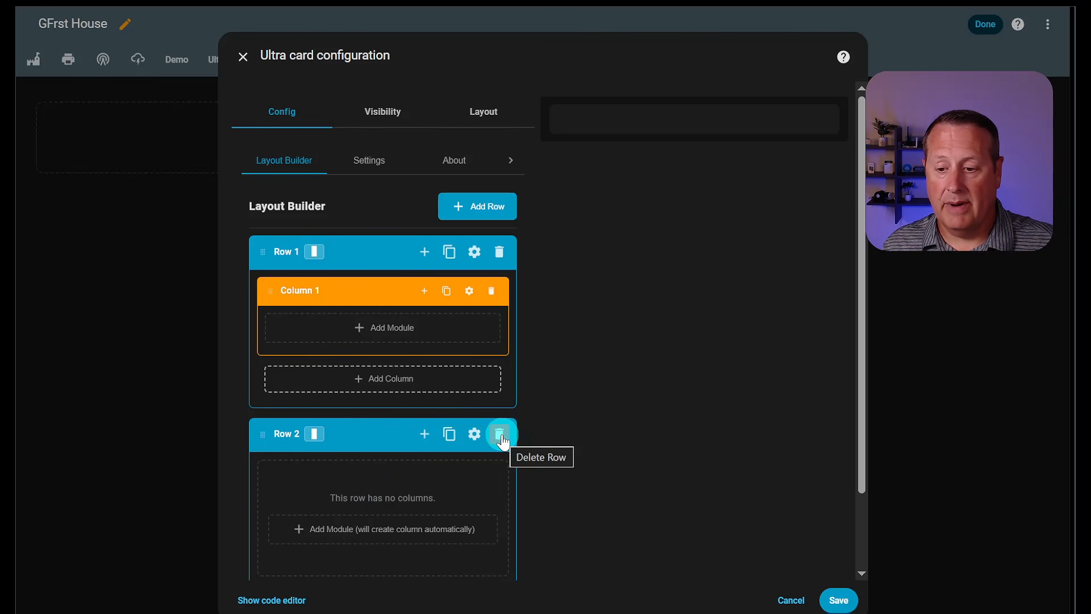
- Rearrange the layout so the column sits in the second row, and return the column to the first row
{"action": "left_click_drag", "start_coordinate": [264, 434], "coordinate": [262, 461]}
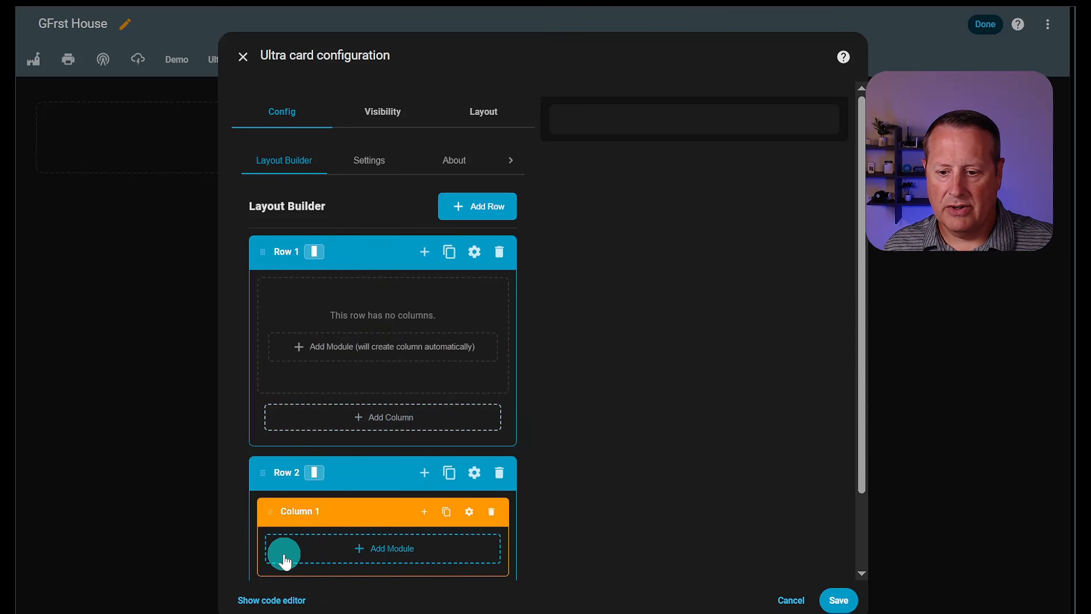
{"action": "left_click_drag", "start_coordinate": [275, 550], "coordinate": [279, 336]}
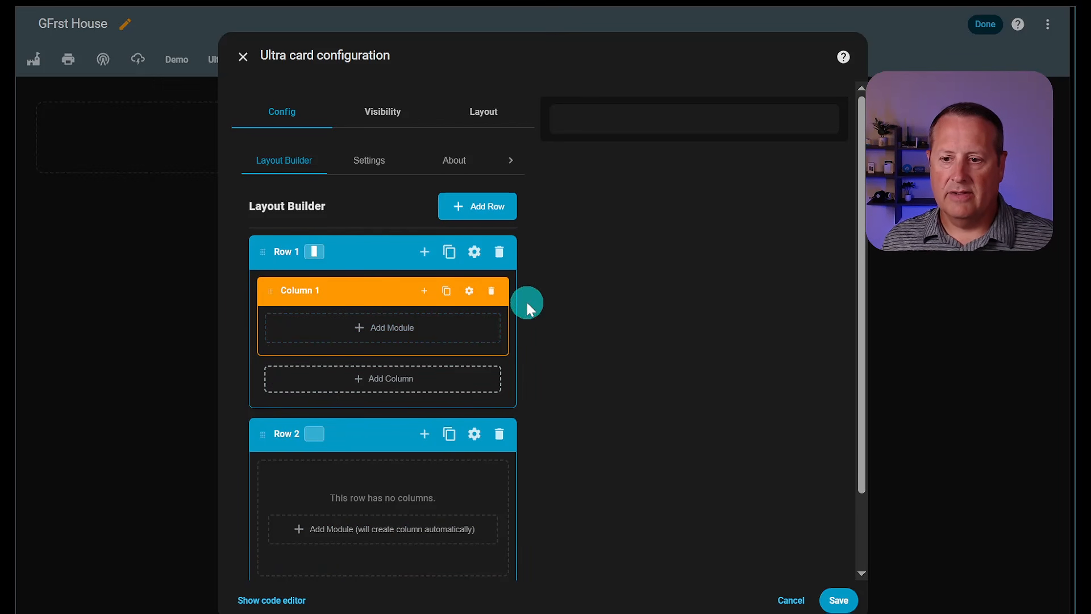
{"action": "scroll", "coordinate": [553, 326], "scroll_direction": "down", "scroll_amount": 2}
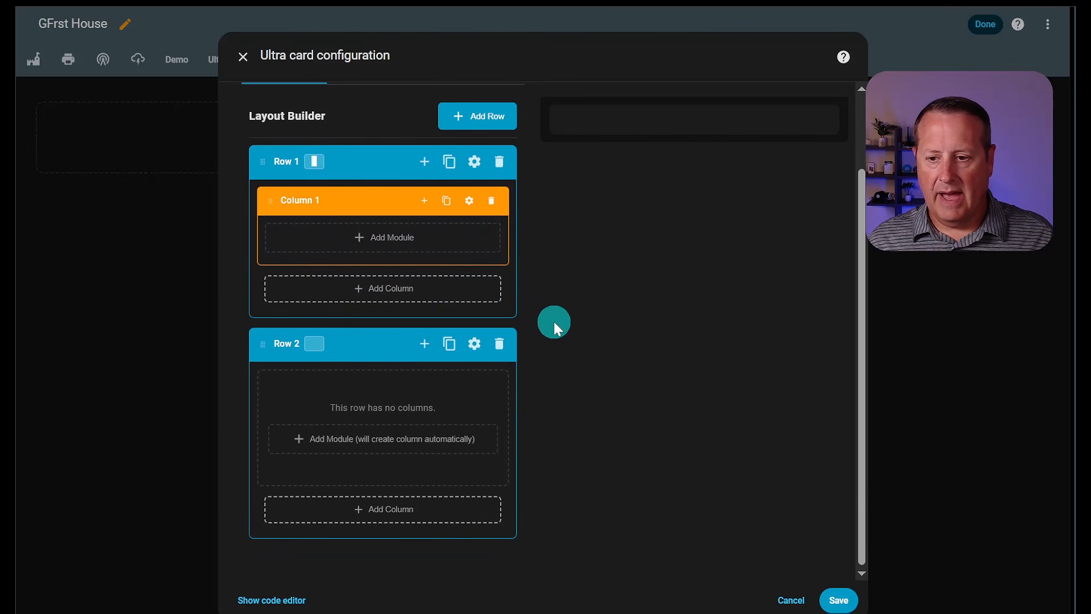
{"action": "scroll", "coordinate": [555, 324], "scroll_direction": "up", "scroll_amount": 2}
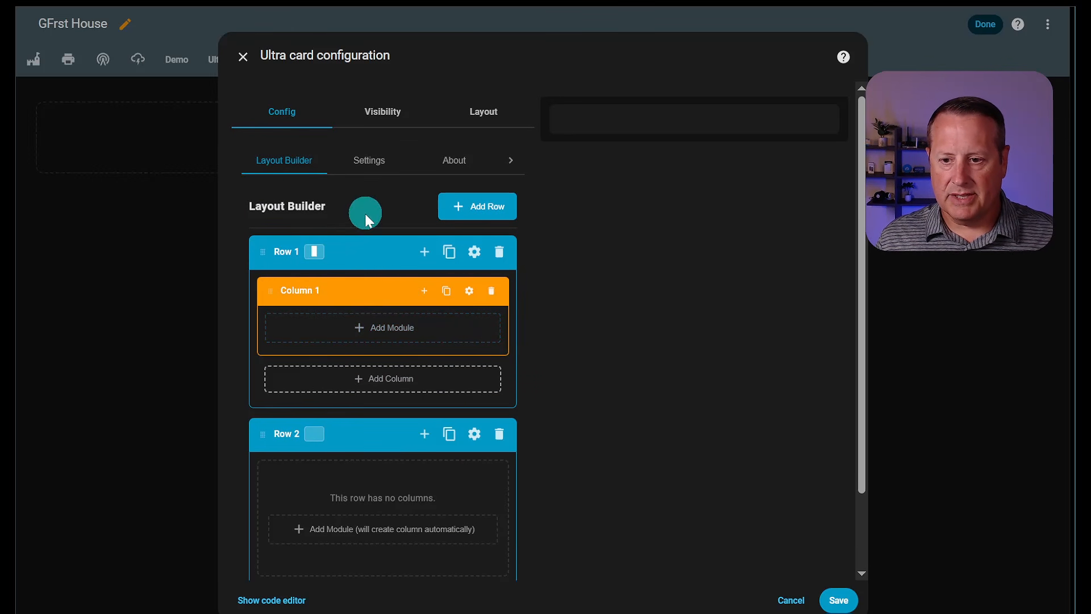
- Set the card background color to blue (#0000FF) in the card's settings
{"action": "left_click", "coordinate": [353, 165]}
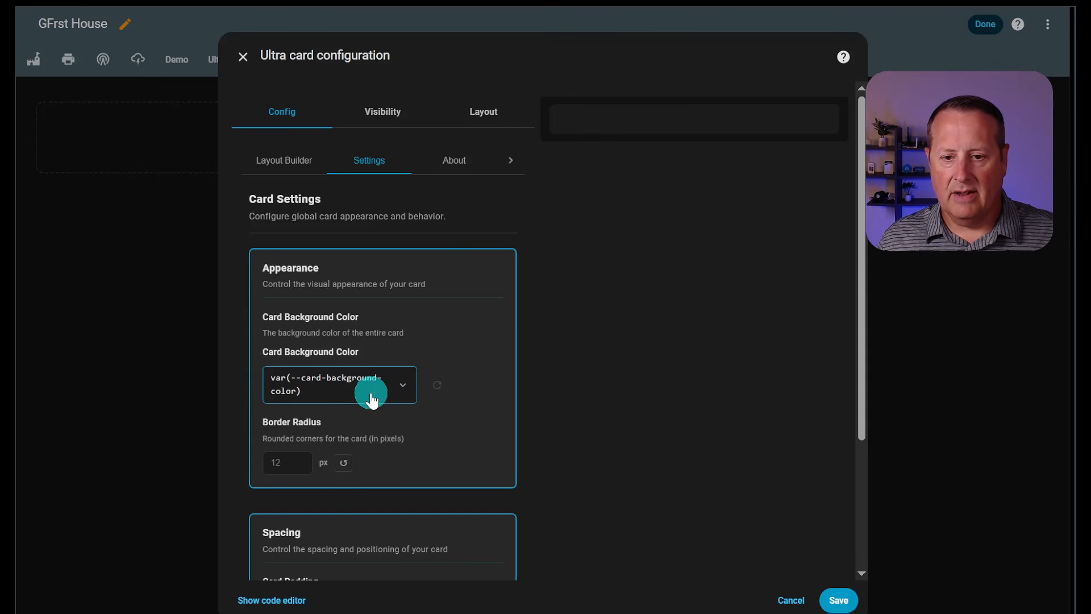
{"action": "left_click", "coordinate": [339, 392]}
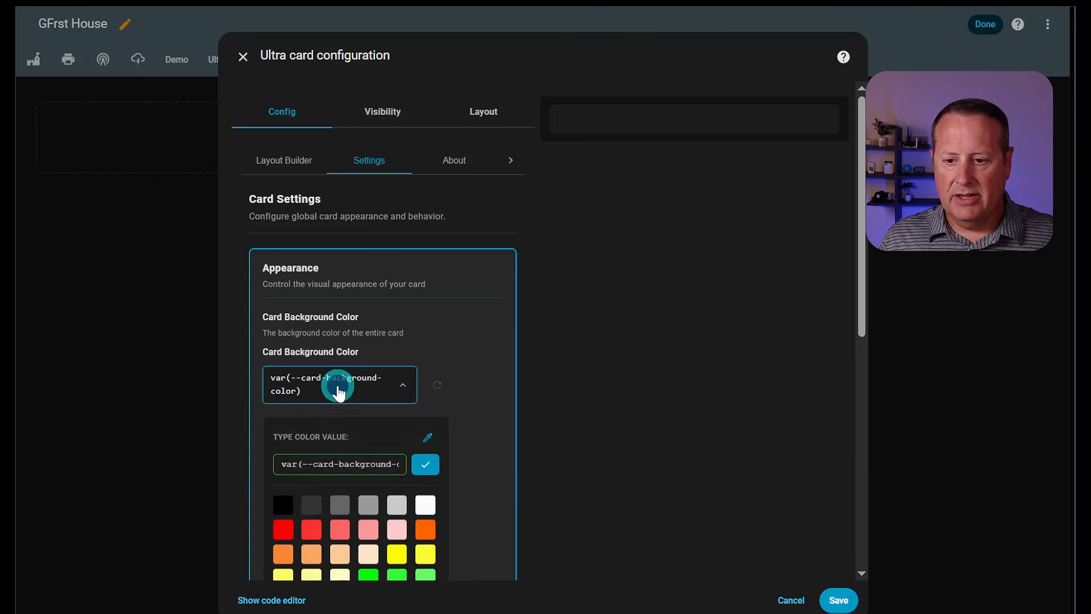
{"action": "scroll", "coordinate": [416, 421], "scroll_direction": "down", "scroll_amount": 5}
{"action": "left_click", "coordinate": [336, 281]}
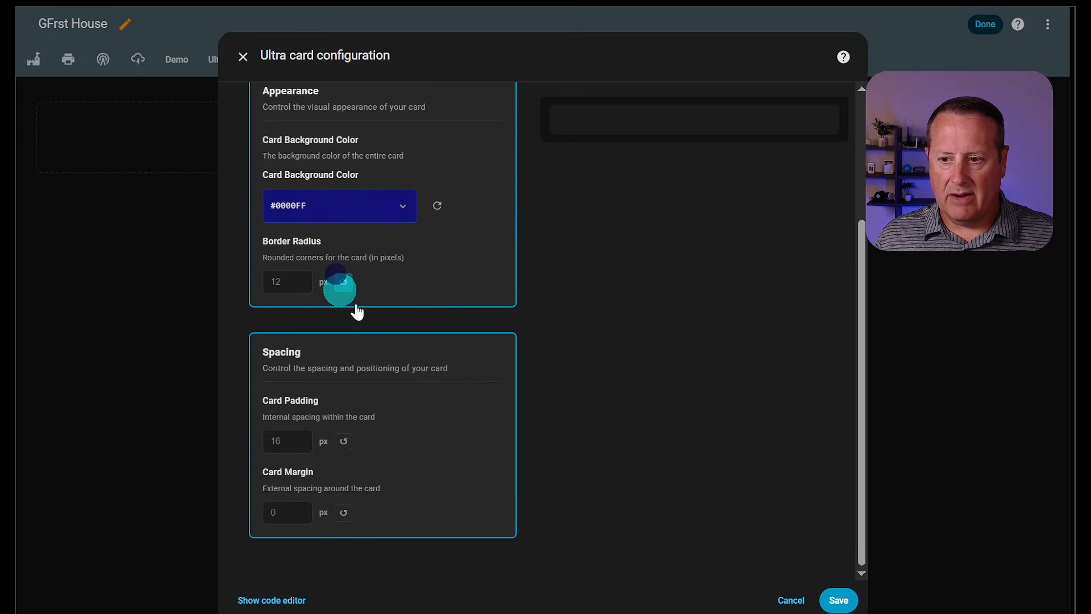
{"action": "scroll", "coordinate": [450, 384], "scroll_direction": "up", "scroll_amount": 5}
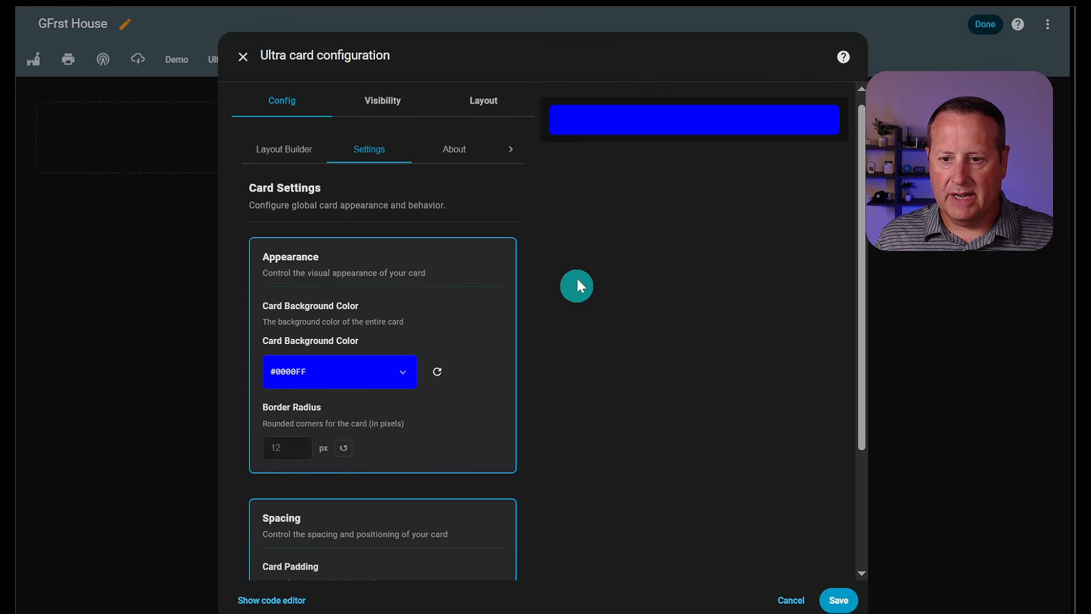
- Add a text module to Row 1's column in the Layout Builder with the content "Text 1"
{"action": "left_click", "coordinate": [280, 150]}
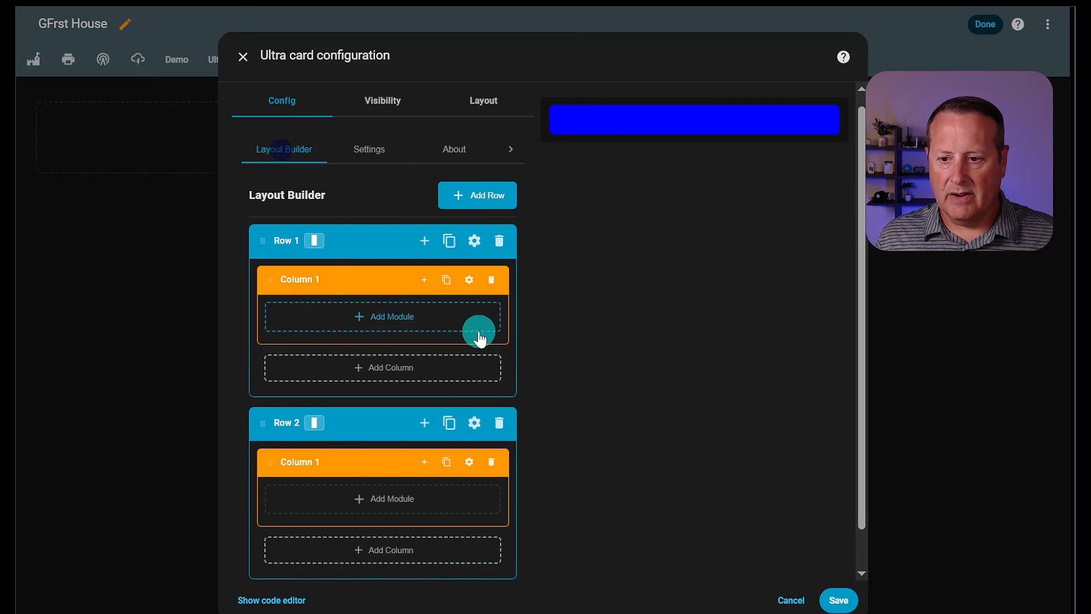
{"action": "left_click", "coordinate": [373, 315]}
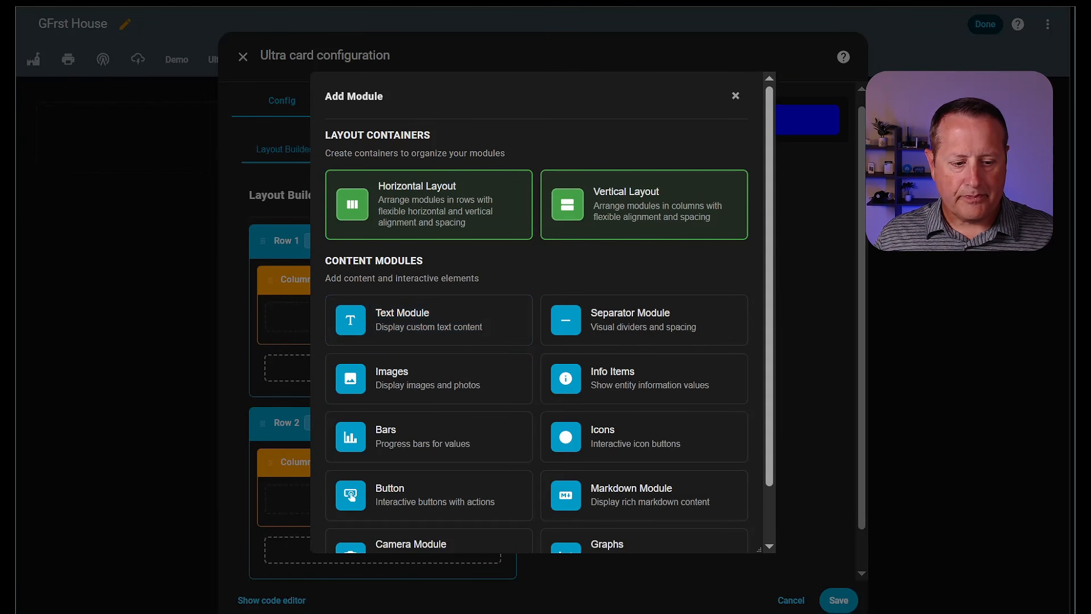
{"action": "left_click", "coordinate": [445, 325]}
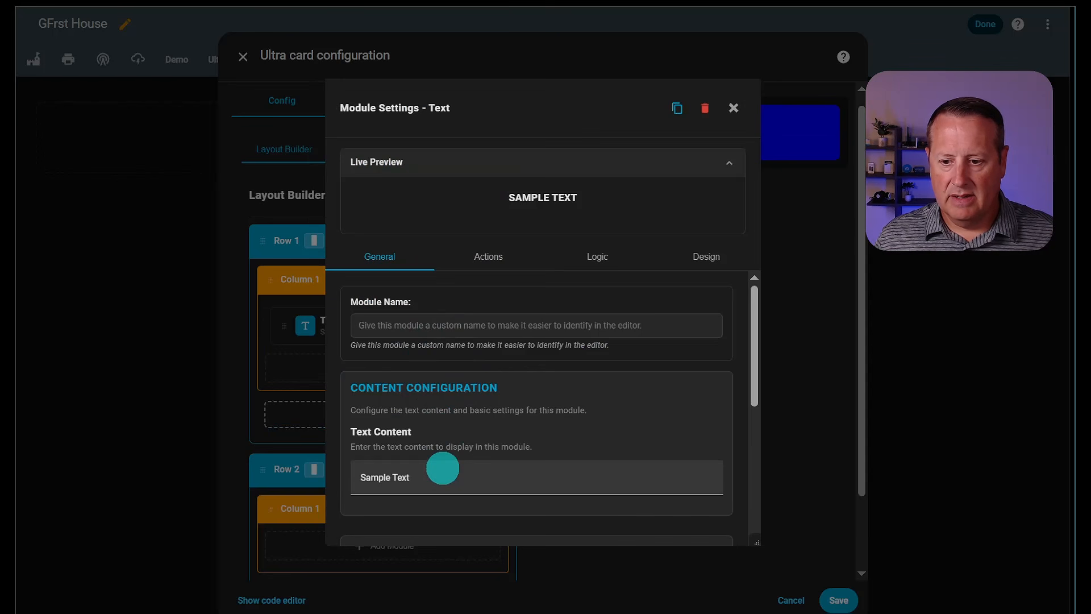
{"action": "left_click", "coordinate": [434, 476]}
{"action": "type", "text": "Text 1"}
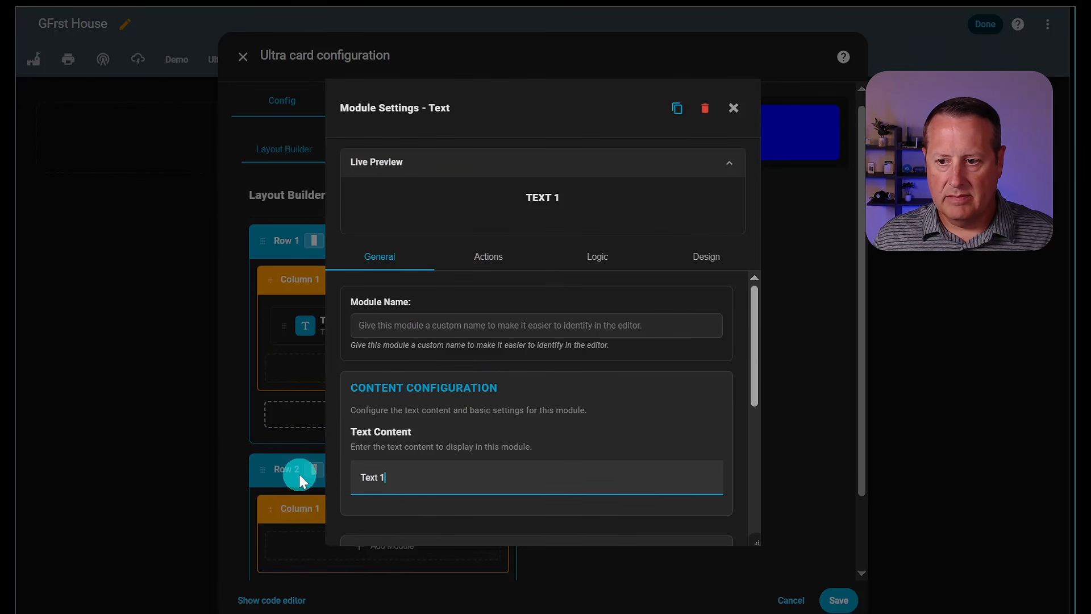
{"action": "left_click", "coordinate": [733, 108]}
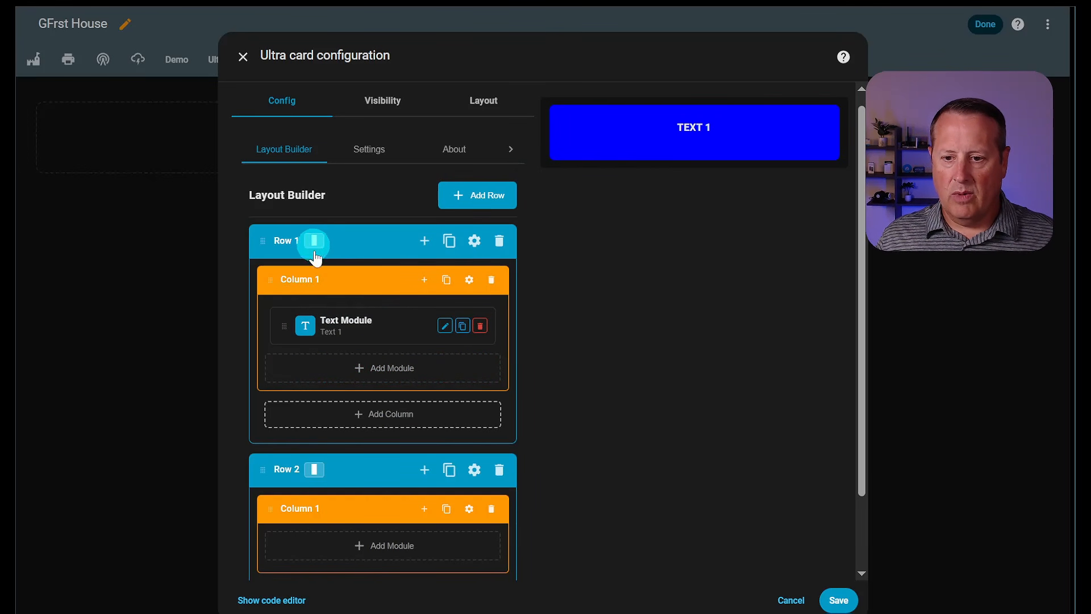
- Add a second text module to Row 1's column with the content "Text 2"
{"action": "left_click", "coordinate": [372, 377]}
{"action": "left_click", "coordinate": [422, 321]}
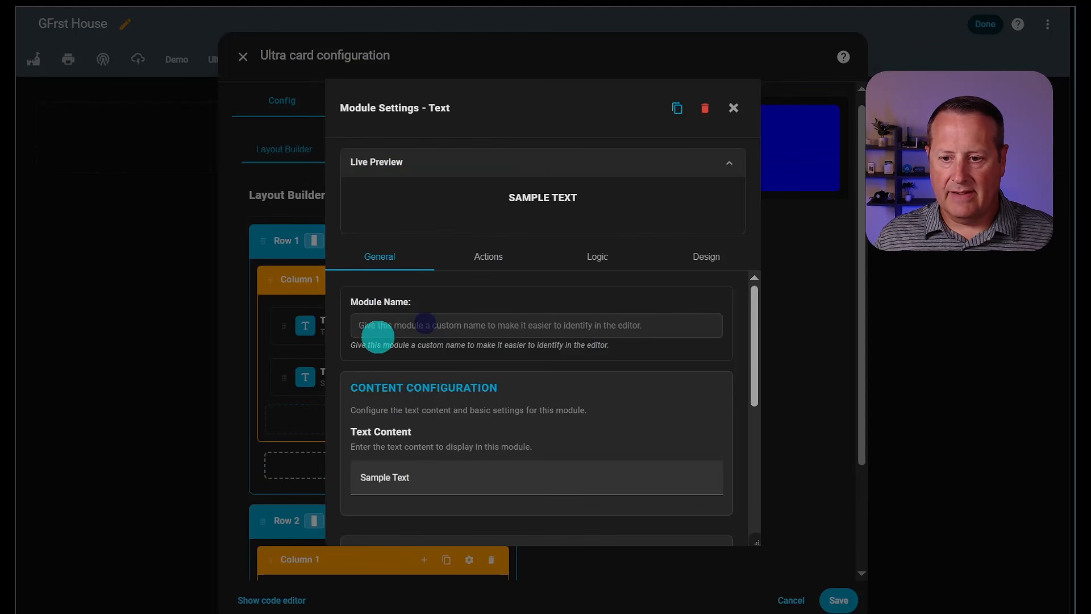
{"action": "left_click_drag", "start_coordinate": [440, 485], "coordinate": [315, 472]}
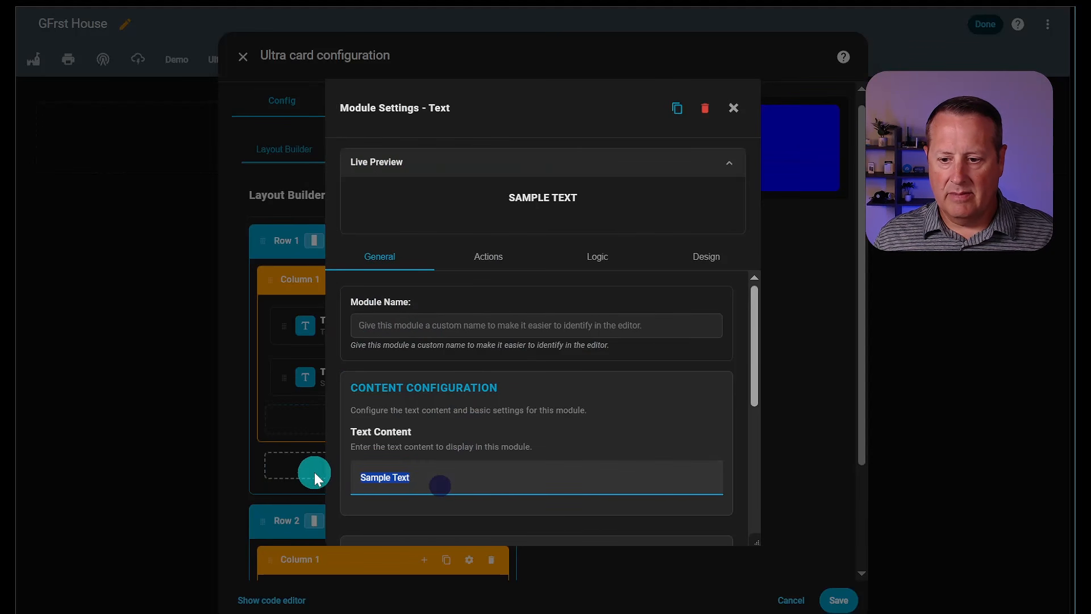
{"action": "type", "text": "Text 2"}
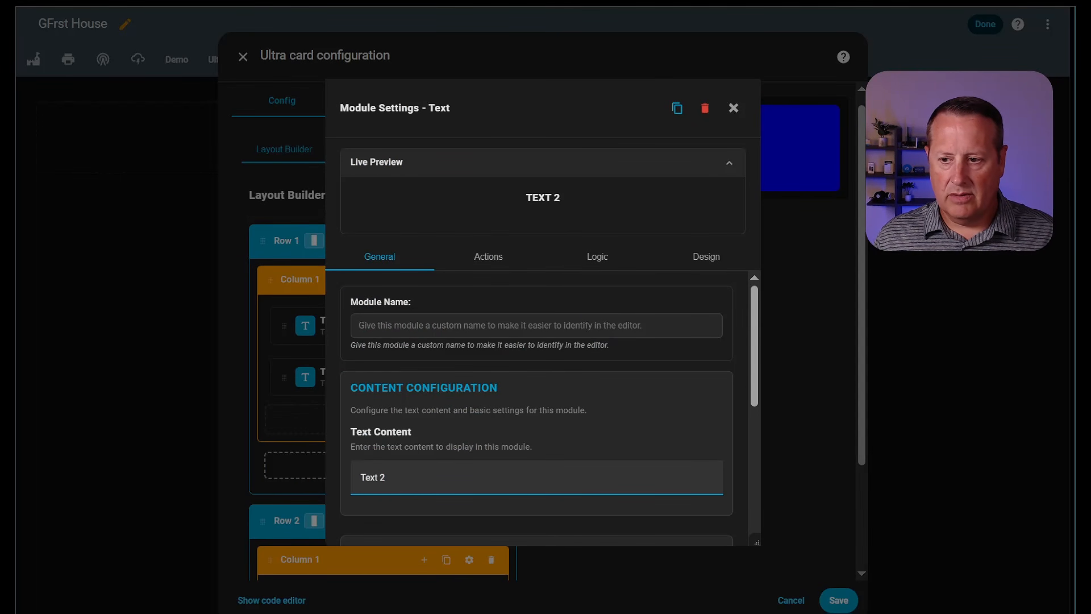
{"action": "left_click", "coordinate": [732, 108]}
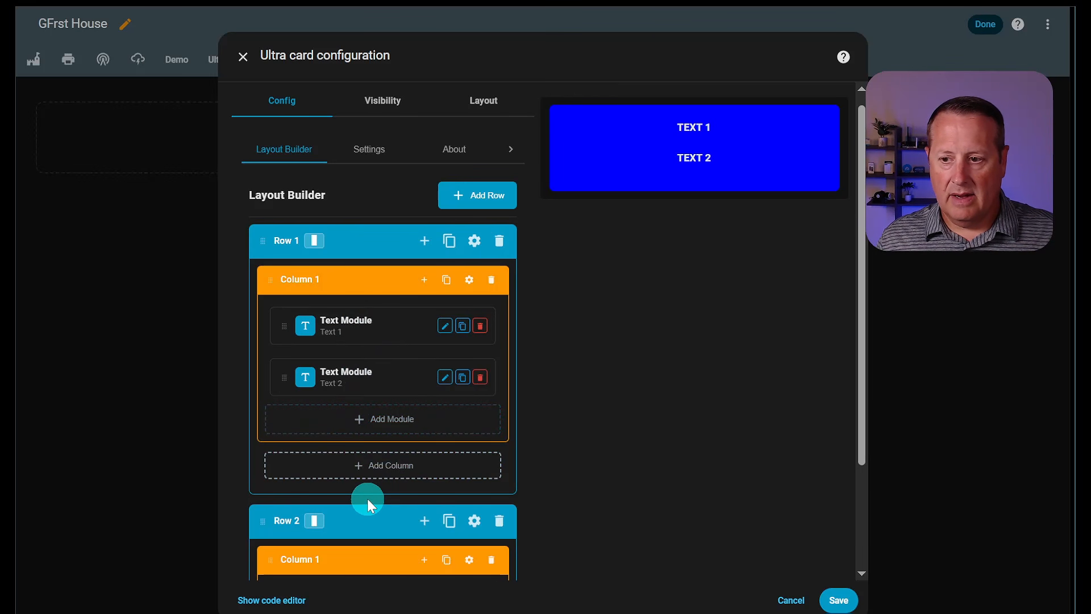
- Add a text module to Row 2's column with the content "Text 3"
{"action": "scroll", "coordinate": [367, 498], "scroll_direction": "down", "scroll_amount": 3}
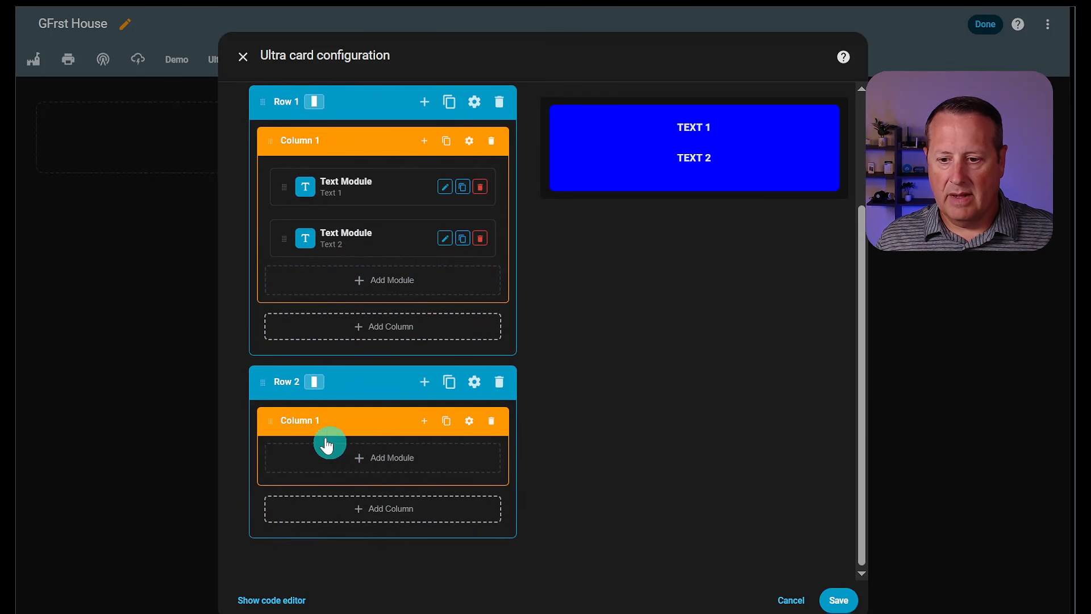
{"action": "left_click", "coordinate": [357, 449]}
{"action": "left_click", "coordinate": [368, 318]}
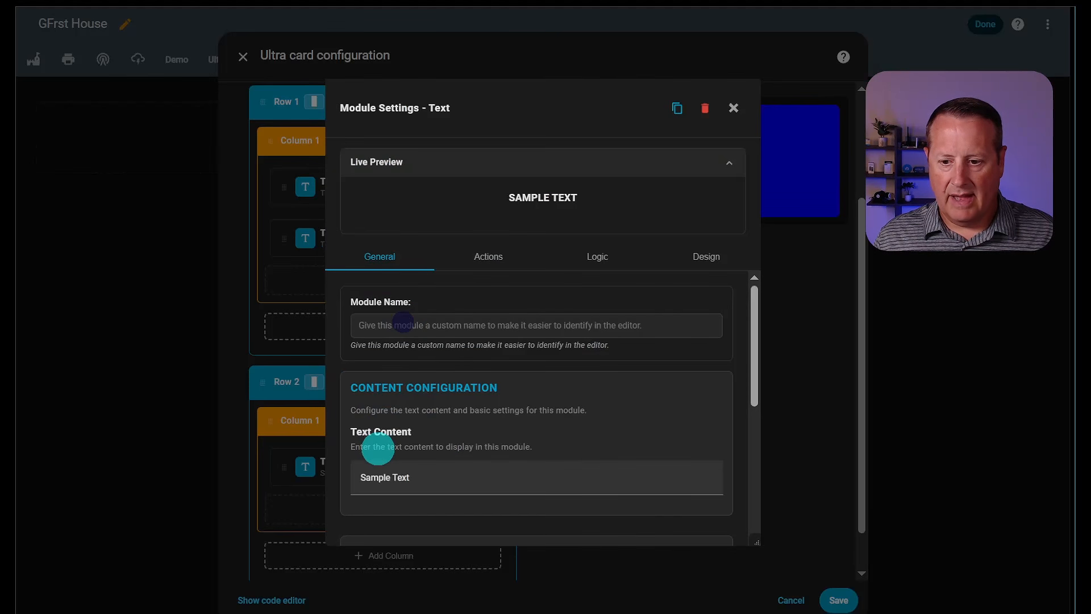
{"action": "left_click", "coordinate": [401, 478]}
{"action": "left_click_drag", "start_coordinate": [402, 478], "coordinate": [305, 477]}
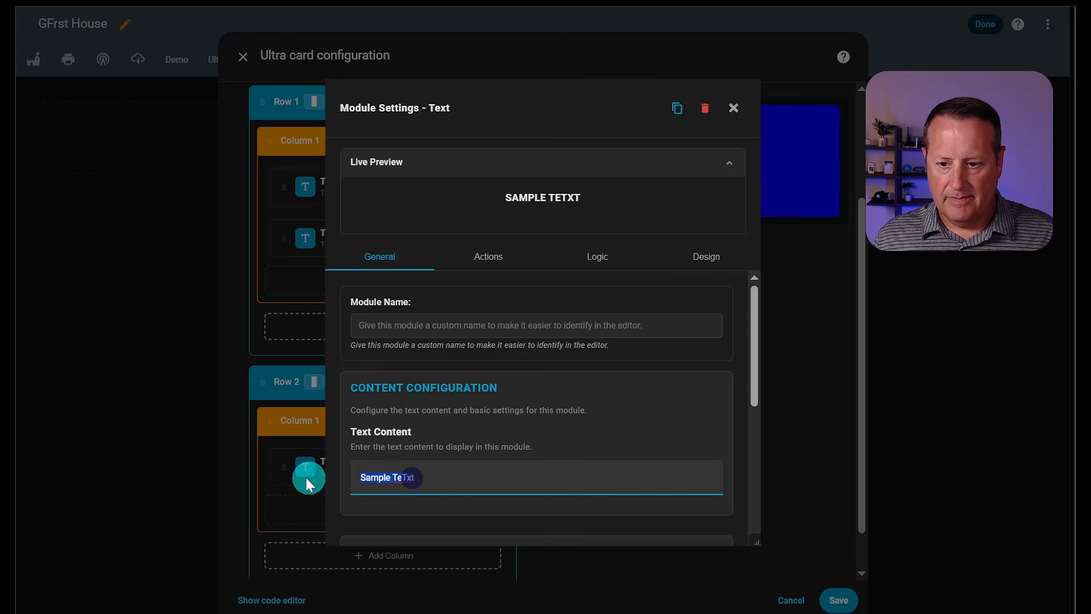
{"action": "type", "text": "Text 3t"}
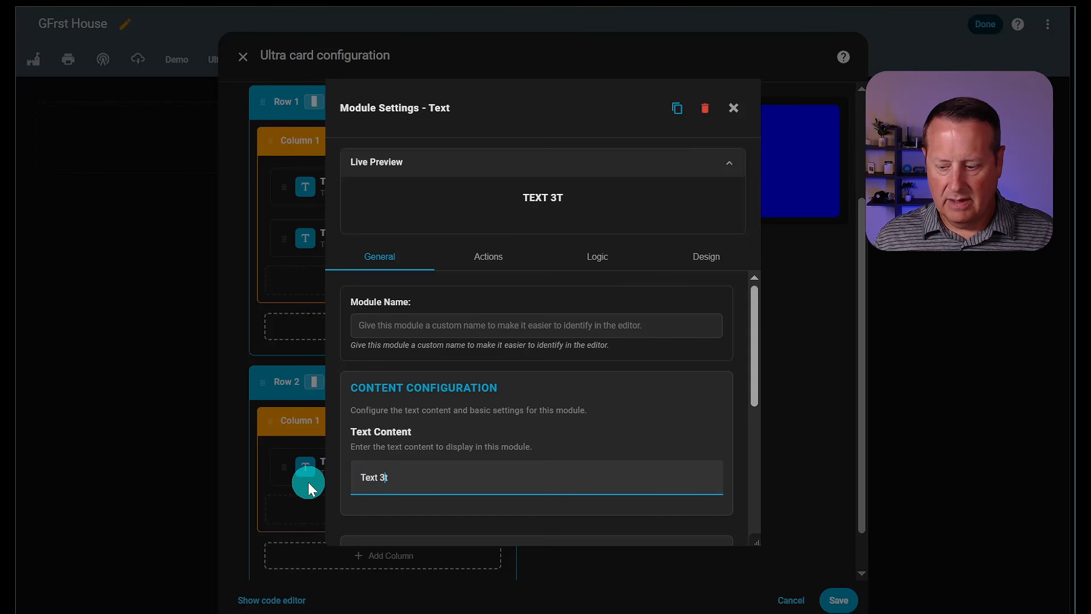
{"action": "key", "text": "Delete"}
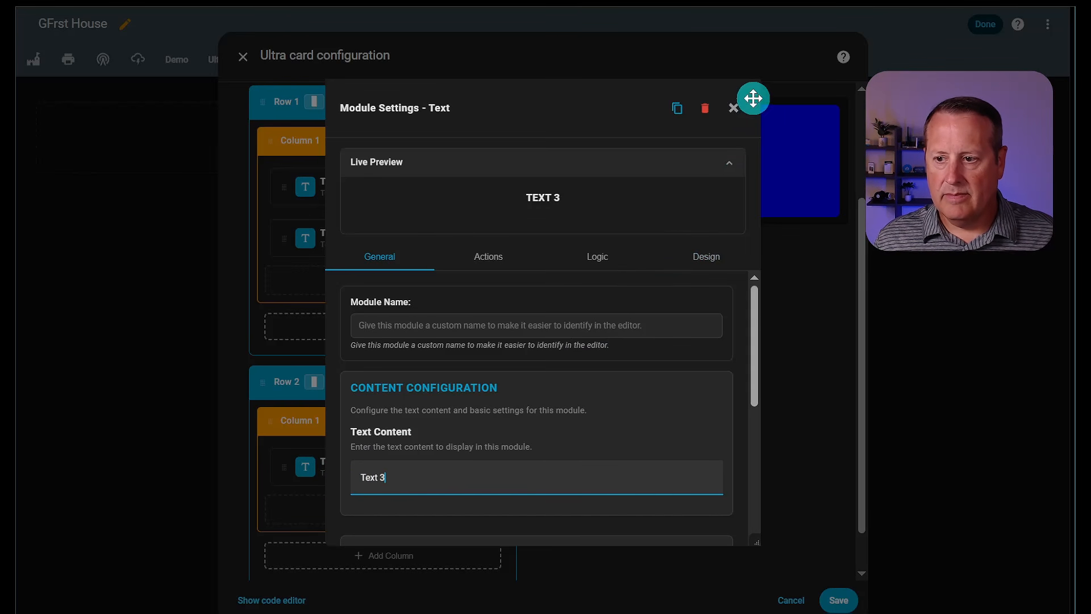
{"action": "left_click", "coordinate": [733, 107]}
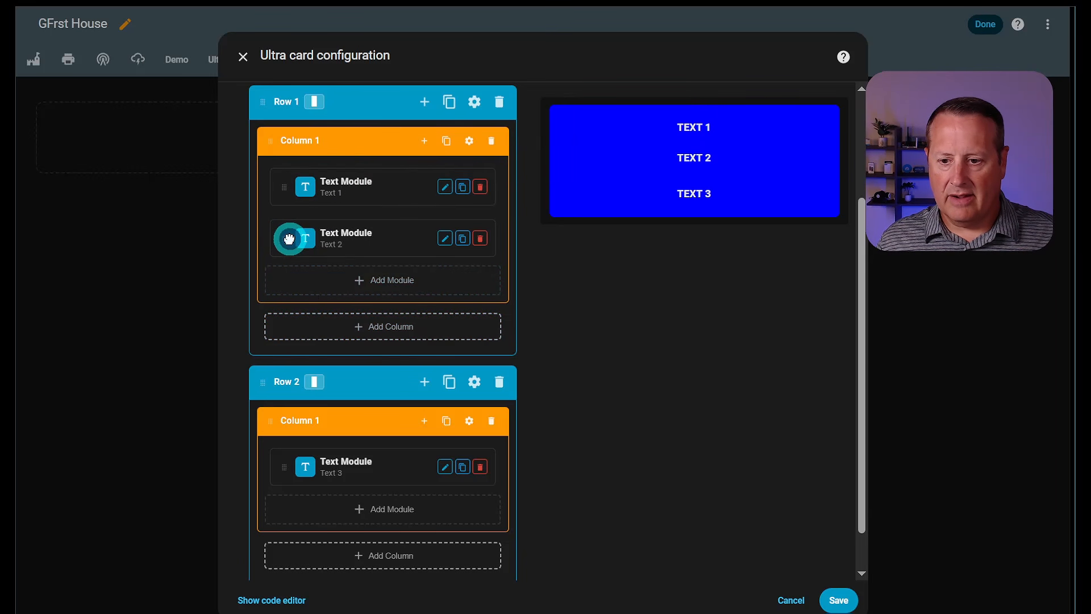
- Add a second column to Row 1 and move the Text 2 module into it
{"action": "left_click_drag", "start_coordinate": [286, 239], "coordinate": [316, 358]}
{"action": "left_click", "coordinate": [344, 328]}
{"action": "left_click", "coordinate": [356, 234]}
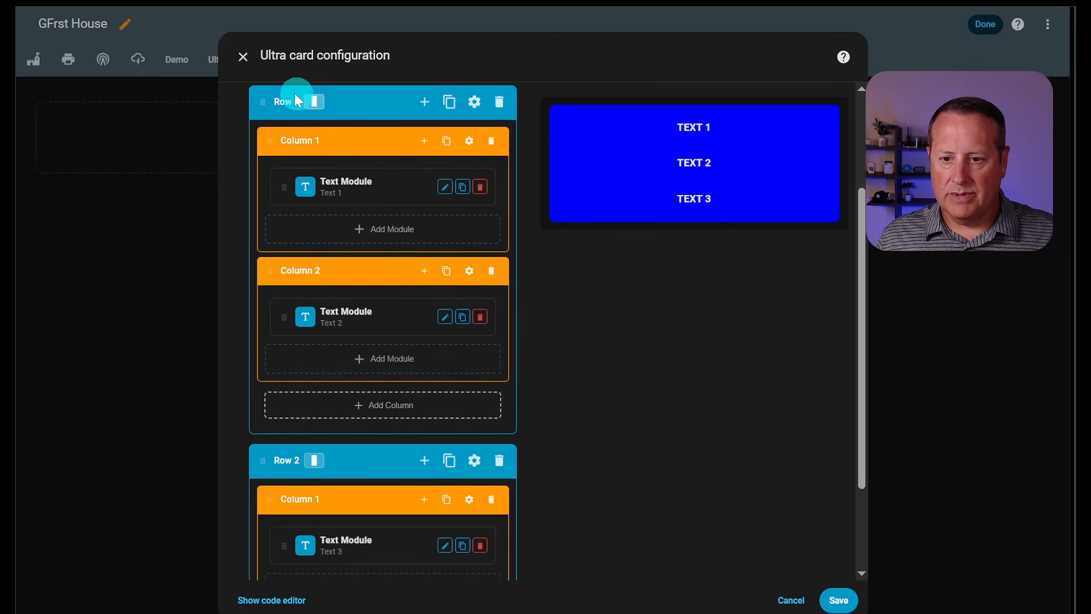
- Set Row 1's column layout to two equal columns, 1/2 + 1/2
{"action": "left_click", "coordinate": [316, 105]}
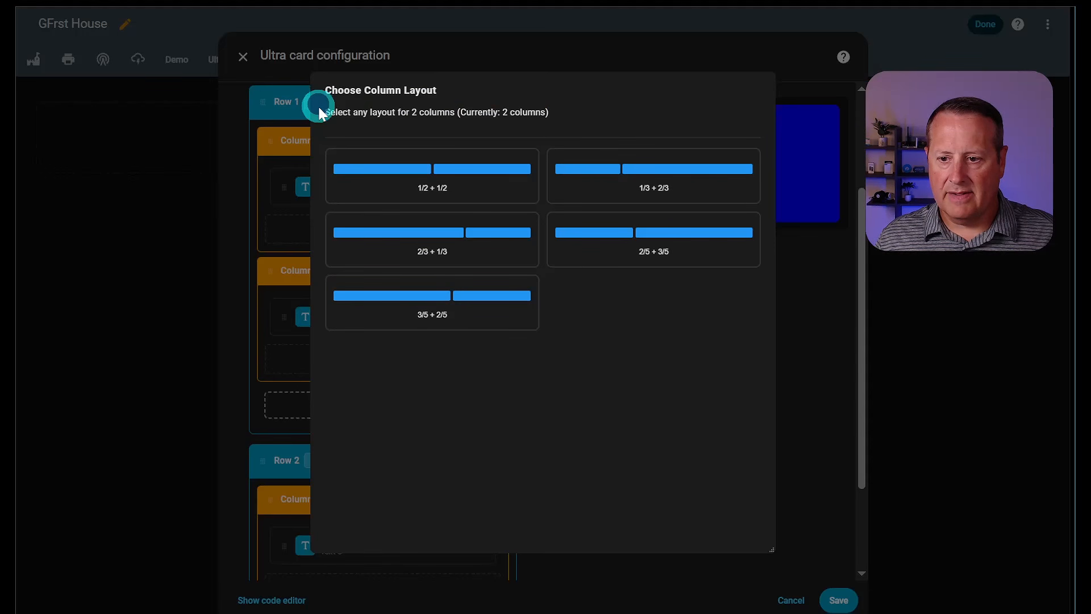
{"action": "left_click", "coordinate": [483, 171]}
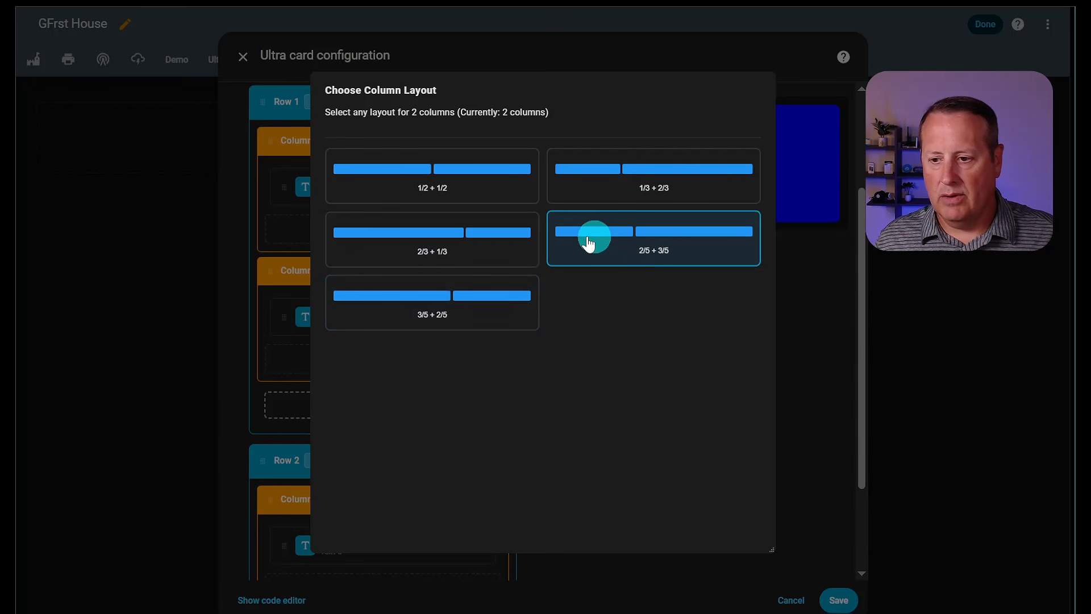
{"action": "left_click", "coordinate": [489, 185]}
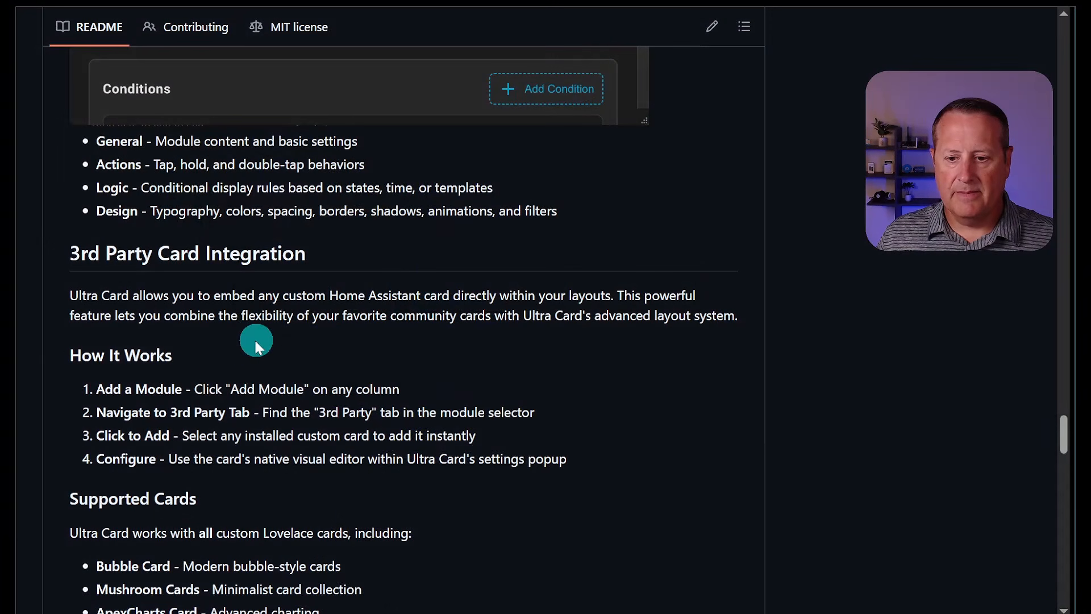
- Review the Ultra Card README's module lists, third-party card integration and Features section
{"action": "scroll", "coordinate": [218, 382], "scroll_direction": "down", "scroll_amount": 5}
{"action": "scroll", "coordinate": [219, 382], "scroll_direction": "up", "scroll_amount": 10}
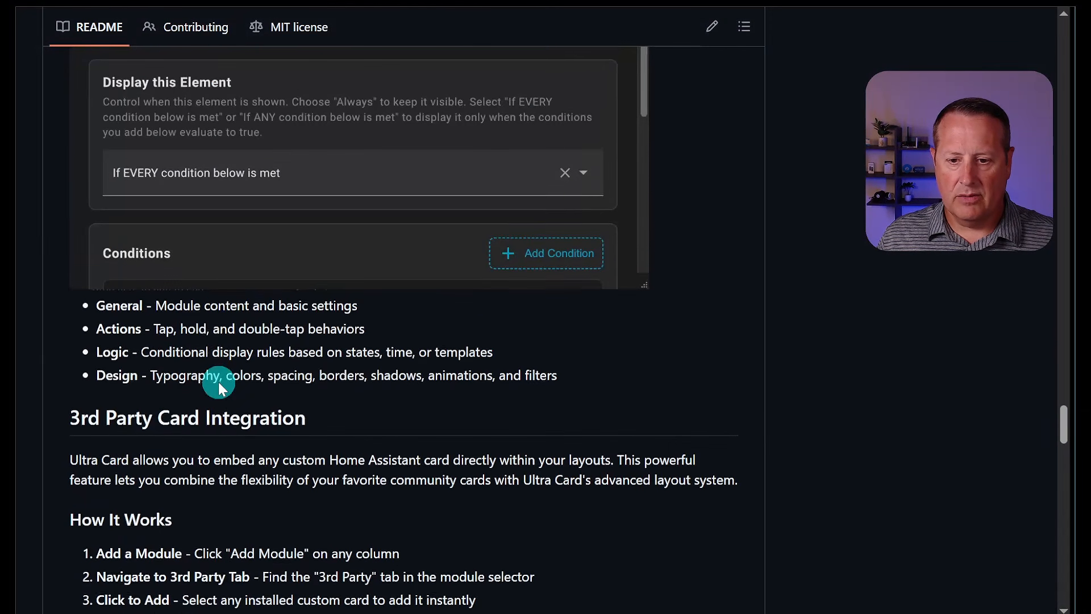
{"action": "scroll", "coordinate": [218, 382], "scroll_direction": "up", "scroll_amount": 10}
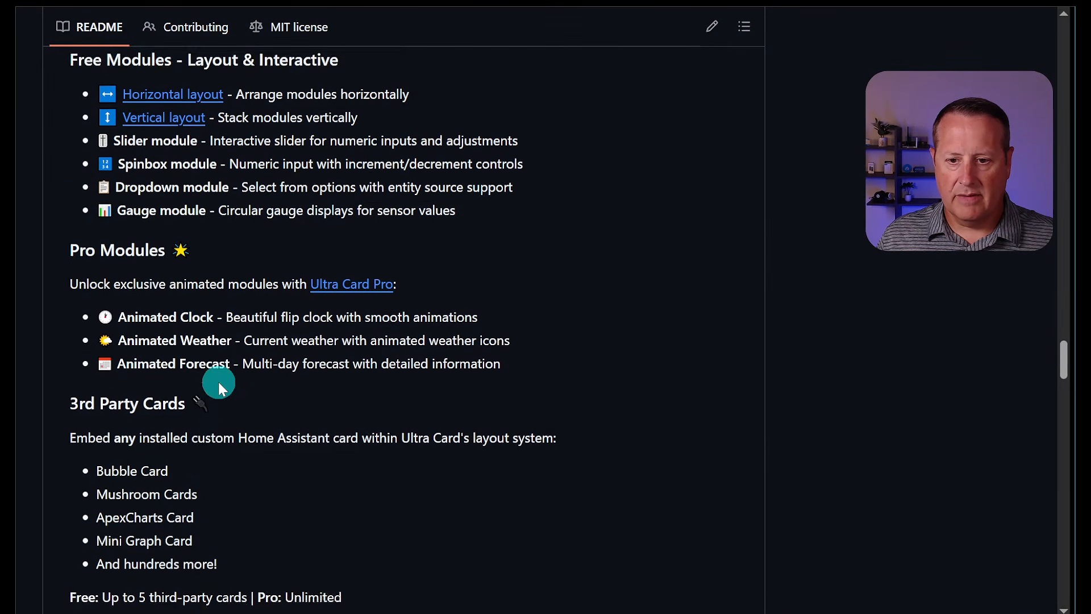
{"action": "scroll", "coordinate": [218, 382], "scroll_direction": "up", "scroll_amount": 10}
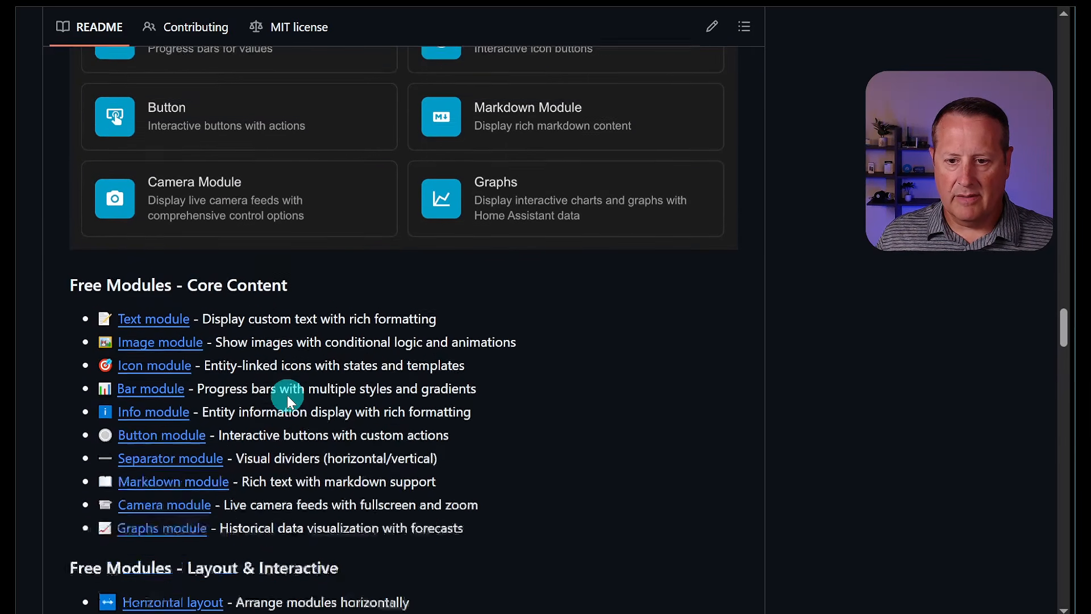
{"action": "scroll", "coordinate": [287, 395], "scroll_direction": "up", "scroll_amount": 8}
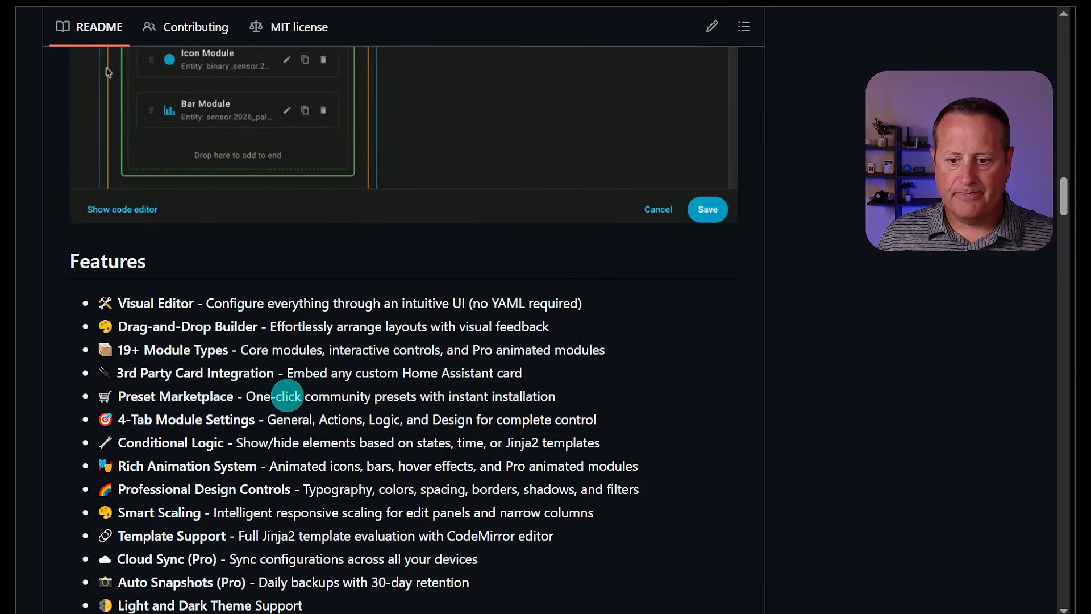
{"action": "scroll", "coordinate": [287, 394], "scroll_direction": "down", "scroll_amount": 3}
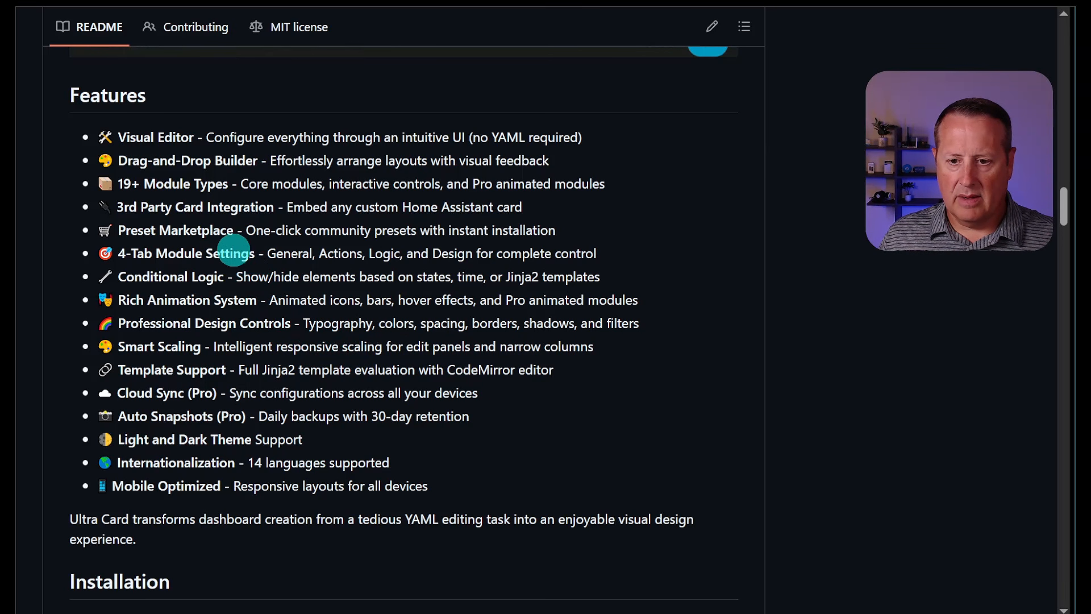
{"action": "scroll", "coordinate": [250, 251], "scroll_direction": "down", "scroll_amount": 3}
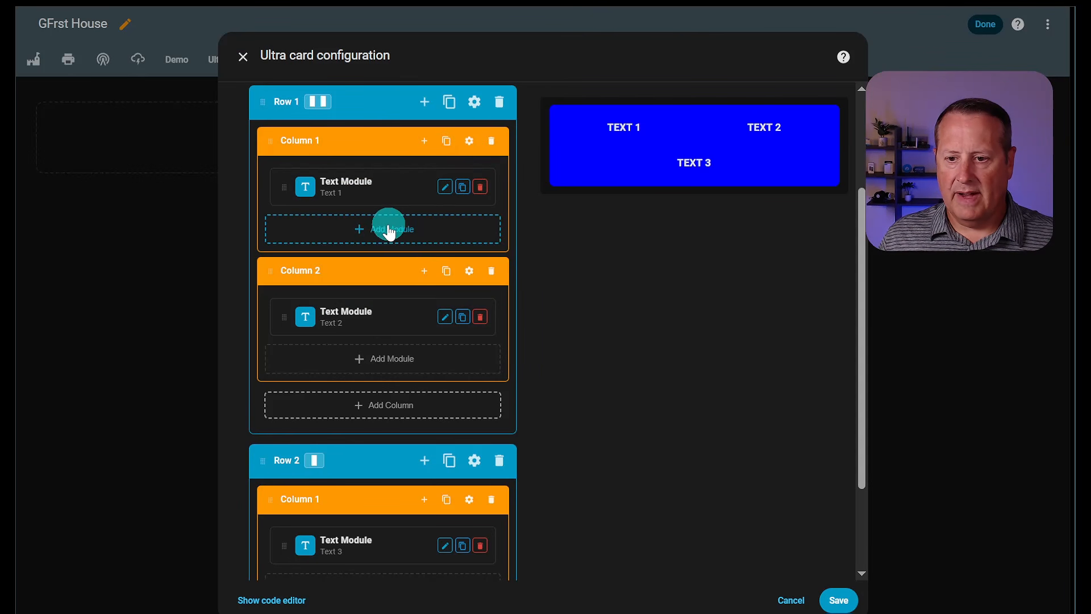
- Examine the general and design options in Row 1's settings and close them
{"action": "left_click", "coordinate": [474, 102]}
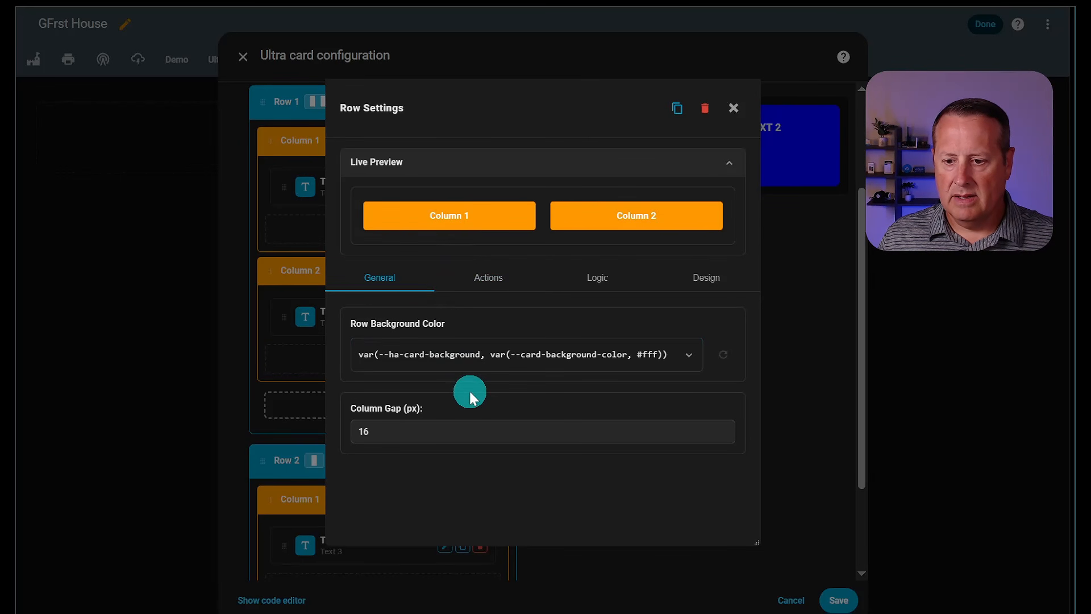
{"action": "left_click", "coordinate": [706, 277]}
{"action": "scroll", "coordinate": [560, 336], "scroll_direction": "down", "scroll_amount": 3}
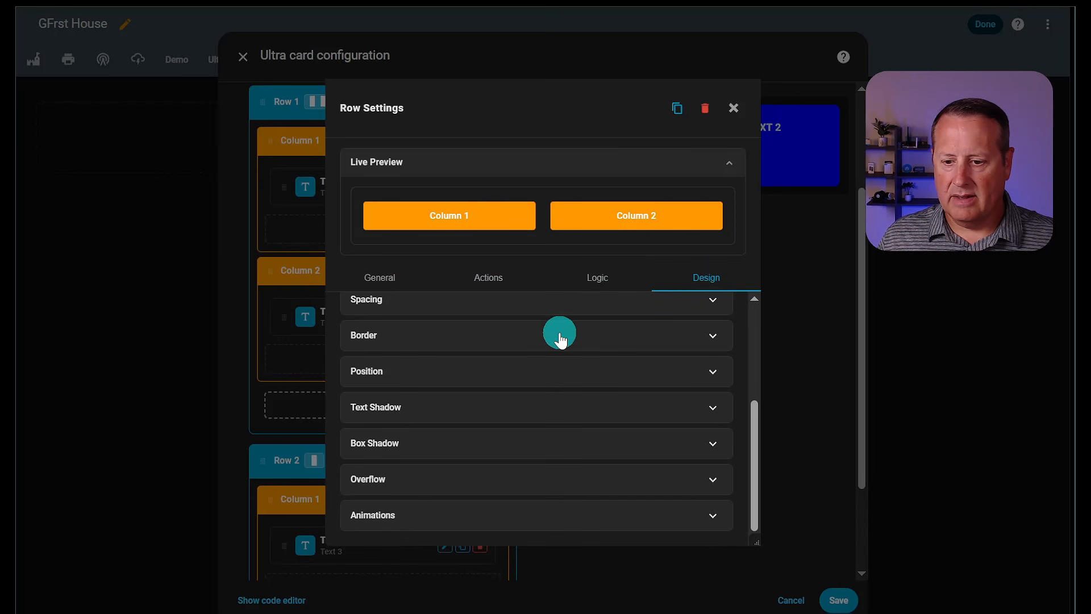
{"action": "scroll", "coordinate": [558, 336], "scroll_direction": "up", "scroll_amount": 3}
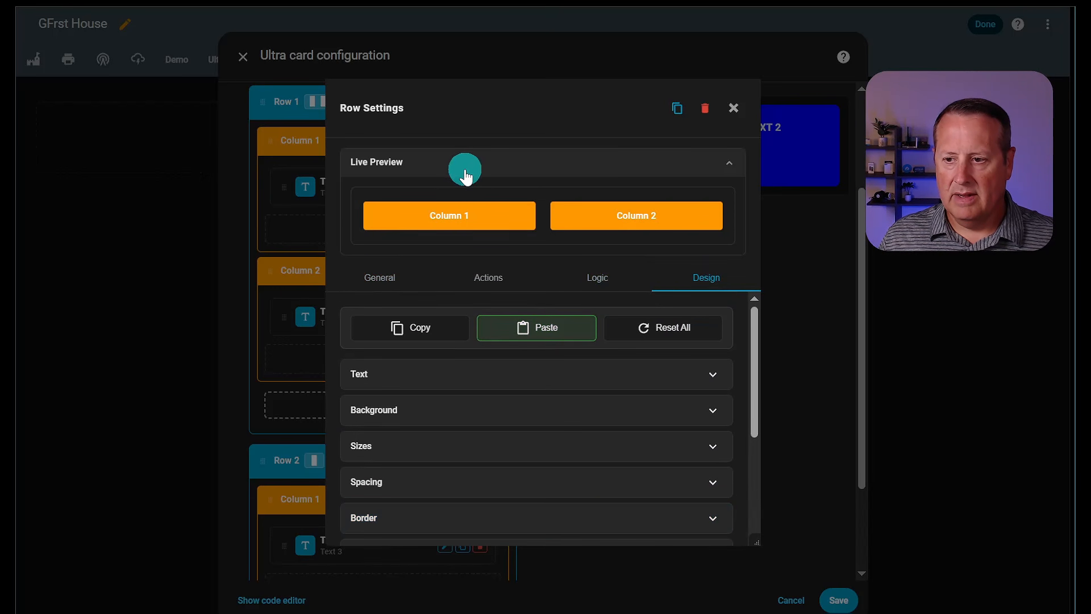
{"action": "left_click", "coordinate": [734, 108]}
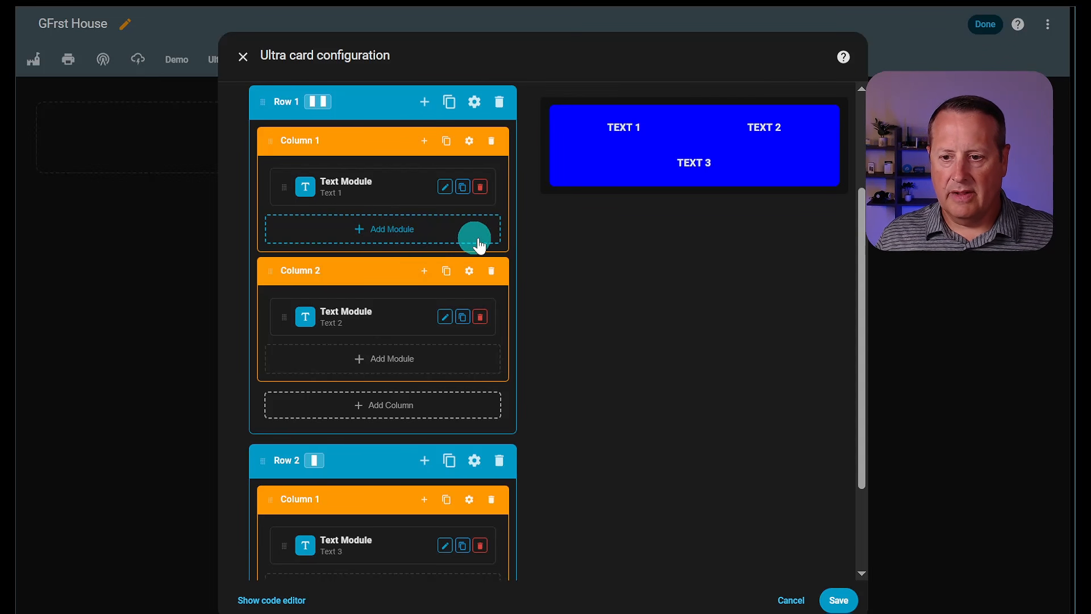
- Examine the Text 1 module's general and action settings and close them
{"action": "left_click", "coordinate": [445, 186]}
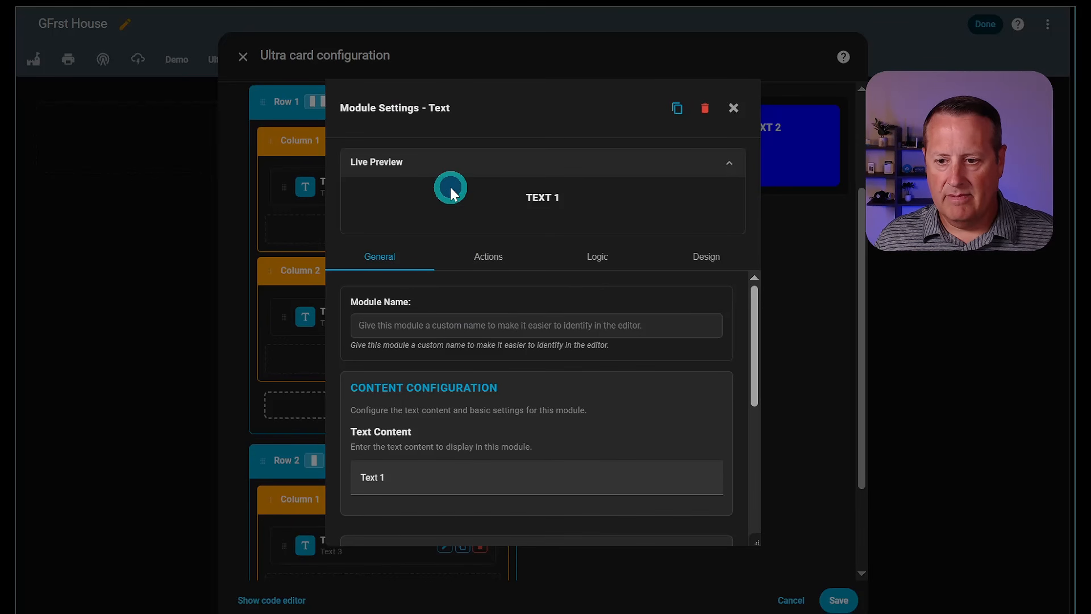
{"action": "scroll", "coordinate": [462, 344], "scroll_direction": "down", "scroll_amount": 5}
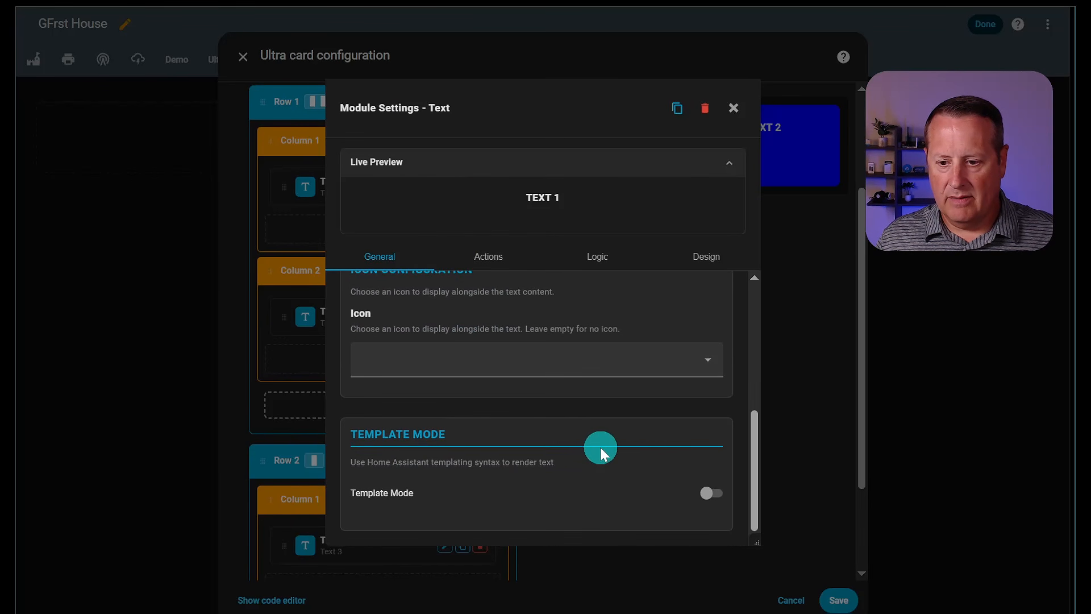
{"action": "scroll", "coordinate": [599, 448], "scroll_direction": "up", "scroll_amount": 5}
{"action": "left_click", "coordinate": [484, 267]}
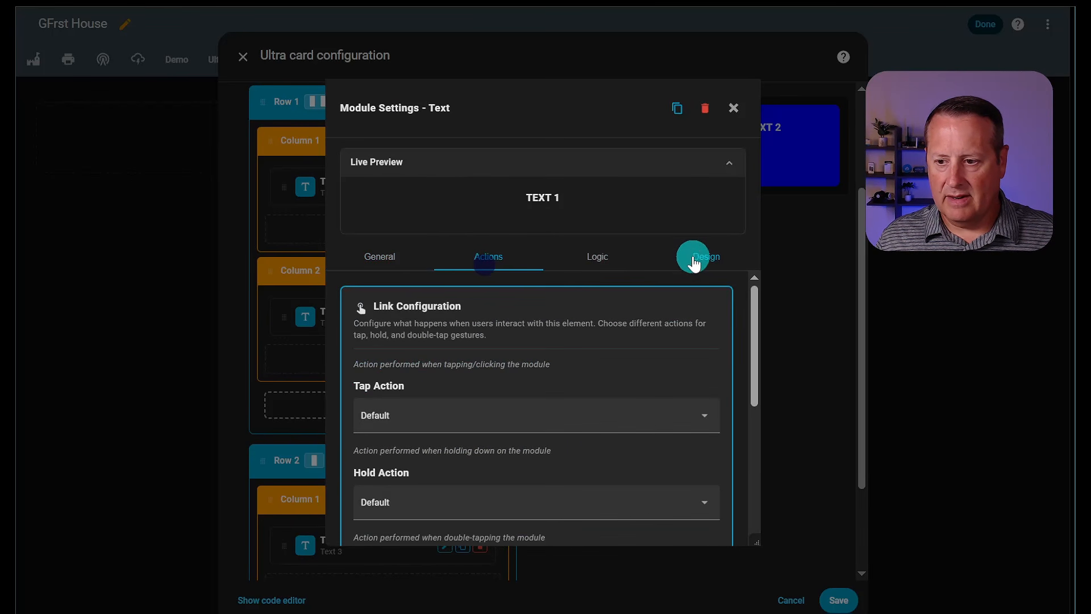
{"action": "left_click", "coordinate": [733, 108]}
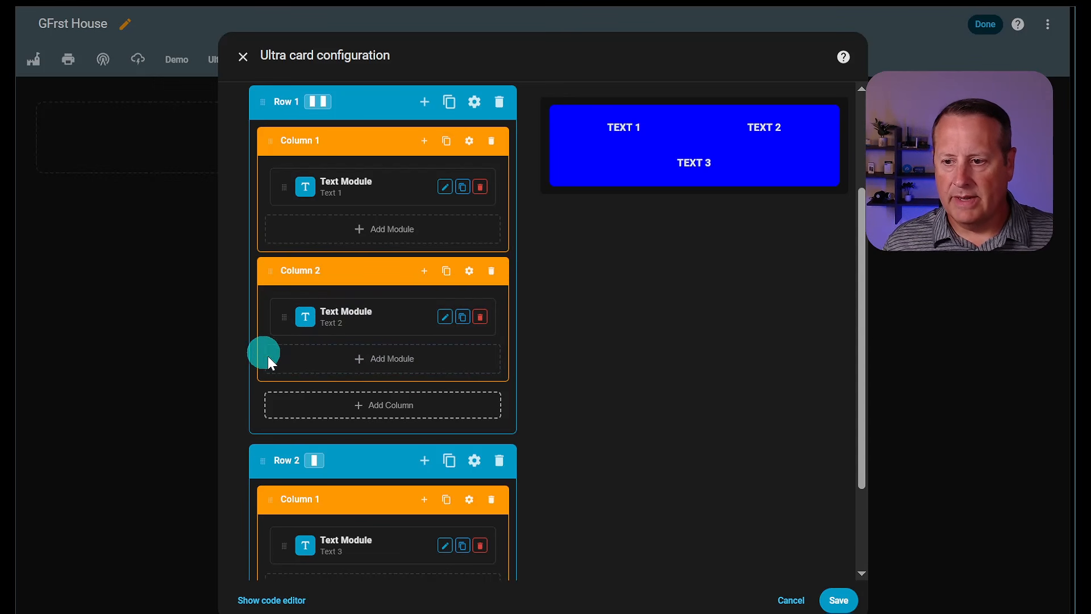
- Delete the Text 1 module and both columns from Row 1
{"action": "scroll", "coordinate": [522, 453], "scroll_direction": "down", "scroll_amount": 2}
{"action": "scroll", "coordinate": [385, 175], "scroll_direction": "up", "scroll_amount": 5}
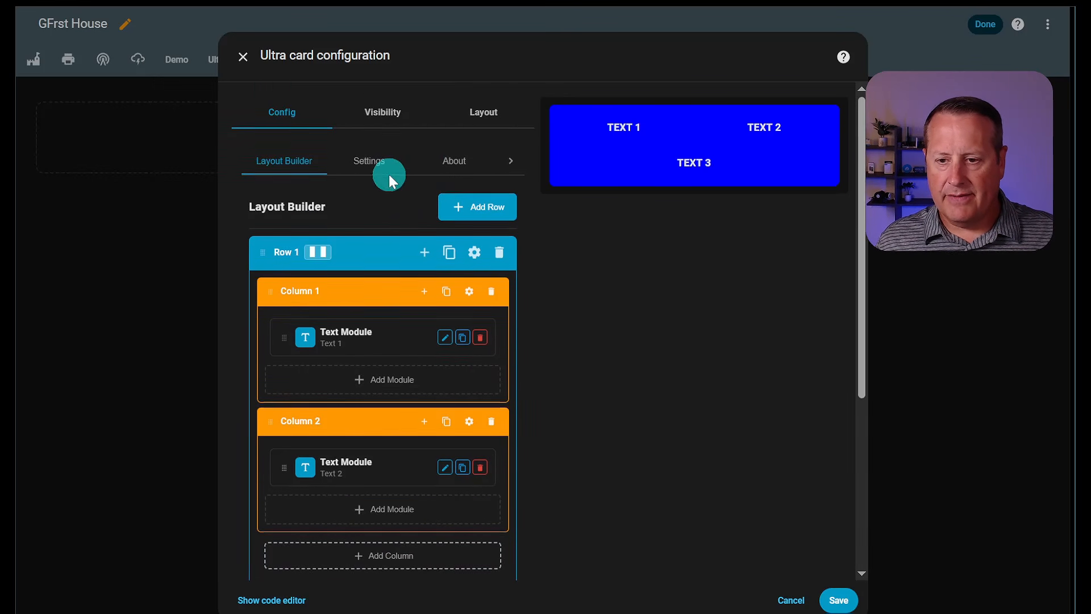
{"action": "scroll", "coordinate": [407, 486], "scroll_direction": "down", "scroll_amount": 5}
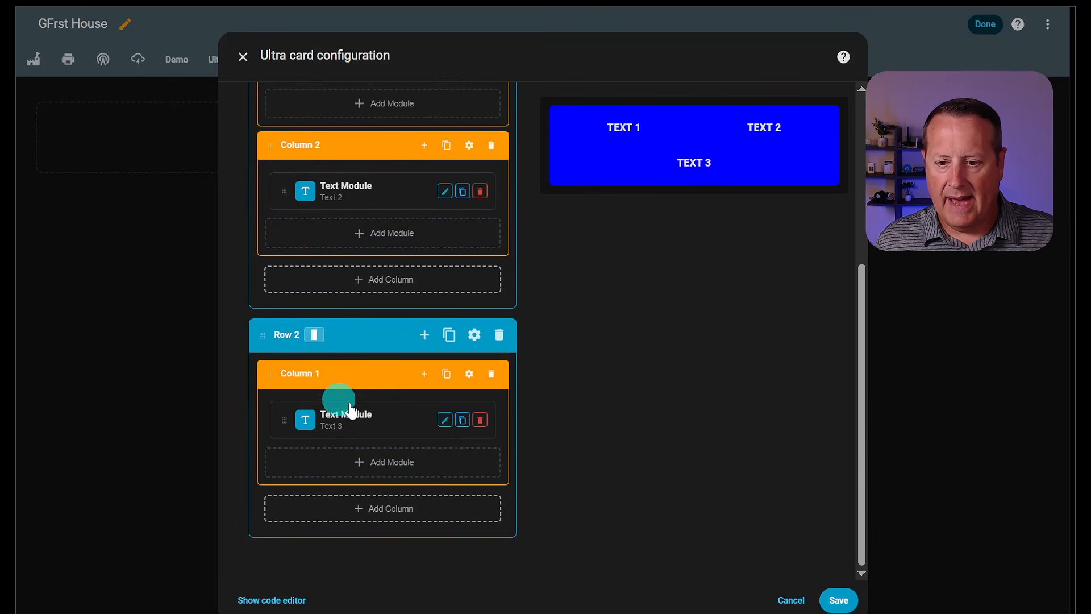
{"action": "scroll", "coordinate": [416, 404], "scroll_direction": "up", "scroll_amount": 5}
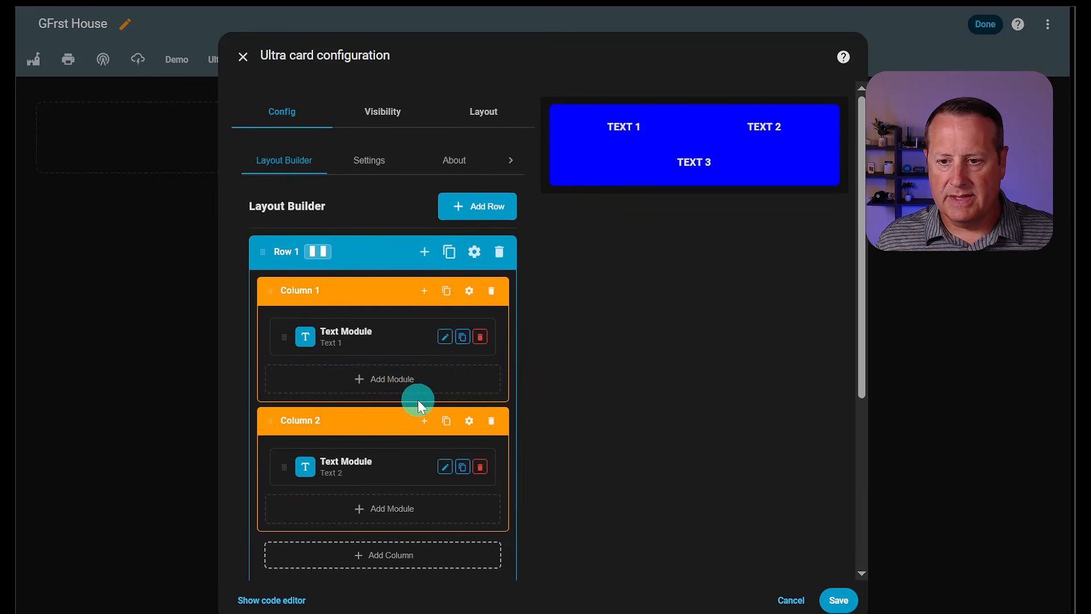
{"action": "scroll", "coordinate": [455, 415], "scroll_direction": "down", "scroll_amount": 3}
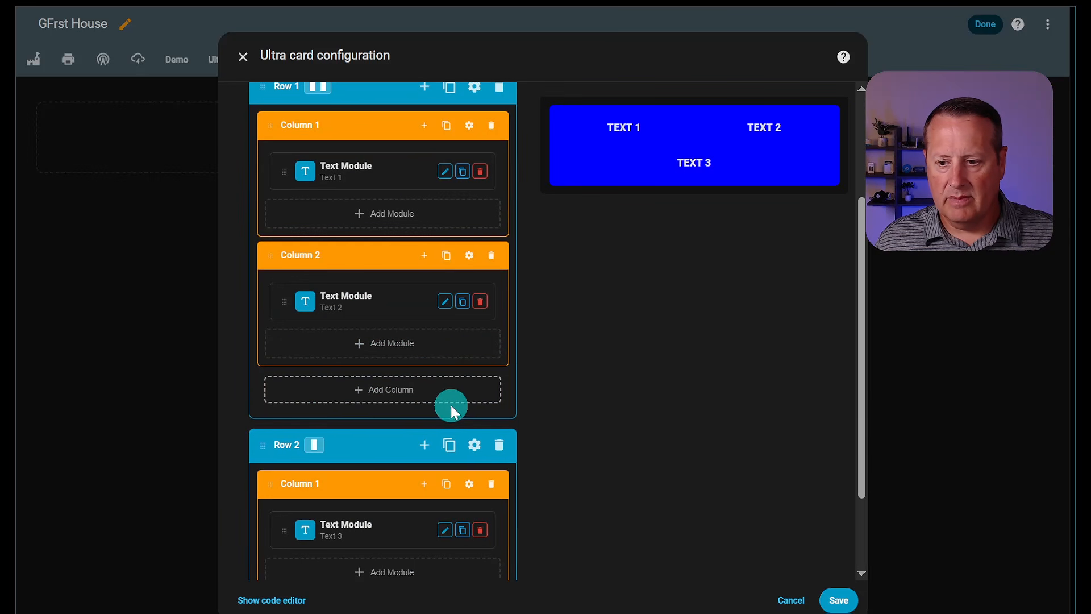
{"action": "scroll", "coordinate": [432, 437], "scroll_direction": "up", "scroll_amount": 3}
{"action": "left_click", "coordinate": [480, 335]}
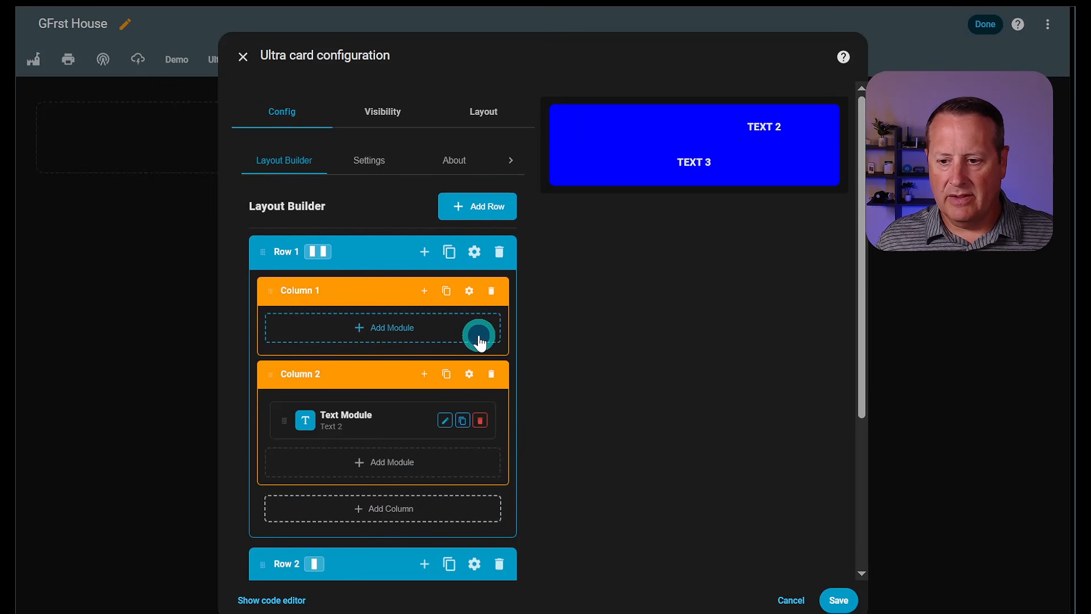
{"action": "left_click", "coordinate": [492, 291]}
{"action": "left_click", "coordinate": [494, 290]}
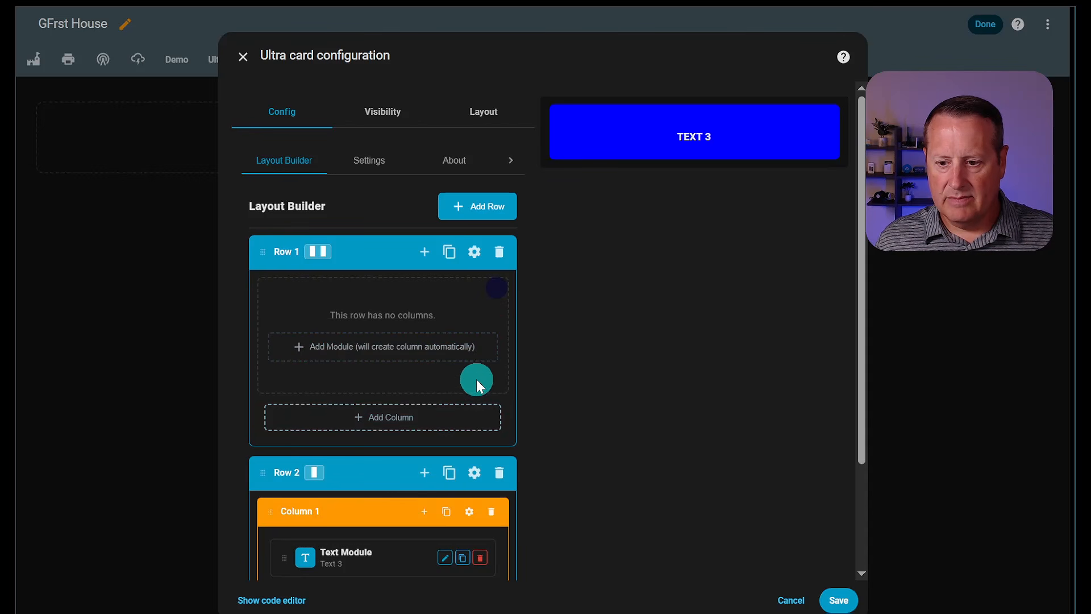
- Delete Row 2's column together with its Text 3 module
{"action": "scroll", "coordinate": [477, 386], "scroll_direction": "down", "scroll_amount": 2}
{"action": "left_click", "coordinate": [490, 373]}
{"action": "scroll", "coordinate": [411, 264], "scroll_direction": "up", "scroll_amount": 2}
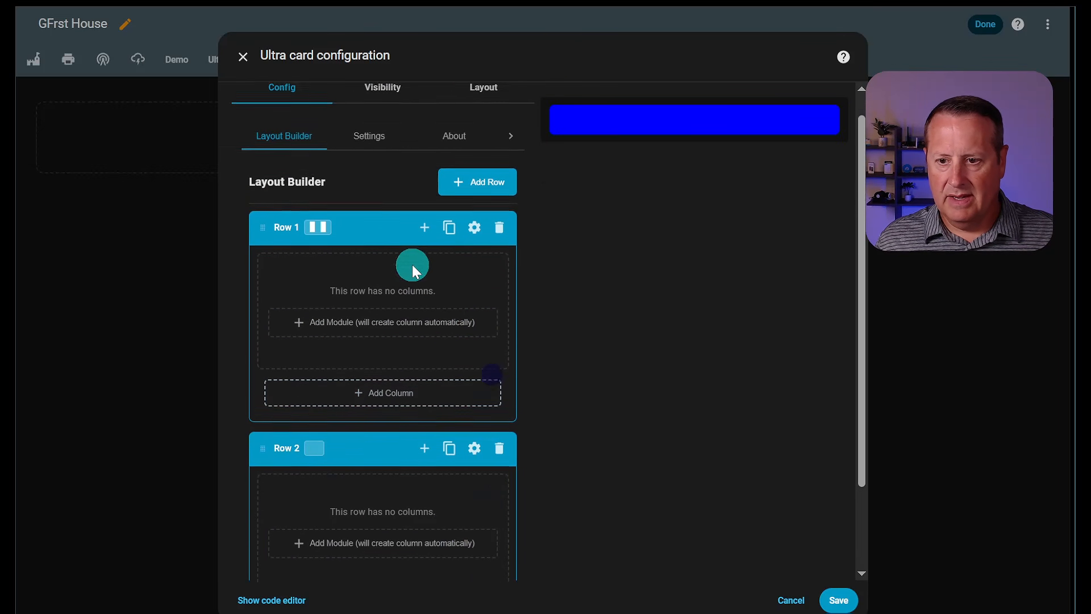
- Reset the card background color to its default in the card settings
{"action": "scroll", "coordinate": [412, 264], "scroll_direction": "up", "scroll_amount": 1}
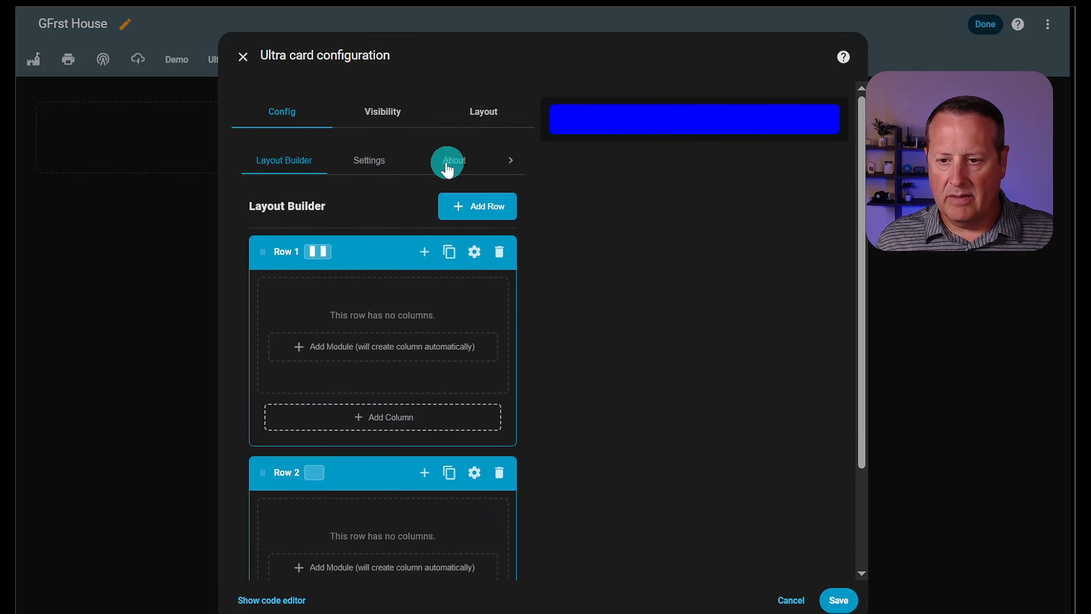
{"action": "left_click", "coordinate": [359, 162]}
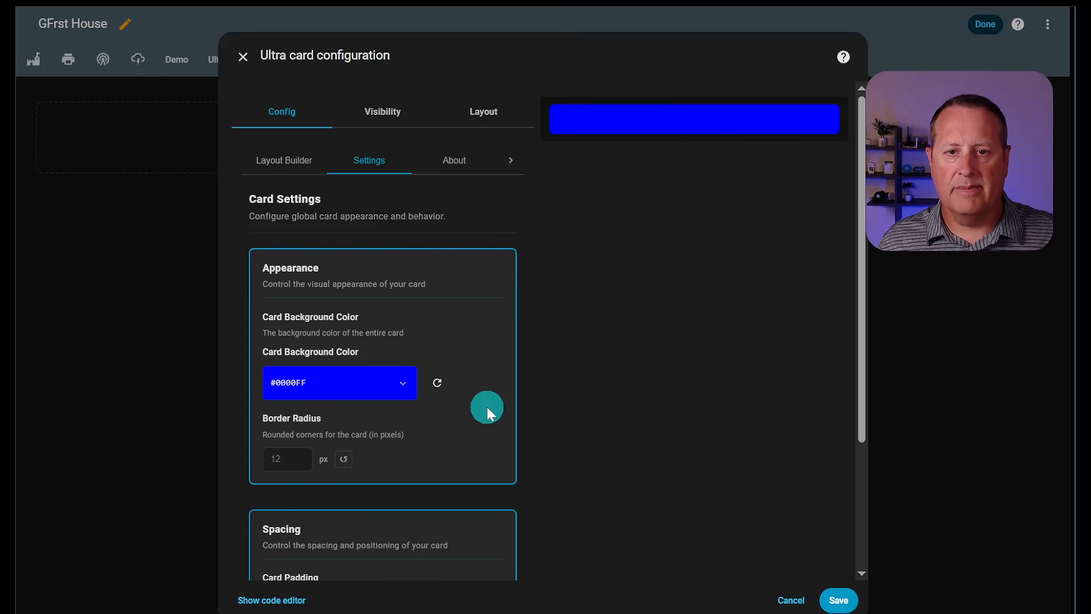
{"action": "left_click", "coordinate": [435, 381]}
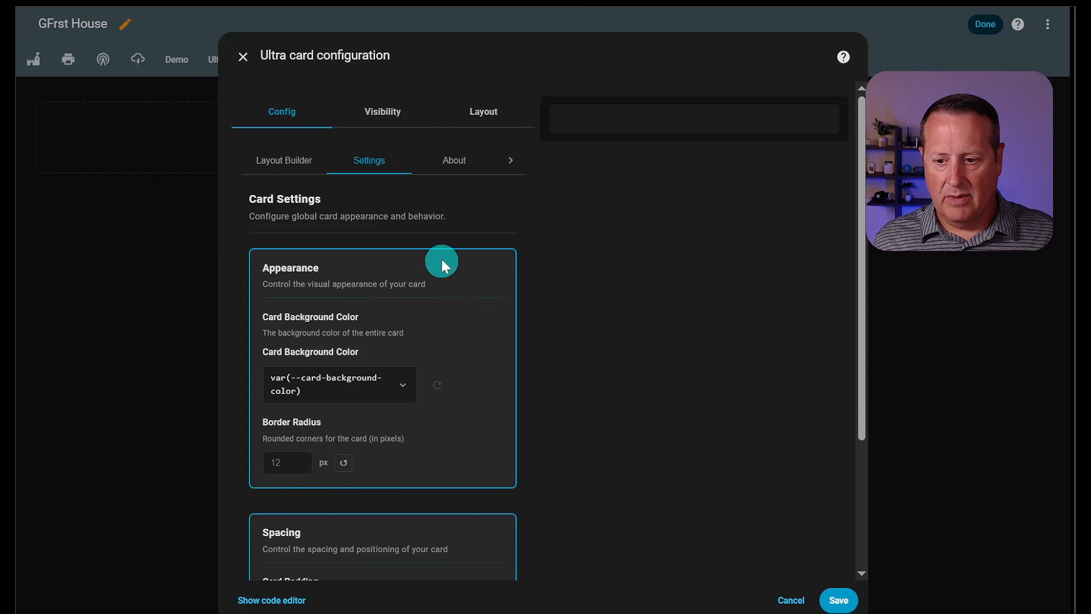
- Examine the card's rows in the full-page Ultra Card Layout Builder and return to the card configuration dialog
{"action": "left_click", "coordinate": [296, 162]}
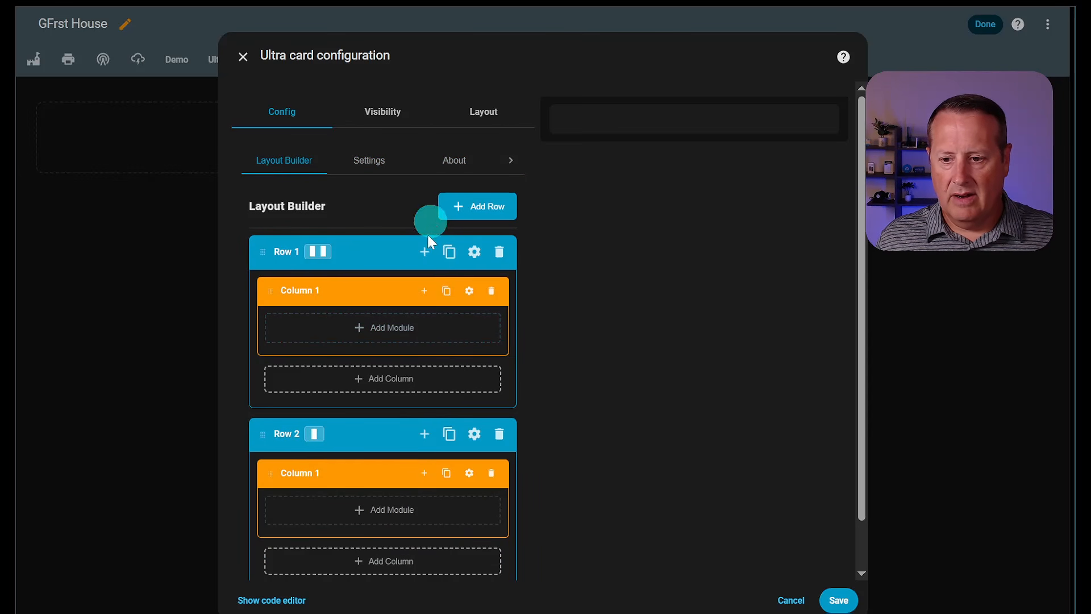
{"action": "left_click", "coordinate": [509, 165]}
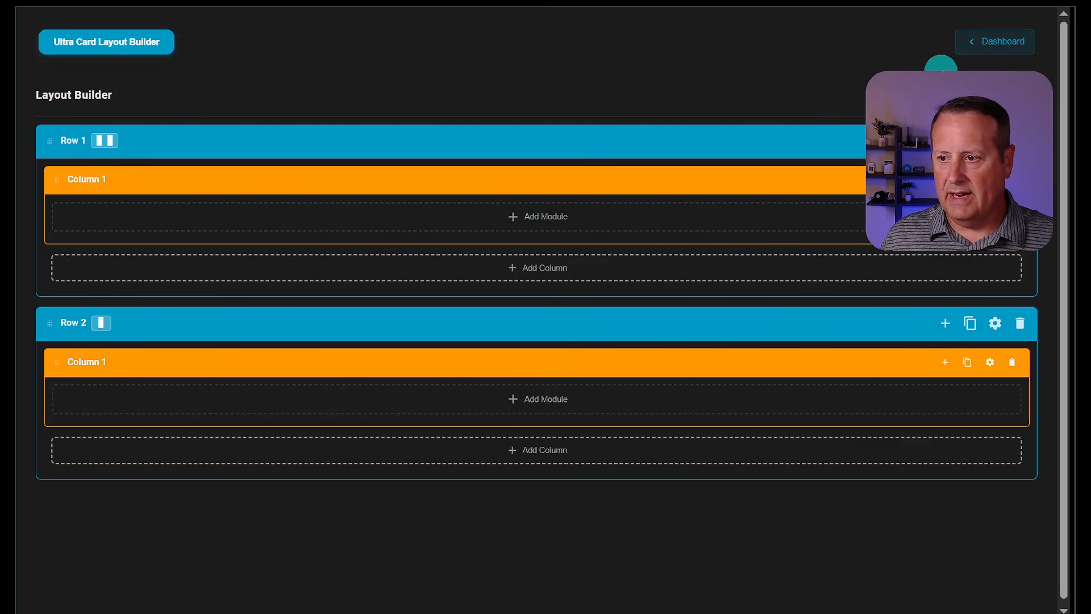
{"action": "left_click", "coordinate": [1017, 44]}
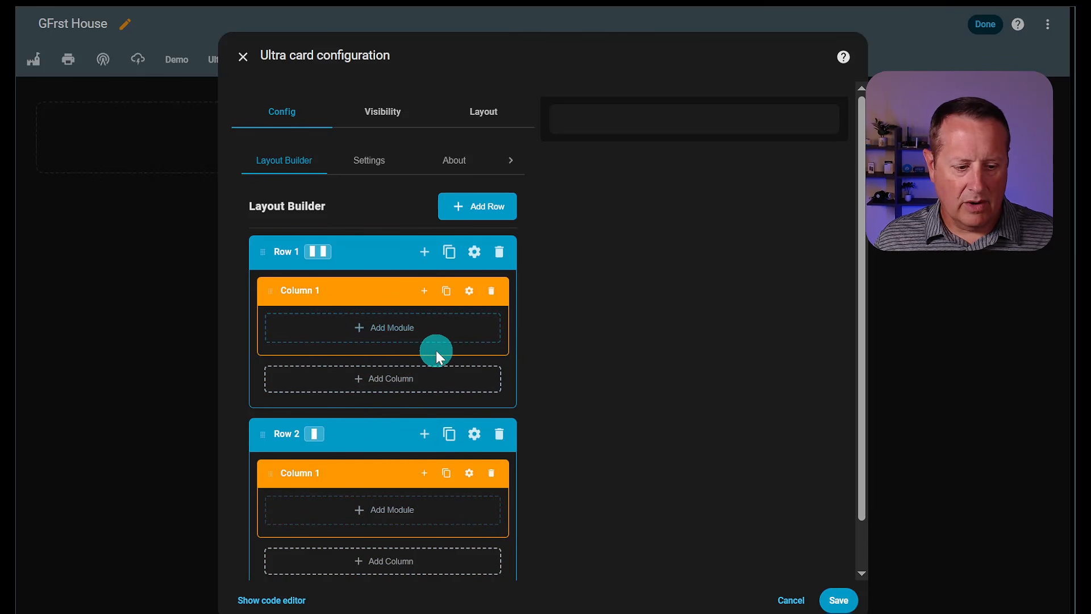
- Add a Text module to Column 1 of Row 1
{"action": "left_click", "coordinate": [392, 335]}
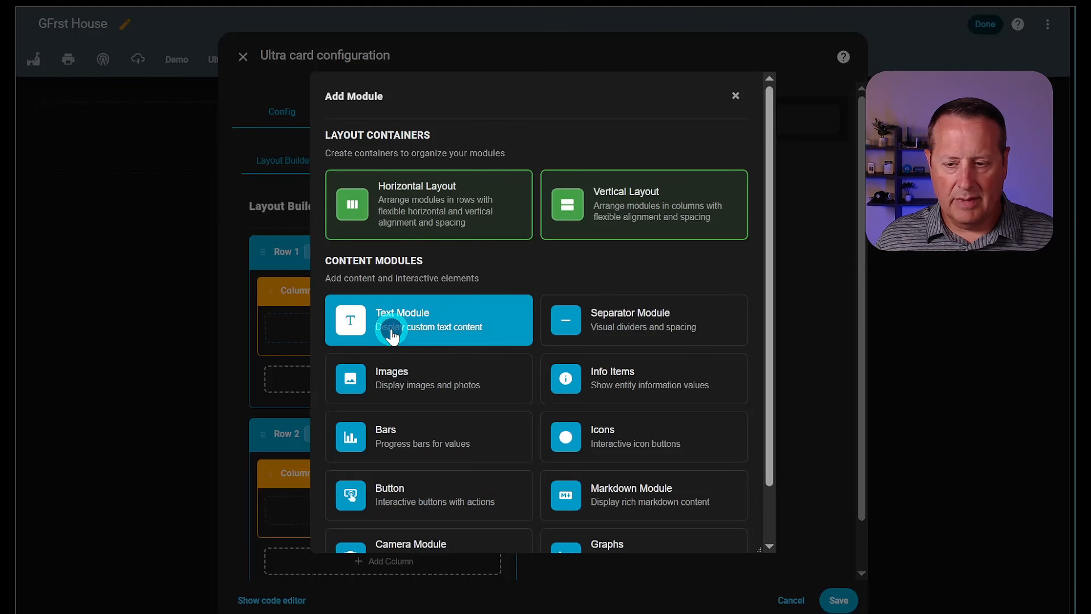
{"action": "left_click", "coordinate": [455, 325]}
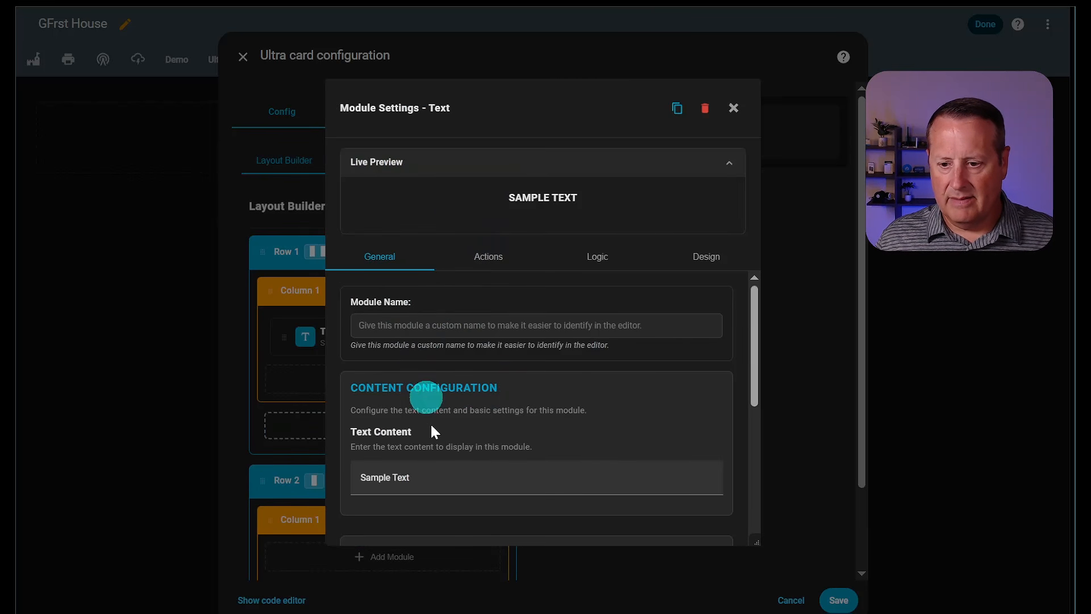
{"action": "scroll", "coordinate": [436, 483], "scroll_direction": "down", "scroll_amount": 5}
{"action": "scroll", "coordinate": [423, 380], "scroll_direction": "up", "scroll_amount": 5}
- Replace the sample text of the Text module with SECURITY and close the module settings
{"action": "left_click", "coordinate": [440, 474]}
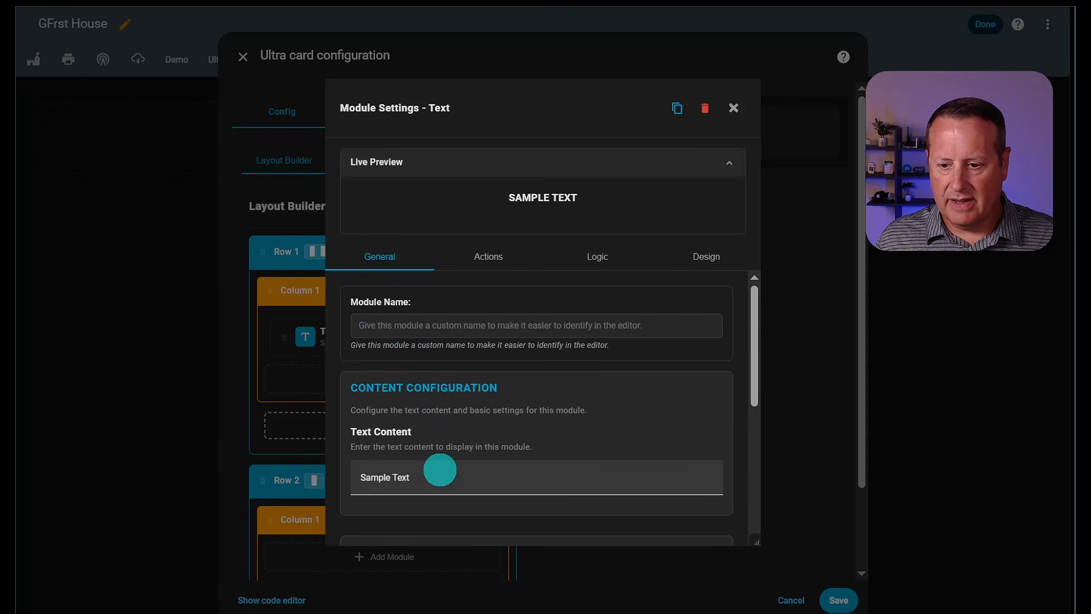
{"action": "left_click_drag", "start_coordinate": [440, 472], "coordinate": [317, 470]}
{"action": "type", "text": "Se"}
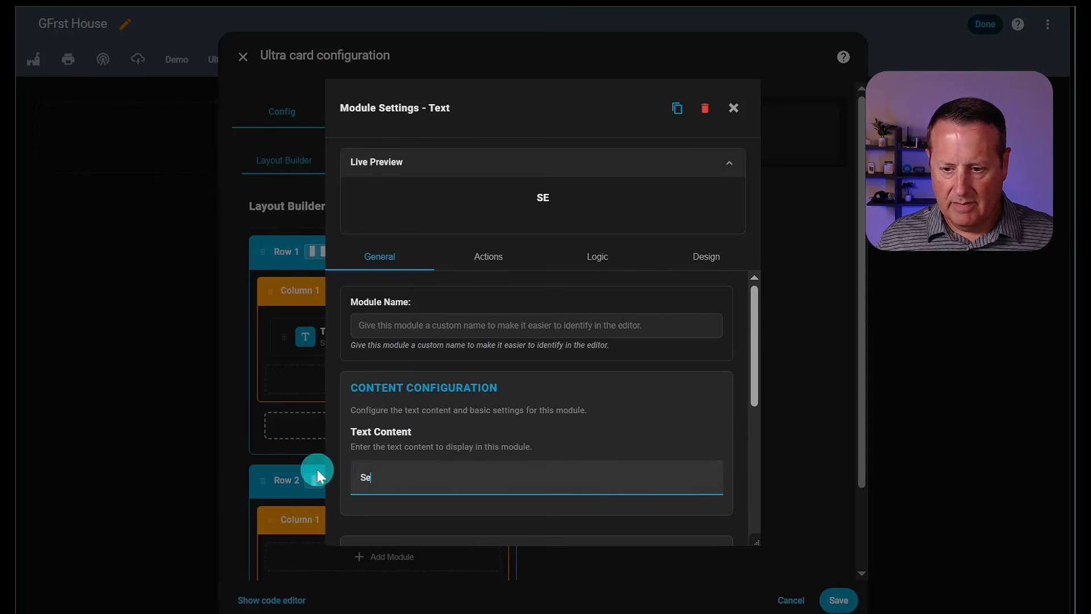
{"action": "key", "text": "BackSpace"}
{"action": "type", "text": "ECUR"}
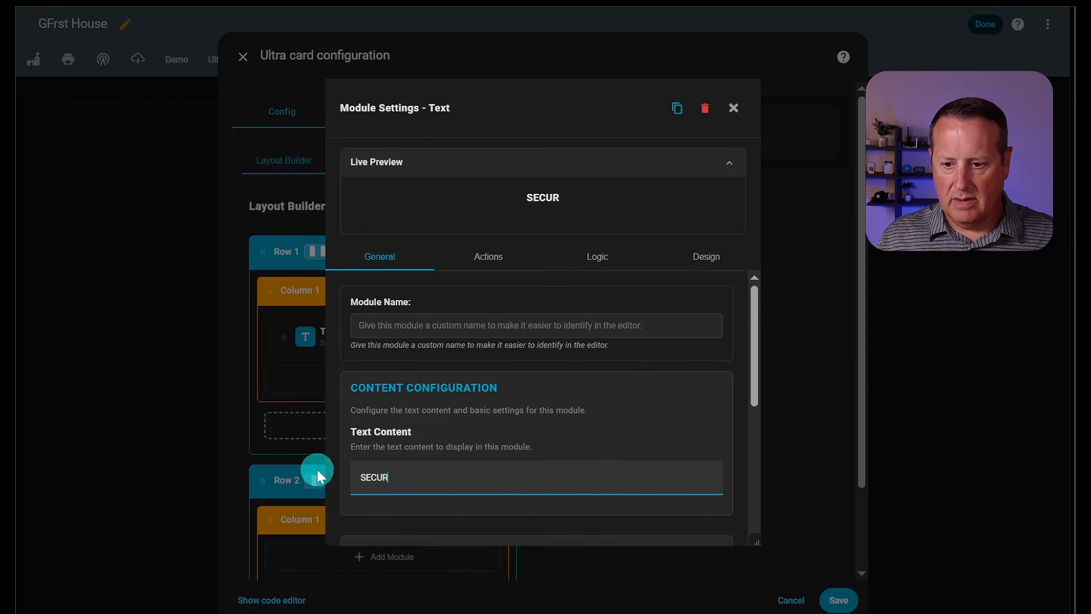
{"action": "type", "text": "ITY"}
{"action": "scroll", "coordinate": [517, 351], "scroll_direction": "down", "scroll_amount": 3}
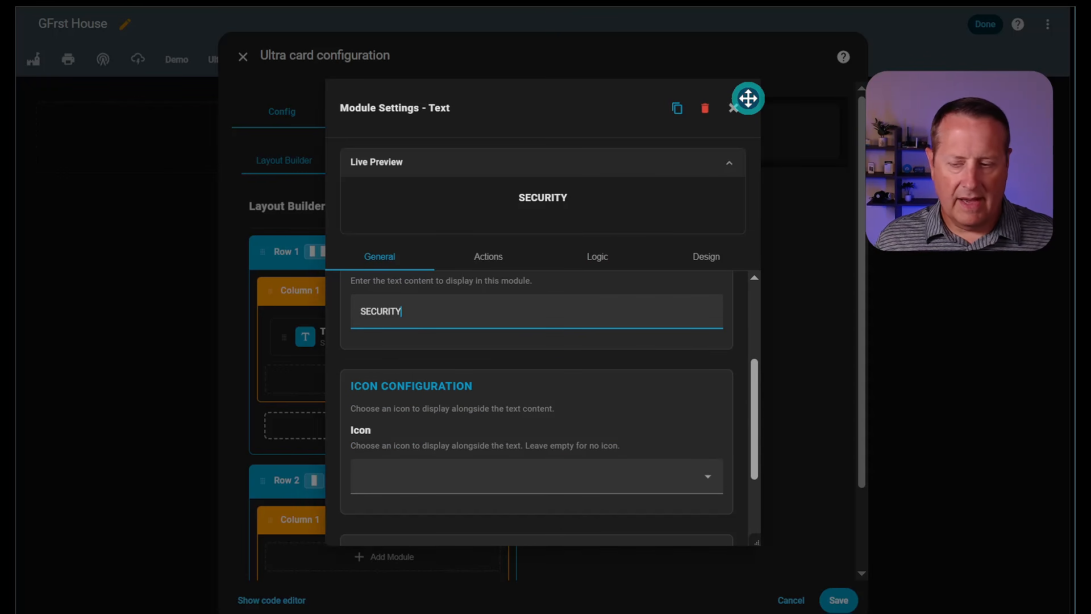
{"action": "left_click", "coordinate": [733, 107]}
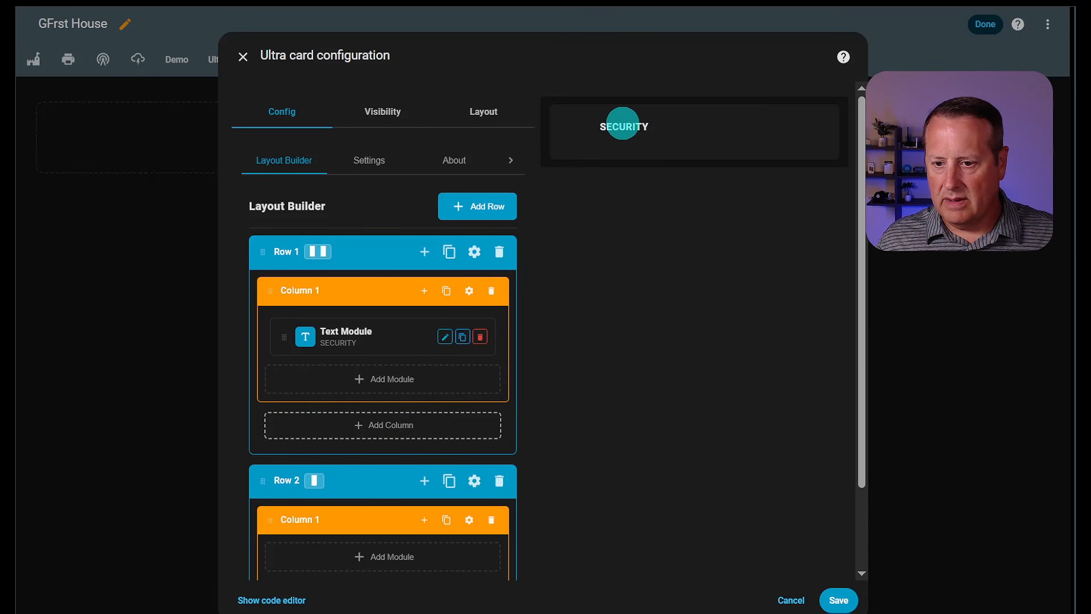
- Change Row 1's column layout to the single-column option
{"action": "left_click", "coordinate": [318, 251]}
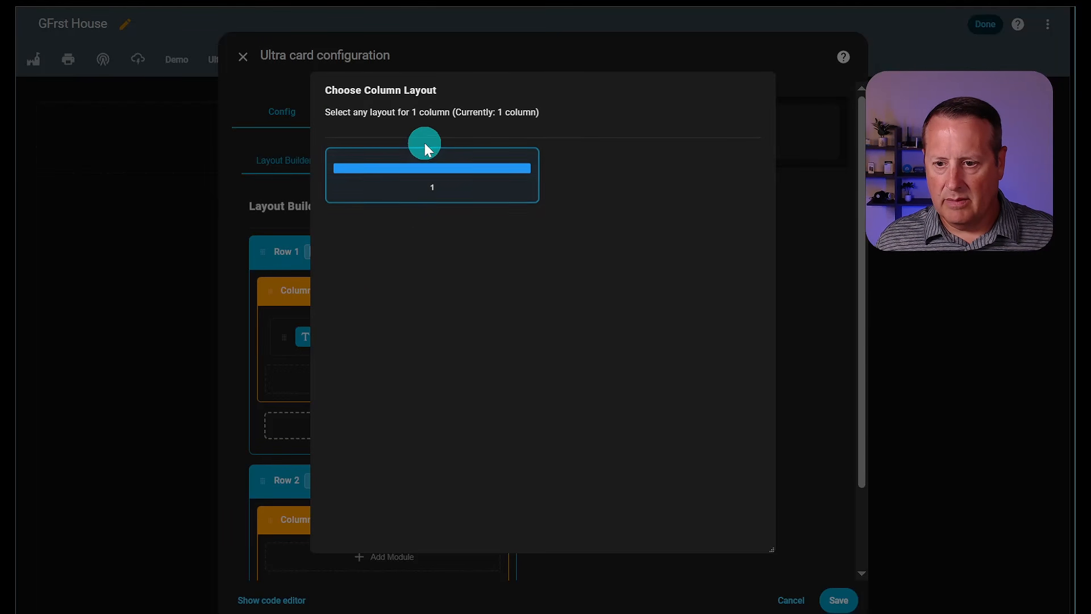
{"action": "left_click", "coordinate": [427, 165]}
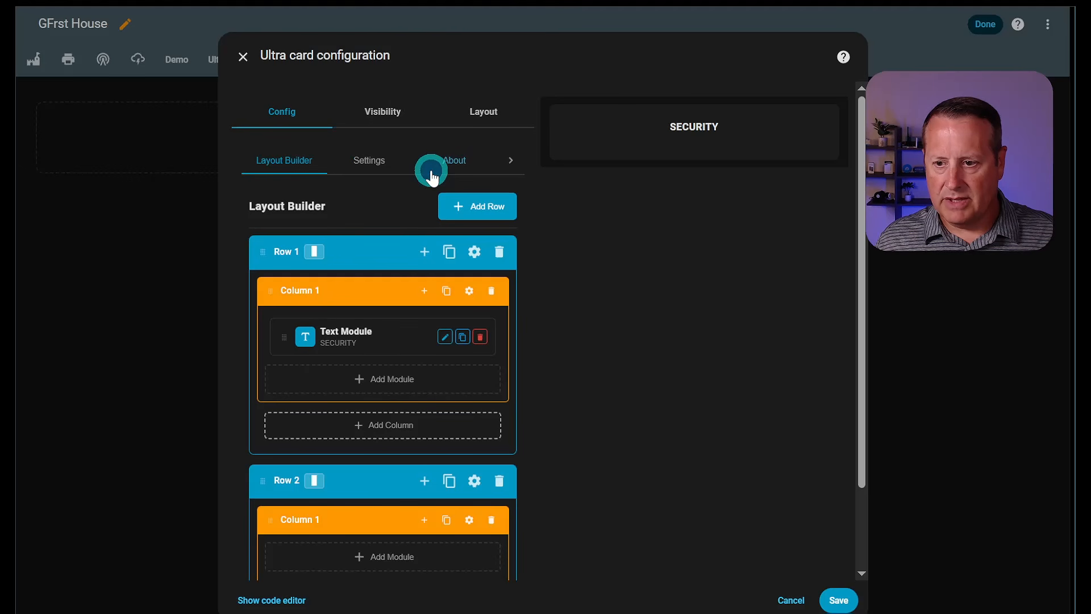
- Examine the SECURITY text module's tap action choices and its display condition options
{"action": "left_click", "coordinate": [445, 337]}
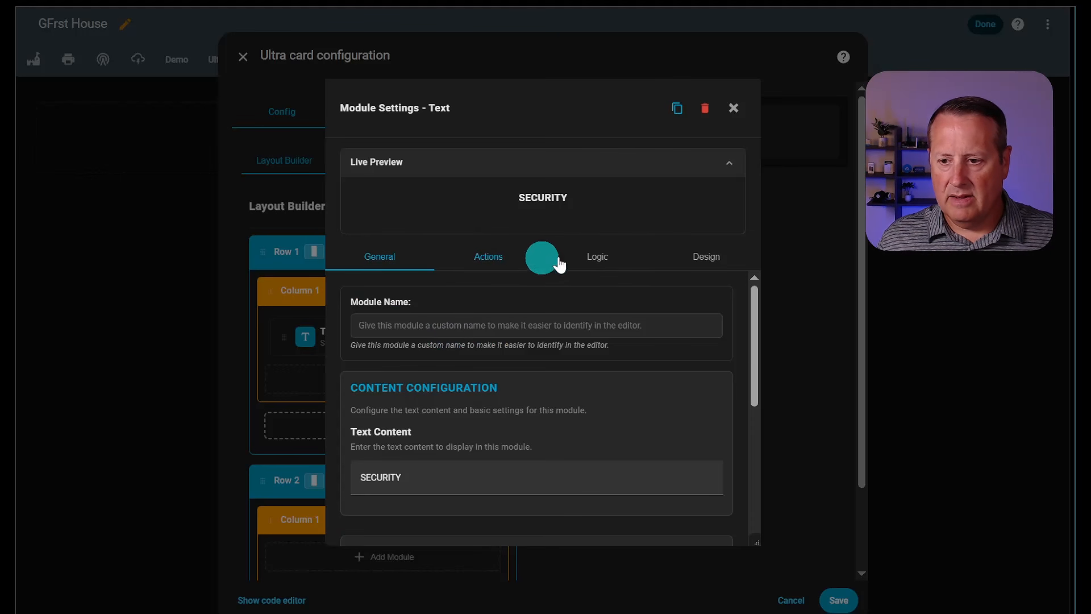
{"action": "left_click", "coordinate": [488, 265]}
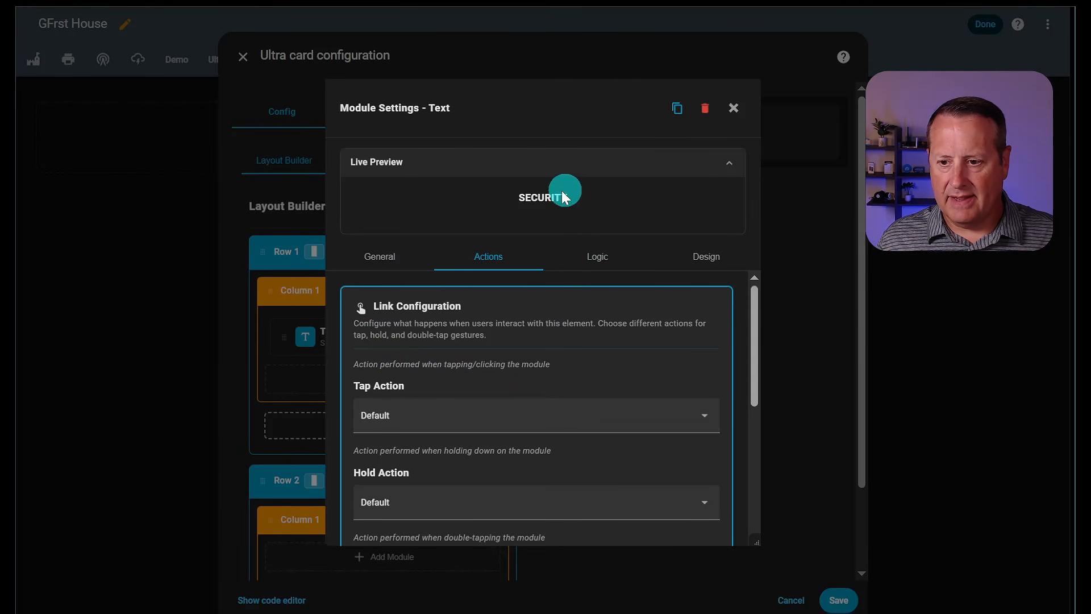
{"action": "left_click", "coordinate": [485, 420]}
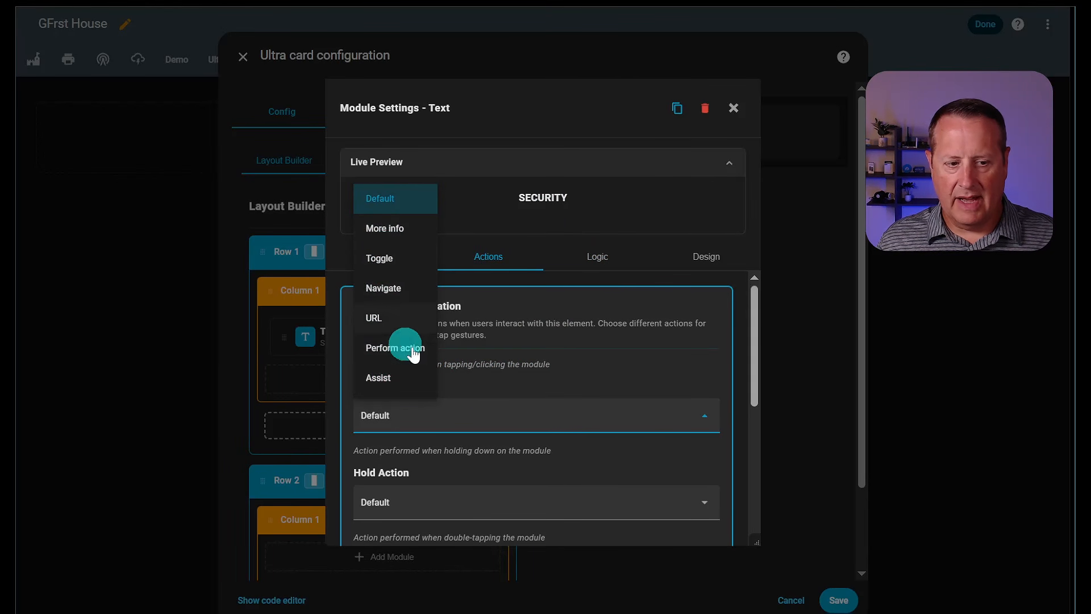
{"action": "left_click", "coordinate": [592, 379]}
{"action": "left_click", "coordinate": [622, 250]}
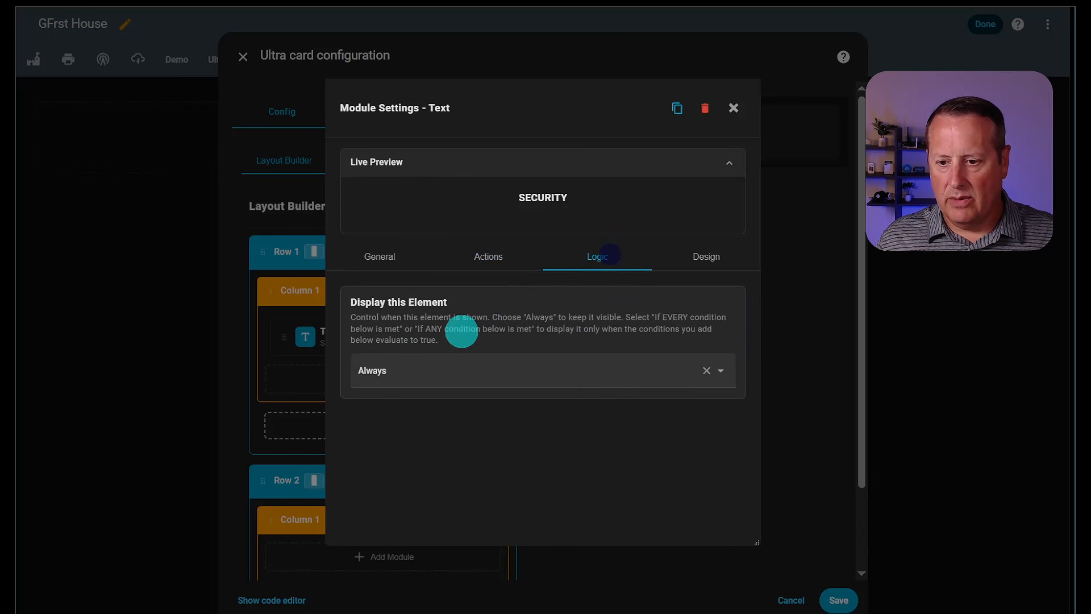
{"action": "left_click", "coordinate": [458, 373]}
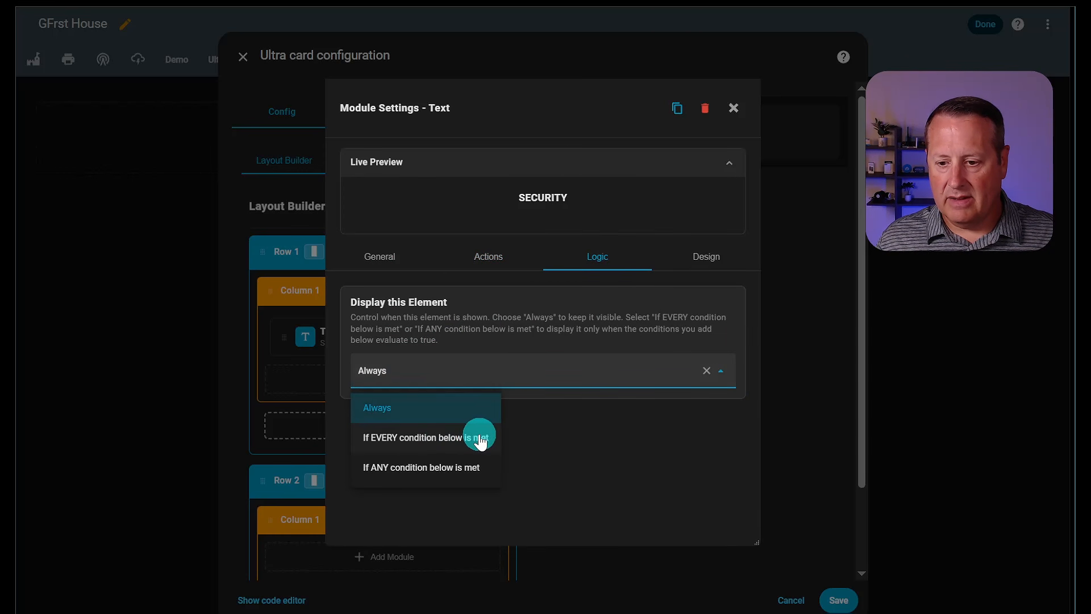
{"action": "left_click", "coordinate": [653, 275]}
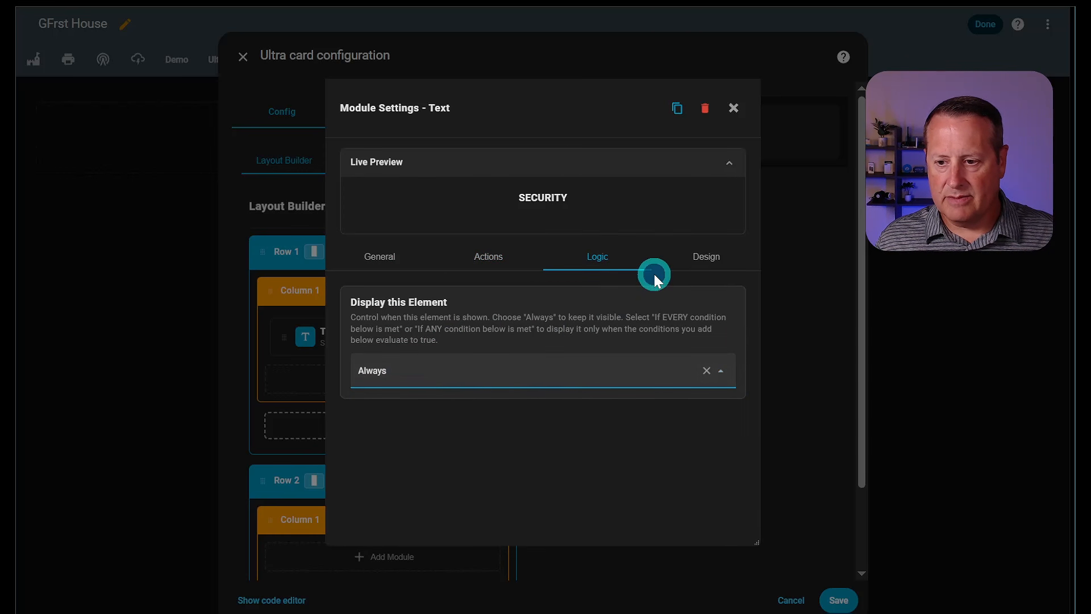
- Try the red text color #FF0000 in the SECURITY module's text design settings, and reset the color to default
{"action": "left_click", "coordinate": [711, 262]}
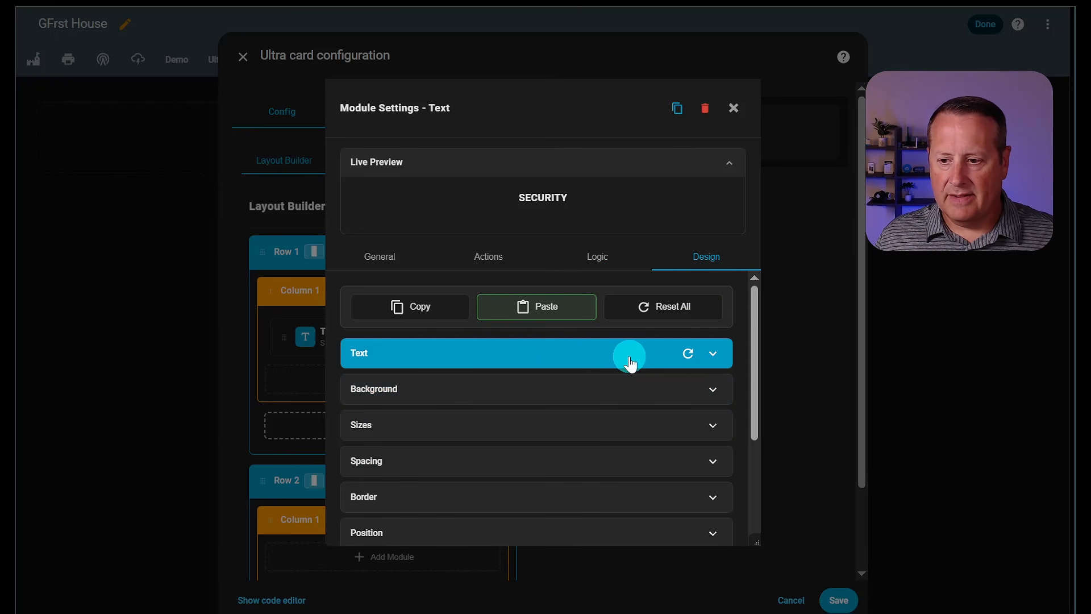
{"action": "left_click", "coordinate": [599, 355]}
{"action": "scroll", "coordinate": [573, 399], "scroll_direction": "down", "scroll_amount": 3}
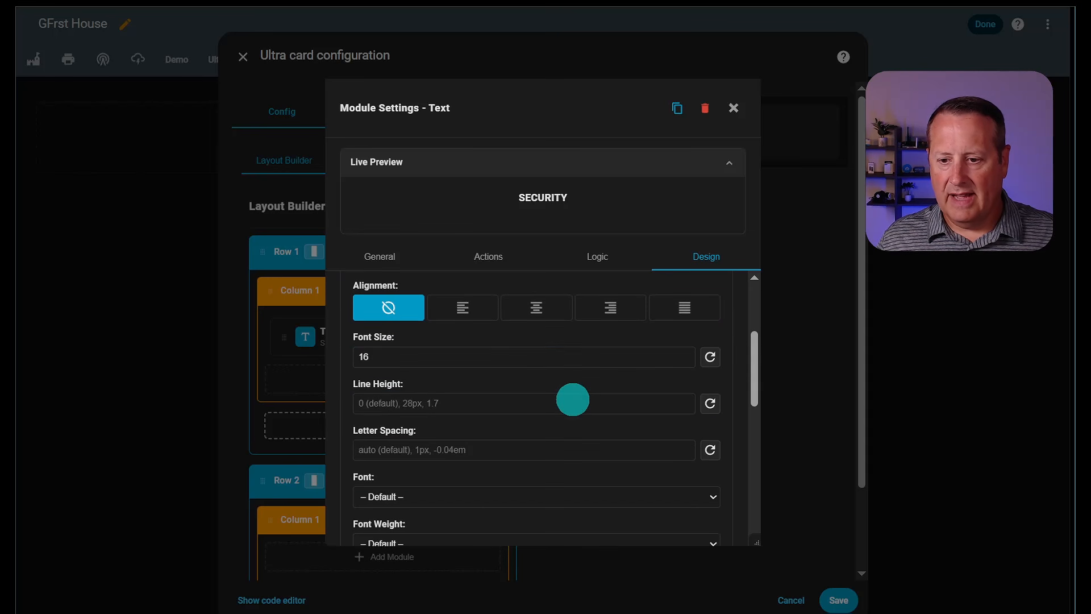
{"action": "scroll", "coordinate": [529, 409], "scroll_direction": "up", "scroll_amount": 3}
{"action": "left_click", "coordinate": [498, 419]}
{"action": "scroll", "coordinate": [496, 441], "scroll_direction": "down", "scroll_amount": 3}
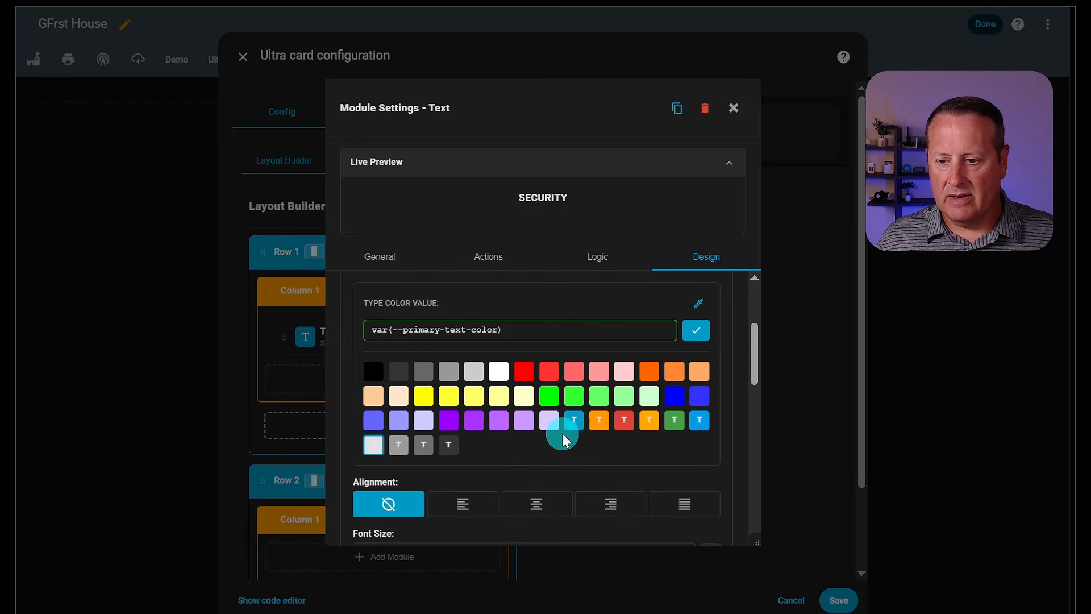
{"action": "left_click", "coordinate": [523, 372]}
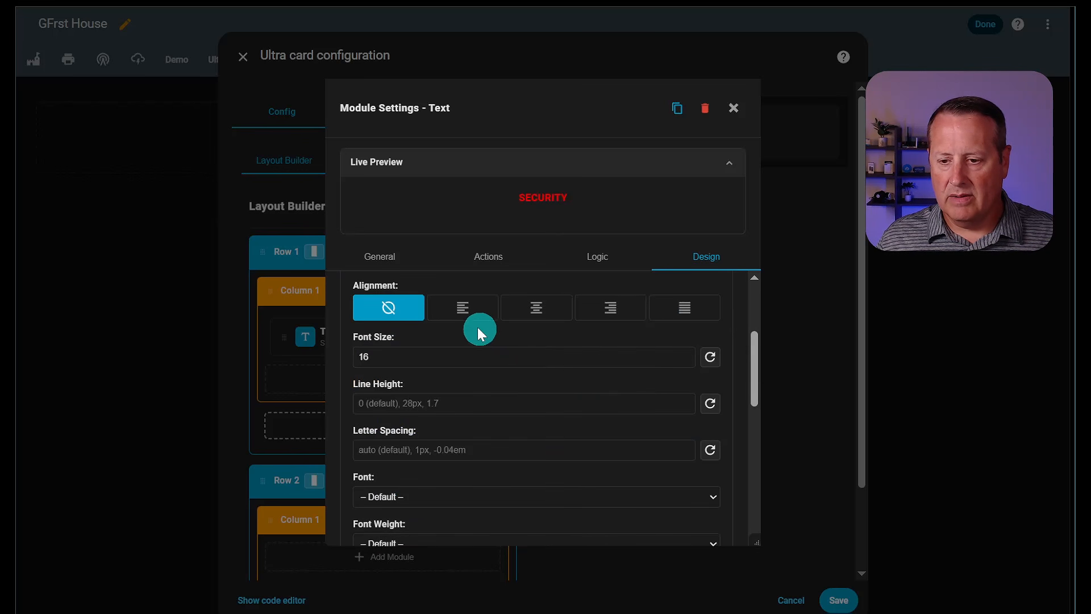
{"action": "scroll", "coordinate": [653, 345], "scroll_direction": "up", "scroll_amount": 3}
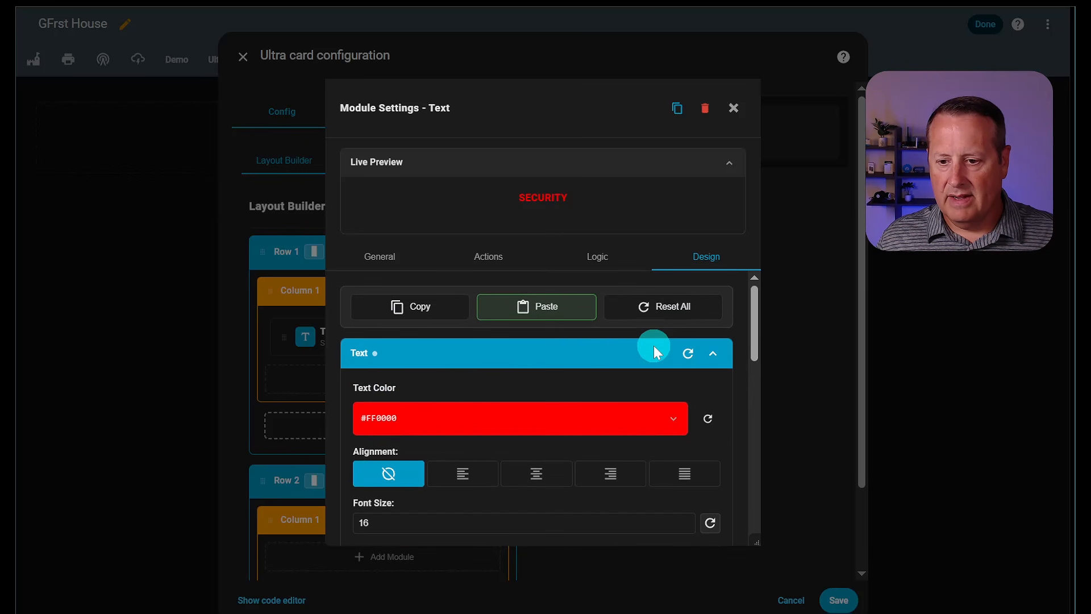
{"action": "left_click", "coordinate": [708, 419]}
- Try the left, right and justified alignments on the SECURITY text and settle on center alignment
{"action": "scroll", "coordinate": [624, 369], "scroll_direction": "down", "scroll_amount": 3}
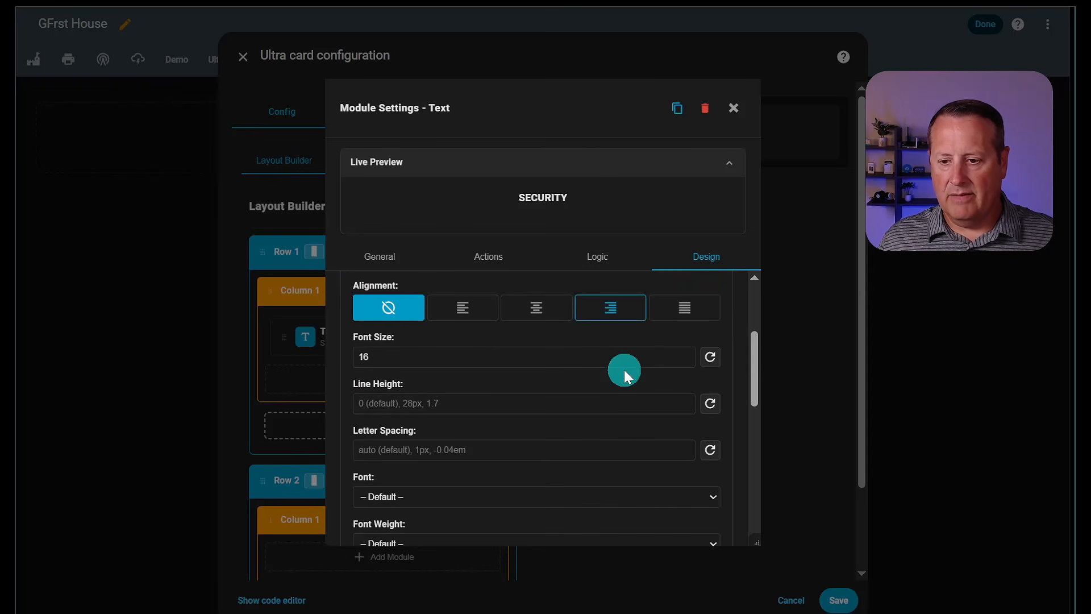
{"action": "left_click", "coordinate": [463, 317]}
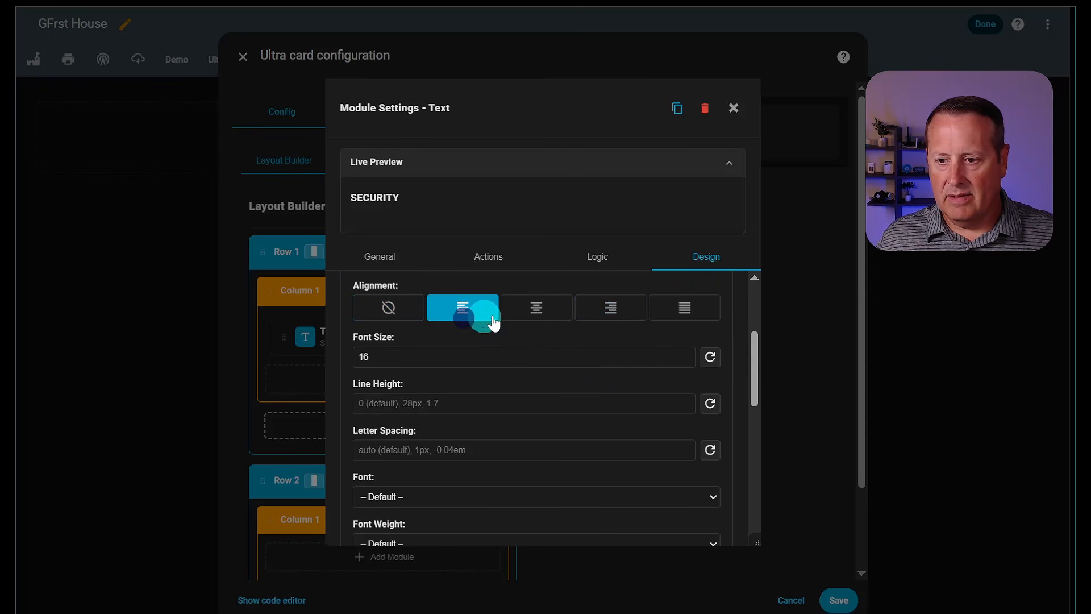
{"action": "left_click", "coordinate": [538, 316]}
{"action": "left_click", "coordinate": [617, 316]}
{"action": "left_click", "coordinate": [701, 310]}
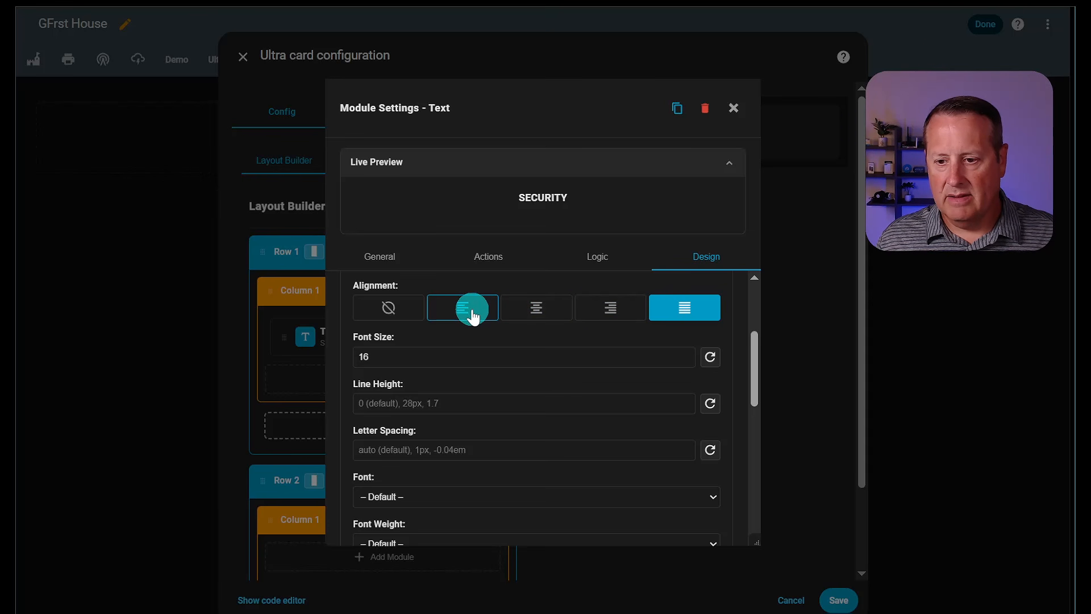
{"action": "left_click", "coordinate": [530, 310]}
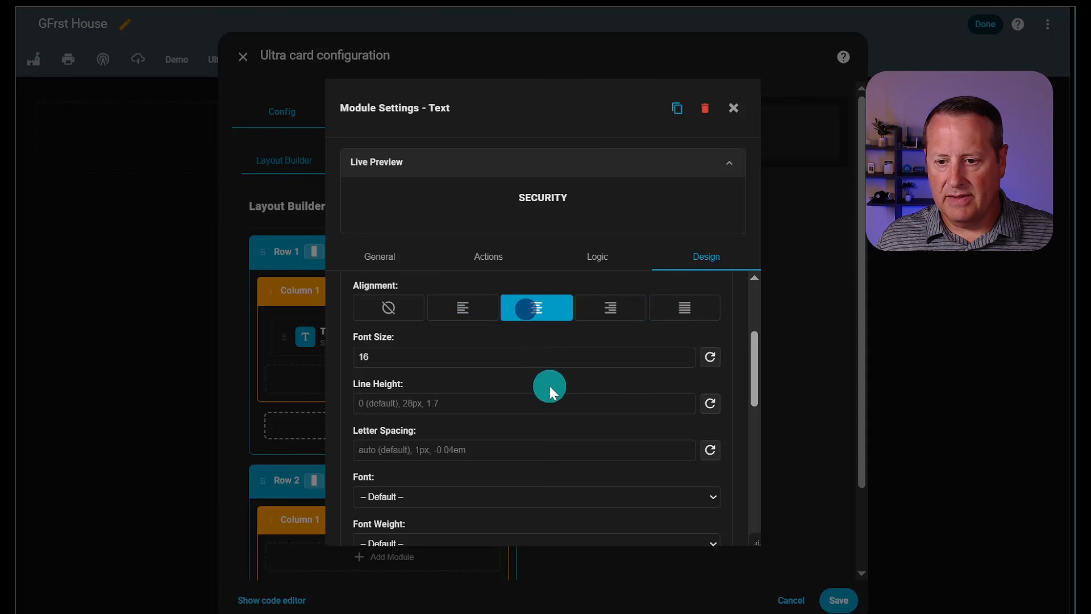
- Set the SECURITY text's font size to 25
{"action": "left_click", "coordinate": [655, 358]}
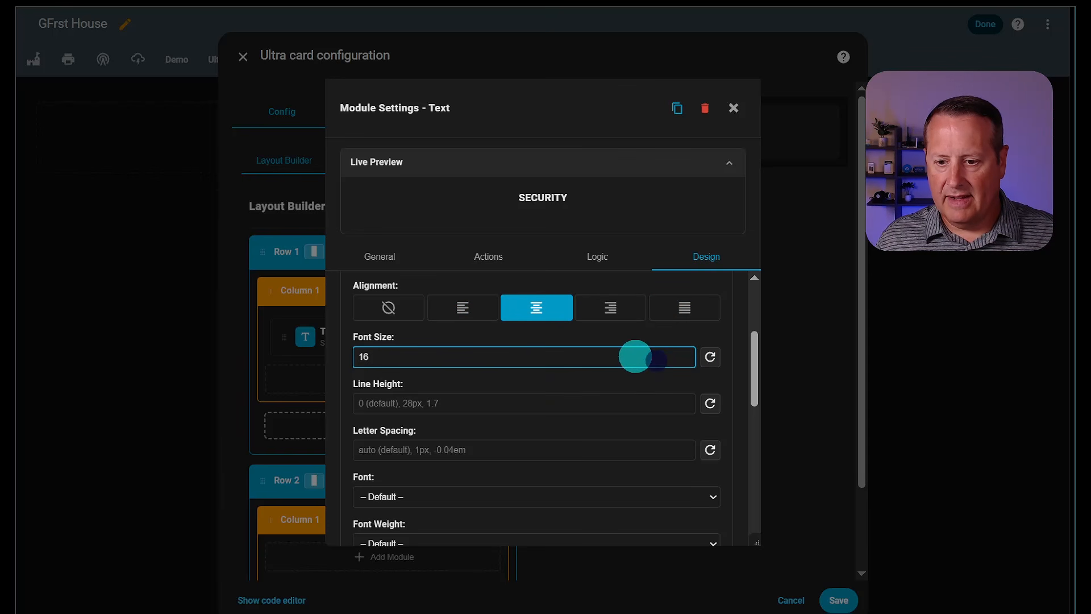
{"action": "key", "text": "BackSpace"}
{"action": "key", "text": "BackSpace"}
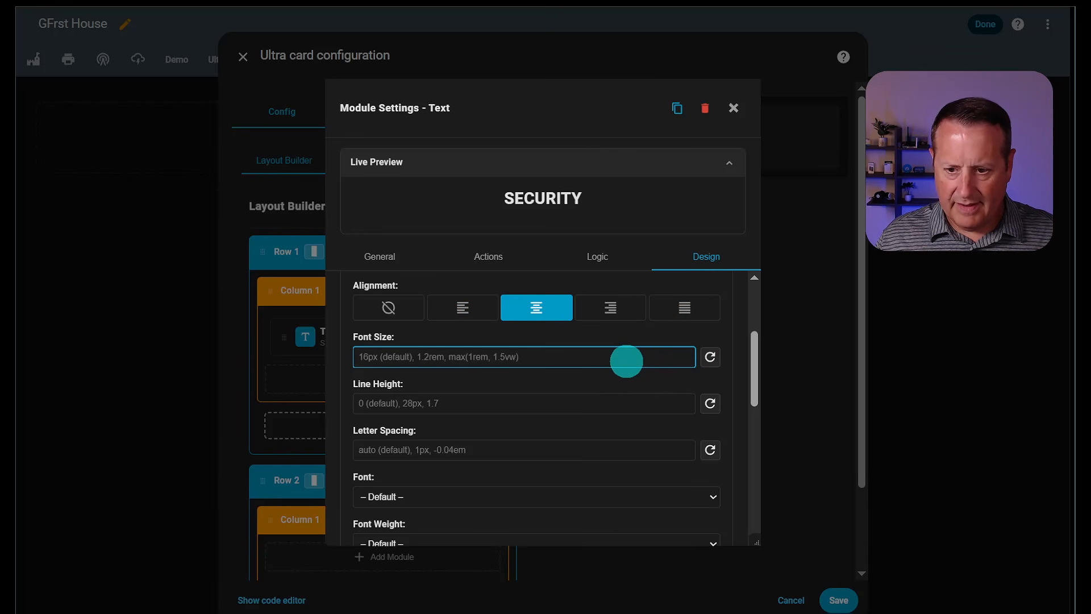
{"action": "type", "text": "25"}
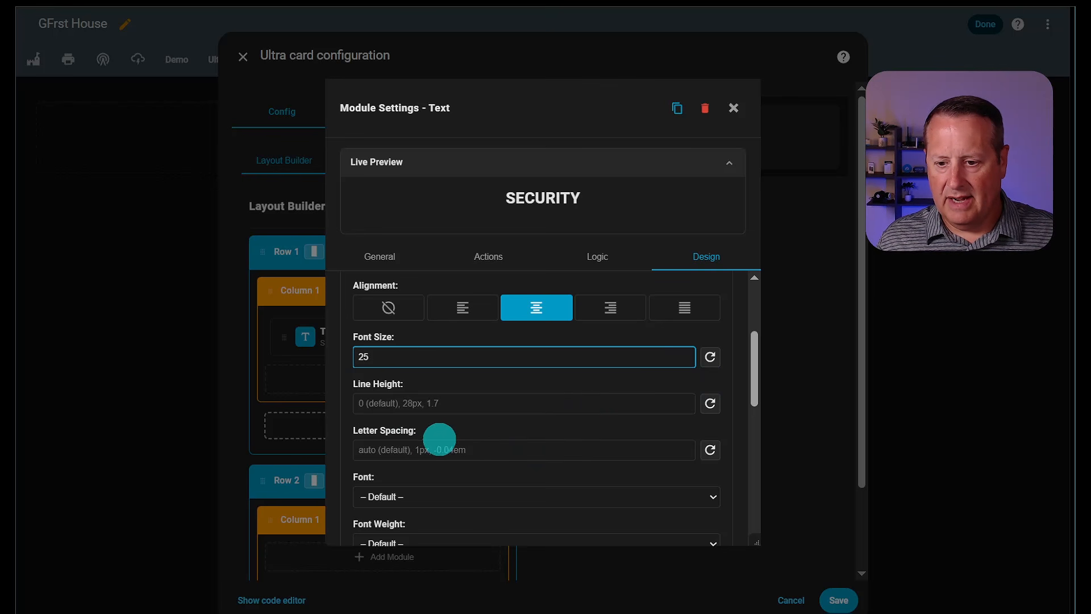
- Keep the default font for the SECURITY text, and set its weight to 700 - Bold and its text transform to UPPERCASE
{"action": "scroll", "coordinate": [438, 437], "scroll_direction": "down", "scroll_amount": 3}
{"action": "left_click", "coordinate": [449, 335]}
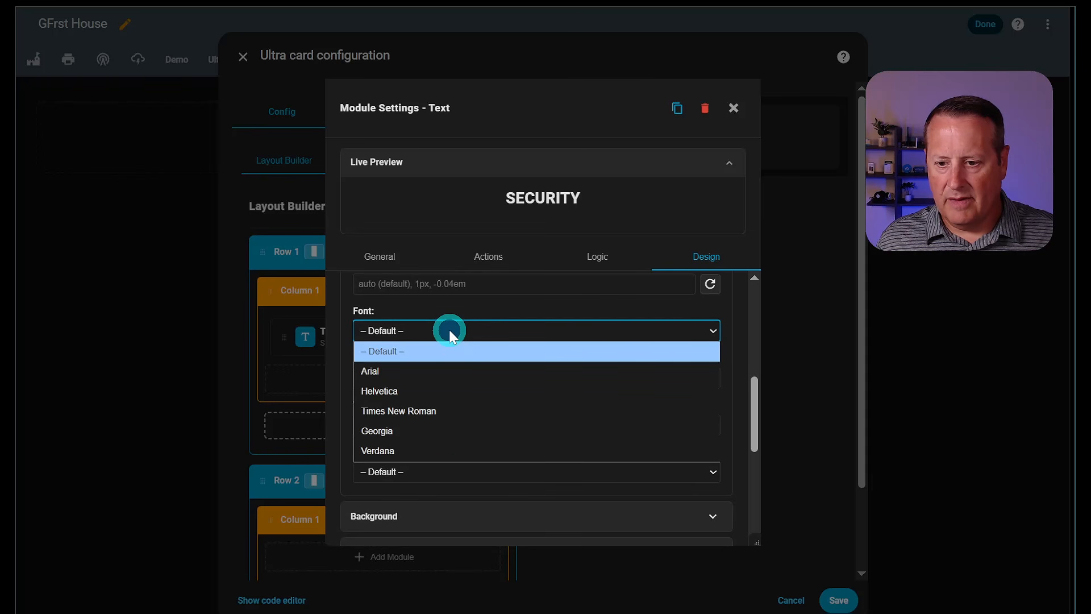
{"action": "left_click", "coordinate": [448, 332]}
{"action": "left_click", "coordinate": [451, 377]}
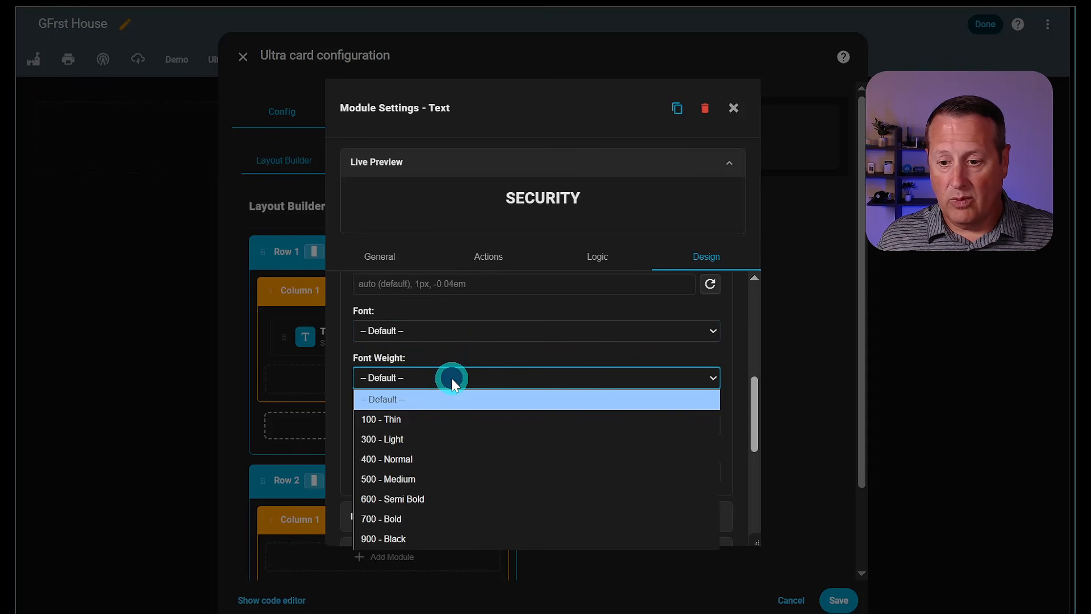
{"action": "left_click", "coordinate": [440, 517]}
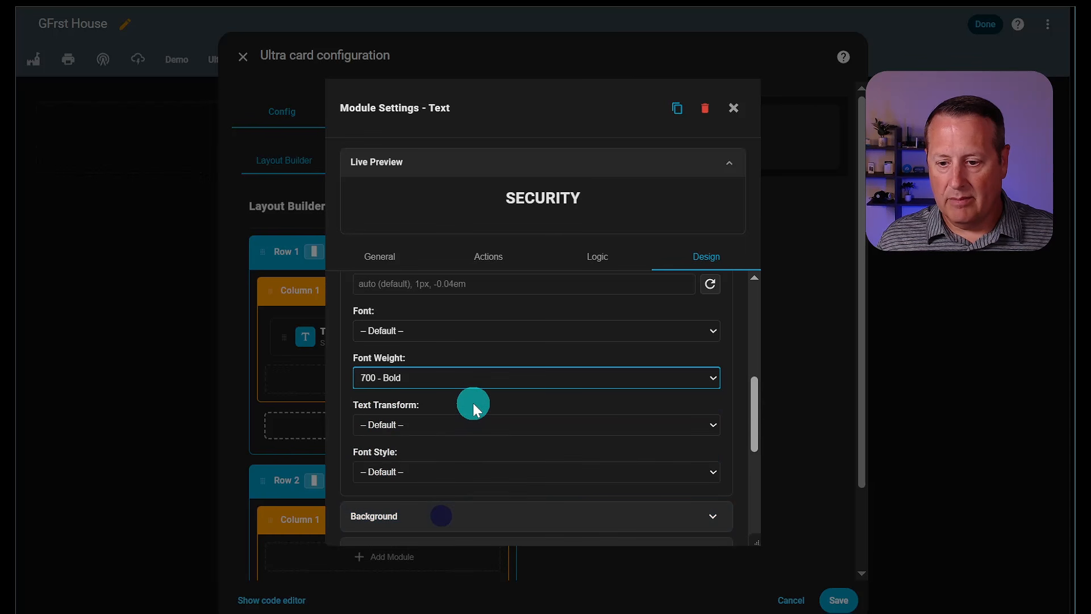
{"action": "left_click", "coordinate": [490, 430]}
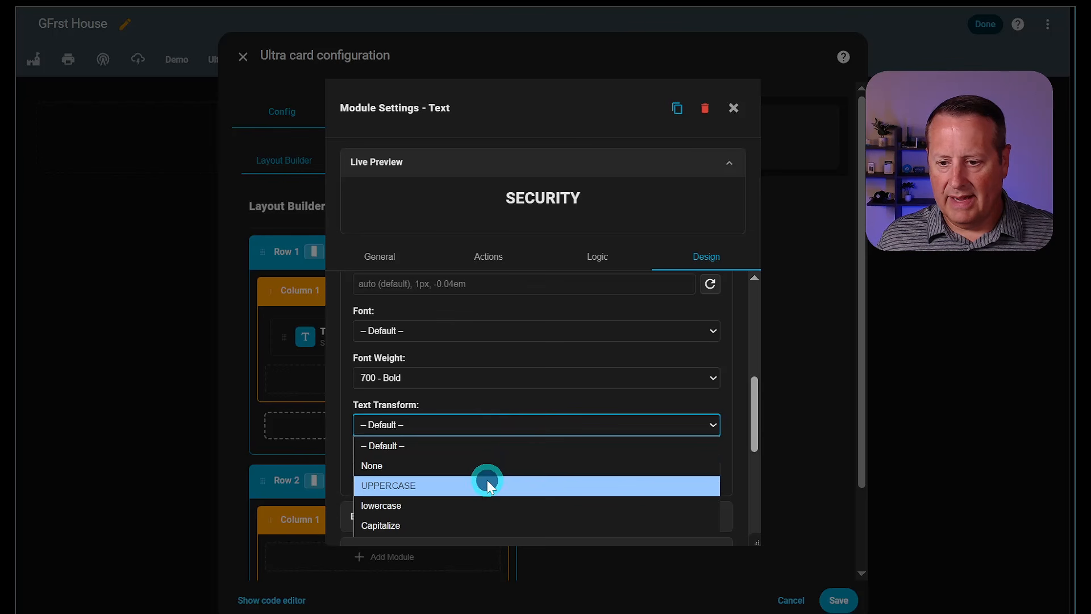
{"action": "left_click", "coordinate": [489, 483]}
- Try the Italic and Oblique font styles on the SECURITY text and return the style to Default
{"action": "scroll", "coordinate": [494, 421], "scroll_direction": "down", "scroll_amount": 3}
{"action": "left_click", "coordinate": [488, 307]}
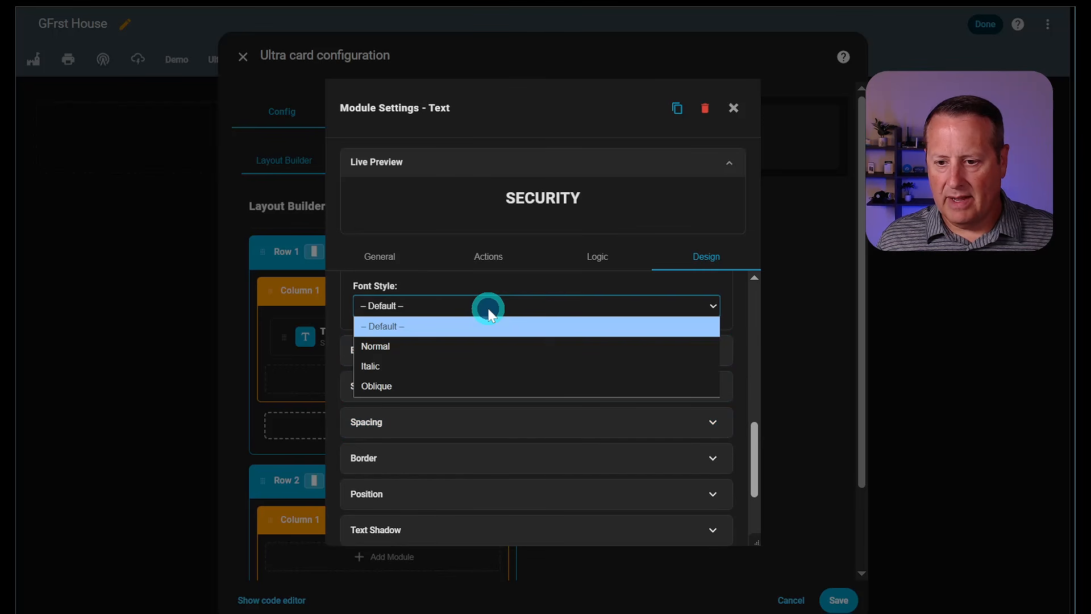
{"action": "left_click", "coordinate": [485, 365]}
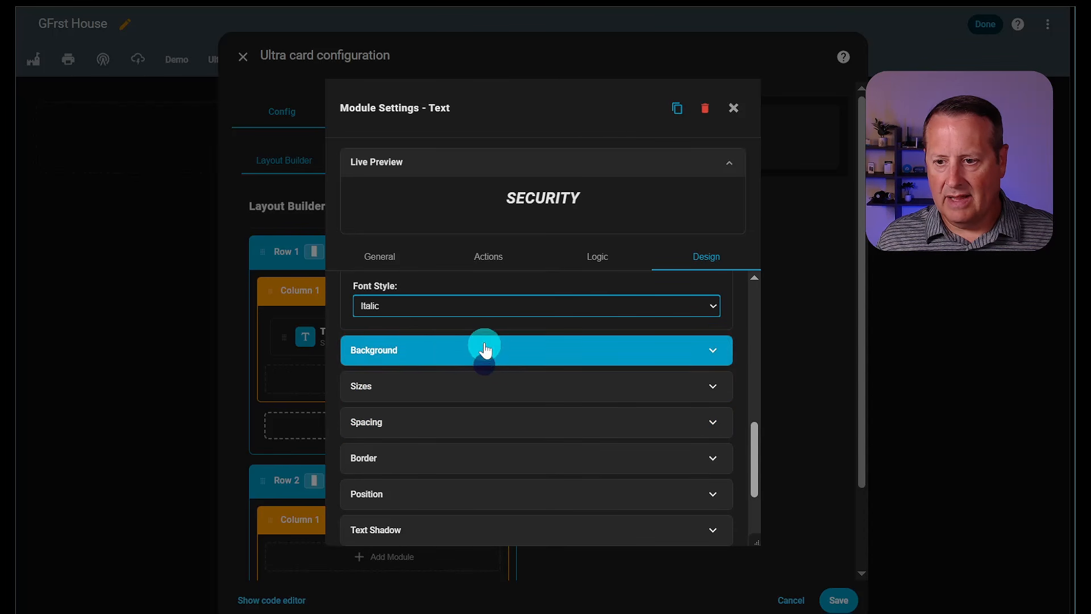
{"action": "left_click", "coordinate": [487, 306]}
{"action": "left_click", "coordinate": [482, 384]}
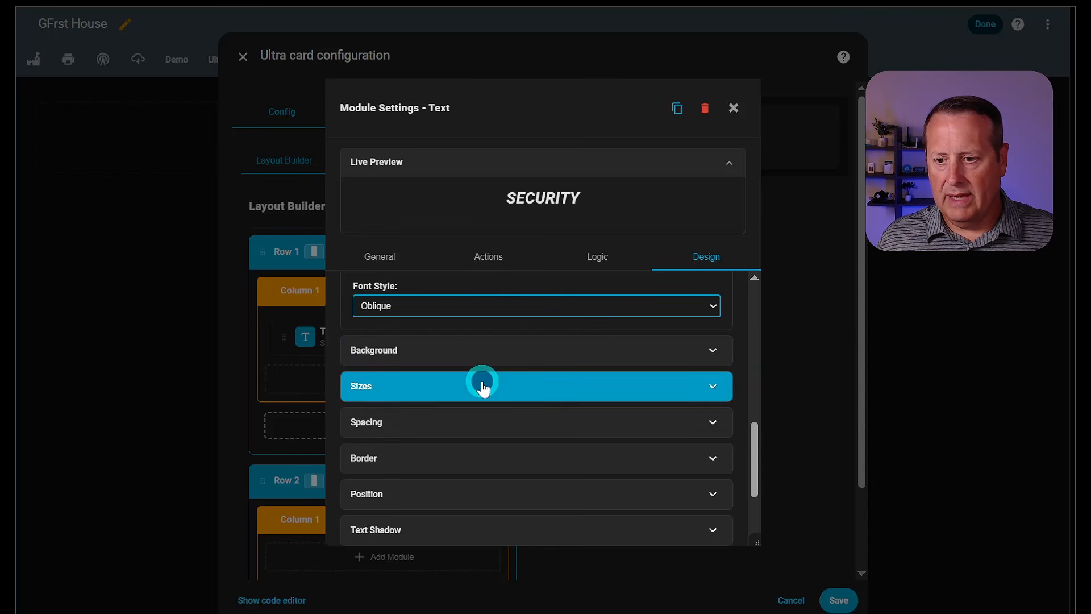
{"action": "left_click", "coordinate": [488, 302]}
{"action": "left_click", "coordinate": [467, 327]}
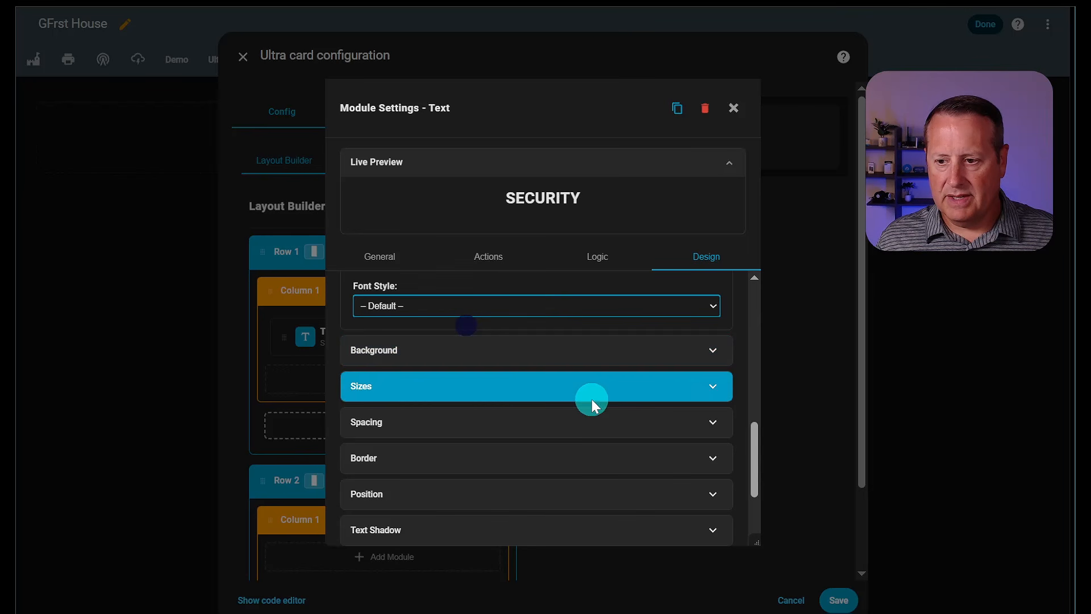
- Review the SECURITY text's typography settings and its Background design options
{"action": "scroll", "coordinate": [599, 399], "scroll_direction": "up", "scroll_amount": 3}
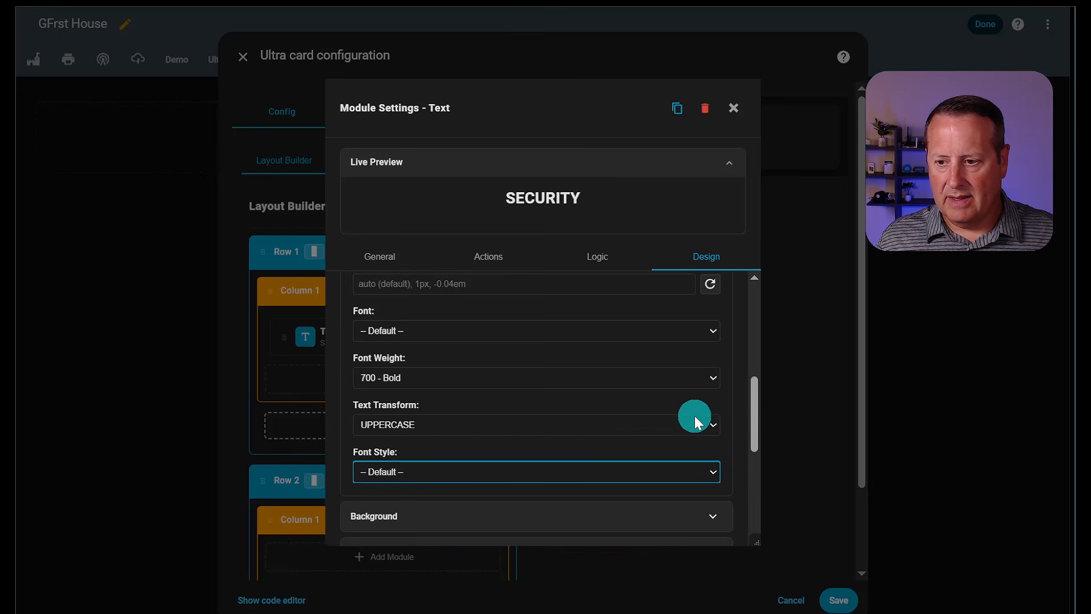
{"action": "scroll", "coordinate": [695, 419], "scroll_direction": "up", "scroll_amount": 3}
{"action": "scroll", "coordinate": [703, 397], "scroll_direction": "down", "scroll_amount": 3}
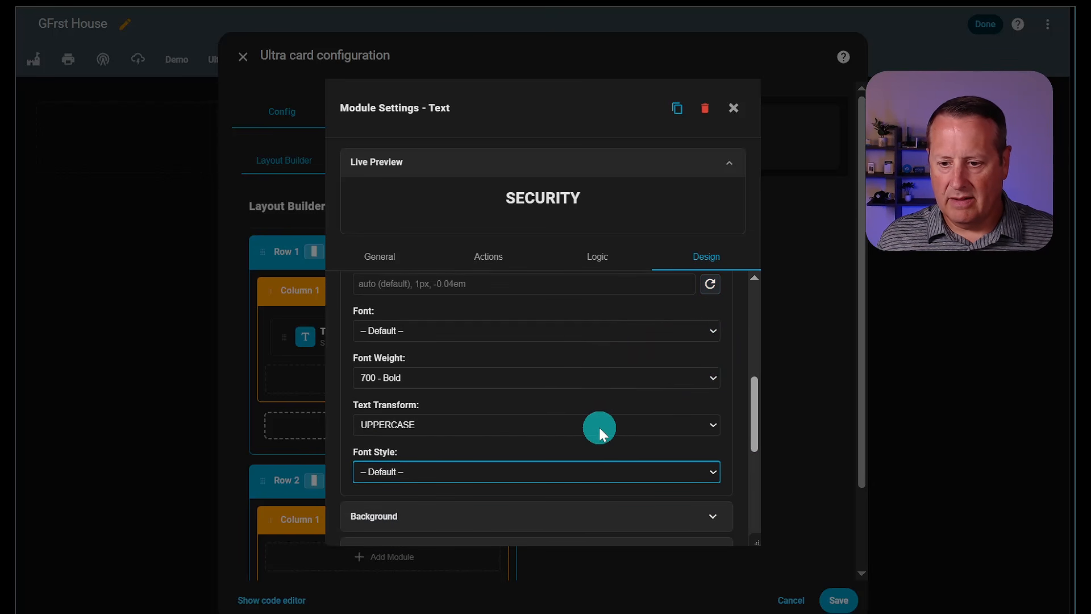
{"action": "scroll", "coordinate": [599, 424], "scroll_direction": "down", "scroll_amount": 3}
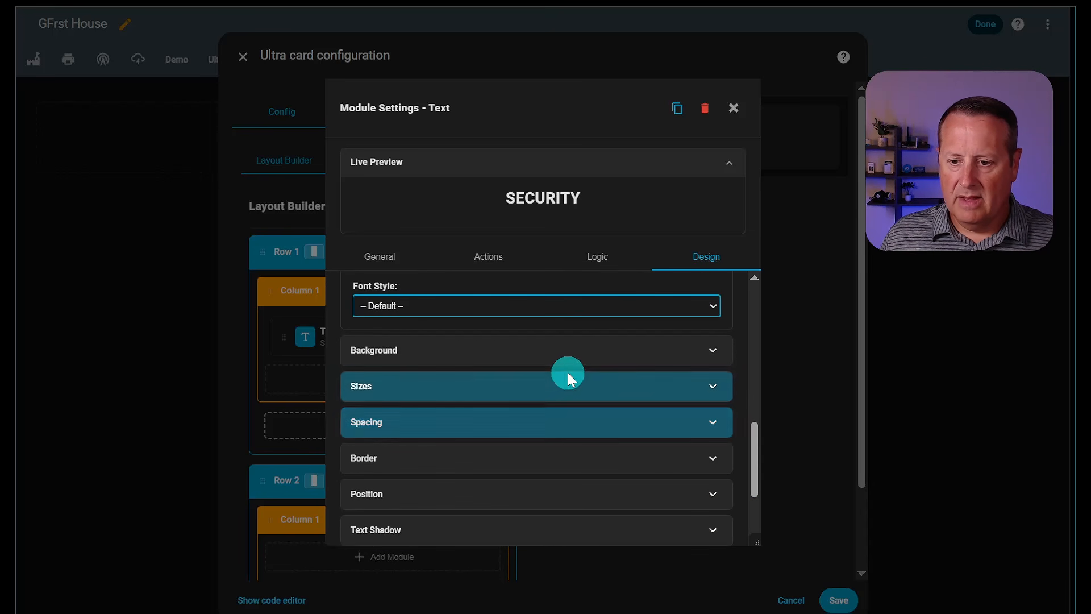
{"action": "scroll", "coordinate": [606, 395], "scroll_direction": "up", "scroll_amount": 3}
{"action": "scroll", "coordinate": [606, 394], "scroll_direction": "up", "scroll_amount": 3}
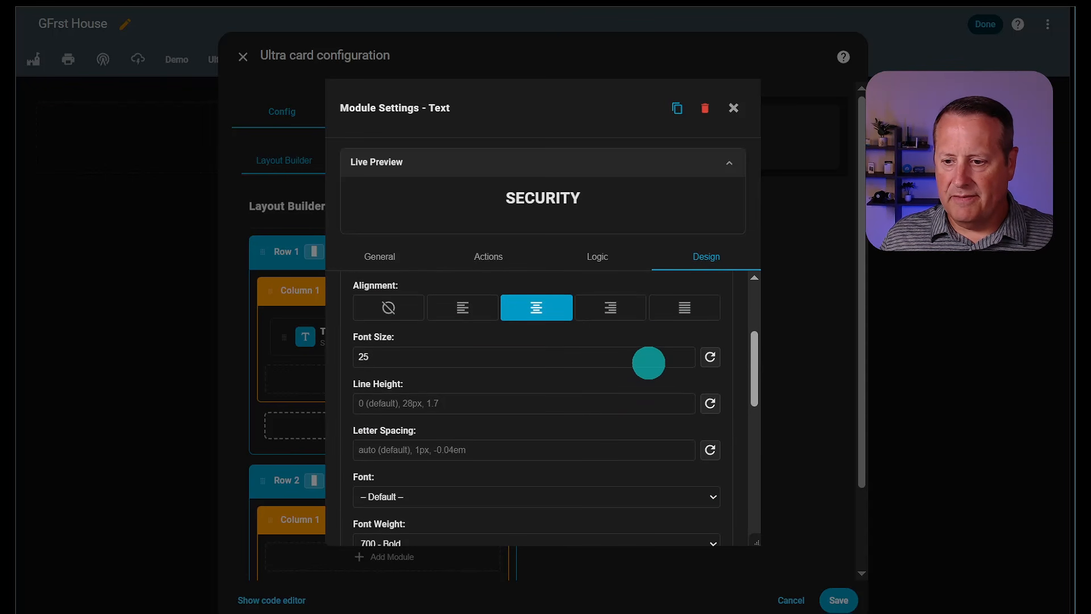
{"action": "scroll", "coordinate": [679, 301], "scroll_direction": "down", "scroll_amount": 5}
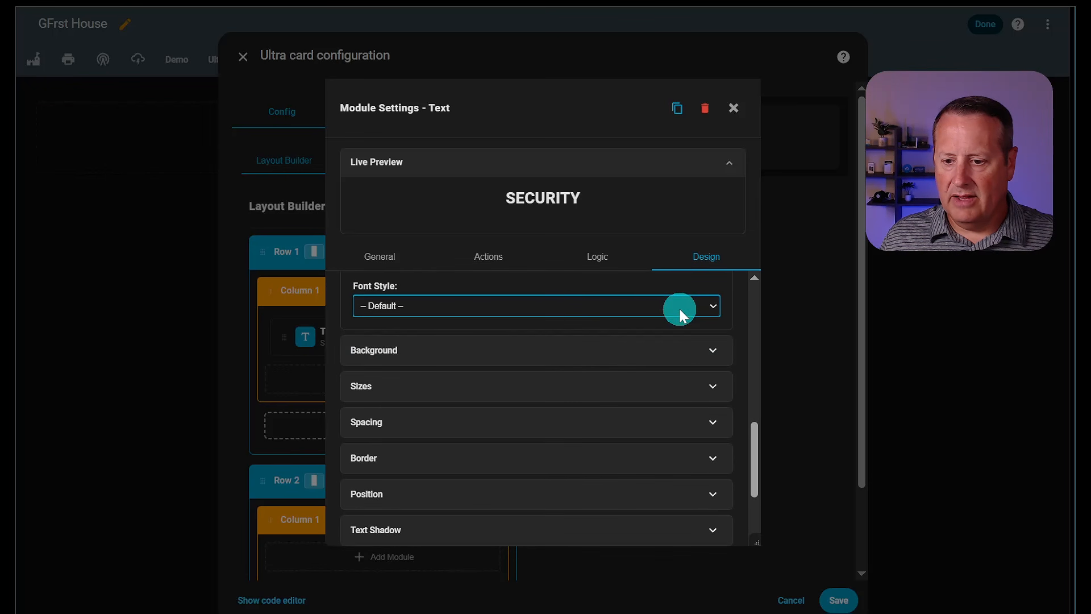
{"action": "left_click", "coordinate": [653, 358]}
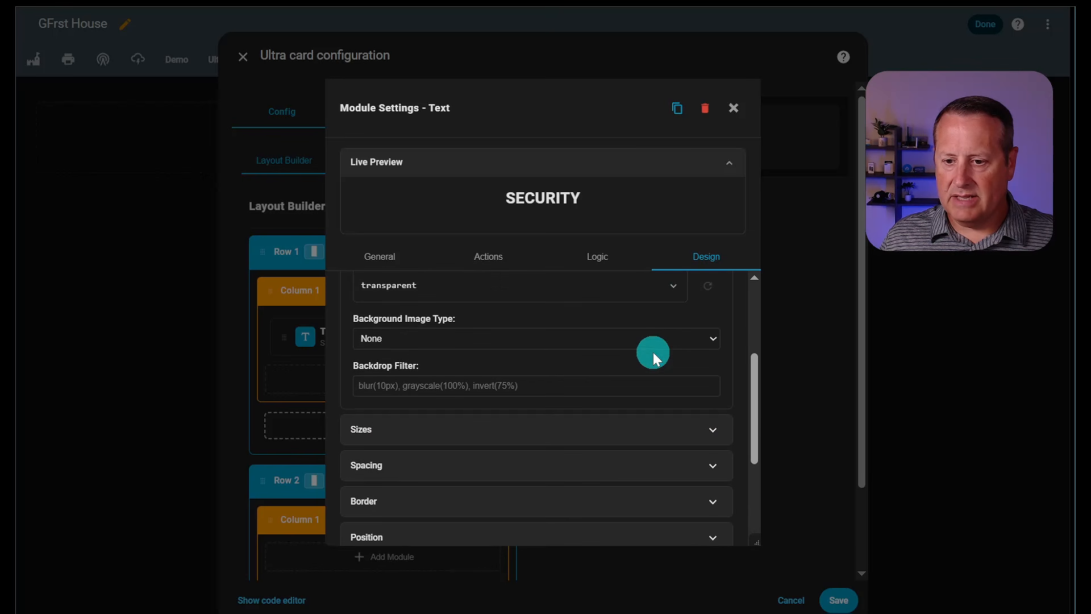
{"action": "scroll", "coordinate": [625, 513], "scroll_direction": "up", "scroll_amount": 2}
{"action": "scroll", "coordinate": [623, 501], "scroll_direction": "down", "scroll_amount": 3}
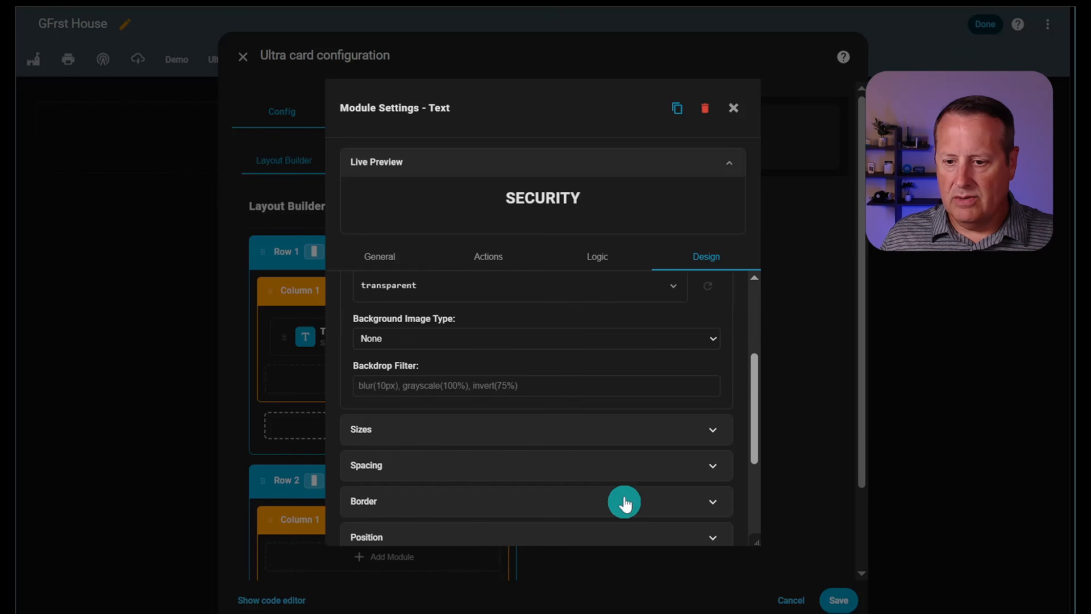
- Try Entity Image as the SECURITY text's background image type and return it to None
{"action": "left_click", "coordinate": [623, 339]}
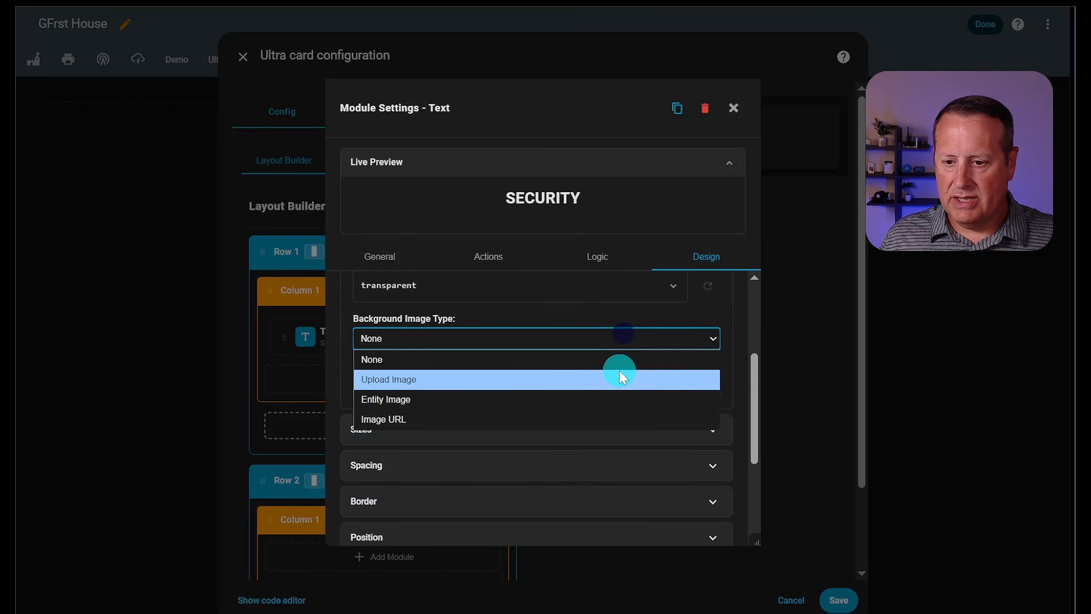
{"action": "left_click", "coordinate": [619, 392]}
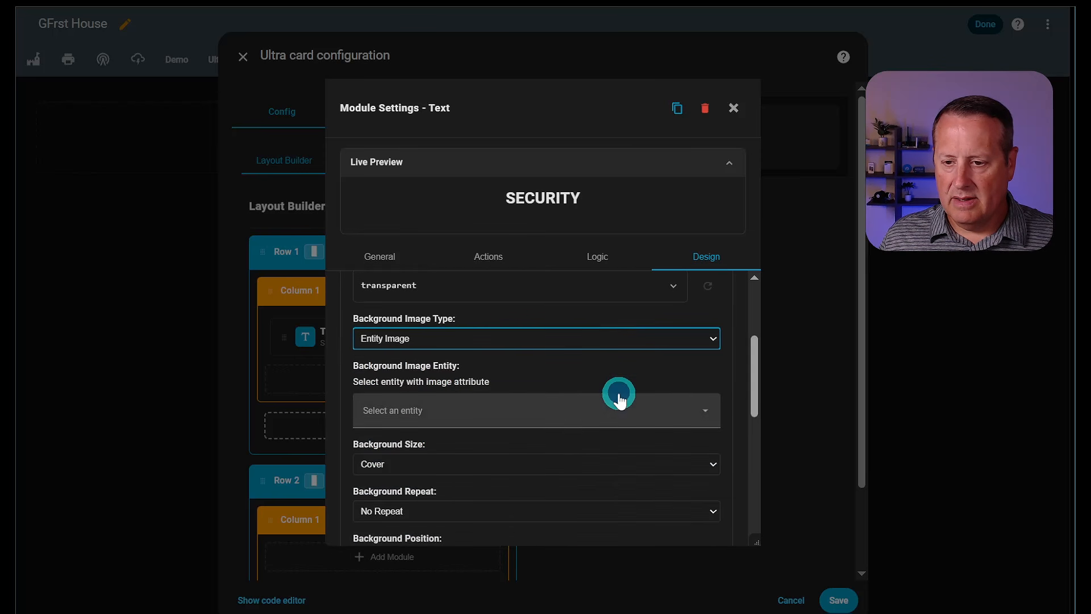
{"action": "left_click", "coordinate": [612, 337]}
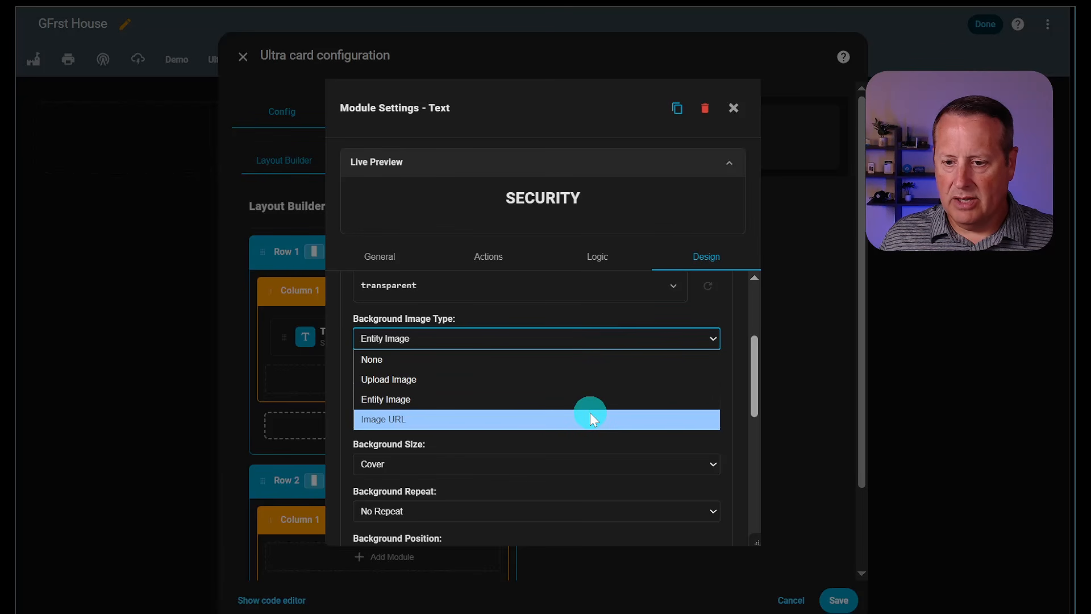
{"action": "left_click", "coordinate": [582, 357]}
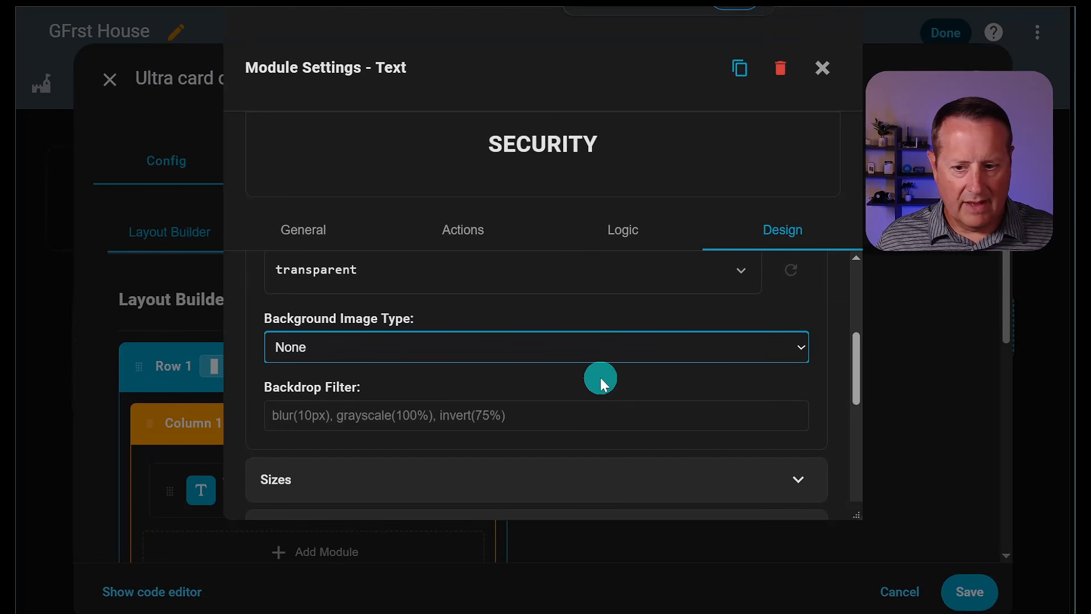
- Try a 10px blur as the SECURITY text's backdrop filter and clear the entry again
{"action": "left_click", "coordinate": [317, 419]}
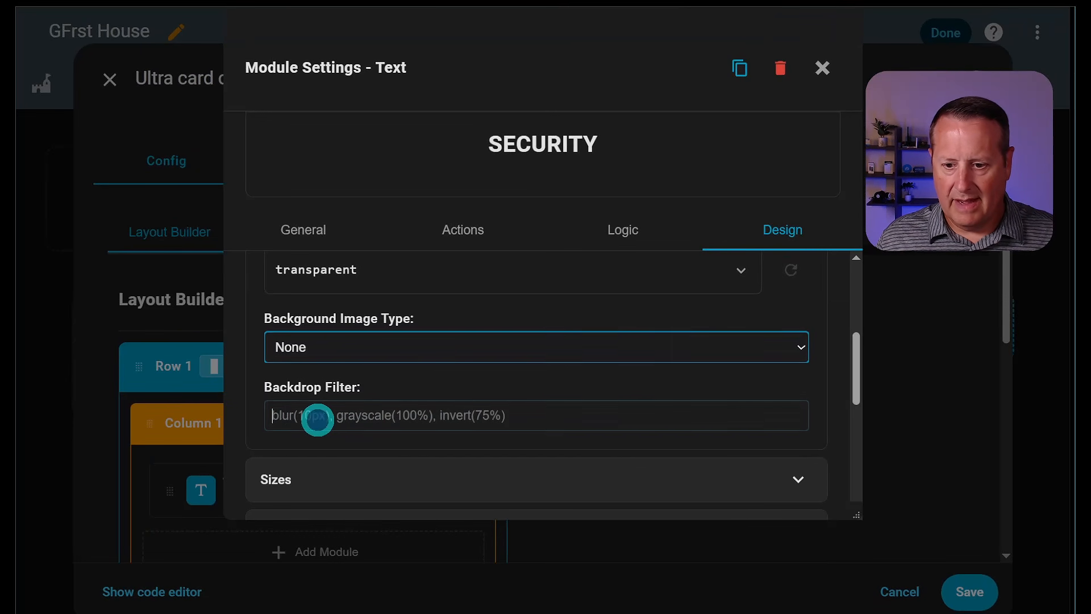
{"action": "type", "text": "blur("}
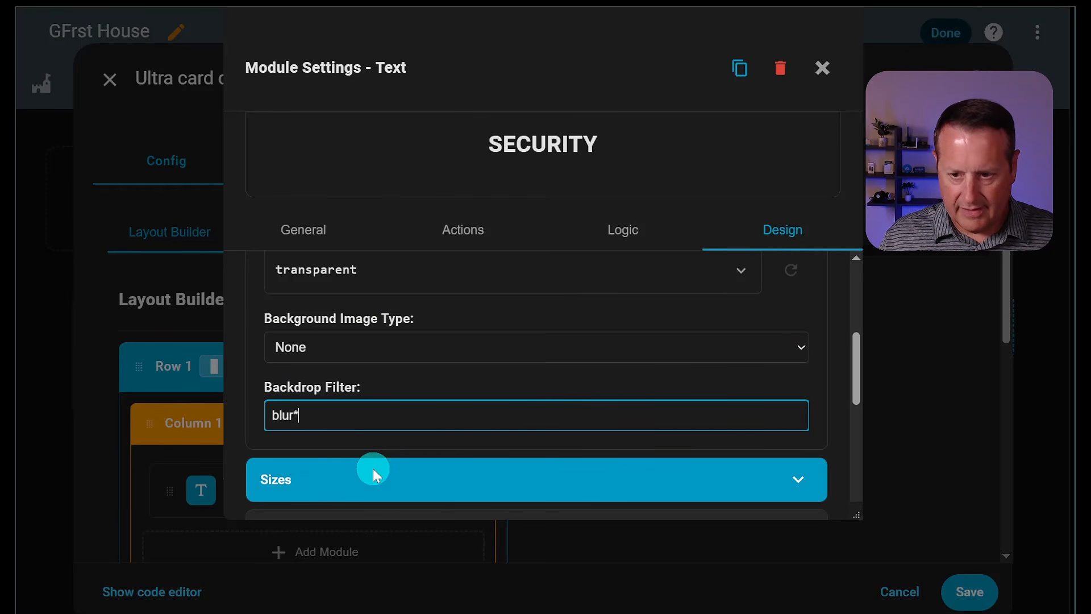
{"action": "type", "text": "1p"}
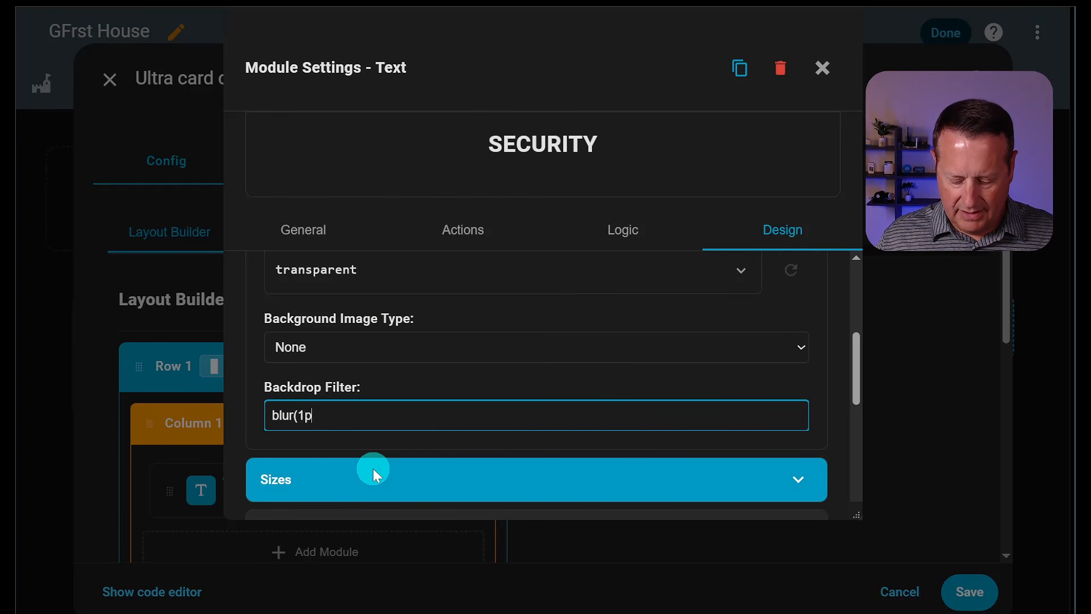
{"action": "key", "text": "BackSpace"}
{"action": "type", "text": "0px"}
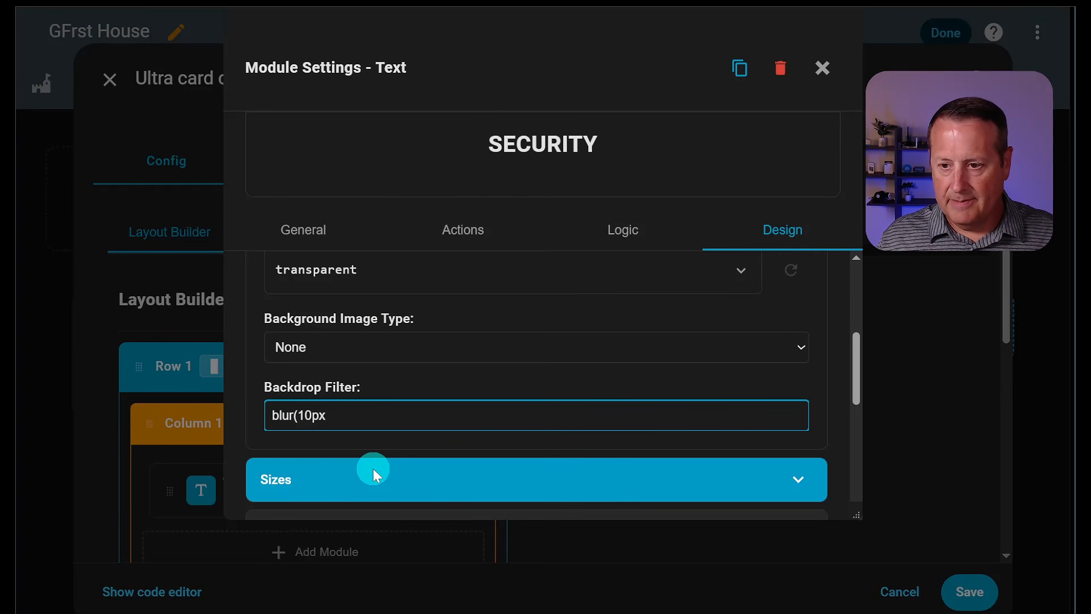
{"action": "key", "text": "BackSpace"}
{"action": "key", "text": "BackSpace"}
{"action": "key", "text": "BackSpace"}
{"action": "key", "text": "BackSpace"}
{"action": "key", "text": "BackSpace"}
{"action": "key", "text": "BackSpace"}
{"action": "key", "text": "BackSpace"}
{"action": "key", "text": "BackSpace"}
{"action": "key", "text": "BackSpace"}
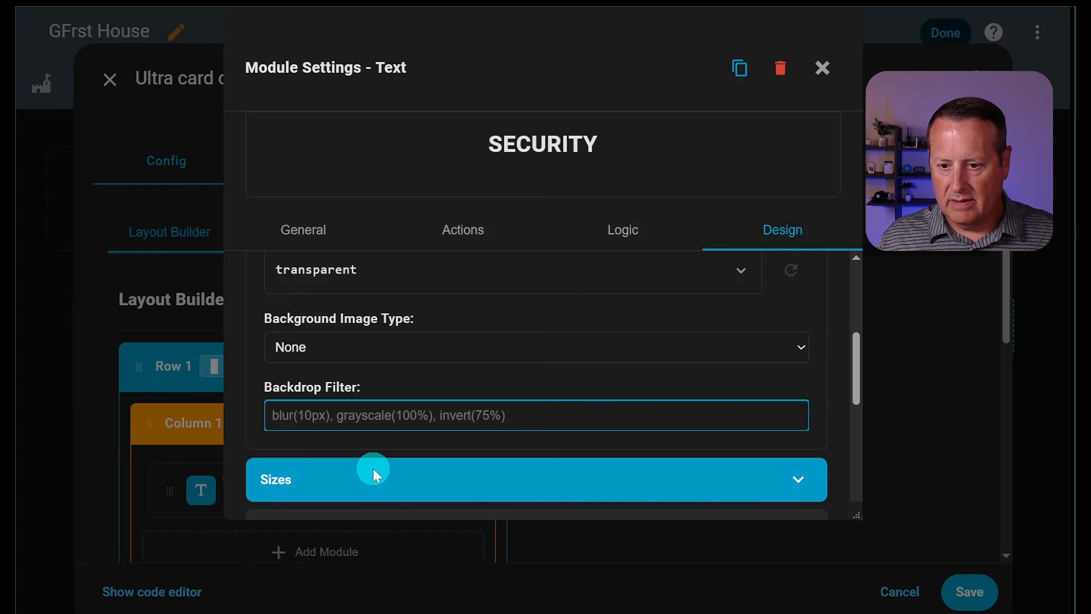
- Set the SECURITY text's backdrop filter to grayscale(25)
{"action": "type", "text": "gra"}
{"action": "key", "text": "BackSpace"}
{"action": "key", "text": "BackSpace"}
{"action": "key", "text": "BackSpace"}
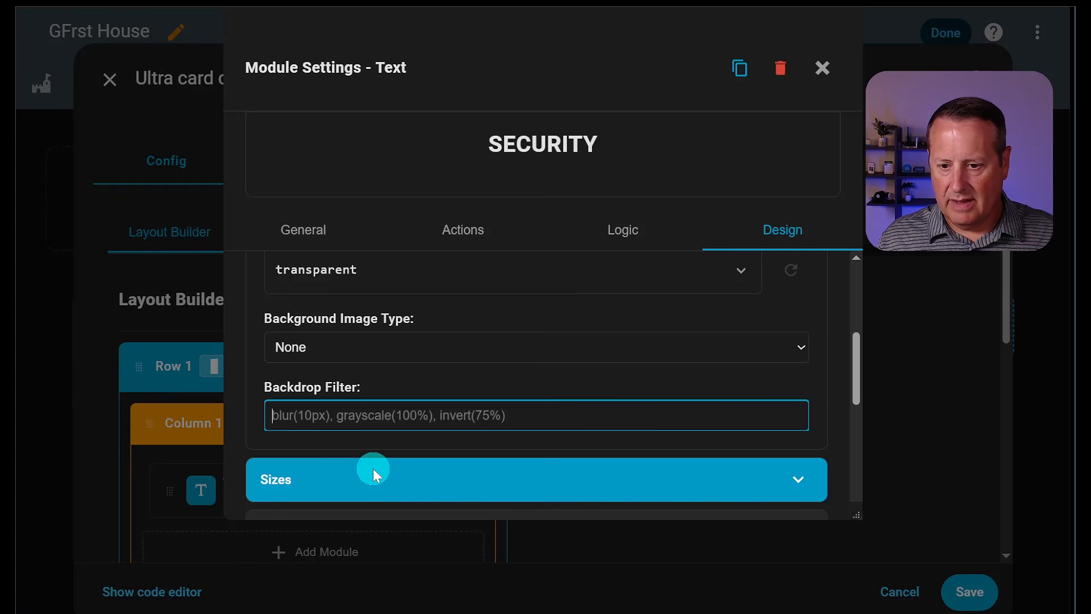
{"action": "type", "text": "graysc"}
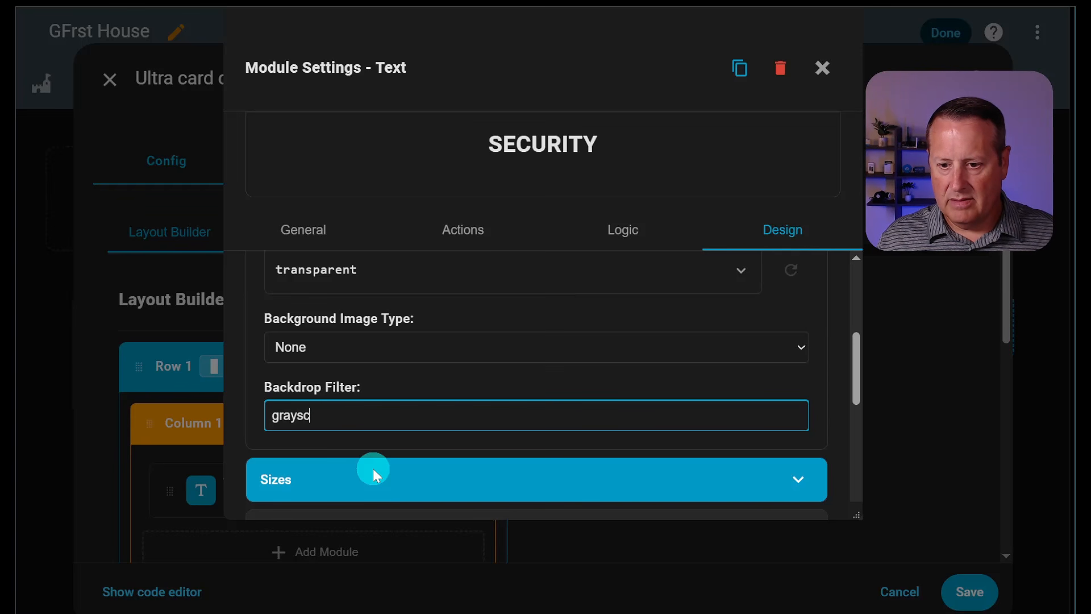
{"action": "type", "text": "ale("}
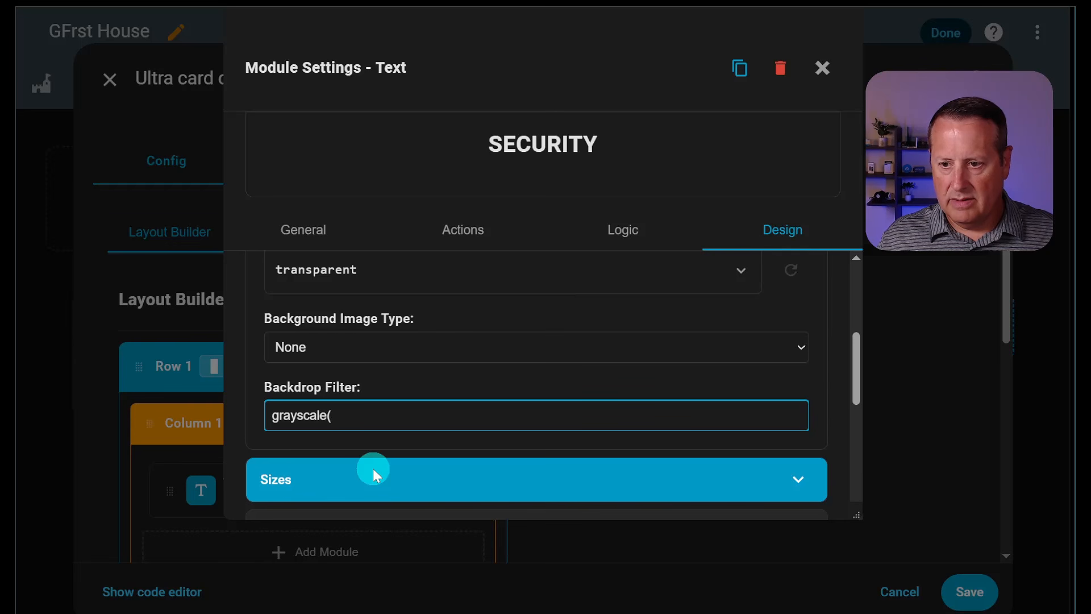
{"action": "type", "text": "25px"}
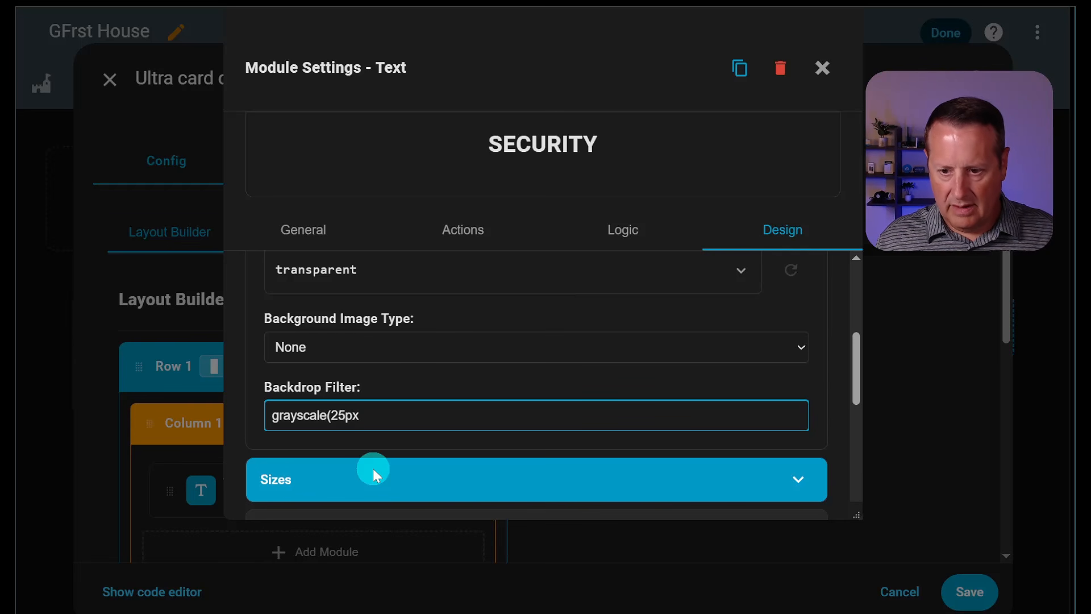
{"action": "key", "text": "BackSpace"}
{"action": "key", "text": "BackSpace"}
{"action": "type", "text": "%"}
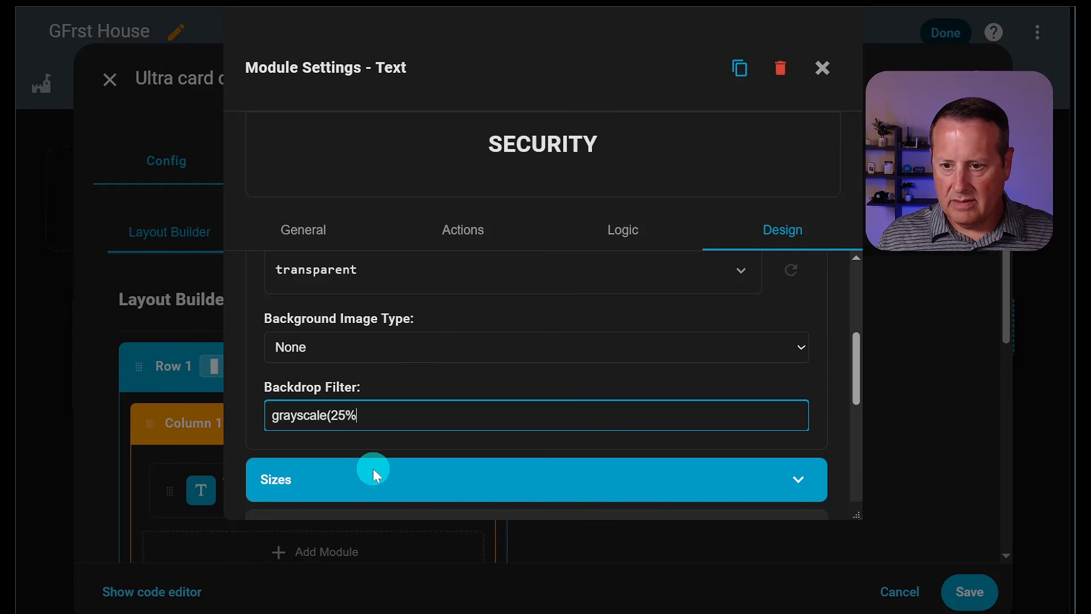
{"action": "key", "text": "BackSpace"}
{"action": "type", "text": ")"}
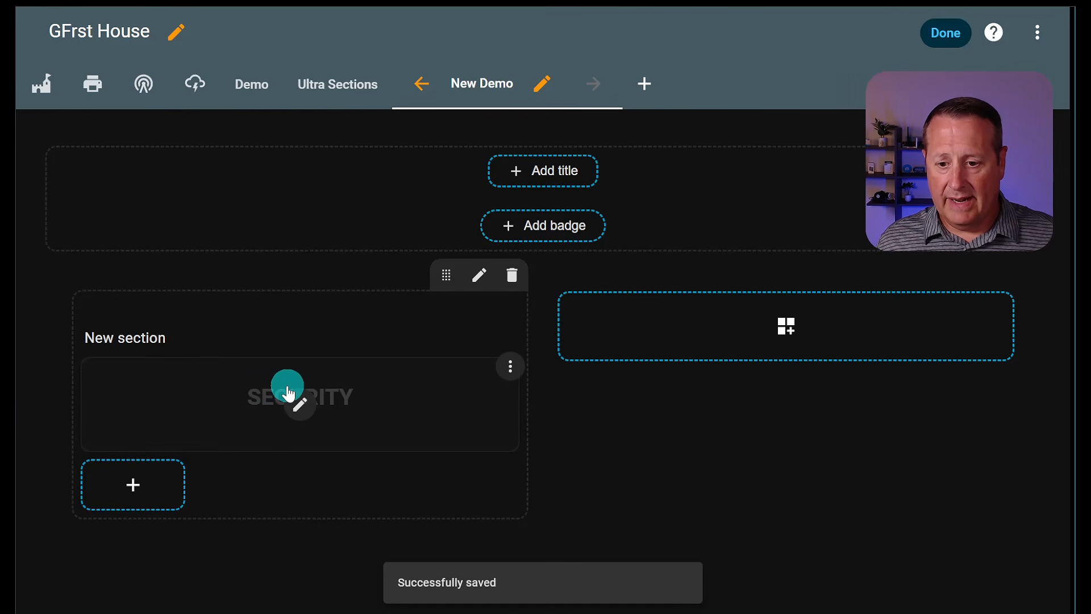
- Reopen the card's SECURITY text module and clear the backdrop filter in its Background design settings
{"action": "left_click", "coordinate": [304, 405]}
{"action": "scroll", "coordinate": [369, 366], "scroll_direction": "down", "scroll_amount": 3}
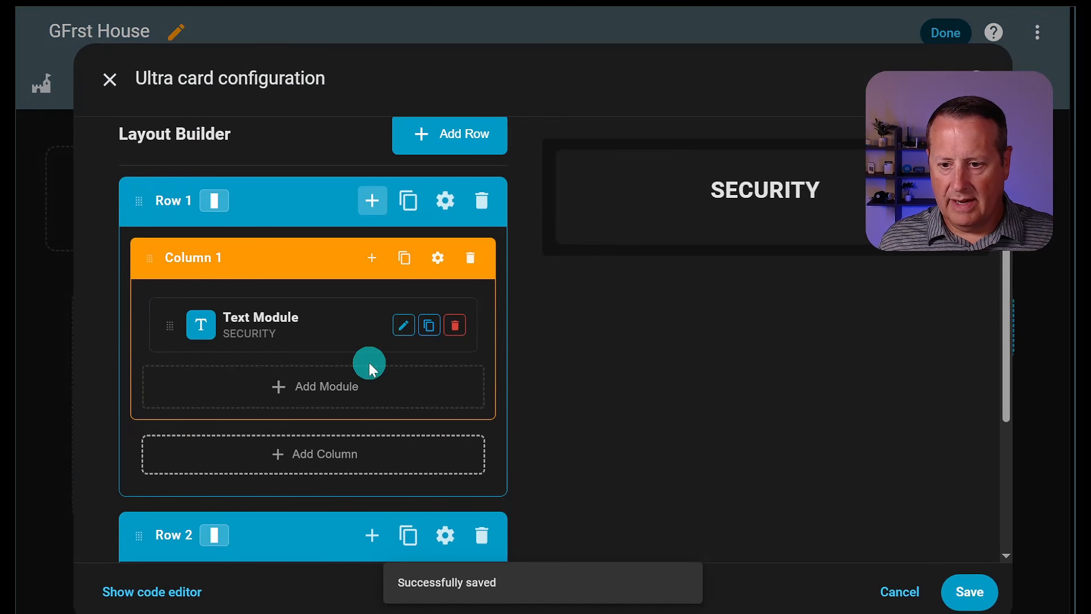
{"action": "left_click", "coordinate": [403, 326]}
{"action": "scroll", "coordinate": [398, 434], "scroll_direction": "down", "scroll_amount": 10}
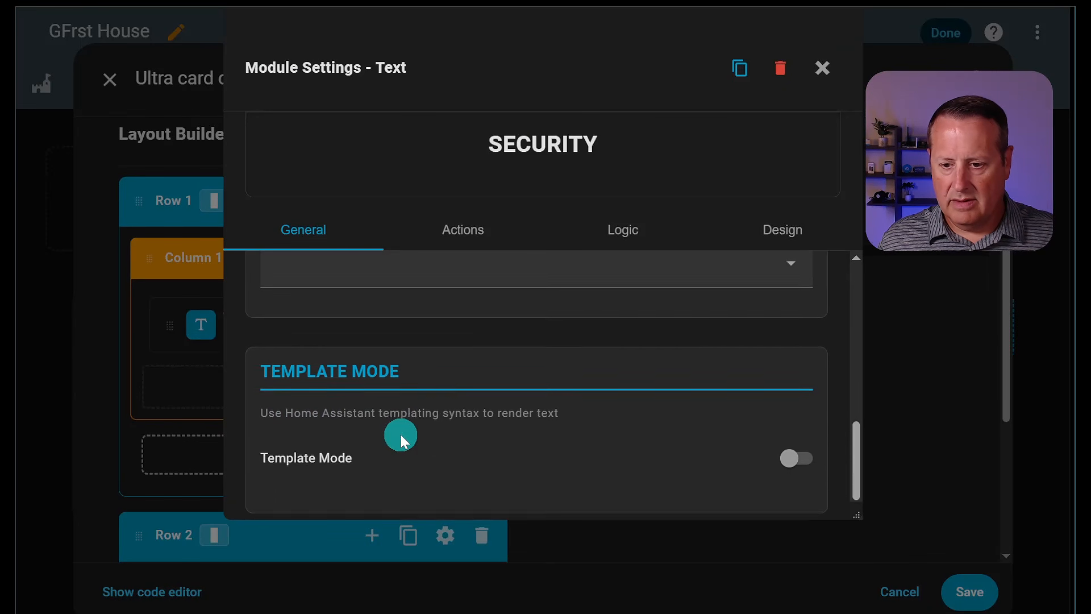
{"action": "left_click", "coordinate": [790, 231]}
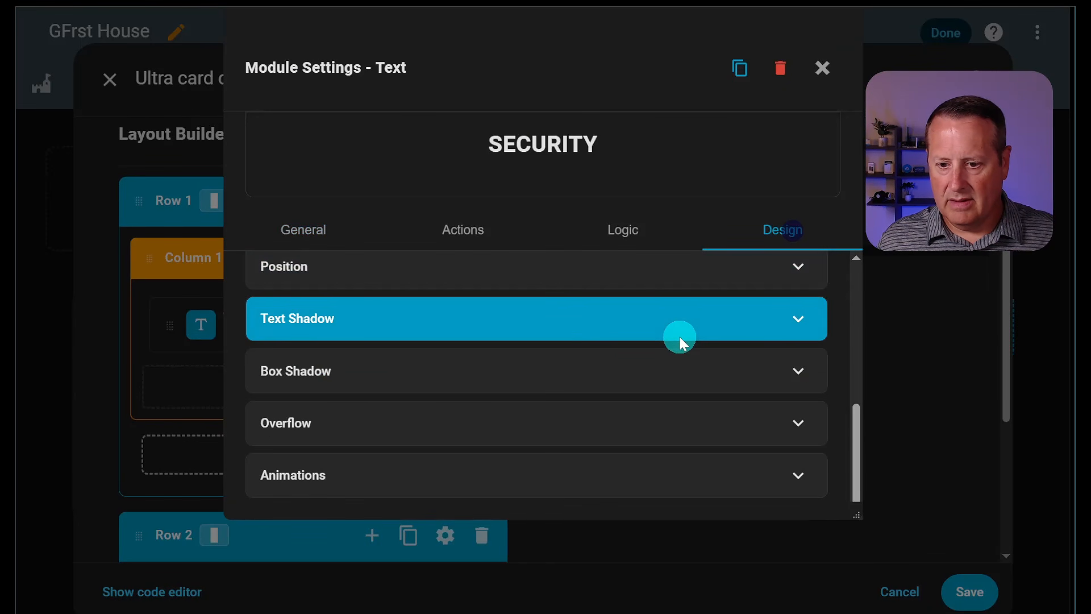
{"action": "scroll", "coordinate": [681, 341], "scroll_direction": "up", "scroll_amount": 8}
{"action": "left_click", "coordinate": [657, 391]}
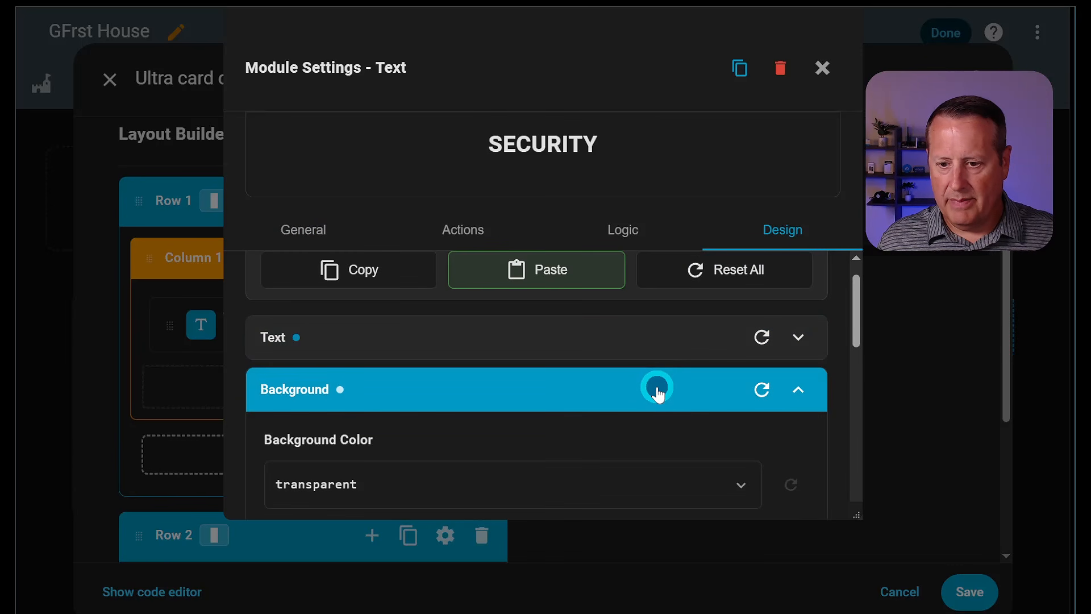
{"action": "scroll", "coordinate": [656, 386], "scroll_direction": "down", "scroll_amount": 6}
{"action": "left_click", "coordinate": [442, 294]}
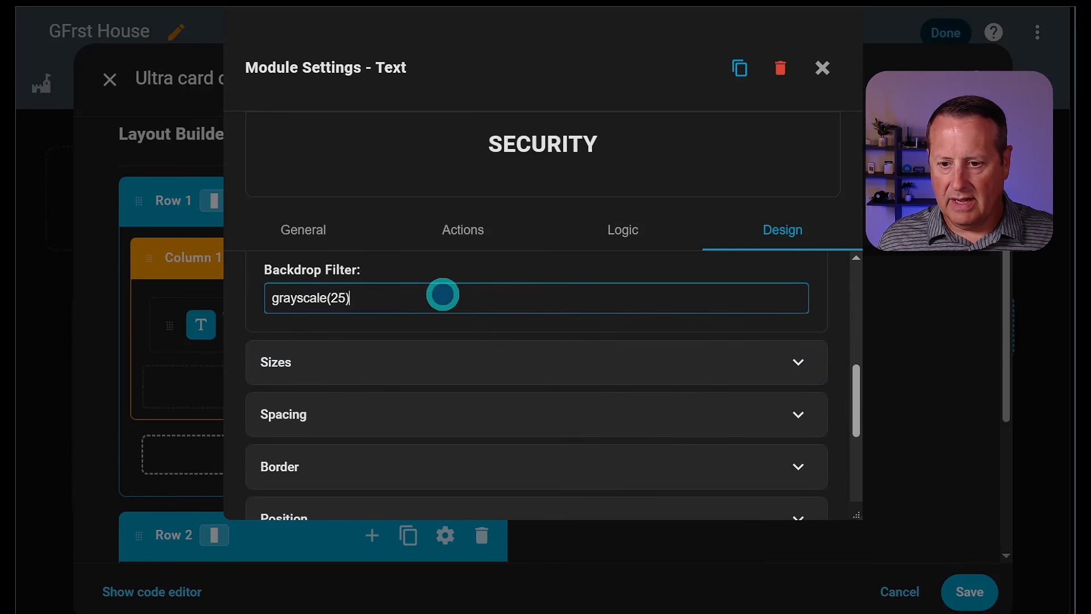
{"action": "key", "text": "BackSpace"}
{"action": "key", "text": "BackSpace"}
{"action": "key", "text": "BackSpace"}
{"action": "key", "text": "BackSpace"}
{"action": "key", "text": "BackSpace"}
{"action": "key", "text": "BackSpace"}
{"action": "key", "text": "BackSpace"}
{"action": "key", "text": "BackSpace"}
{"action": "key", "text": "BackSpace"}
{"action": "key", "text": "BackSpace"}
{"action": "key", "text": "BackSpace"}
{"action": "key", "text": "BackSpace"}
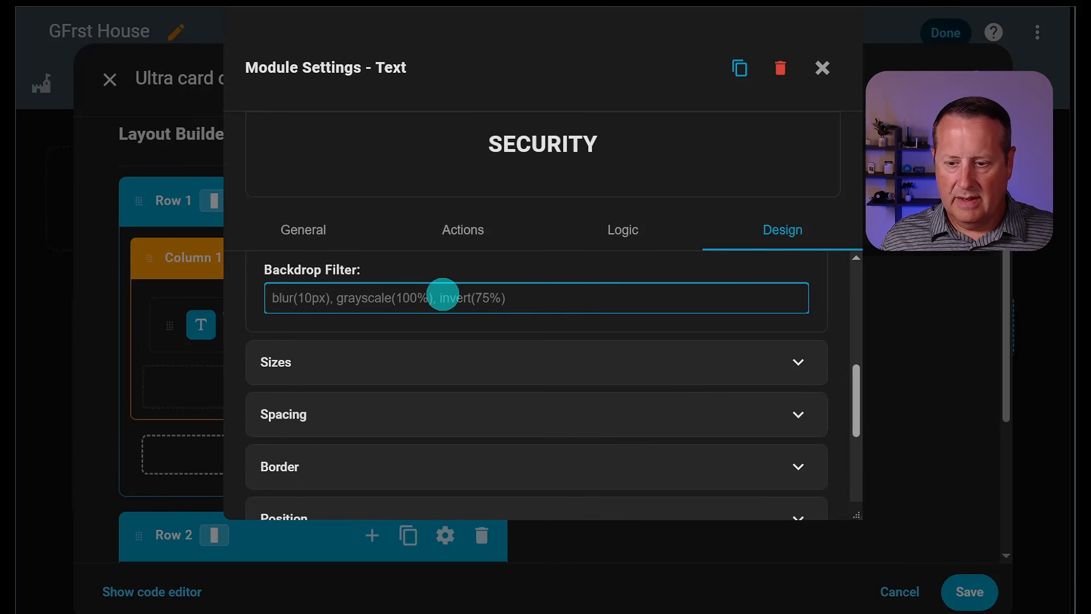
- Examine the Sizes, Spacing and Border design options of the SECURITY text module
{"action": "key", "text": "ctrl+minus"}
{"action": "key", "text": "ctrl+minus"}
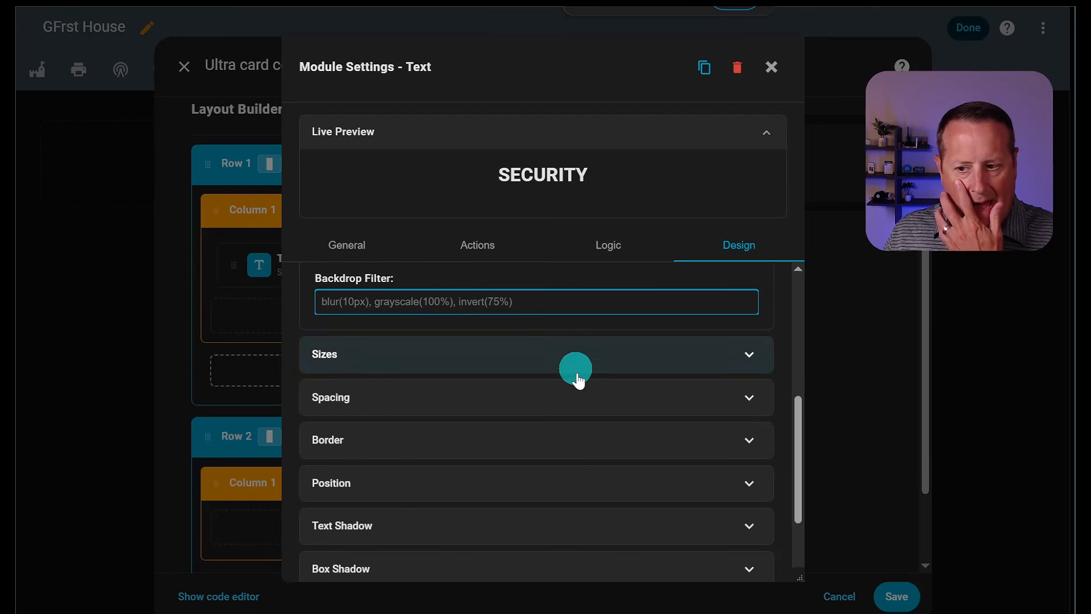
{"action": "left_click", "coordinate": [613, 360]}
{"action": "scroll", "coordinate": [560, 379], "scroll_direction": "up", "scroll_amount": 3}
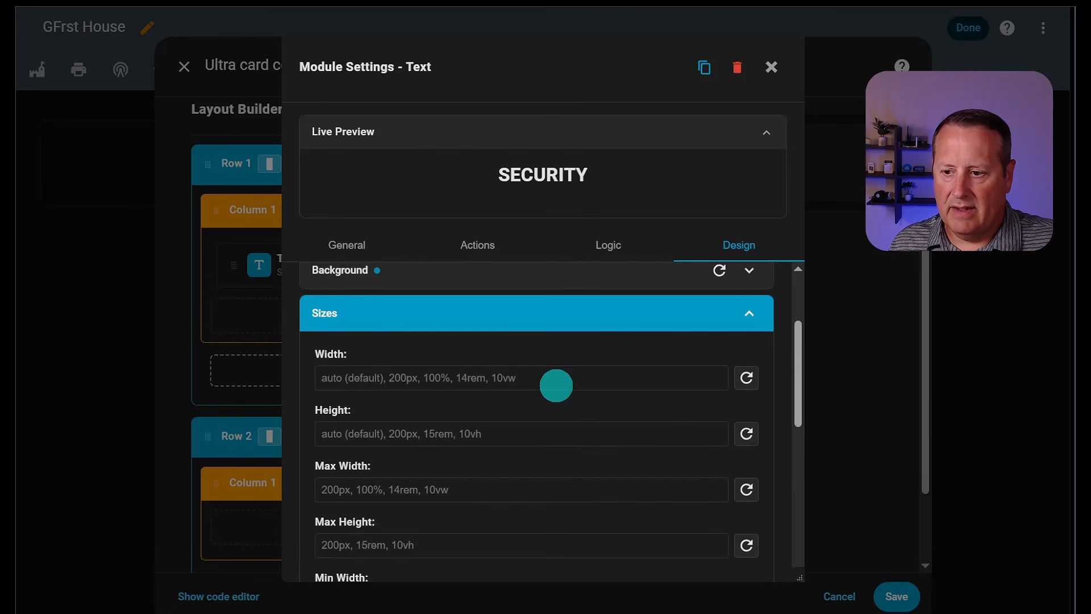
{"action": "scroll", "coordinate": [546, 383], "scroll_direction": "down", "scroll_amount": 6}
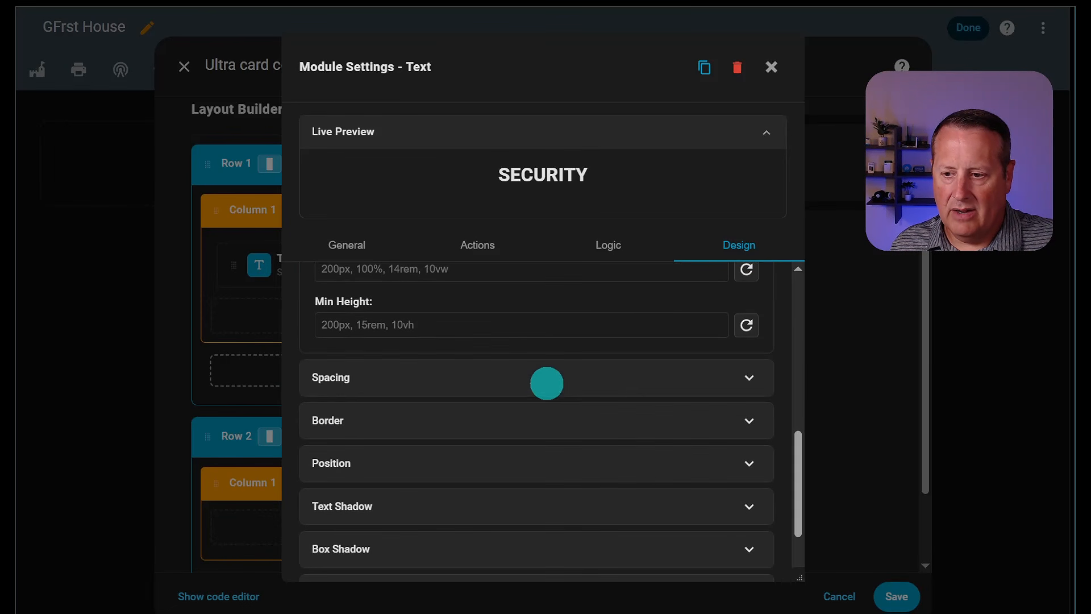
{"action": "left_click", "coordinate": [549, 378]}
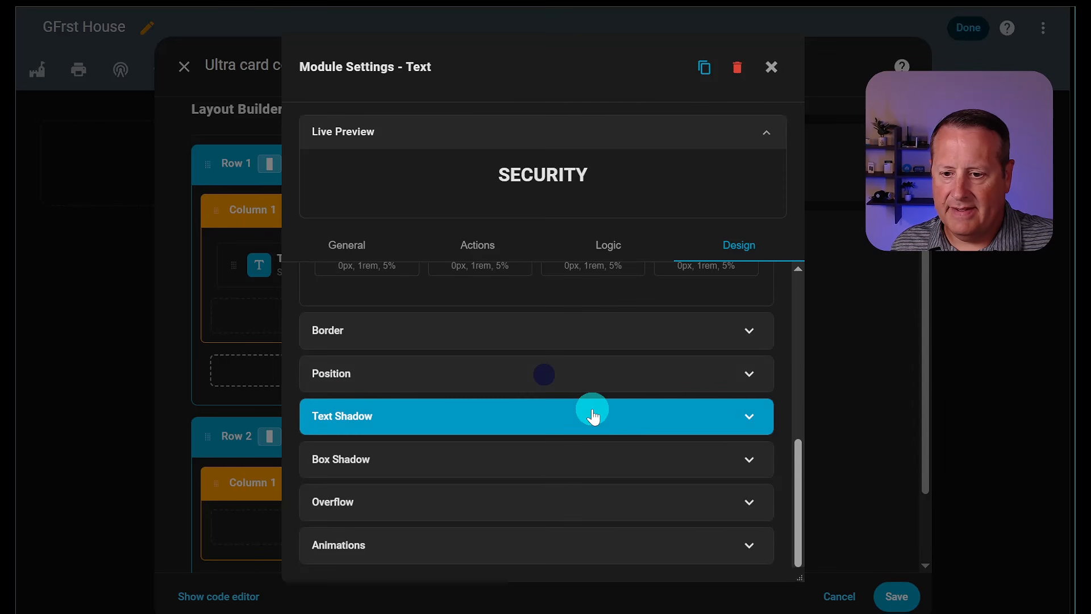
{"action": "scroll", "coordinate": [608, 386], "scroll_direction": "up", "scroll_amount": 3}
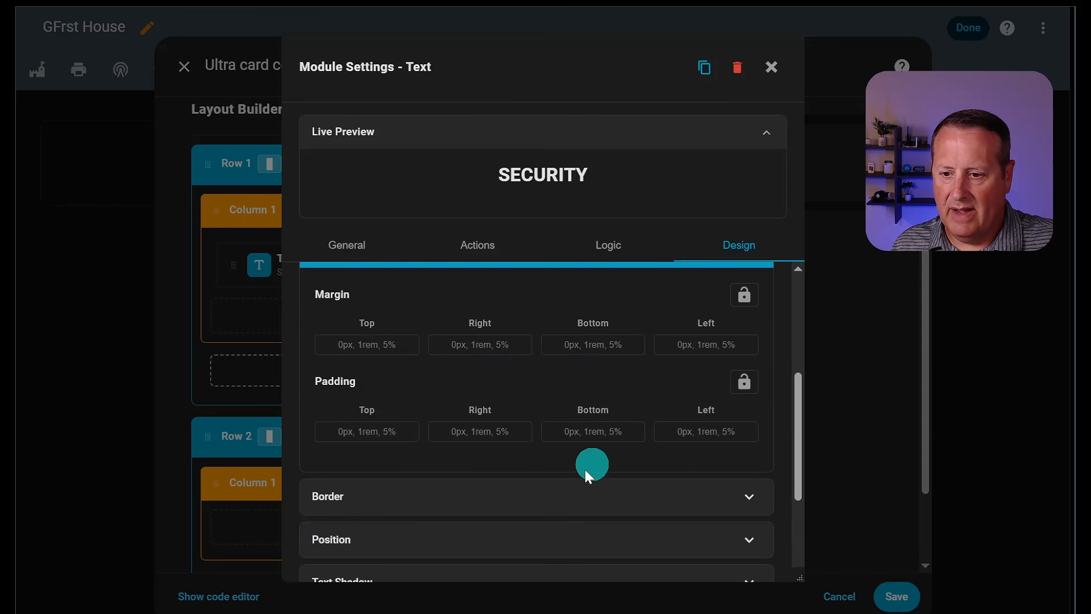
{"action": "scroll", "coordinate": [538, 383], "scroll_direction": "down", "scroll_amount": 3}
{"action": "left_click", "coordinate": [480, 332]}
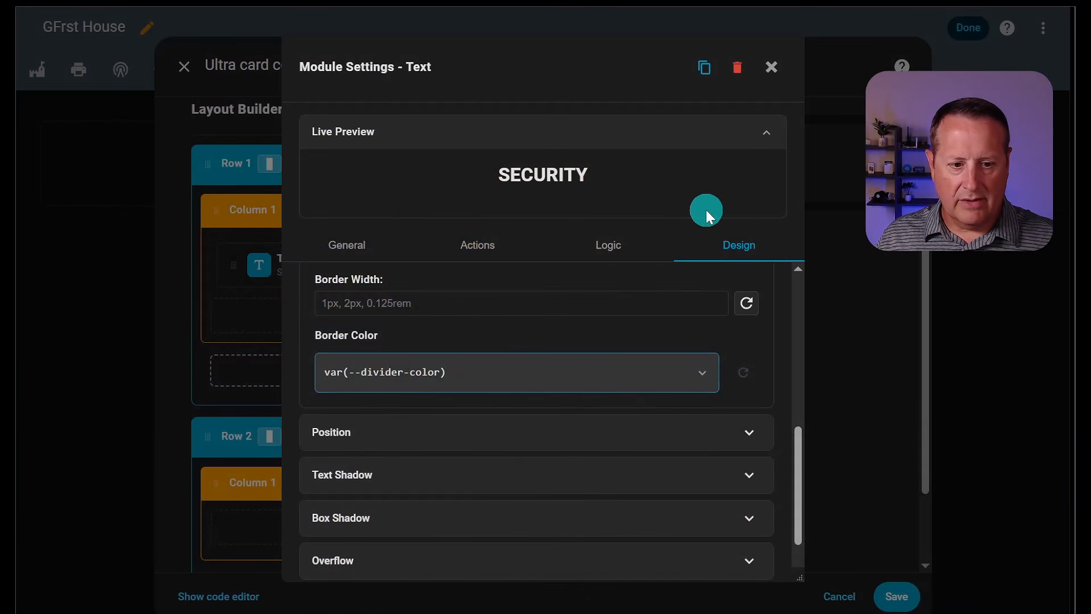
{"action": "scroll", "coordinate": [479, 342], "scroll_direction": "down", "scroll_amount": 1}
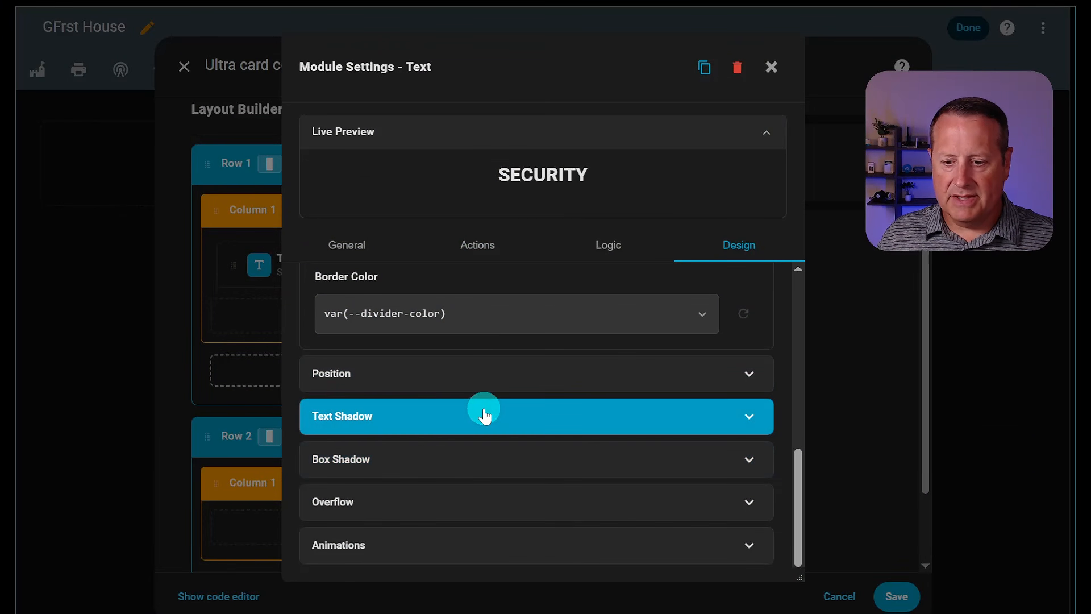
- Close the settings of the SECURITY text module
{"action": "scroll", "coordinate": [484, 415], "scroll_direction": "up", "scroll_amount": 10}
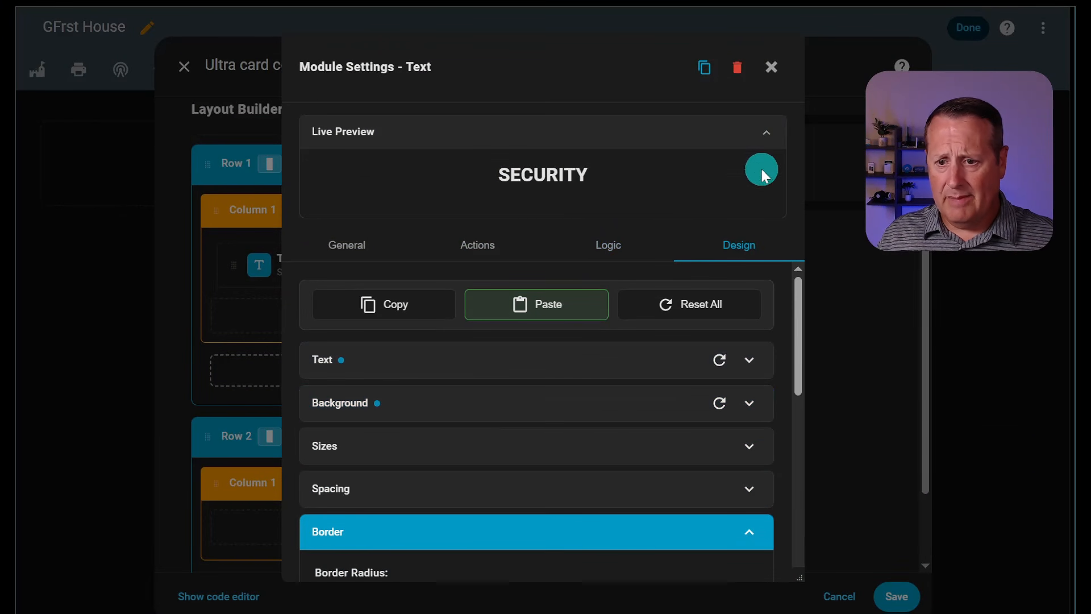
{"action": "left_click", "coordinate": [771, 67]}
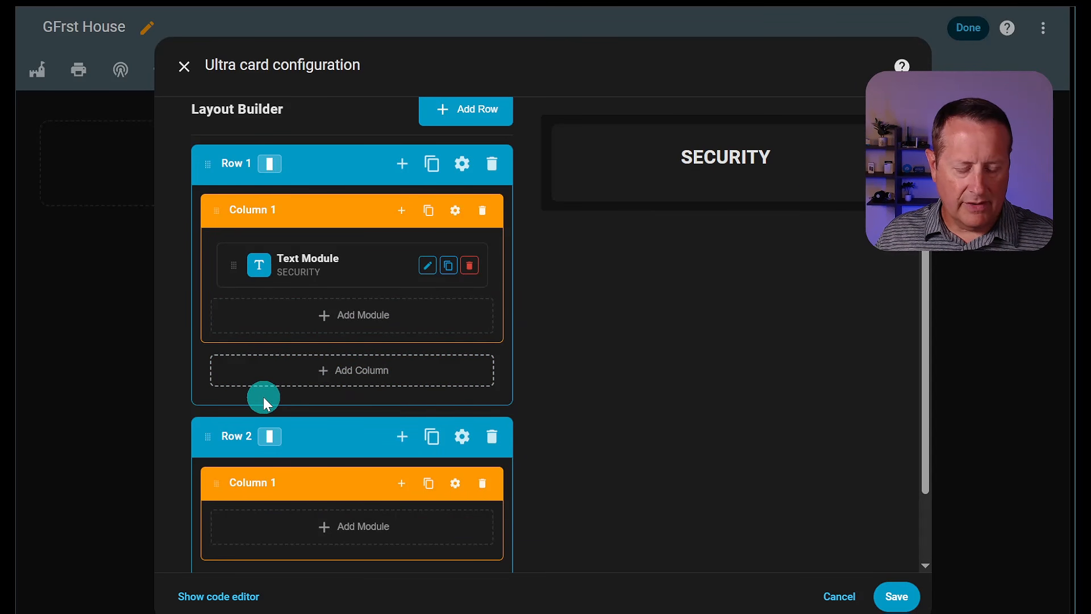
- Add a second column to Row 1 with an Info Items module and open the module's general settings
{"action": "left_click", "coordinate": [367, 373]}
{"action": "left_click", "coordinate": [400, 411]}
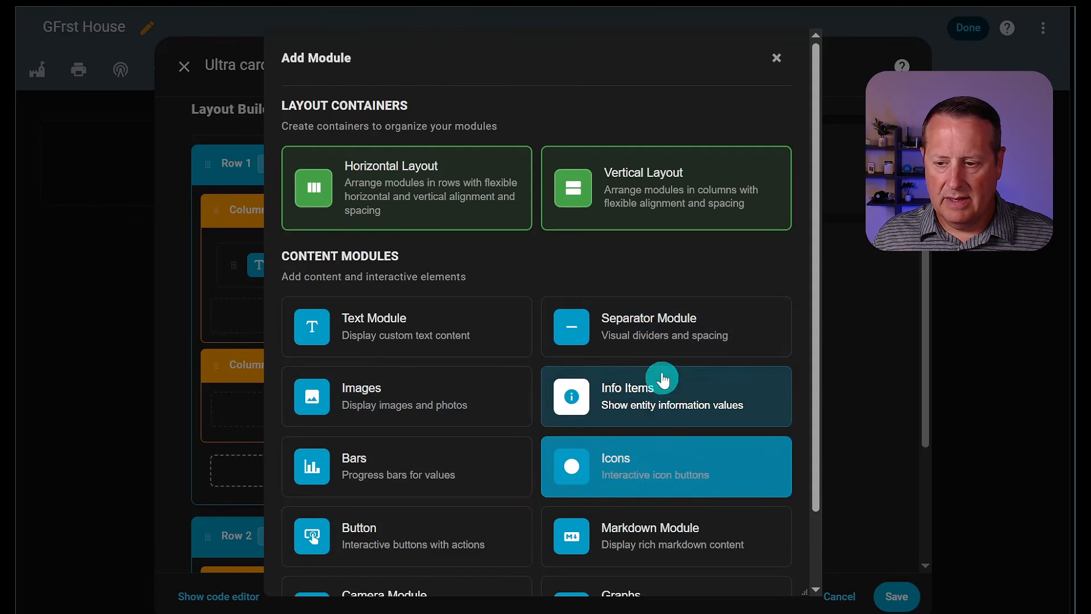
{"action": "left_click", "coordinate": [663, 334]}
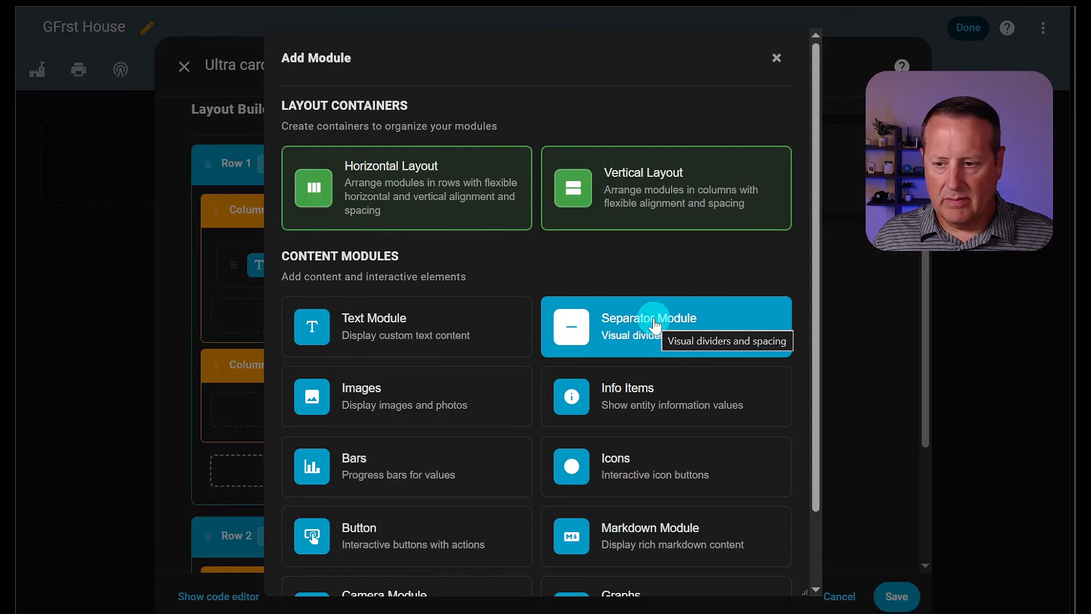
{"action": "left_click", "coordinate": [668, 410]}
{"action": "left_click", "coordinate": [470, 307]}
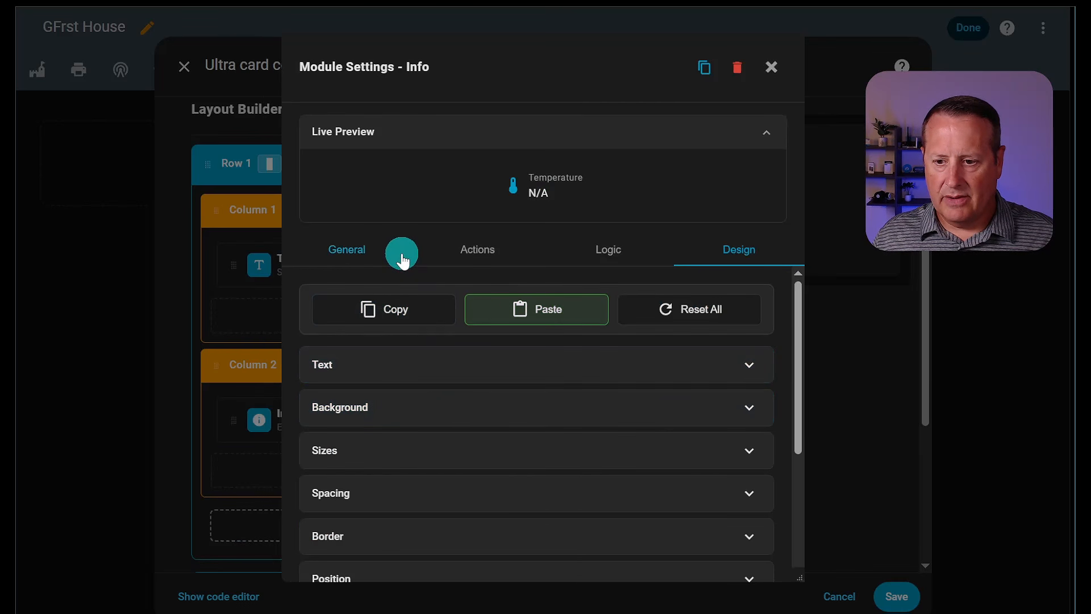
{"action": "left_click", "coordinate": [344, 245]}
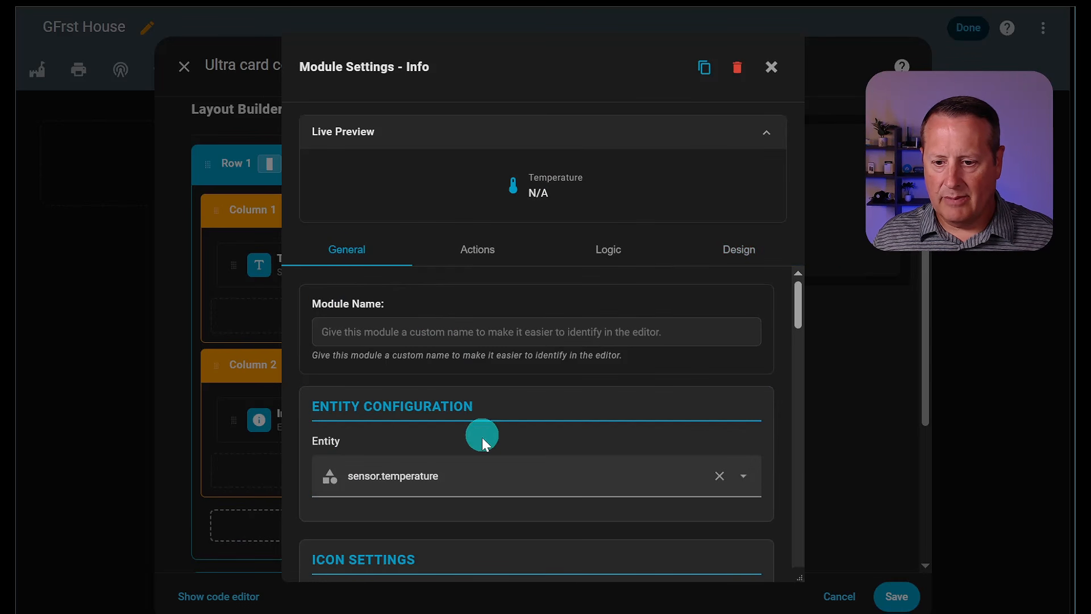
- Search for back_door as the Info module's entity and look through the matching entities
{"action": "left_click", "coordinate": [480, 486]}
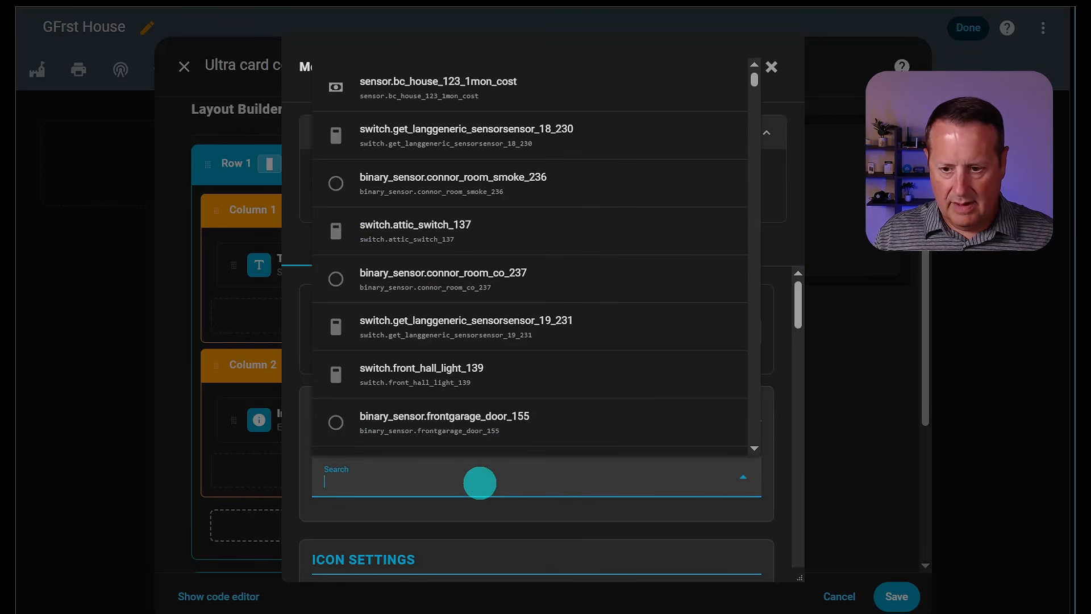
{"action": "type", "text": "back_door"}
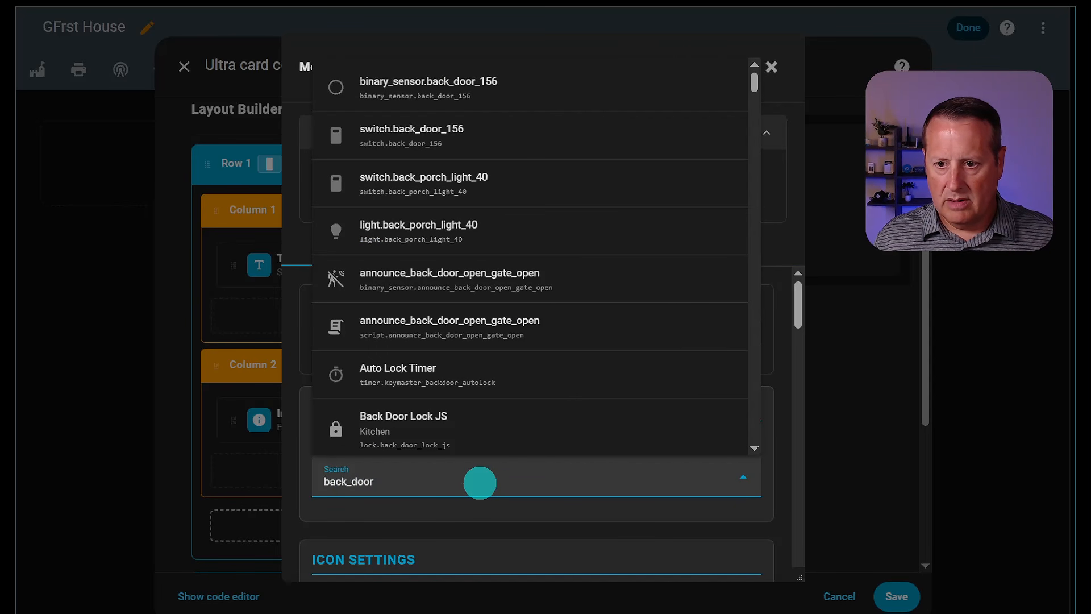
{"action": "scroll", "coordinate": [472, 335], "scroll_direction": "down", "scroll_amount": 5}
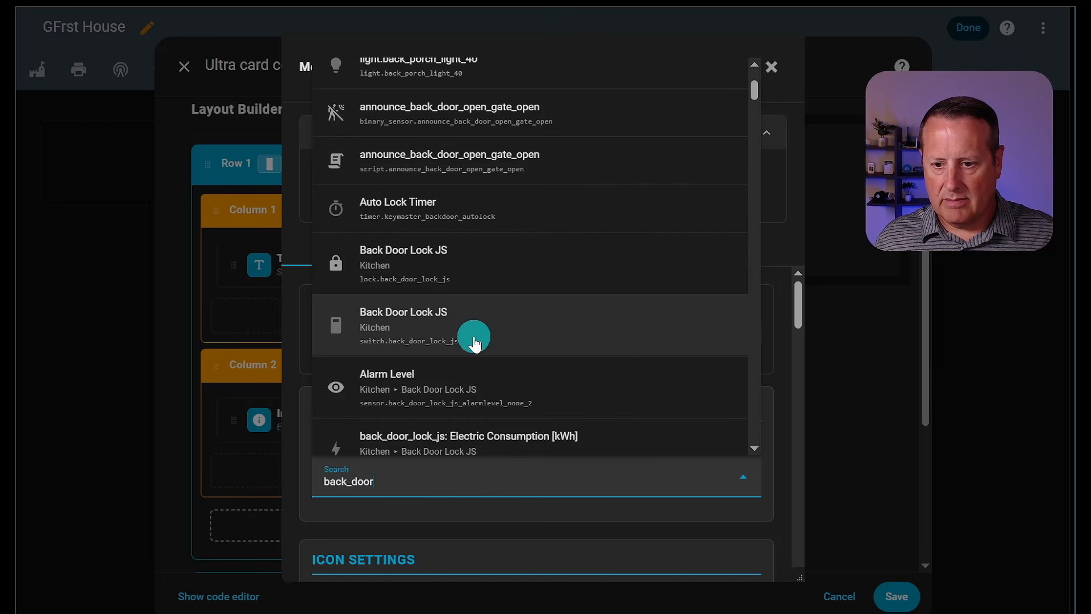
{"action": "scroll", "coordinate": [475, 344], "scroll_direction": "down", "scroll_amount": 12}
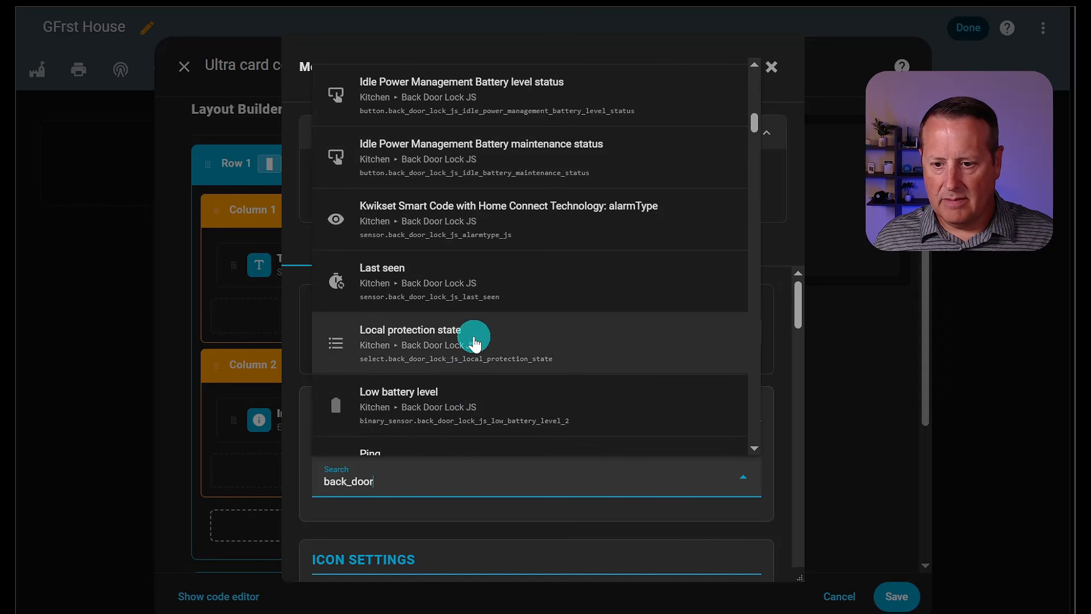
{"action": "scroll", "coordinate": [472, 339], "scroll_direction": "up", "scroll_amount": 3}
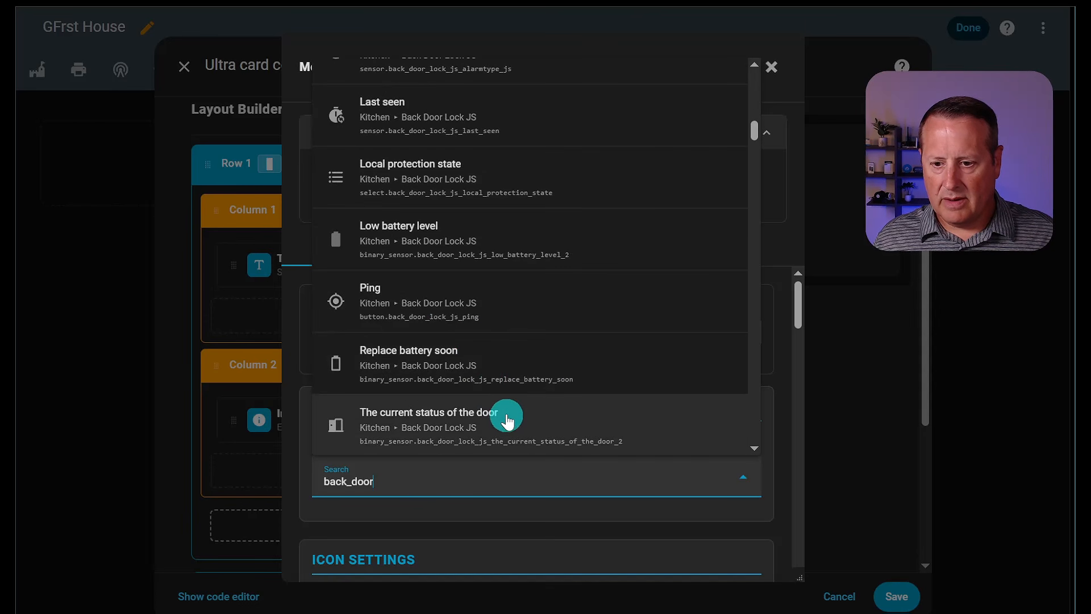
{"action": "scroll", "coordinate": [504, 409], "scroll_direction": "down", "scroll_amount": 3}
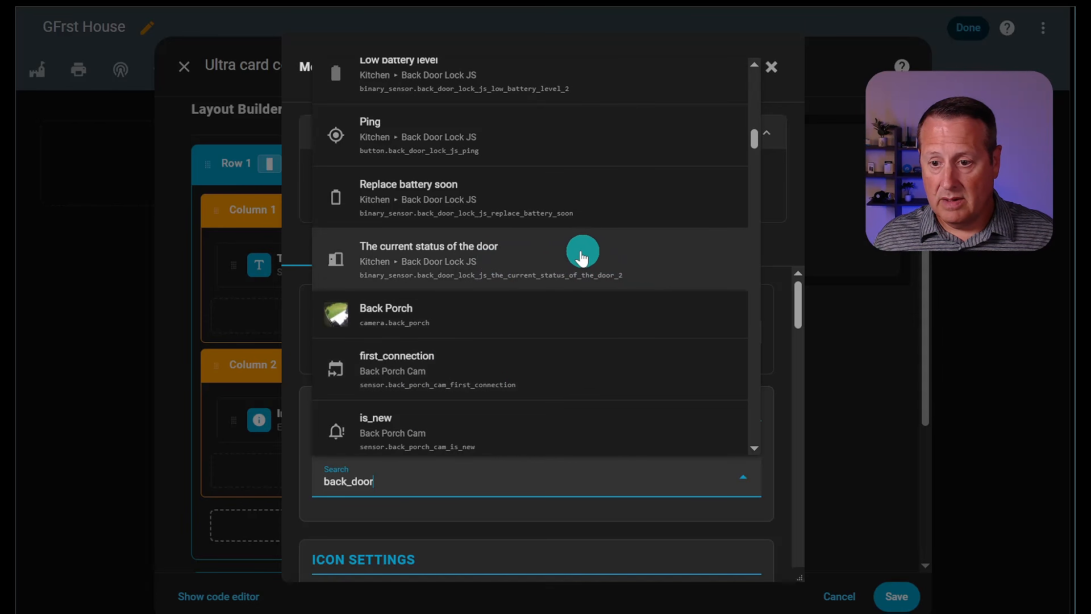
{"action": "scroll", "coordinate": [561, 255], "scroll_direction": "down", "scroll_amount": 10}
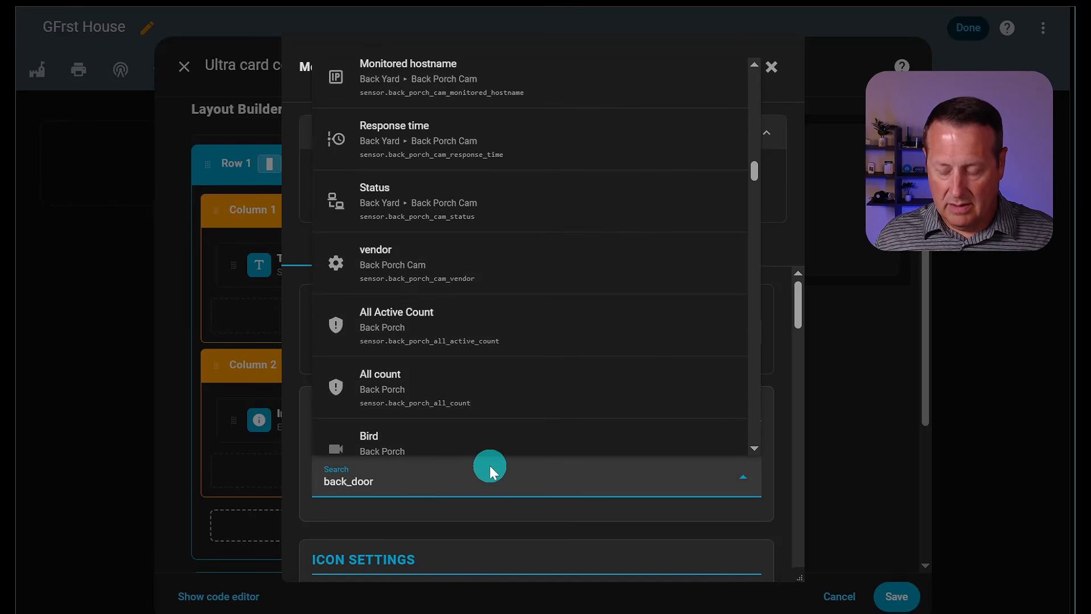
- Replace the Info module's entity search with gf_h
{"action": "key", "text": "BackSpace"}
{"action": "key", "text": "BackSpace"}
{"action": "key", "text": "BackSpace"}
{"action": "key", "text": "BackSpace"}
{"action": "key", "text": "BackSpace"}
{"action": "key", "text": "BackSpace"}
{"action": "key", "text": "BackSpace"}
{"action": "key", "text": "BackSpace"}
{"action": "key", "text": "BackSpace"}
{"action": "type", "text": "f"}
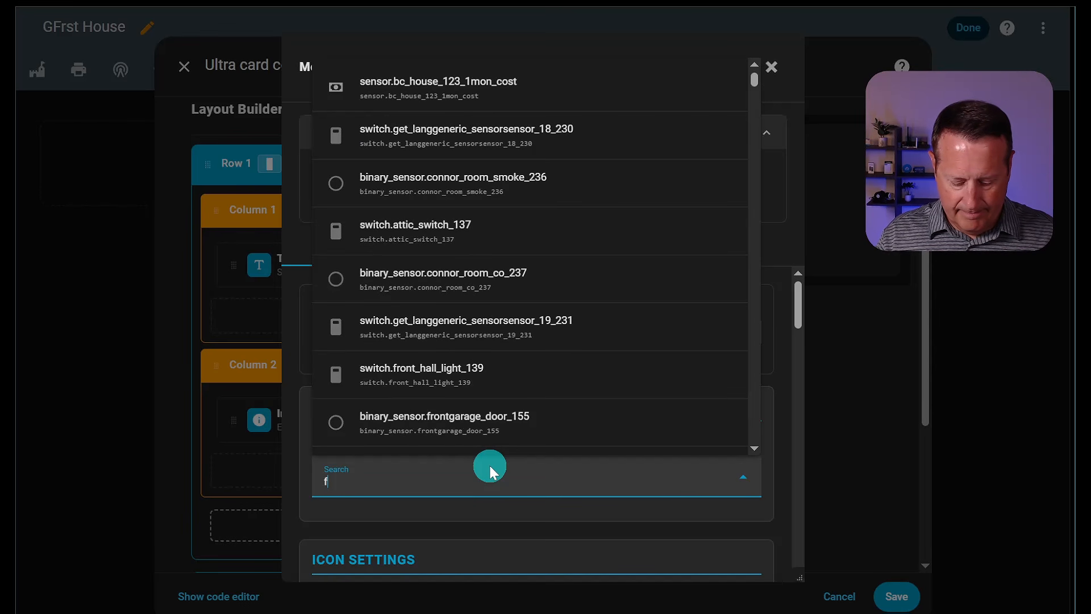
{"action": "key", "text": "BackSpace"}
{"action": "type", "text": "gf_h"}
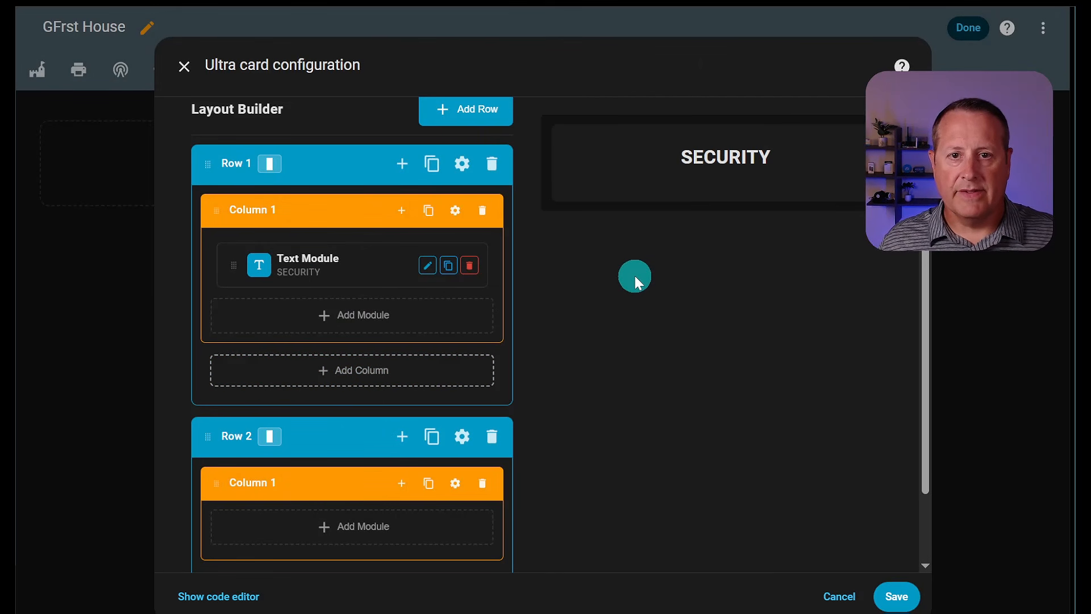
- Add a second column to Row 1 and place a Horizontal Layout container in it
{"action": "left_click", "coordinate": [374, 373]}
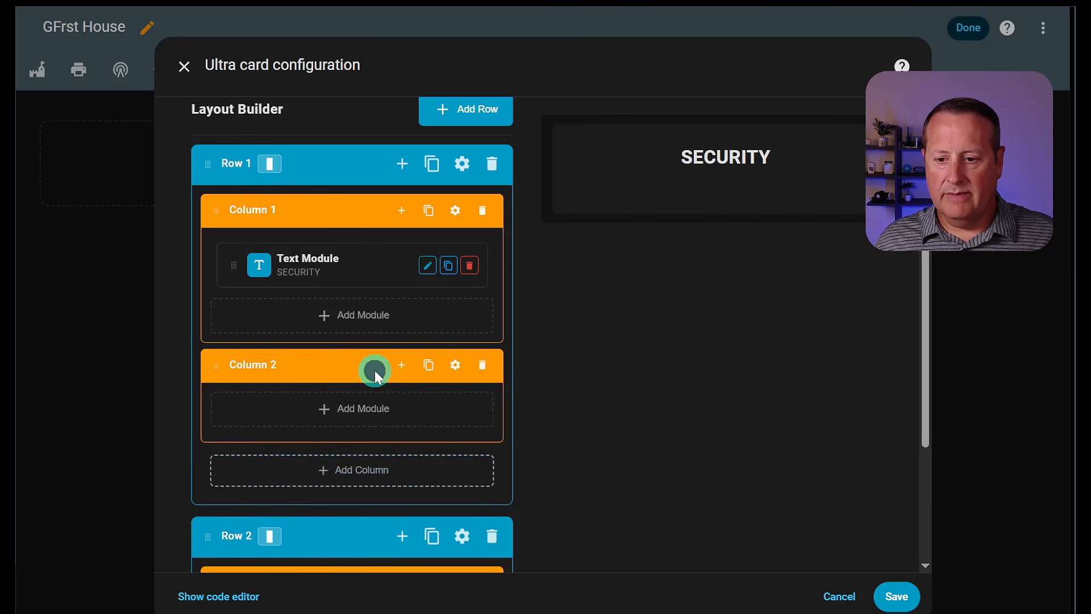
{"action": "left_click", "coordinate": [356, 418]}
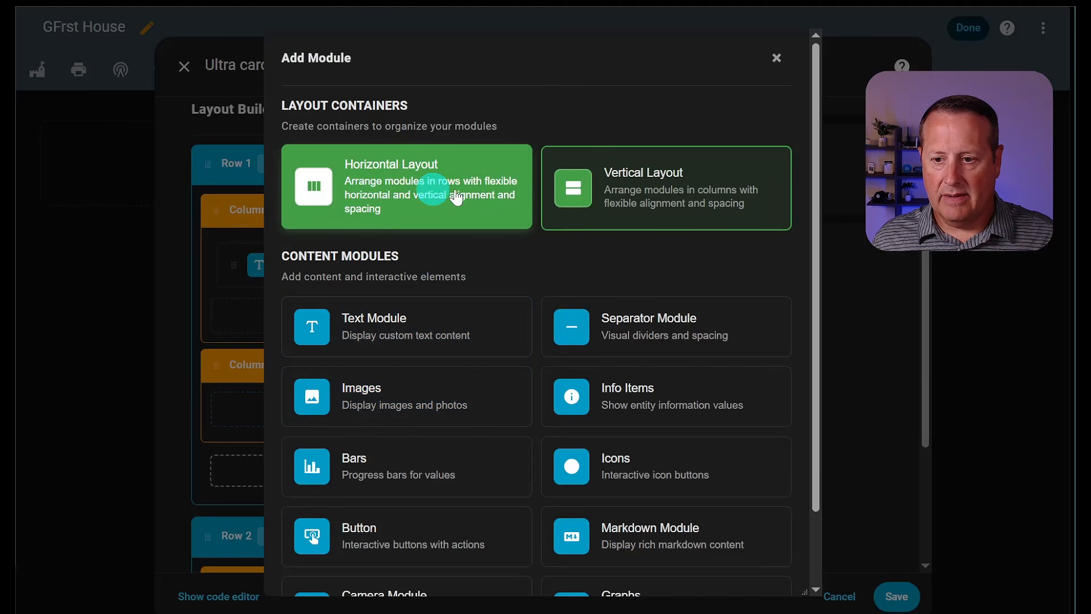
{"action": "left_click", "coordinate": [475, 183]}
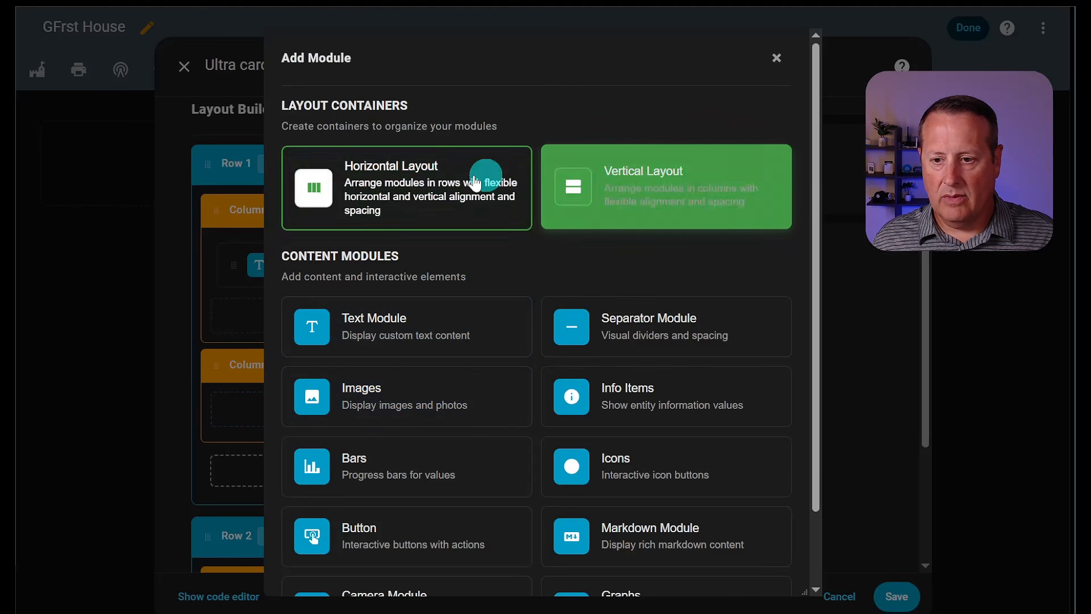
{"action": "left_click", "coordinate": [421, 177]}
- Add an Info Items module to Column 2 of Row 1, below the Horizontal Layout
{"action": "scroll", "coordinate": [397, 455], "scroll_direction": "down", "scroll_amount": 3}
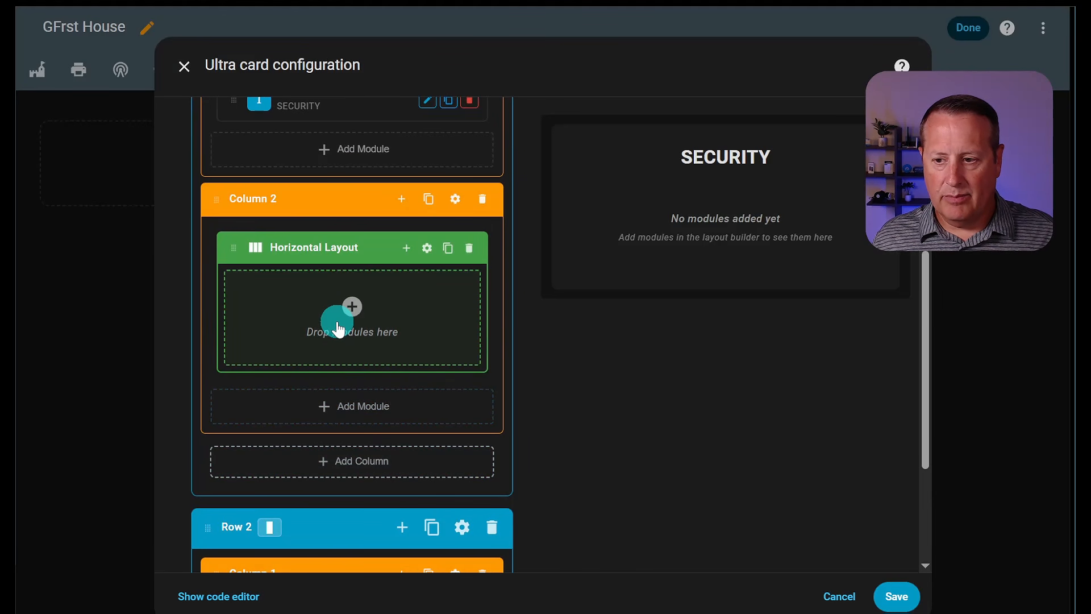
{"action": "scroll", "coordinate": [377, 338], "scroll_direction": "up", "scroll_amount": 3}
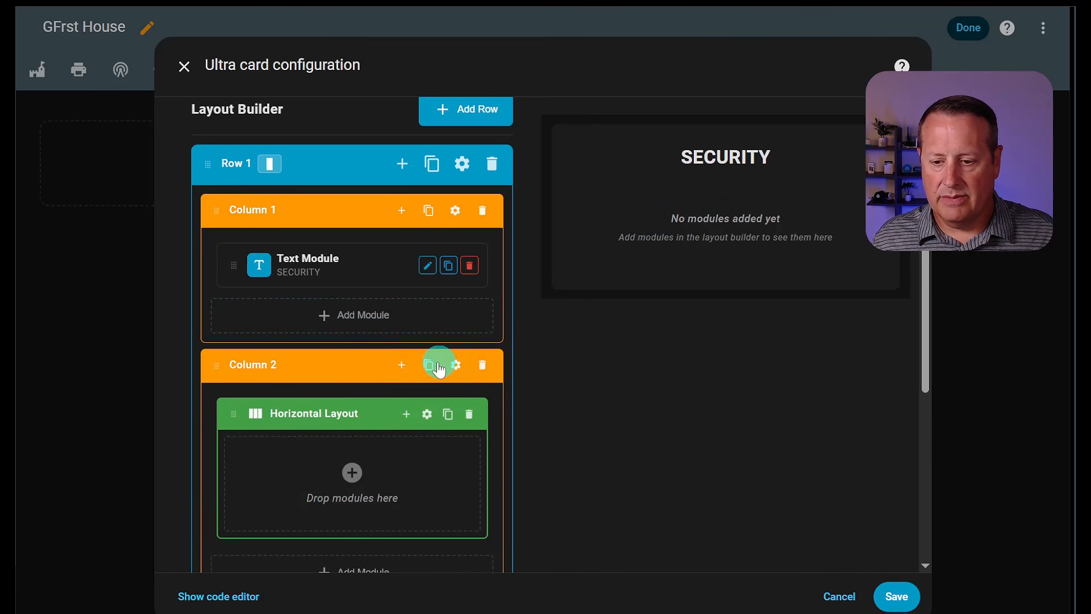
{"action": "scroll", "coordinate": [435, 375], "scroll_direction": "down", "scroll_amount": 3}
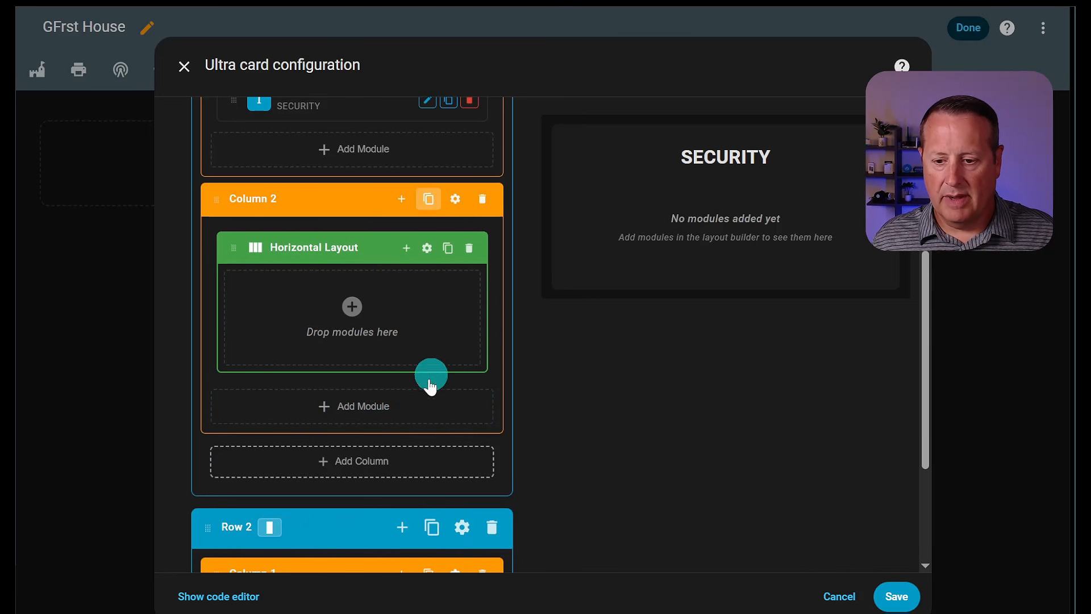
{"action": "left_click", "coordinate": [367, 422]}
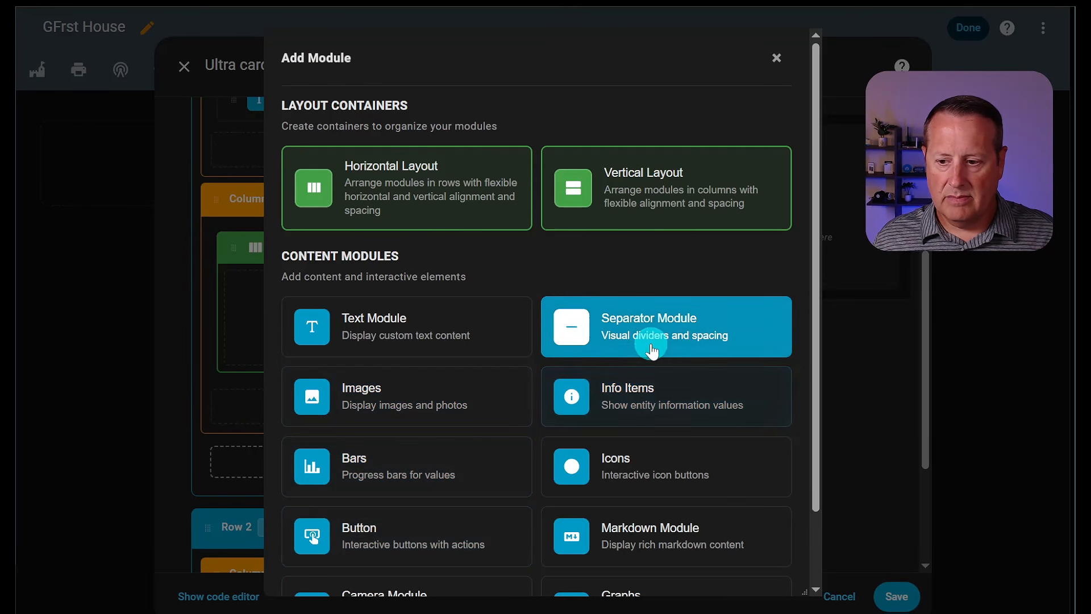
{"action": "left_click", "coordinate": [647, 394]}
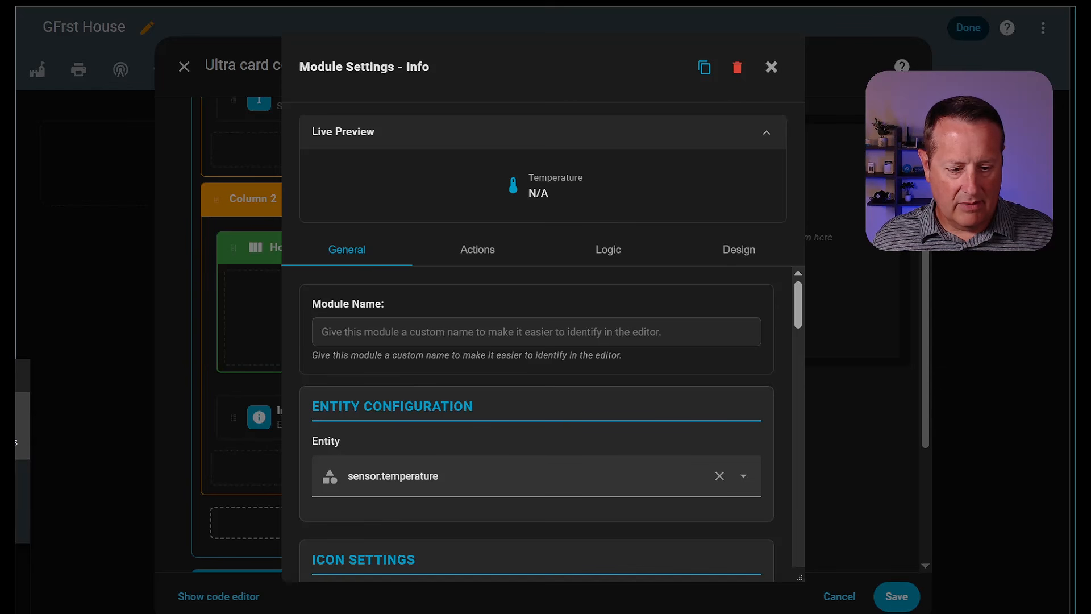
- Search for binary_sensor.gf_front_door and set the Info module's entity to the gf front door's Door contact sensor, binary_sensor.gf_front_door_contact
{"action": "left_click", "coordinate": [500, 475]}
{"action": "type", "text": "gf_"}
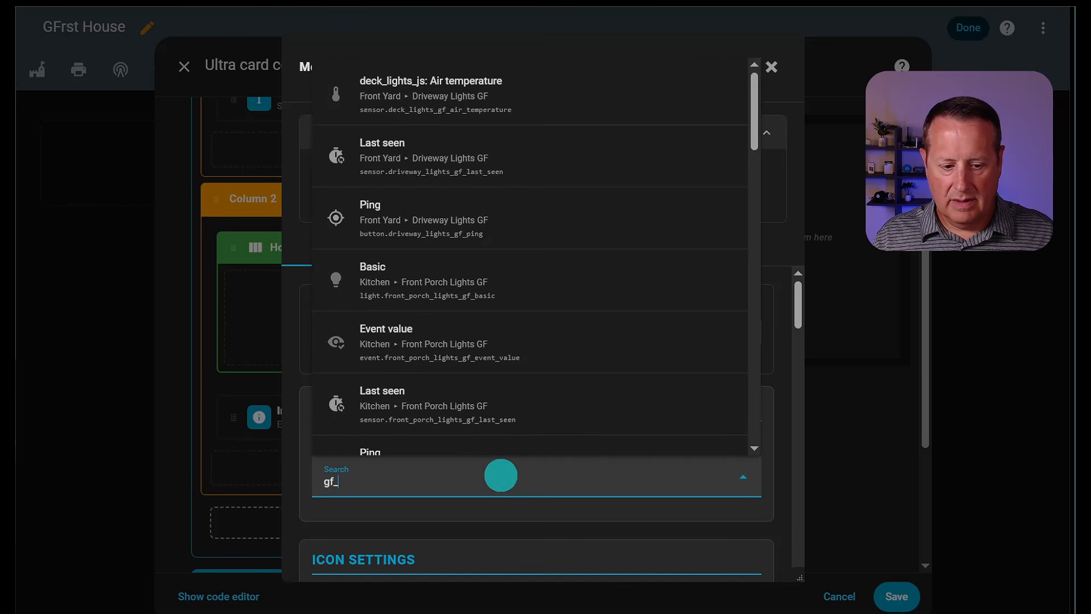
{"action": "type", "text": "front"}
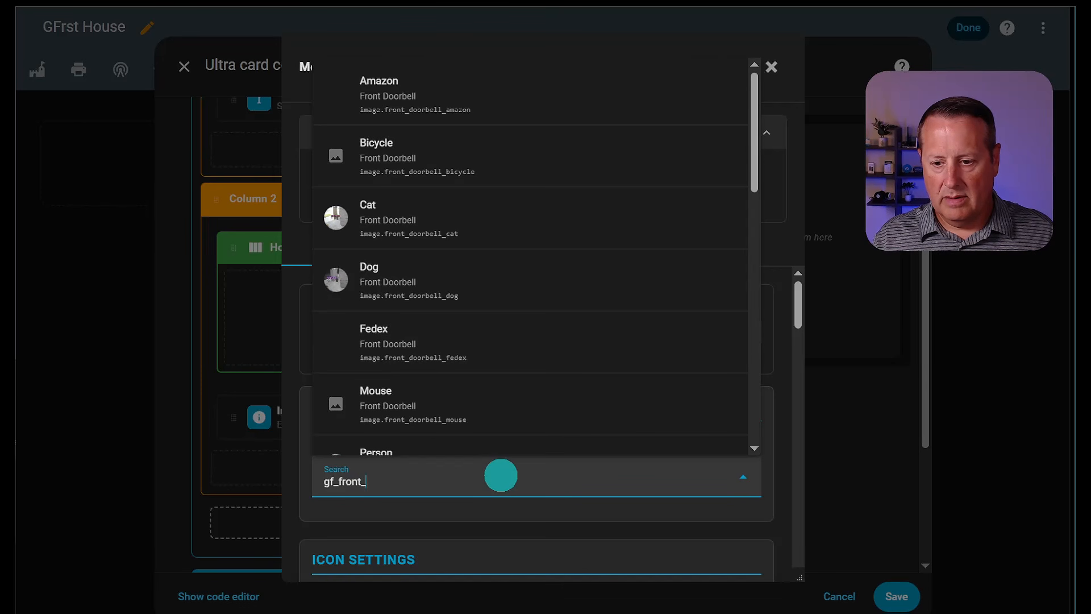
{"action": "type", "text": "_door"}
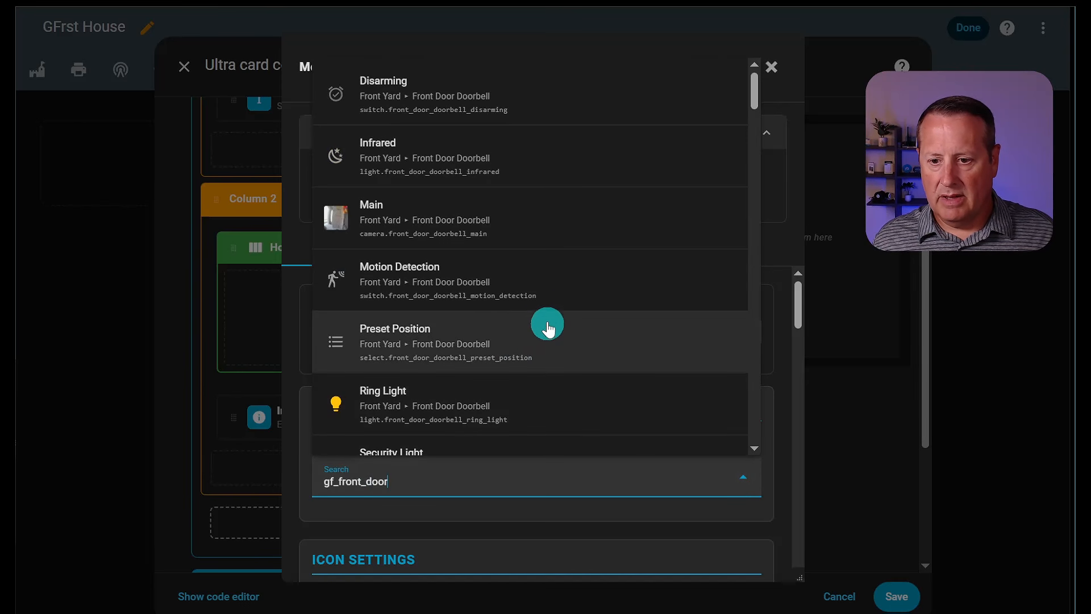
{"action": "scroll", "coordinate": [545, 318], "scroll_direction": "down", "scroll_amount": 5}
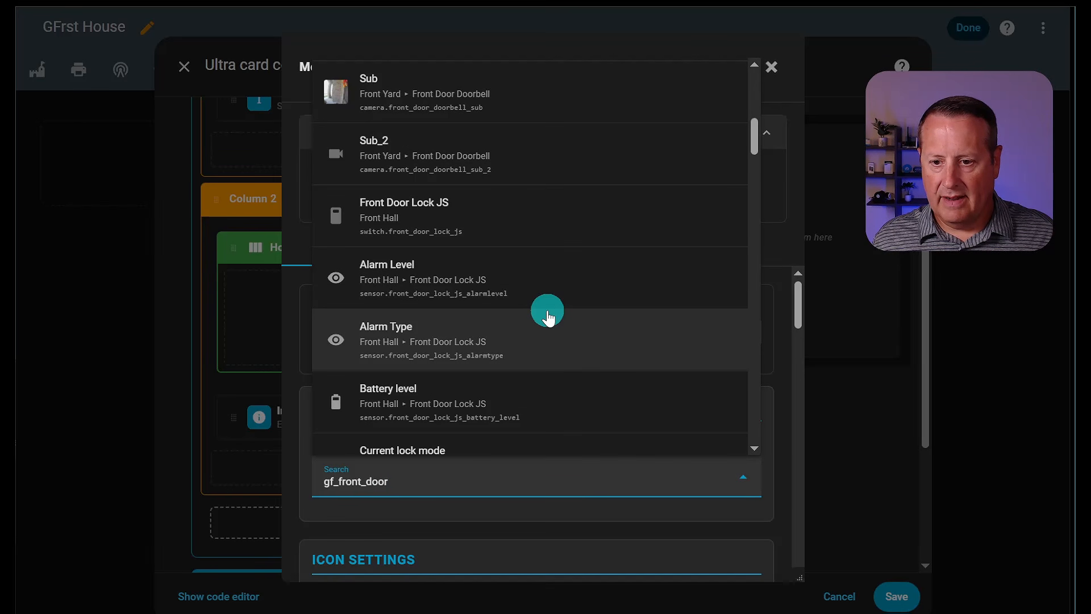
{"action": "scroll", "coordinate": [547, 312], "scroll_direction": "down", "scroll_amount": 6}
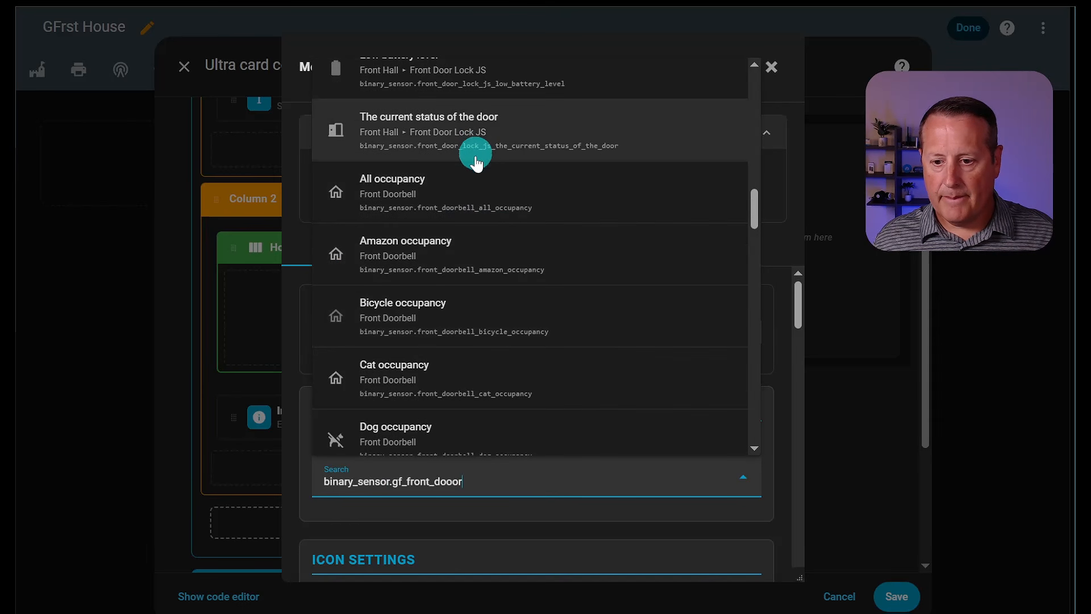
{"action": "scroll", "coordinate": [483, 170], "scroll_direction": "down", "scroll_amount": 15}
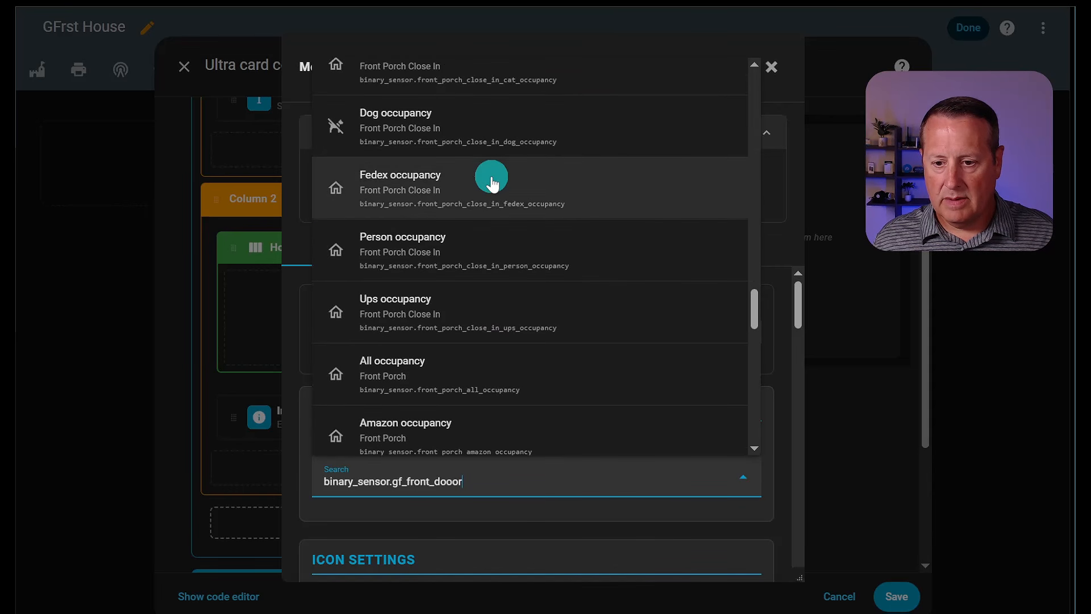
{"action": "scroll", "coordinate": [492, 182], "scroll_direction": "down", "scroll_amount": 10}
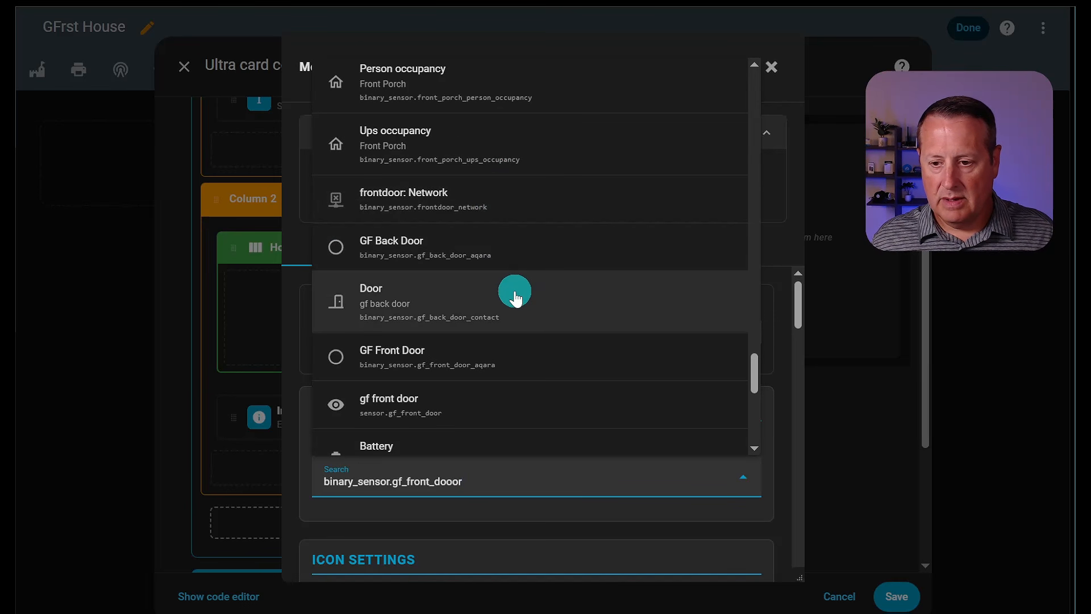
{"action": "scroll", "coordinate": [514, 298], "scroll_direction": "down", "scroll_amount": 6}
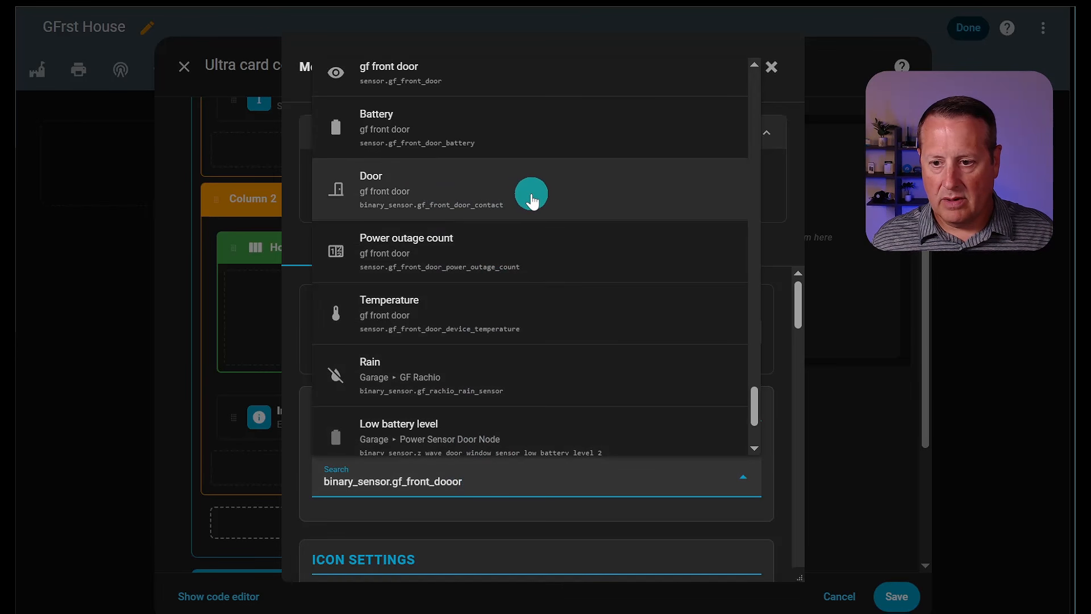
{"action": "left_click", "coordinate": [469, 191]}
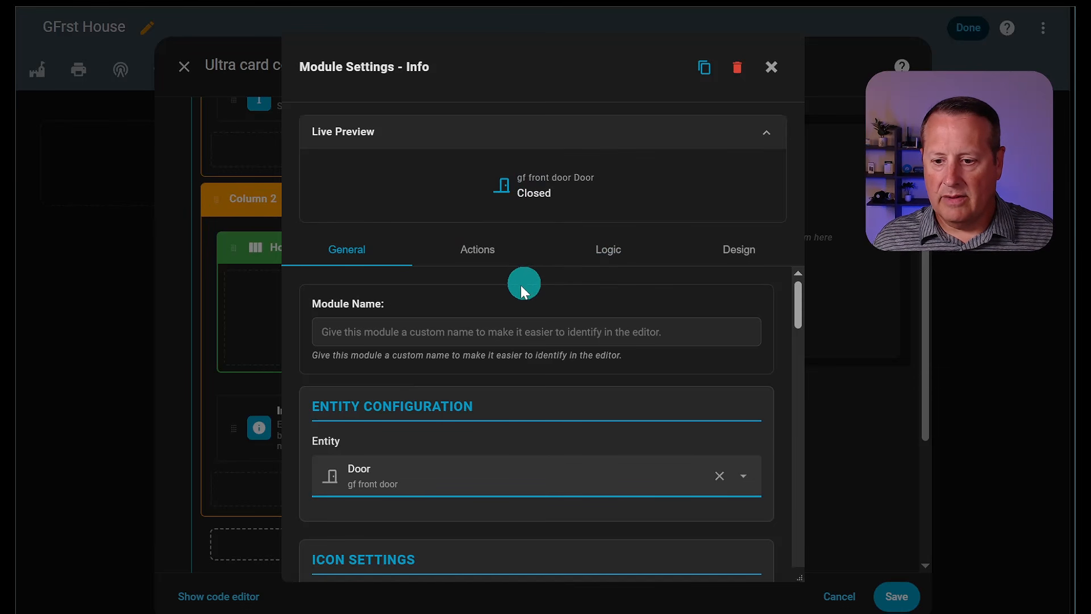
- Set the Info module's custom name to Front and turn off the display of its state
{"action": "scroll", "coordinate": [483, 355], "scroll_direction": "down", "scroll_amount": 3}
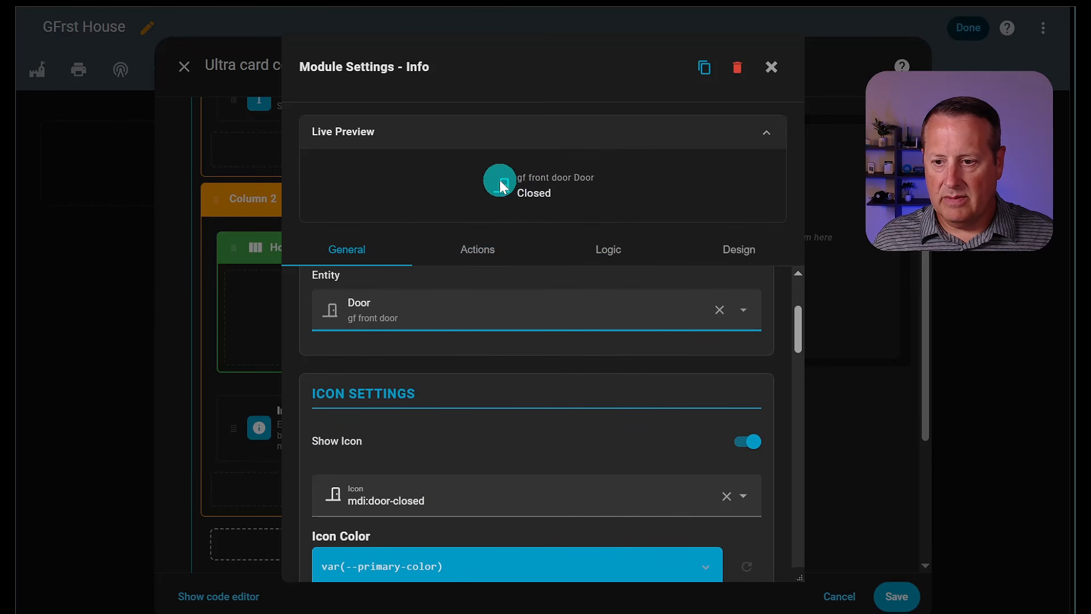
{"action": "scroll", "coordinate": [531, 334], "scroll_direction": "down", "scroll_amount": 3}
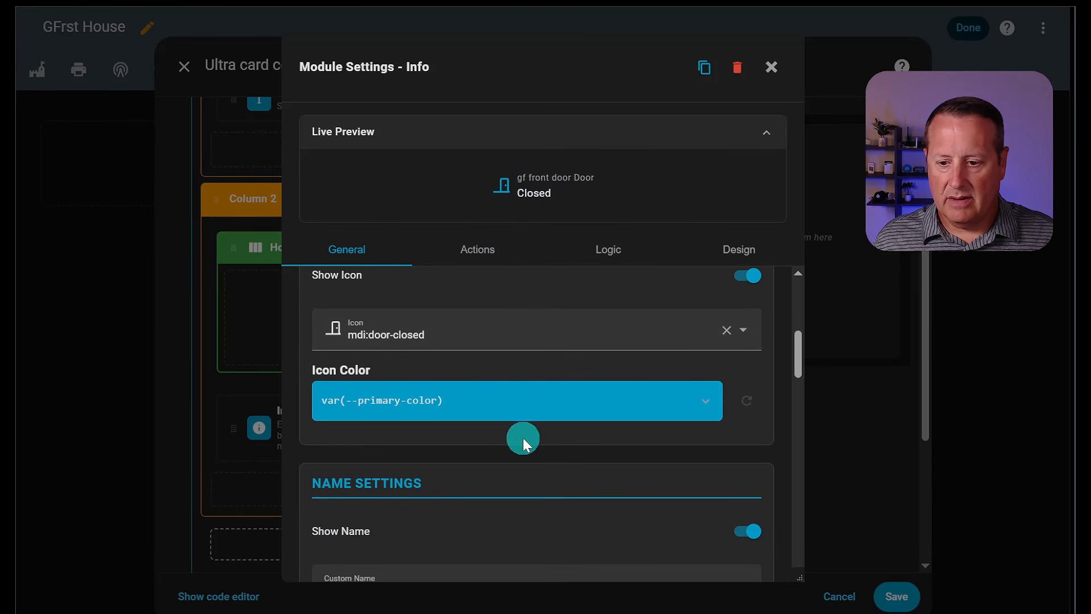
{"action": "scroll", "coordinate": [506, 424], "scroll_direction": "down", "scroll_amount": 3}
{"action": "left_click_drag", "start_coordinate": [441, 426], "coordinate": [287, 421]}
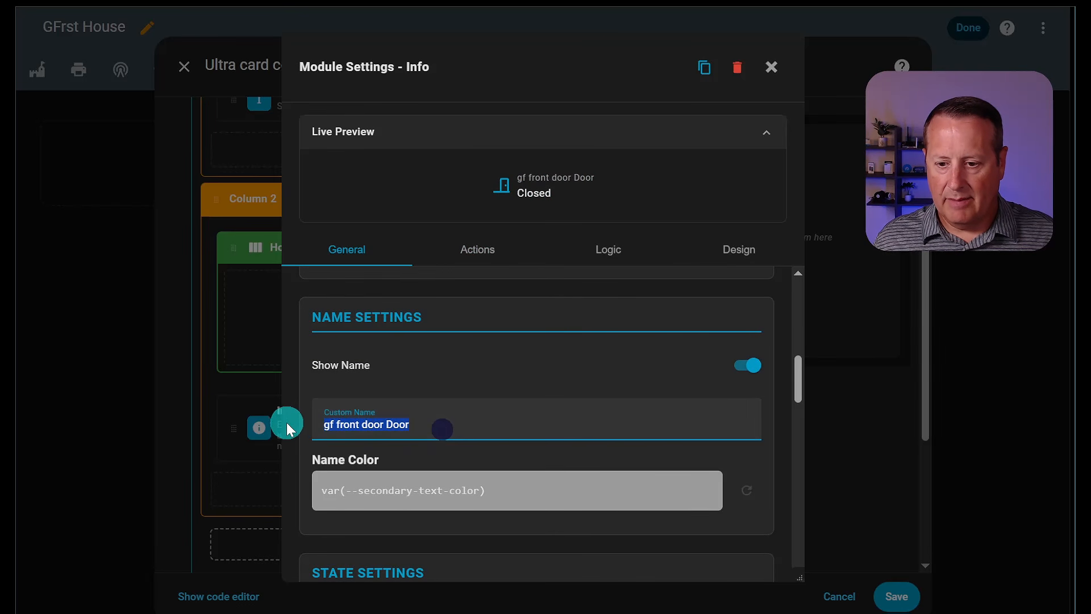
{"action": "type", "text": "Front"}
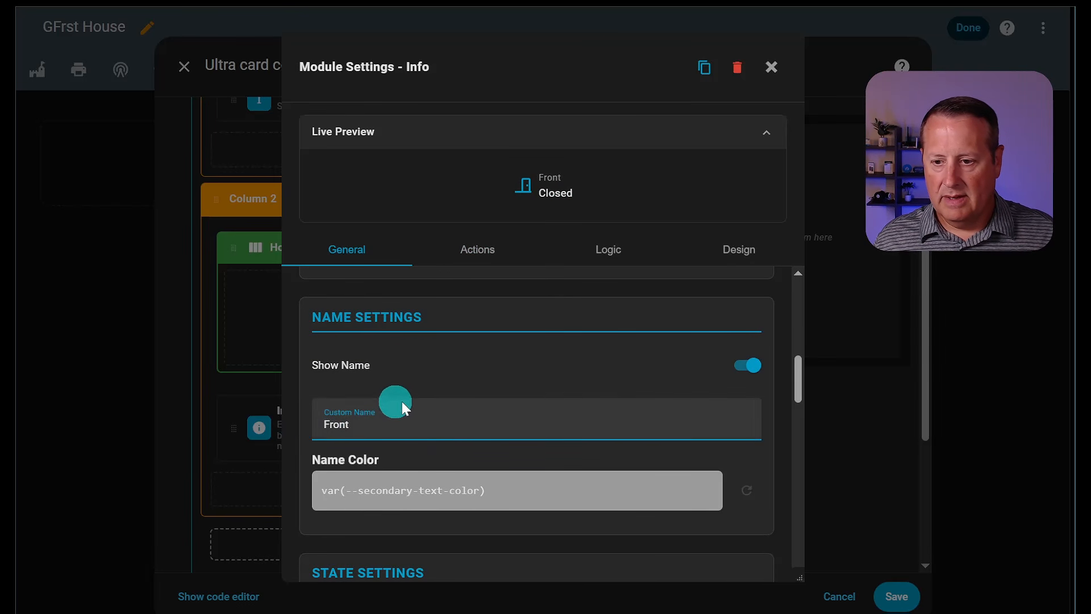
{"action": "scroll", "coordinate": [516, 366], "scroll_direction": "down", "scroll_amount": 3}
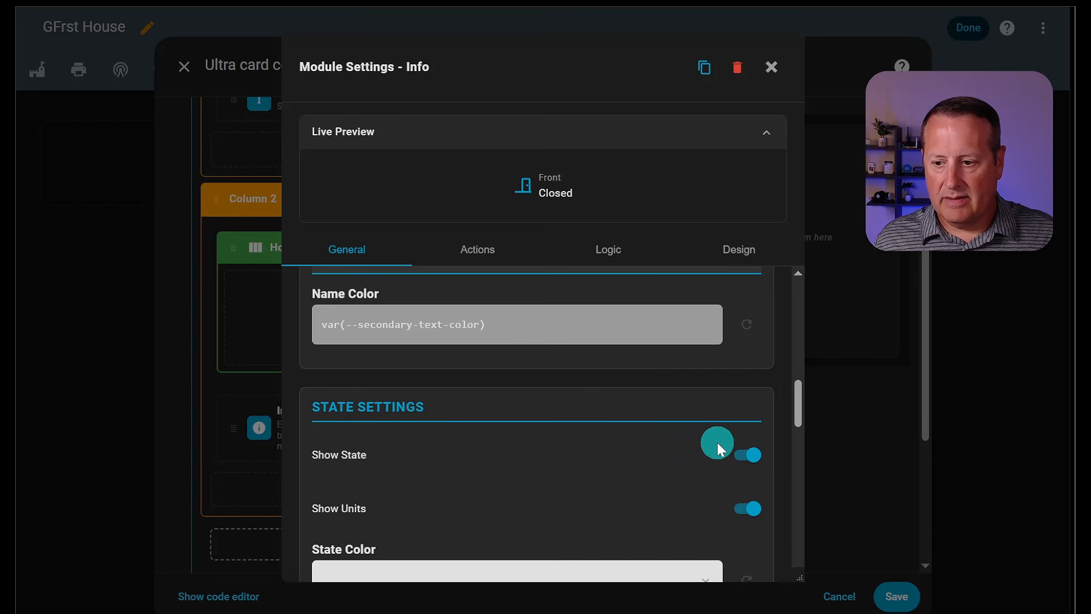
{"action": "left_click", "coordinate": [746, 455]}
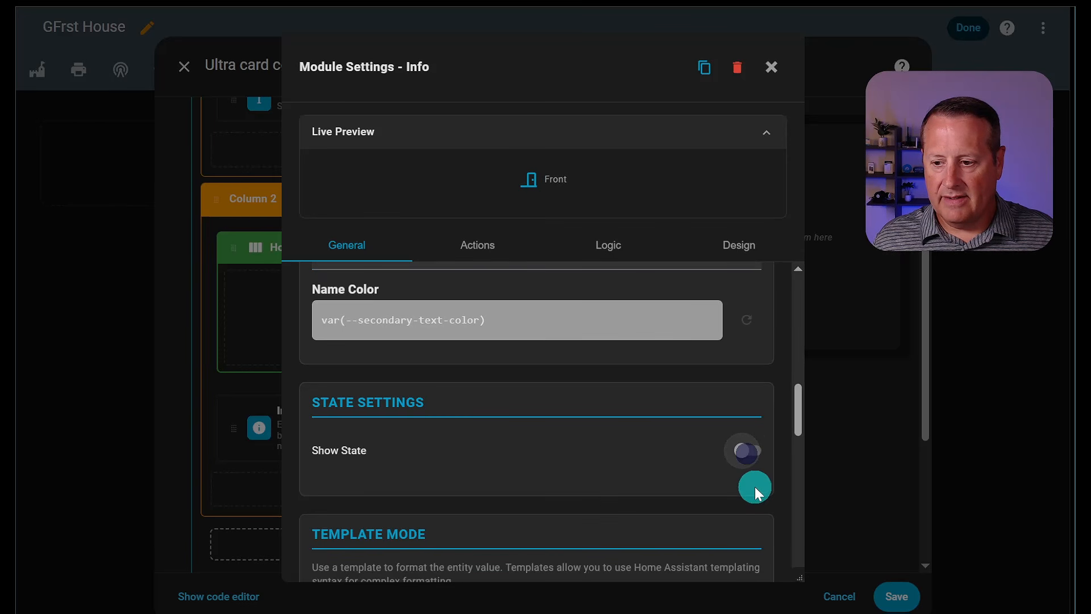
- Position the Info module's icon above its name in the layout and positioning settings
{"action": "scroll", "coordinate": [626, 443], "scroll_direction": "down", "scroll_amount": 3}
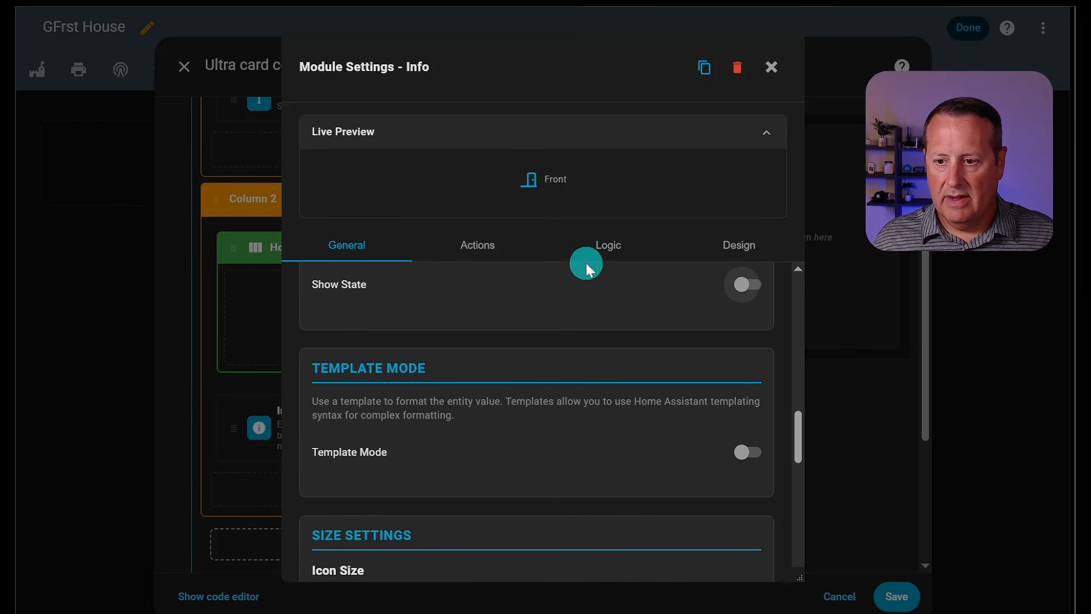
{"action": "scroll", "coordinate": [614, 350], "scroll_direction": "down", "scroll_amount": 9}
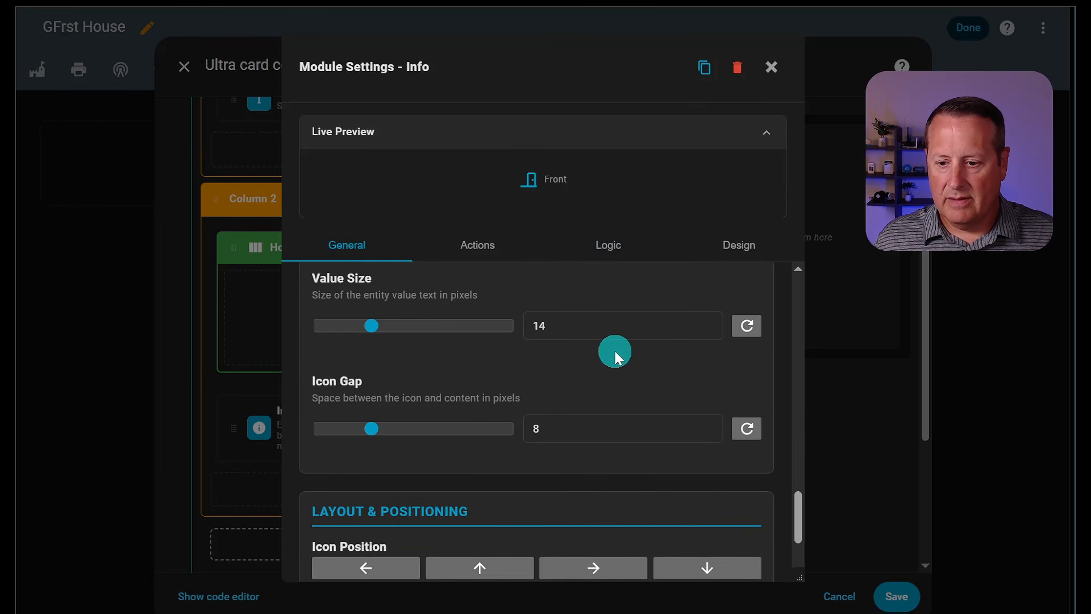
{"action": "scroll", "coordinate": [615, 349], "scroll_direction": "down", "scroll_amount": 3}
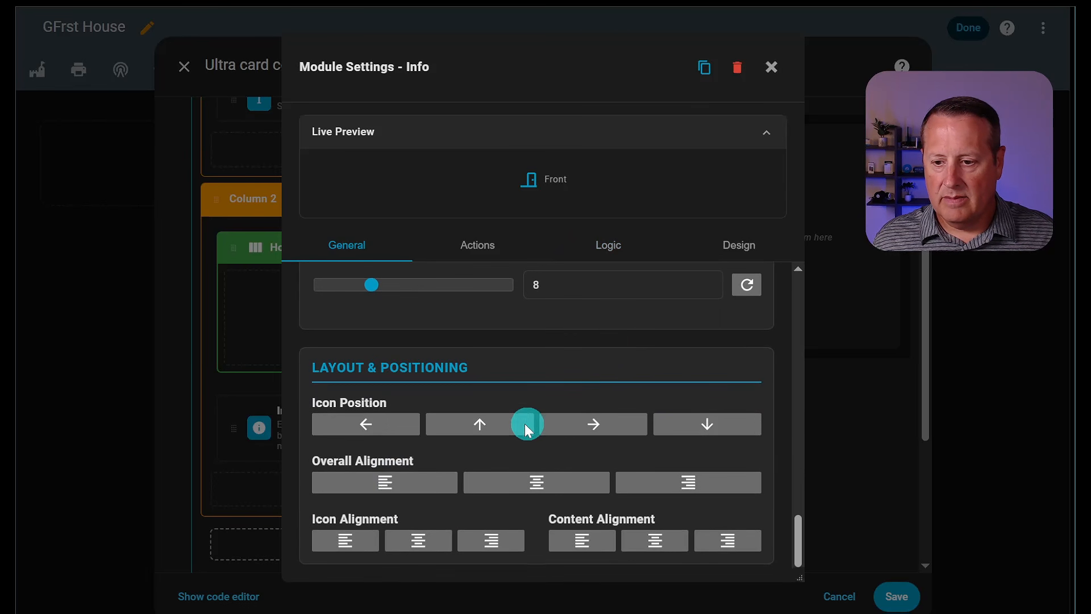
{"action": "left_click", "coordinate": [509, 426]}
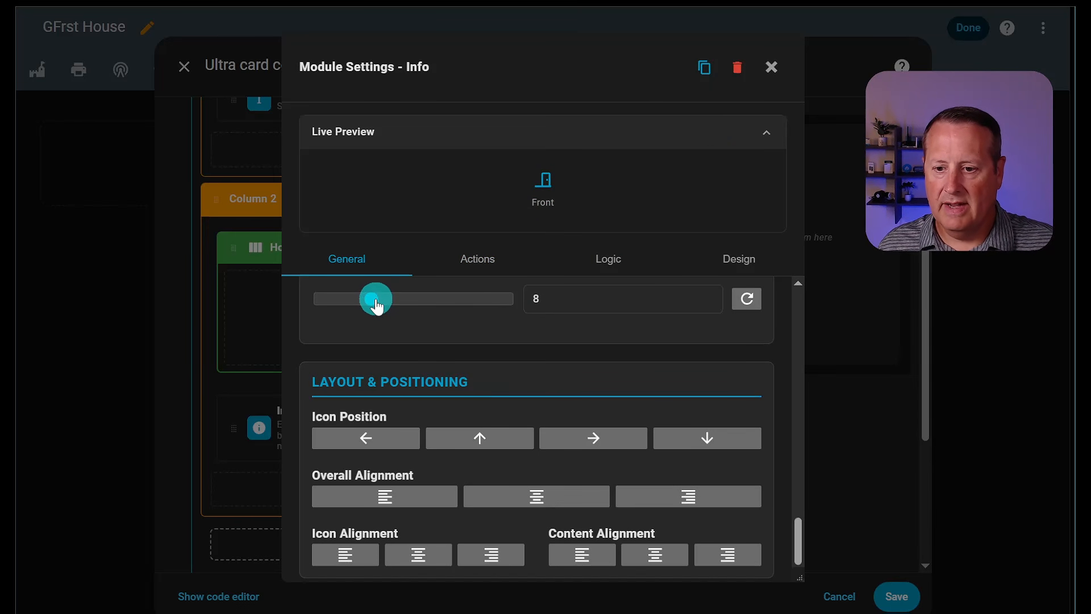
- Try adjusting the Info module's icon gap and an icon size of 32, resetting each to its default
{"action": "mouse_move", "coordinate": [372, 299]}
{"action": "left_mouse_down"}
{"action": "mouse_move", "coordinate": [393, 303]}
{"action": "mouse_move", "coordinate": [364, 300]}
{"action": "left_mouse_up"}
{"action": "left_click", "coordinate": [751, 305]}
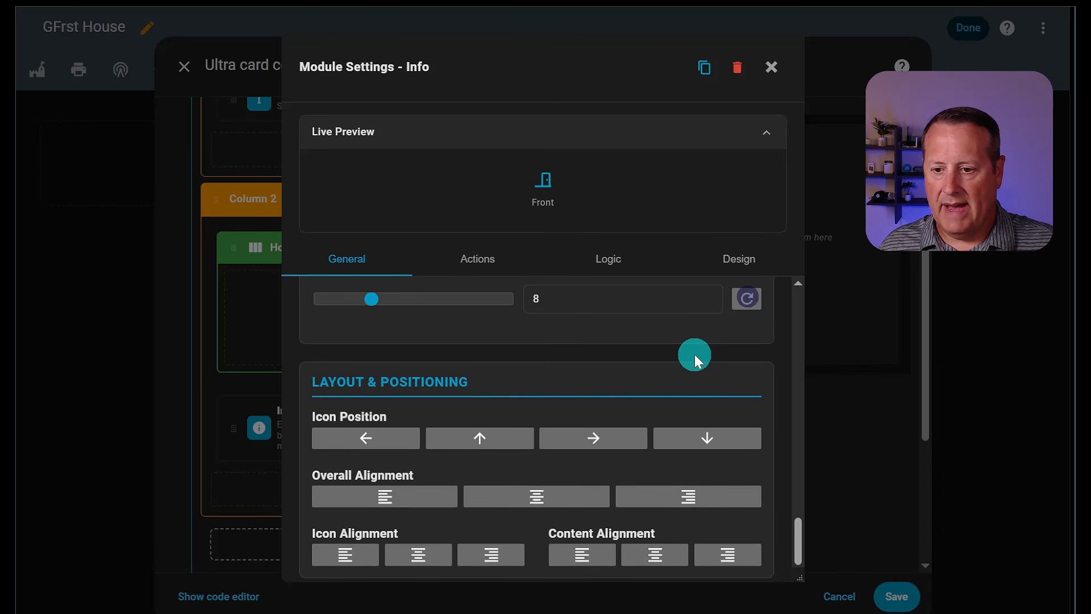
{"action": "scroll", "coordinate": [602, 412], "scroll_direction": "up", "scroll_amount": 3}
{"action": "scroll", "coordinate": [371, 463], "scroll_direction": "up", "scroll_amount": 3}
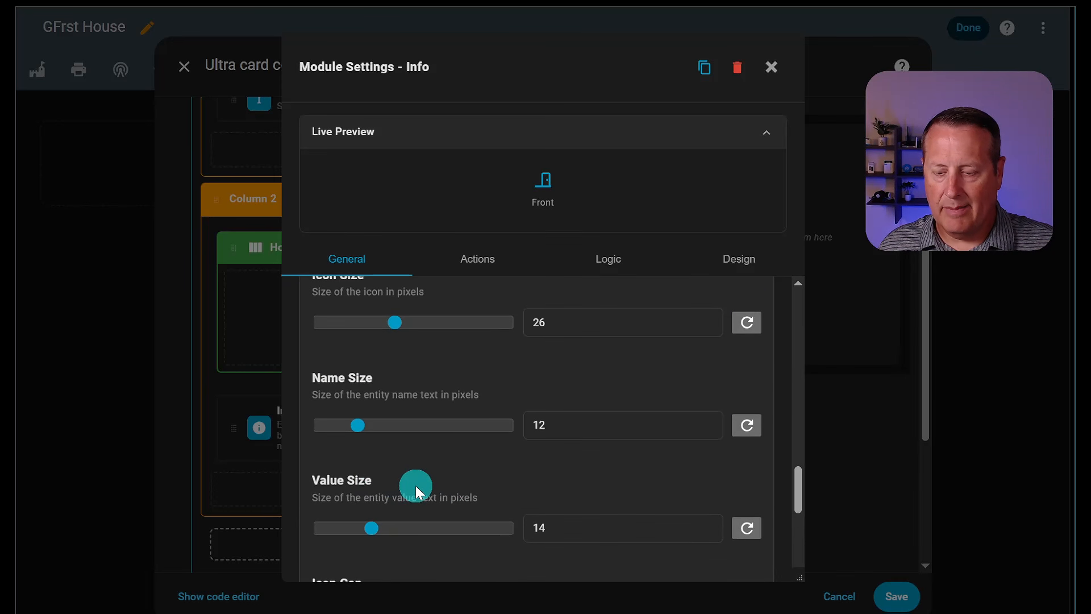
{"action": "scroll", "coordinate": [415, 485], "scroll_direction": "up", "scroll_amount": 3}
{"action": "left_click", "coordinate": [393, 488]}
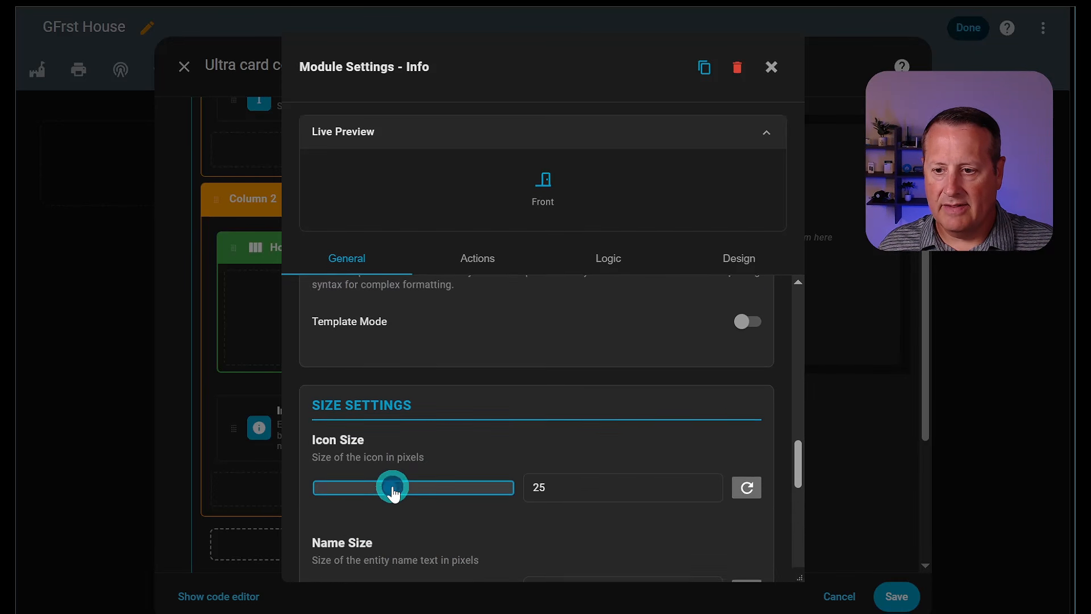
{"action": "left_click_drag", "start_coordinate": [394, 492], "coordinate": [427, 500]}
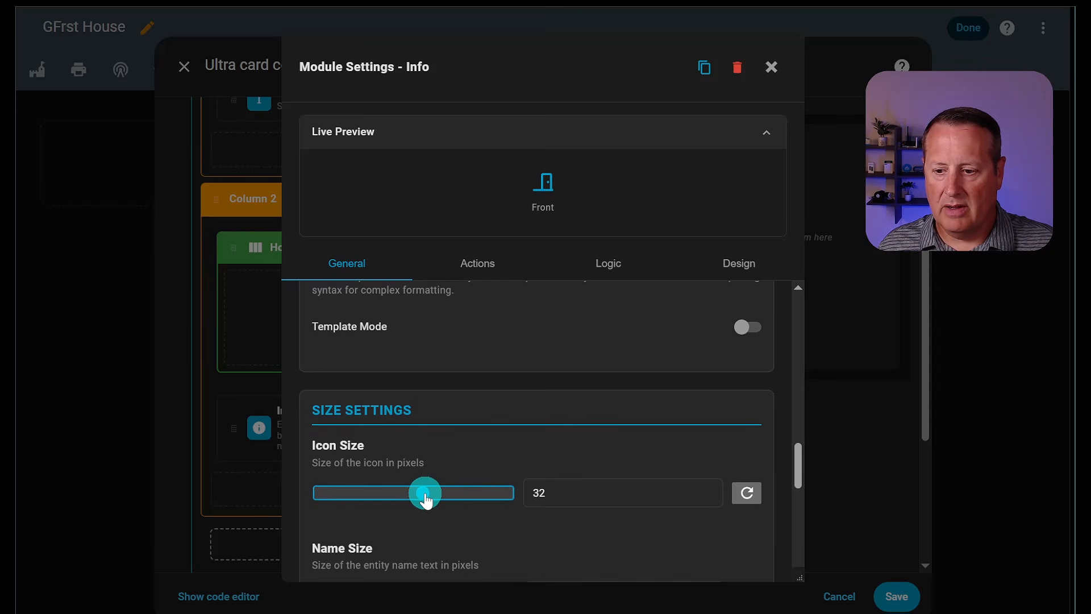
{"action": "left_click", "coordinate": [746, 492]}
- Try a name size of 19 on the Info module and reset it to the default
{"action": "scroll", "coordinate": [619, 462], "scroll_direction": "down", "scroll_amount": 3}
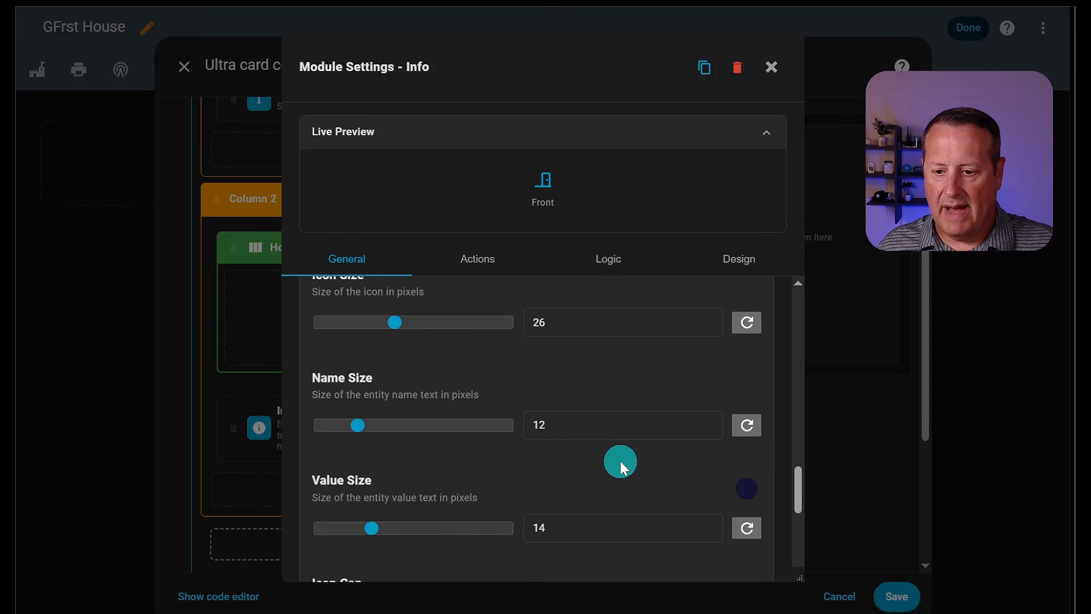
{"action": "left_click_drag", "start_coordinate": [360, 438], "coordinate": [409, 436]}
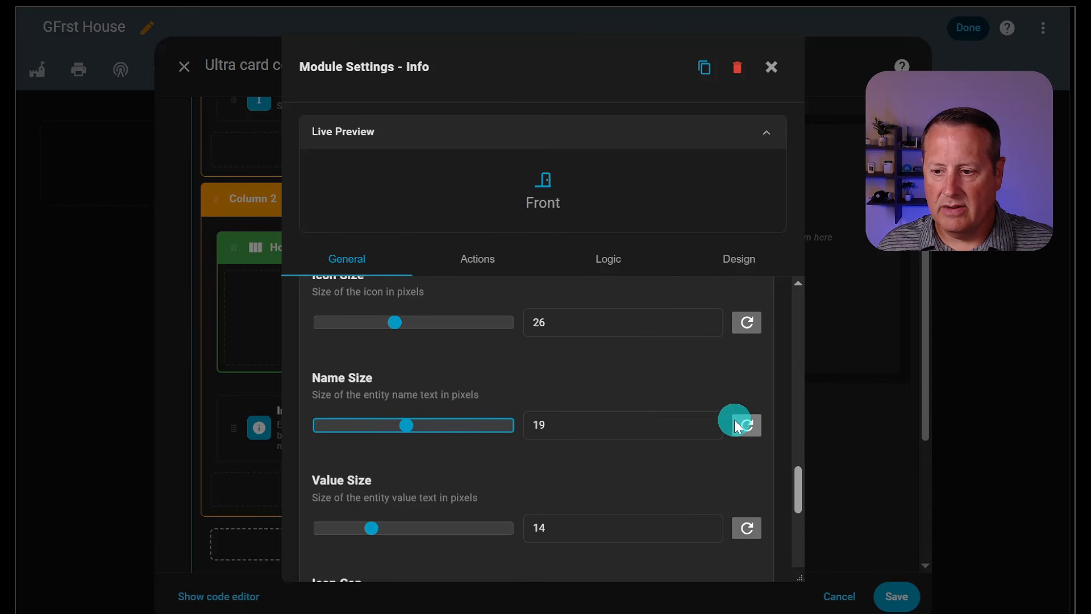
{"action": "left_click", "coordinate": [750, 423]}
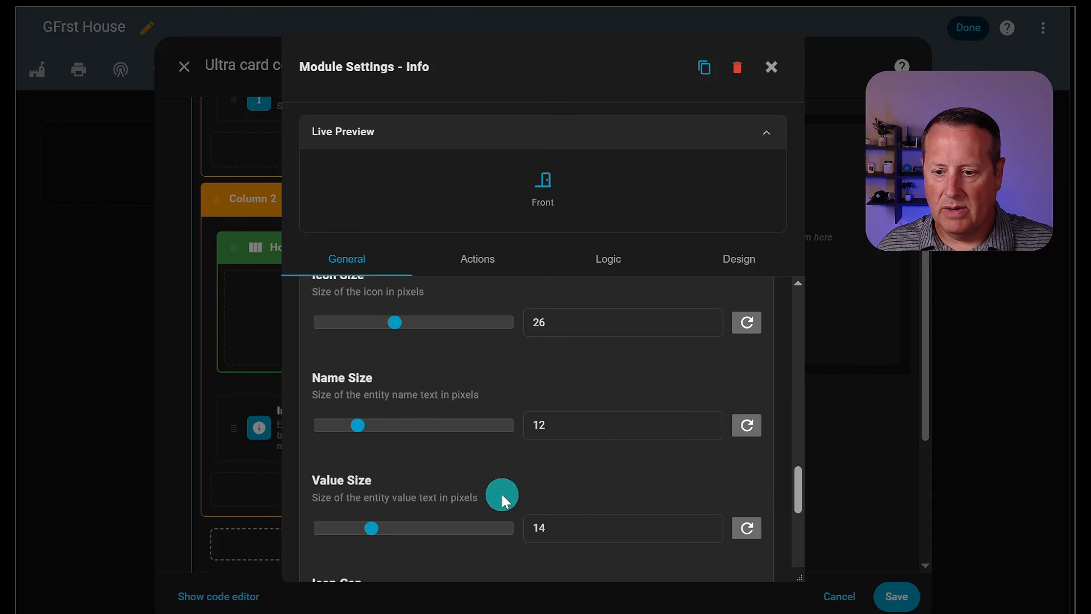
- Try icon gaps of 32 and 20 on the Info module, resetting the gap to its default after each
{"action": "scroll", "coordinate": [503, 495], "scroll_direction": "down", "scroll_amount": 3}
{"action": "left_click_drag", "start_coordinate": [368, 465], "coordinate": [498, 480]}
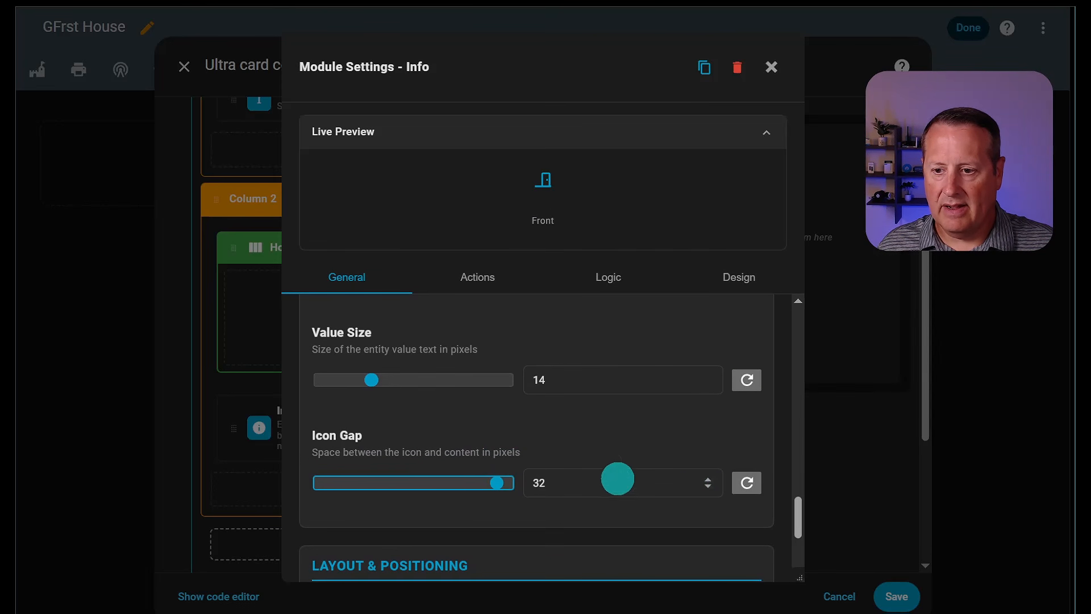
{"action": "left_click", "coordinate": [748, 482]}
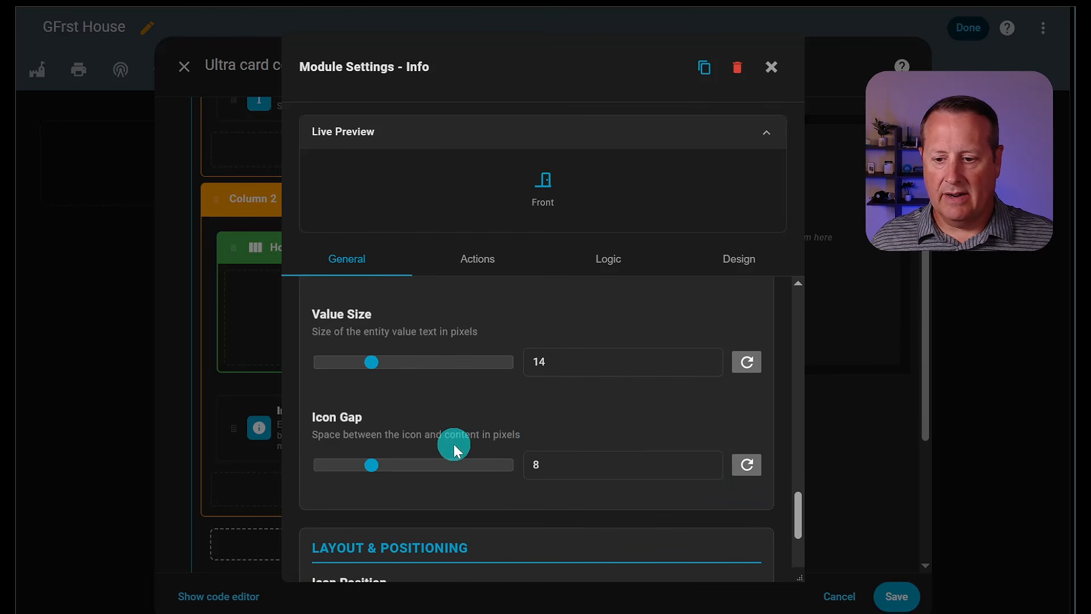
{"action": "left_click_drag", "start_coordinate": [370, 465], "coordinate": [434, 464]}
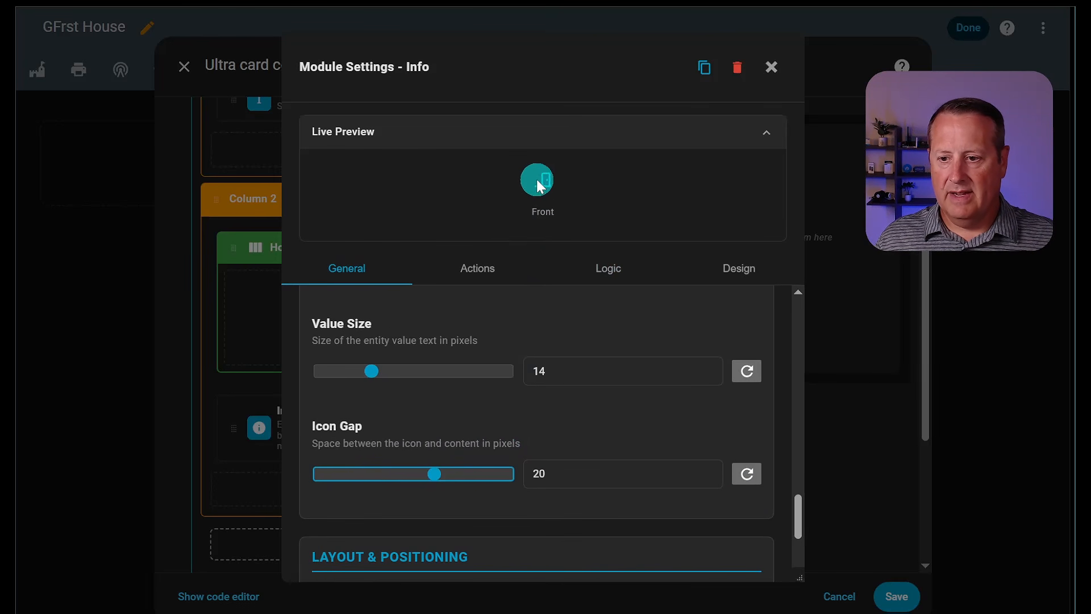
{"action": "left_click", "coordinate": [746, 473]}
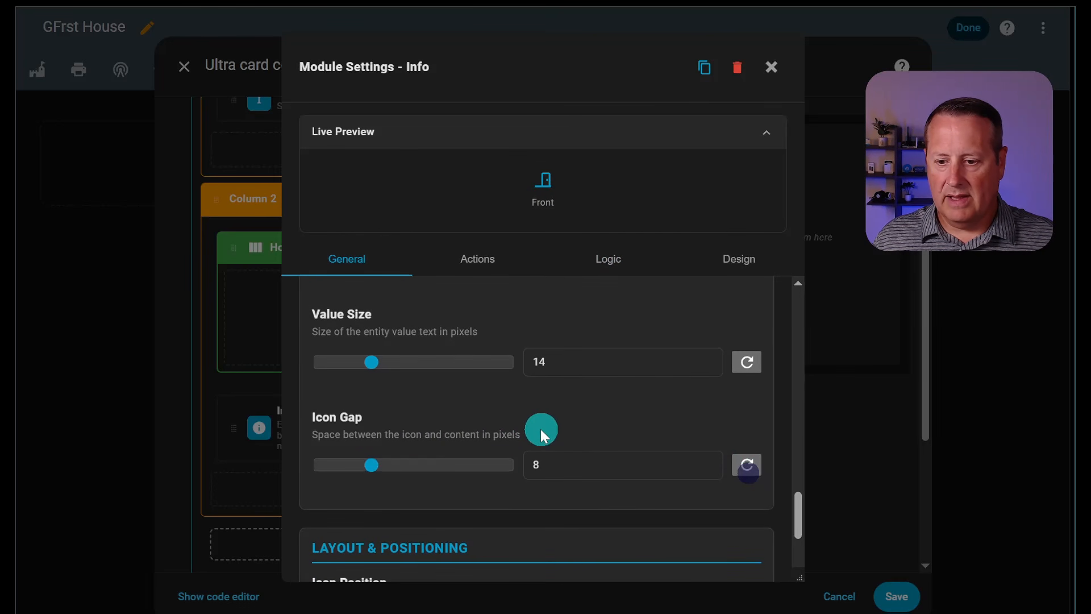
- Examine the tap, hold and double-tap action options available for the Info module
{"action": "scroll", "coordinate": [540, 428], "scroll_direction": "down", "scroll_amount": 3}
{"action": "scroll", "coordinate": [447, 414], "scroll_direction": "up", "scroll_amount": 8}
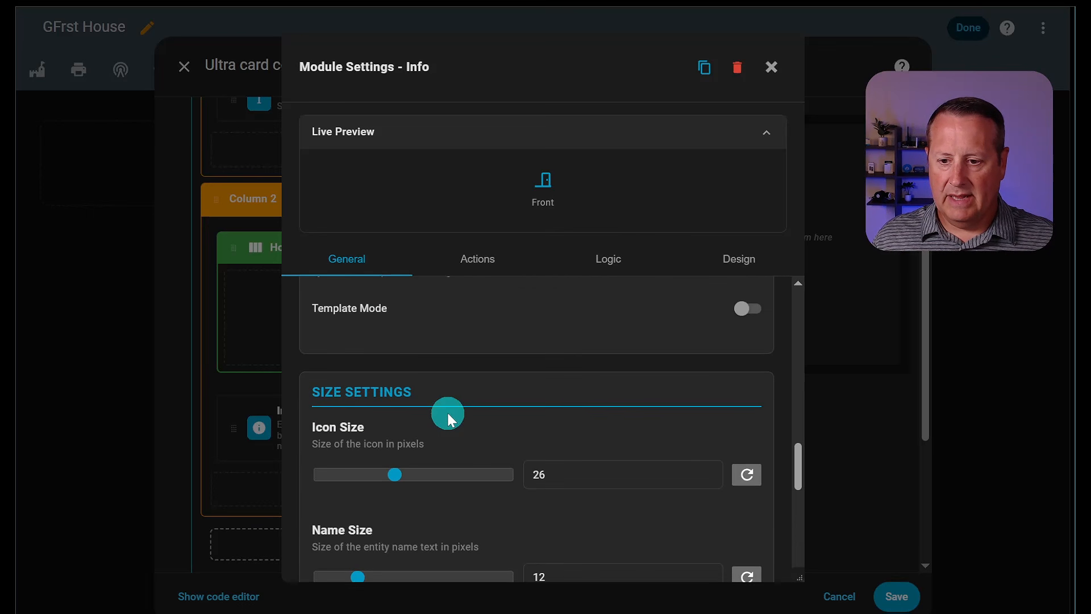
{"action": "scroll", "coordinate": [448, 418], "scroll_direction": "up", "scroll_amount": 6}
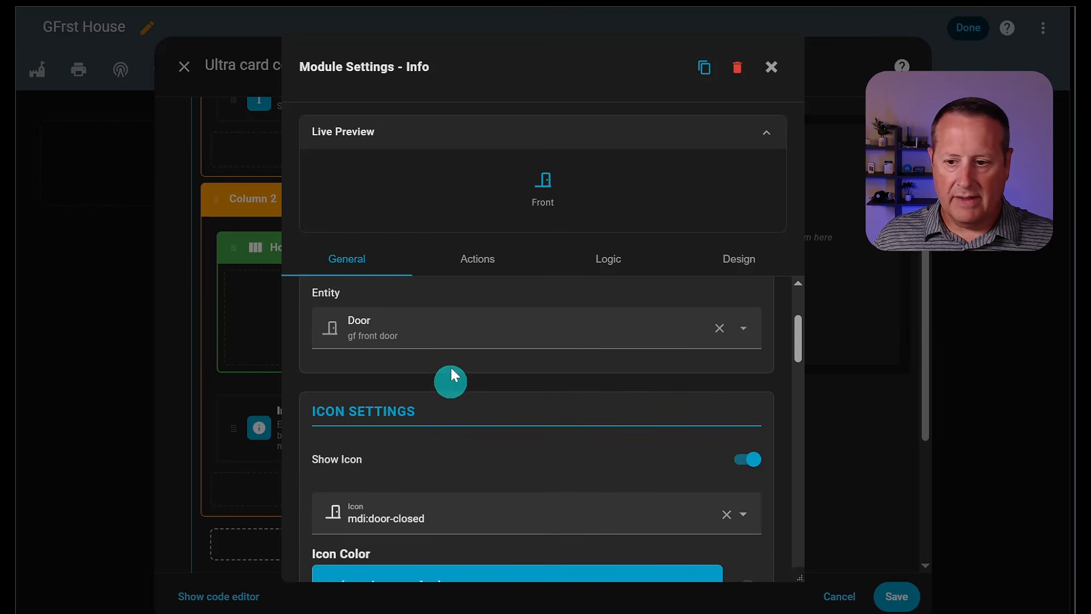
{"action": "left_click", "coordinate": [480, 266]}
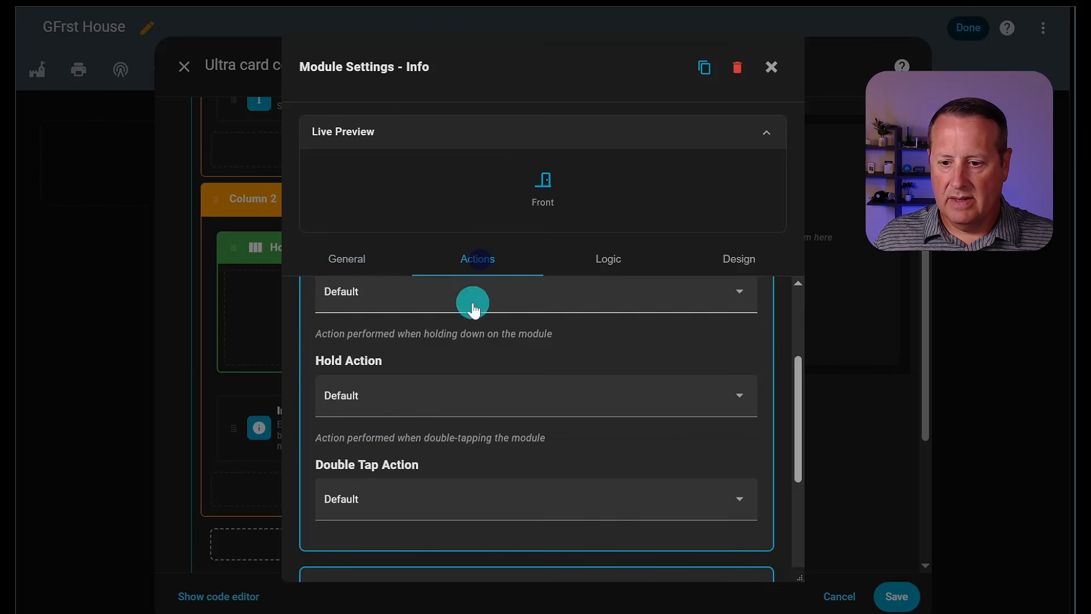
{"action": "scroll", "coordinate": [458, 370], "scroll_direction": "up", "scroll_amount": 4}
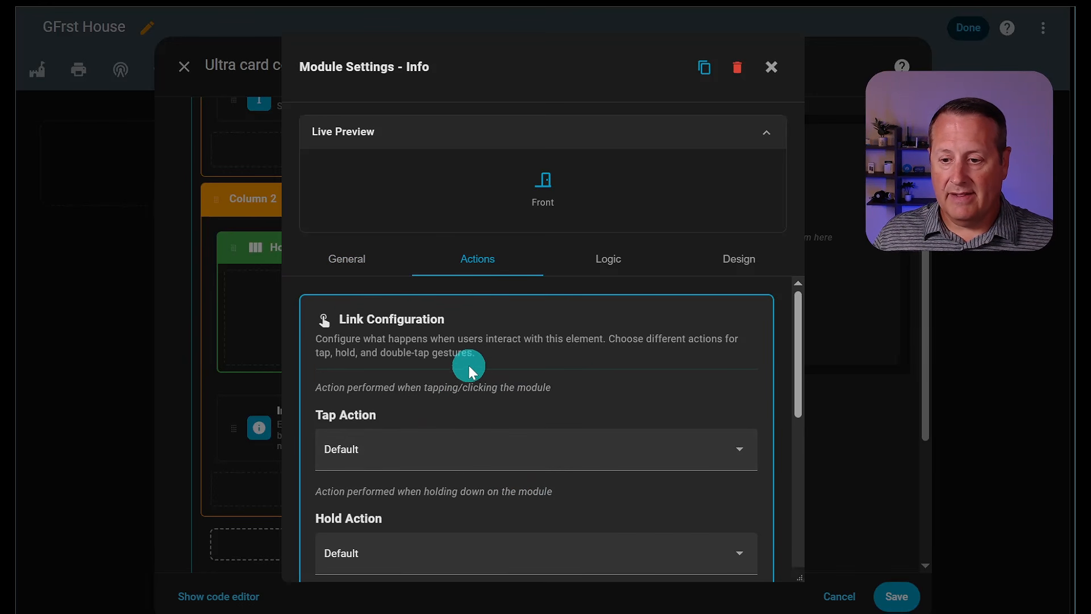
{"action": "scroll", "coordinate": [469, 367], "scroll_direction": "down", "scroll_amount": 3}
{"action": "scroll", "coordinate": [506, 485], "scroll_direction": "up", "scroll_amount": 3}
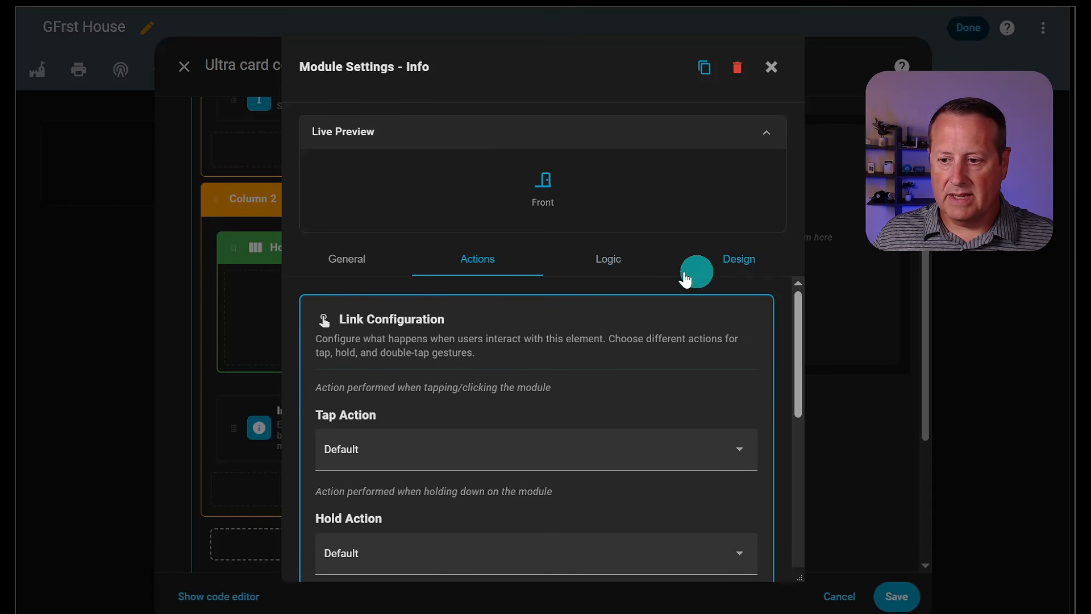
- Return to the Info module's general settings and review its icon, name and state options
{"action": "left_click", "coordinate": [343, 261]}
{"action": "scroll", "coordinate": [494, 431], "scroll_direction": "down", "scroll_amount": 5}
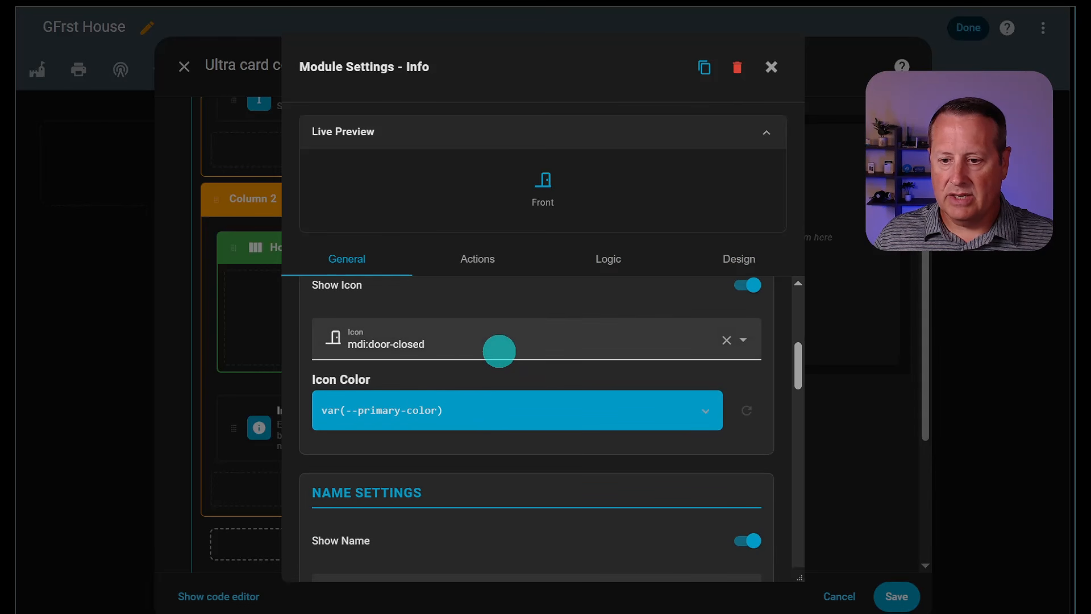
{"action": "scroll", "coordinate": [499, 349], "scroll_direction": "down", "scroll_amount": 3}
{"action": "scroll", "coordinate": [521, 430], "scroll_direction": "down", "scroll_amount": 3}
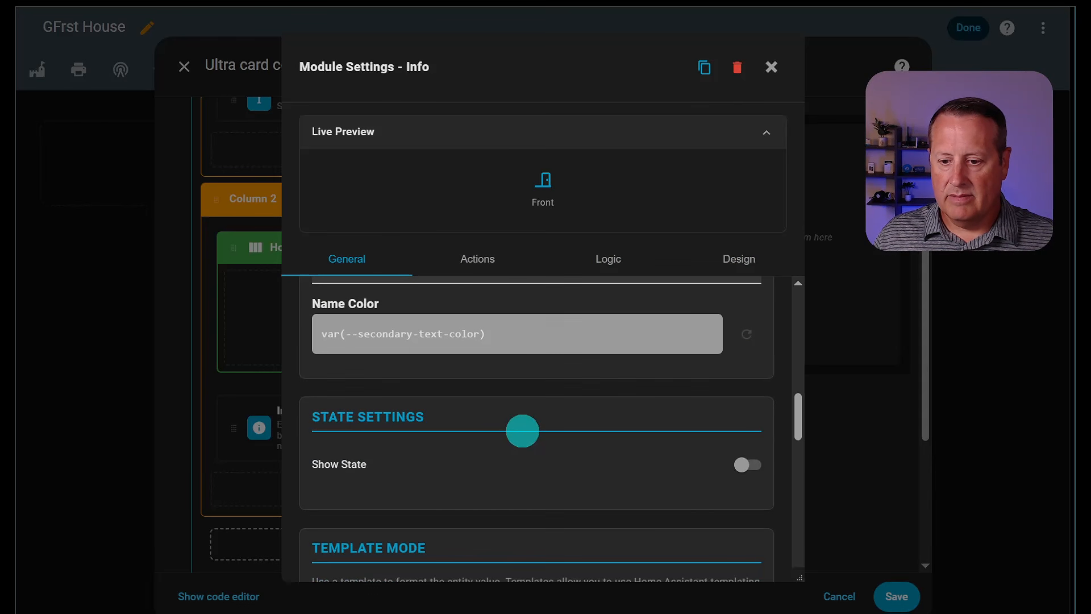
{"action": "scroll", "coordinate": [523, 431], "scroll_direction": "up", "scroll_amount": 3}
{"action": "scroll", "coordinate": [523, 431], "scroll_direction": "up", "scroll_amount": 3}
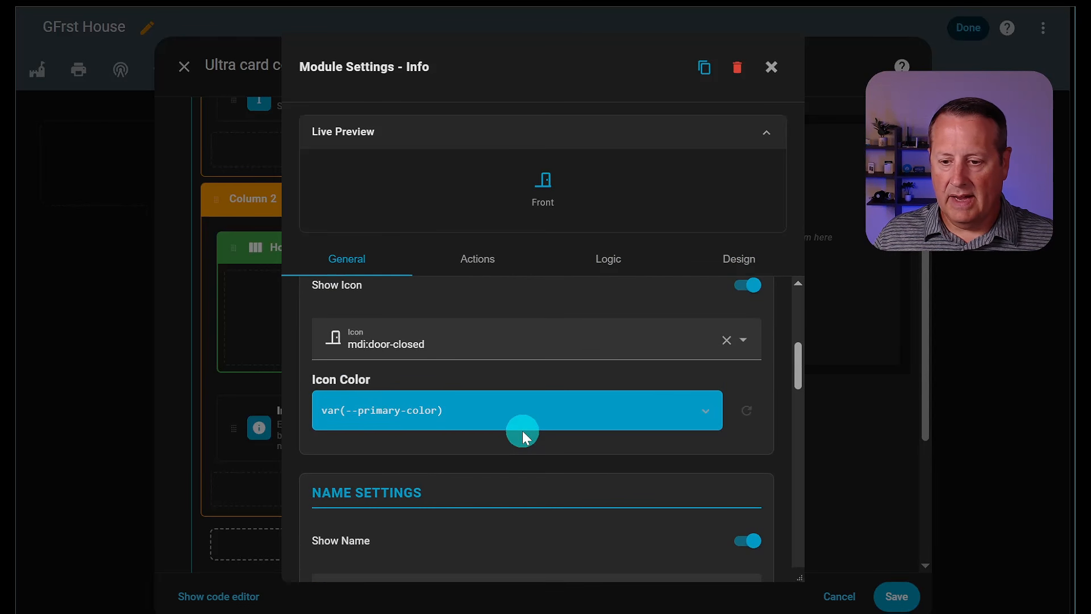
{"action": "scroll", "coordinate": [523, 430], "scroll_direction": "down", "scroll_amount": 3}
{"action": "scroll", "coordinate": [523, 431], "scroll_direction": "down", "scroll_amount": 6}
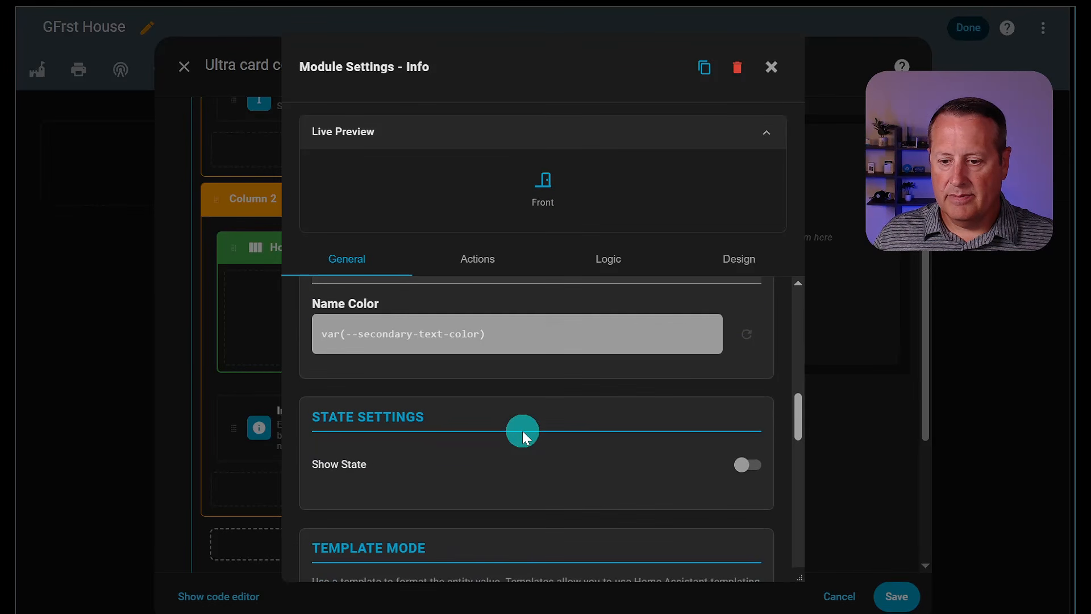
{"action": "scroll", "coordinate": [523, 431], "scroll_direction": "up", "scroll_amount": 3}
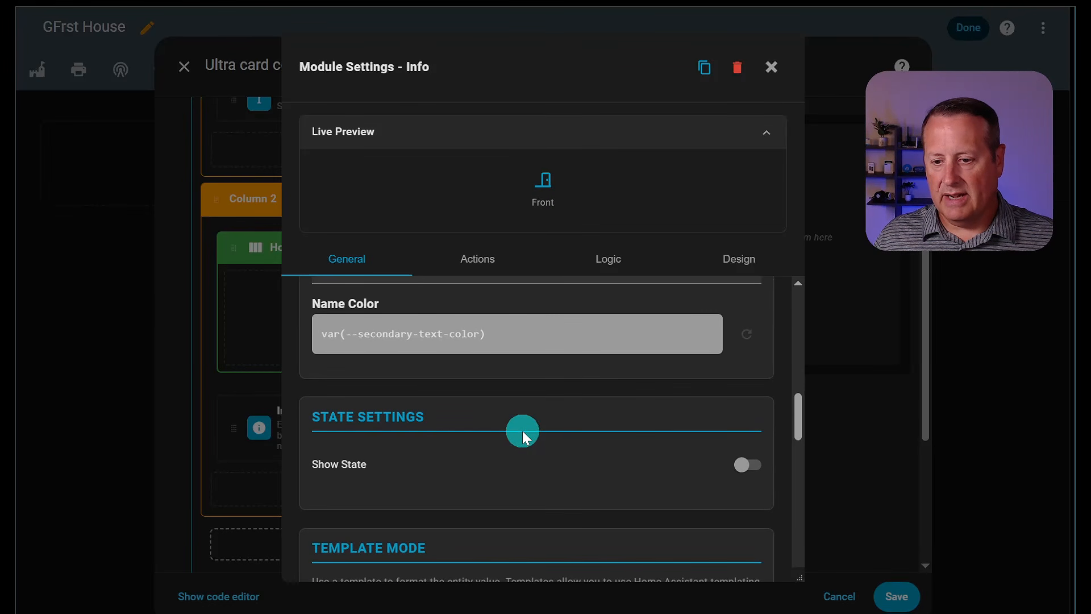
{"action": "scroll", "coordinate": [522, 430], "scroll_direction": "up", "scroll_amount": 5}
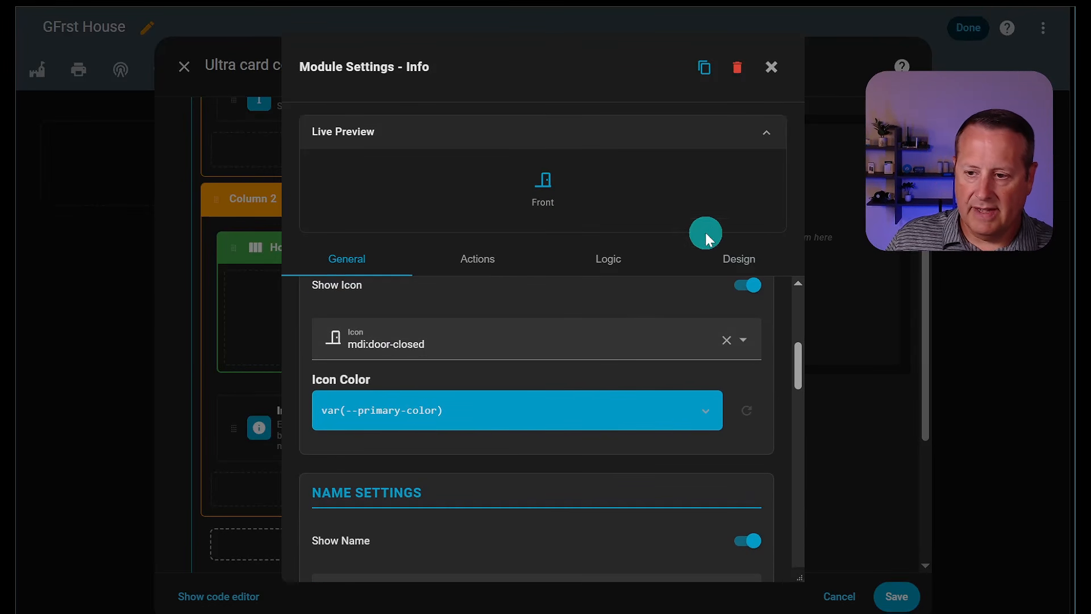
- Close the Info module's settings and move the module into the Horizontal Layout in Column 2
{"action": "left_click", "coordinate": [771, 67]}
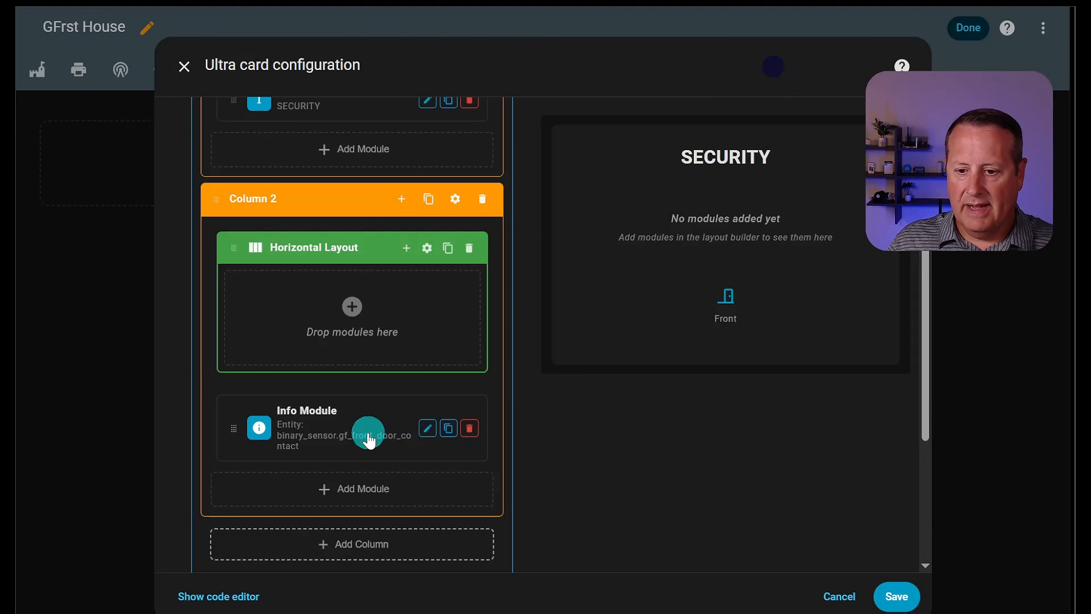
{"action": "left_click_drag", "start_coordinate": [327, 420], "coordinate": [325, 297]}
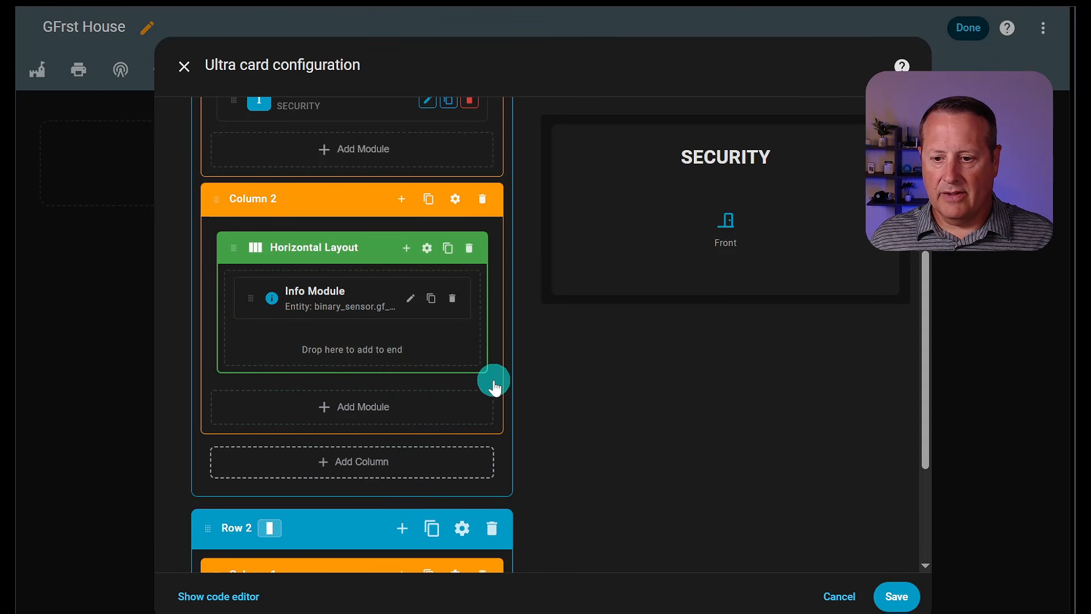
- Add an Icons module below the Horizontal Layout in Column 2 and set its entity to lock.front_door_lock_js
{"action": "left_click", "coordinate": [373, 415]}
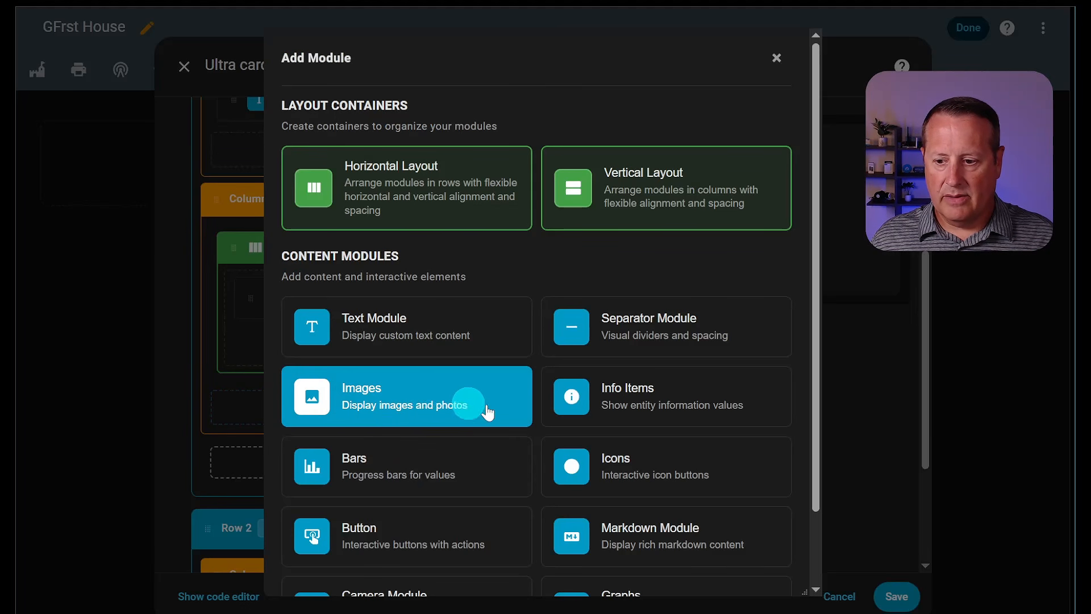
{"action": "left_click", "coordinate": [625, 469]}
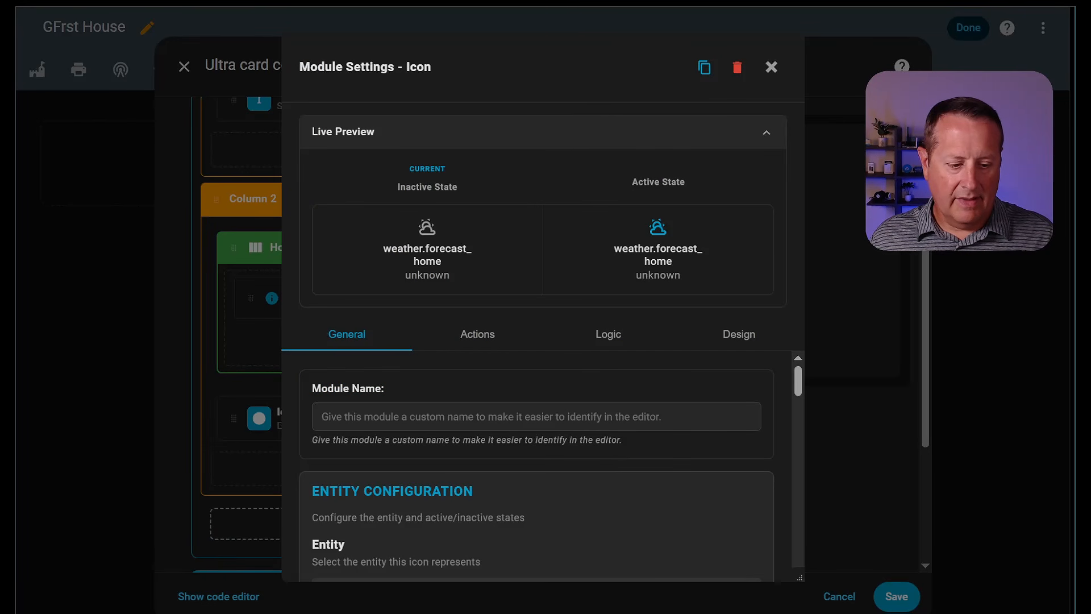
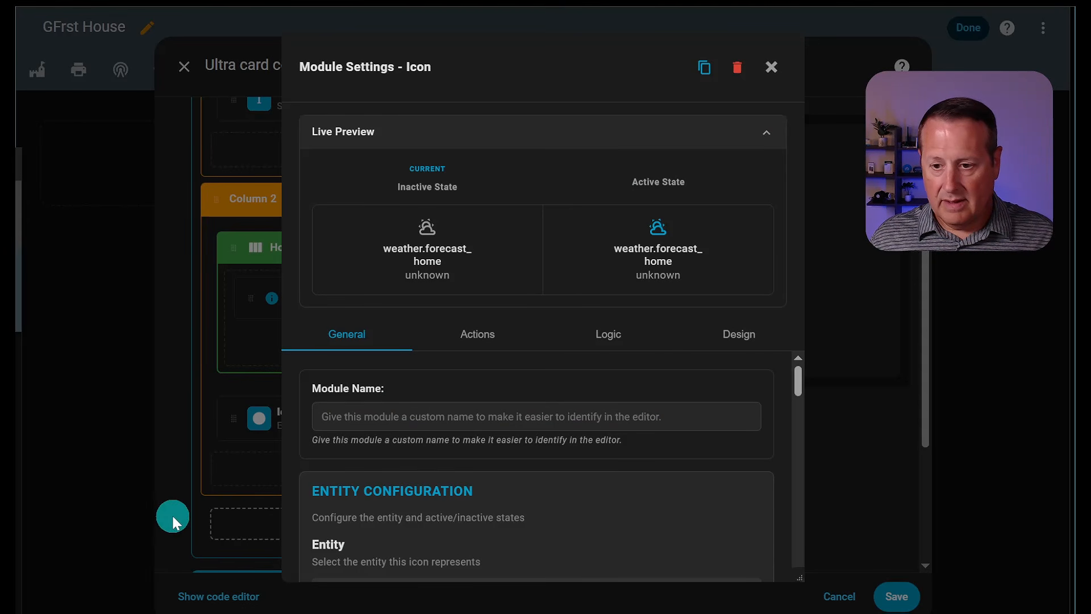
{"action": "scroll", "coordinate": [409, 421], "scroll_direction": "down", "scroll_amount": 3}
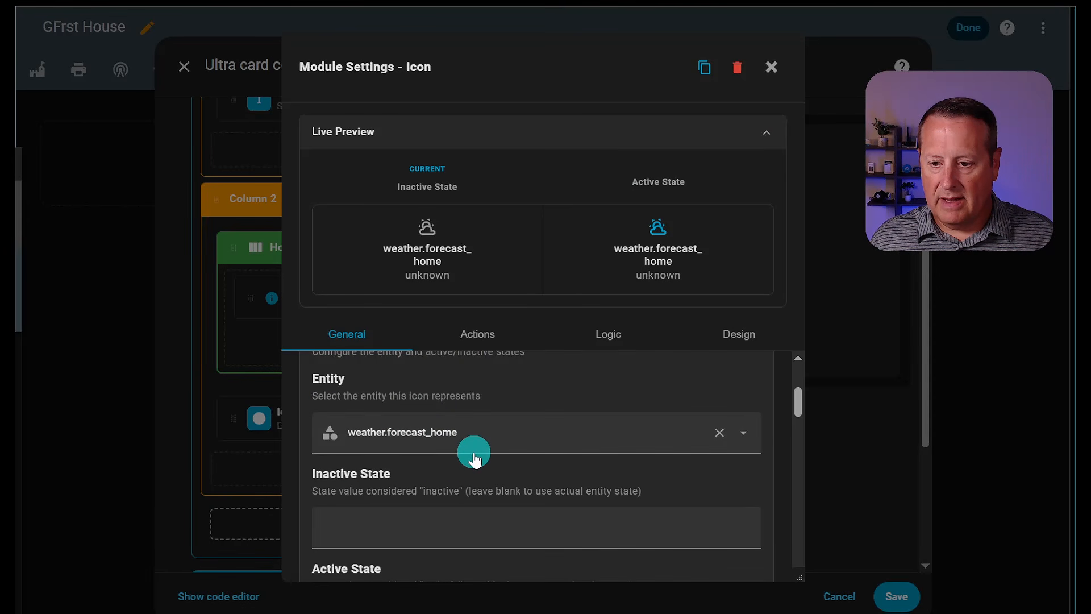
{"action": "left_click", "coordinate": [334, 435]}
{"action": "left_click", "coordinate": [370, 433]}
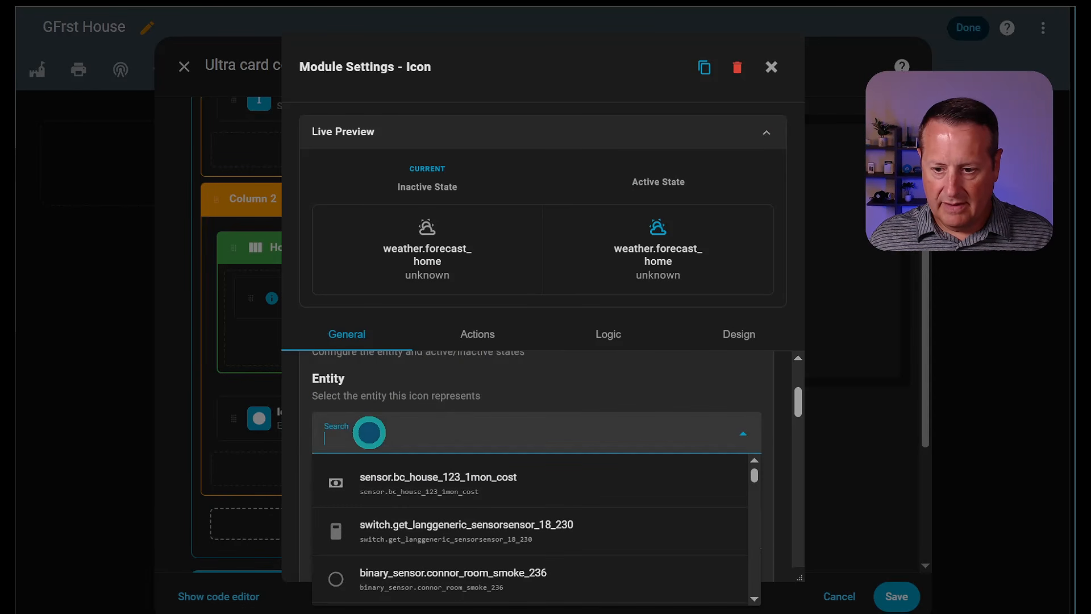
{"action": "type", "text": "entity: lock.front_door_lock_js"}
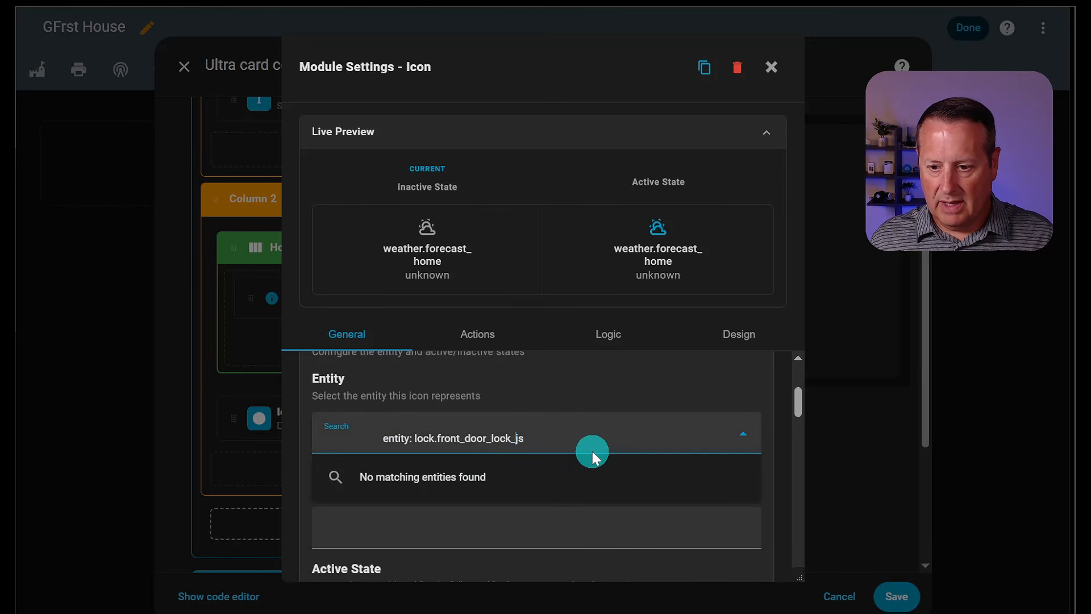
{"action": "key", "text": "BackSpace"}
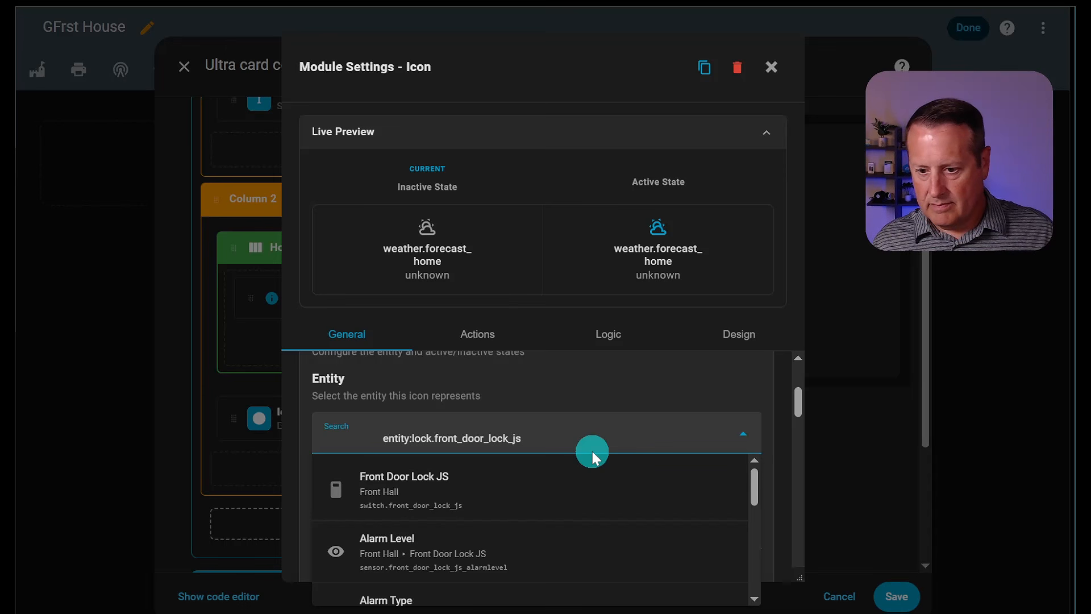
{"action": "key", "text": "BackSpace"}
{"action": "key", "text": "BackSpace"}
{"action": "key", "text": "BackSpace"}
{"action": "key", "text": "BackSpace"}
{"action": "key", "text": "BackSpace"}
{"action": "key", "text": "BackSpace"}
{"action": "key", "text": "BackSpace"}
{"action": "left_click", "coordinate": [536, 448]}
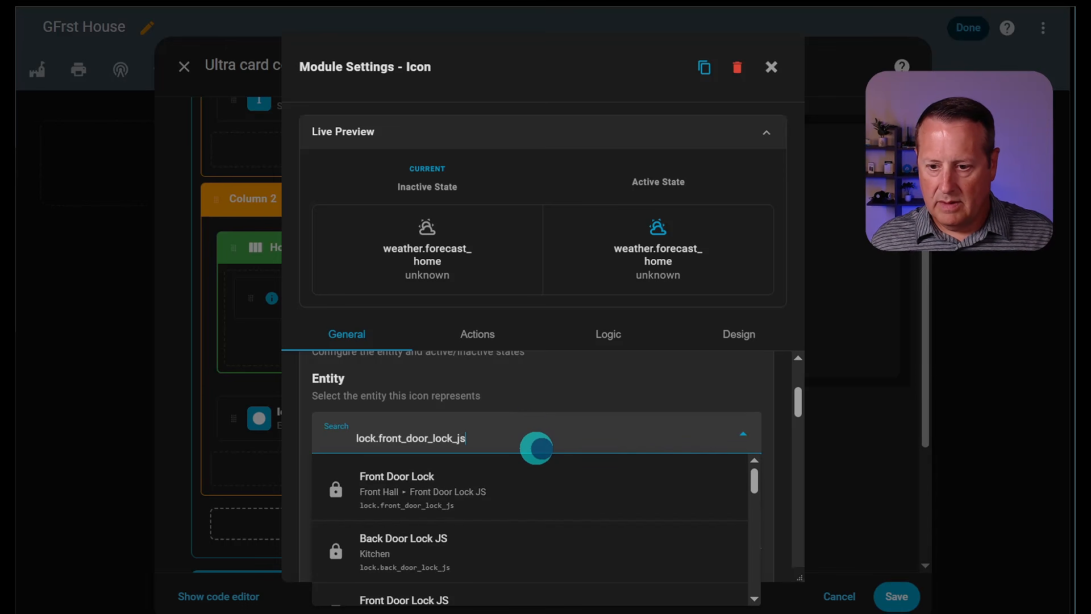
{"action": "left_click", "coordinate": [492, 477]}
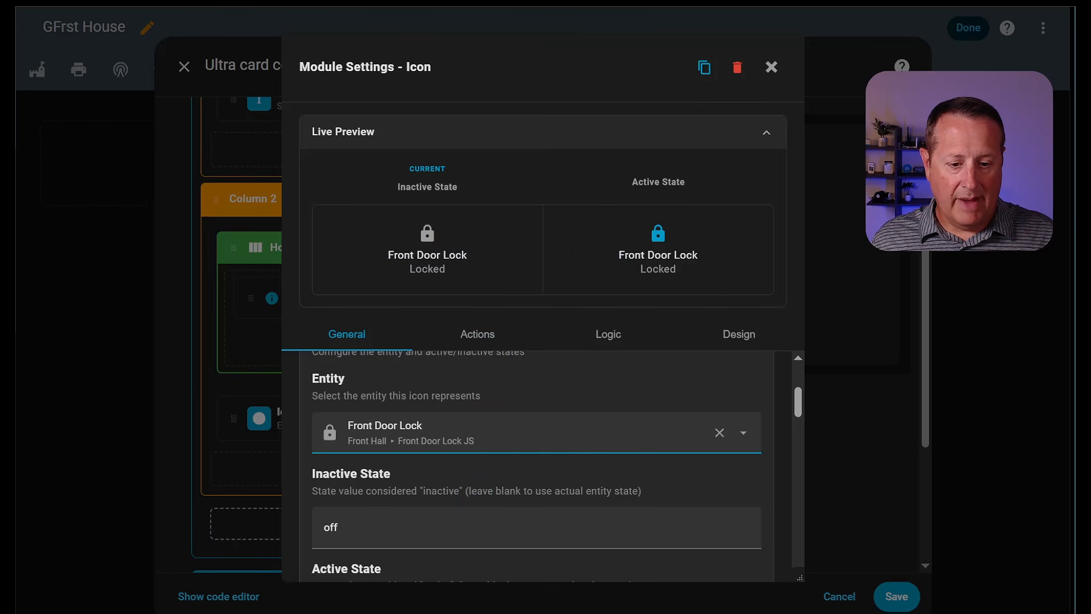
- Set the Icon module's inactive state to "locked" and its active state to "unlocked"
{"action": "key", "text": "alt+Tab"}
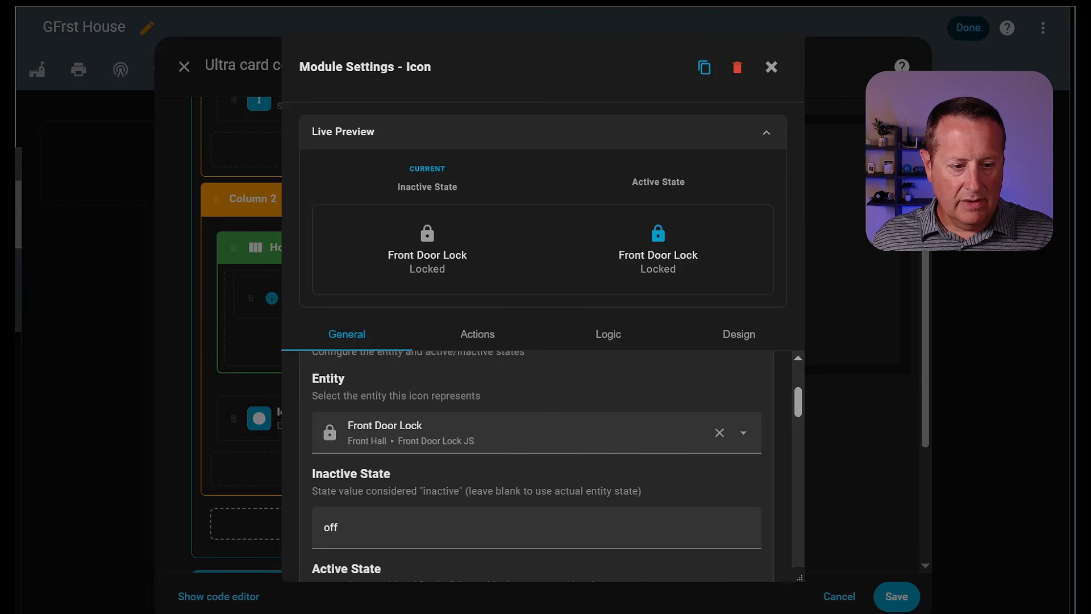
{"action": "scroll", "coordinate": [515, 495], "scroll_direction": "down", "scroll_amount": 3}
{"action": "scroll", "coordinate": [500, 463], "scroll_direction": "up", "scroll_amount": 3}
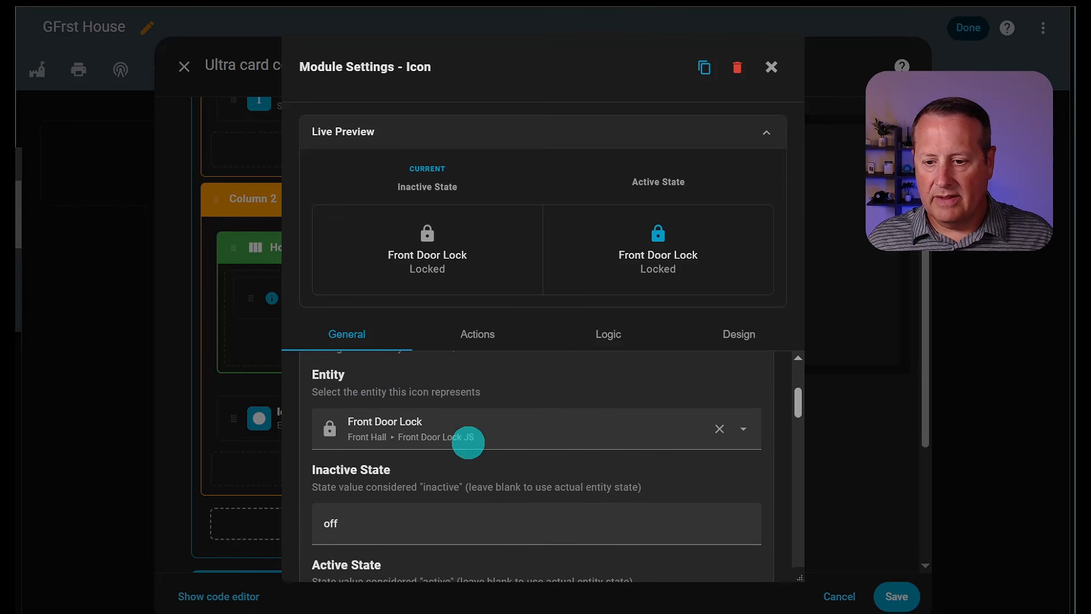
{"action": "left_click_drag", "start_coordinate": [409, 533], "coordinate": [280, 526]}
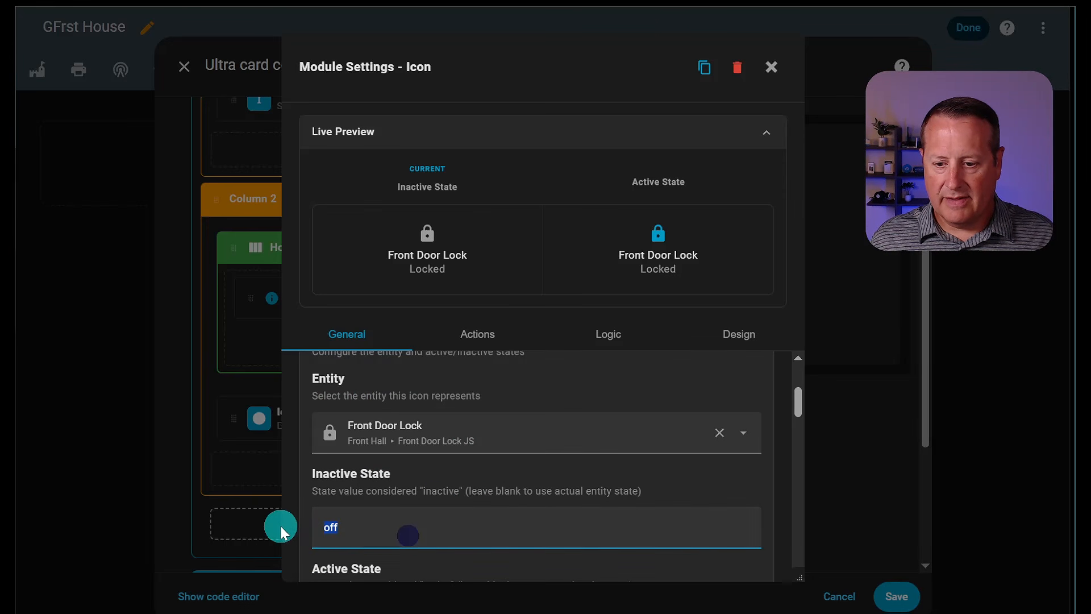
{"action": "type", "text": "locked"}
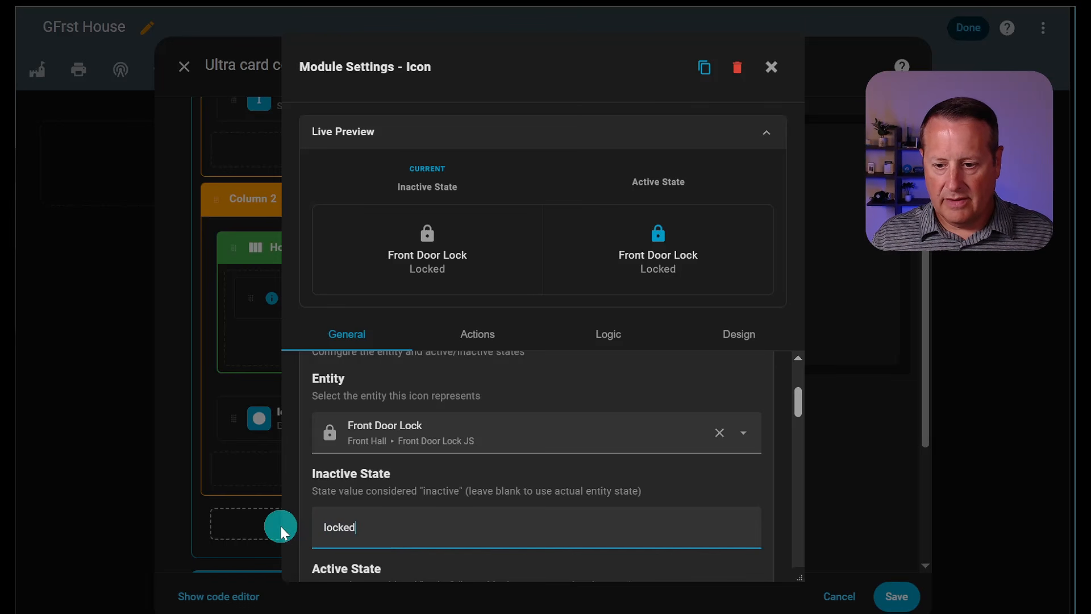
{"action": "scroll", "coordinate": [430, 460], "scroll_direction": "down", "scroll_amount": 3}
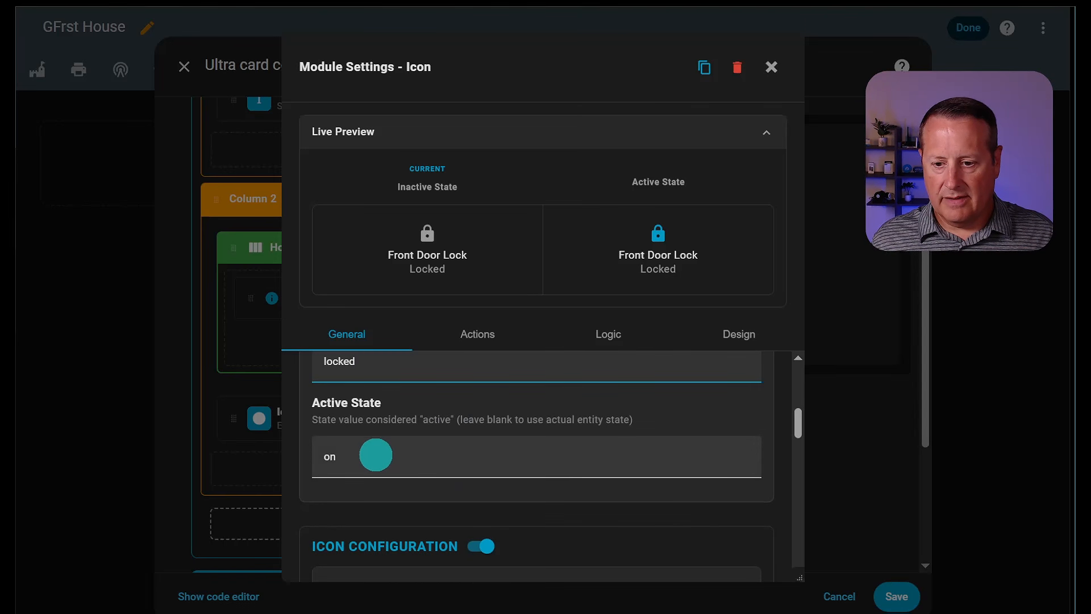
{"action": "left_click_drag", "start_coordinate": [375, 457], "coordinate": [270, 465]}
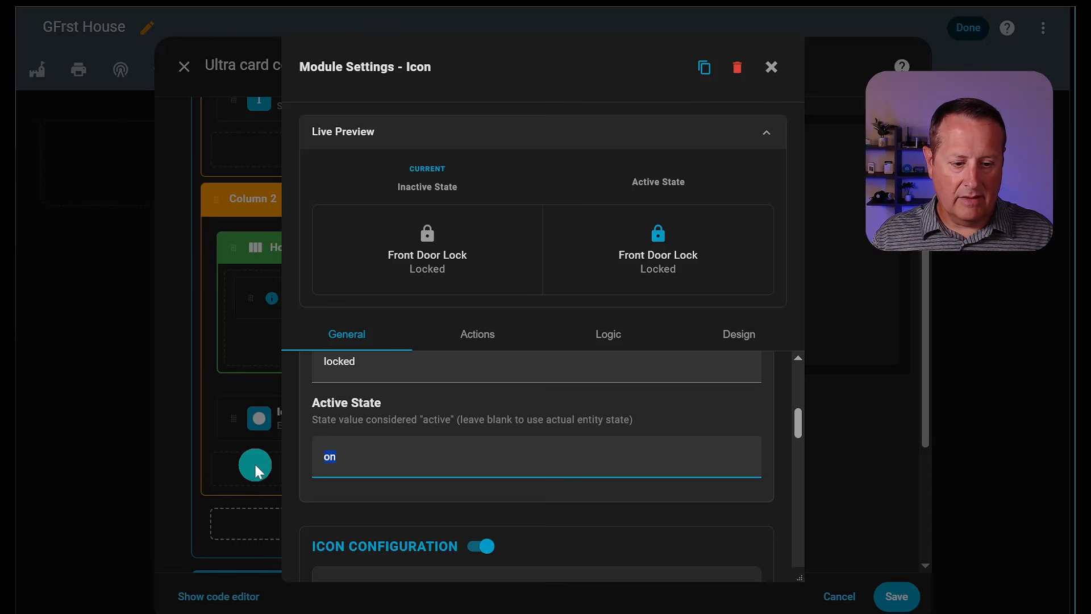
{"action": "type", "text": "unlock"}
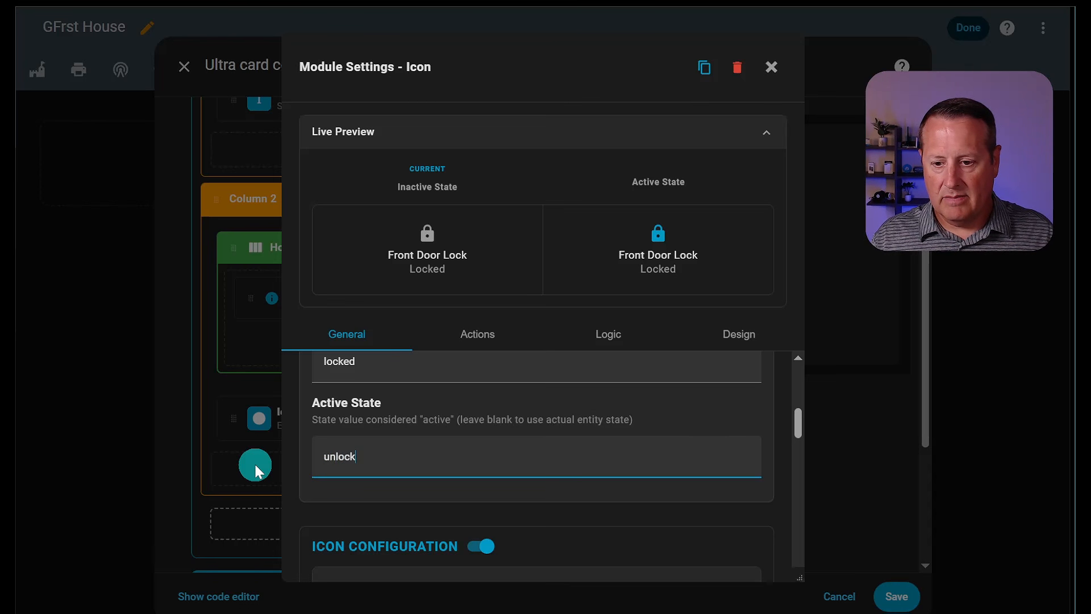
{"action": "type", "text": "ed"}
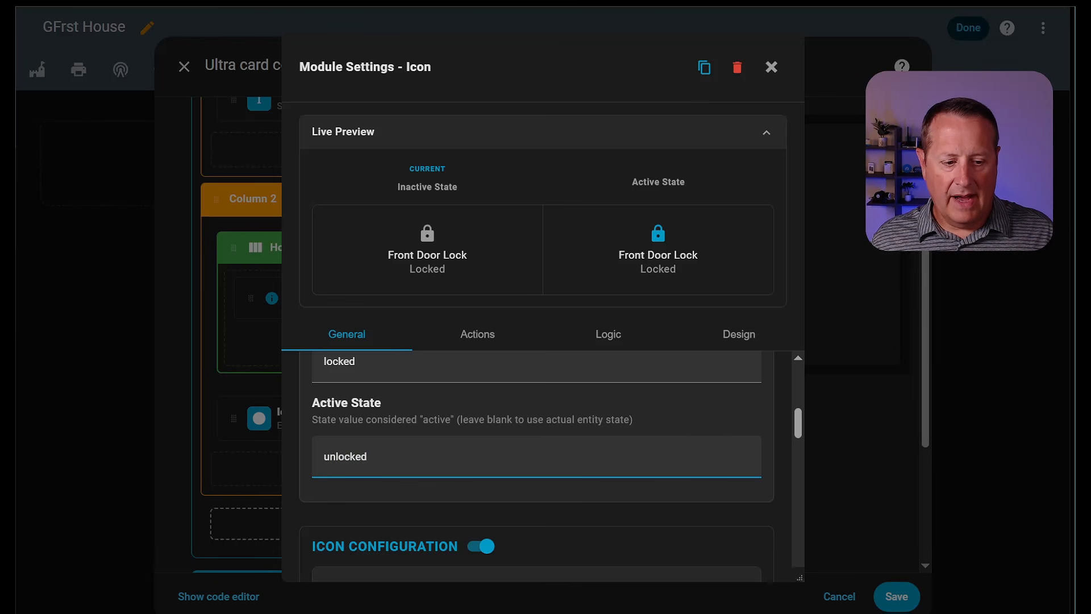
- Expand the inactive icon configuration and set the inactive icon color to green #00FF00
{"action": "scroll", "coordinate": [444, 425], "scroll_direction": "down", "scroll_amount": 3}
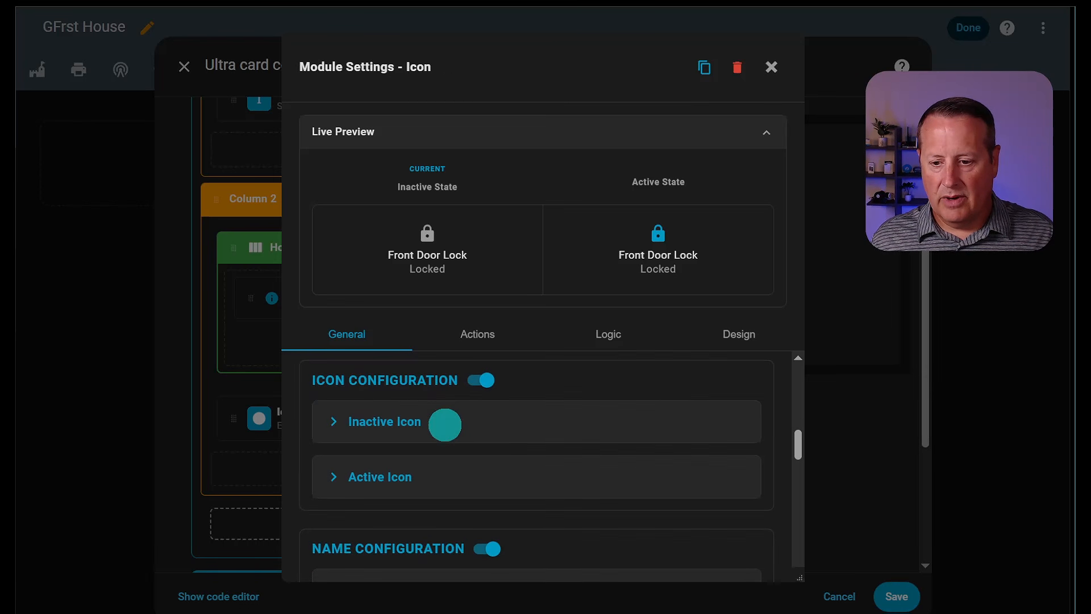
{"action": "left_click", "coordinate": [336, 429]}
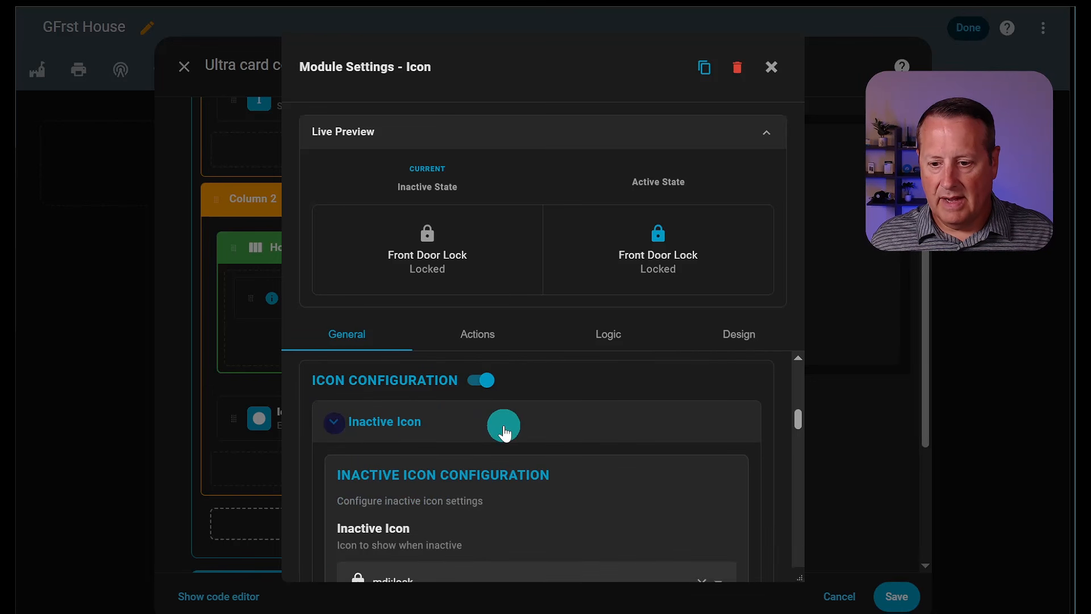
{"action": "scroll", "coordinate": [504, 426], "scroll_direction": "down", "scroll_amount": 3}
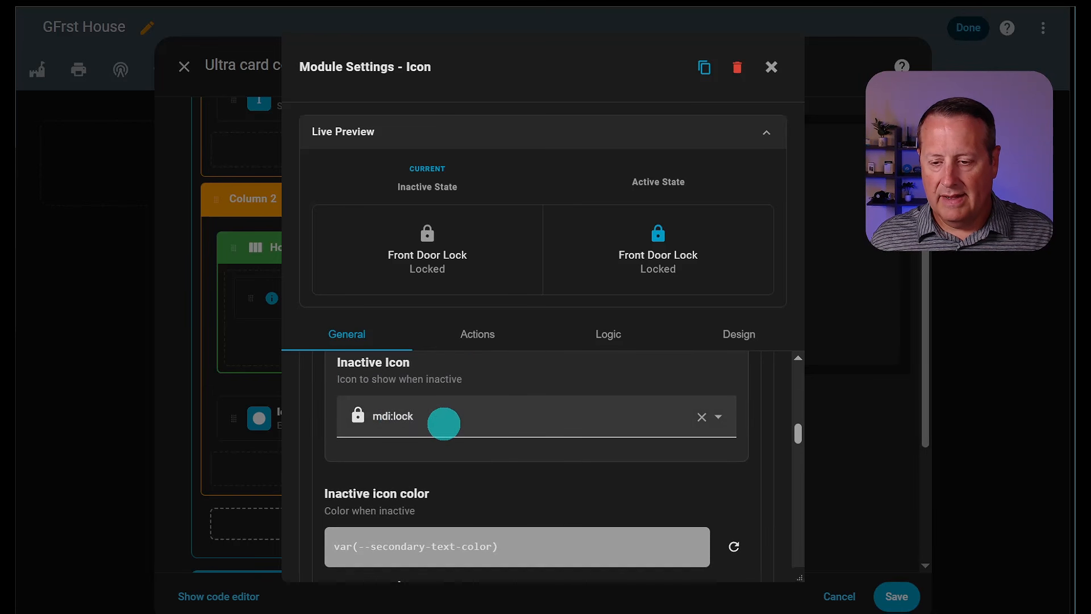
{"action": "scroll", "coordinate": [462, 487], "scroll_direction": "up", "scroll_amount": 3}
{"action": "scroll", "coordinate": [462, 489], "scroll_direction": "down", "scroll_amount": 3}
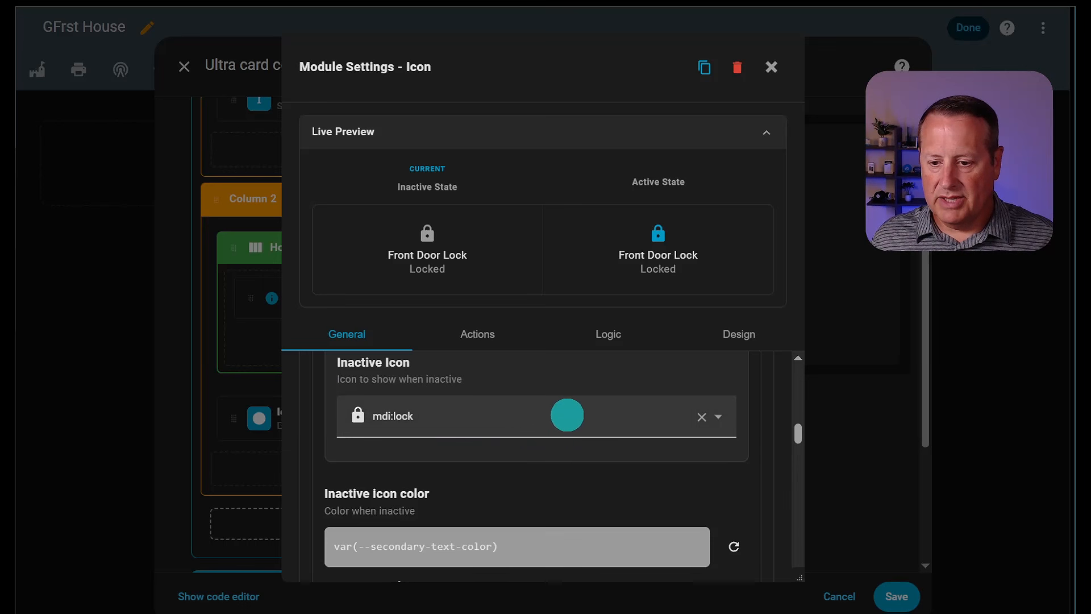
{"action": "left_click", "coordinate": [587, 537]}
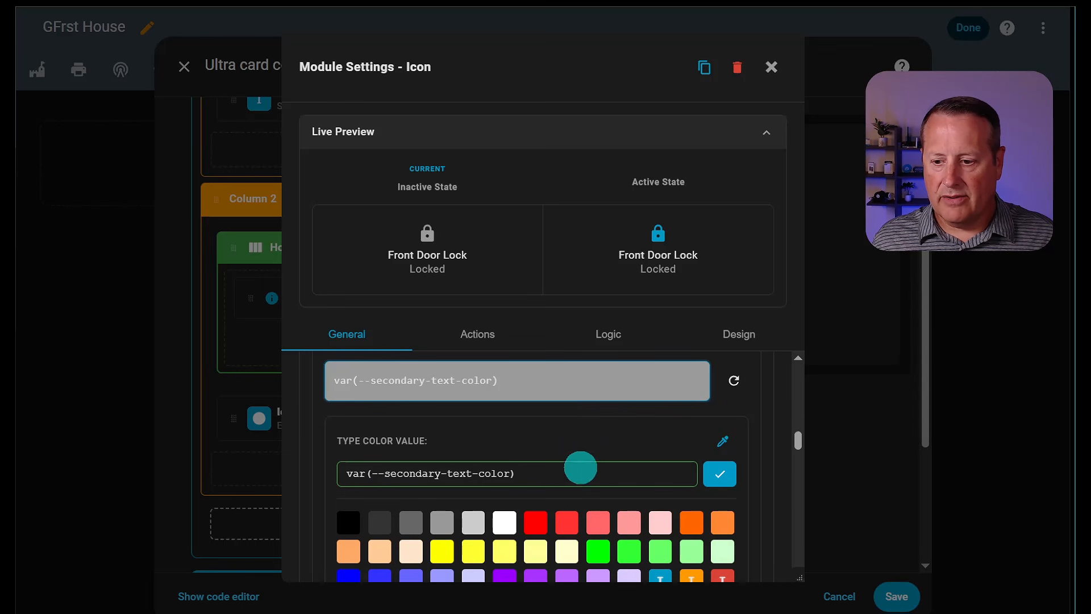
{"action": "left_click", "coordinate": [604, 548]}
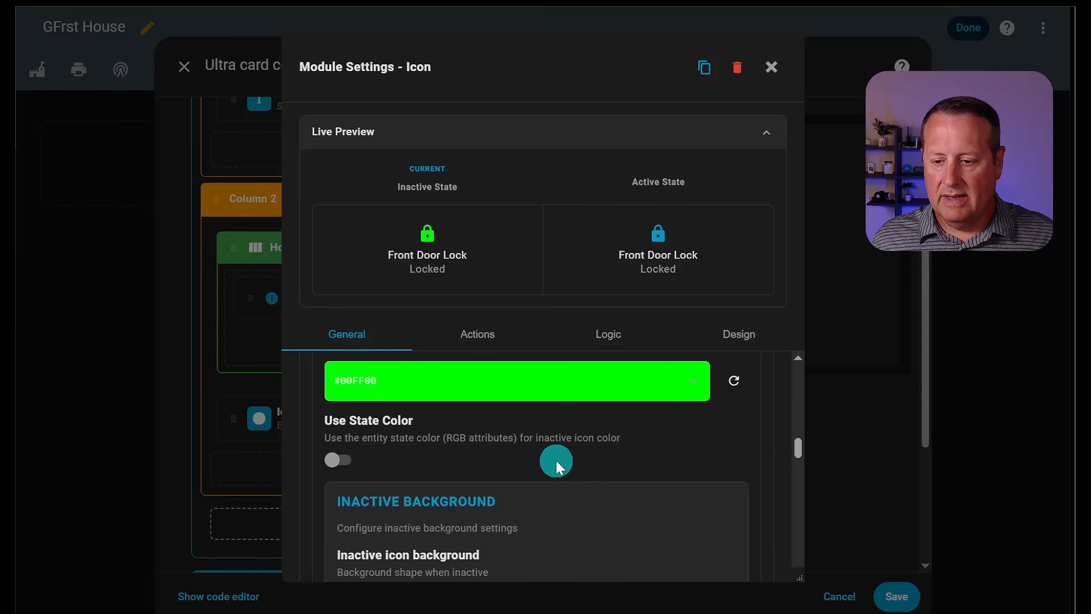
- Examine the inactive icon's background shape, background color and size options
{"action": "scroll", "coordinate": [556, 460], "scroll_direction": "down", "scroll_amount": 3}
{"action": "scroll", "coordinate": [553, 458], "scroll_direction": "up", "scroll_amount": 3}
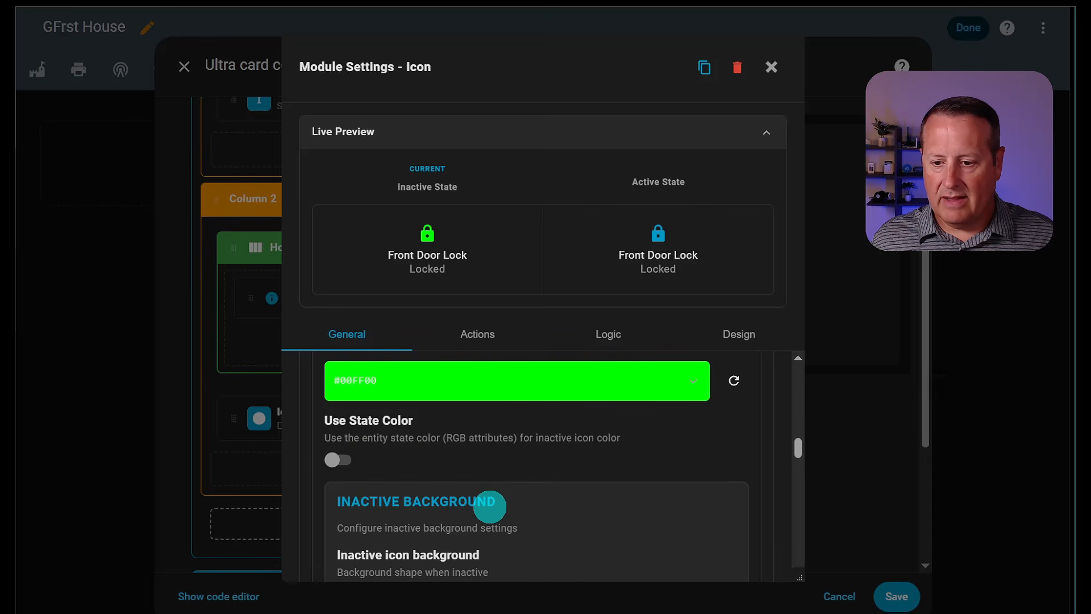
{"action": "scroll", "coordinate": [495, 518], "scroll_direction": "down", "scroll_amount": 3}
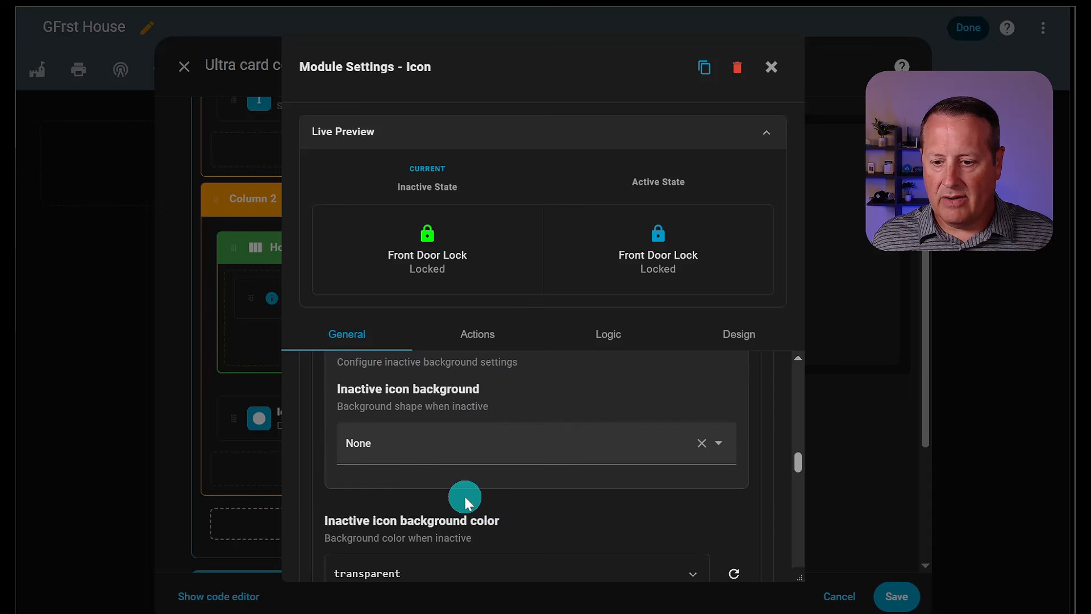
{"action": "left_click", "coordinate": [437, 460]}
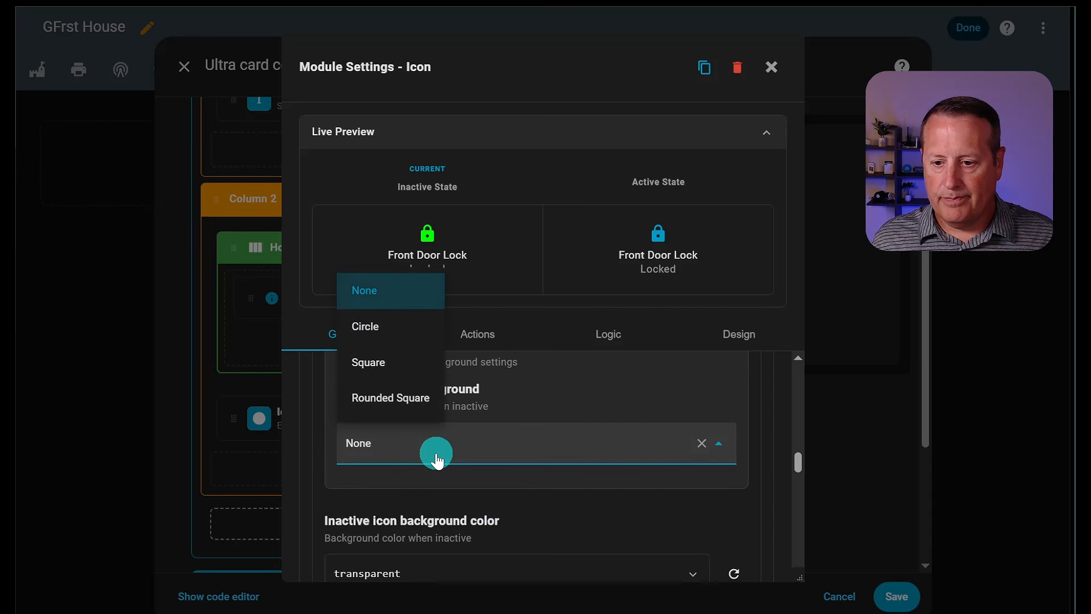
{"action": "left_click", "coordinate": [436, 460]}
{"action": "scroll", "coordinate": [490, 445], "scroll_direction": "down", "scroll_amount": 3}
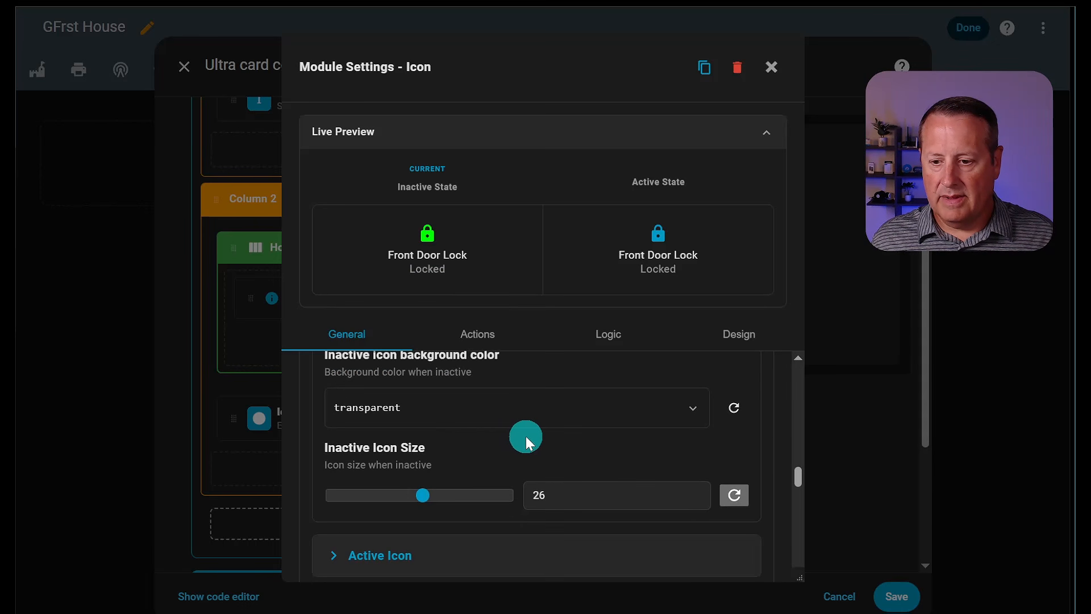
{"action": "scroll", "coordinate": [526, 435], "scroll_direction": "up", "scroll_amount": 9}
{"action": "scroll", "coordinate": [526, 435], "scroll_direction": "down", "scroll_amount": 5}
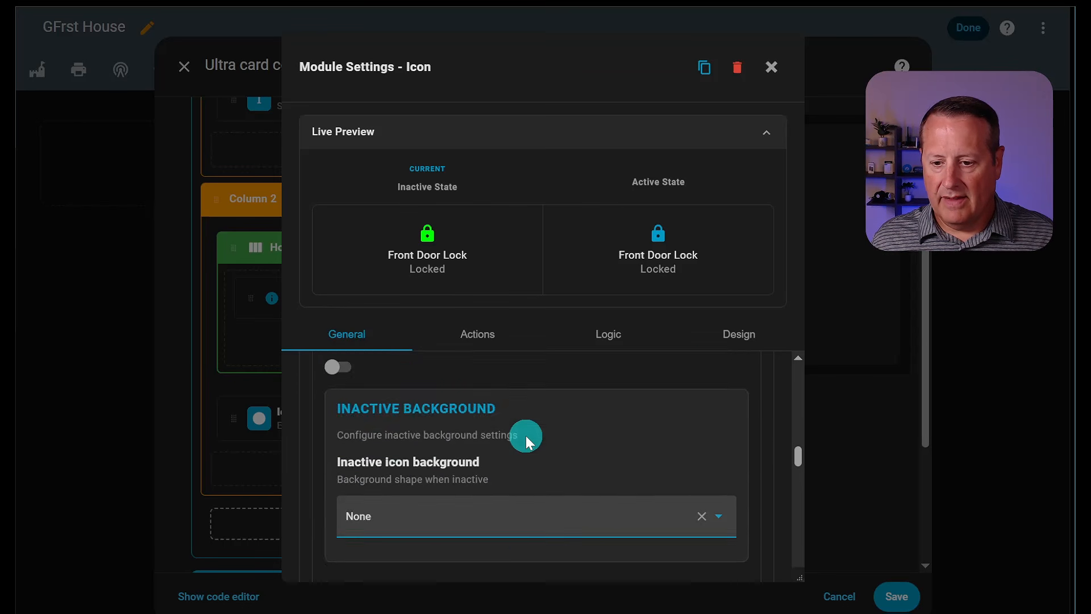
- Expand the active icon configuration, unlock the active icon from the inactive one and set it to mdi:lock-open-variant
{"action": "scroll", "coordinate": [526, 435], "scroll_direction": "down", "scroll_amount": 6}
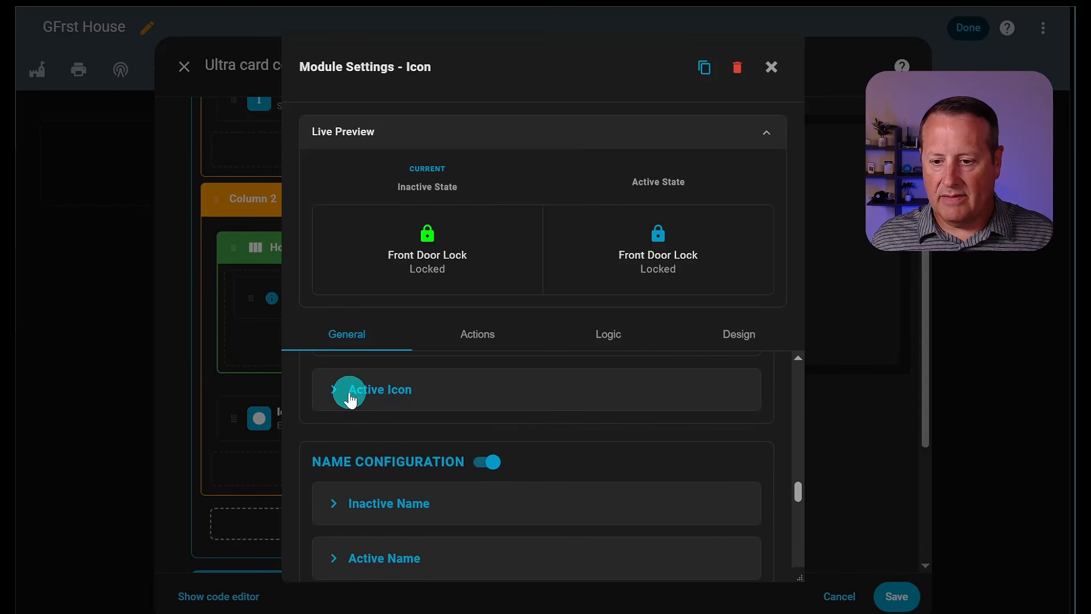
{"action": "left_click", "coordinate": [349, 397]}
{"action": "scroll", "coordinate": [451, 424], "scroll_direction": "up", "scroll_amount": 3}
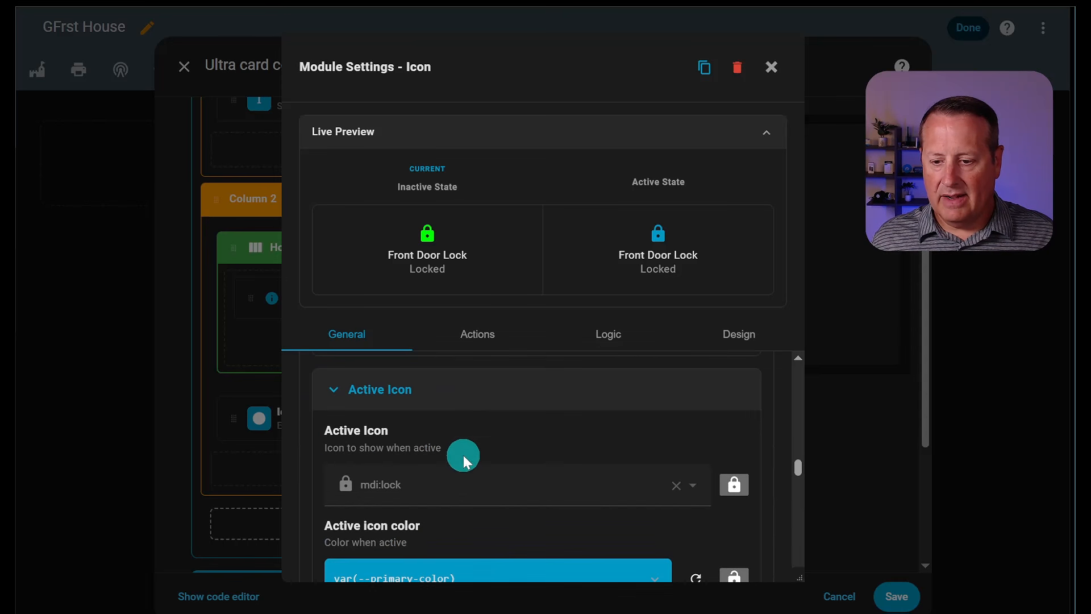
{"action": "left_click", "coordinate": [738, 488]}
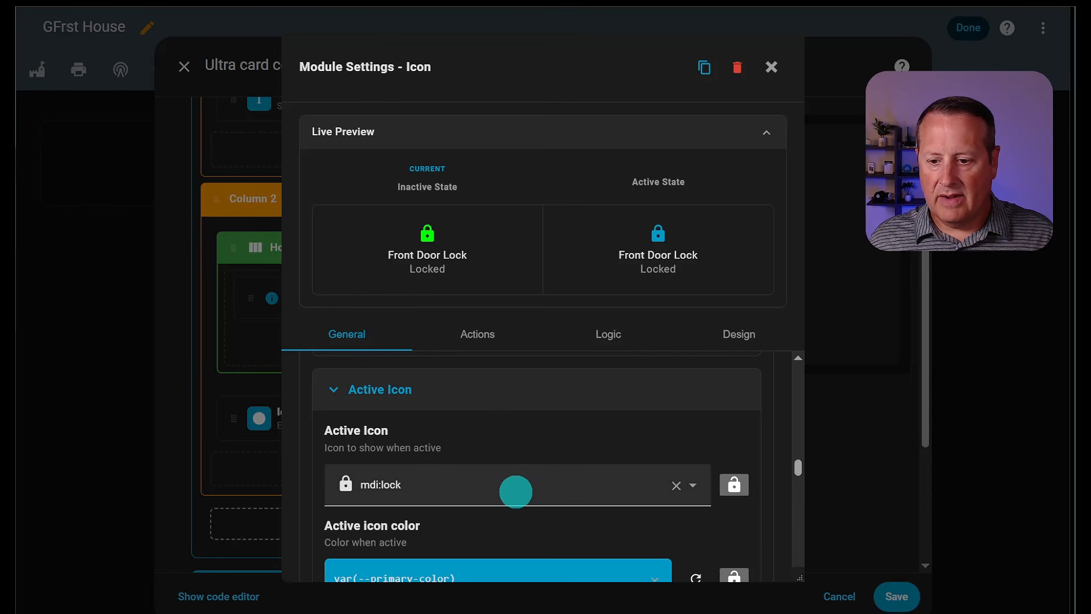
{"action": "left_click", "coordinate": [509, 486]}
{"action": "key", "text": "BackSpace"}
{"action": "key", "text": "BackSpace"}
{"action": "key", "text": "BackSpace"}
{"action": "key", "text": "BackSpace"}
{"action": "type", "text": "lock"}
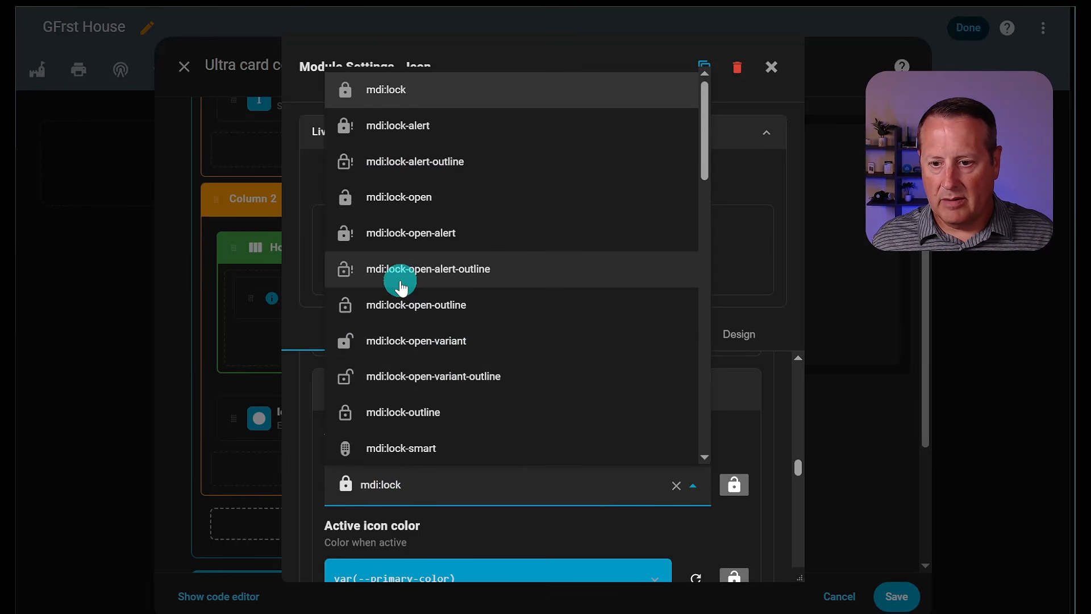
{"action": "scroll", "coordinate": [386, 277], "scroll_direction": "down", "scroll_amount": 3}
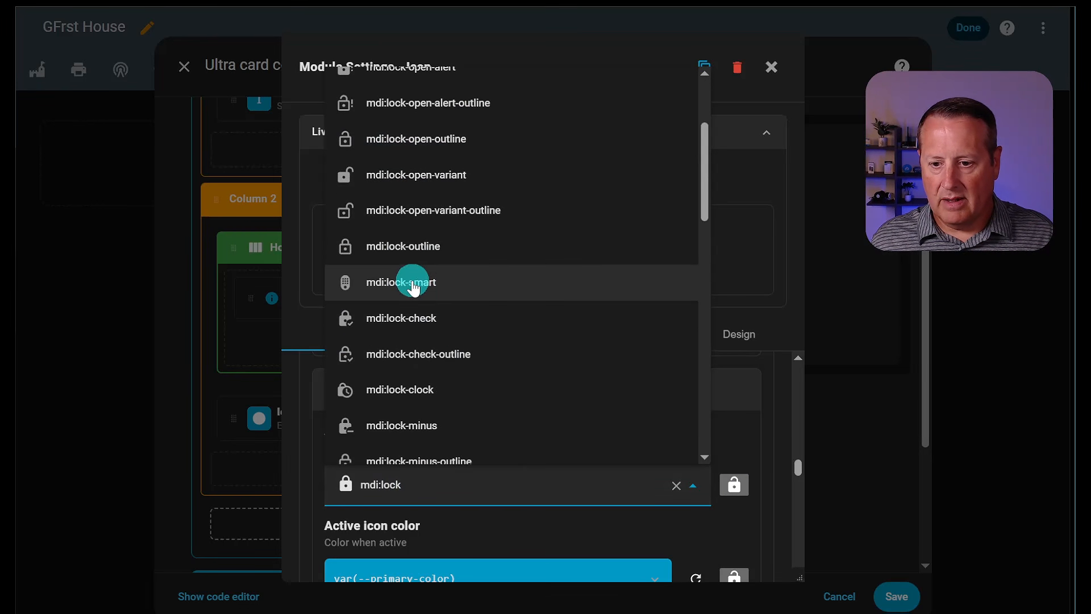
{"action": "left_click", "coordinate": [426, 191]}
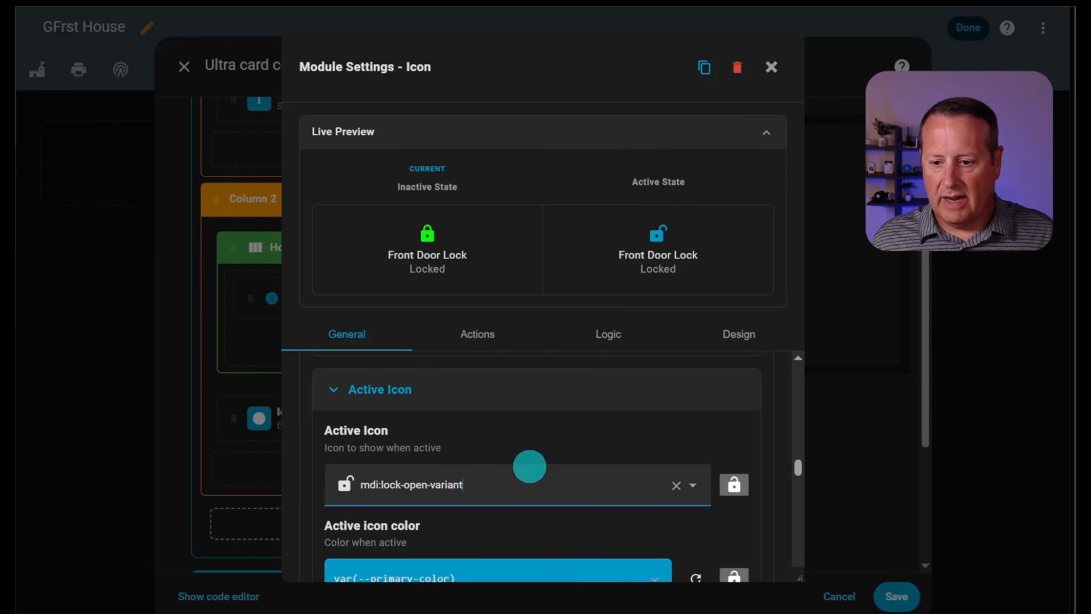
- Set the active icon color to red #FF0000
{"action": "left_click", "coordinate": [533, 569]}
{"action": "scroll", "coordinate": [547, 445], "scroll_direction": "down", "scroll_amount": 6}
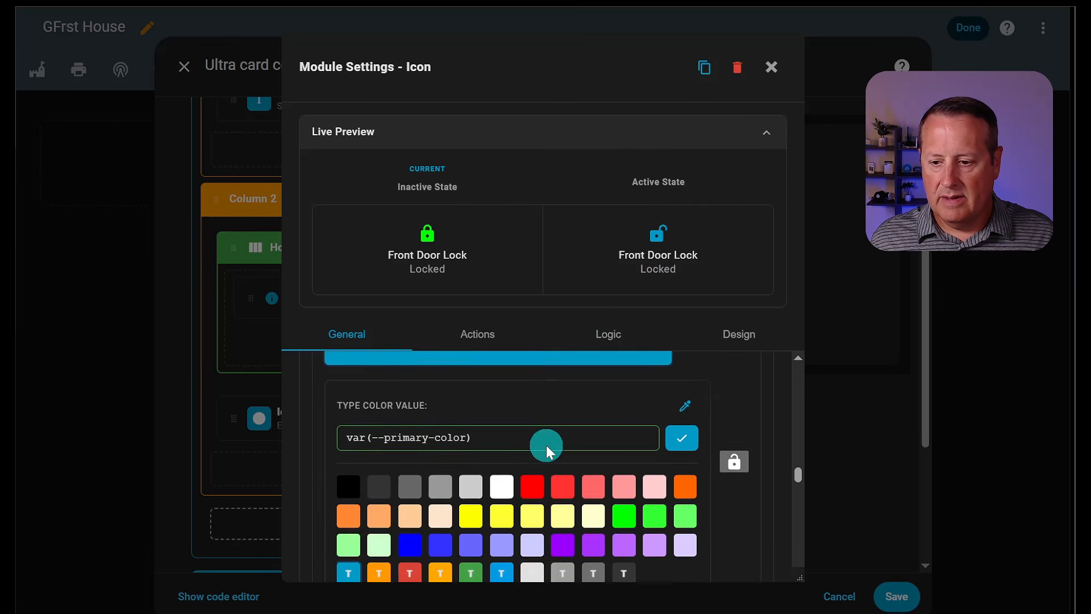
{"action": "left_click", "coordinate": [540, 387]}
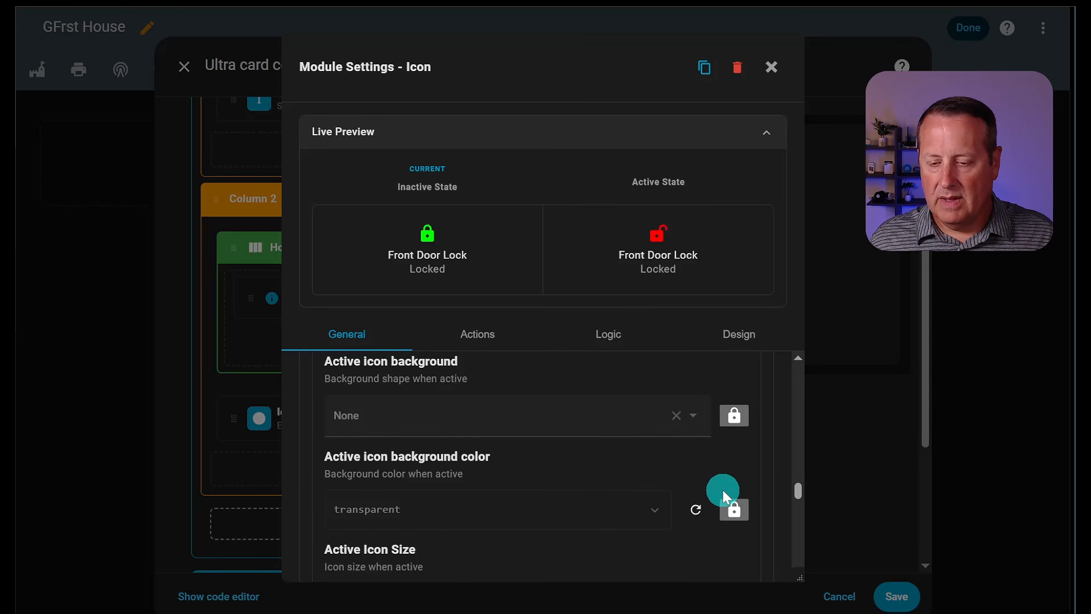
- Expand the inactive name configuration and set the custom inactive name to "Front"
{"action": "scroll", "coordinate": [671, 476], "scroll_direction": "down", "scroll_amount": 6}
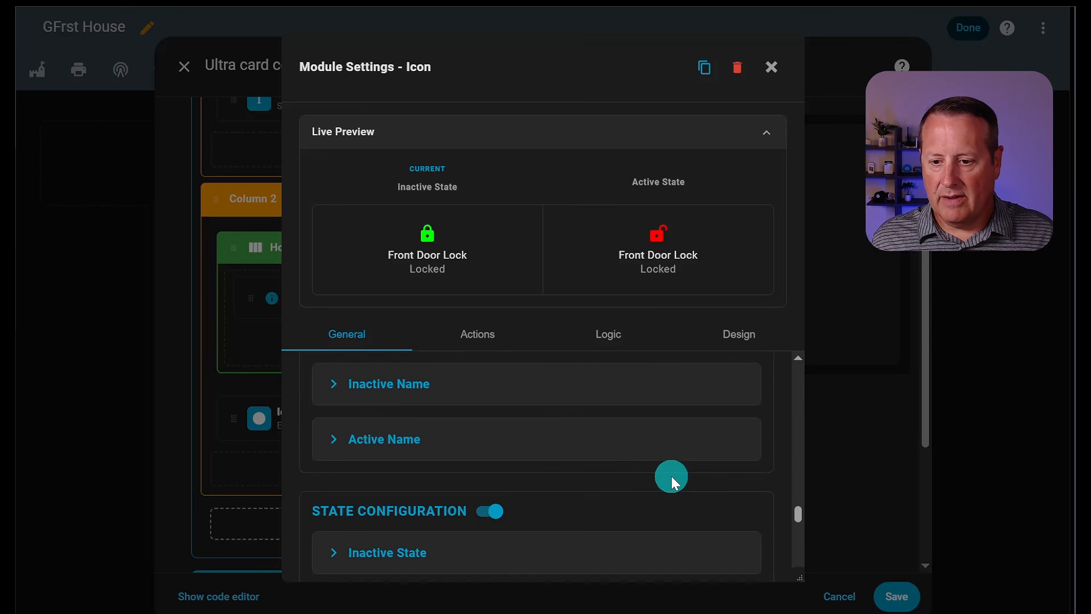
{"action": "left_click", "coordinate": [329, 401]}
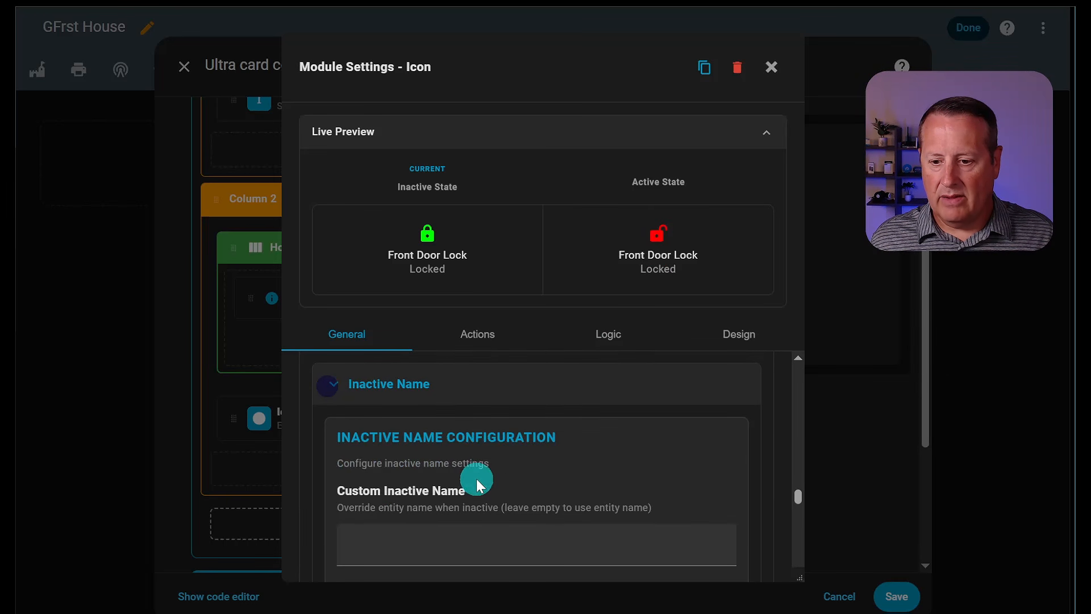
{"action": "scroll", "coordinate": [476, 478], "scroll_direction": "down", "scroll_amount": 3}
{"action": "scroll", "coordinate": [443, 483], "scroll_direction": "up", "scroll_amount": 3}
{"action": "left_click", "coordinate": [440, 544]}
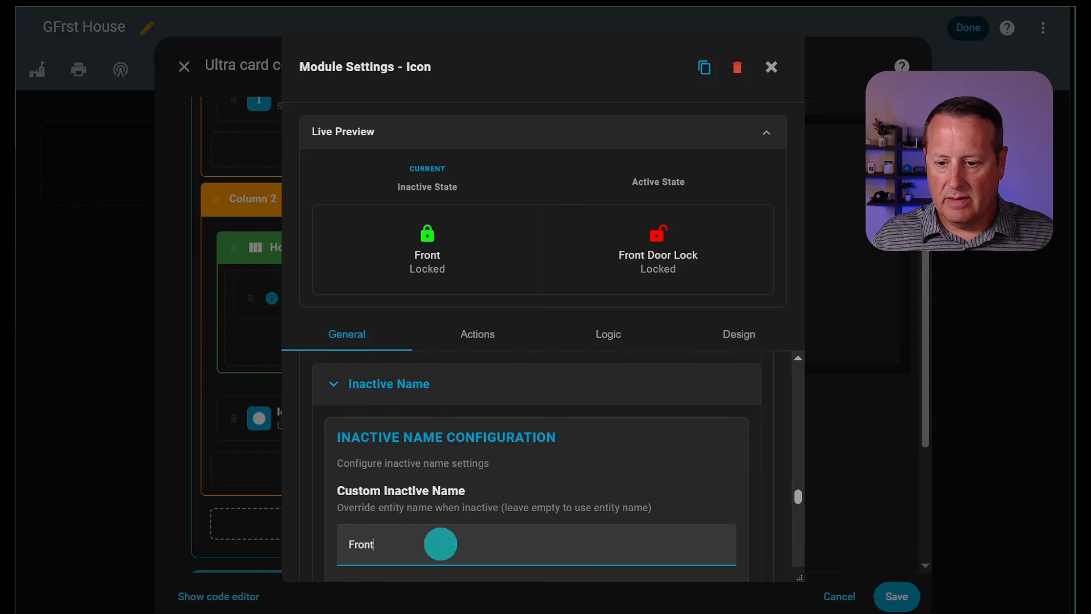
- Expand the active name configuration, unlock the custom active name from the inactive one and set it to "Front"
{"action": "scroll", "coordinate": [586, 432], "scroll_direction": "down", "scroll_amount": 3}
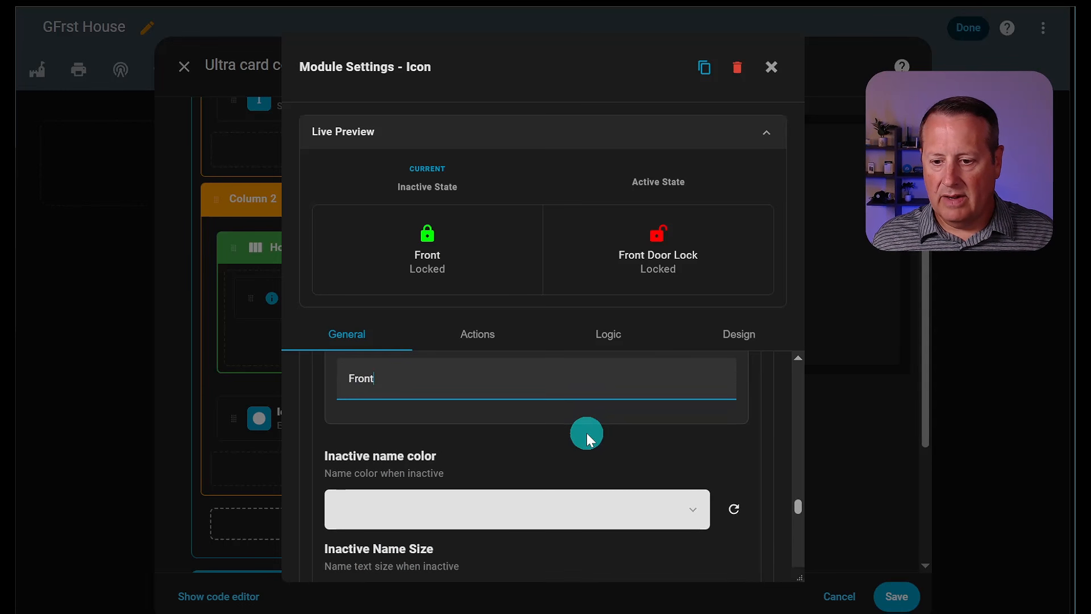
{"action": "scroll", "coordinate": [586, 432], "scroll_direction": "down", "scroll_amount": 3}
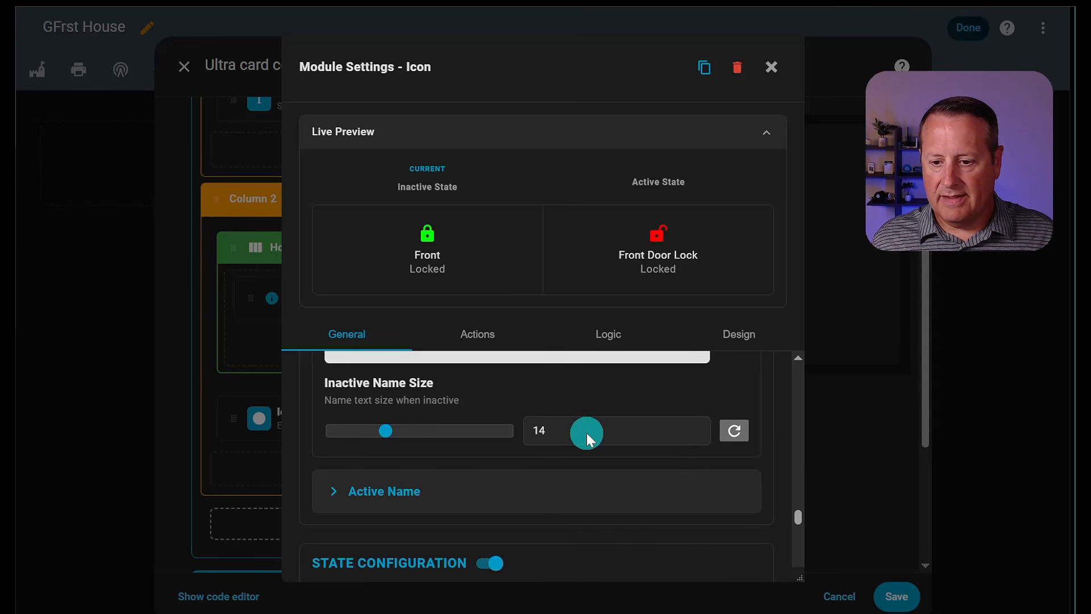
{"action": "left_click", "coordinate": [516, 481]}
{"action": "scroll", "coordinate": [671, 481], "scroll_direction": "down", "scroll_amount": 3}
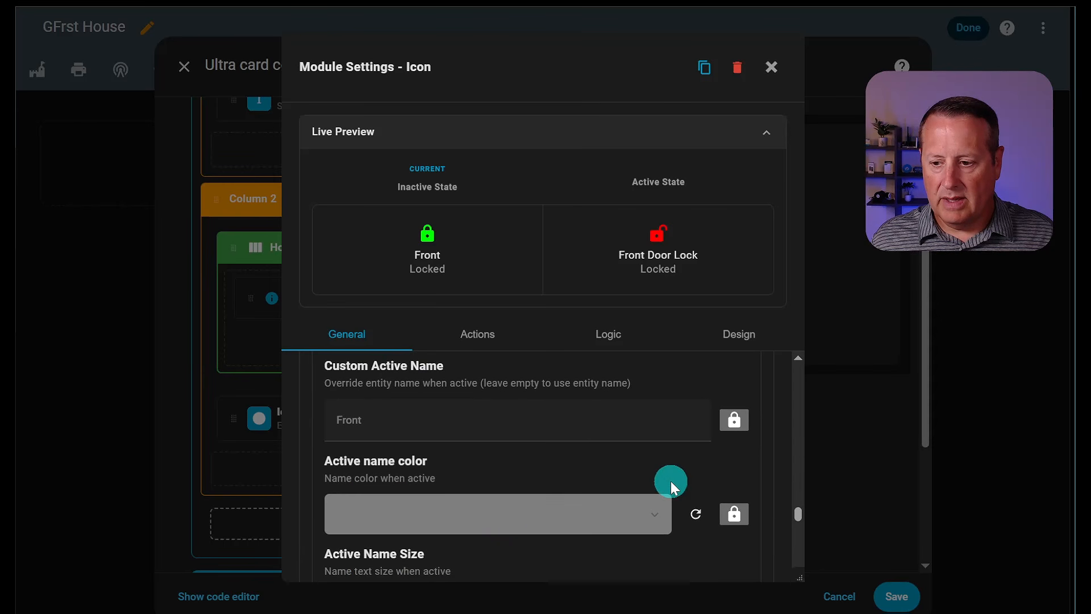
{"action": "left_click", "coordinate": [741, 416]}
{"action": "left_click", "coordinate": [417, 426]}
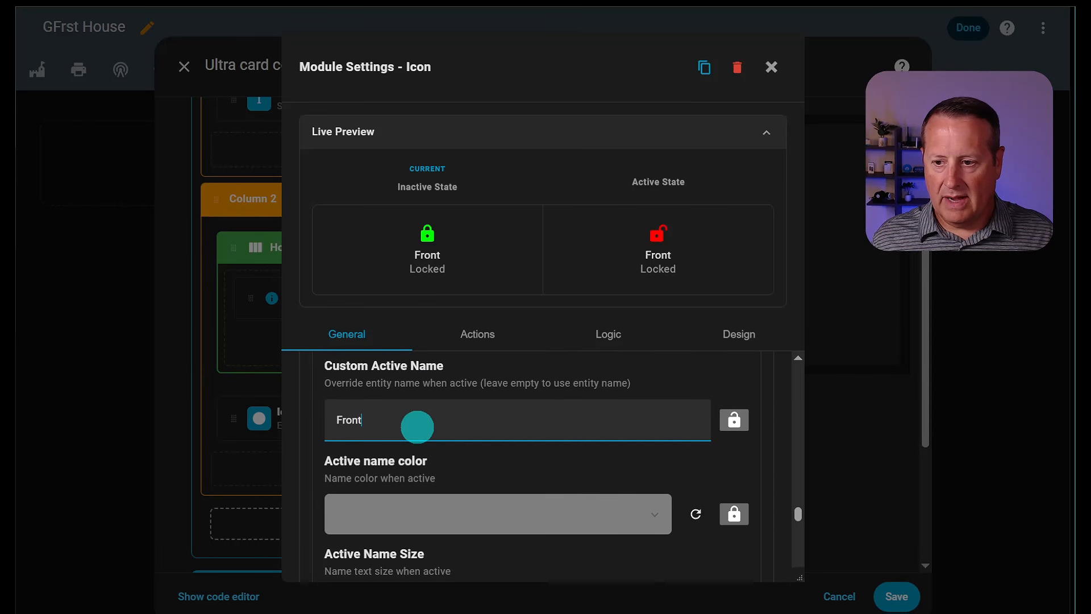
{"action": "type", "text": "Front"}
- Review the Icon module's name, entity state, inactive icon and active icon settings
{"action": "scroll", "coordinate": [521, 441], "scroll_direction": "up", "scroll_amount": 5}
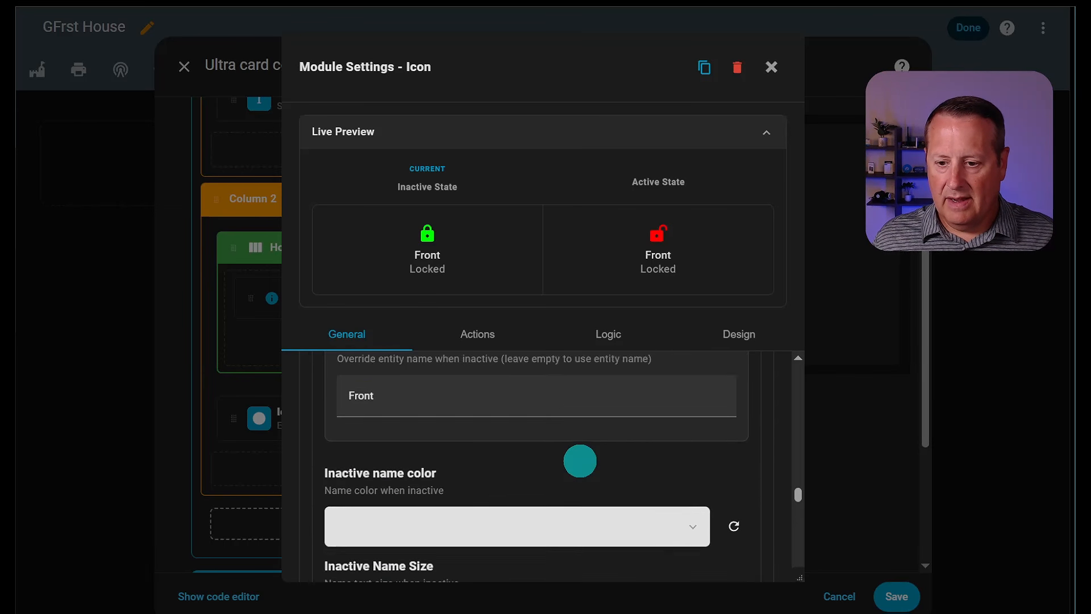
{"action": "scroll", "coordinate": [580, 460], "scroll_direction": "up", "scroll_amount": 10}
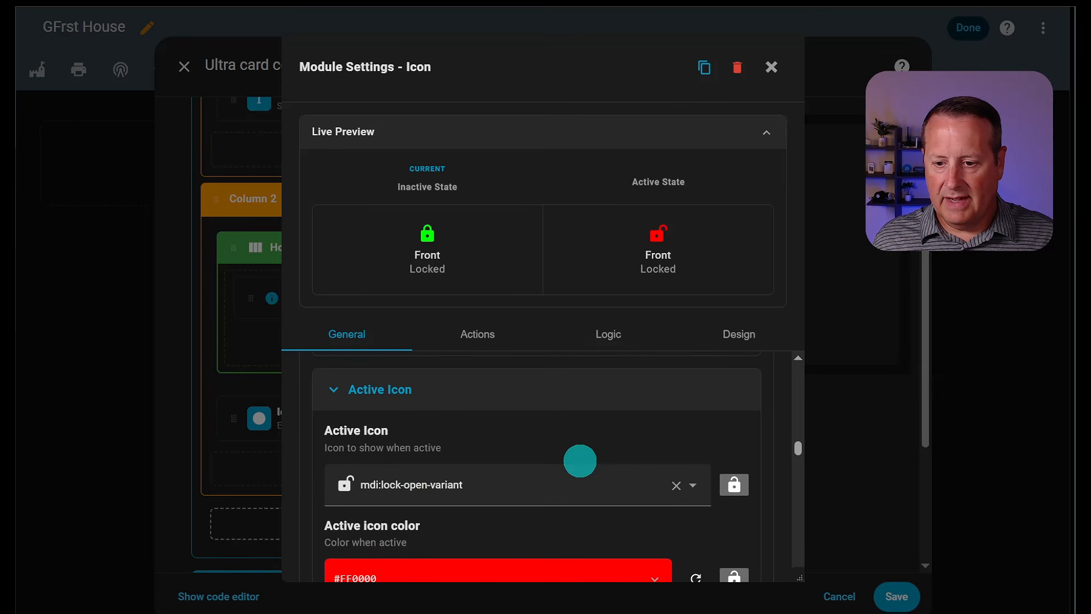
{"action": "scroll", "coordinate": [579, 460], "scroll_direction": "up", "scroll_amount": 10}
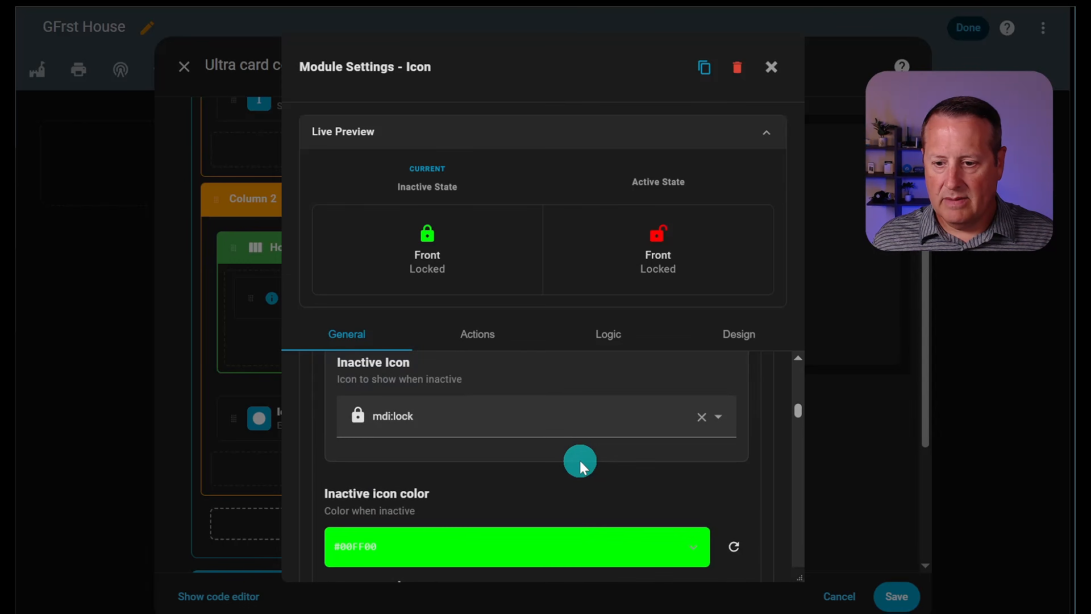
{"action": "scroll", "coordinate": [580, 460], "scroll_direction": "up", "scroll_amount": 10}
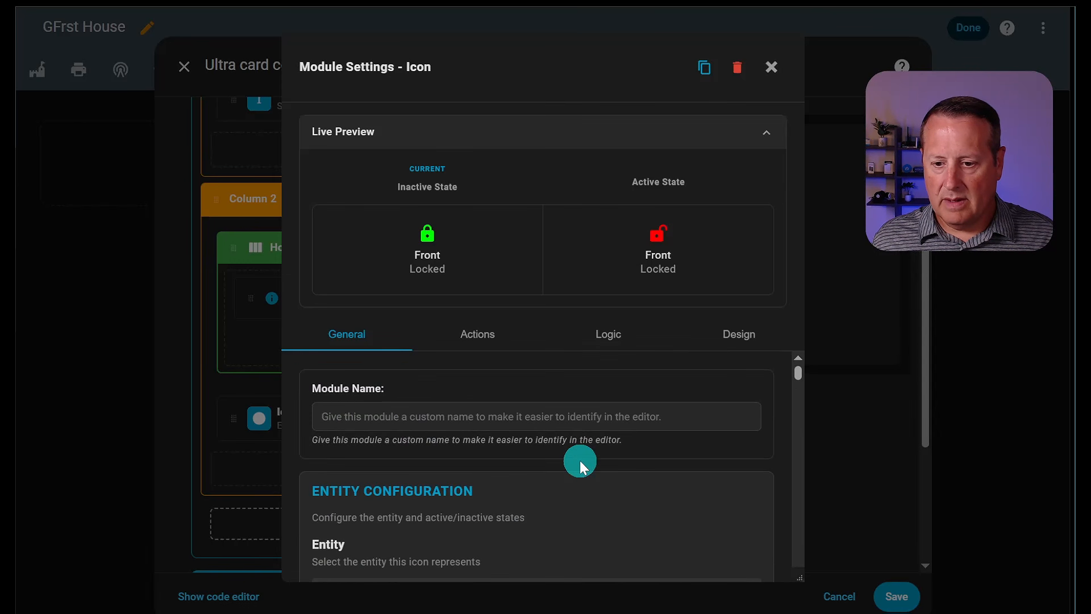
{"action": "scroll", "coordinate": [579, 461], "scroll_direction": "down", "scroll_amount": 6}
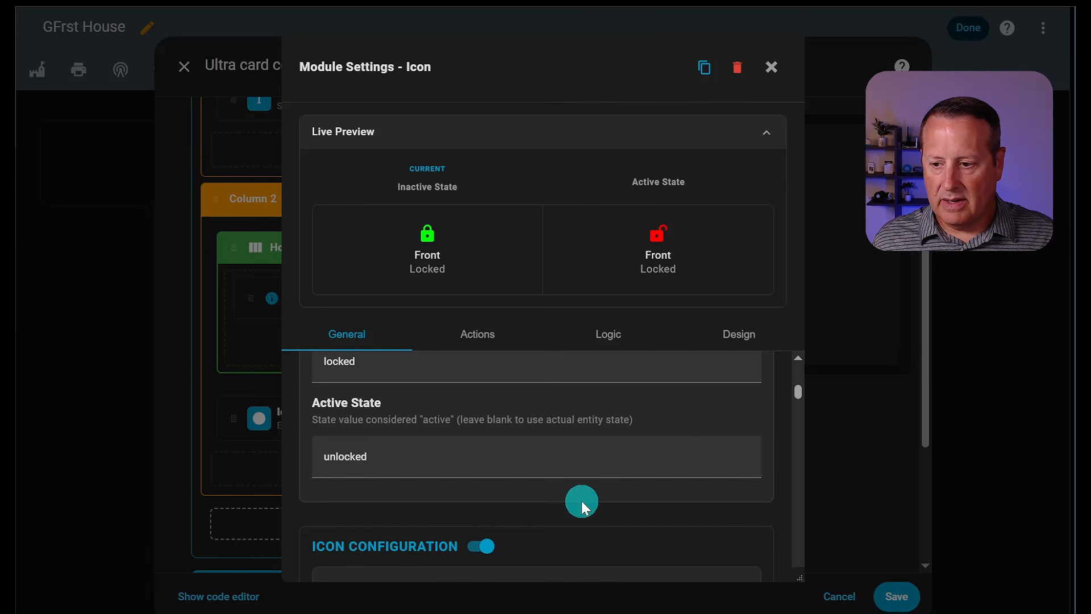
{"action": "scroll", "coordinate": [622, 472], "scroll_direction": "down", "scroll_amount": 3}
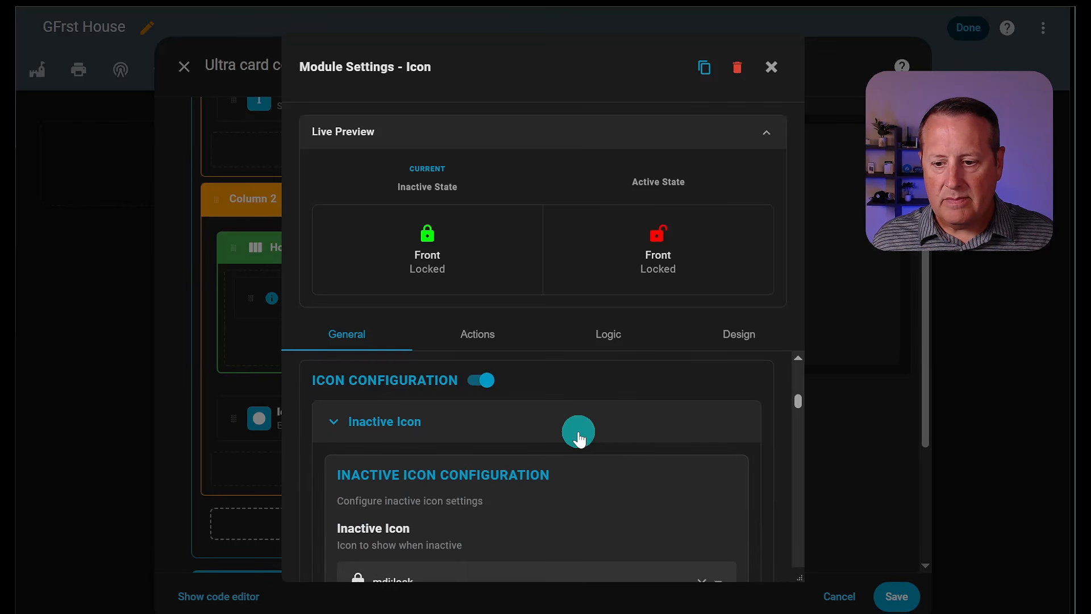
{"action": "scroll", "coordinate": [577, 435], "scroll_direction": "down", "scroll_amount": 10}
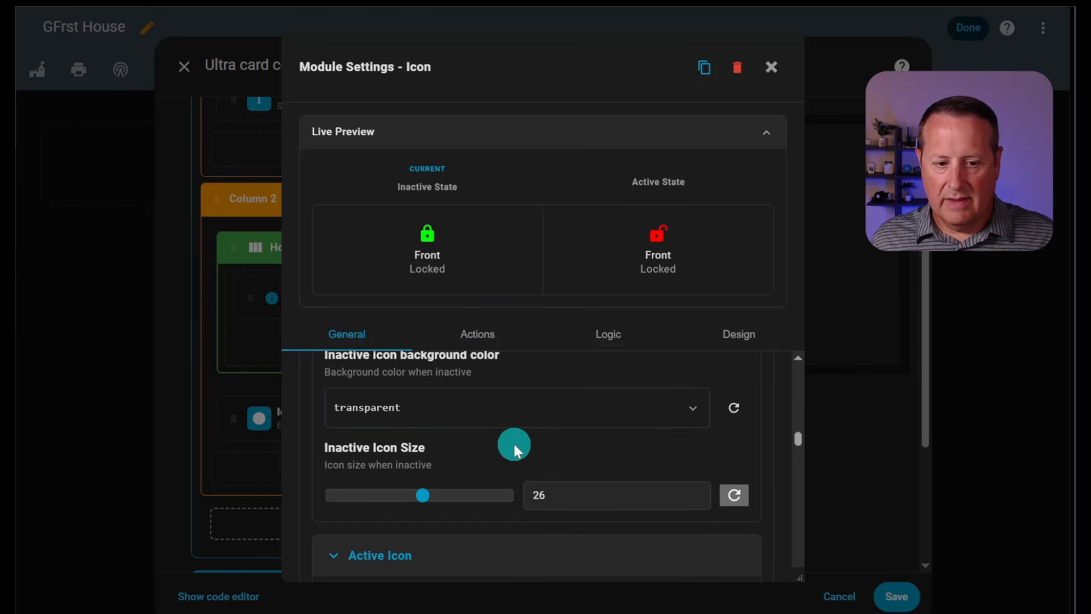
{"action": "left_click", "coordinate": [555, 401]}
{"action": "scroll", "coordinate": [555, 401], "scroll_direction": "down", "scroll_amount": 3}
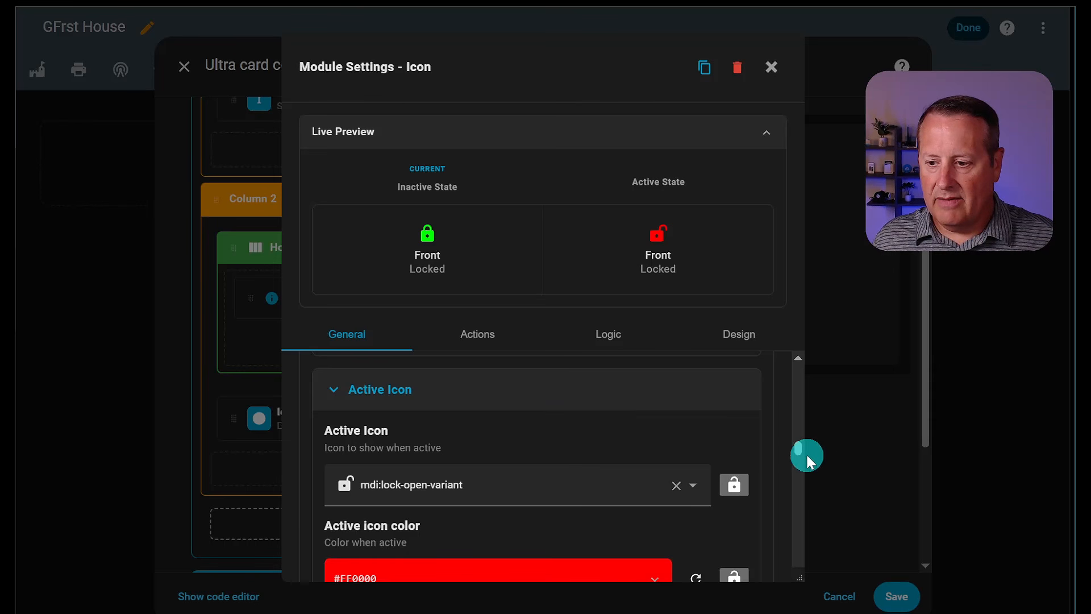
- Turn off State Configuration so the state text is hidden beneath the lock icon's name
{"action": "left_click_drag", "start_coordinate": [796, 445], "coordinate": [797, 529]}
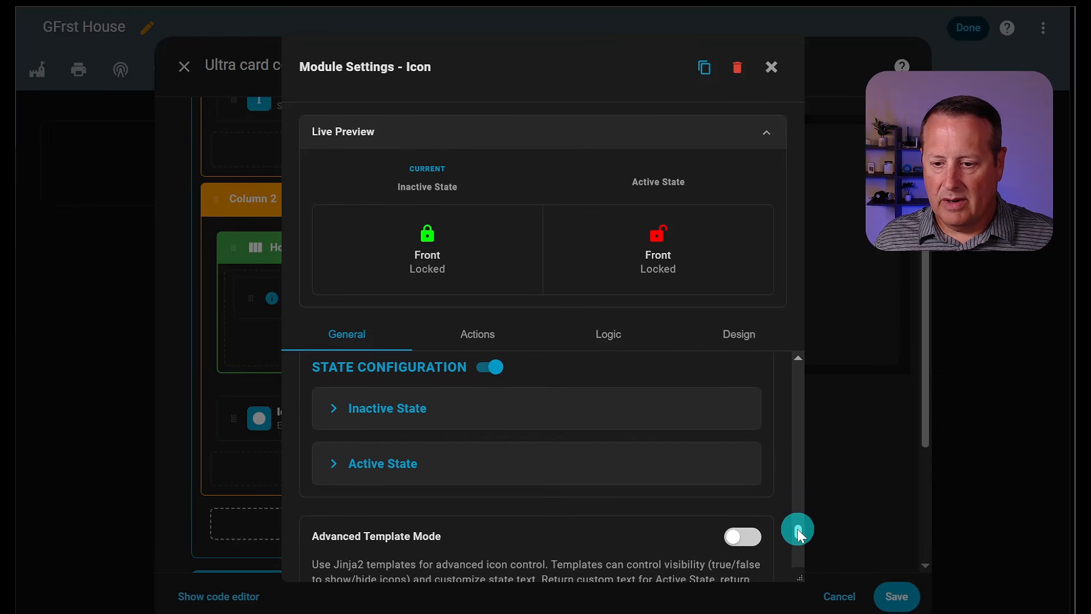
{"action": "left_click", "coordinate": [489, 367]}
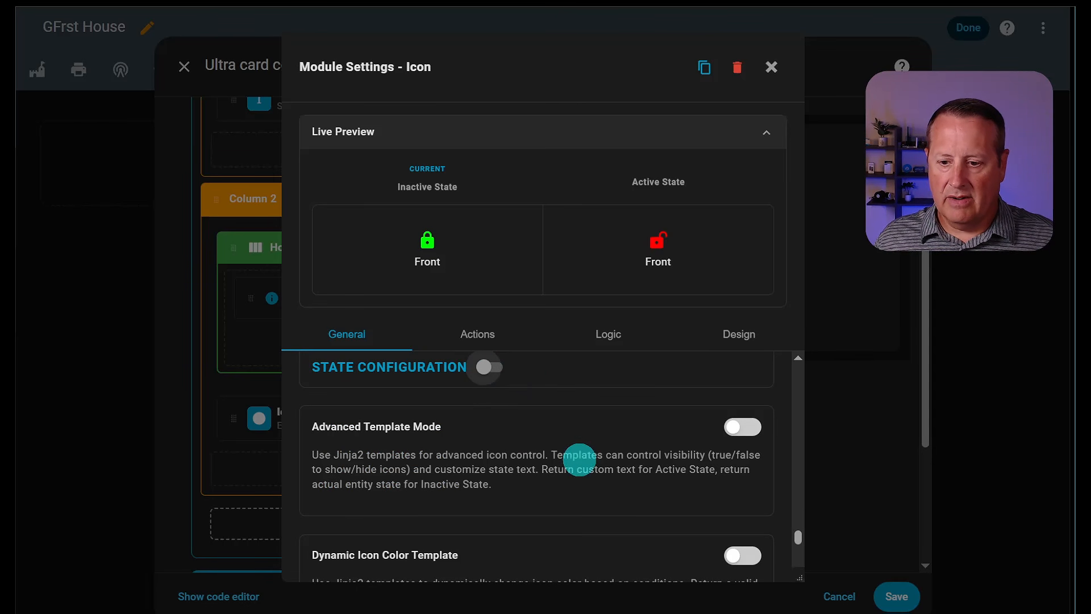
- Try the Pulse option for the icon's active animation and set it back to None
{"action": "scroll", "coordinate": [578, 459], "scroll_direction": "down", "scroll_amount": 6}
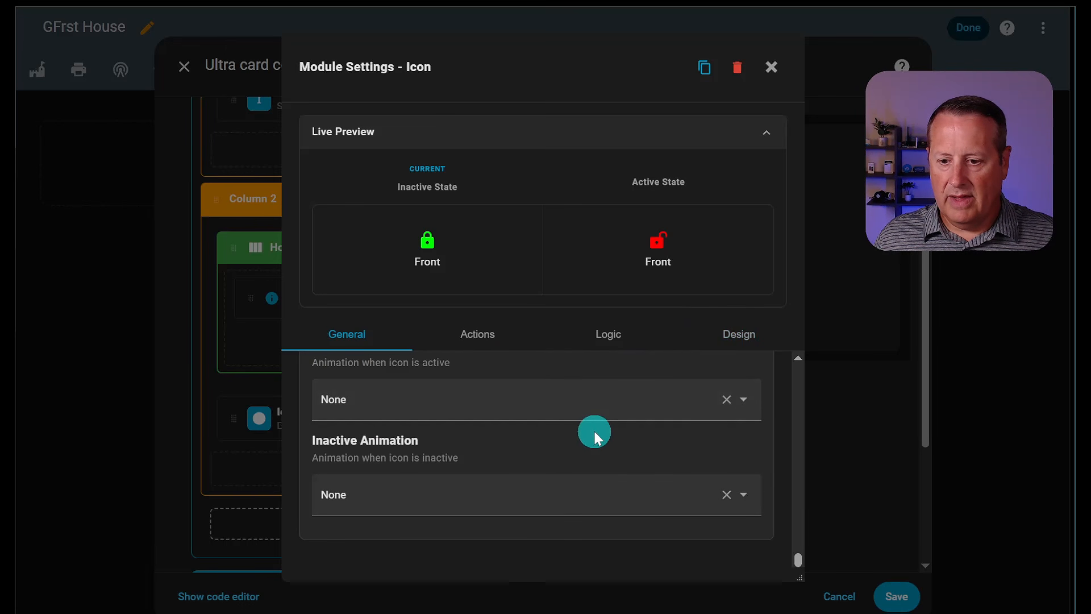
{"action": "scroll", "coordinate": [593, 430], "scroll_direction": "up", "scroll_amount": 3}
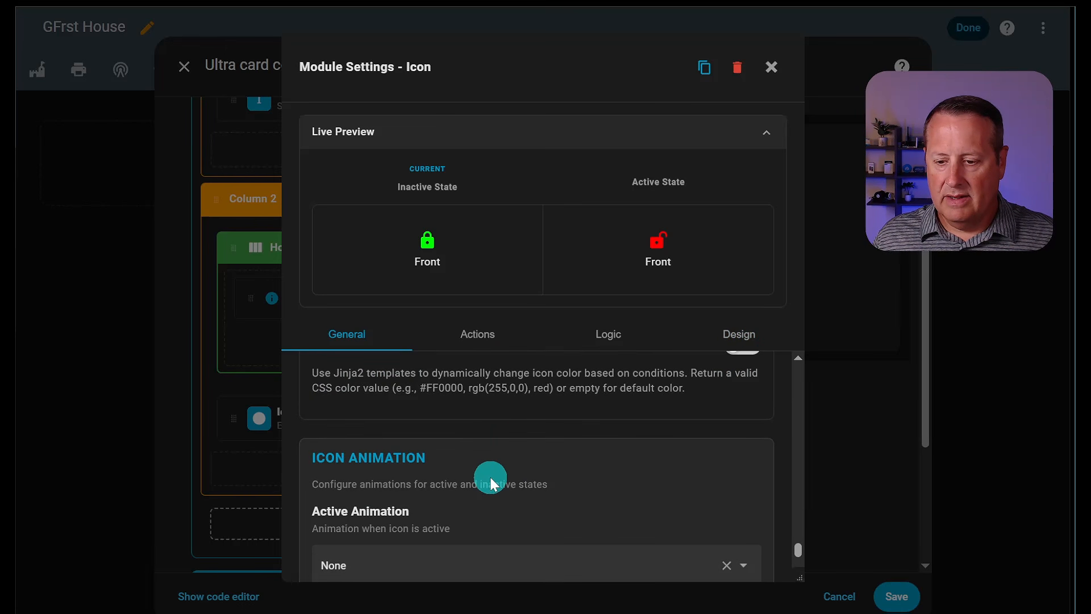
{"action": "scroll", "coordinate": [490, 483], "scroll_direction": "down", "scroll_amount": 3}
{"action": "left_click", "coordinate": [455, 401]}
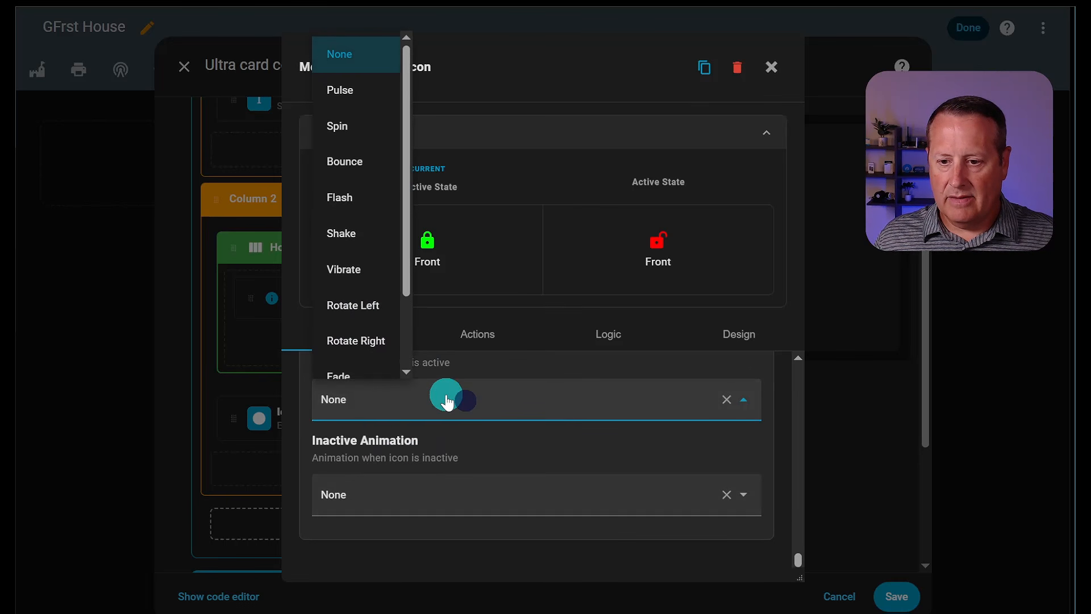
{"action": "left_click", "coordinate": [341, 90]}
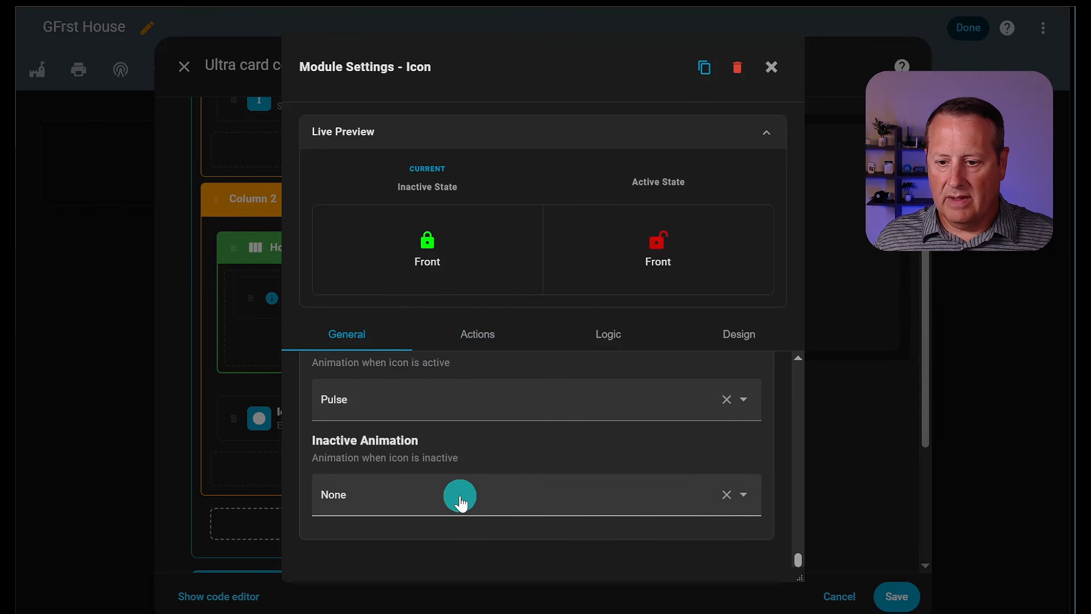
{"action": "left_click", "coordinate": [404, 412]}
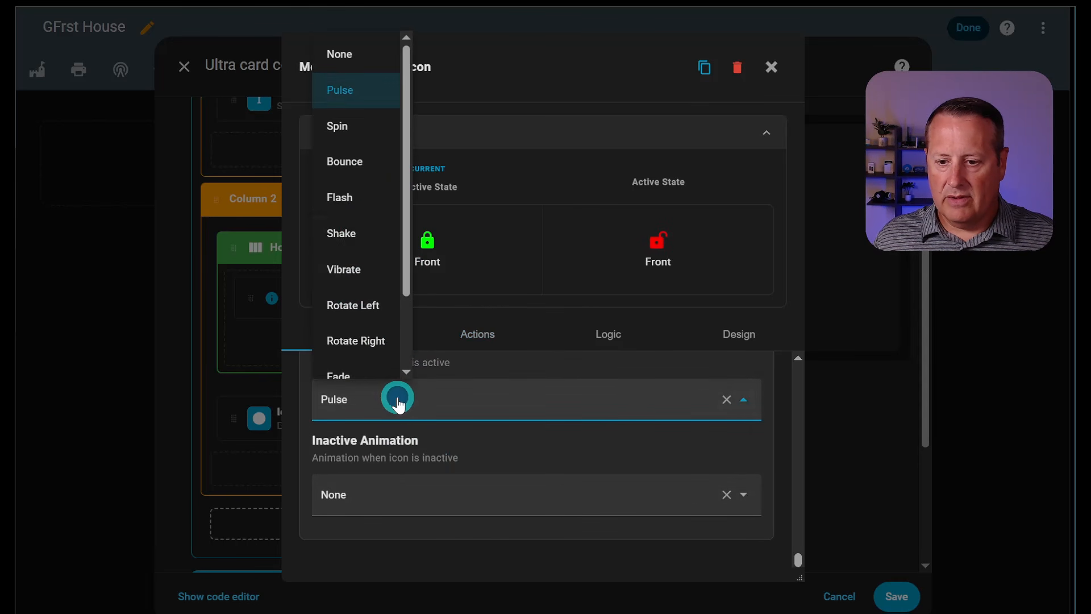
{"action": "left_click", "coordinate": [333, 51]}
- Try the Pulse option for the icon's inactive animation and set it back to None
{"action": "left_click", "coordinate": [406, 502]}
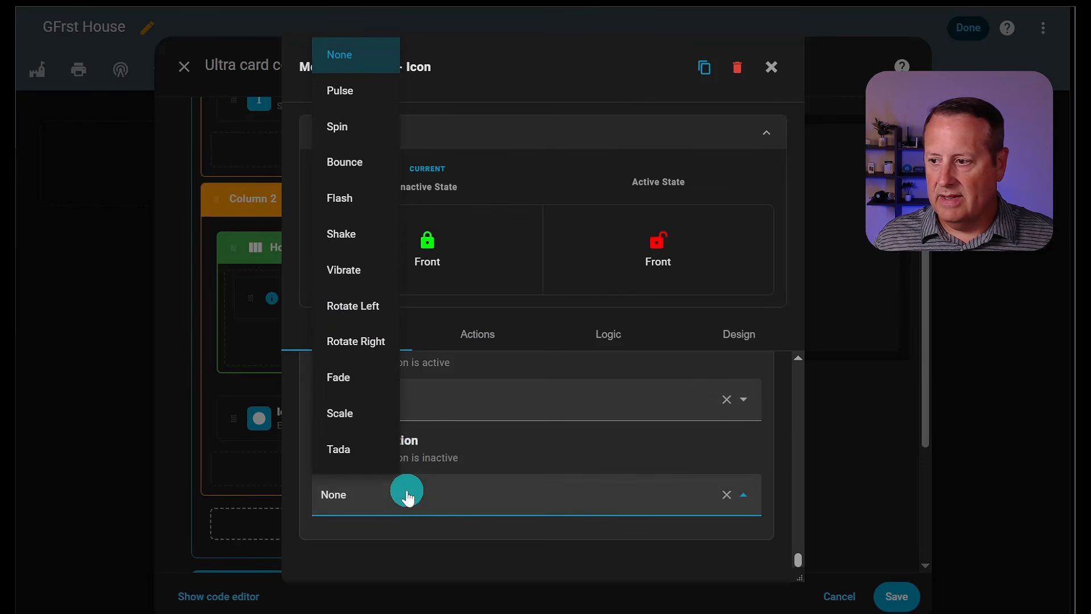
{"action": "left_click", "coordinate": [331, 89]}
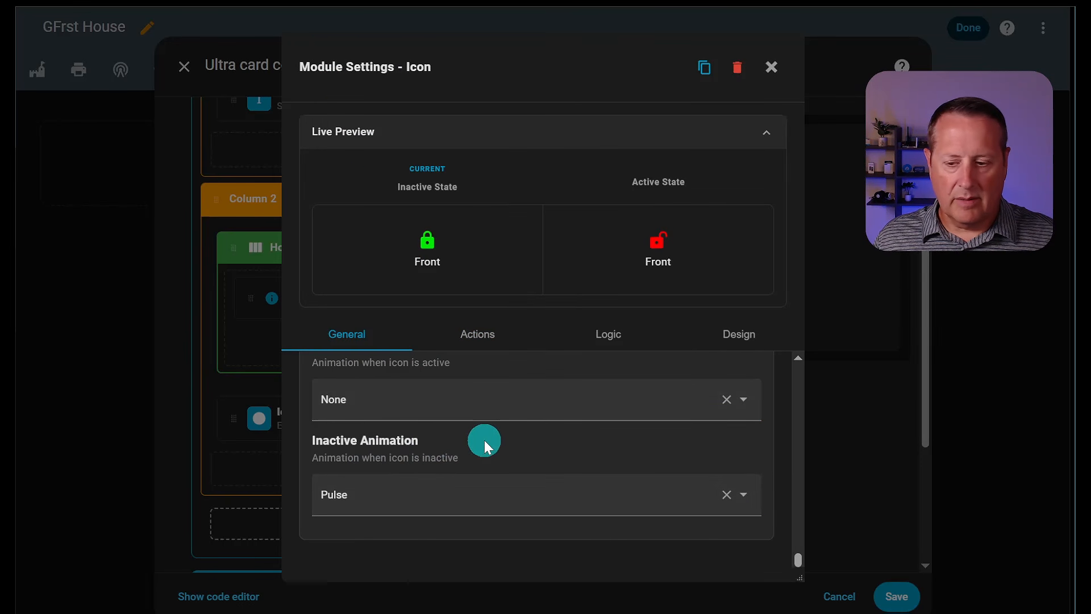
{"action": "left_click", "coordinate": [458, 491]}
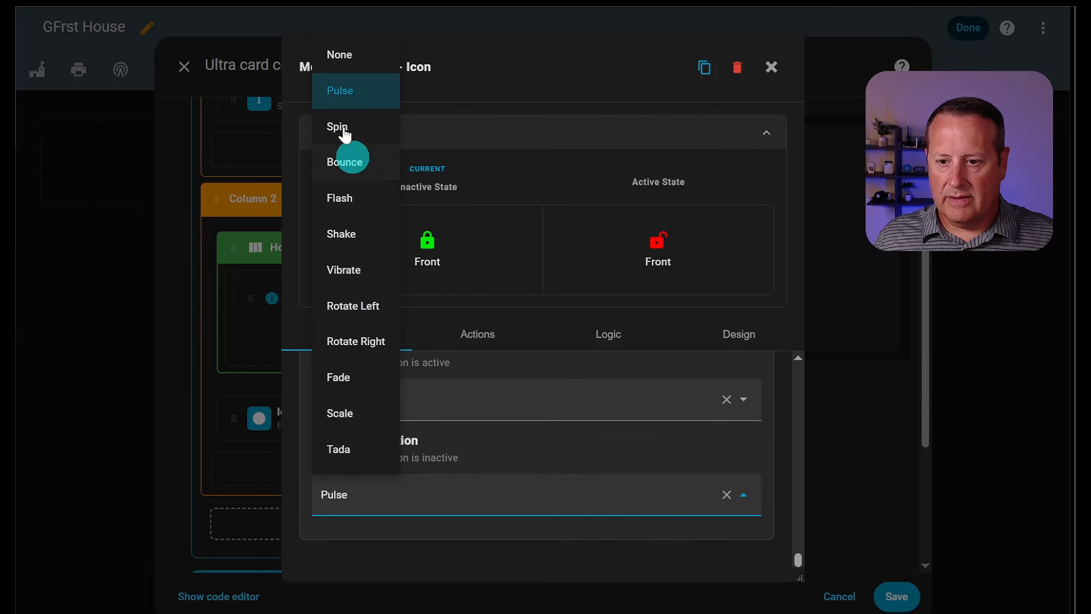
{"action": "left_click", "coordinate": [339, 67]}
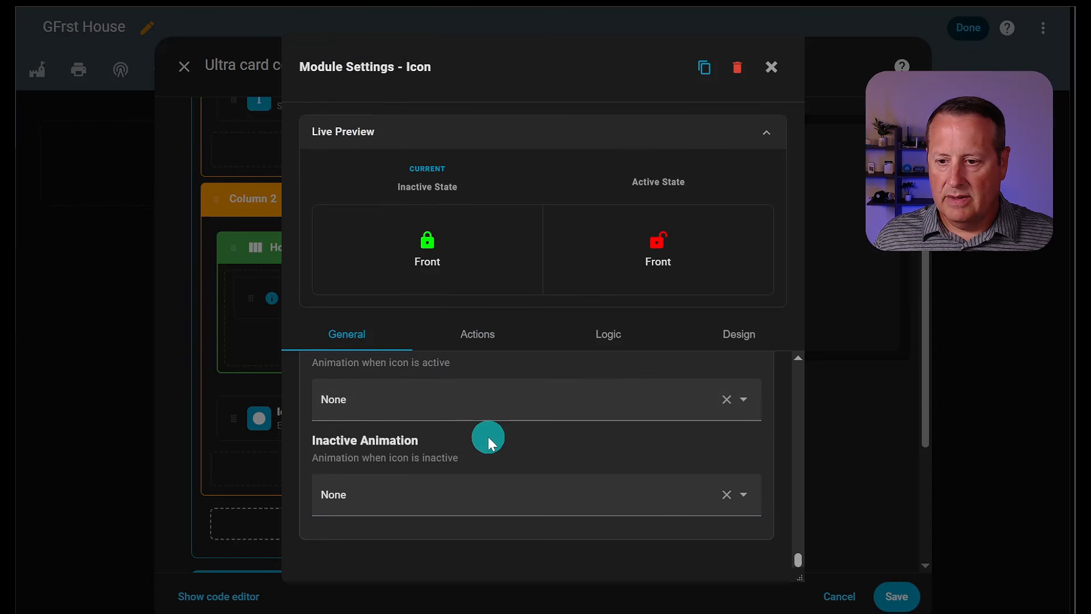
{"action": "scroll", "coordinate": [488, 437], "scroll_direction": "up", "scroll_amount": 3}
{"action": "scroll", "coordinate": [500, 458], "scroll_direction": "down", "scroll_amount": 3}
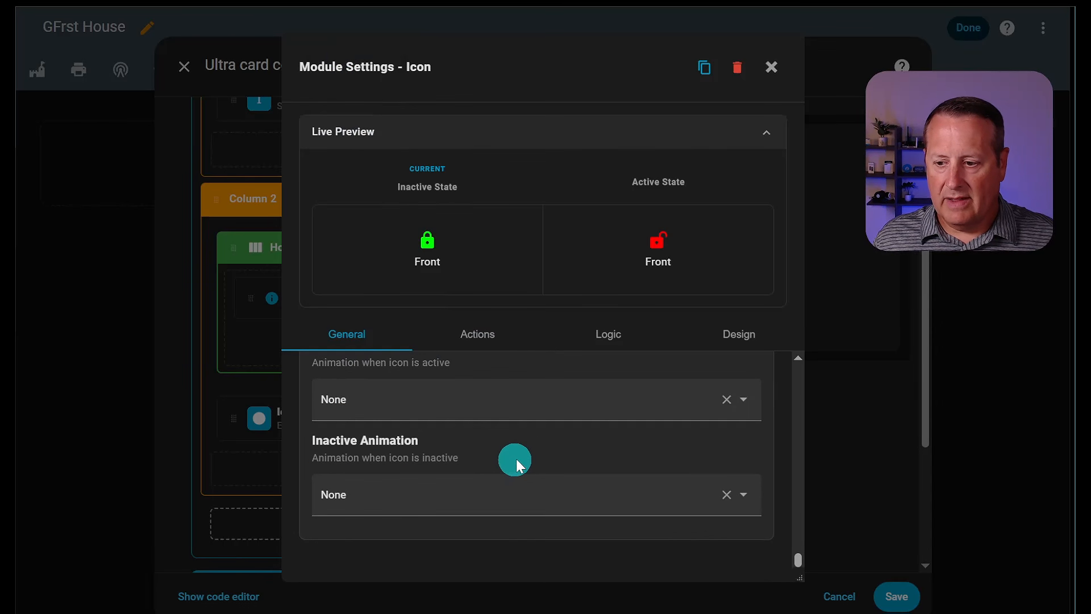
{"action": "scroll", "coordinate": [520, 455], "scroll_direction": "up", "scroll_amount": 2}
{"action": "scroll", "coordinate": [533, 452], "scroll_direction": "up", "scroll_amount": 1}
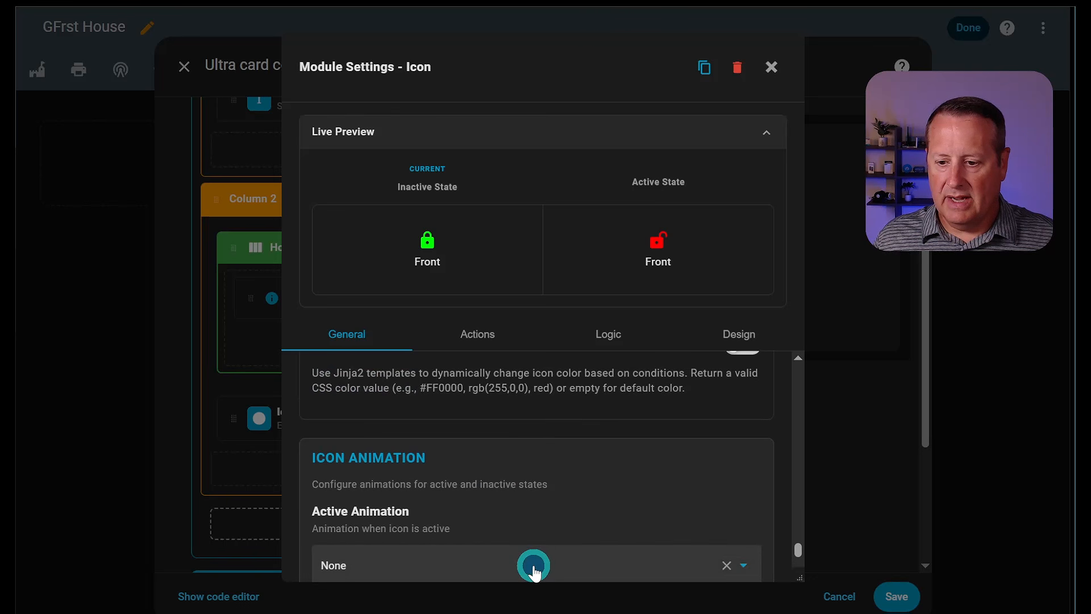
{"action": "left_click", "coordinate": [533, 565]}
{"action": "left_click", "coordinate": [555, 453]}
{"action": "scroll", "coordinate": [543, 451], "scroll_direction": "down", "scroll_amount": 3}
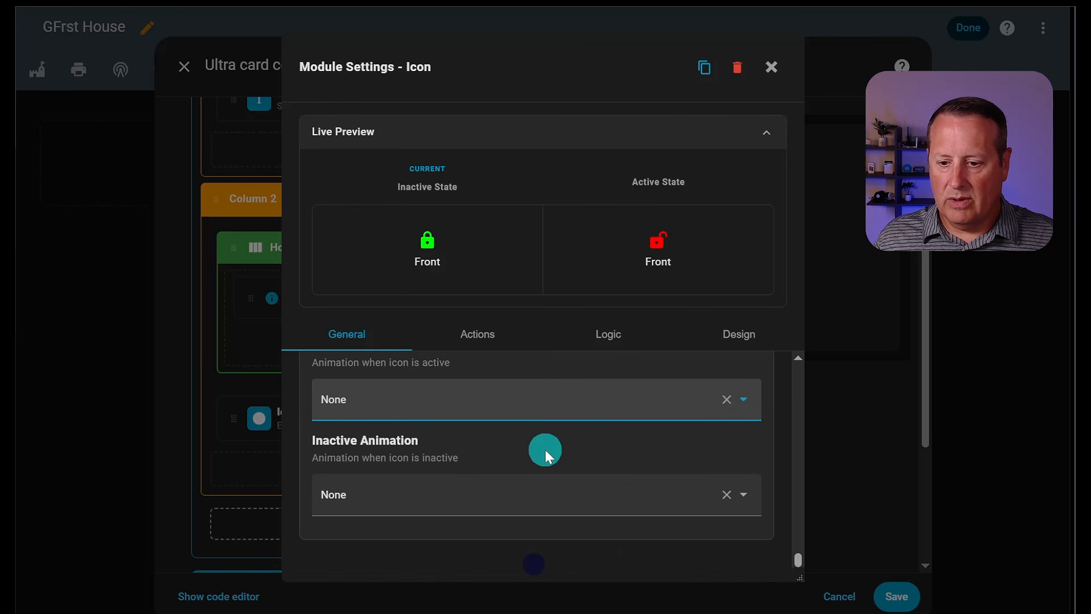
- Test Shake as the icon's inactive animation and return it to None
{"action": "left_click", "coordinate": [471, 497]}
{"action": "left_click", "coordinate": [365, 238]}
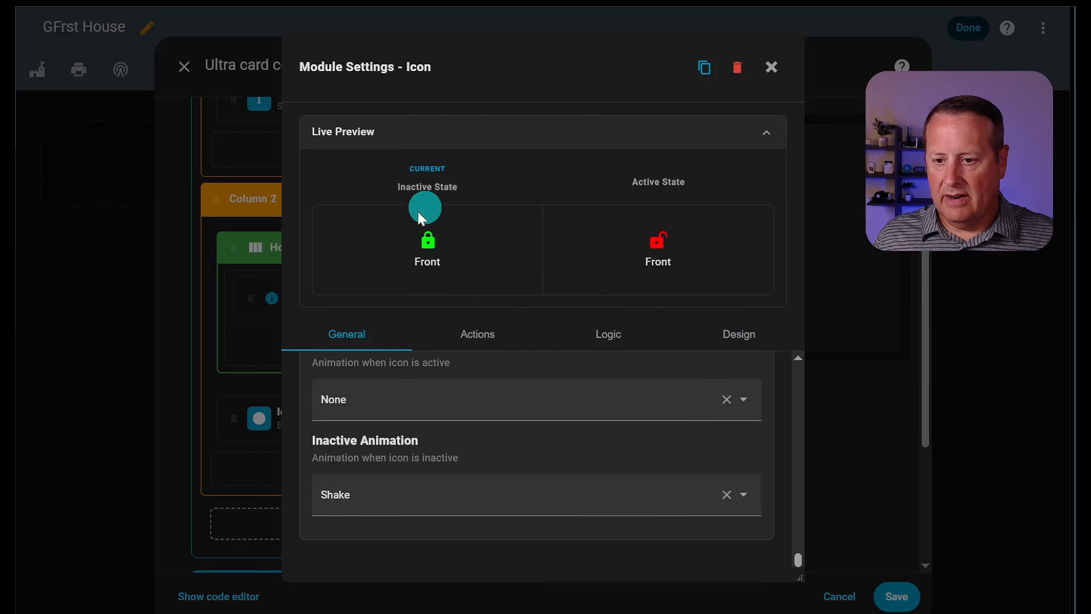
{"action": "left_click", "coordinate": [517, 514]}
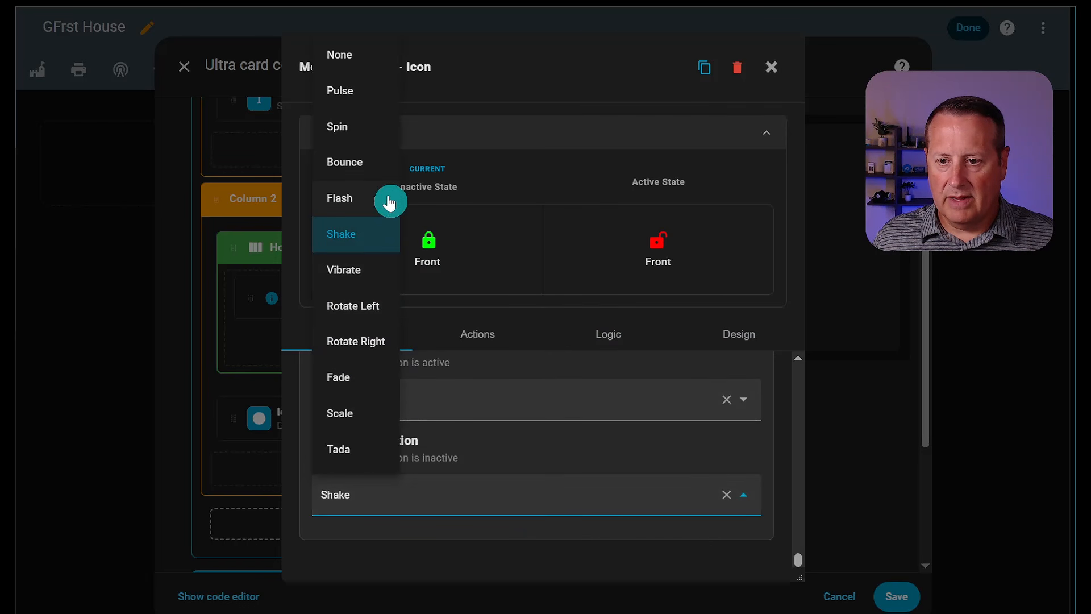
{"action": "left_click", "coordinate": [343, 50]}
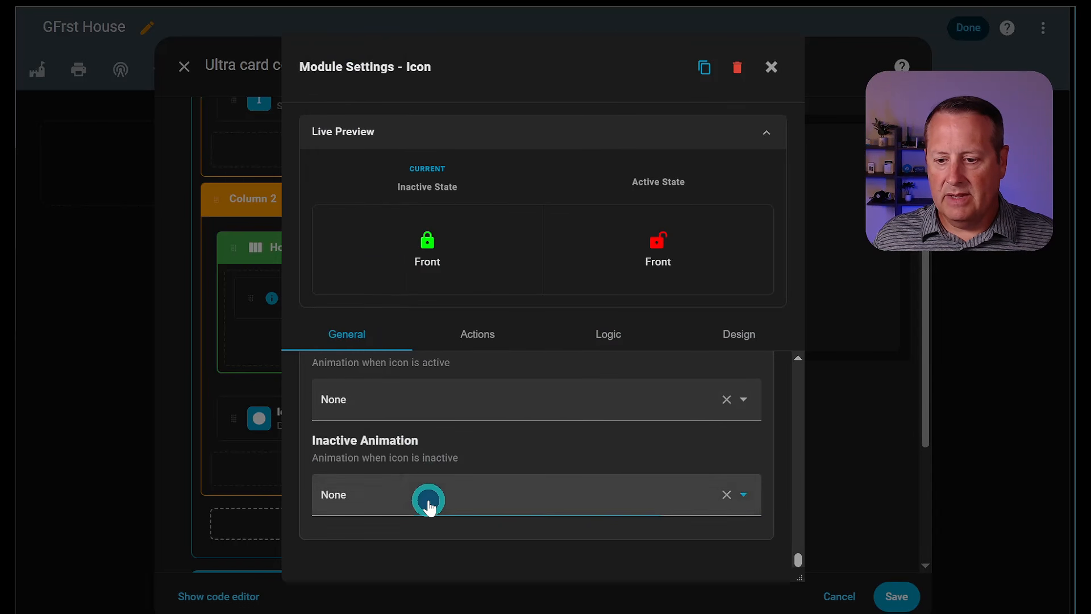
- Test Rotate Right as the icon's inactive animation and return it to None
{"action": "left_click", "coordinate": [428, 499]}
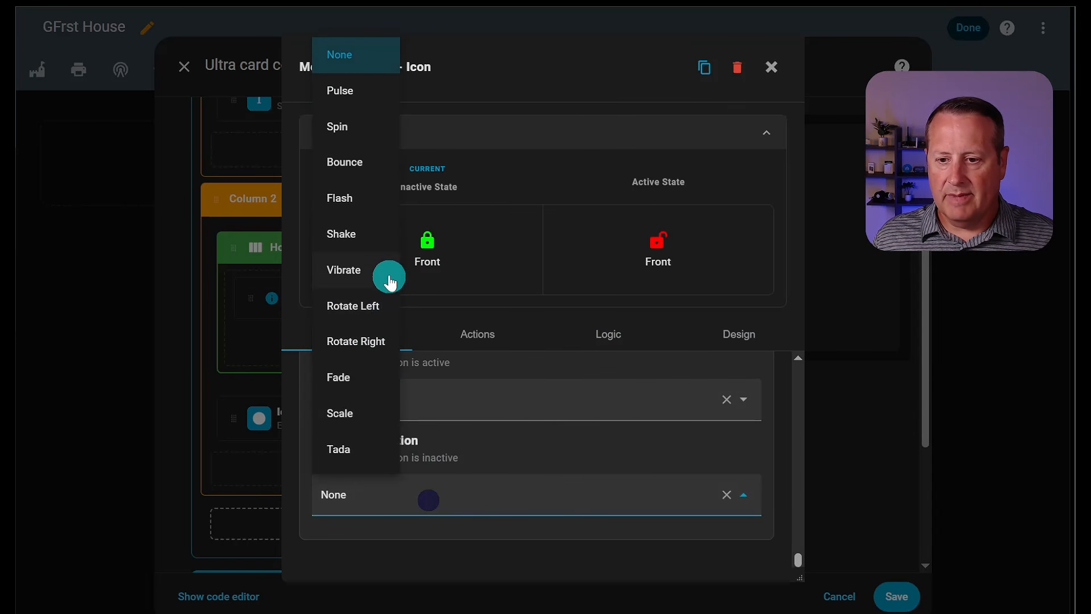
{"action": "left_click", "coordinate": [373, 342]}
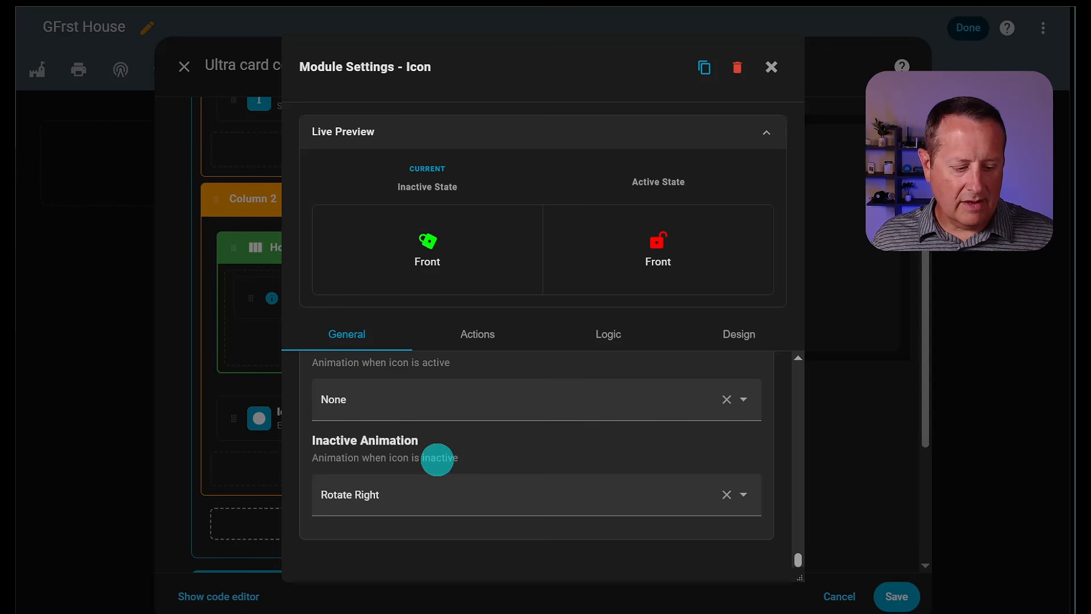
{"action": "left_click", "coordinate": [418, 499]}
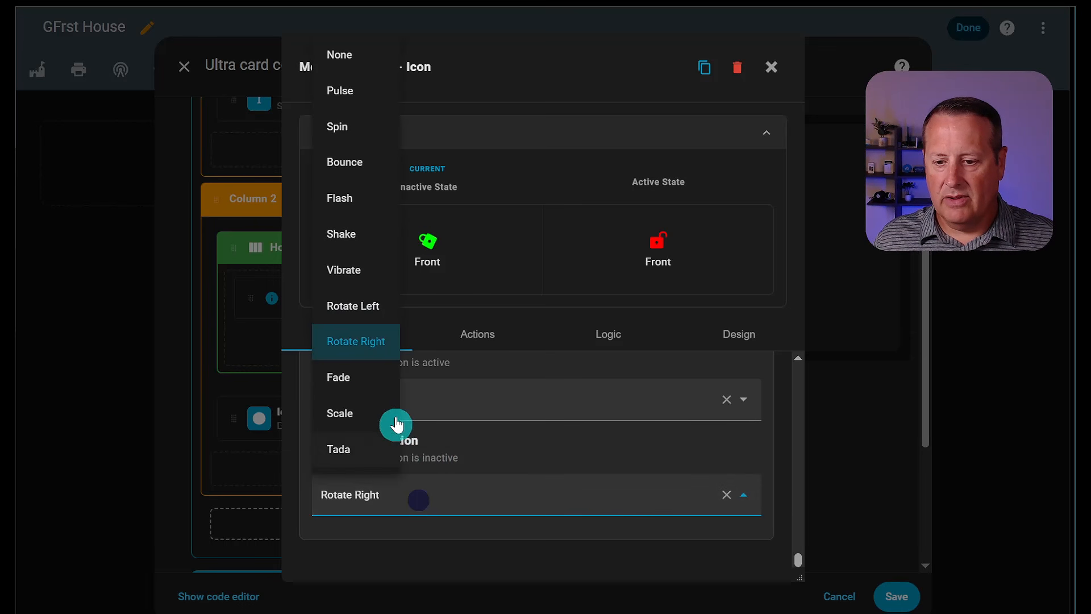
{"action": "left_click", "coordinate": [341, 55]}
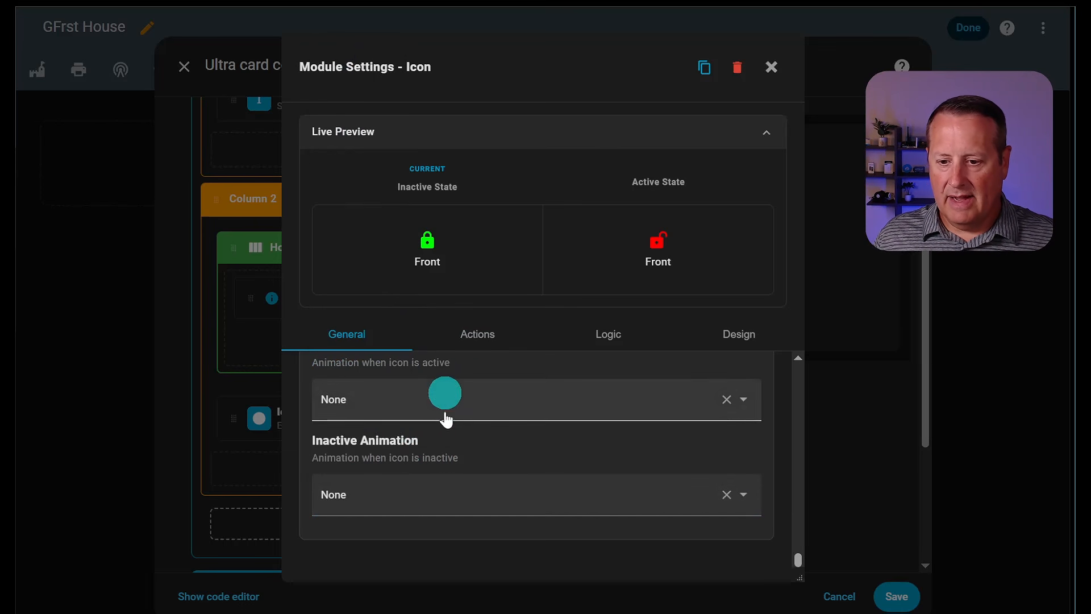
- Set the icon's active animation to Fade
{"action": "scroll", "coordinate": [489, 526], "scroll_direction": "down", "scroll_amount": 3}
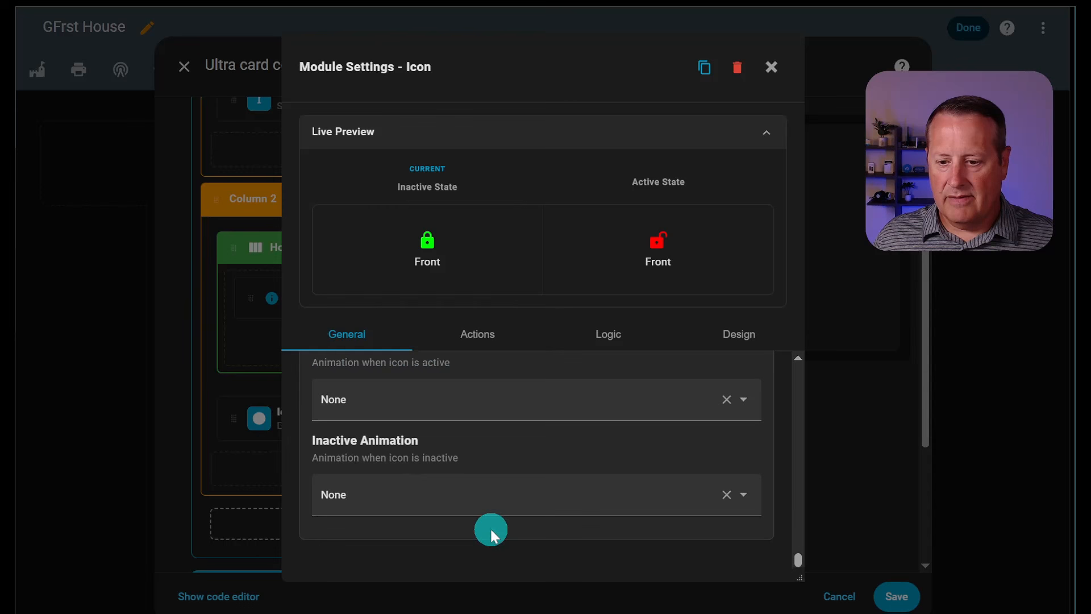
{"action": "left_click", "coordinate": [450, 411]}
{"action": "scroll", "coordinate": [365, 278], "scroll_direction": "down", "scroll_amount": 2}
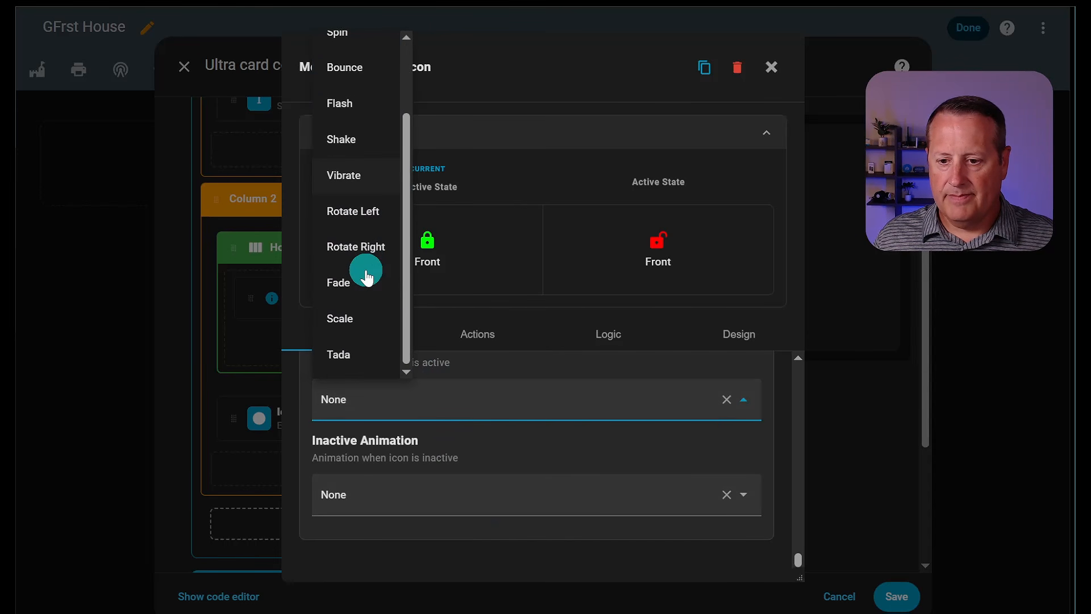
{"action": "left_click", "coordinate": [348, 282]}
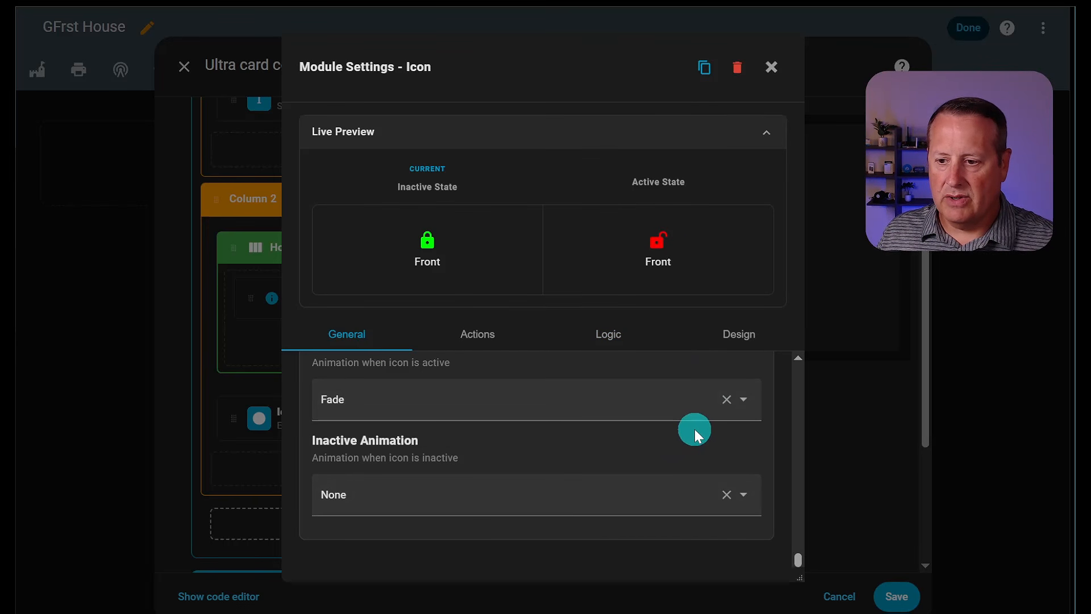
{"action": "scroll", "coordinate": [614, 414], "scroll_direction": "up", "scroll_amount": 3}
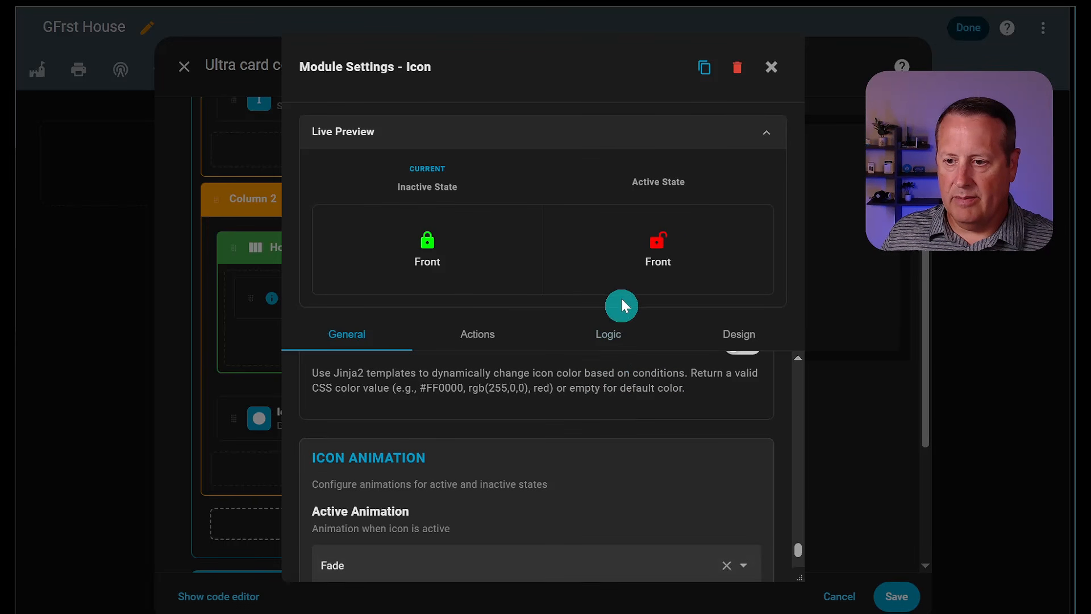
- Set the state-based animation type in the icon's design settings to Rotate Right
{"action": "left_click", "coordinate": [743, 336]}
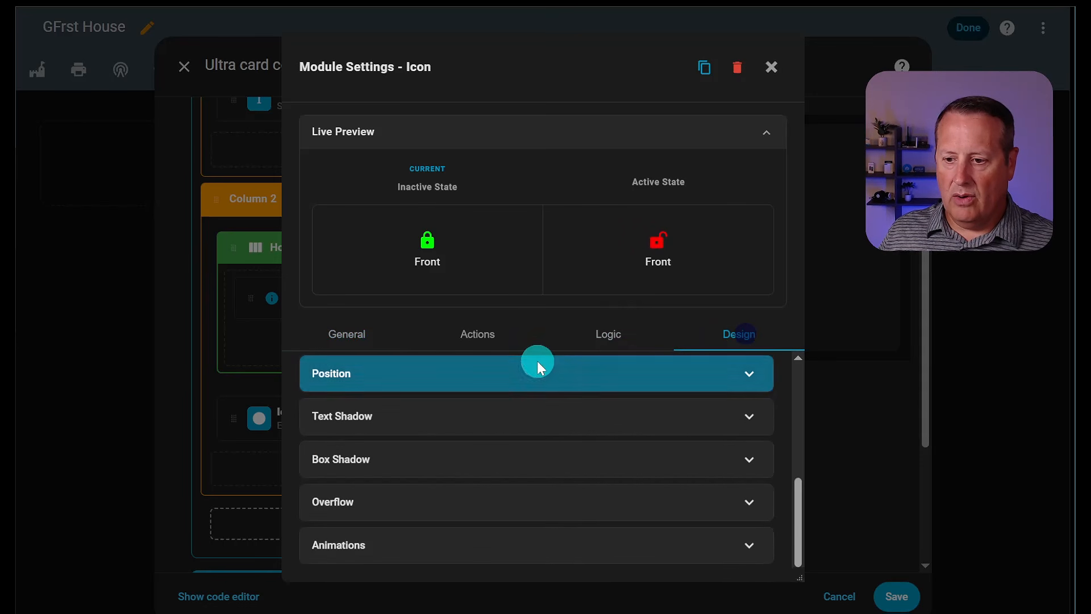
{"action": "left_click", "coordinate": [446, 542]}
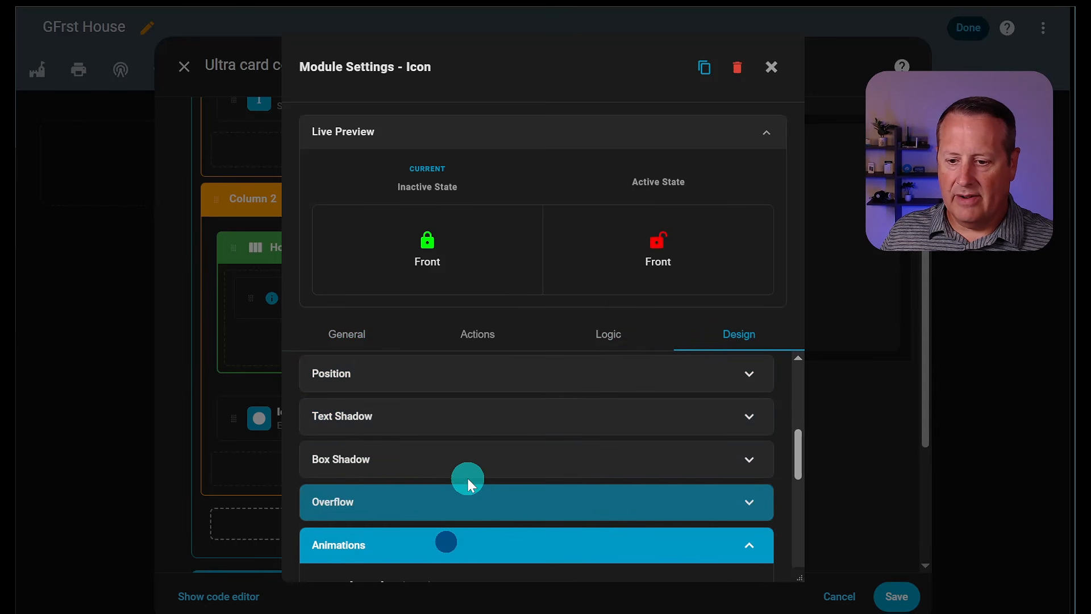
{"action": "scroll", "coordinate": [468, 480], "scroll_direction": "down", "scroll_amount": 5}
{"action": "scroll", "coordinate": [472, 480], "scroll_direction": "up", "scroll_amount": 3}
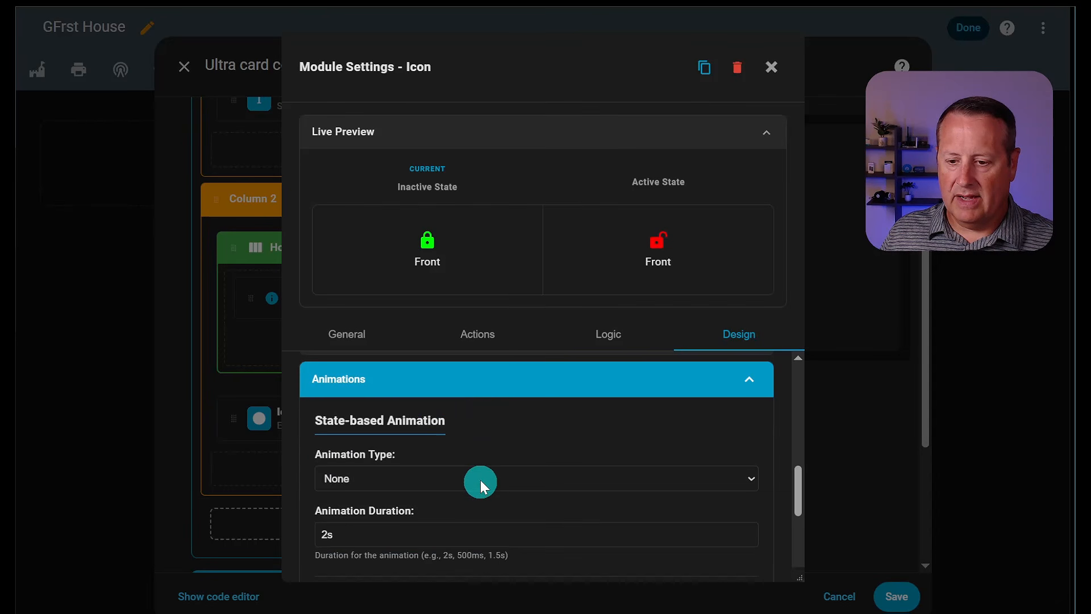
{"action": "left_click", "coordinate": [480, 479]}
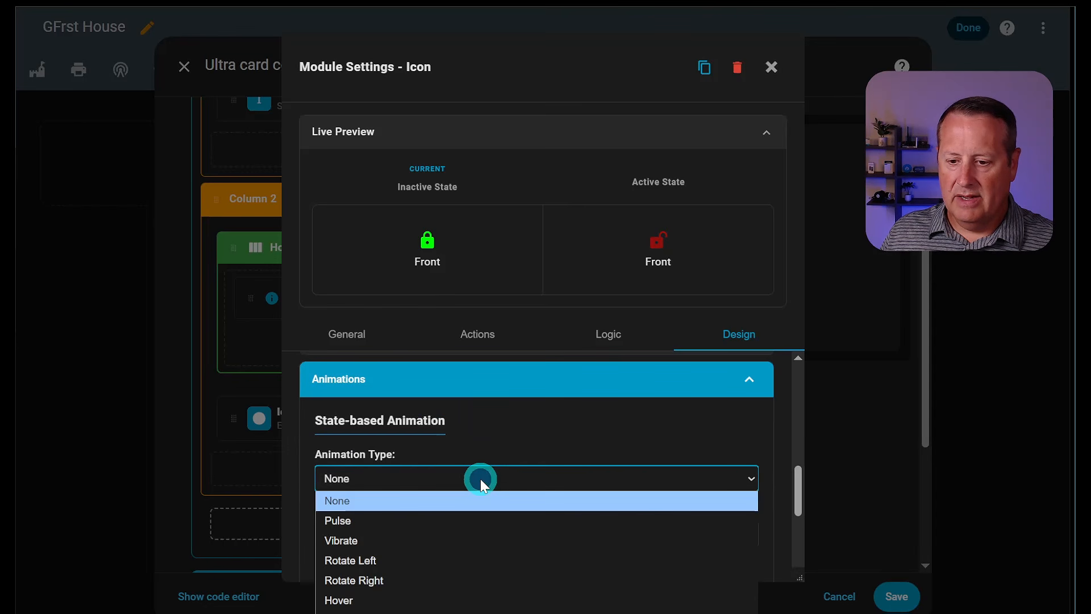
{"action": "left_click", "coordinate": [448, 585]}
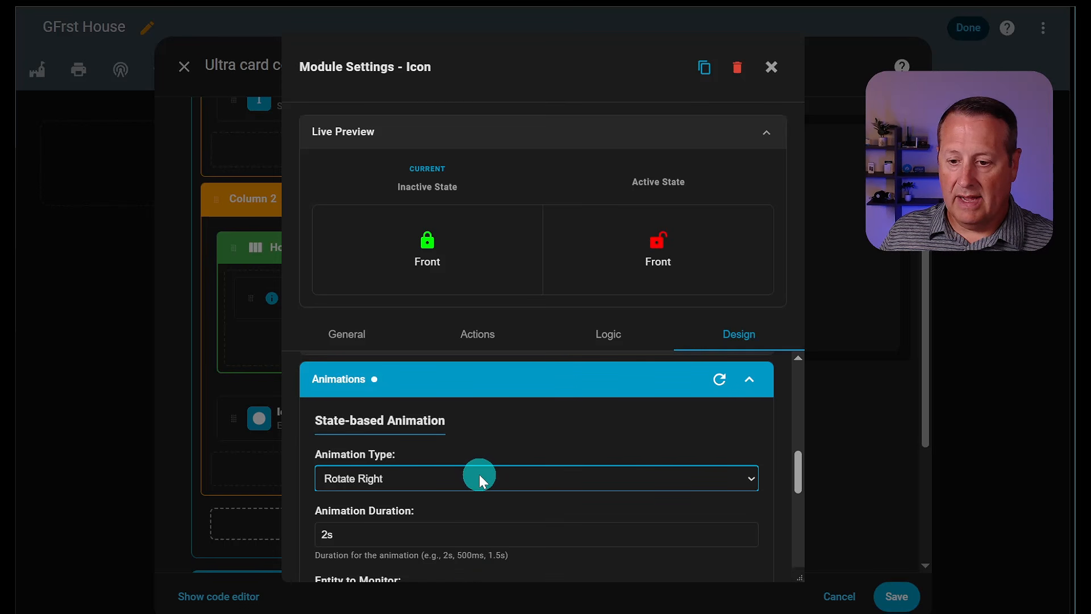
- Choose lock.front_door_lock_js as the entity to monitor for the state-based animation
{"action": "scroll", "coordinate": [479, 478], "scroll_direction": "down", "scroll_amount": 3}
{"action": "left_click", "coordinate": [455, 472]}
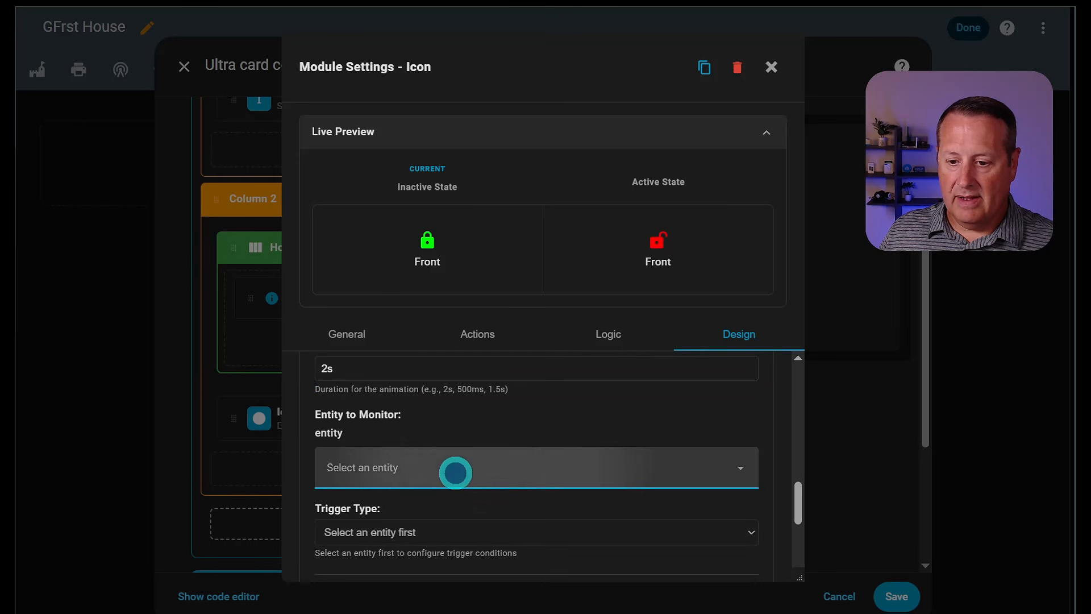
{"action": "type", "text": "entity: lock.front_door_lock_js"}
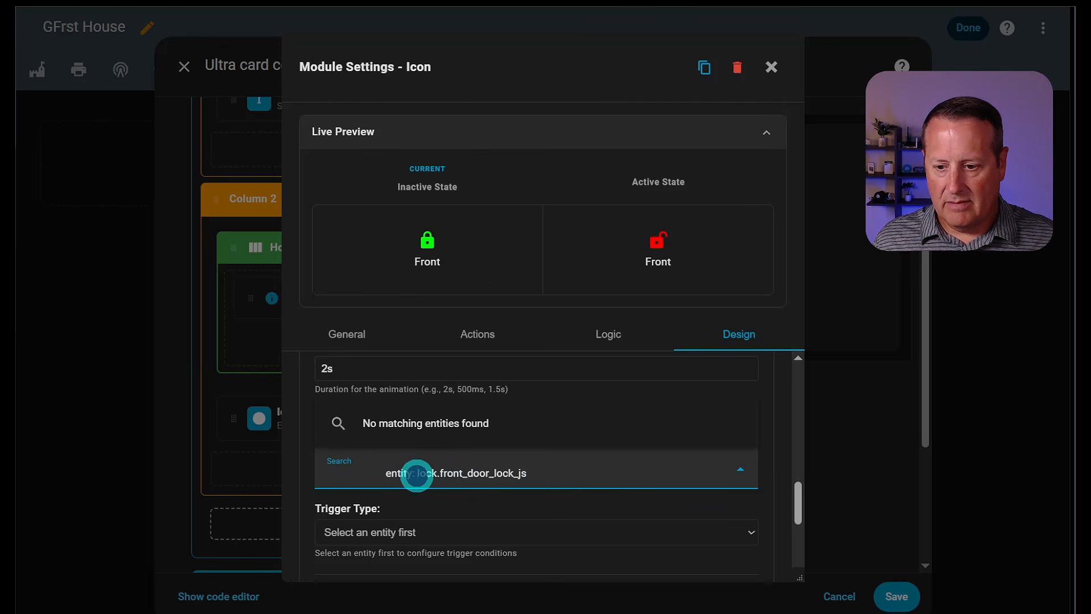
{"action": "left_click_drag", "start_coordinate": [417, 475], "coordinate": [305, 478]}
{"action": "key", "text": "BackSpace"}
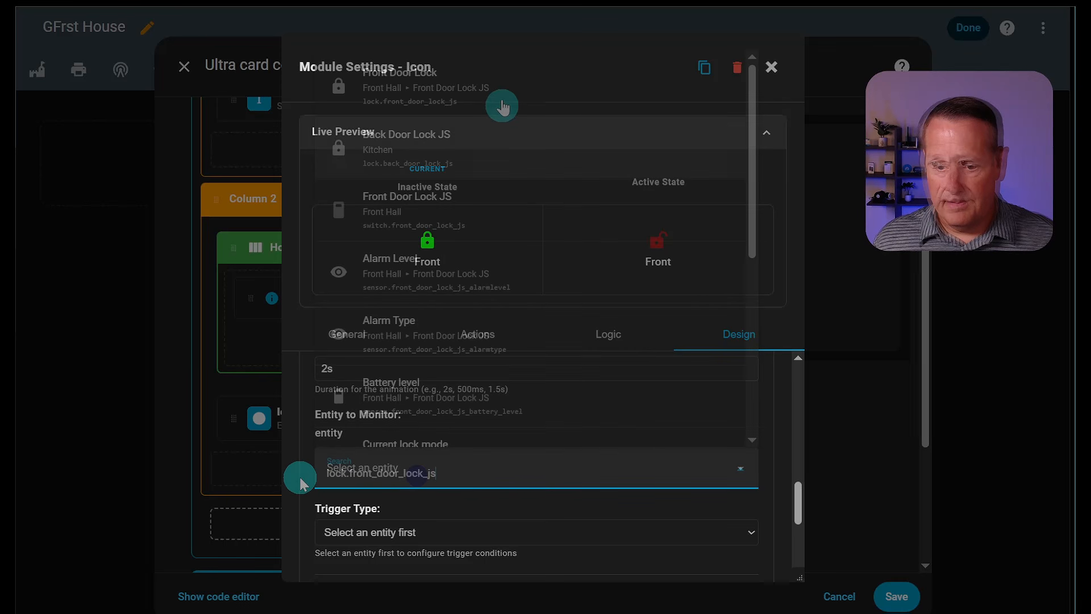
{"action": "left_click", "coordinate": [499, 84]}
- Enter locked as the state value that triggers the animation
{"action": "scroll", "coordinate": [516, 454], "scroll_direction": "down", "scroll_amount": 3}
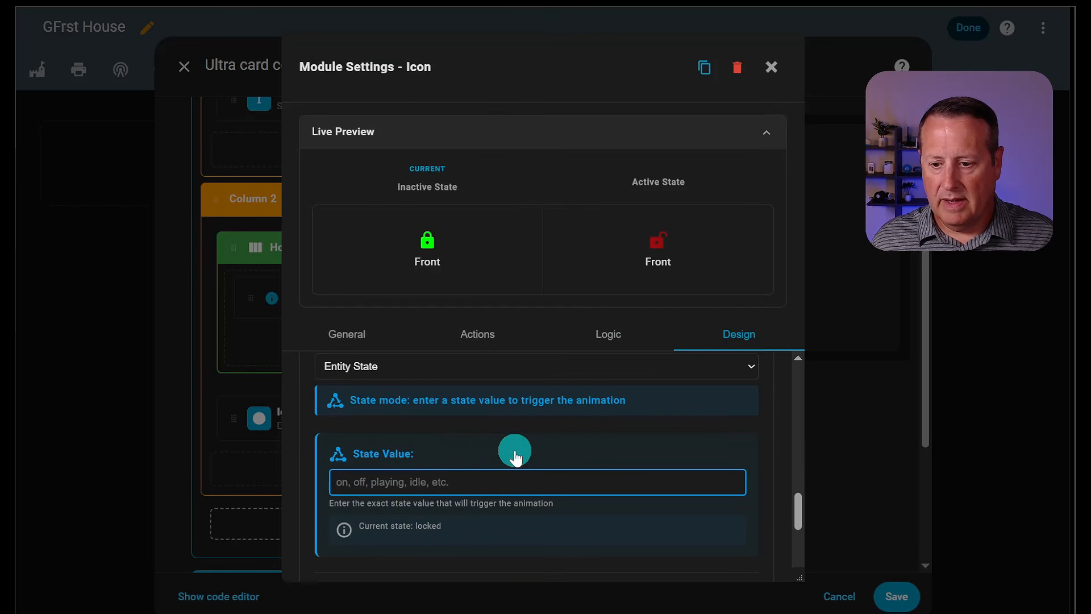
{"action": "left_click", "coordinate": [436, 480]}
{"action": "type", "text": "locke"}
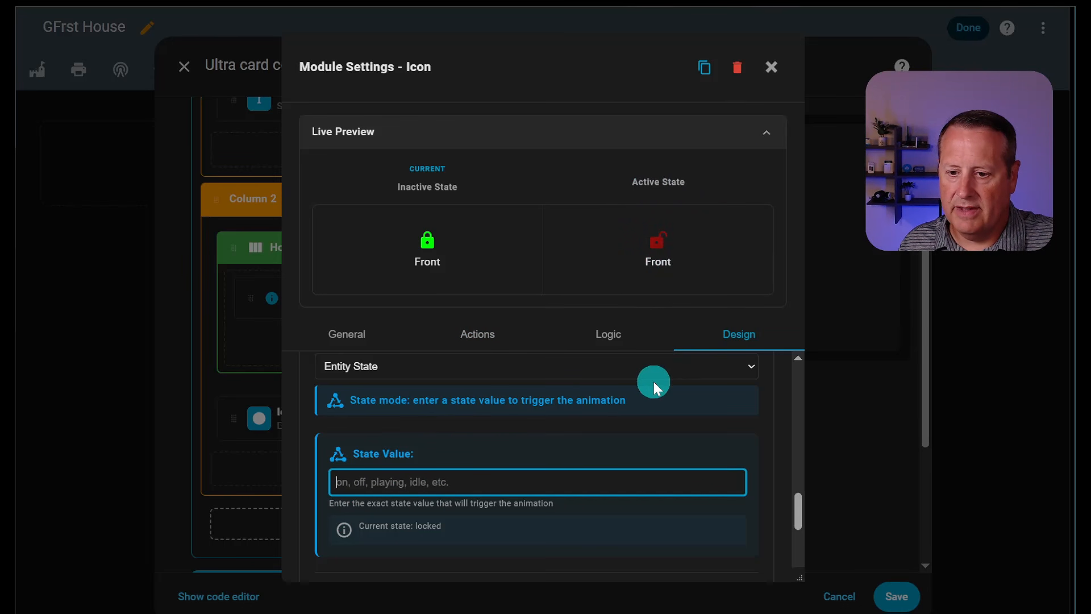
- Reset the icon's state-based animation design settings to their defaults
{"action": "scroll", "coordinate": [653, 381], "scroll_direction": "up", "scroll_amount": 3}
{"action": "scroll", "coordinate": [784, 454], "scroll_direction": "up", "scroll_amount": 3}
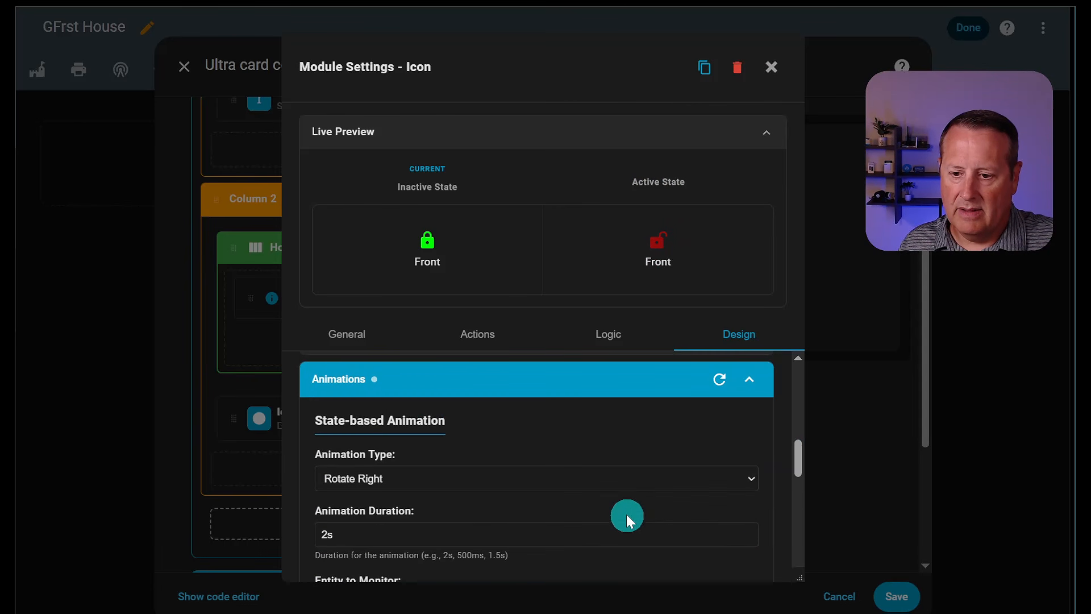
{"action": "left_click", "coordinate": [719, 389]}
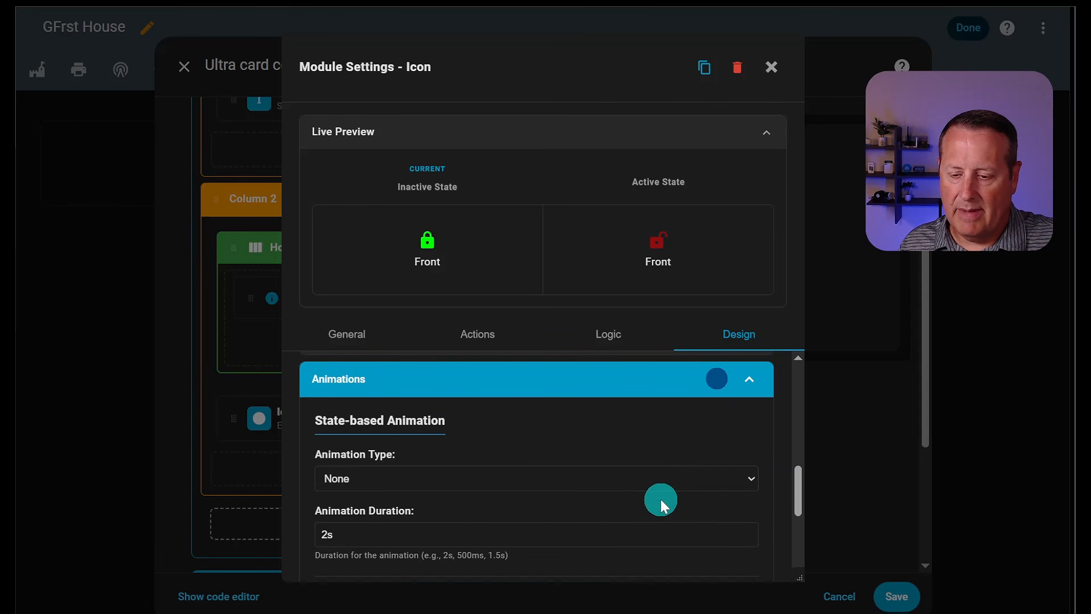
- Examine the lock icon module's design settings, including the background options, and close the module settings
{"action": "scroll", "coordinate": [660, 498], "scroll_direction": "down", "scroll_amount": 3}
{"action": "scroll", "coordinate": [659, 499], "scroll_direction": "up", "scroll_amount": 10}
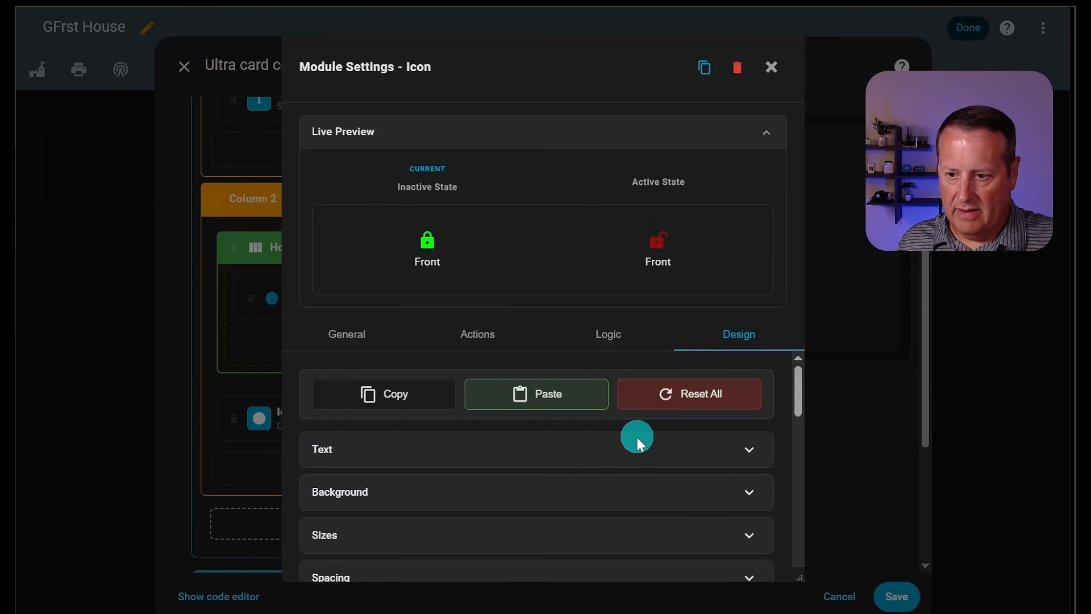
{"action": "scroll", "coordinate": [640, 434], "scroll_direction": "down", "scroll_amount": 3}
{"action": "scroll", "coordinate": [626, 434], "scroll_direction": "up", "scroll_amount": 1}
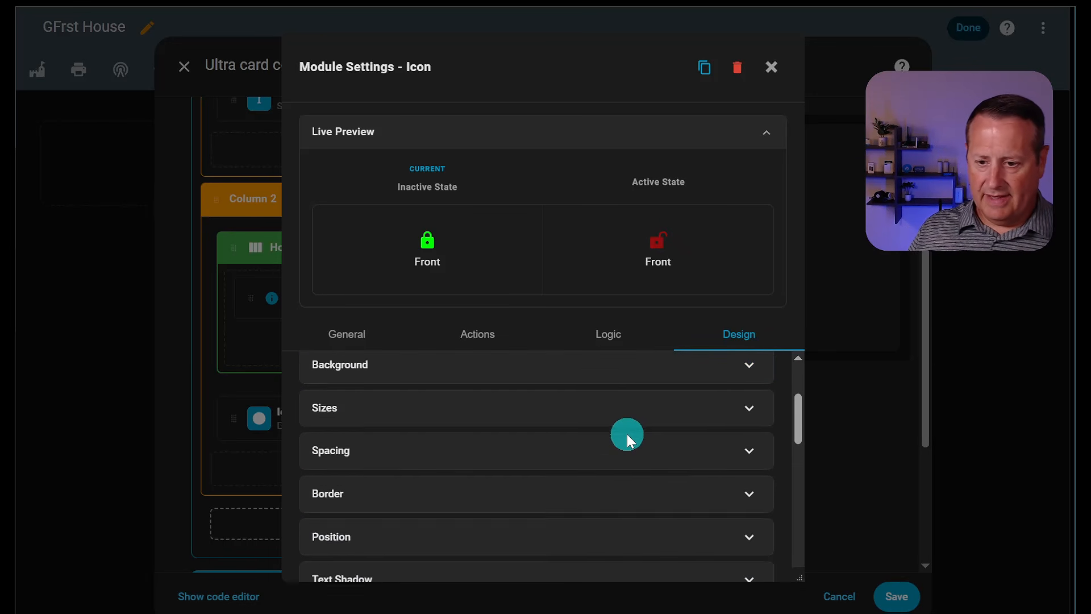
{"action": "scroll", "coordinate": [626, 434], "scroll_direction": "up", "scroll_amount": 2}
{"action": "left_click", "coordinate": [503, 489]}
{"action": "scroll", "coordinate": [503, 517], "scroll_direction": "down", "scroll_amount": 3}
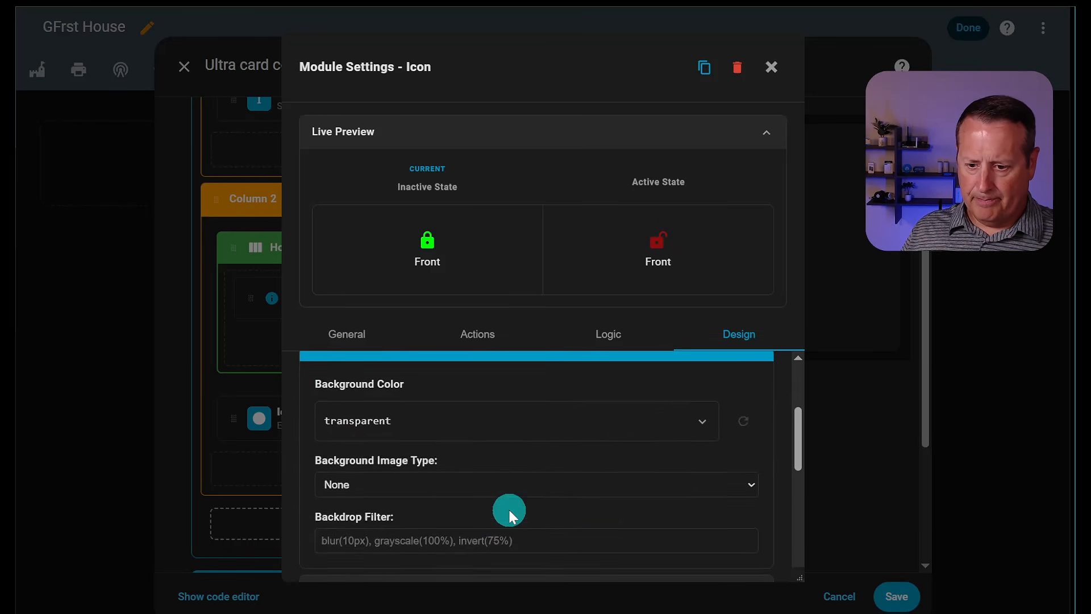
{"action": "scroll", "coordinate": [509, 515], "scroll_direction": "down", "scroll_amount": 3}
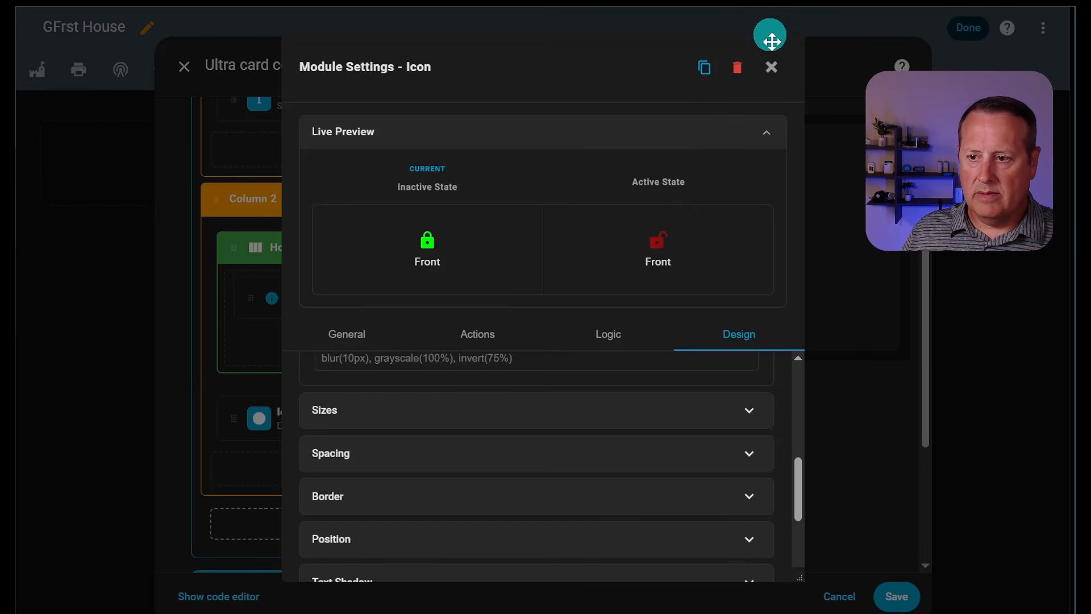
{"action": "left_click", "coordinate": [773, 69]}
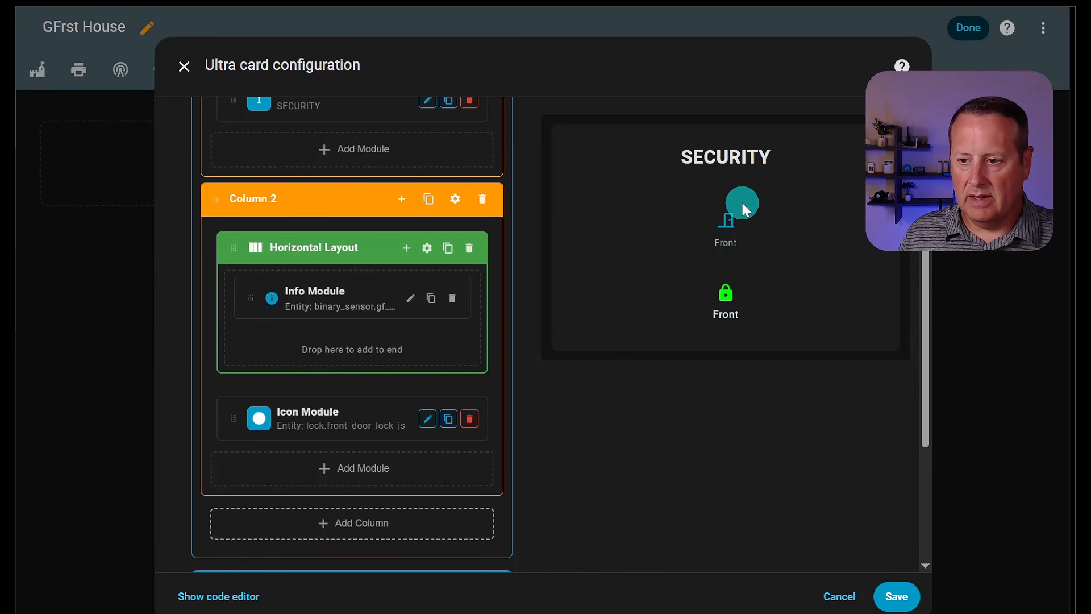
- Move the front door lock icon module into Column 2's horizontal layout, after the info module
{"action": "left_click_drag", "start_coordinate": [321, 425], "coordinate": [320, 347]}
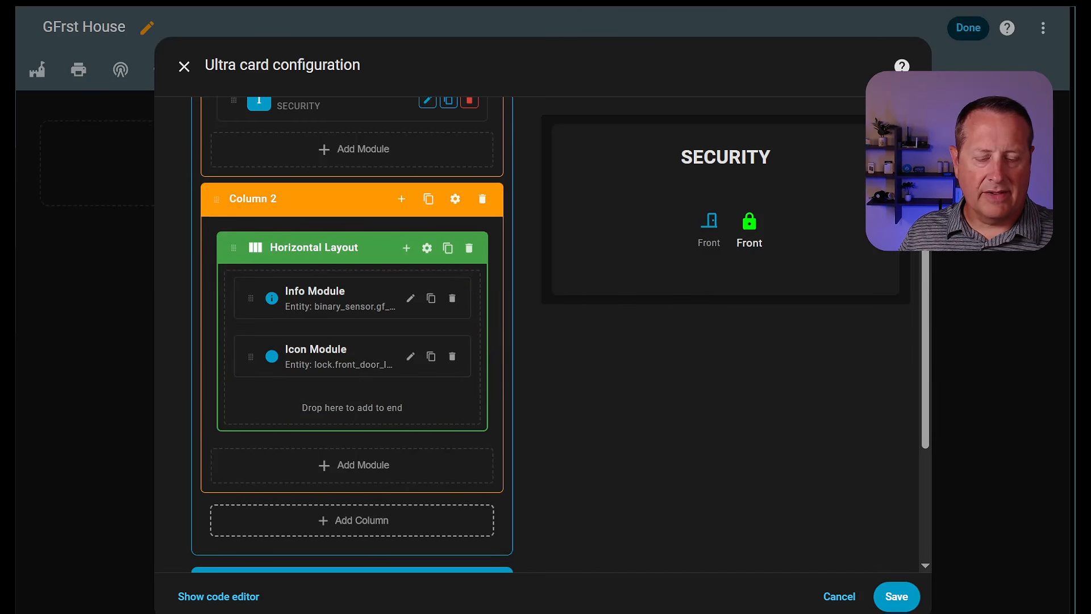
- Try a gap of 6.3 between the horizontal layout's items, reset it to the default, and close the layout settings
{"action": "left_click", "coordinate": [427, 249]}
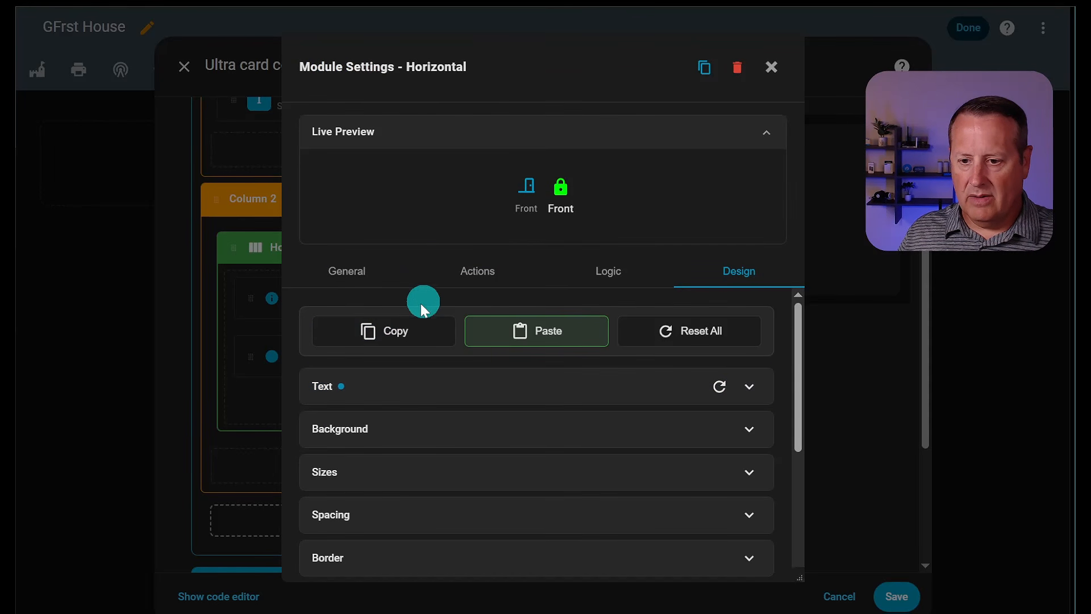
{"action": "left_click", "coordinate": [362, 273]}
{"action": "scroll", "coordinate": [564, 464], "scroll_direction": "down", "scroll_amount": 7}
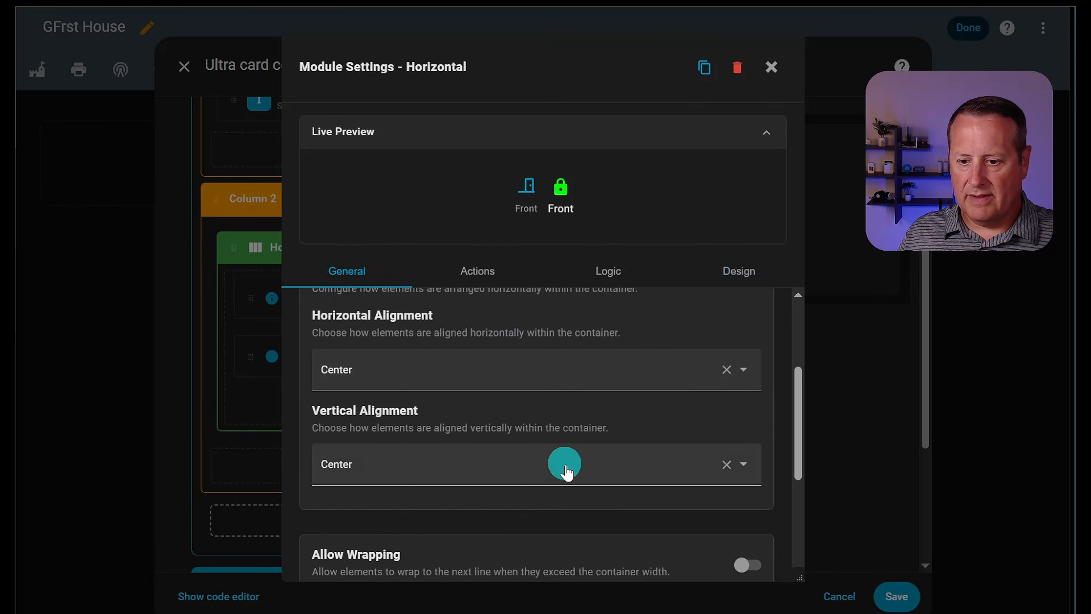
{"action": "scroll", "coordinate": [567, 469], "scroll_direction": "down", "scroll_amount": 1}
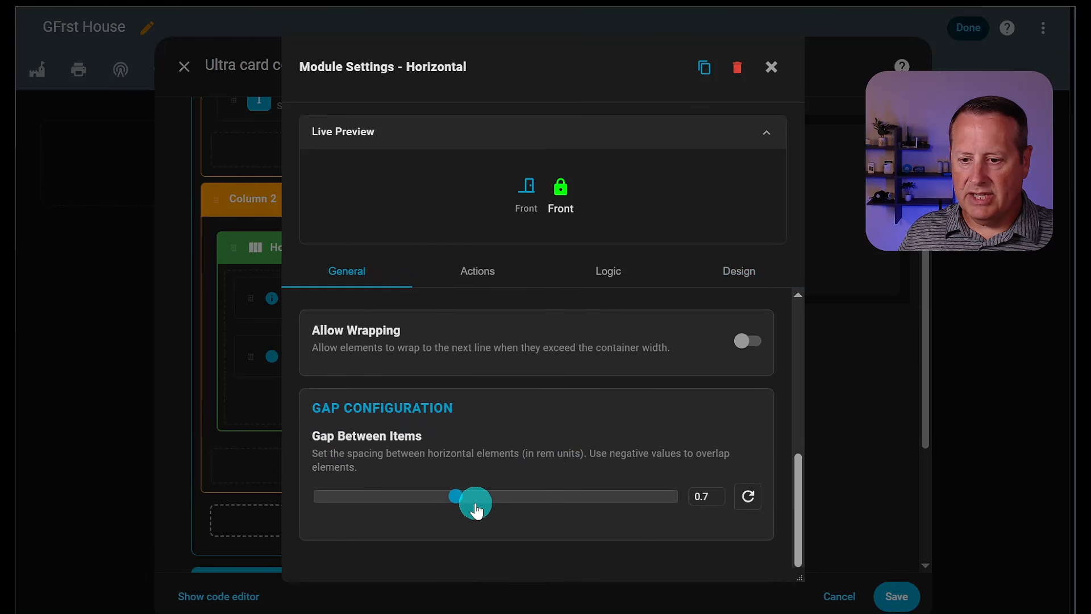
{"action": "left_click_drag", "start_coordinate": [459, 502], "coordinate": [578, 495]}
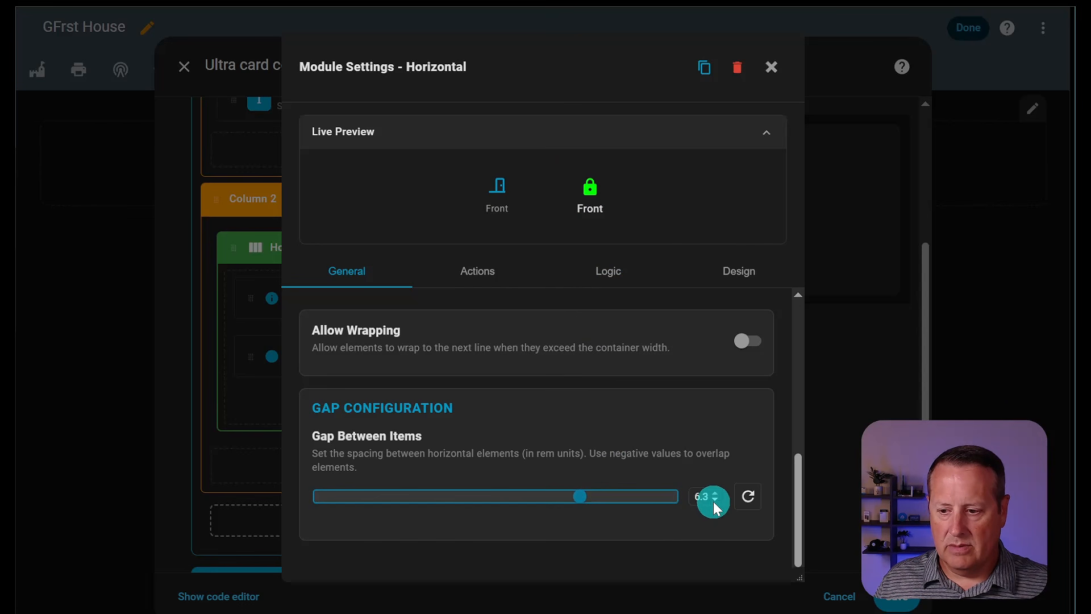
{"action": "left_click", "coordinate": [755, 504]}
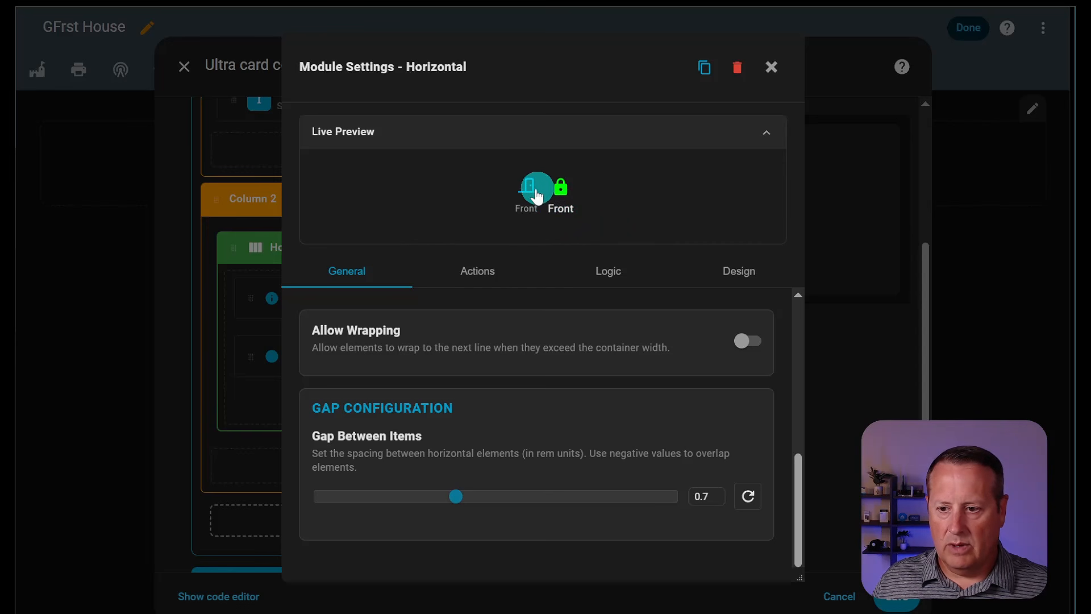
{"action": "left_click", "coordinate": [561, 200]}
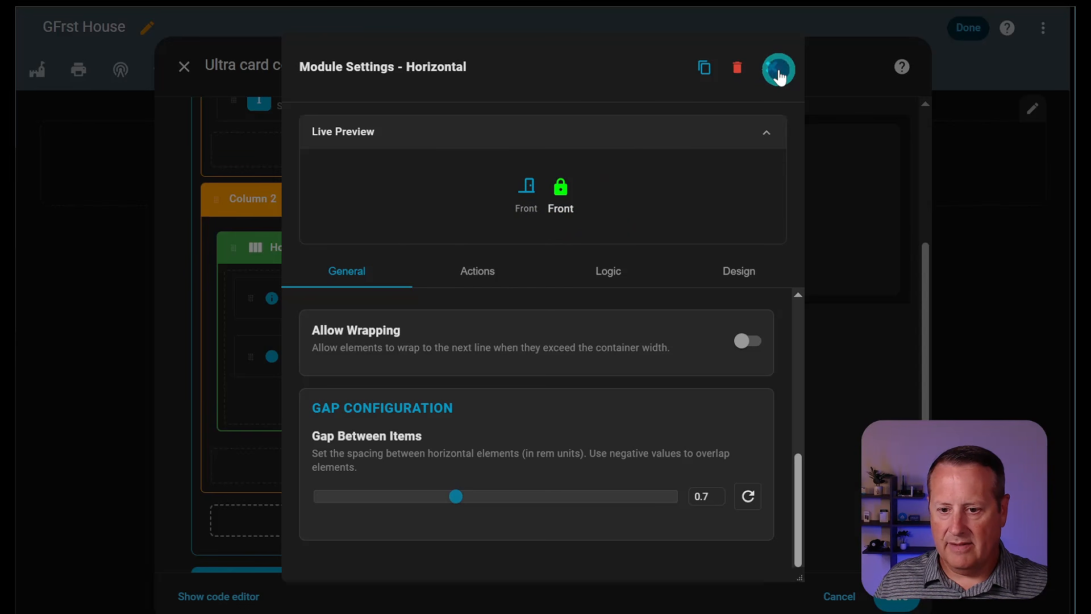
{"action": "left_click", "coordinate": [779, 76]}
- Examine the inactive and active name settings of the lock icon module inside the horizontal layout, including name colors and sizes
{"action": "left_click", "coordinate": [414, 358]}
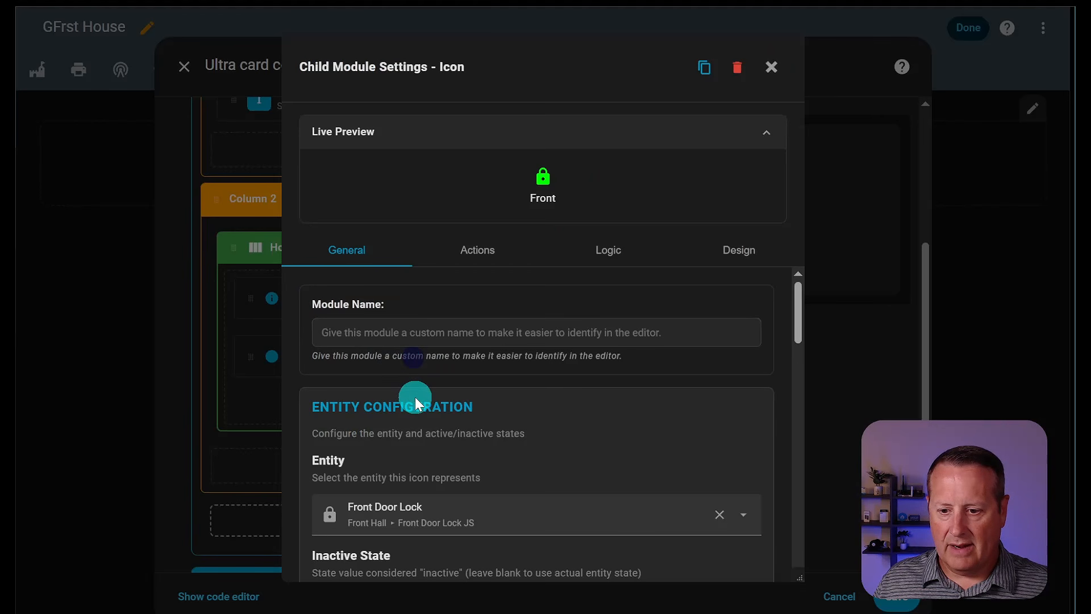
{"action": "scroll", "coordinate": [416, 400], "scroll_direction": "down", "scroll_amount": 9}
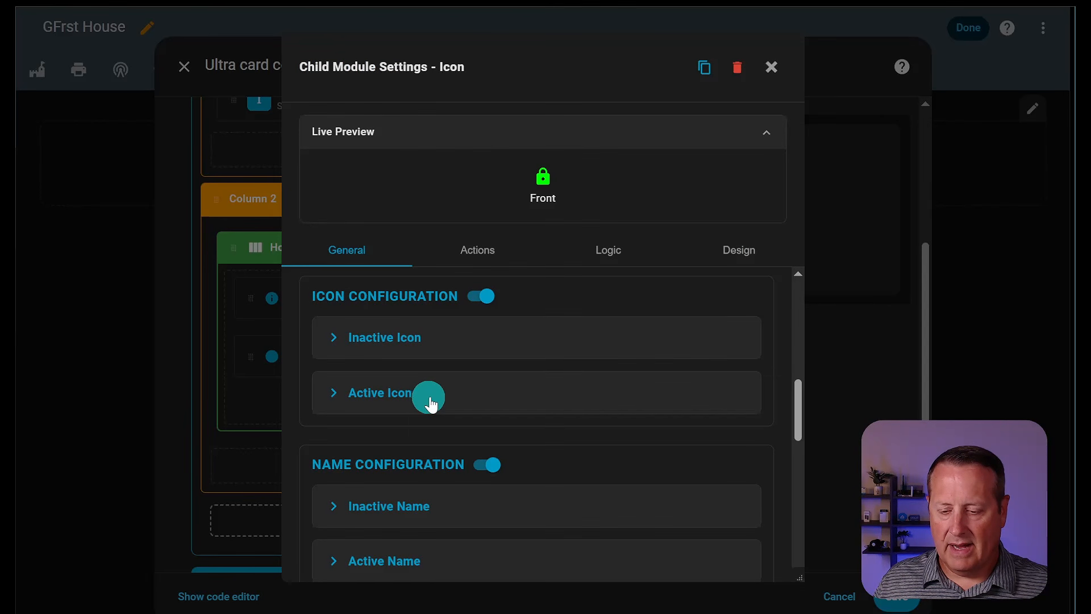
{"action": "scroll", "coordinate": [430, 402], "scroll_direction": "down", "scroll_amount": 3}
{"action": "scroll", "coordinate": [430, 402], "scroll_direction": "up", "scroll_amount": 3}
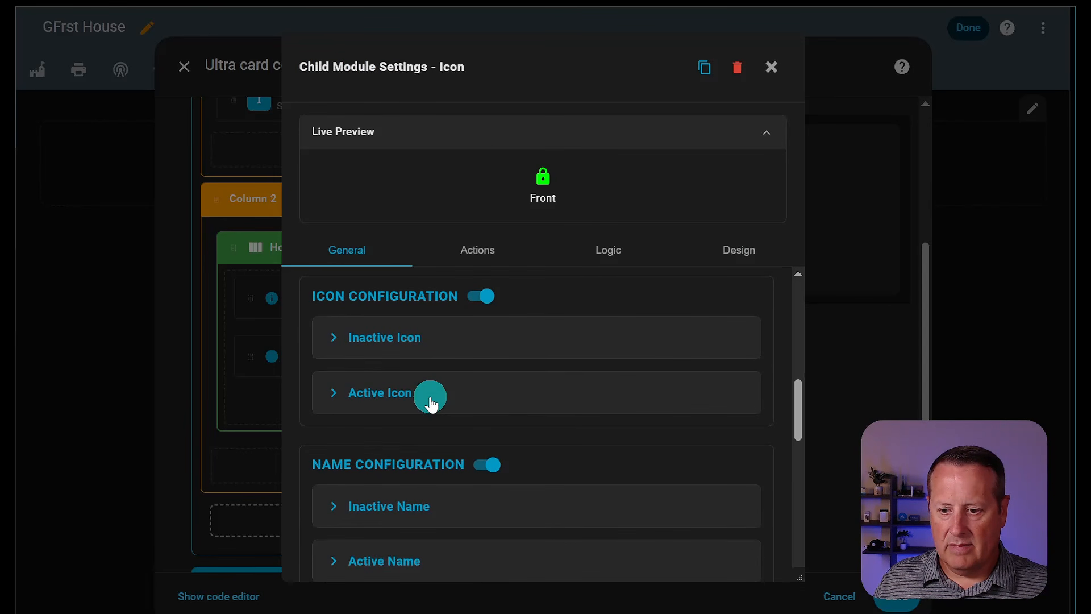
{"action": "left_click", "coordinate": [337, 520]}
{"action": "scroll", "coordinate": [375, 489], "scroll_direction": "down", "scroll_amount": 6}
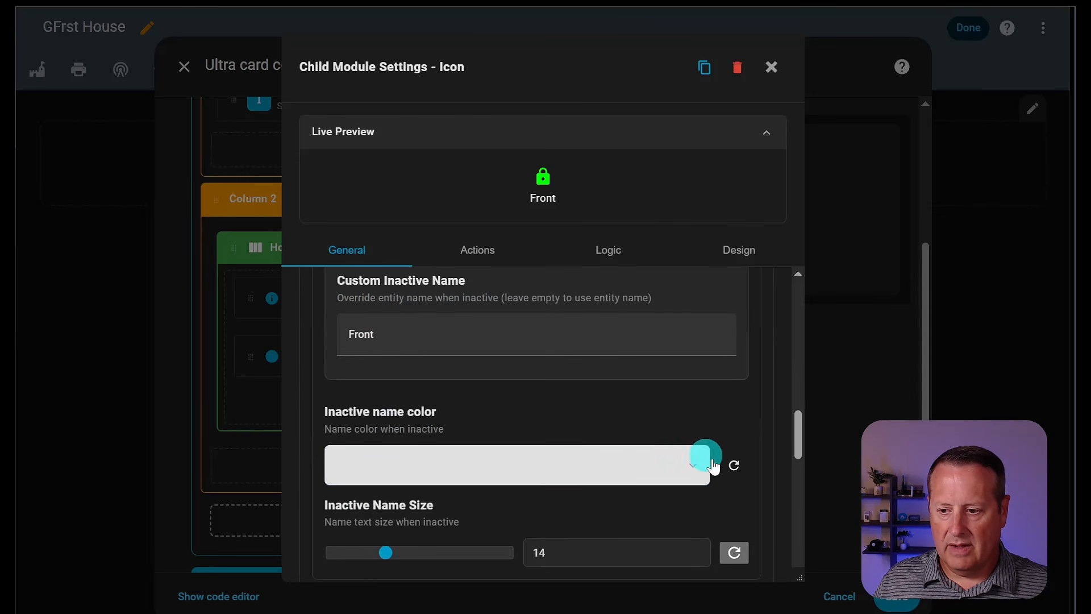
{"action": "scroll", "coordinate": [667, 433], "scroll_direction": "down", "scroll_amount": 3}
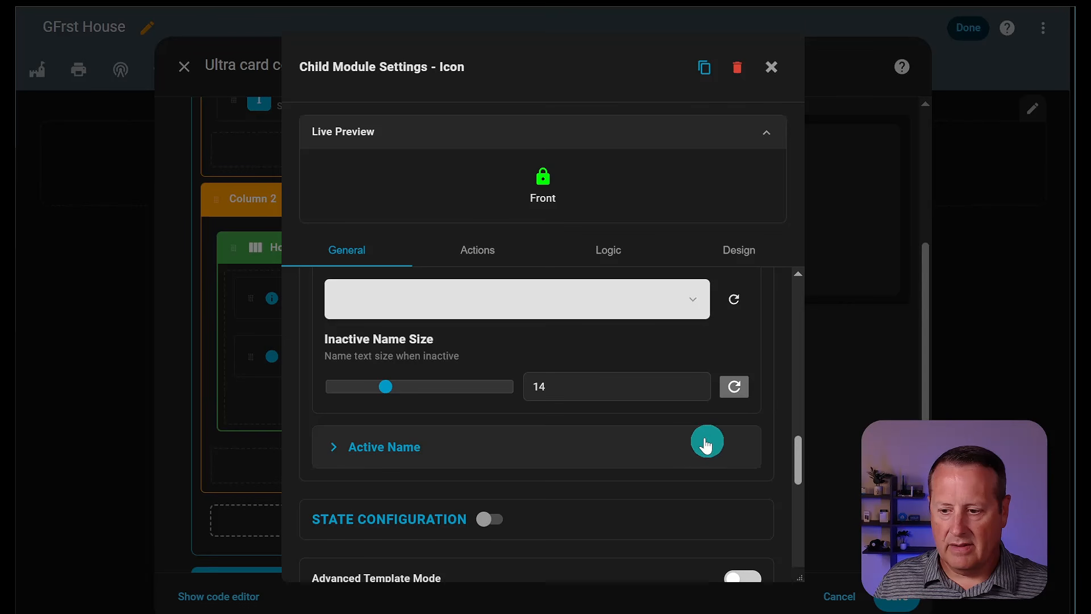
{"action": "scroll", "coordinate": [515, 434], "scroll_direction": "up", "scroll_amount": 5}
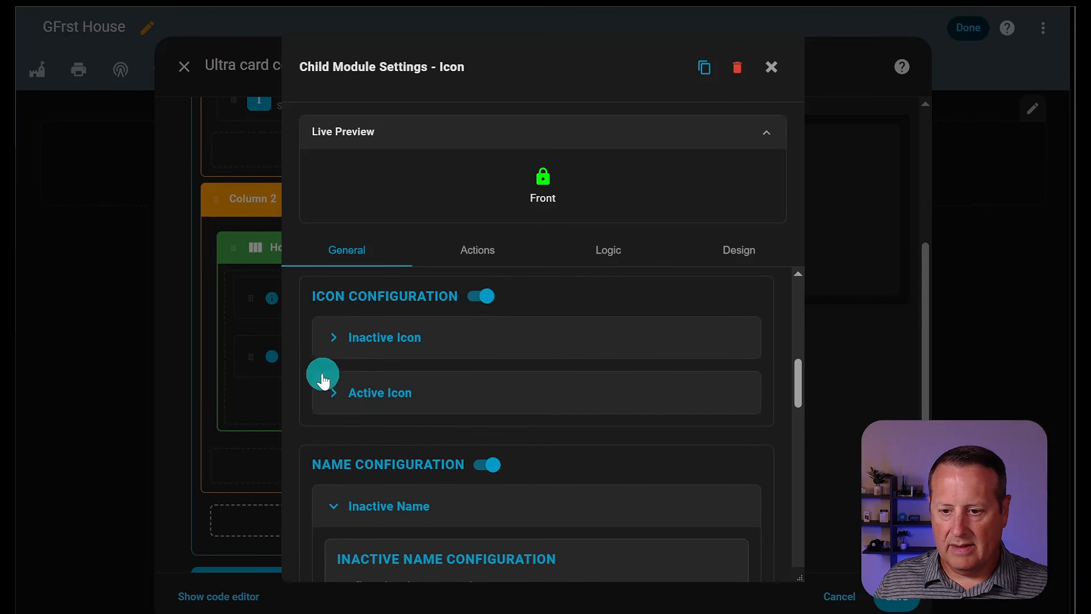
{"action": "scroll", "coordinate": [349, 418], "scroll_direction": "down", "scroll_amount": 6}
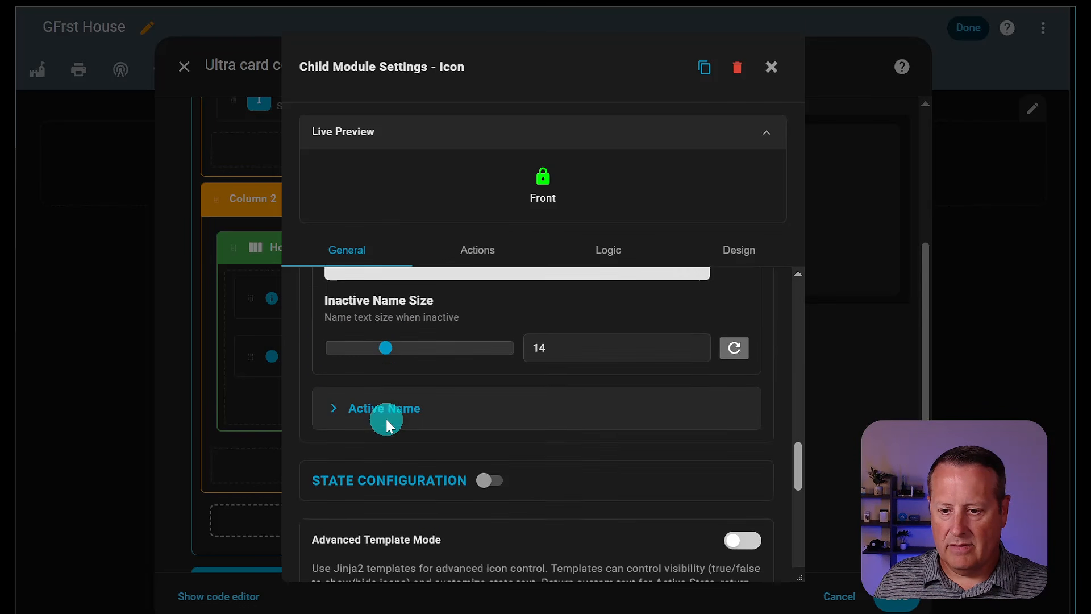
{"action": "left_click", "coordinate": [331, 293]}
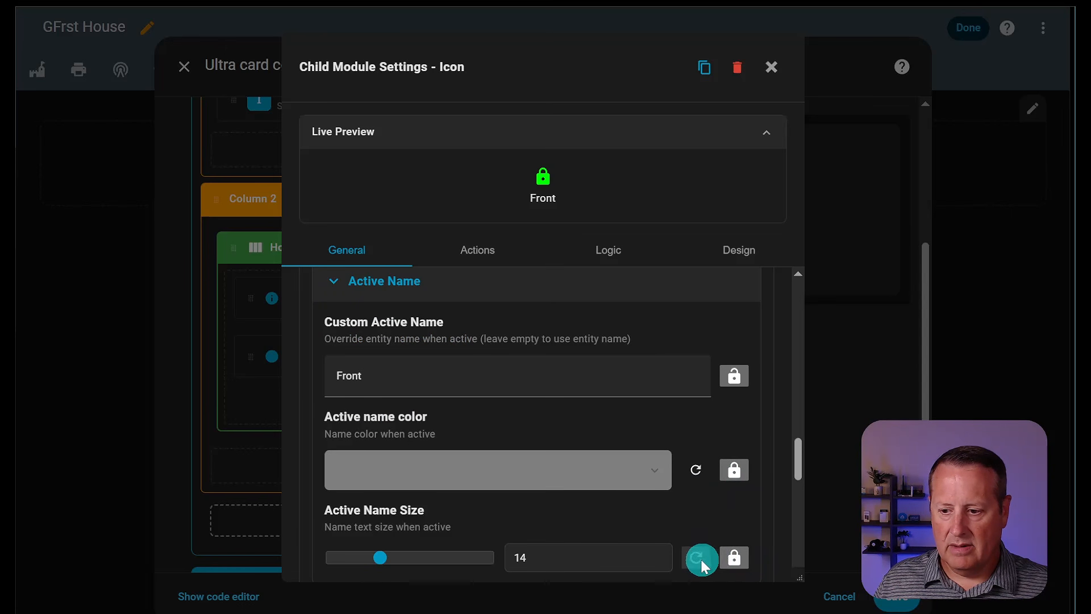
{"action": "scroll", "coordinate": [702, 539], "scroll_direction": "up", "scroll_amount": 5}
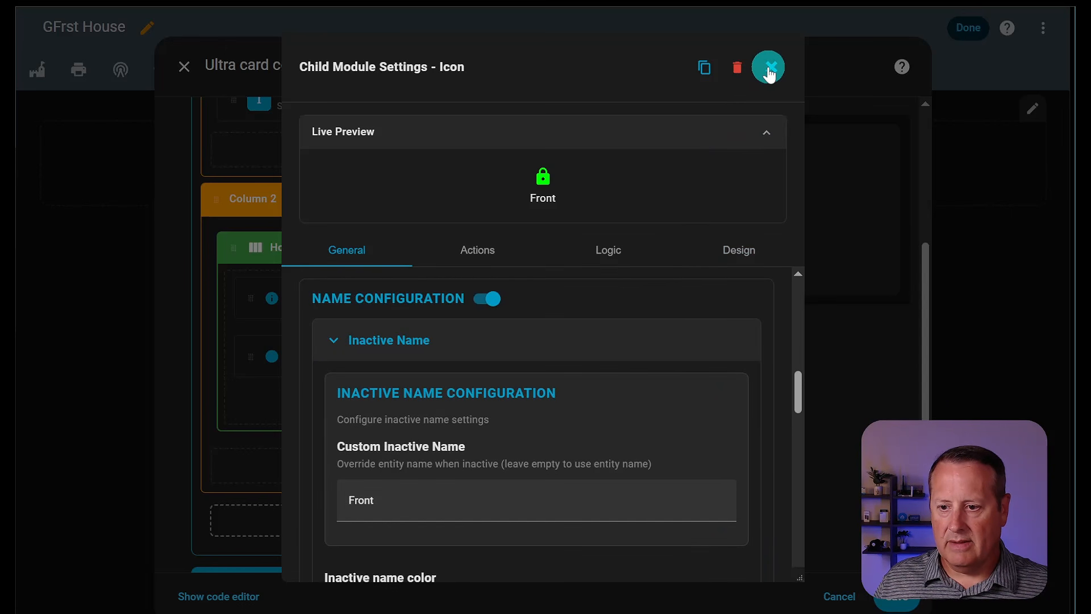
{"action": "left_click", "coordinate": [769, 69]}
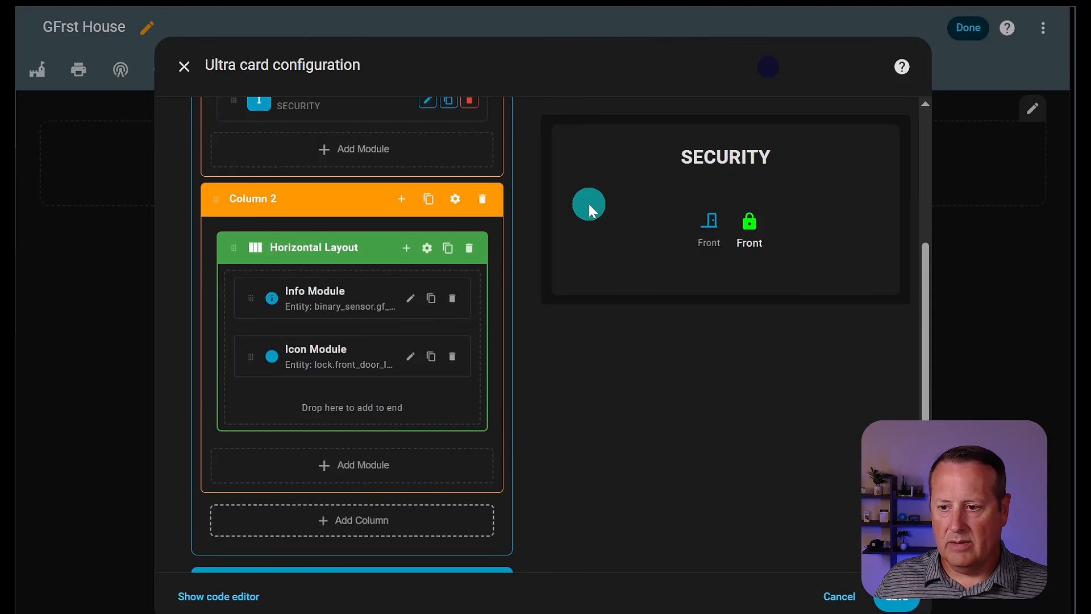
- Examine the info module's icon, name color and size settings for comparison with the lock icon module
{"action": "left_click", "coordinate": [414, 301]}
{"action": "scroll", "coordinate": [407, 397], "scroll_direction": "down", "scroll_amount": 6}
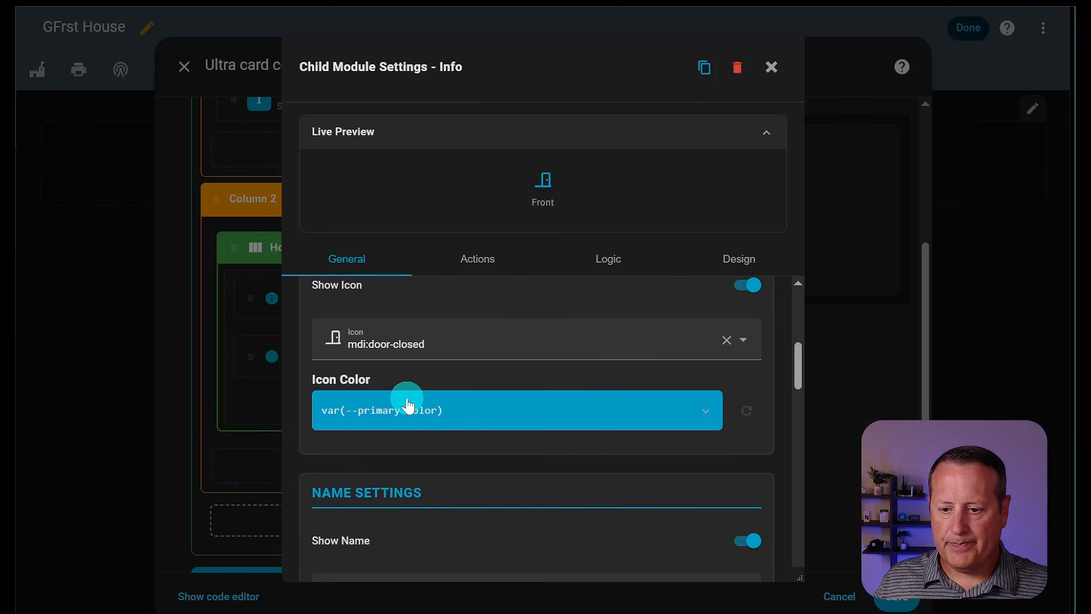
{"action": "scroll", "coordinate": [407, 397], "scroll_direction": "down", "scroll_amount": 8}
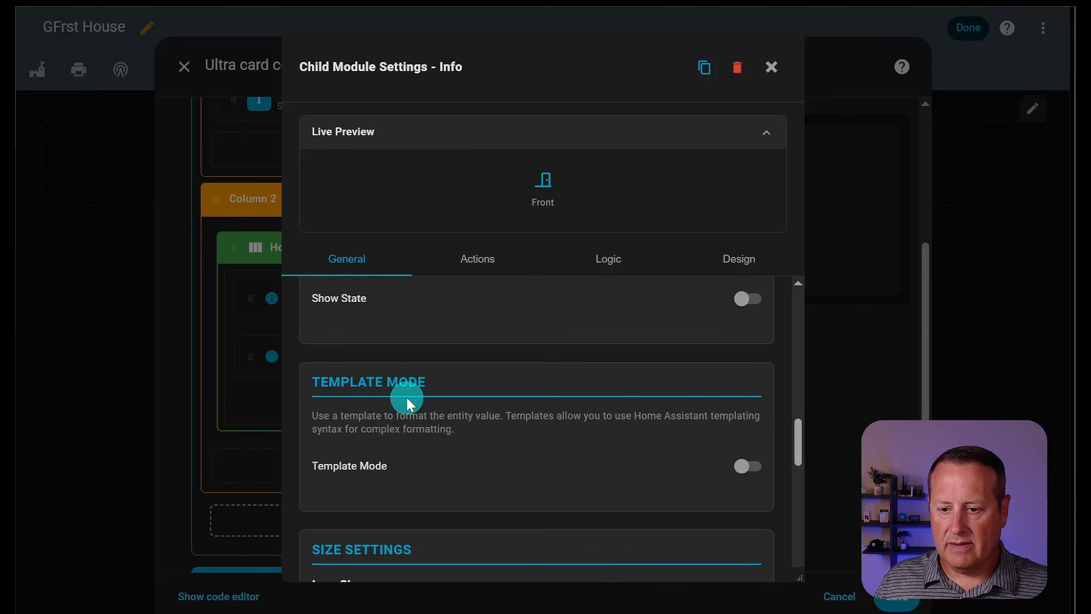
{"action": "scroll", "coordinate": [544, 428], "scroll_direction": "down", "scroll_amount": 3}
{"action": "scroll", "coordinate": [544, 427], "scroll_direction": "down", "scroll_amount": 3}
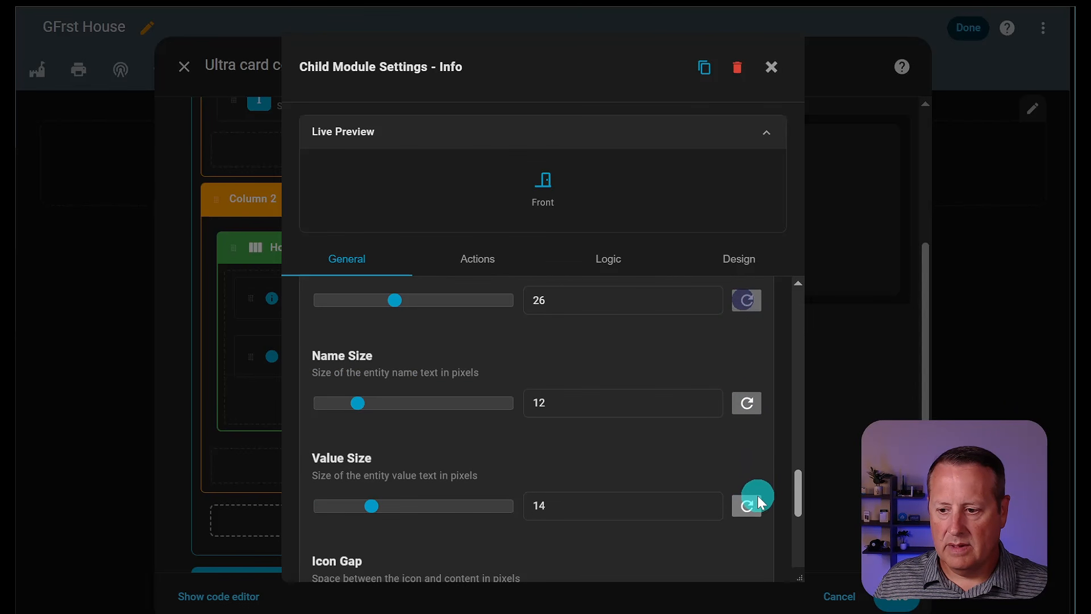
{"action": "scroll", "coordinate": [740, 486], "scroll_direction": "down", "scroll_amount": 3}
{"action": "scroll", "coordinate": [741, 486], "scroll_direction": "up", "scroll_amount": 6}
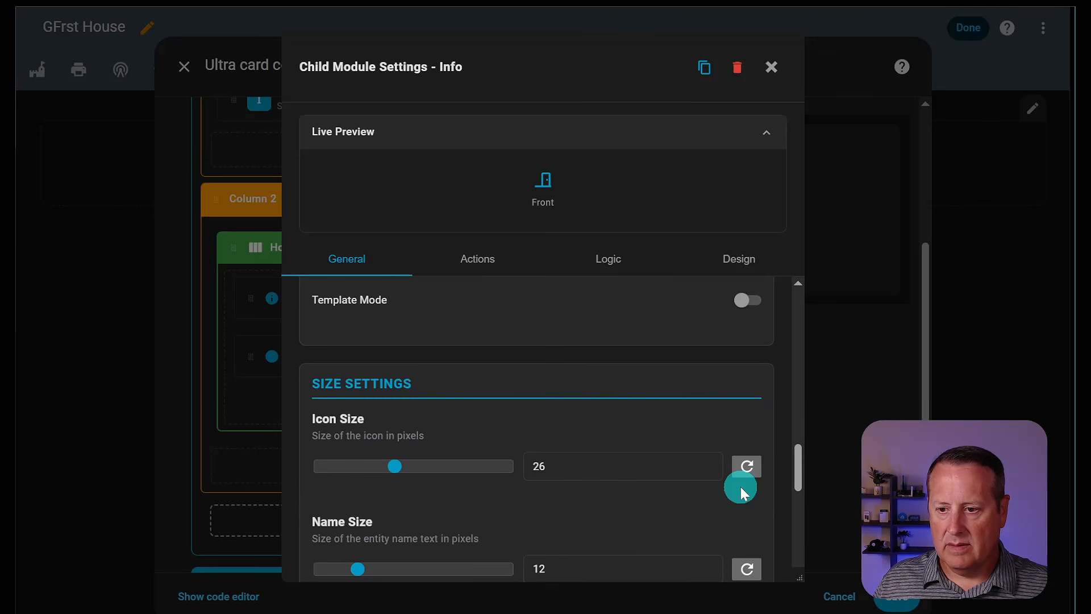
{"action": "scroll", "coordinate": [740, 486], "scroll_direction": "up", "scroll_amount": 3}
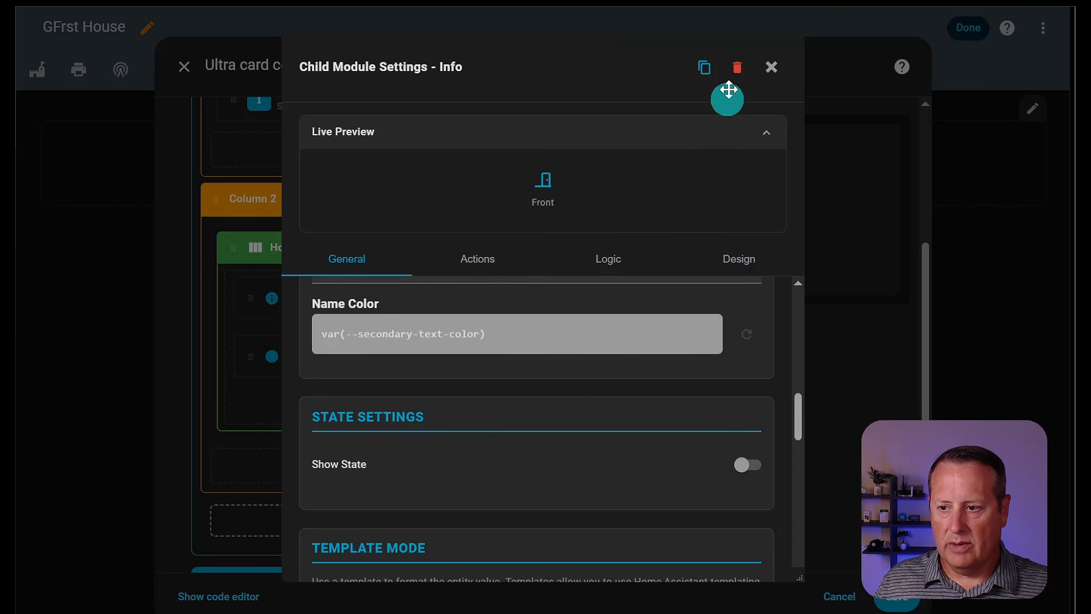
{"action": "left_click", "coordinate": [770, 68]}
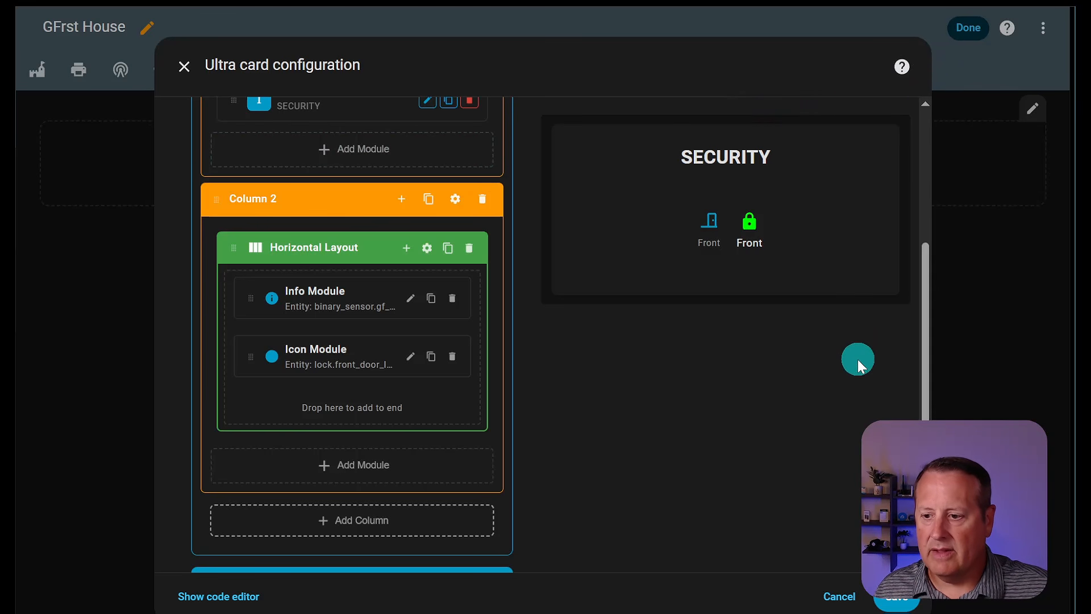
- Discard the Ultra Card configuration changes and finish editing the dashboard
{"action": "scroll", "coordinate": [854, 360], "scroll_direction": "down", "scroll_amount": 3}
{"action": "left_click", "coordinate": [841, 596]}
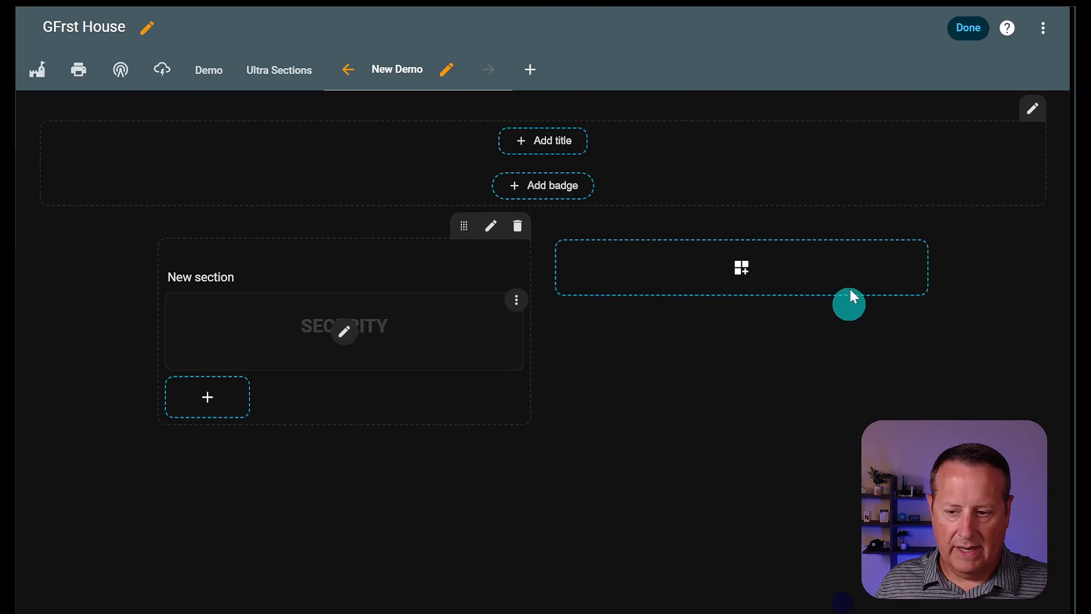
{"action": "left_click", "coordinate": [969, 39]}
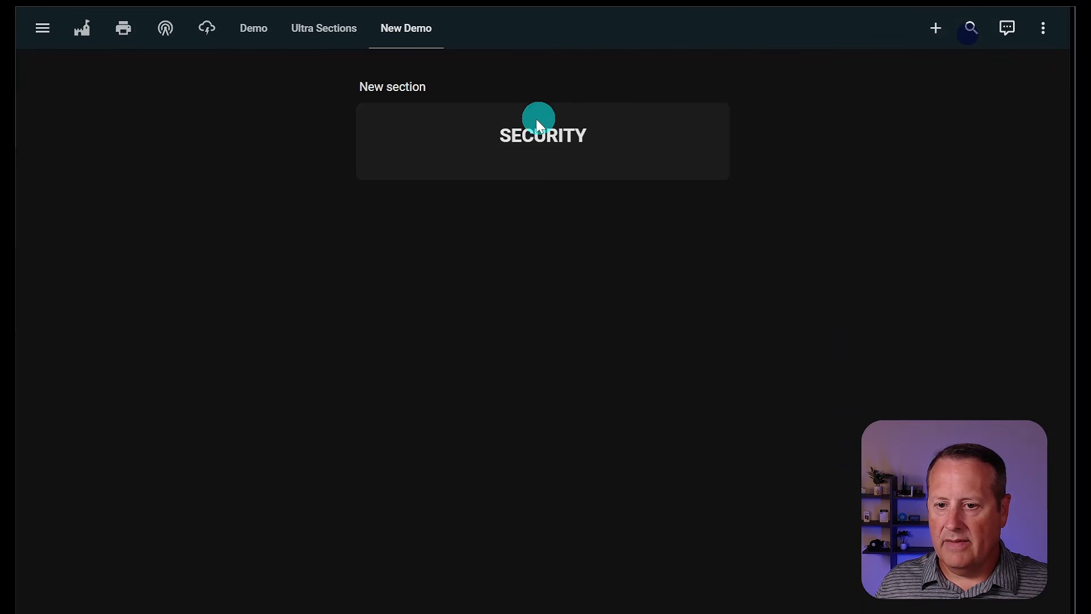
- Review the Ultra Sections view and return to the New Demo view in dashboard editing mode
{"action": "left_click", "coordinate": [317, 27]}
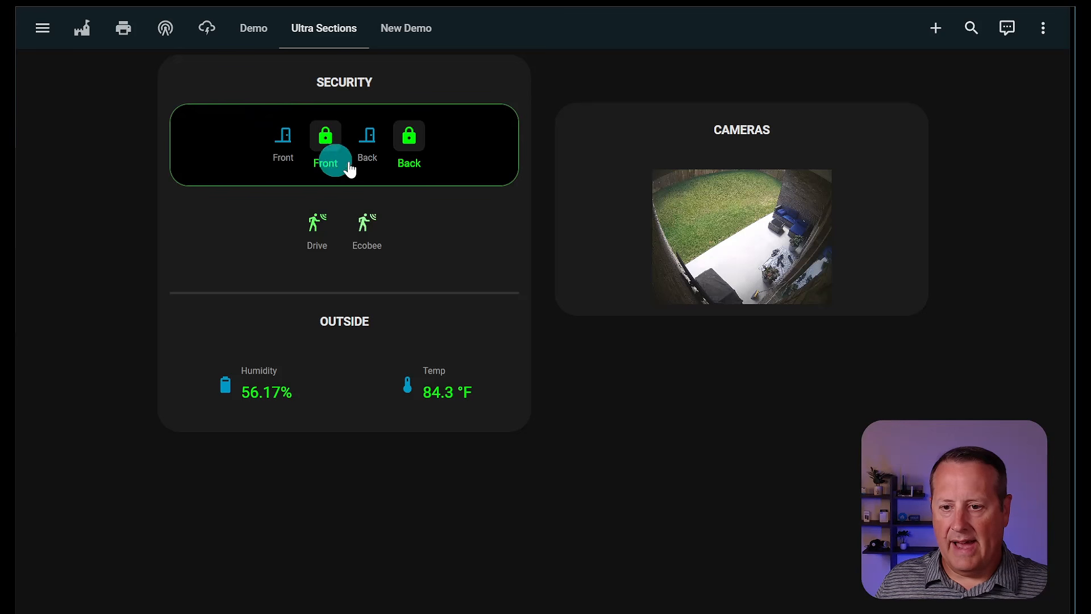
{"action": "left_click", "coordinate": [1042, 28]}
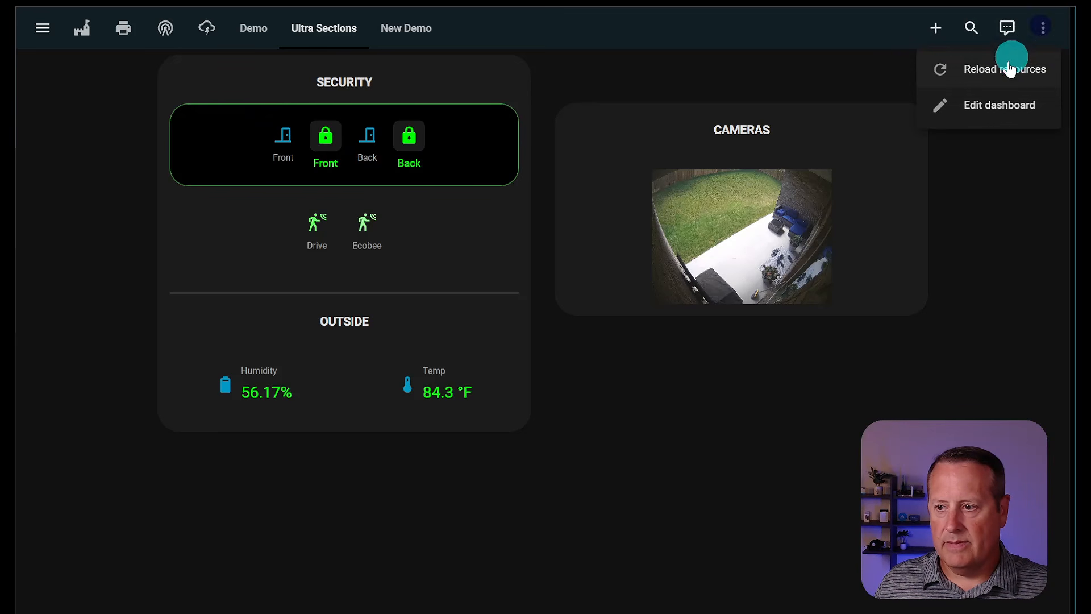
{"action": "left_click", "coordinate": [1001, 108]}
{"action": "left_click", "coordinate": [506, 86]}
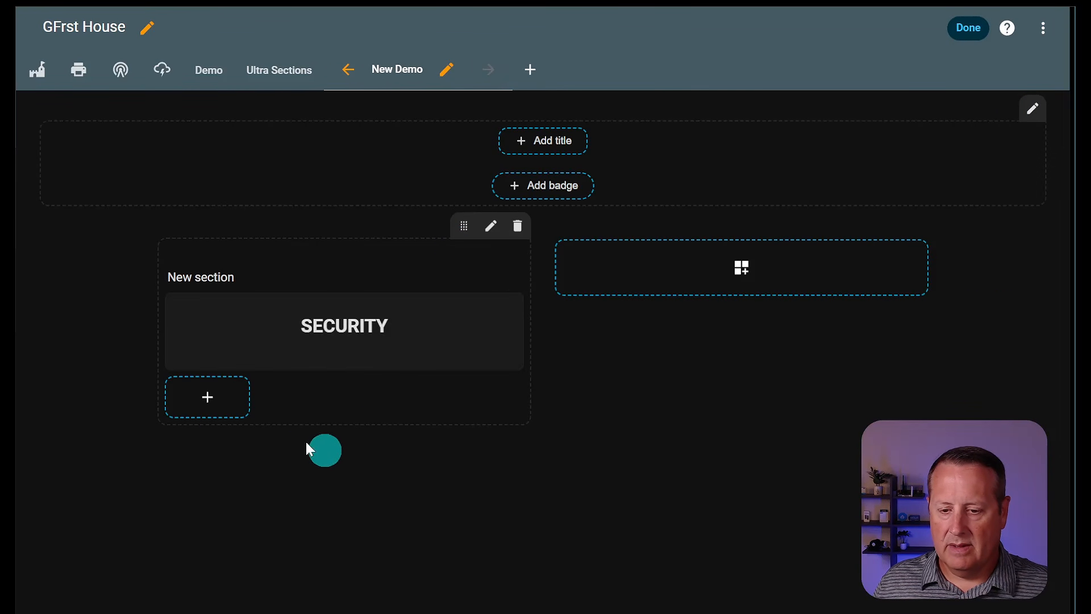
{"action": "mouse_move", "coordinate": [323, 308]}
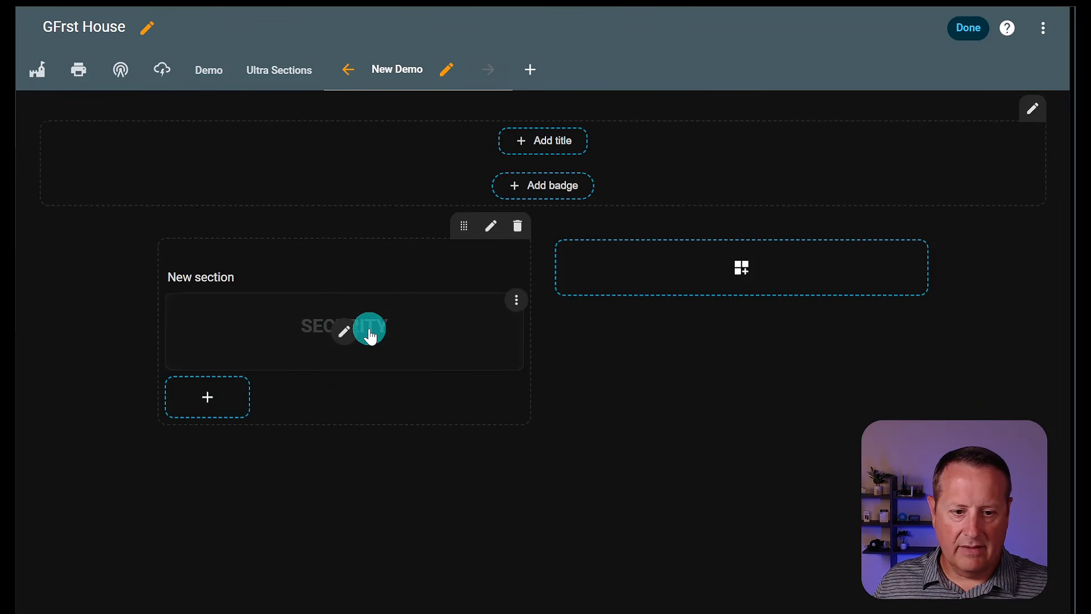
{"action": "mouse_move", "coordinate": [316, 350]}
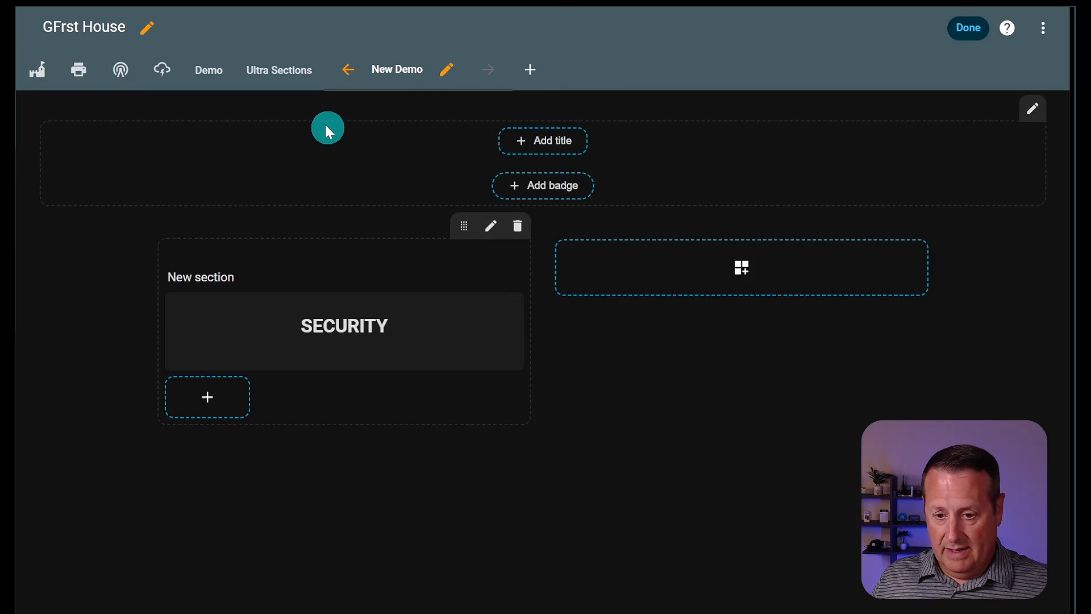
- Open the Ultra Sections view and bring up the configuration of its Security card
{"action": "left_click", "coordinate": [279, 70]}
{"action": "scroll", "coordinate": [273, 353], "scroll_direction": "down", "scroll_amount": 1}
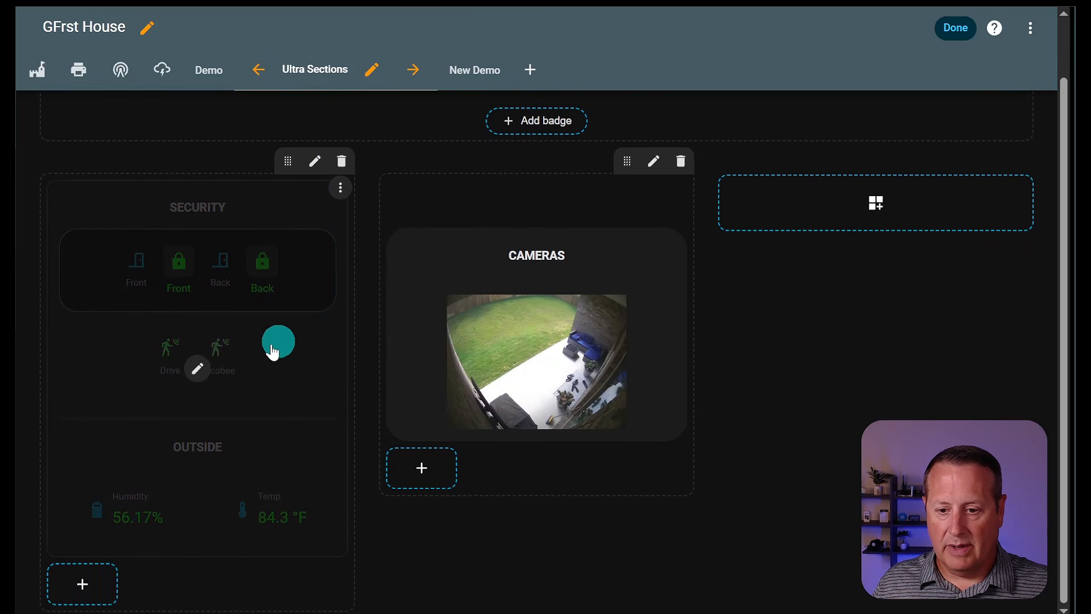
{"action": "left_click", "coordinate": [197, 368]}
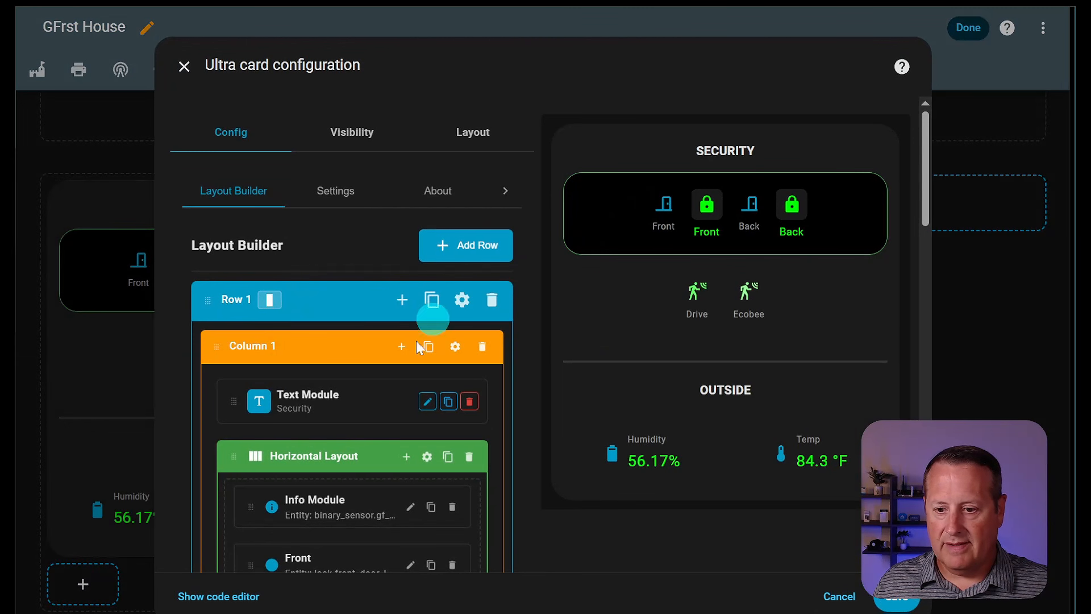
- Inspect the settings of the Driveway motion info module in Row 1's second horizontal layout, and close them
{"action": "scroll", "coordinate": [392, 366], "scroll_direction": "down", "scroll_amount": 3}
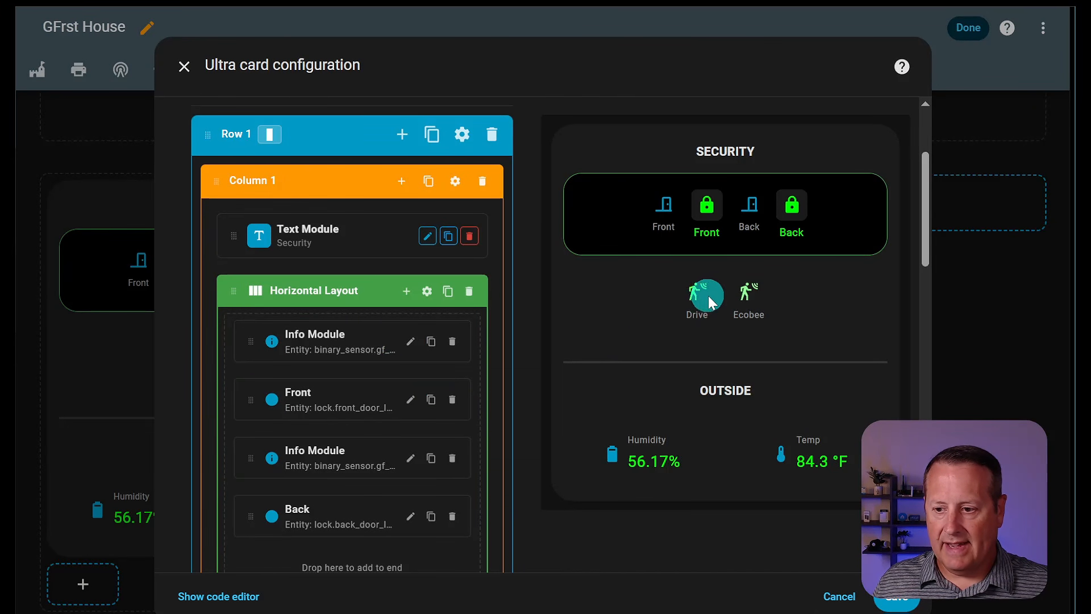
{"action": "scroll", "coordinate": [414, 353], "scroll_direction": "down", "scroll_amount": 6}
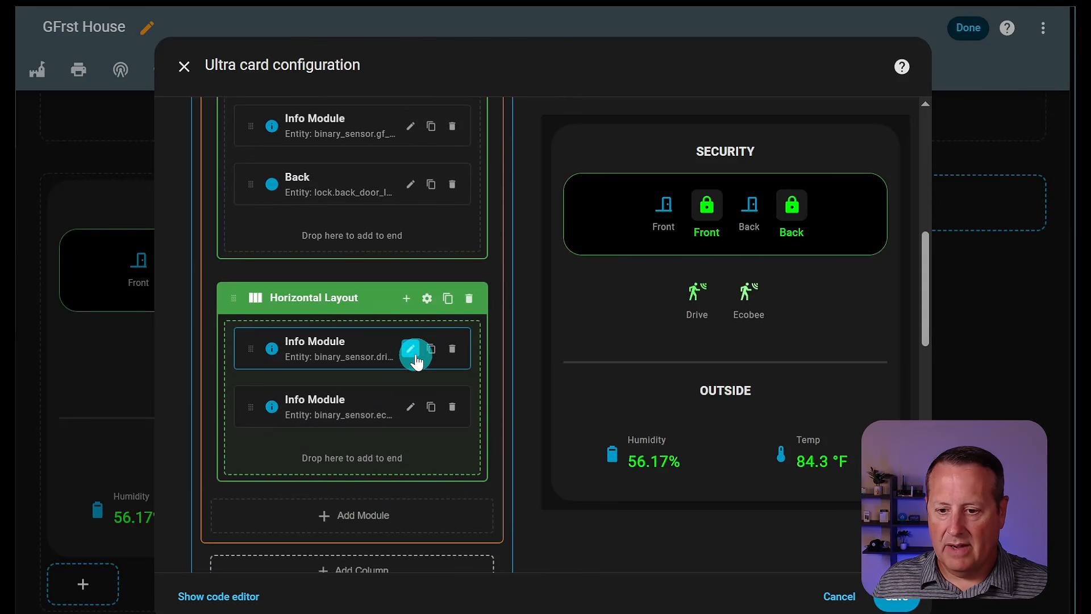
{"action": "left_click", "coordinate": [410, 349]}
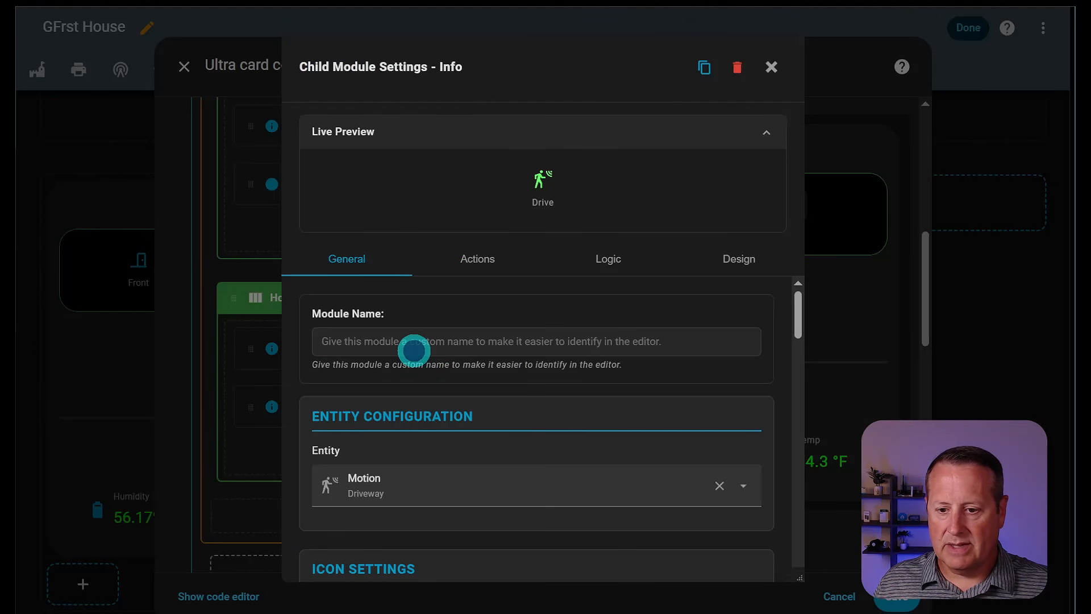
{"action": "scroll", "coordinate": [401, 433], "scroll_direction": "down", "scroll_amount": 3}
{"action": "scroll", "coordinate": [409, 434], "scroll_direction": "up", "scroll_amount": 1}
{"action": "scroll", "coordinate": [408, 432], "scroll_direction": "up", "scroll_amount": 2}
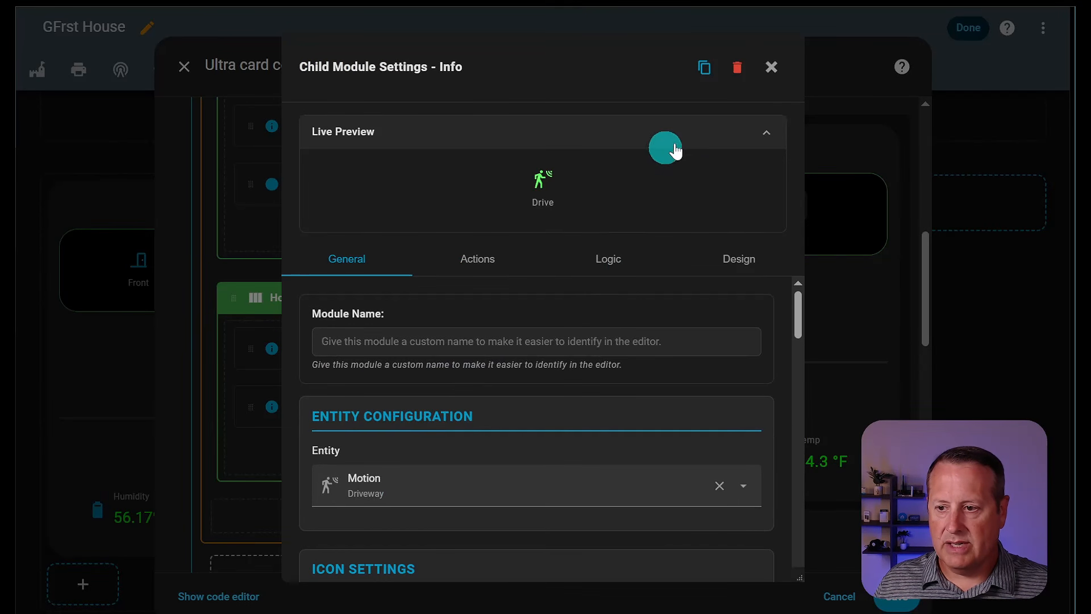
{"action": "left_click", "coordinate": [771, 67]}
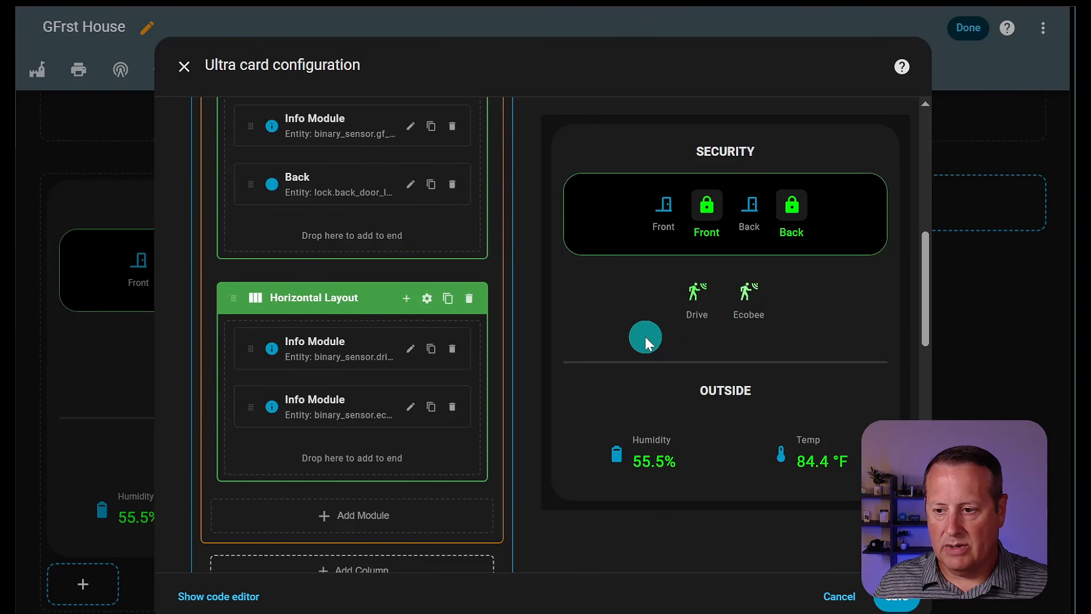
- Review the card's layout structure from Row 1 through the modules and columns of Row 3
{"action": "scroll", "coordinate": [493, 359], "scroll_direction": "up", "scroll_amount": 10}
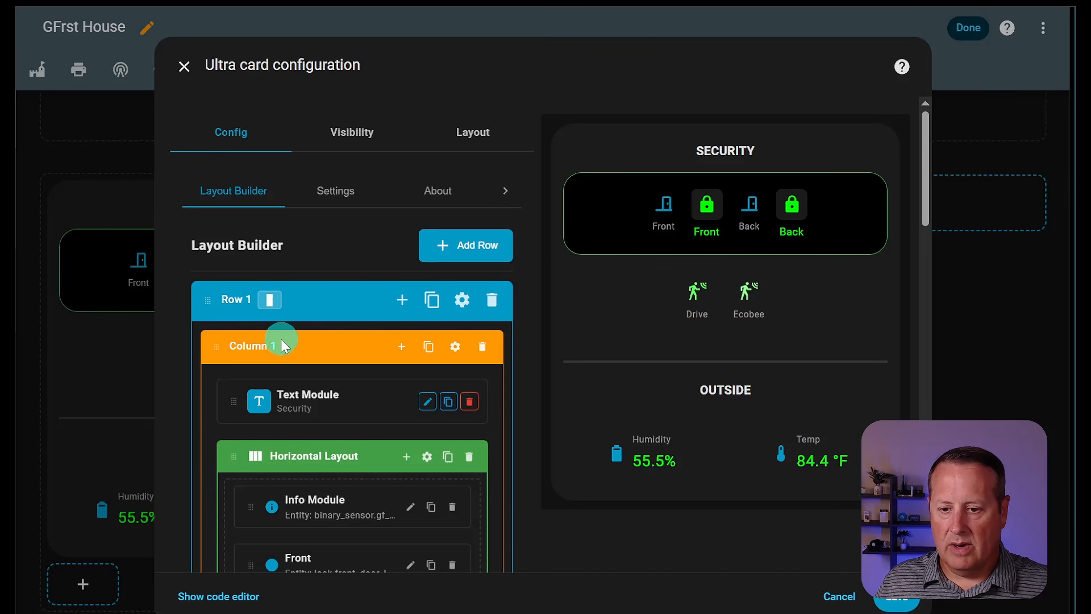
{"action": "scroll", "coordinate": [301, 358], "scroll_direction": "down", "scroll_amount": 10}
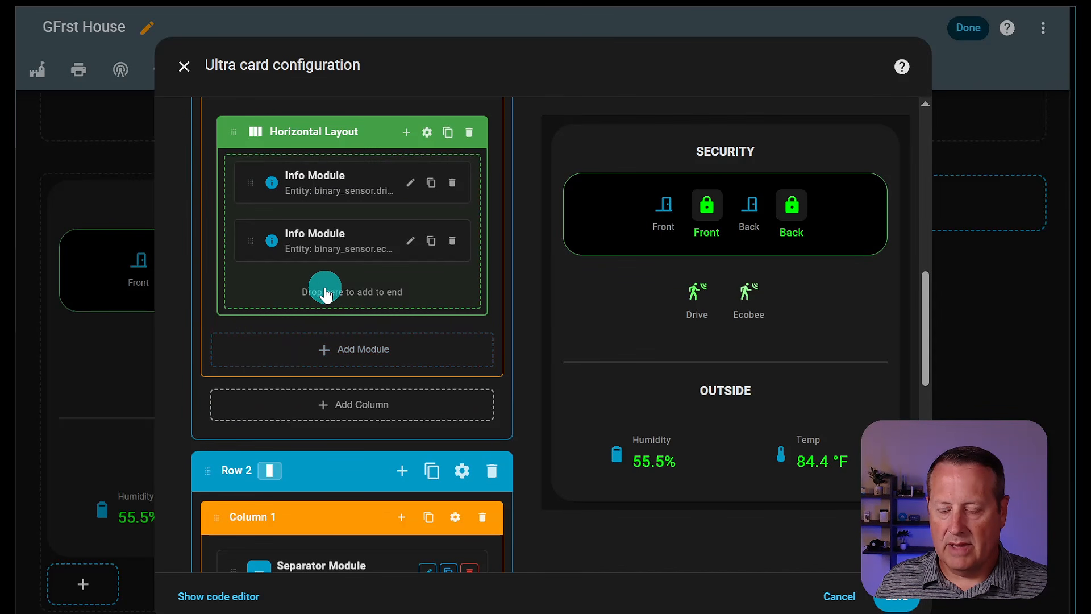
{"action": "scroll", "coordinate": [325, 292], "scroll_direction": "down", "scroll_amount": 3}
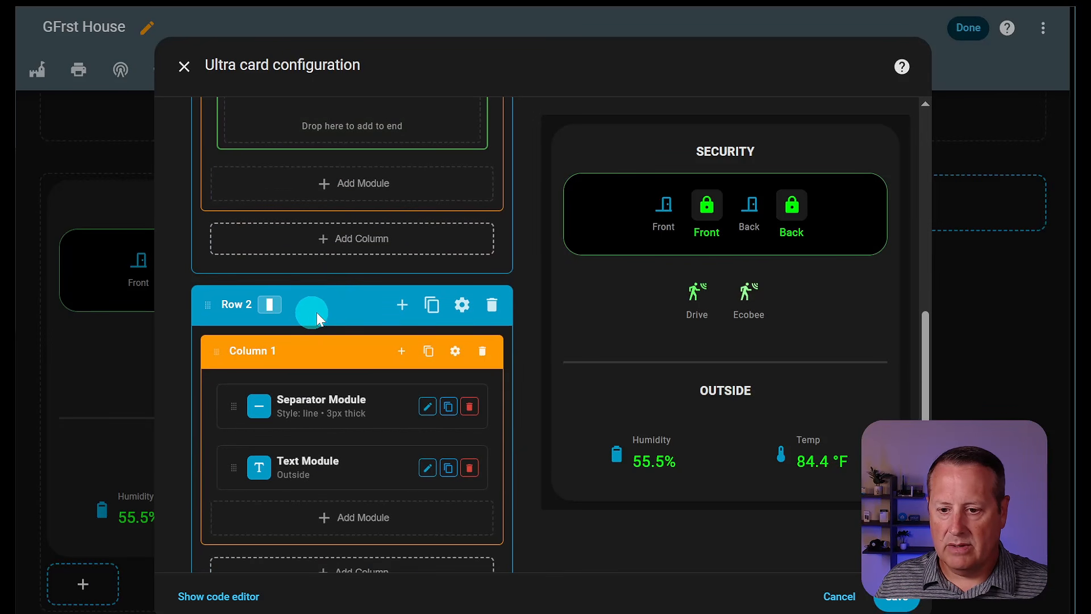
{"action": "scroll", "coordinate": [309, 382], "scroll_direction": "down", "scroll_amount": 3}
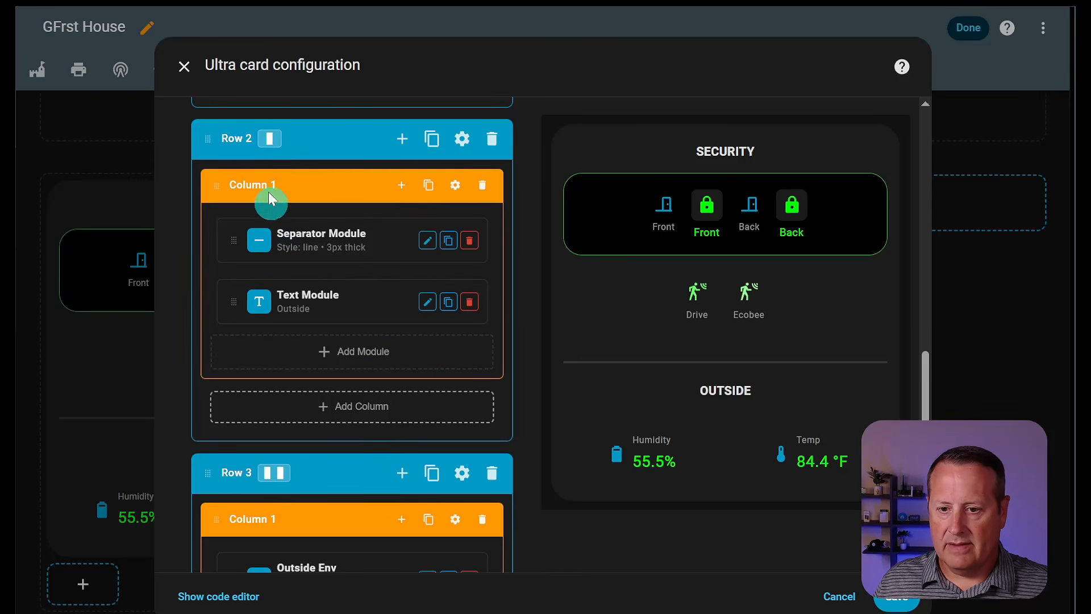
{"action": "scroll", "coordinate": [322, 229], "scroll_direction": "down", "scroll_amount": 3}
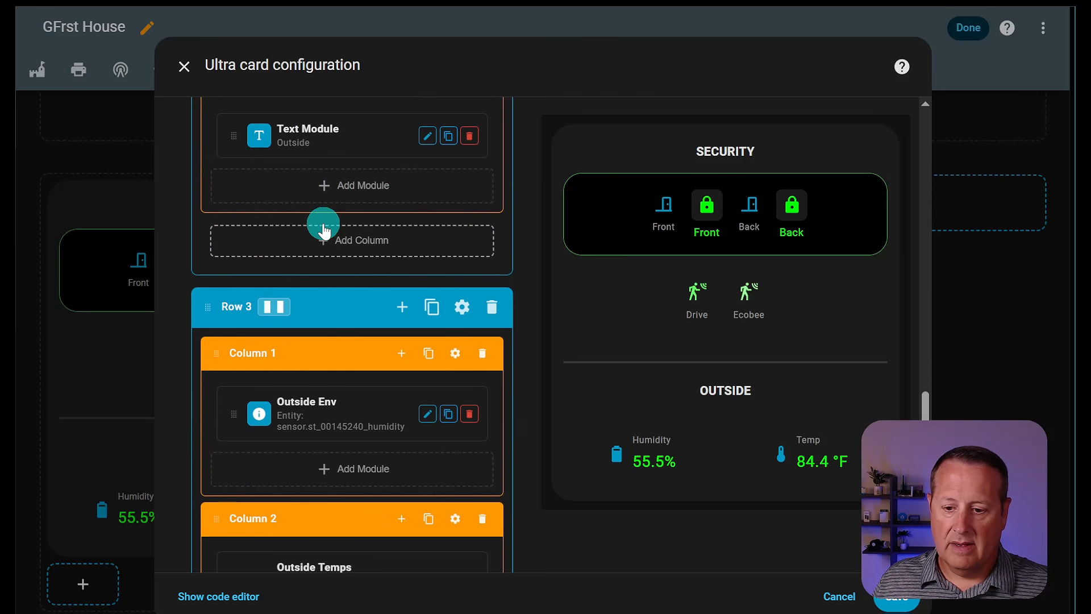
{"action": "scroll", "coordinate": [322, 227], "scroll_direction": "down", "scroll_amount": 3}
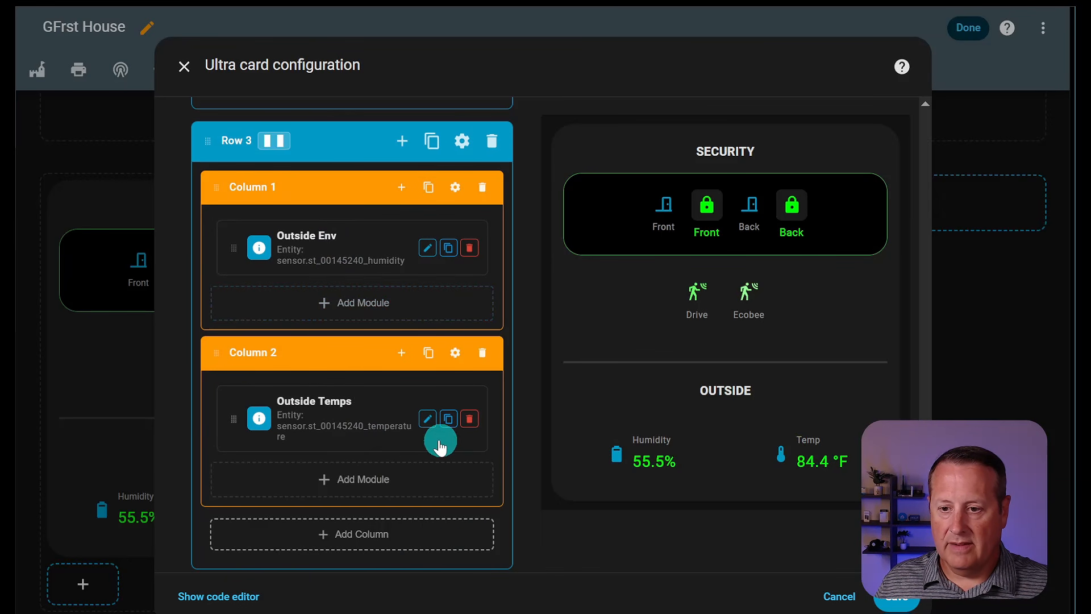
- Check the column layout choices for Row 3 and keep the 1/2 + 1/2 layout
{"action": "scroll", "coordinate": [438, 432], "scroll_direction": "up", "scroll_amount": 3}
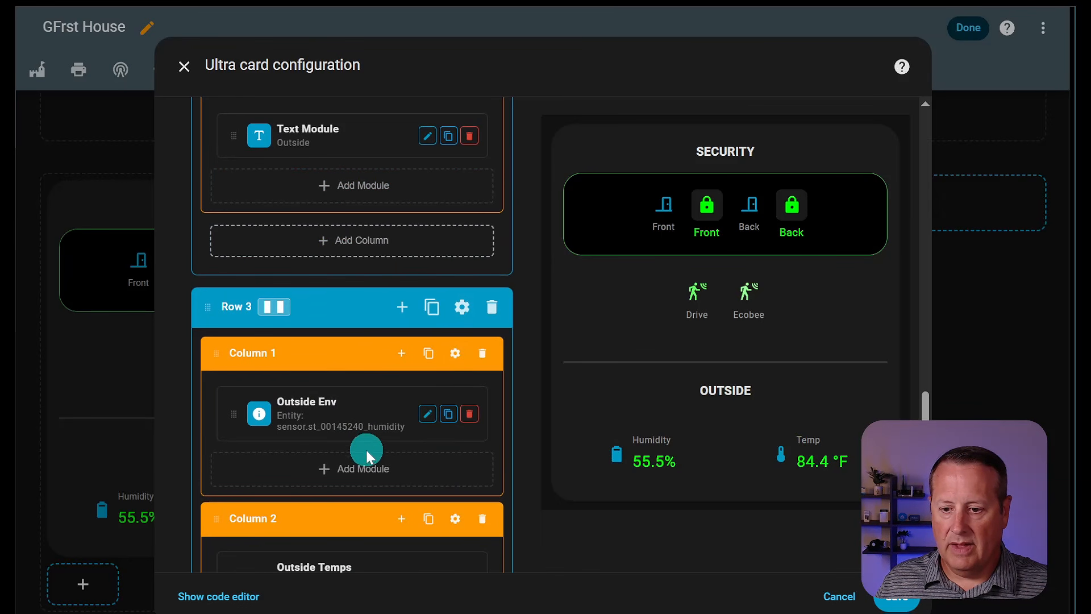
{"action": "left_click", "coordinate": [273, 308]}
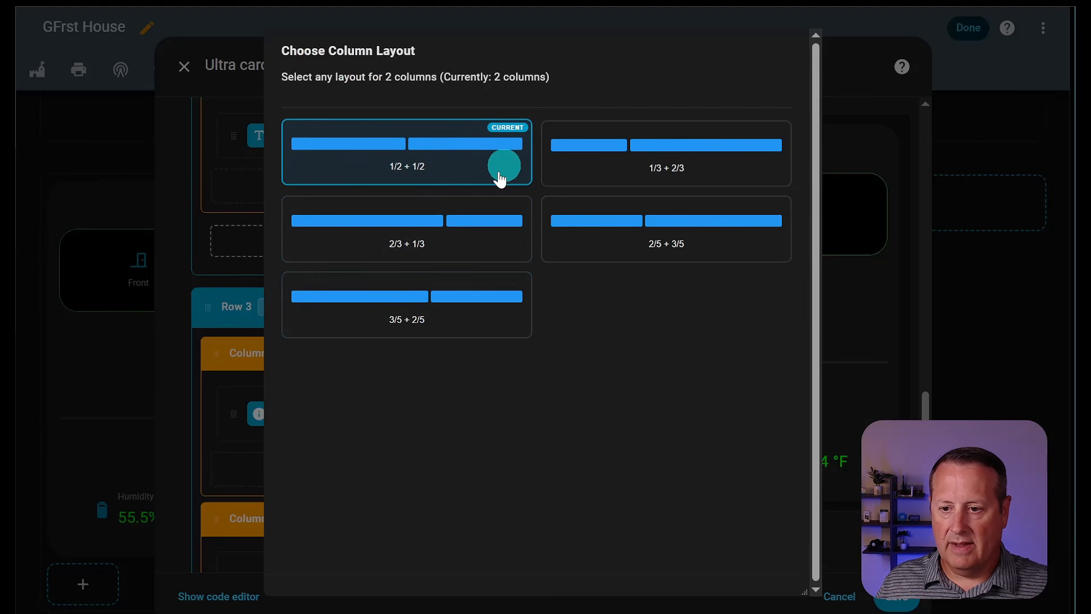
{"action": "left_click", "coordinate": [426, 159]}
- Inspect the general column settings and row settings of Row 2, closing each without changes
{"action": "scroll", "coordinate": [426, 409], "scroll_direction": "up", "scroll_amount": 3}
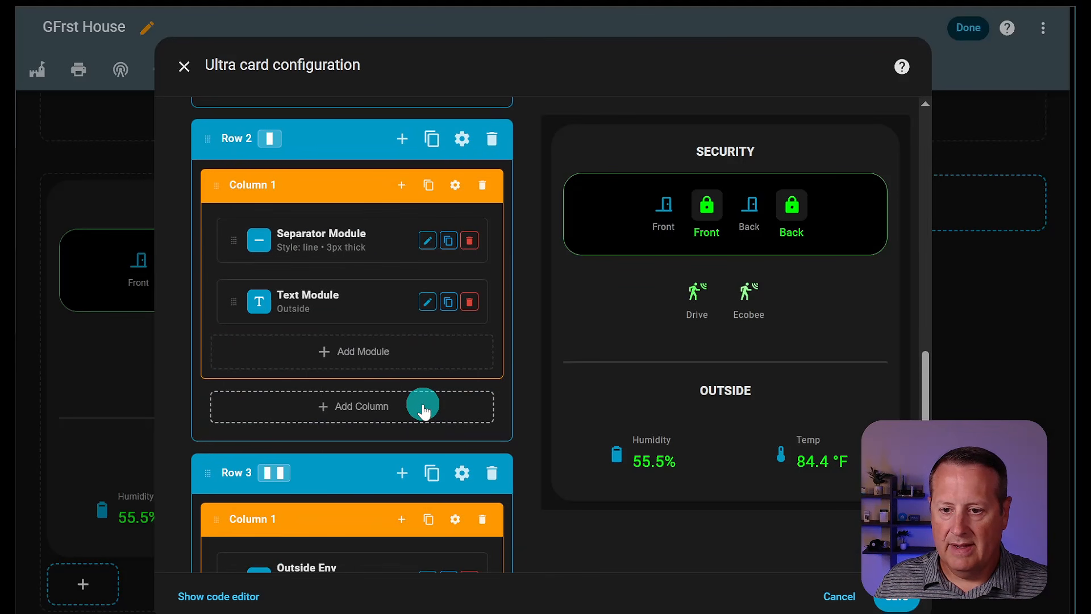
{"action": "scroll", "coordinate": [426, 409], "scroll_direction": "up", "scroll_amount": 3}
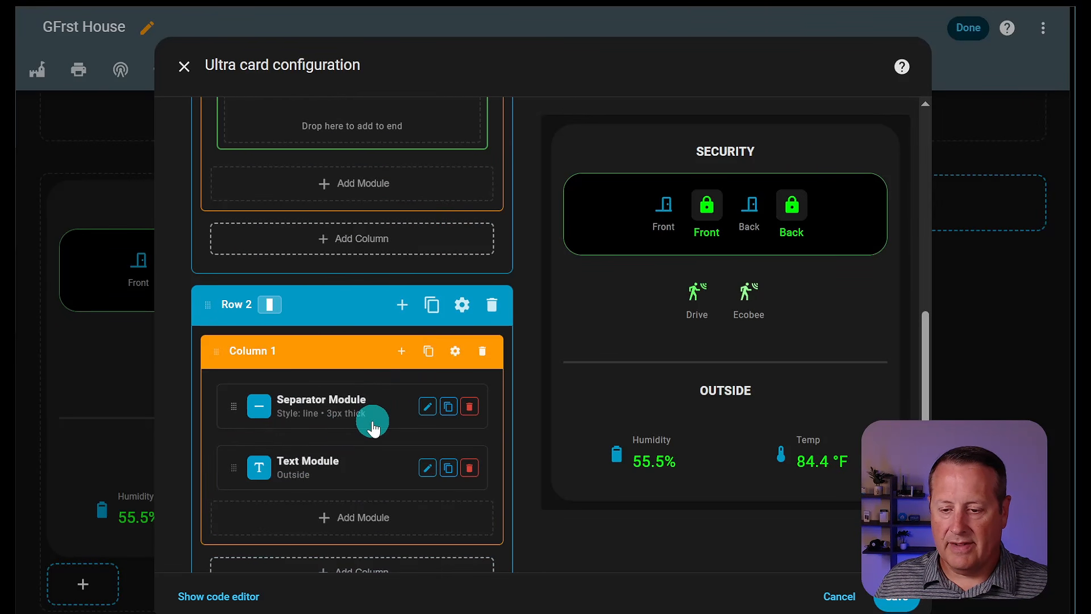
{"action": "left_click", "coordinate": [455, 351]}
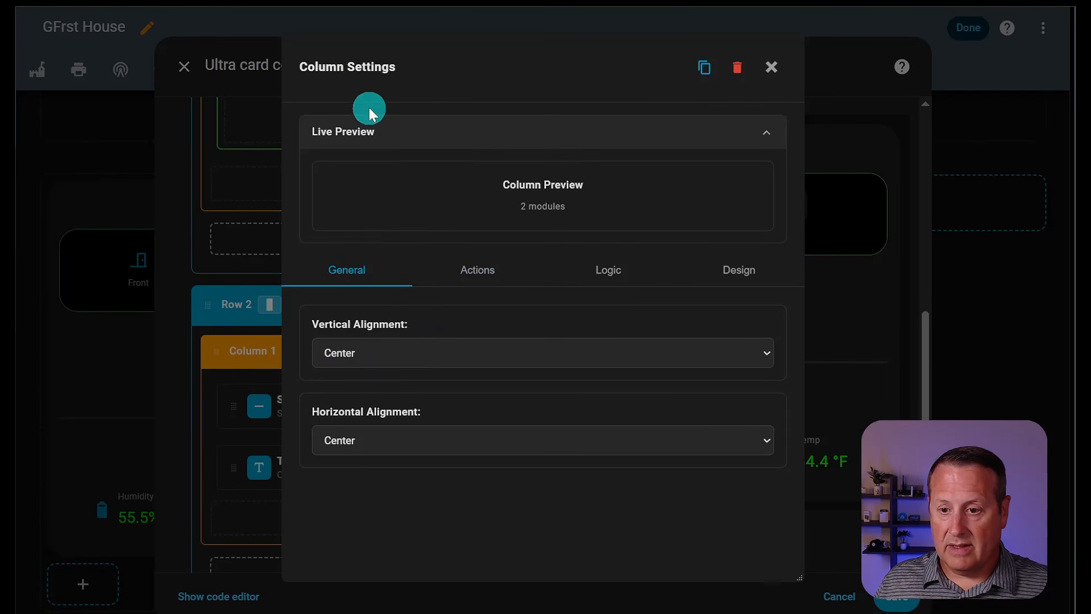
{"action": "left_click", "coordinate": [771, 66]}
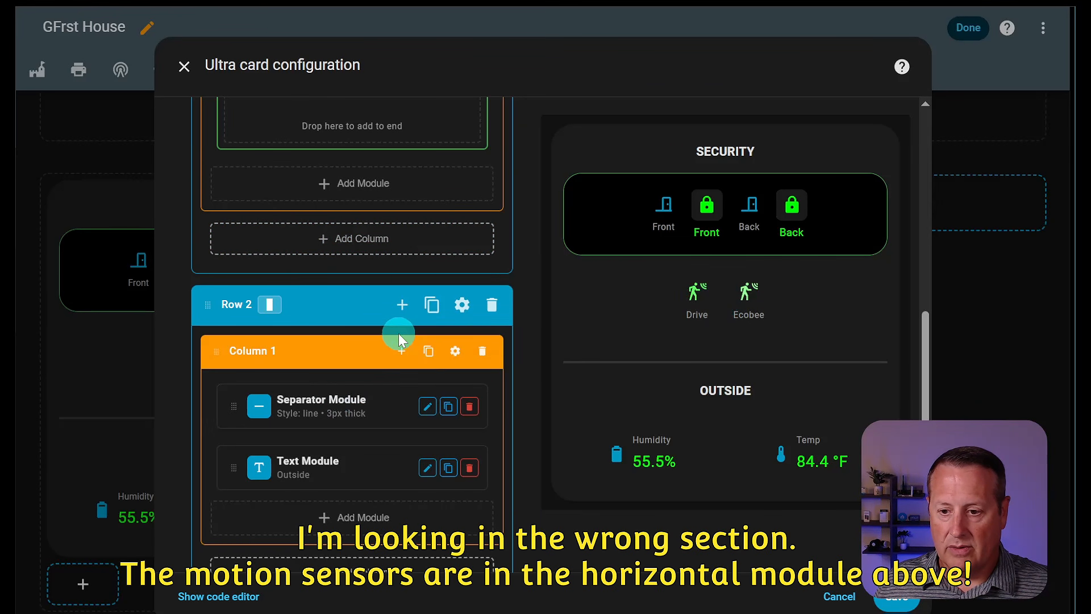
{"action": "left_click", "coordinate": [462, 306]}
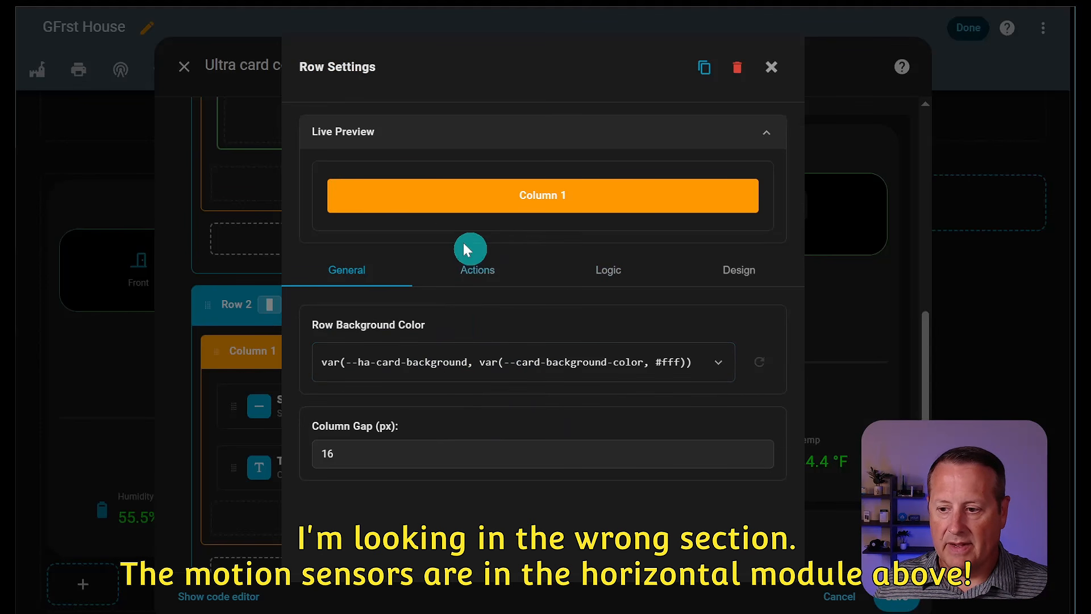
{"action": "left_click", "coordinate": [772, 67]}
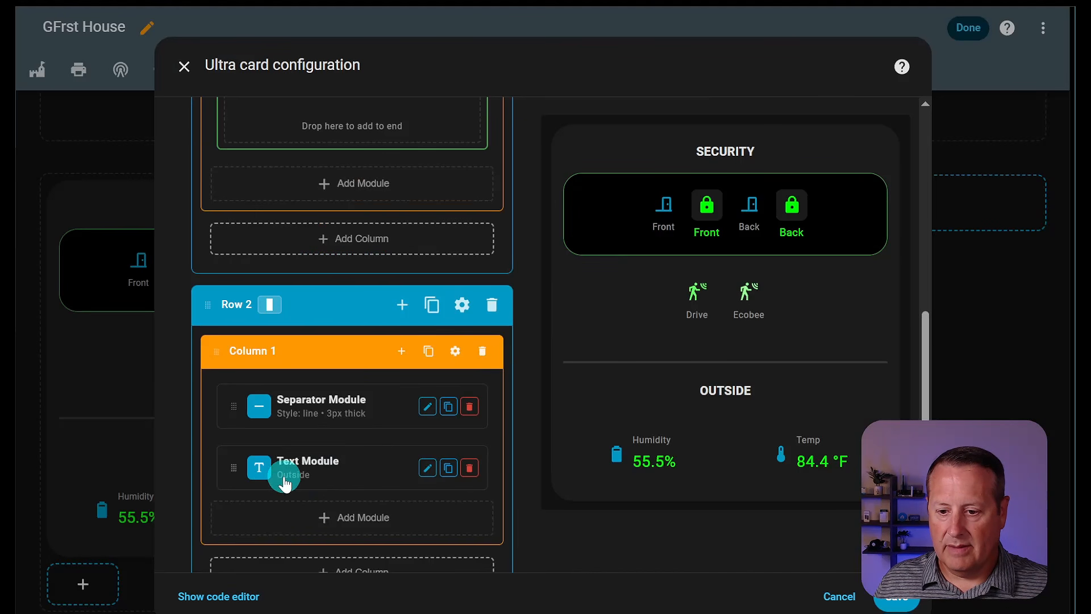
- Move the Outside text module into Column 1 of Row 3 and the Outside Env module below the separator in Row 2
{"action": "scroll", "coordinate": [267, 438], "scroll_direction": "down", "scroll_amount": 3}
{"action": "left_click_drag", "start_coordinate": [246, 309], "coordinate": [262, 528]}
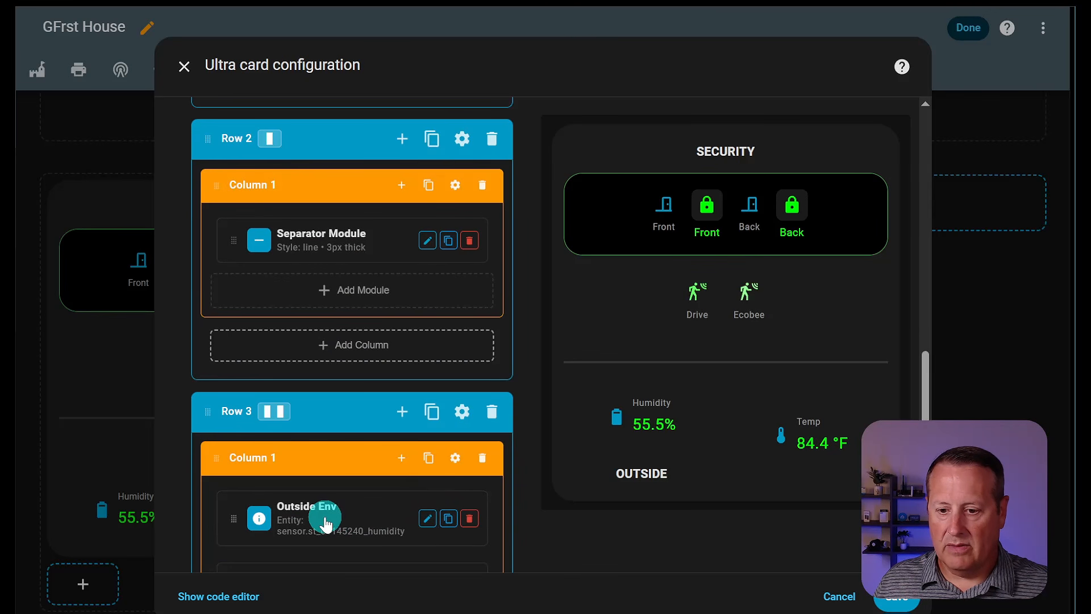
{"action": "left_click_drag", "start_coordinate": [237, 519], "coordinate": [243, 305]}
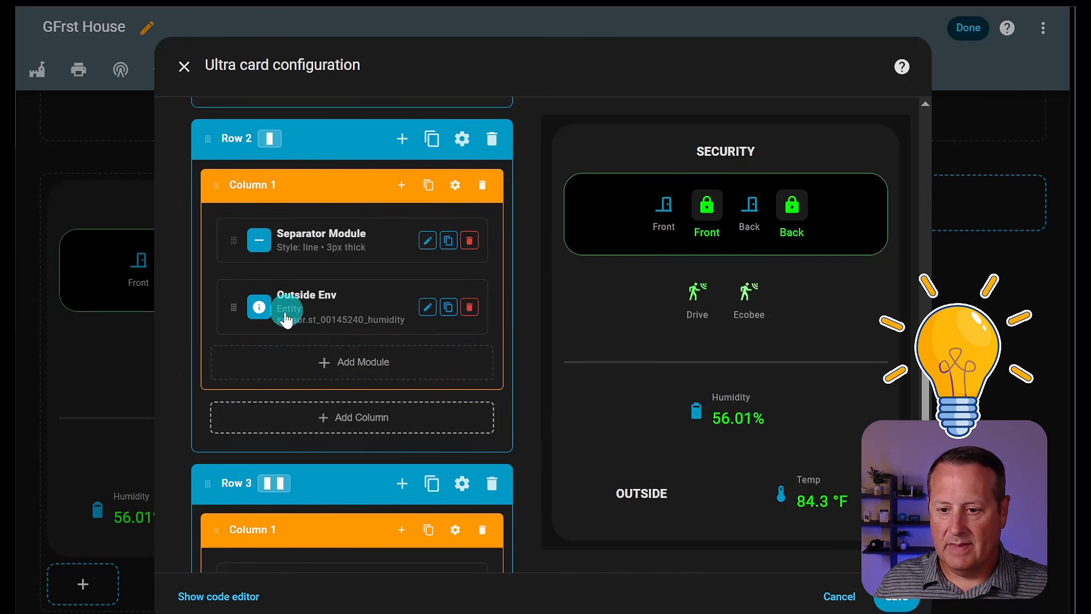
- Move the Outside Env module into Column 2 of Row 3 and place it below Outside Temps
{"action": "scroll", "coordinate": [382, 409], "scroll_direction": "down", "scroll_amount": 3}
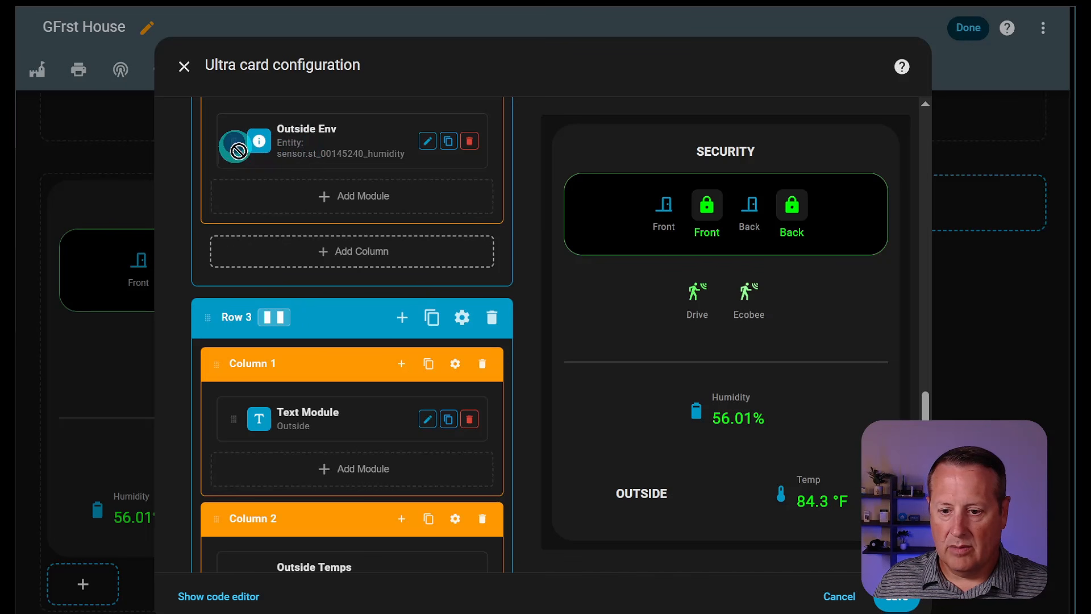
{"action": "left_click_drag", "start_coordinate": [238, 150], "coordinate": [264, 561]}
{"action": "scroll", "coordinate": [301, 479], "scroll_direction": "down", "scroll_amount": 1}
{"action": "scroll", "coordinate": [303, 467], "scroll_direction": "up", "scroll_amount": 1}
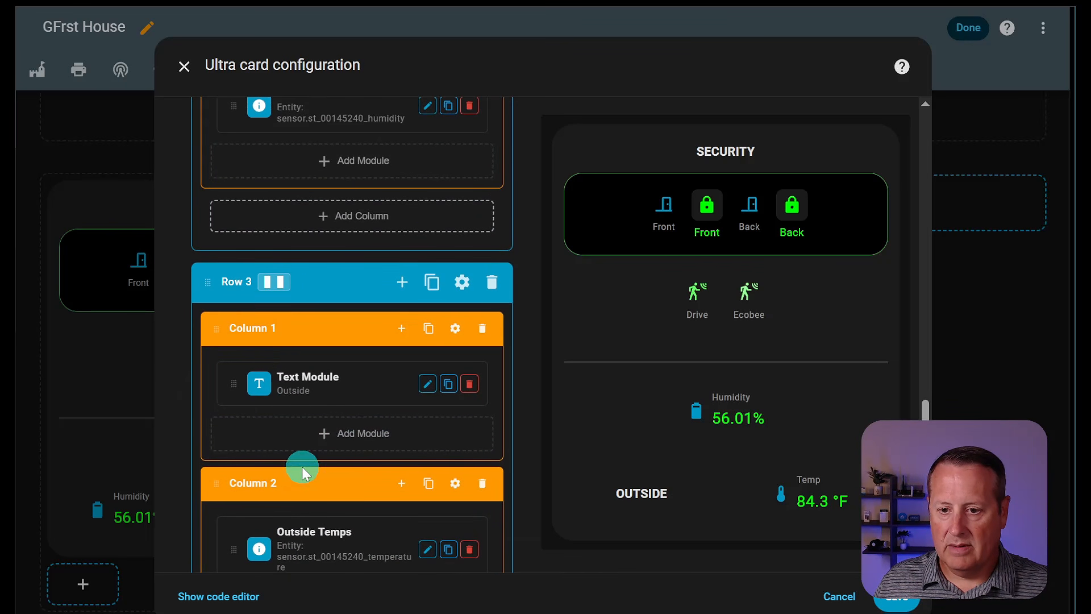
{"action": "scroll", "coordinate": [275, 273], "scroll_direction": "up", "scroll_amount": 5}
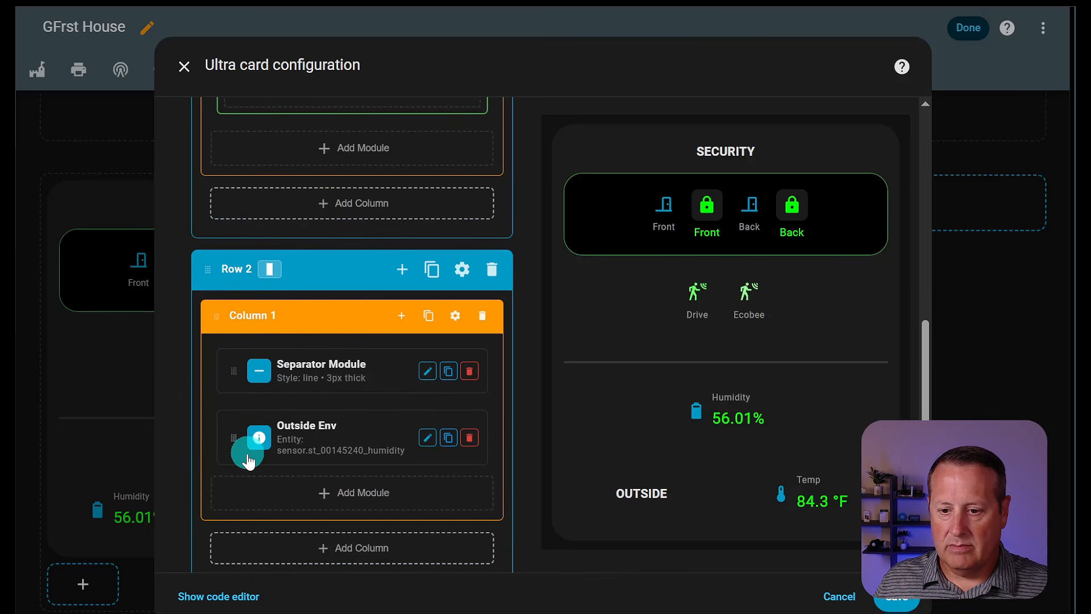
{"action": "left_click_drag", "start_coordinate": [233, 443], "coordinate": [236, 549]}
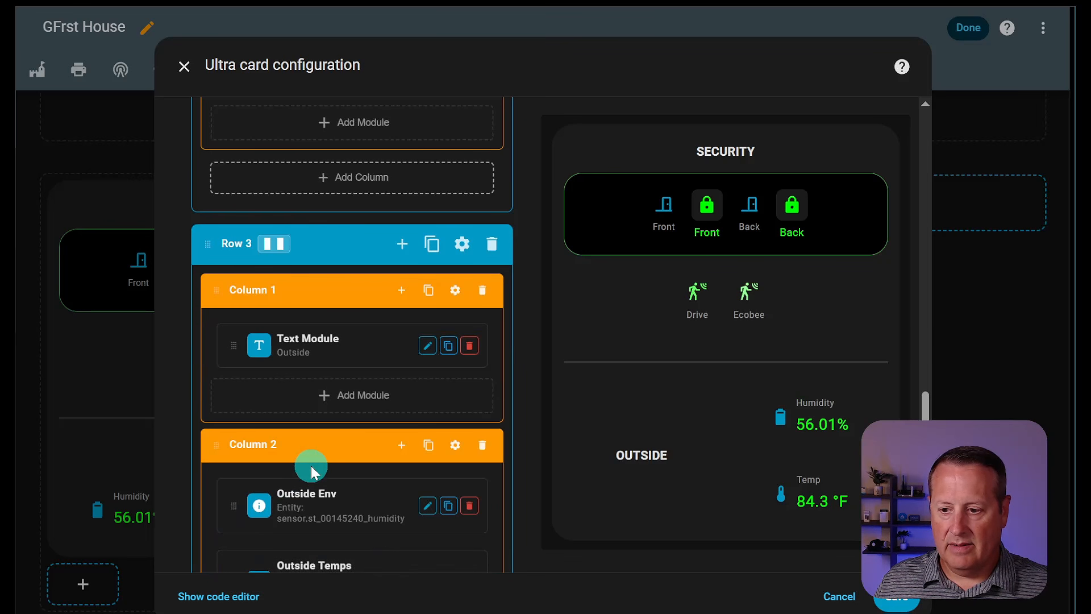
{"action": "scroll", "coordinate": [311, 466], "scroll_direction": "down", "scroll_amount": 3}
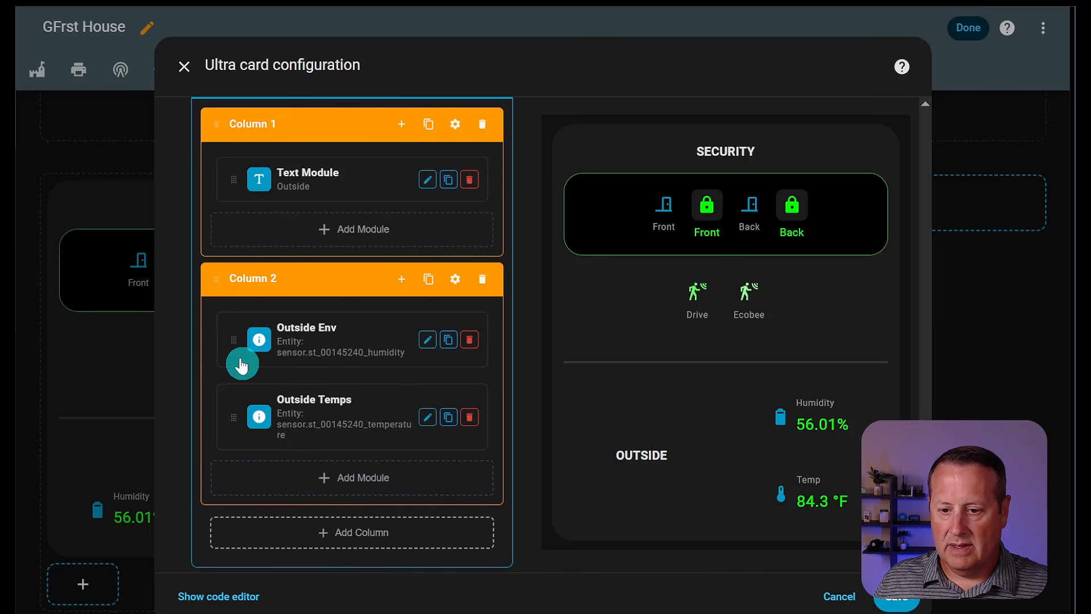
{"action": "left_click_drag", "start_coordinate": [236, 340], "coordinate": [236, 462]}
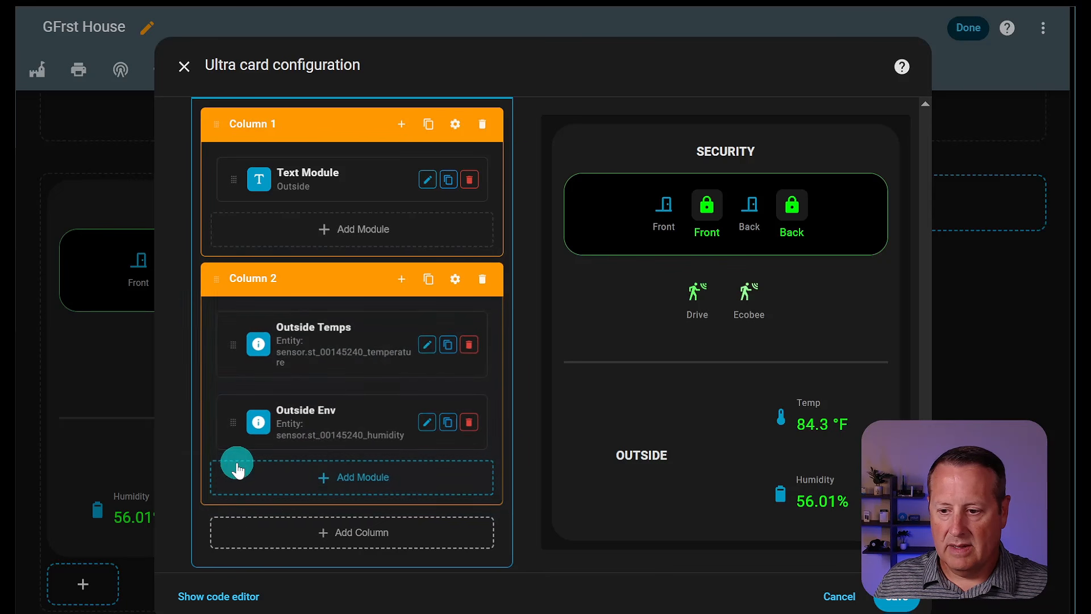
- Move the Outside text module back into Row 2 and the Outside Temps module into Column 1 of Row 3
{"action": "scroll", "coordinate": [407, 408], "scroll_direction": "up", "scroll_amount": 3}
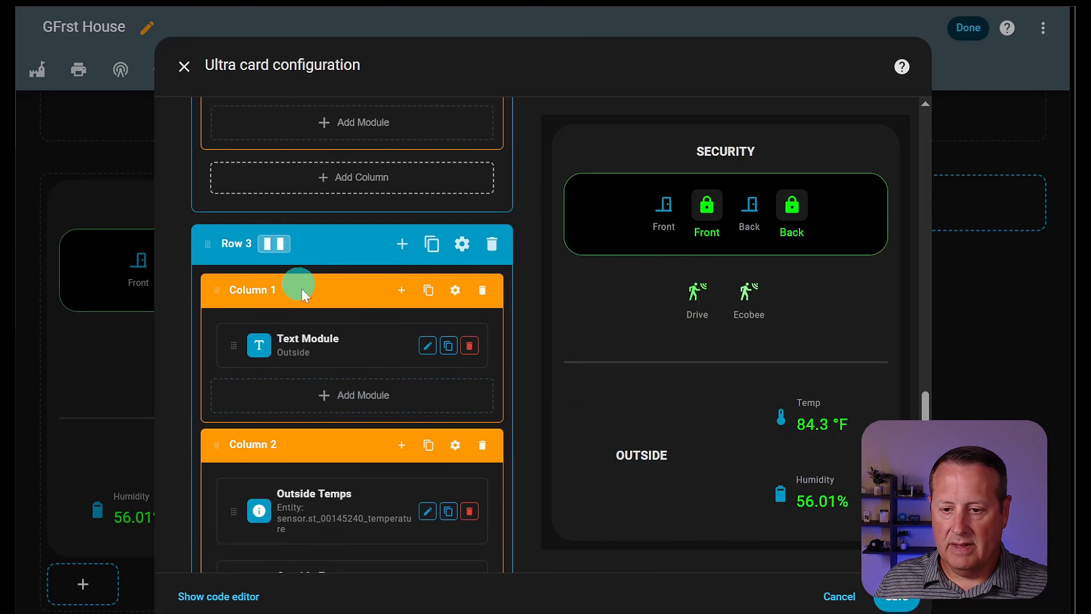
{"action": "left_click_drag", "start_coordinate": [312, 353], "coordinate": [315, 139]}
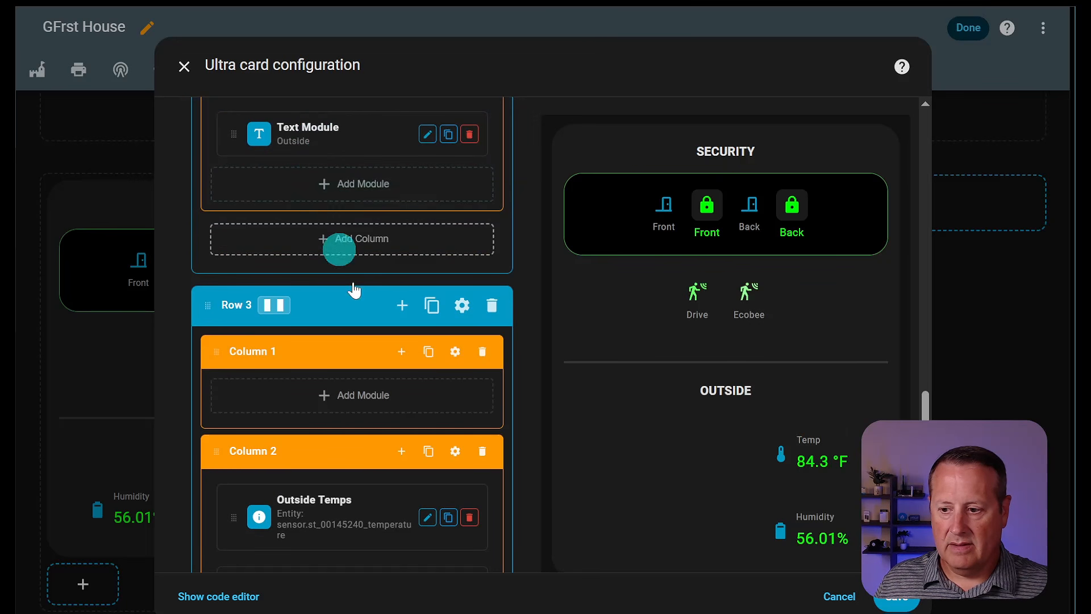
{"action": "scroll", "coordinate": [364, 341], "scroll_direction": "down", "scroll_amount": 3}
{"action": "left_click_drag", "start_coordinate": [345, 372], "coordinate": [316, 226]}
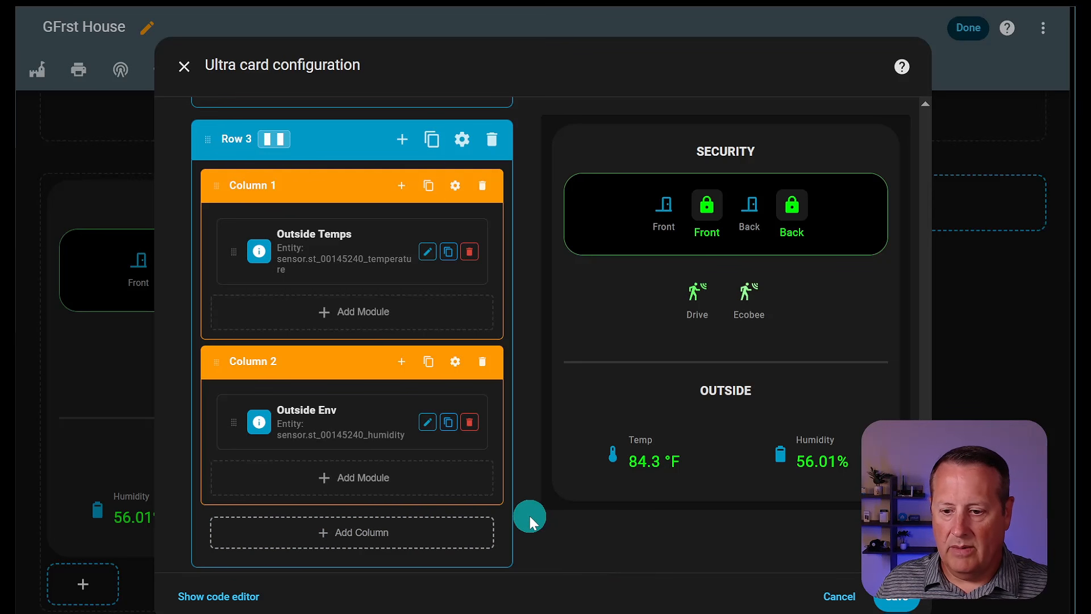
- Review the rearranged card and discard the Ultra Card configuration changes
{"action": "scroll", "coordinate": [397, 486], "scroll_direction": "down", "scroll_amount": 1}
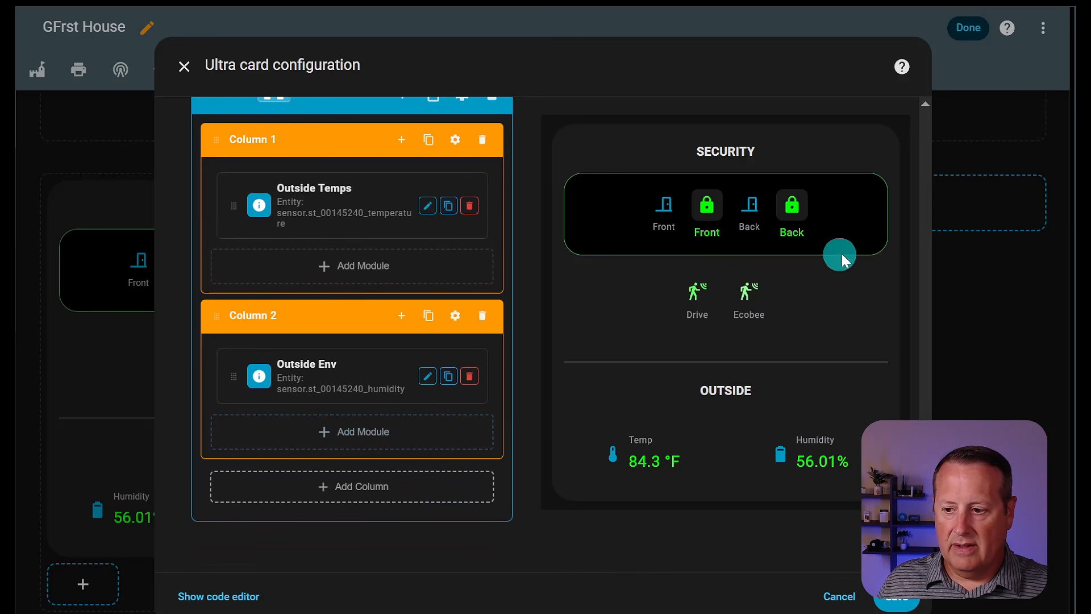
{"action": "scroll", "coordinate": [669, 190], "scroll_direction": "up", "scroll_amount": 3}
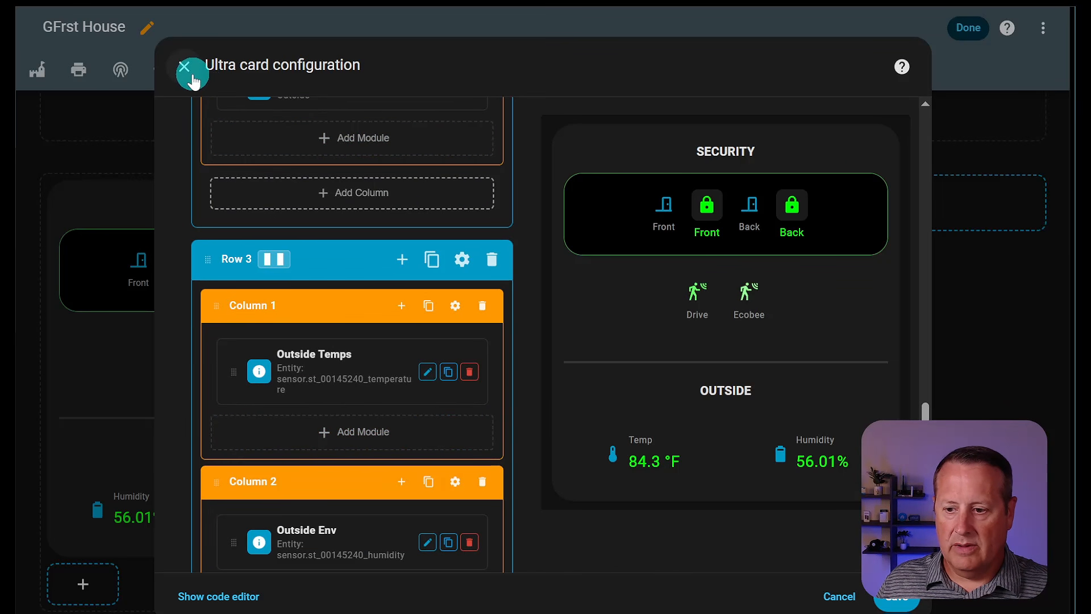
{"action": "left_click", "coordinate": [839, 598]}
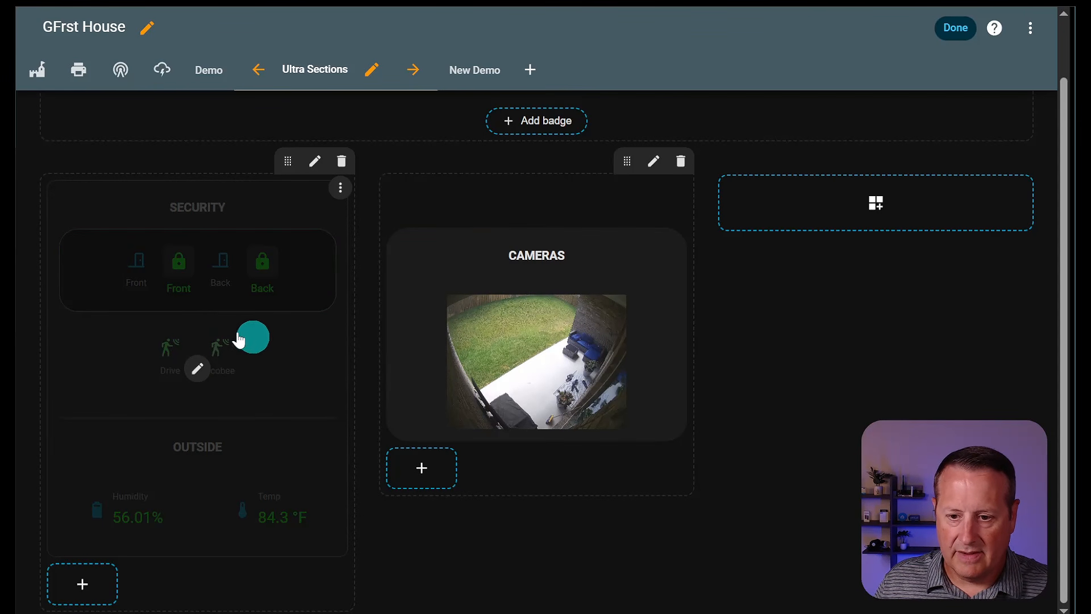
- Open the Security card's configuration and look through the design options in Row 1's settings
{"action": "left_click", "coordinate": [197, 369]}
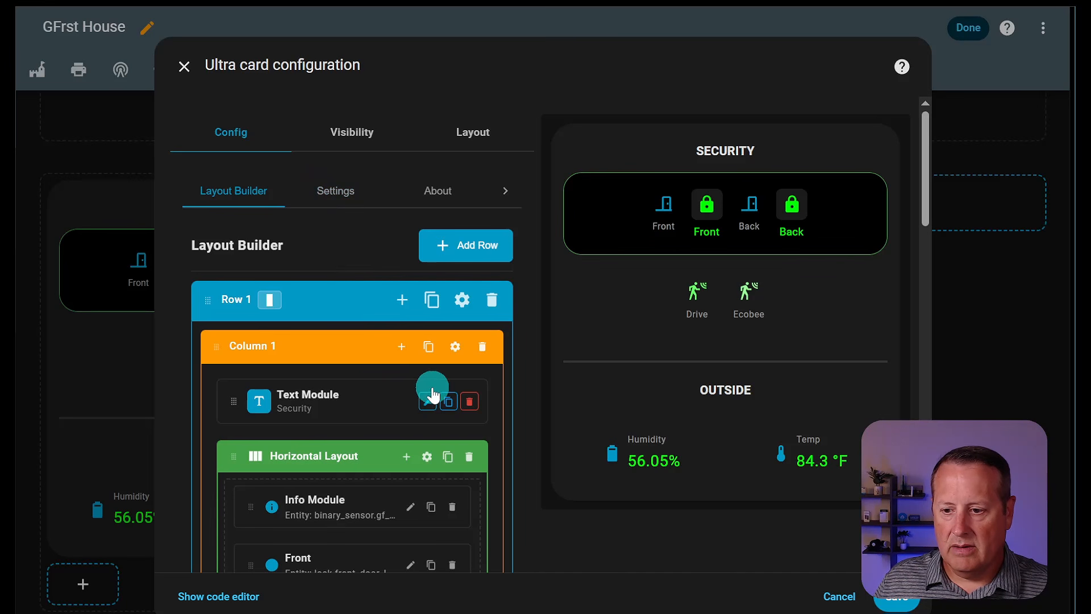
{"action": "scroll", "coordinate": [428, 383], "scroll_direction": "down", "scroll_amount": 3}
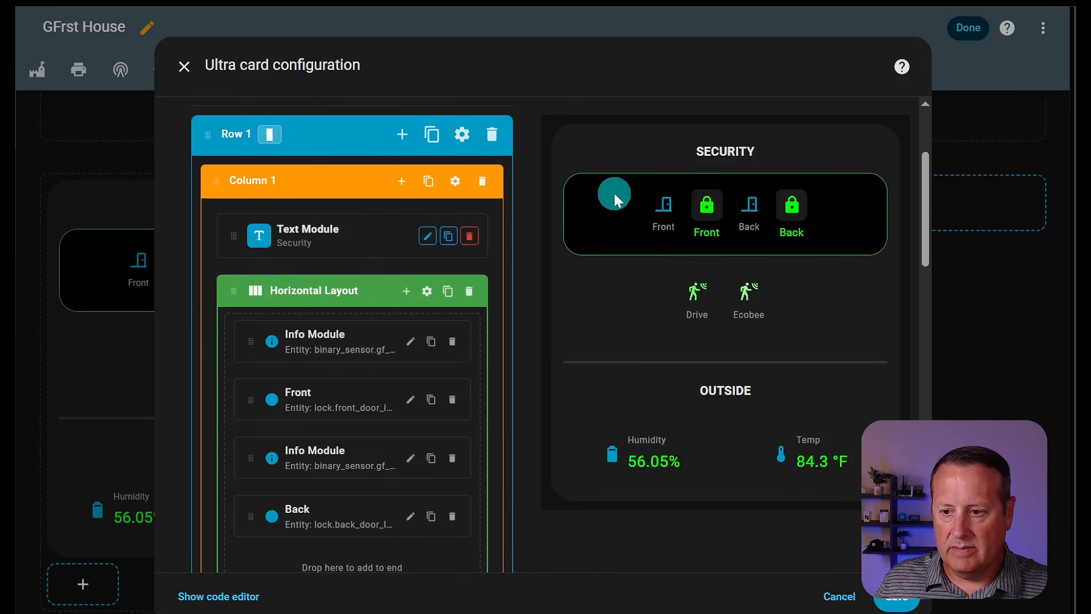
{"action": "left_click", "coordinate": [463, 135]}
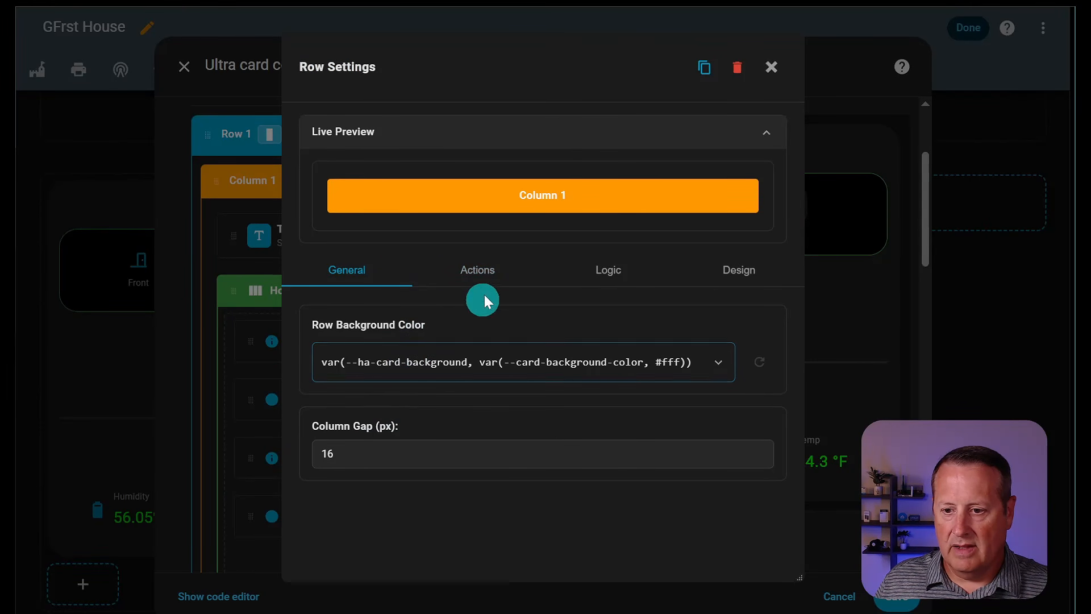
{"action": "left_click", "coordinate": [740, 272]}
{"action": "scroll", "coordinate": [452, 319], "scroll_direction": "down", "scroll_amount": 4}
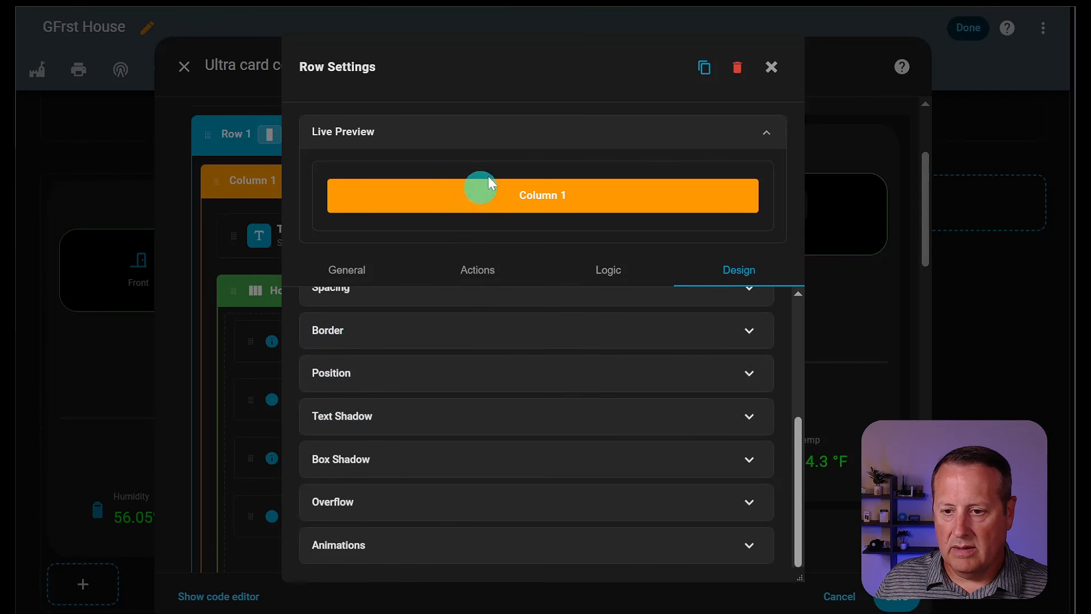
{"action": "left_click", "coordinate": [771, 69]}
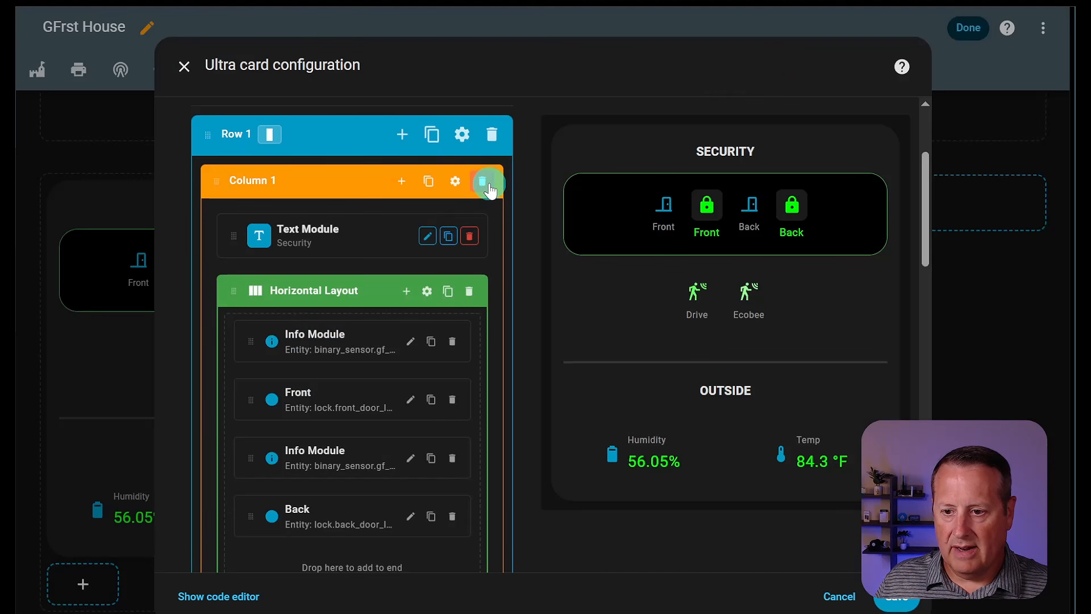
- Examine the design options in Column 1's settings, including its border radius, style, width and color
{"action": "left_click", "coordinate": [450, 181]}
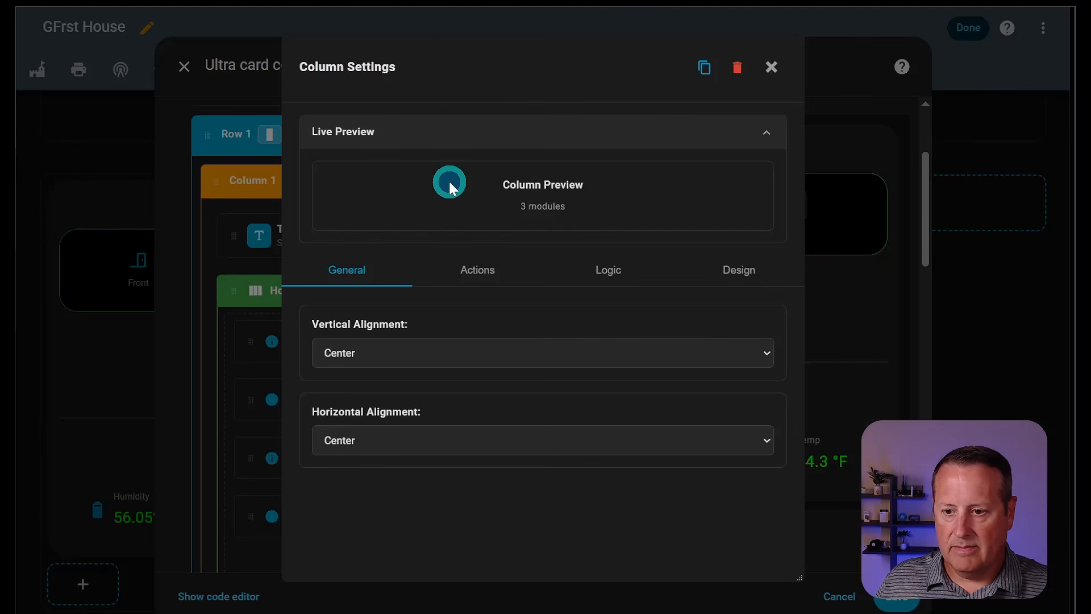
{"action": "left_click", "coordinate": [738, 271]}
{"action": "scroll", "coordinate": [597, 414], "scroll_direction": "down", "scroll_amount": 4}
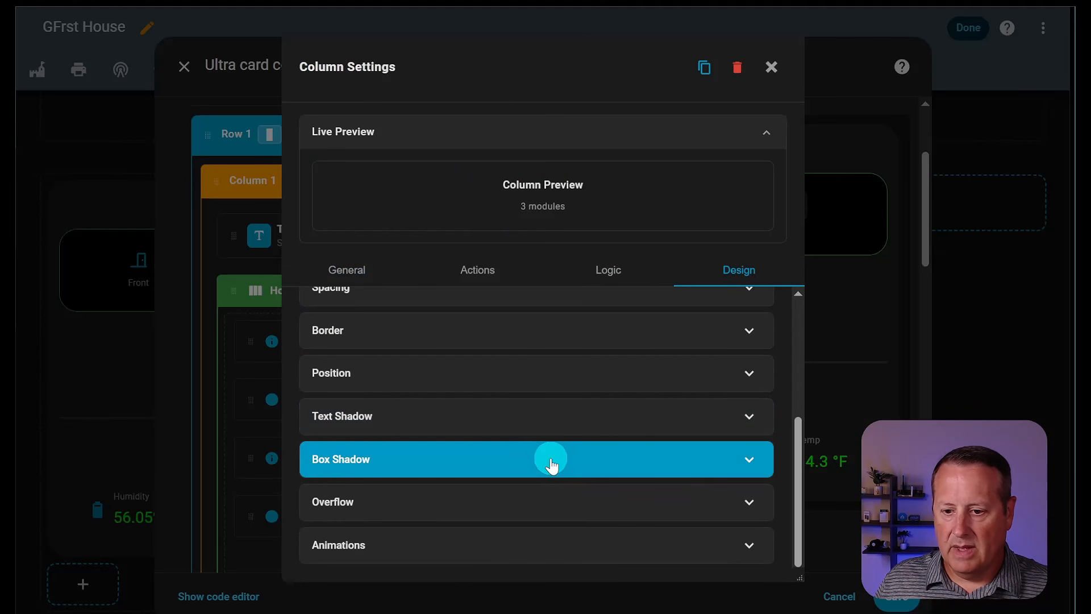
{"action": "scroll", "coordinate": [531, 446], "scroll_direction": "up", "scroll_amount": 3}
{"action": "left_click", "coordinate": [448, 499]}
{"action": "scroll", "coordinate": [503, 467], "scroll_direction": "down", "scroll_amount": 3}
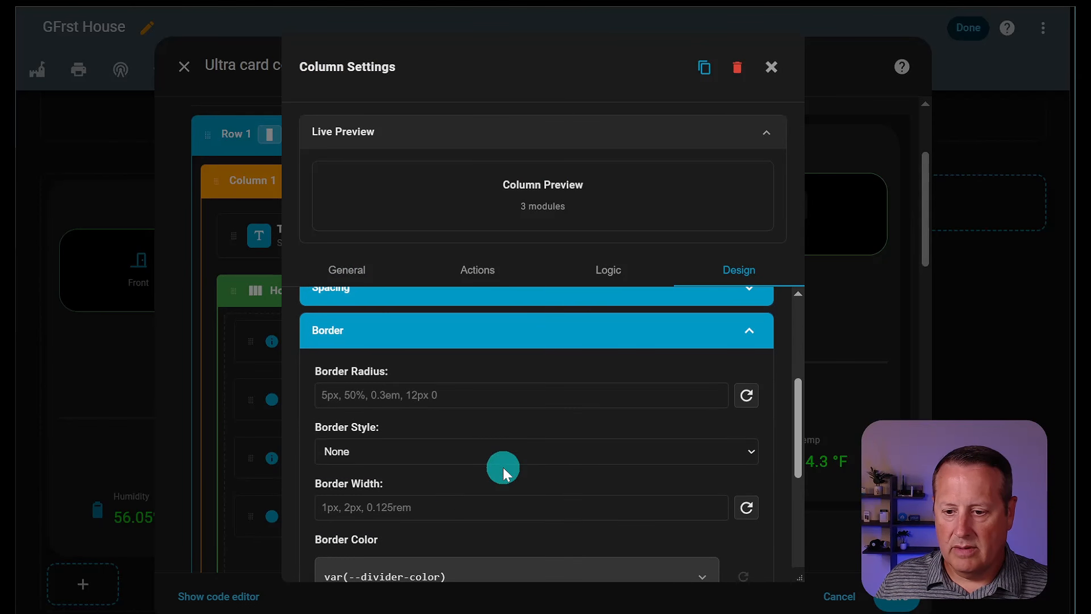
{"action": "scroll", "coordinate": [501, 460], "scroll_direction": "down", "scroll_amount": 3}
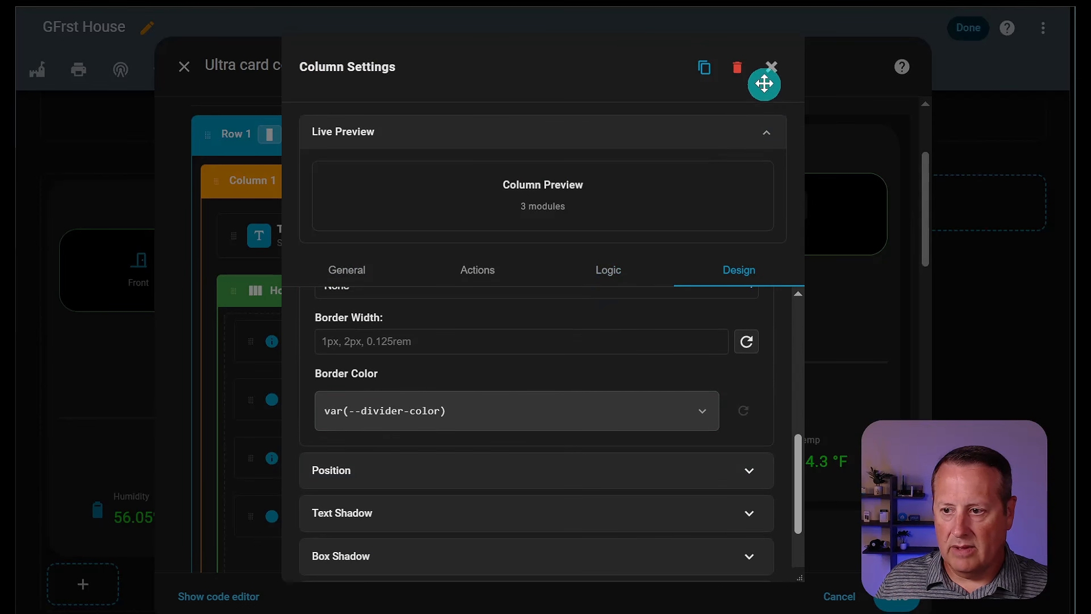
{"action": "left_click", "coordinate": [771, 67]}
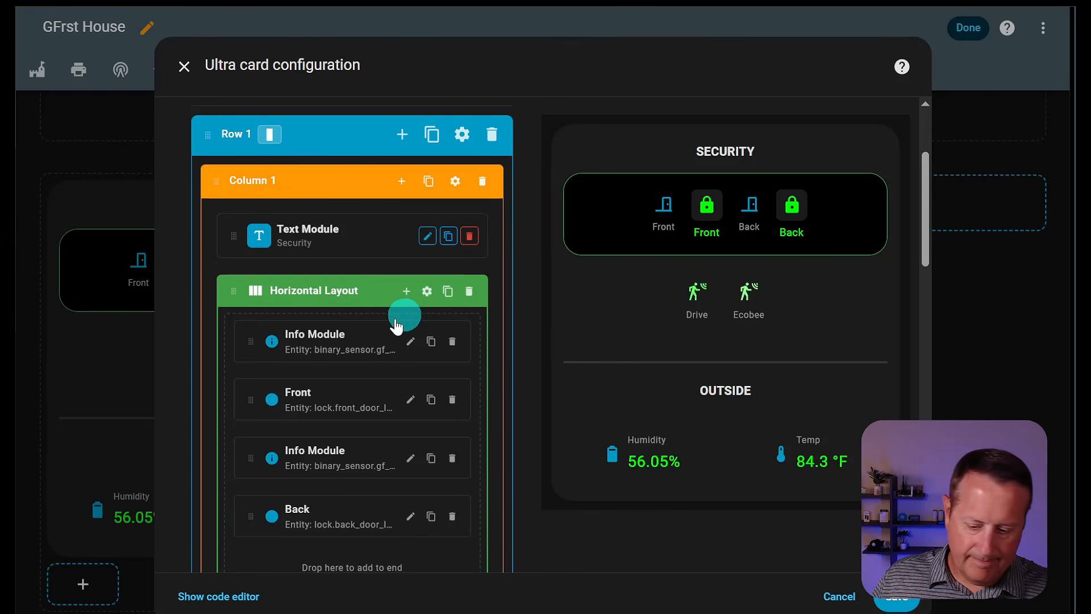
- Examine the border options in Row 1's design settings for comparison with the column's
{"action": "scroll", "coordinate": [348, 169], "scroll_direction": "up", "scroll_amount": 3}
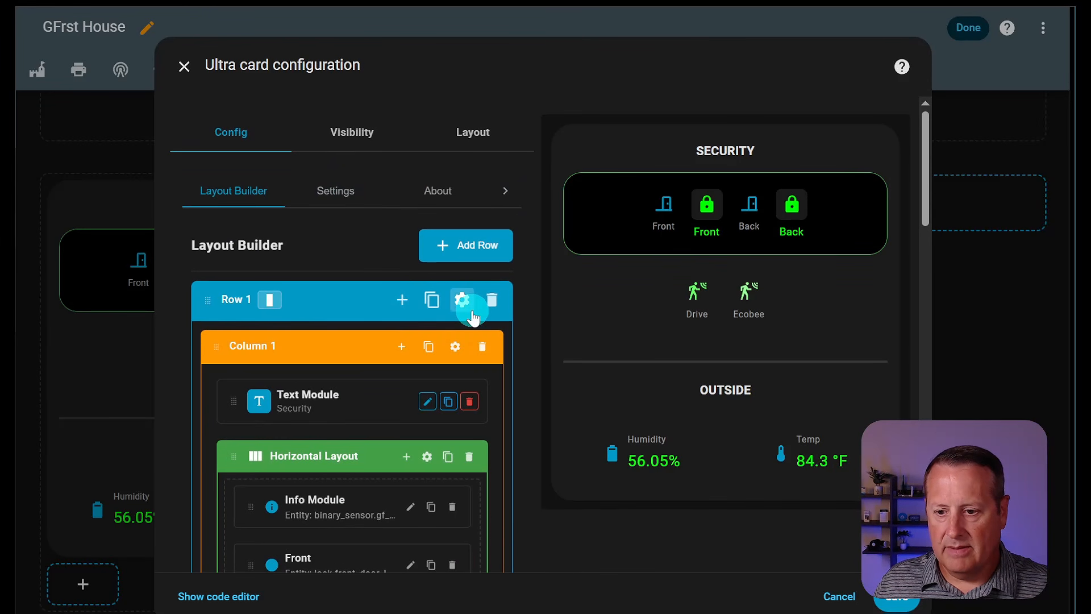
{"action": "left_click", "coordinate": [462, 300]}
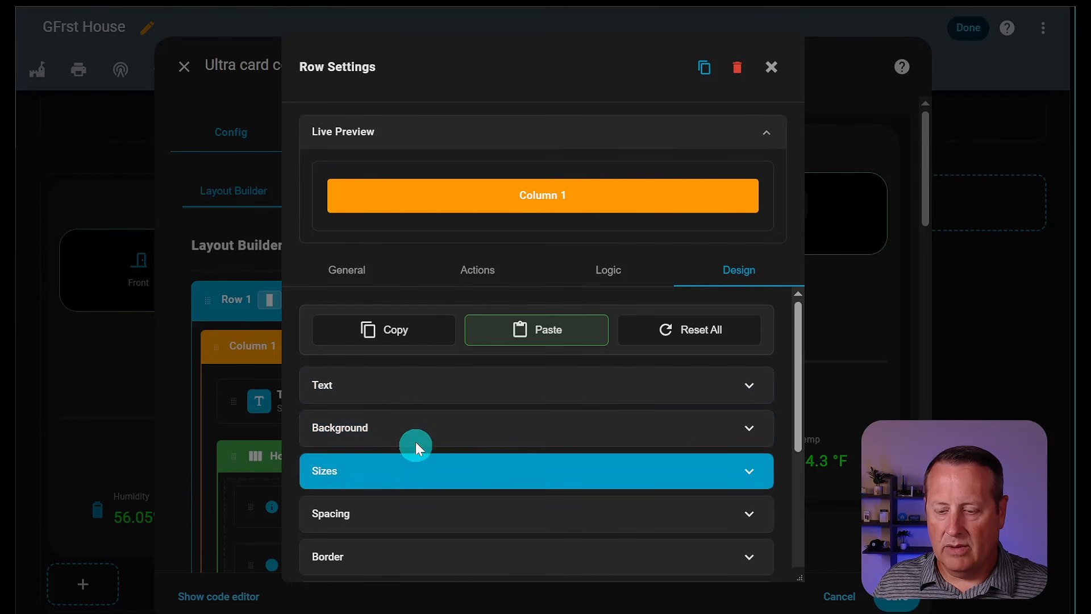
{"action": "scroll", "coordinate": [425, 418], "scroll_direction": "down", "scroll_amount": 4}
{"action": "left_click", "coordinate": [435, 334]}
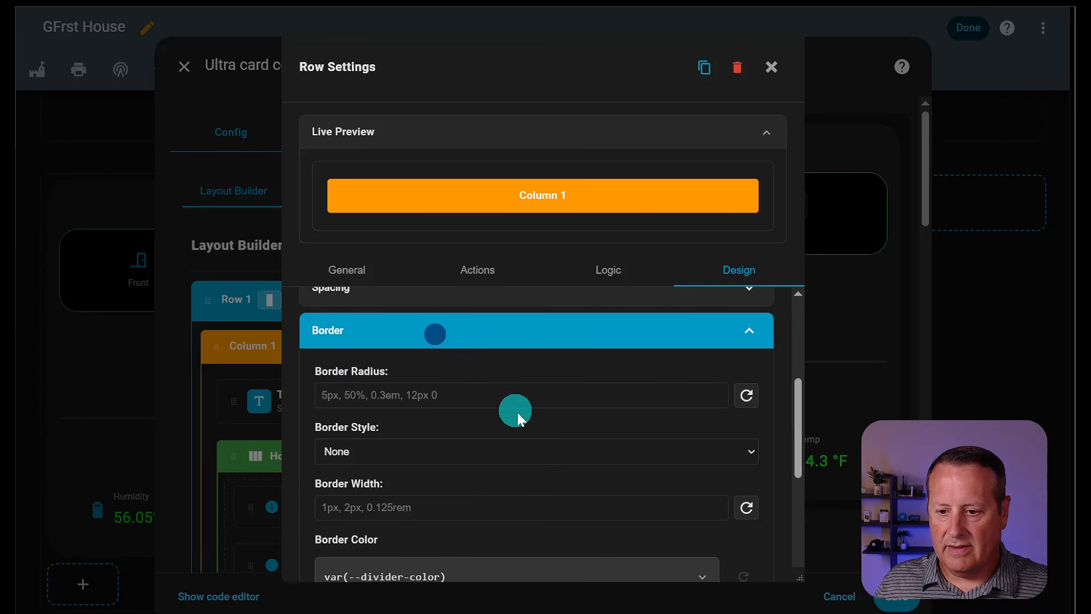
{"action": "scroll", "coordinate": [527, 486], "scroll_direction": "down", "scroll_amount": 3}
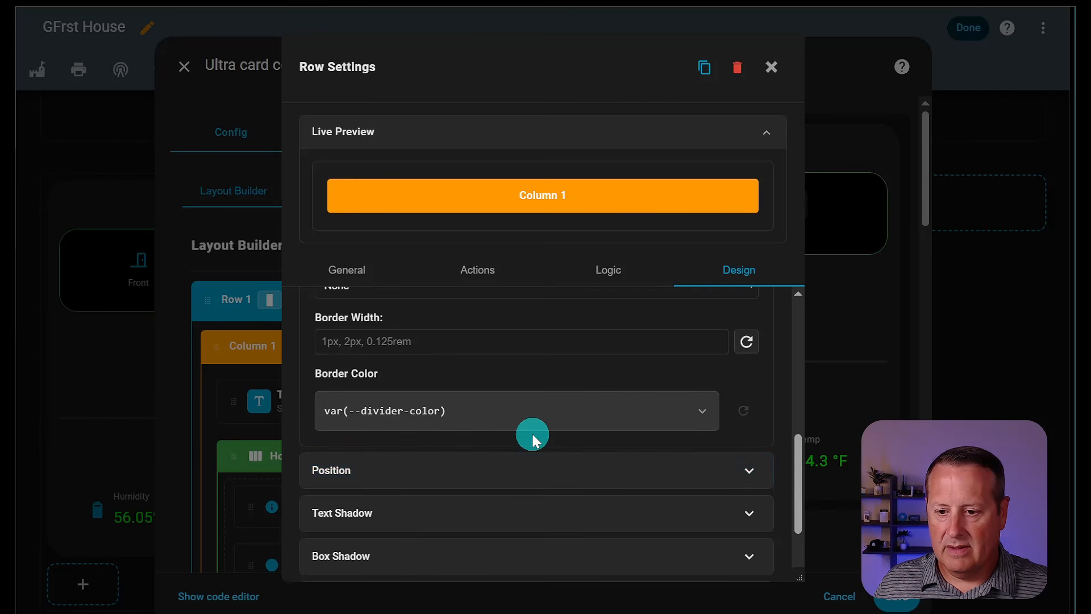
{"action": "scroll", "coordinate": [531, 433], "scroll_direction": "up", "scroll_amount": 3}
{"action": "scroll", "coordinate": [585, 403], "scroll_direction": "up", "scroll_amount": 3}
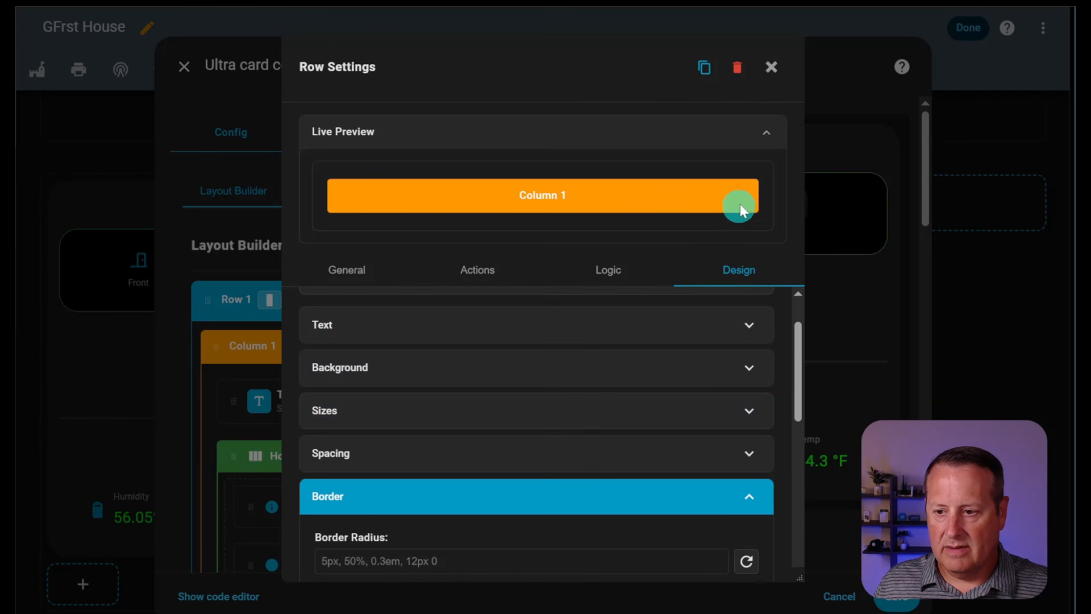
{"action": "left_click", "coordinate": [773, 67]}
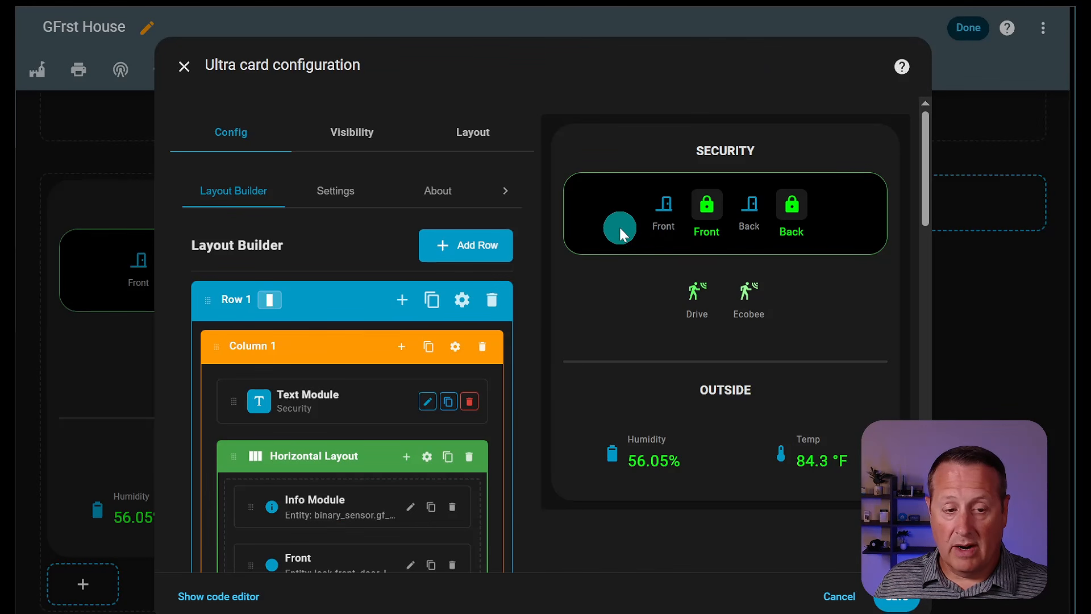
- Open the design settings of Row 1's first Horizontal Layout and inspect its background color
{"action": "left_click", "coordinate": [359, 406]}
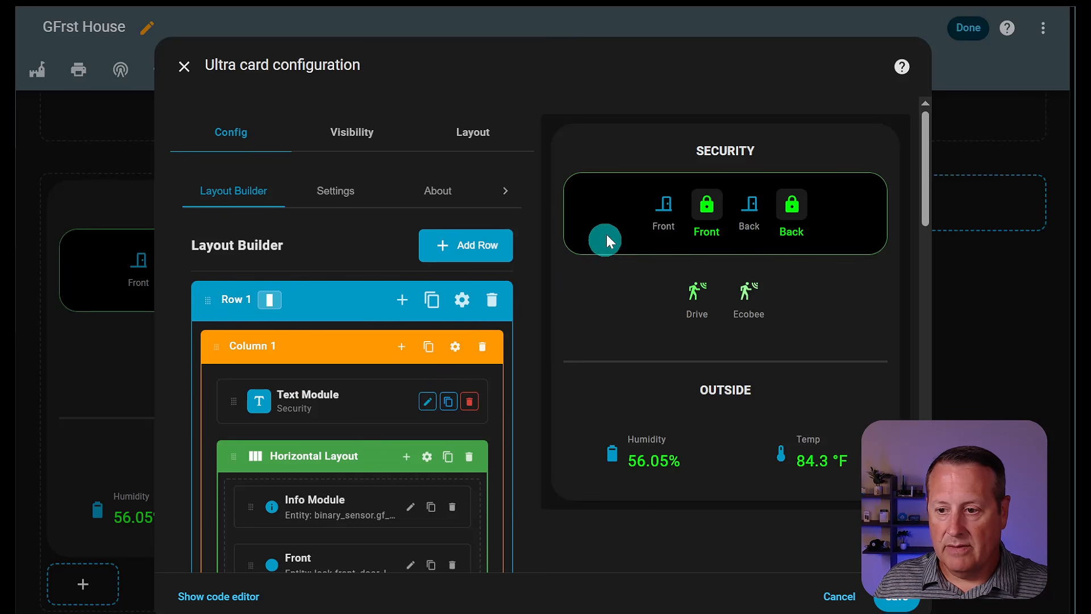
{"action": "scroll", "coordinate": [530, 352], "scroll_direction": "down", "scroll_amount": 2}
{"action": "scroll", "coordinate": [530, 352], "scroll_direction": "down", "scroll_amount": 1}
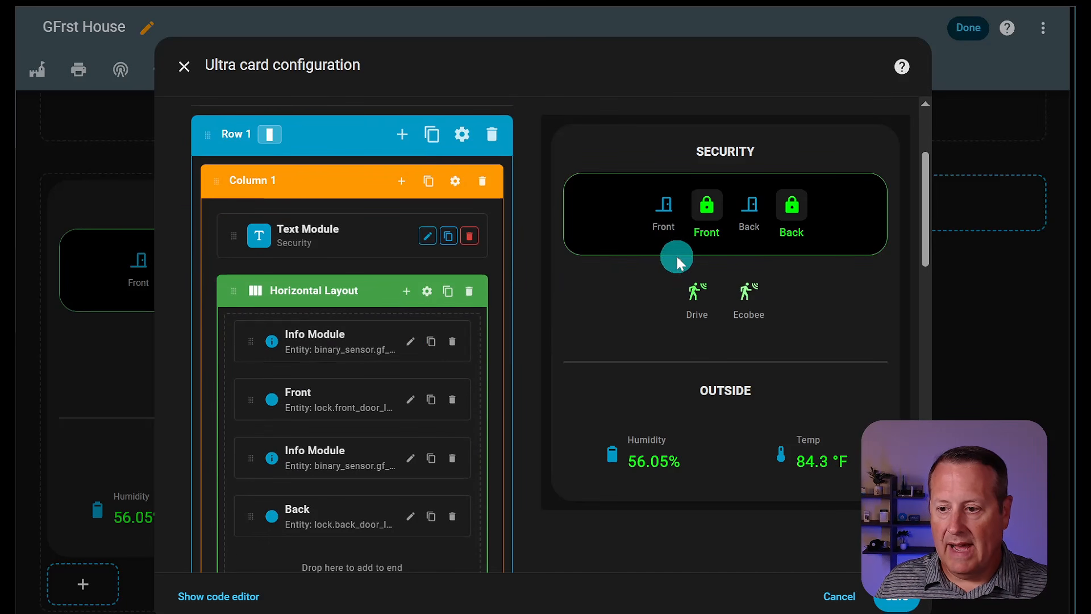
{"action": "left_click", "coordinate": [425, 293]}
{"action": "left_click", "coordinate": [728, 279]}
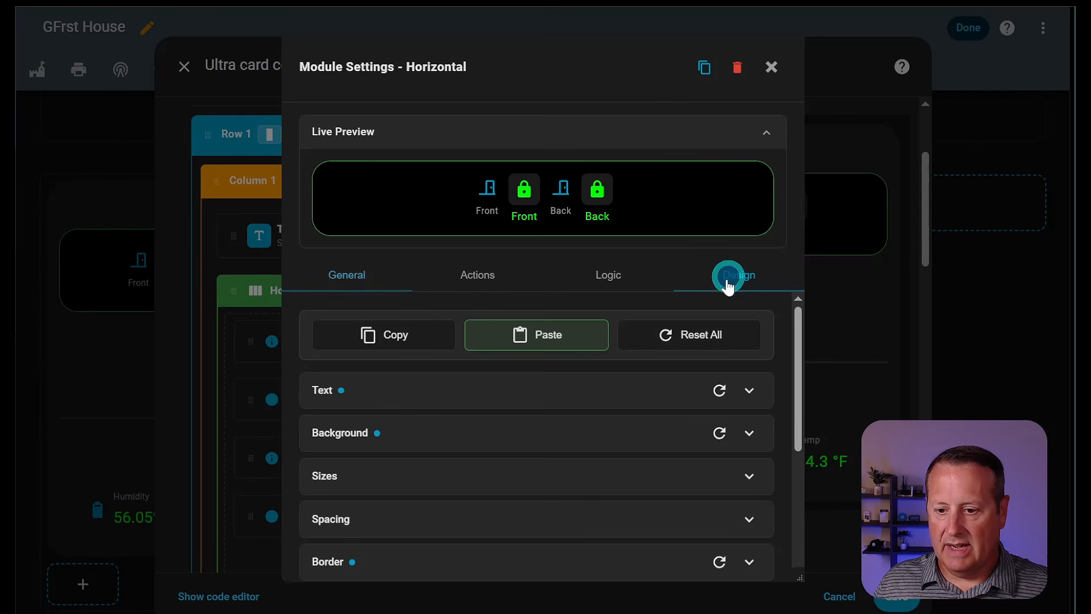
{"action": "scroll", "coordinate": [478, 446], "scroll_direction": "down", "scroll_amount": 3}
{"action": "scroll", "coordinate": [478, 445], "scroll_direction": "up", "scroll_amount": 3}
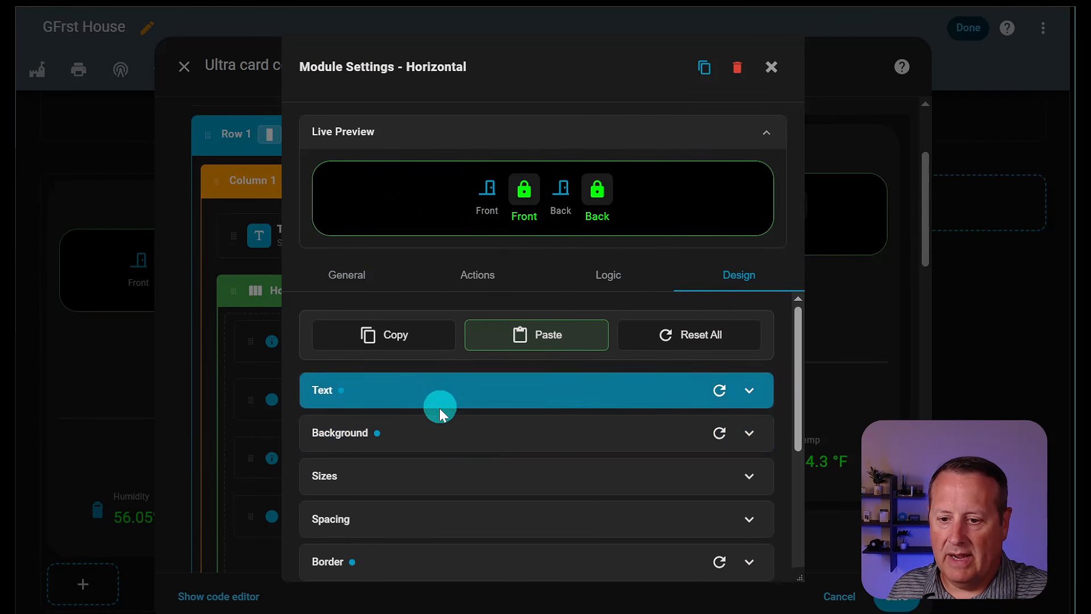
{"action": "left_click", "coordinate": [444, 427]}
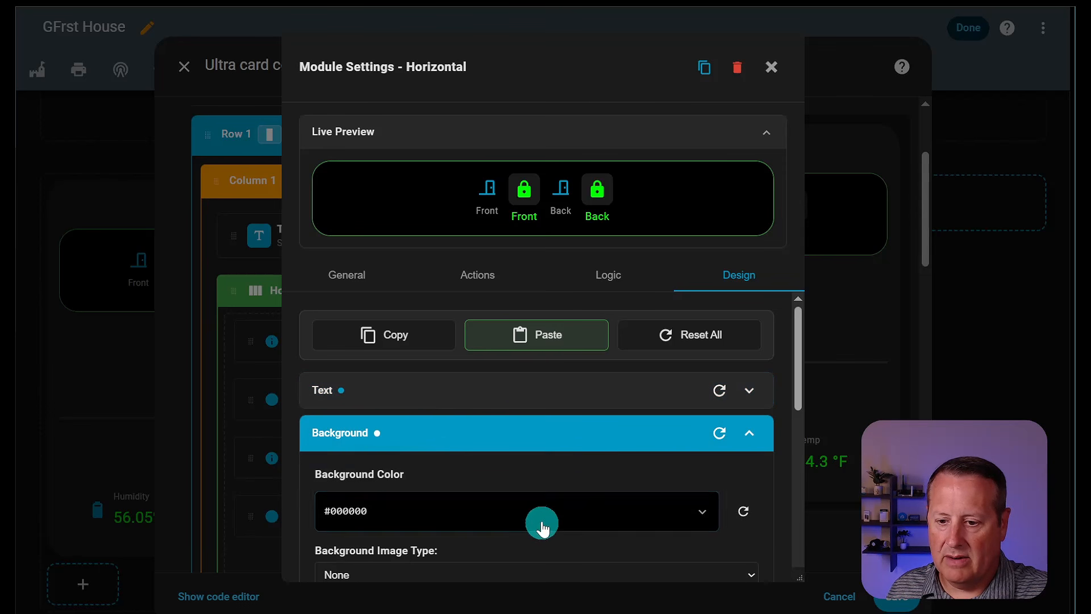
{"action": "left_click", "coordinate": [760, 429]}
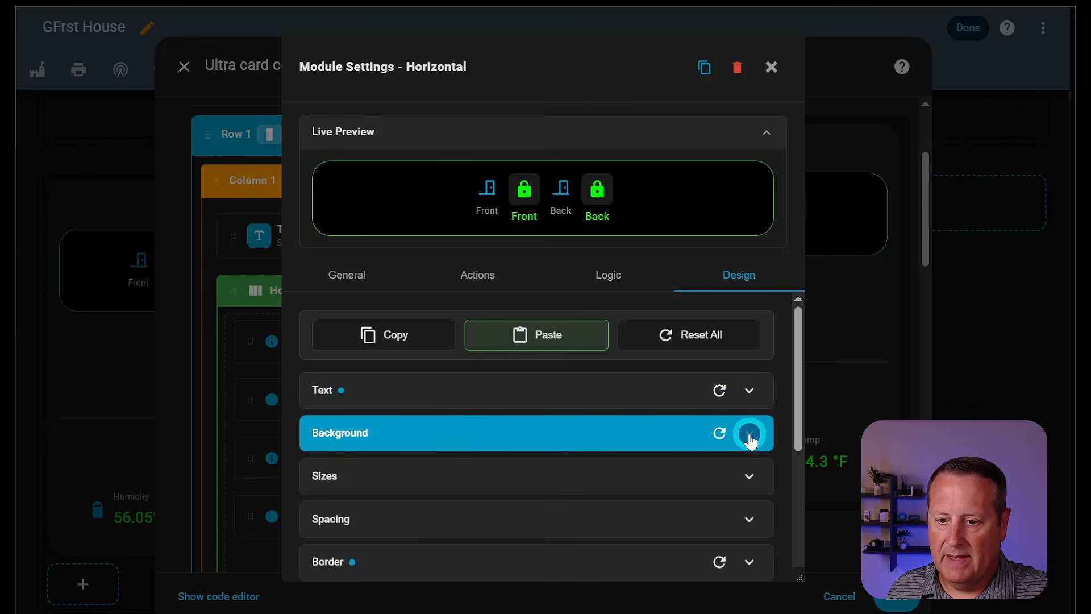
- Try a border radius of 50 on the Horizontal Layout and set it back to 25
{"action": "scroll", "coordinate": [517, 496], "scroll_direction": "down", "scroll_amount": 3}
{"action": "left_click", "coordinate": [511, 396]}
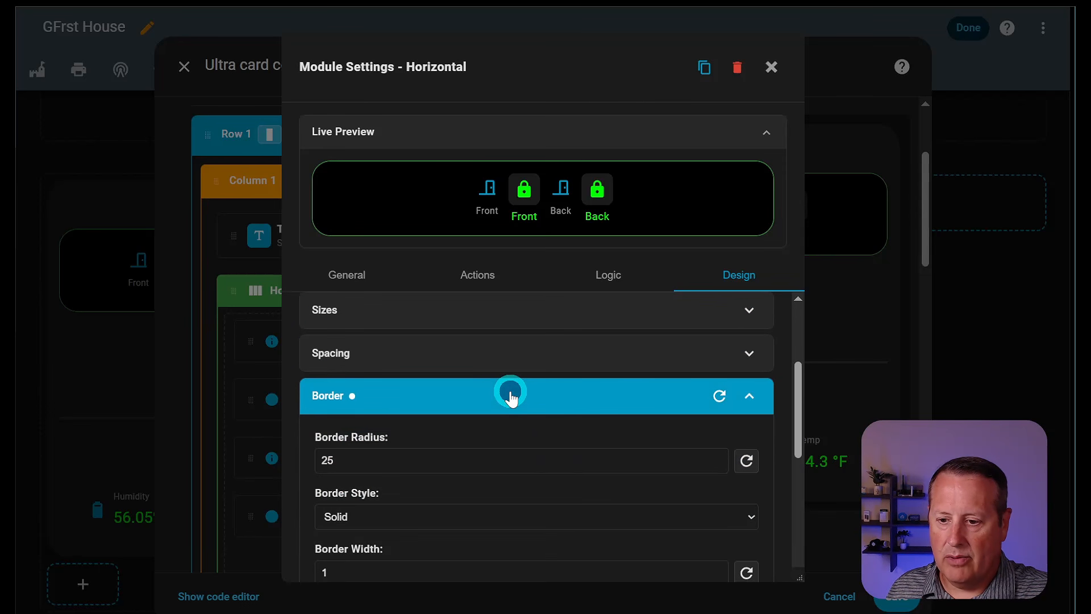
{"action": "double_click", "coordinate": [365, 460]}
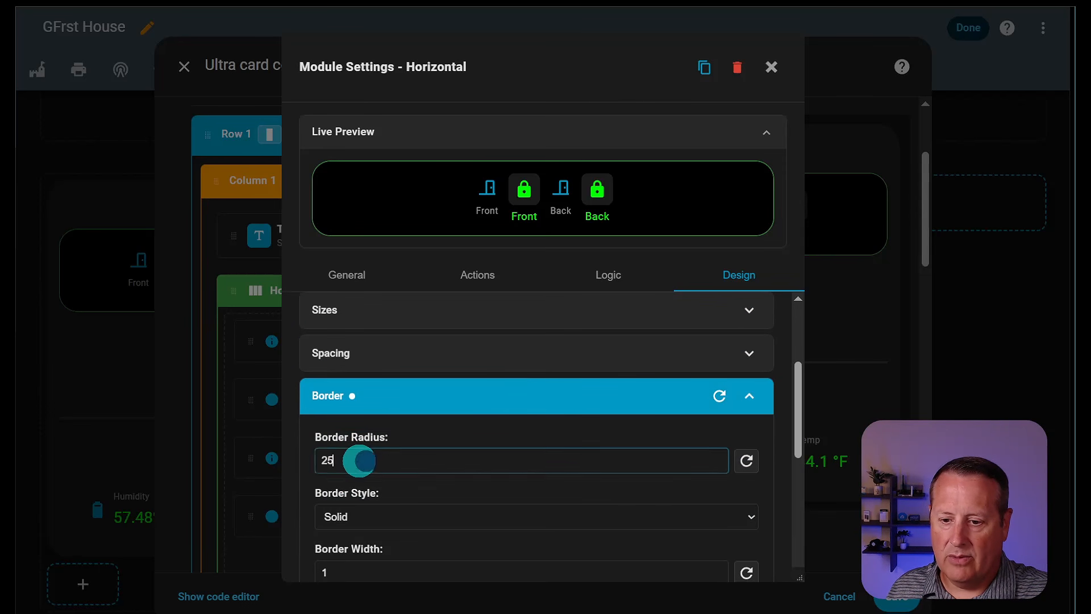
{"action": "type", "text": "50"}
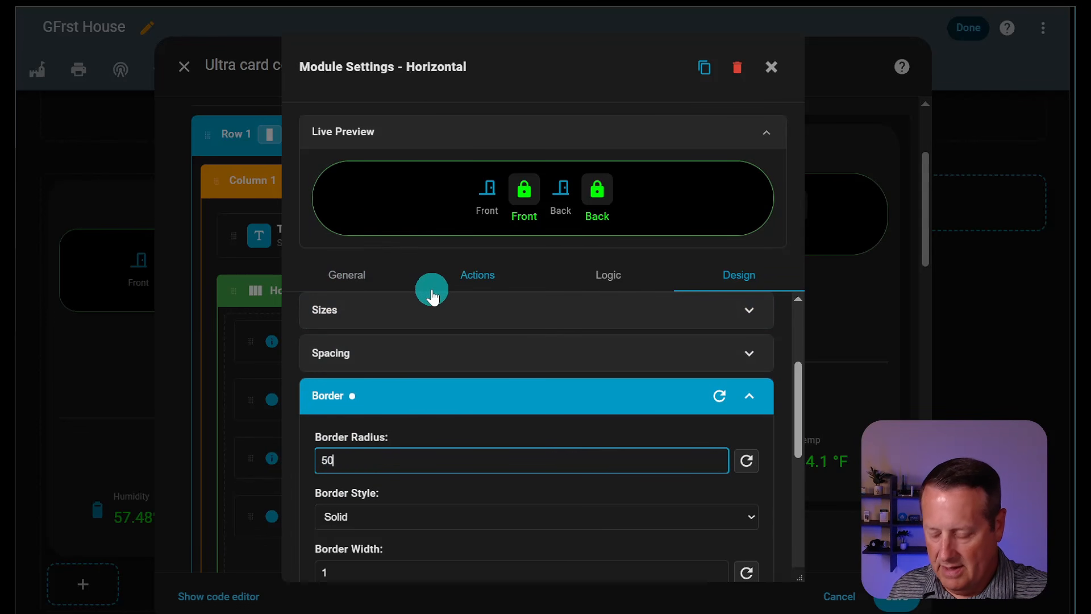
{"action": "key", "text": "BackSpace"}
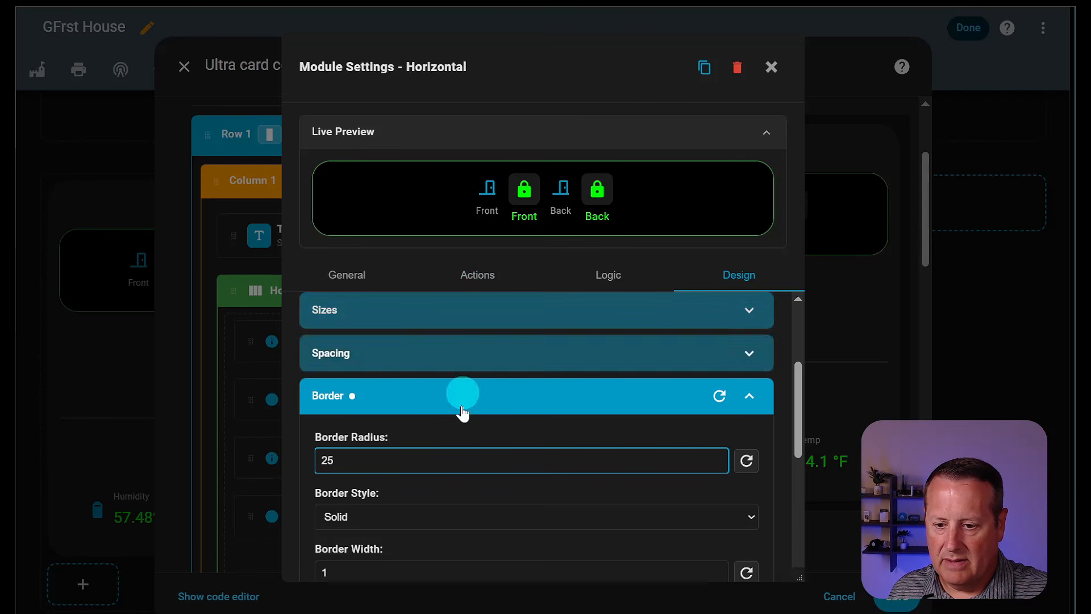
- Try the Dashed border style on the Horizontal Layout and switch it back to Solid
{"action": "left_click", "coordinate": [403, 521]}
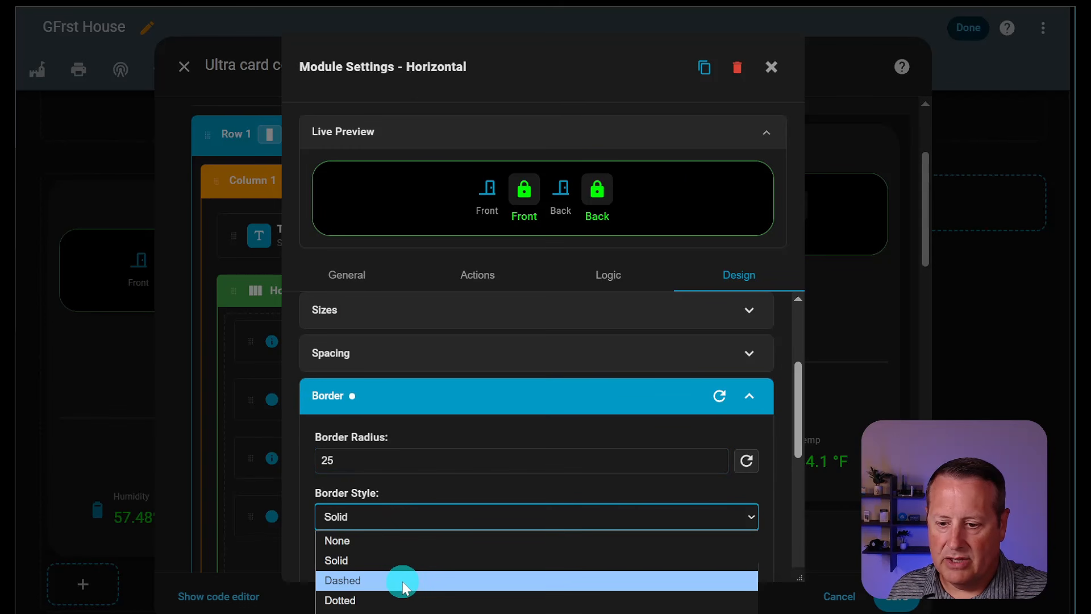
{"action": "left_click", "coordinate": [402, 581]}
{"action": "left_click", "coordinate": [422, 519]}
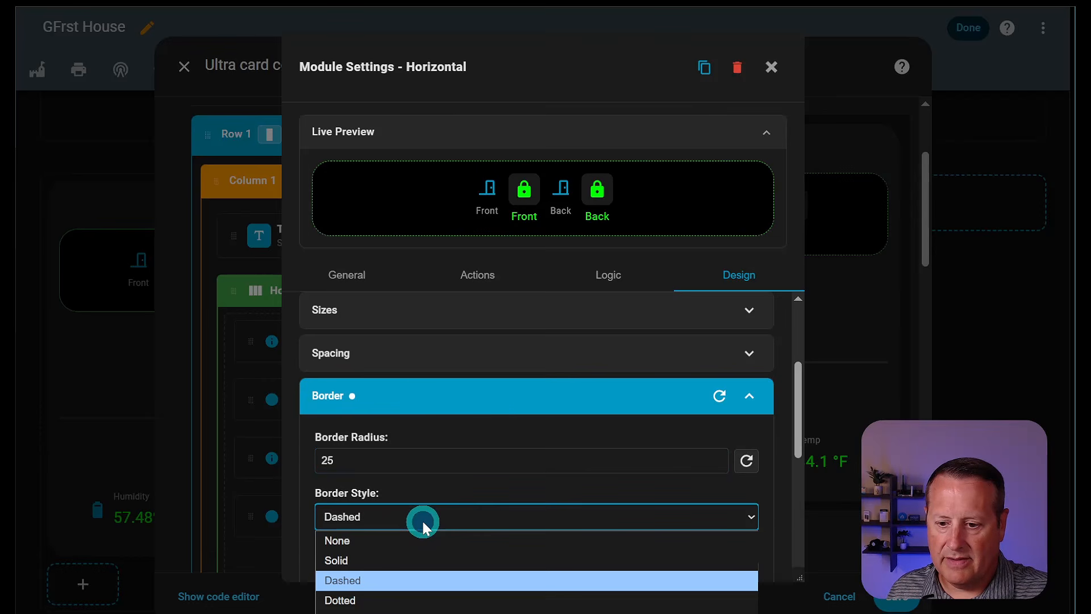
{"action": "left_click", "coordinate": [395, 554]}
- Try a border width of 5 on the Horizontal Layout and set it back to 1
{"action": "scroll", "coordinate": [446, 450], "scroll_direction": "down", "scroll_amount": 2}
{"action": "scroll", "coordinate": [447, 450], "scroll_direction": "down", "scroll_amount": 1}
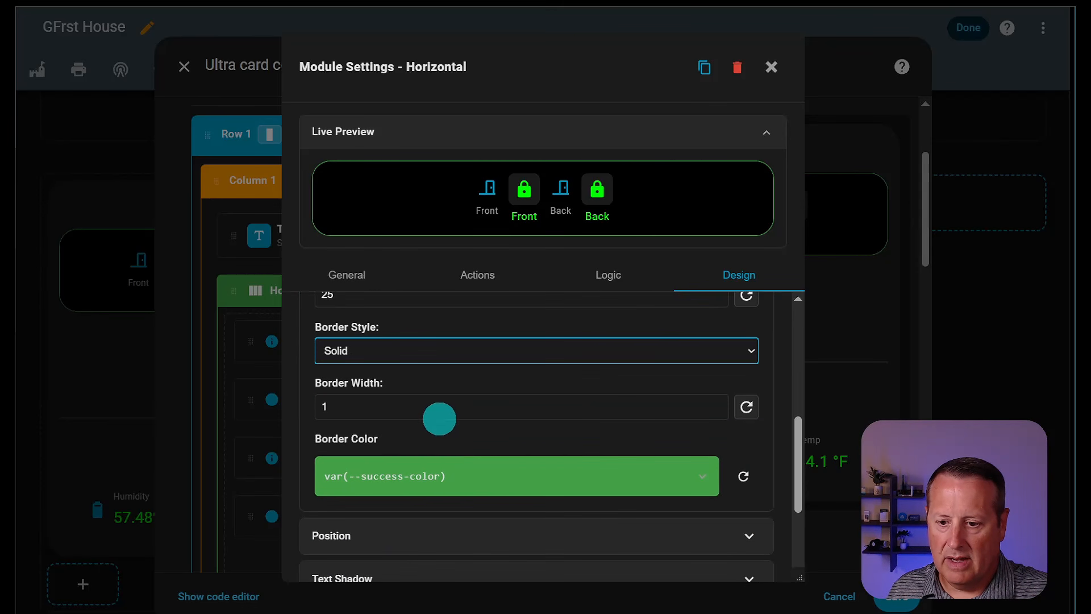
{"action": "left_click", "coordinate": [438, 415]}
{"action": "key", "text": "BackSpace"}
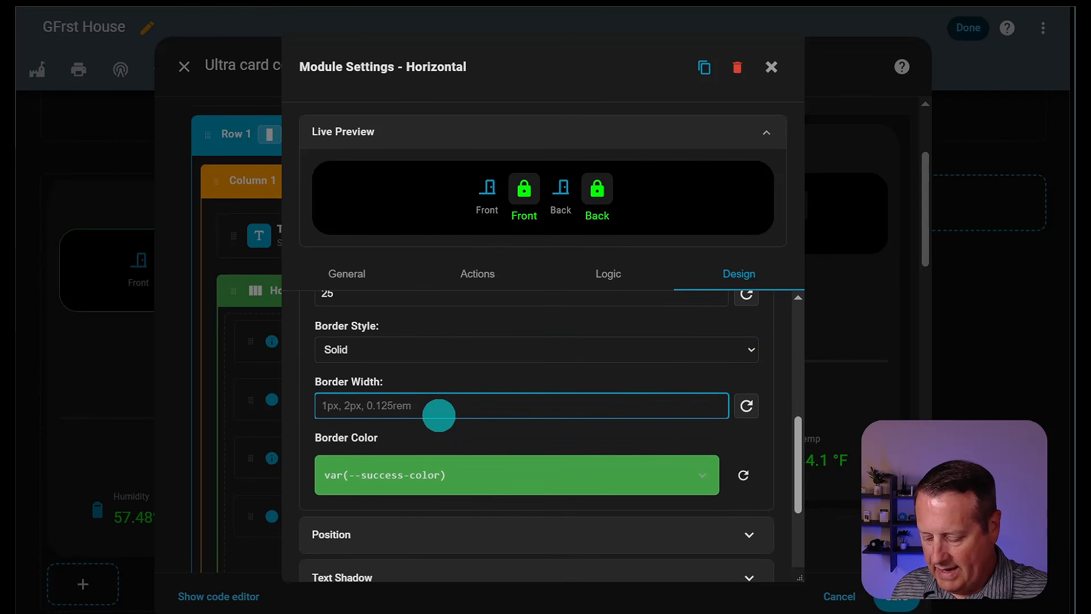
{"action": "type", "text": "5"}
{"action": "key", "text": "BackSpace"}
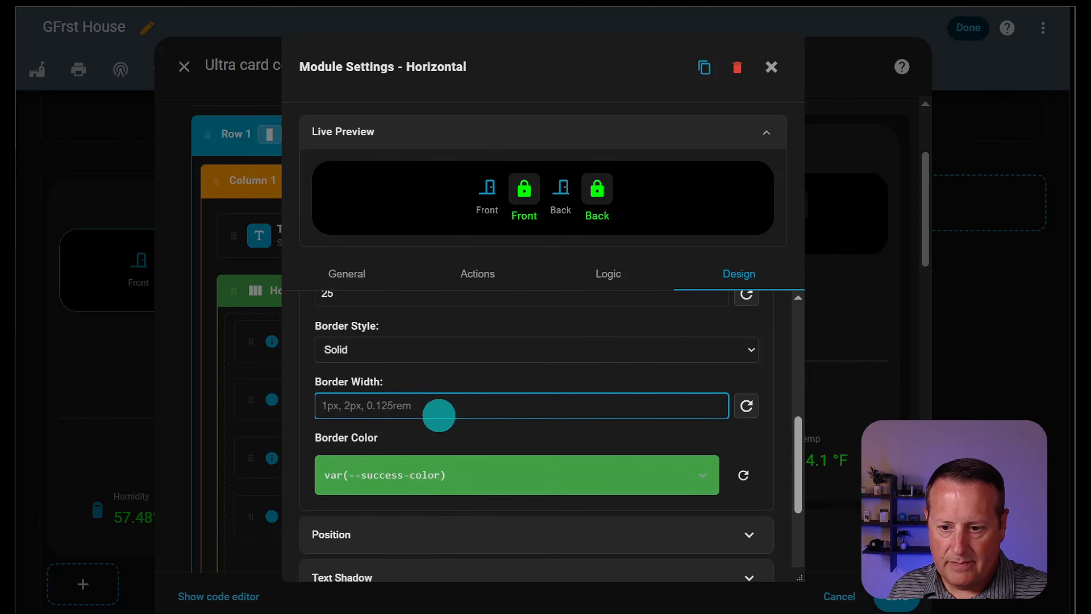
{"action": "type", "text": "1"}
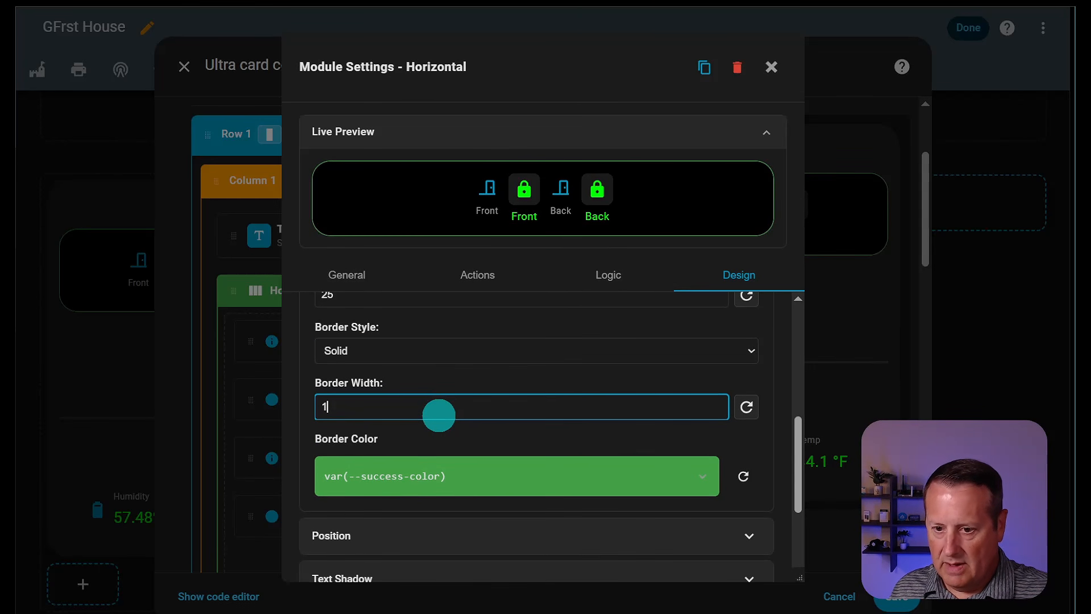
- Change the Horizontal Layout's border color to pale yellow #FFFFCC
{"action": "left_click", "coordinate": [467, 477]}
{"action": "scroll", "coordinate": [486, 483], "scroll_direction": "down", "scroll_amount": 5}
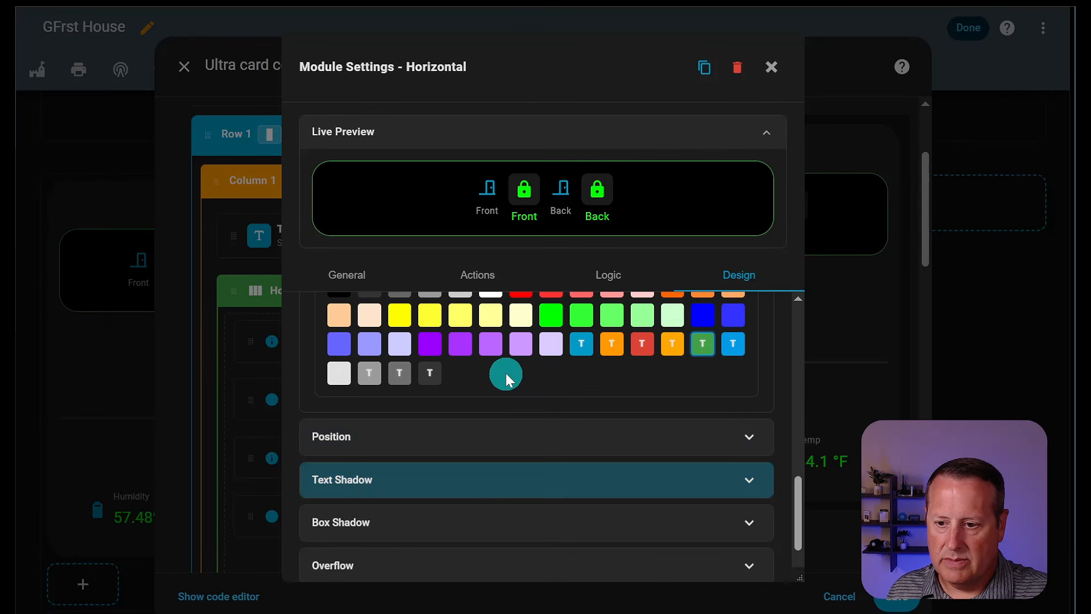
{"action": "left_click", "coordinate": [520, 315]}
{"action": "scroll", "coordinate": [591, 409], "scroll_direction": "up", "scroll_amount": 3}
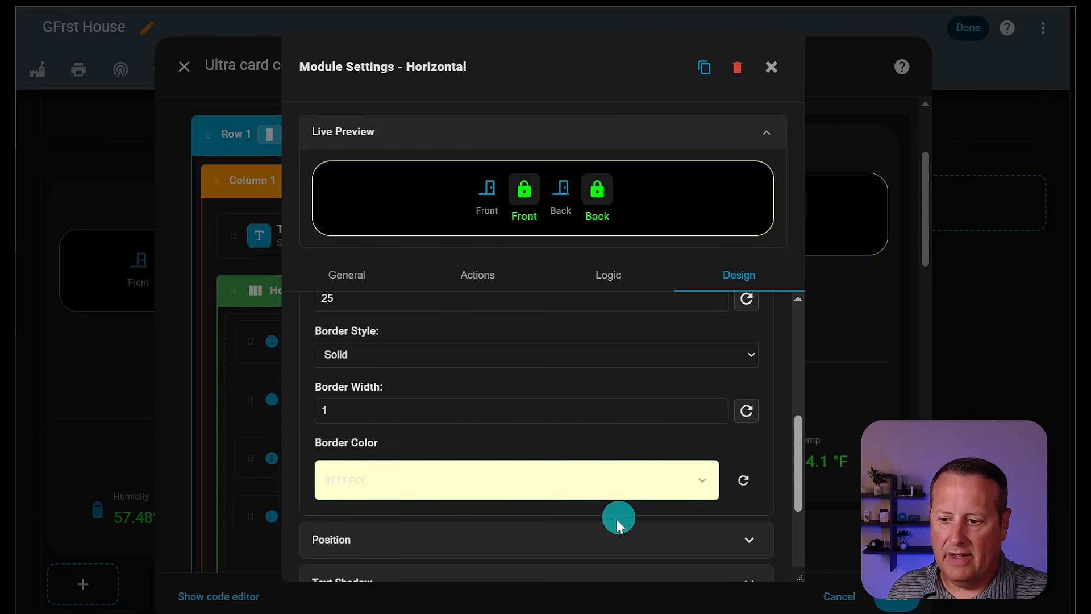
{"action": "scroll", "coordinate": [618, 522], "scroll_direction": "down", "scroll_amount": 3}
{"action": "scroll", "coordinate": [614, 468], "scroll_direction": "up", "scroll_amount": 8}
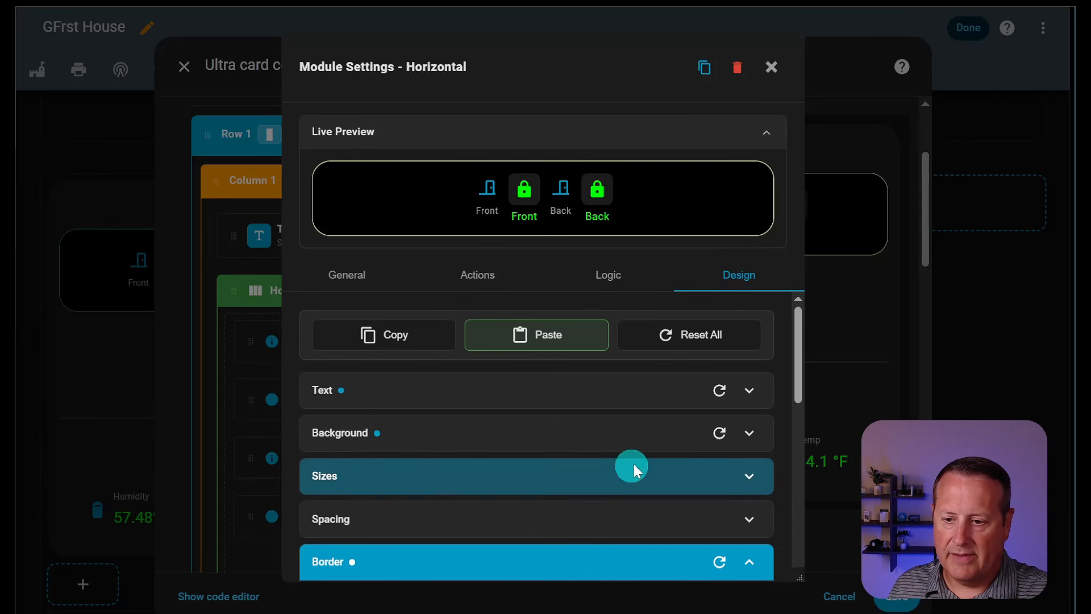
- Close the Horizontal Layout's module settings, save the Security card and finish editing the dashboard
{"action": "left_click", "coordinate": [770, 70]}
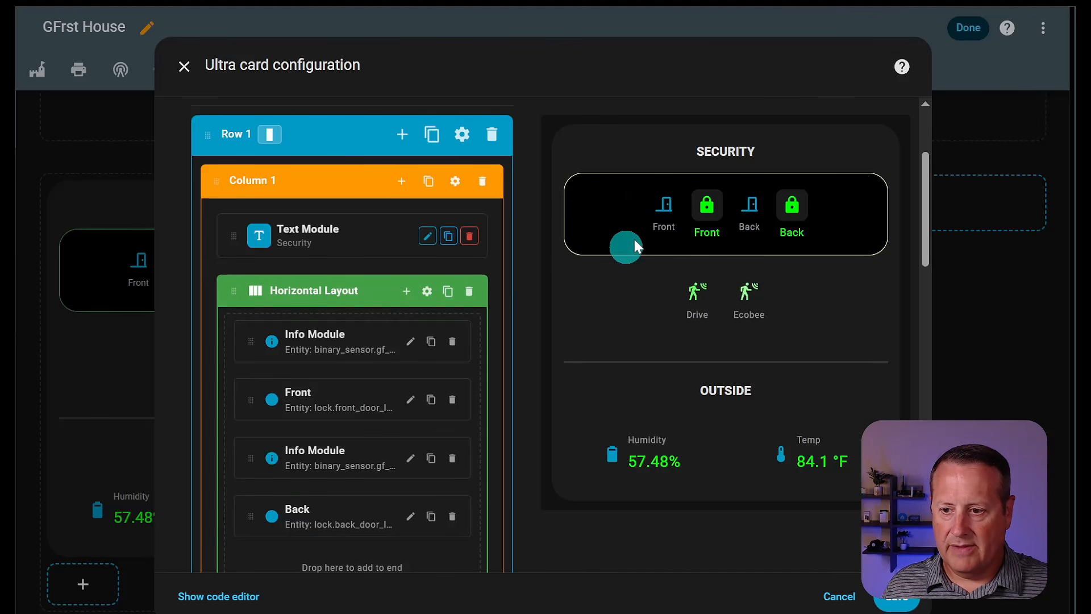
{"action": "left_click", "coordinate": [897, 602]}
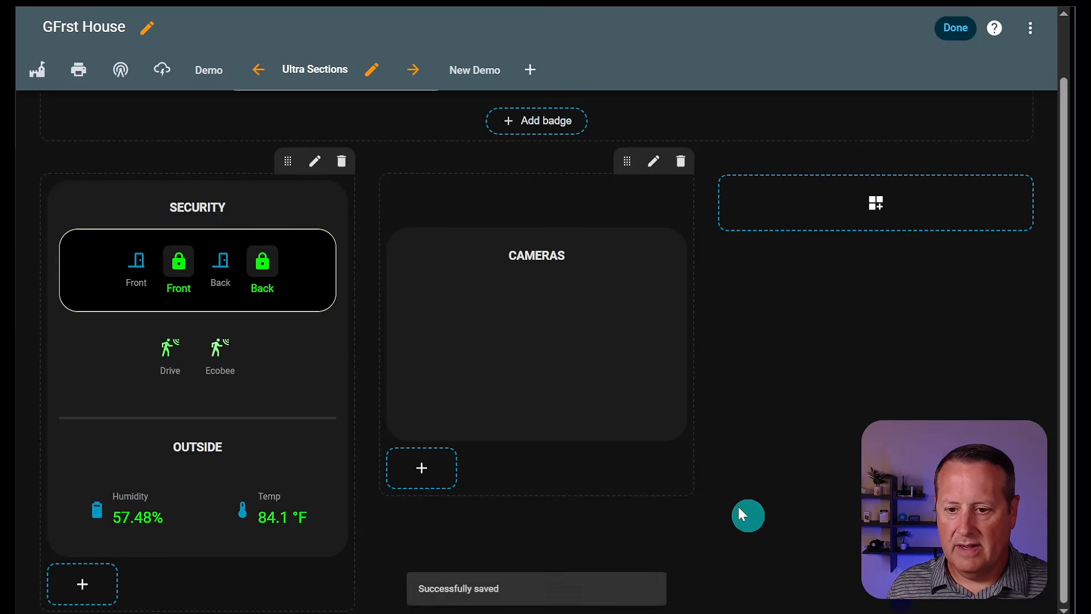
{"action": "left_click", "coordinate": [954, 29]}
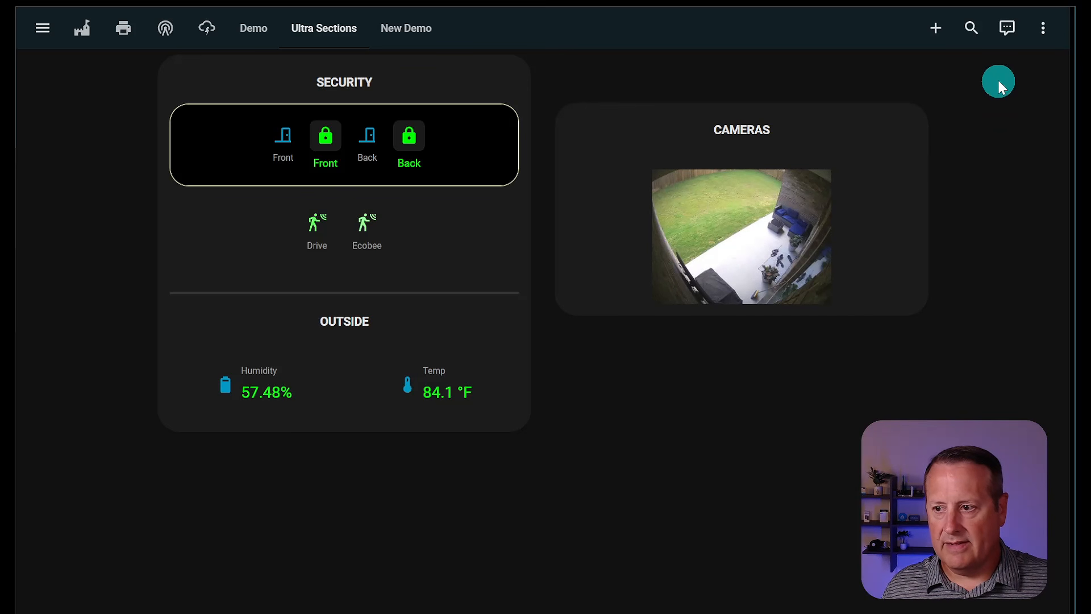
- Put the dashboard back into edit mode and open the Cameras card's configuration at Row 2
{"action": "left_click", "coordinate": [1047, 40]}
{"action": "left_click", "coordinate": [1012, 108]}
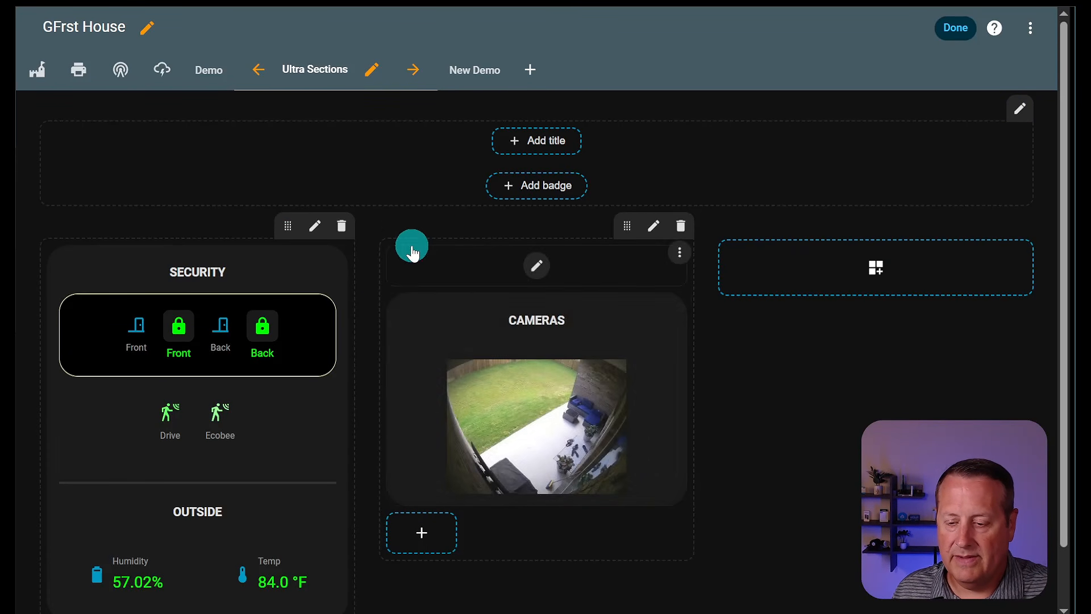
{"action": "left_click", "coordinate": [530, 397]}
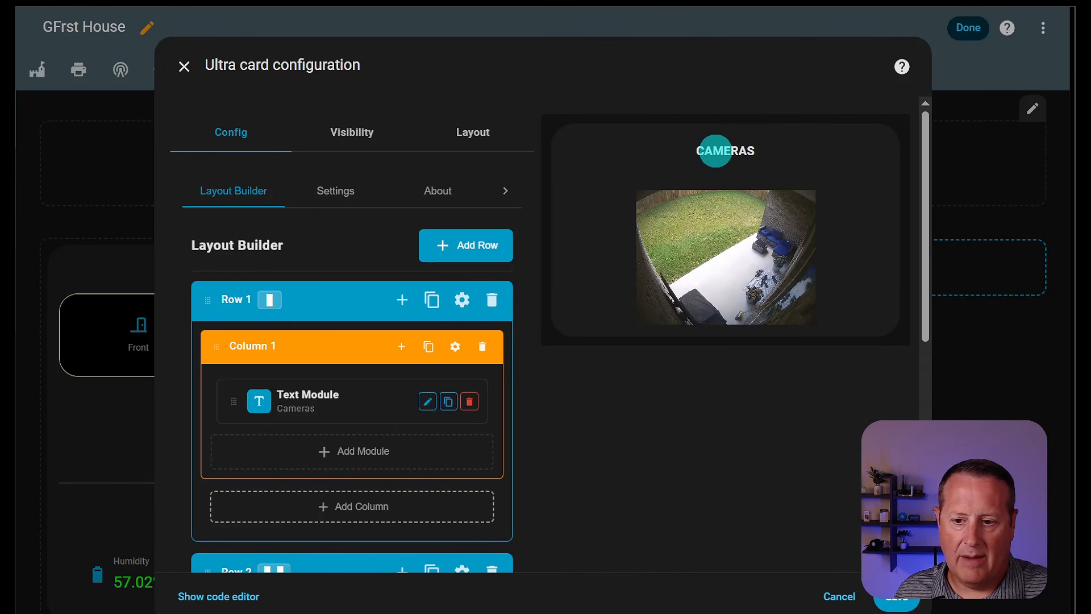
{"action": "scroll", "coordinate": [397, 358], "scroll_direction": "down", "scroll_amount": 8}
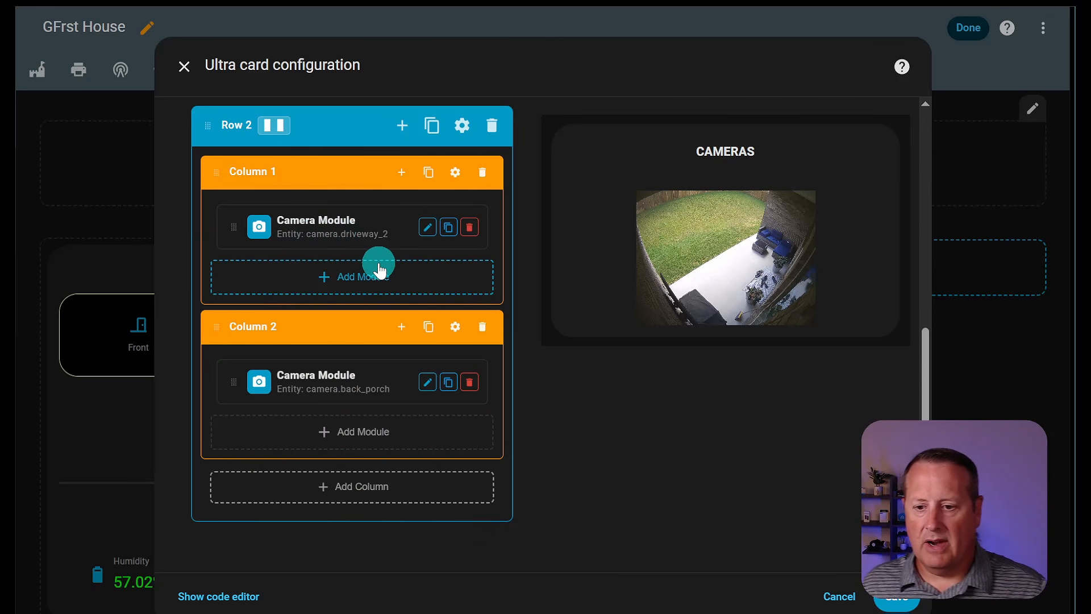
- Review the display logic of the driveway camera module in Row 2, including its condition's entity, operator and value, and close its settings
{"action": "left_click", "coordinate": [427, 227]}
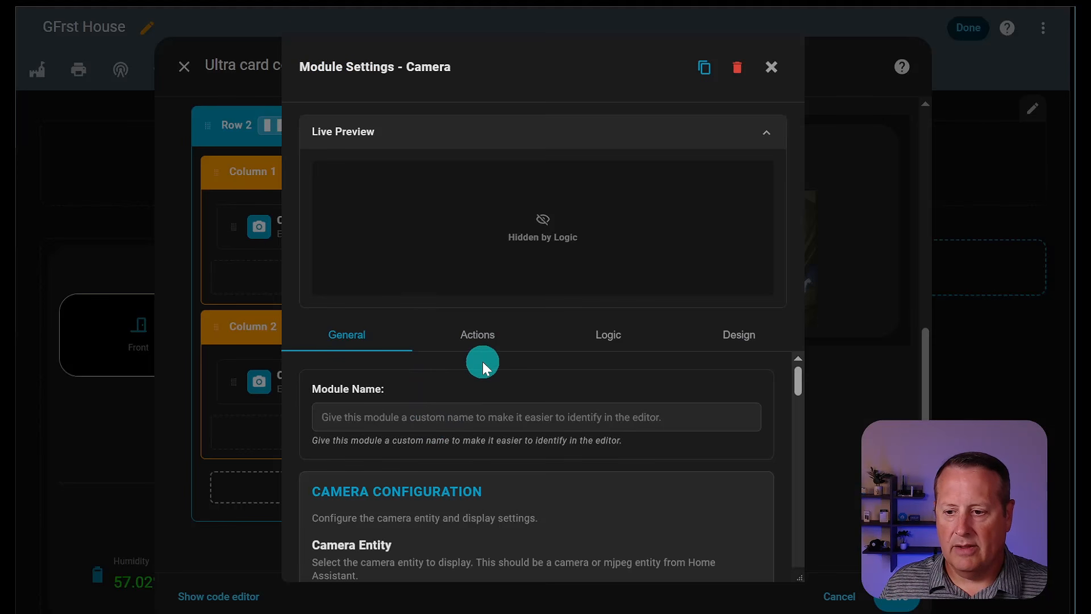
{"action": "left_click", "coordinate": [612, 336]}
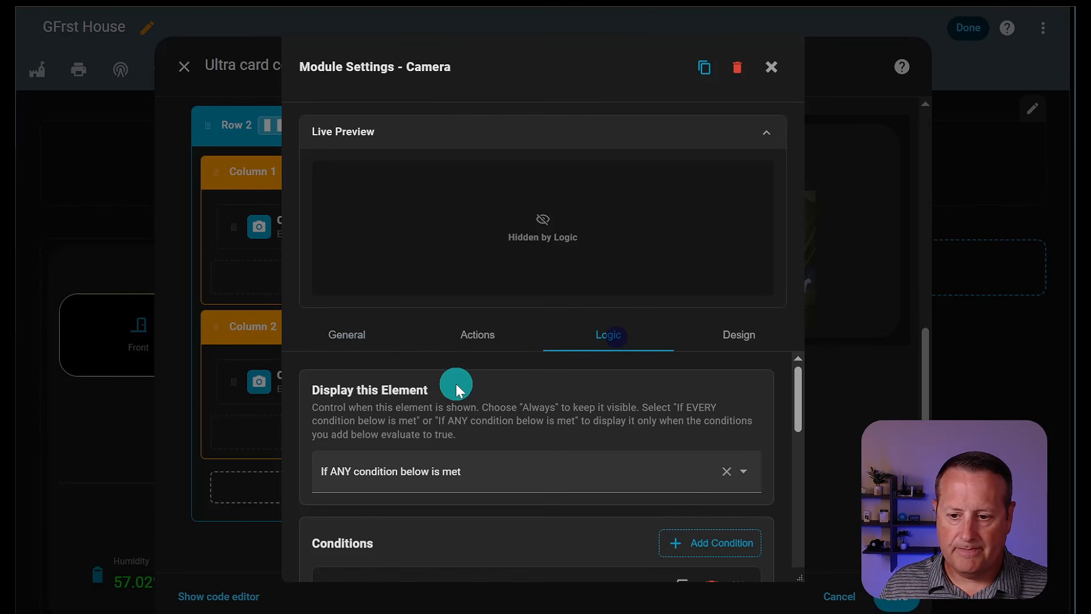
{"action": "scroll", "coordinate": [381, 409], "scroll_direction": "down", "scroll_amount": 3}
{"action": "scroll", "coordinate": [391, 398], "scroll_direction": "up", "scroll_amount": 2}
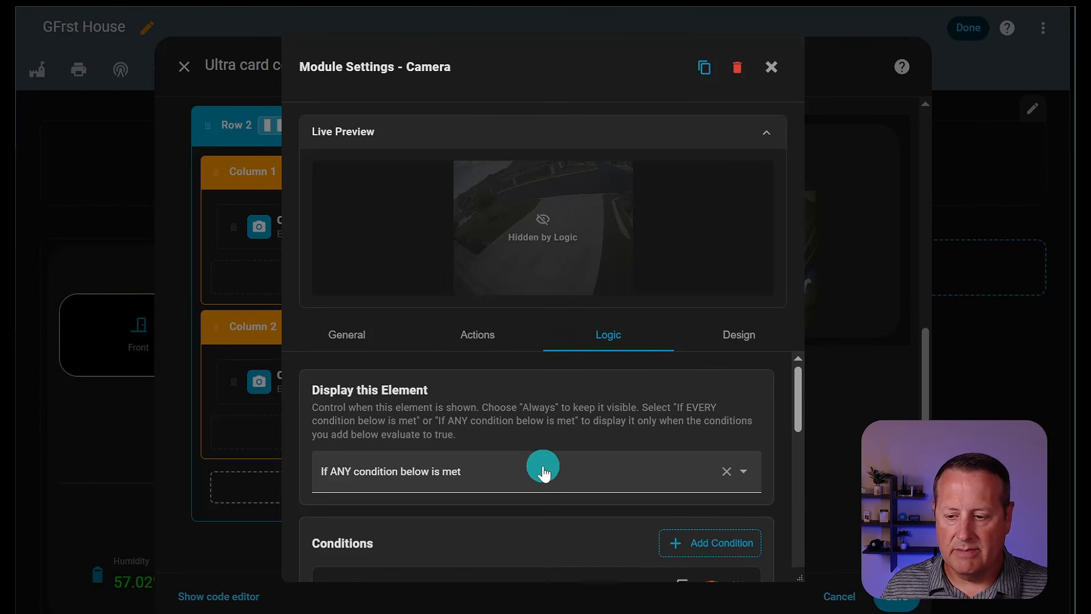
{"action": "scroll", "coordinate": [540, 467], "scroll_direction": "down", "scroll_amount": 3}
{"action": "scroll", "coordinate": [477, 462], "scroll_direction": "down", "scroll_amount": 3}
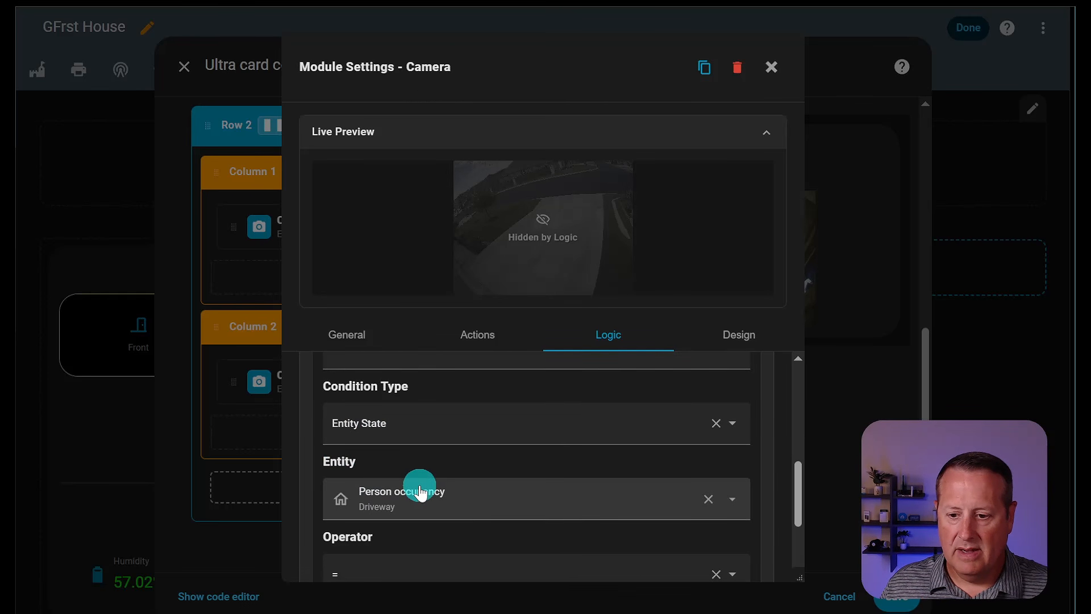
{"action": "scroll", "coordinate": [419, 490], "scroll_direction": "down", "scroll_amount": 3}
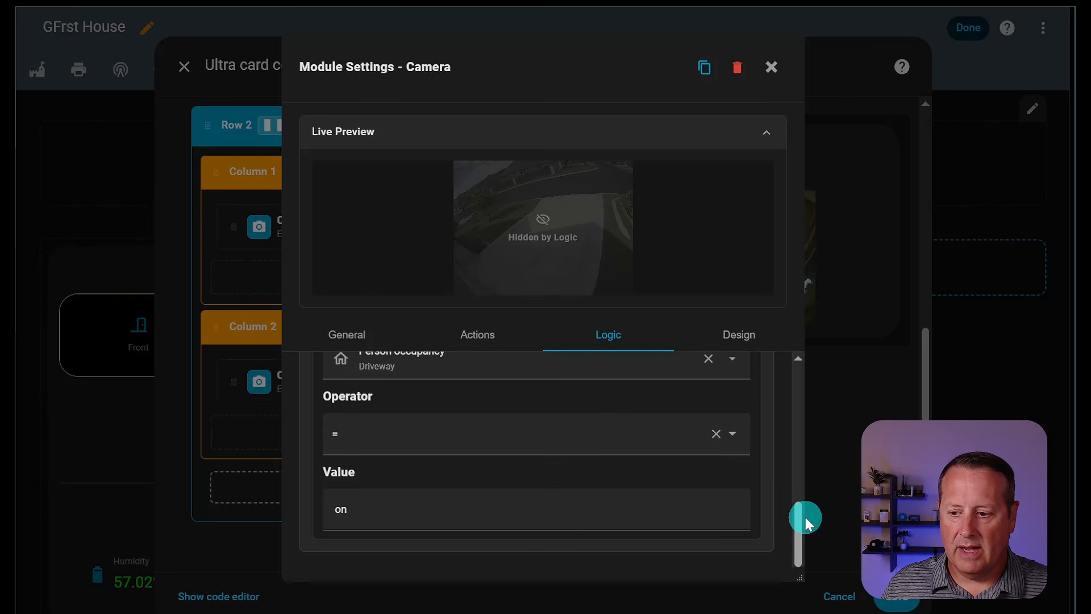
{"action": "left_click_drag", "start_coordinate": [807, 522], "coordinate": [793, 512]}
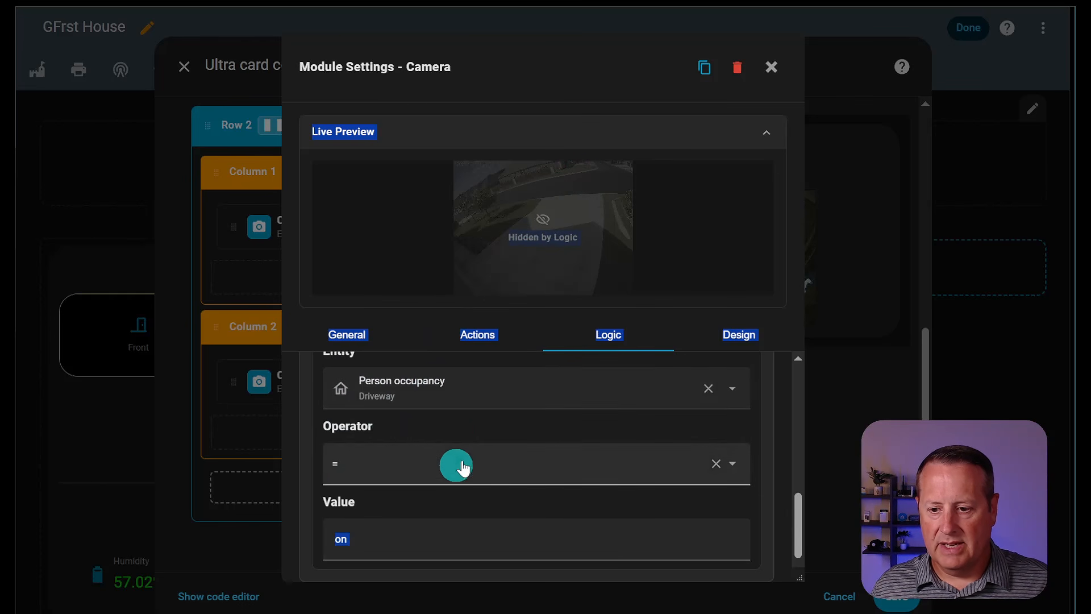
{"action": "left_click", "coordinate": [439, 344]}
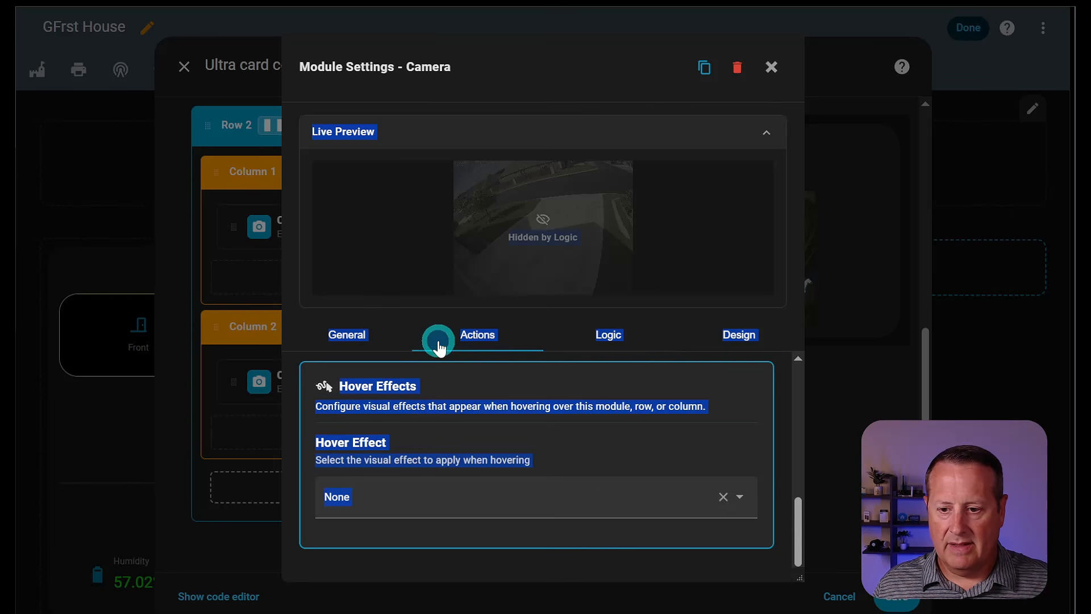
{"action": "left_click", "coordinate": [355, 316]}
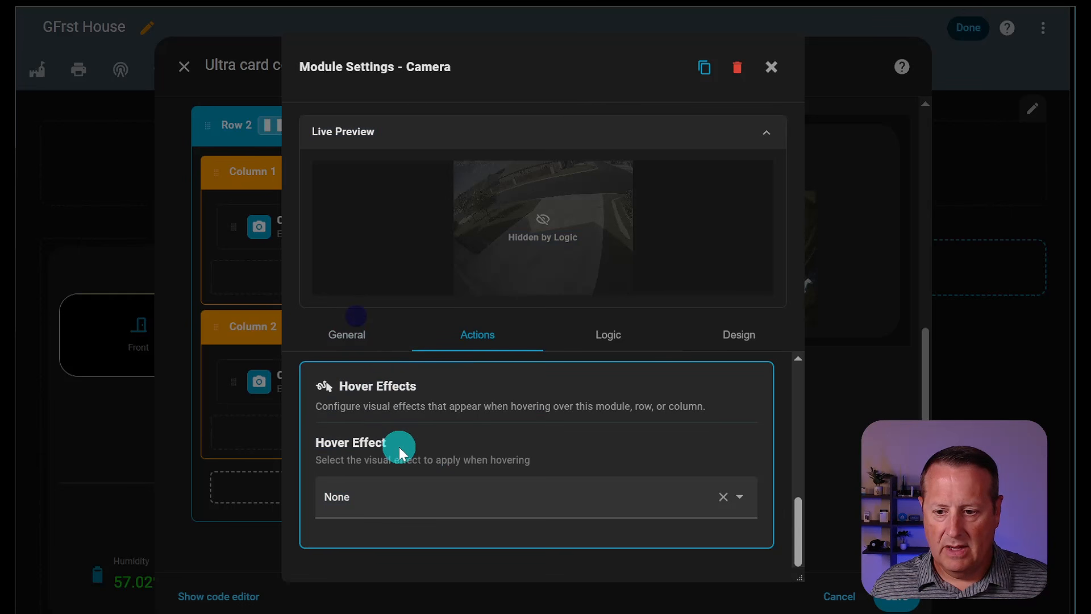
{"action": "left_click", "coordinate": [600, 335]}
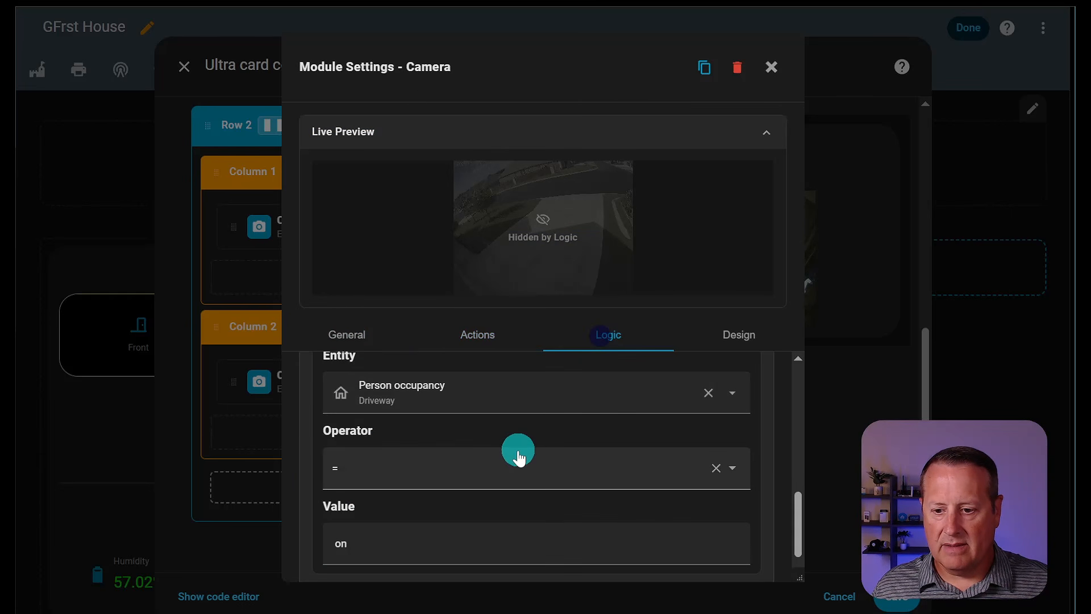
{"action": "scroll", "coordinate": [528, 460], "scroll_direction": "up", "scroll_amount": 3}
{"action": "scroll", "coordinate": [452, 435], "scroll_direction": "down", "scroll_amount": 3}
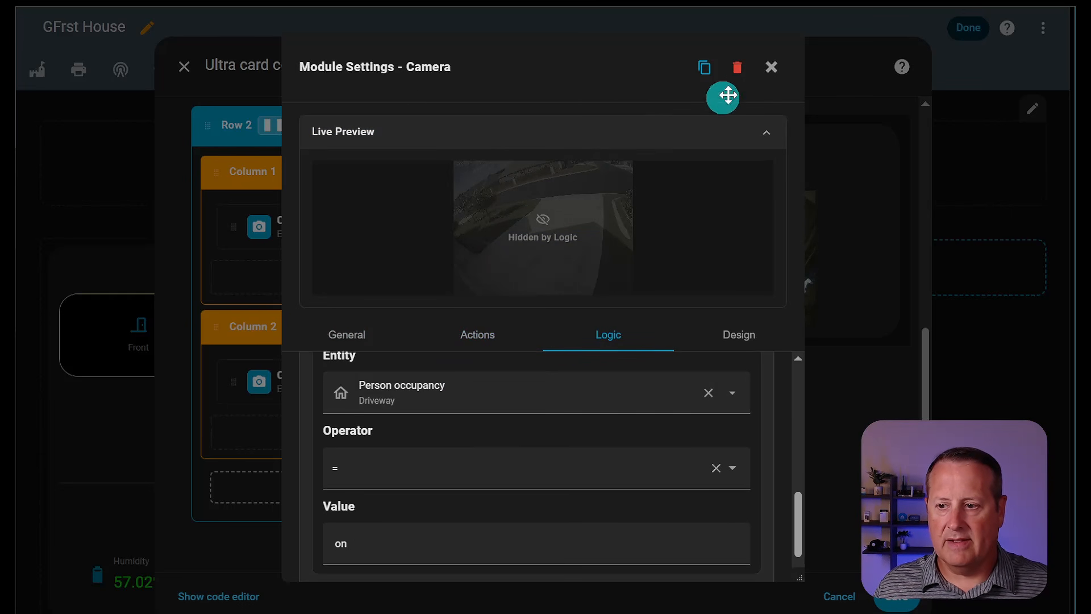
{"action": "left_click", "coordinate": [777, 69]}
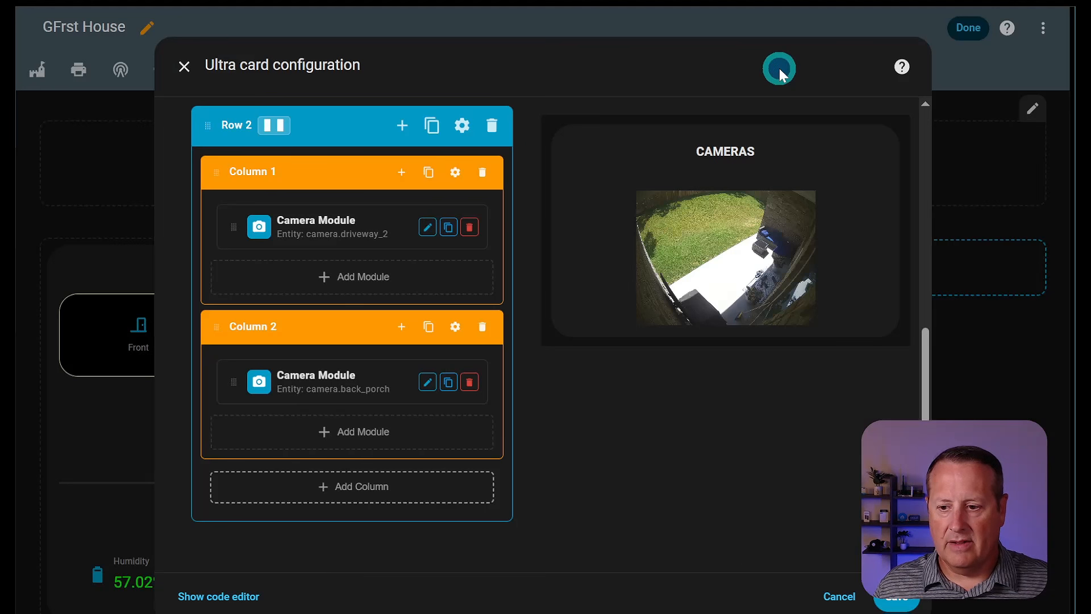
- Add a third column to Row 2 of the Cameras card
{"action": "left_click", "coordinate": [371, 490]}
{"action": "scroll", "coordinate": [433, 370], "scroll_direction": "down", "scroll_amount": 2}
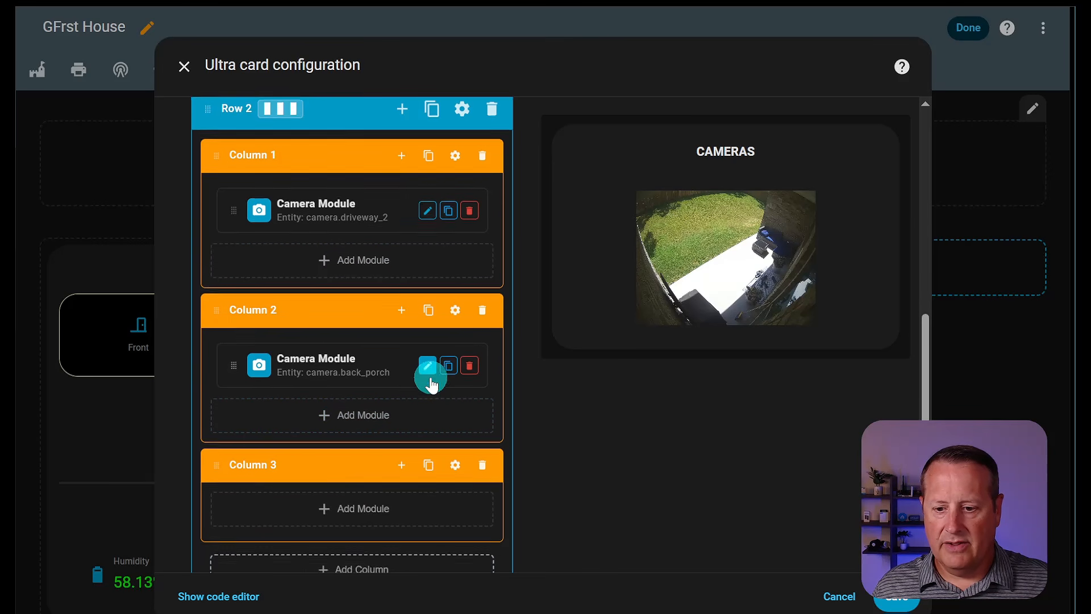
- Try an Images module in Column 3, look through its image source types, and delete the module
{"action": "left_click", "coordinate": [386, 422]}
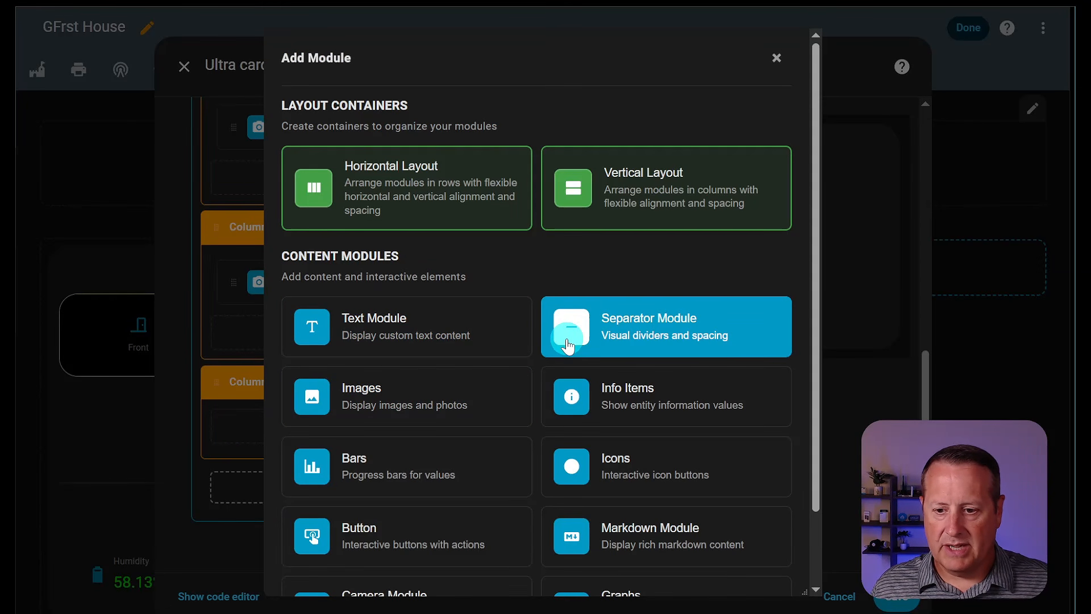
{"action": "left_click", "coordinate": [463, 398]}
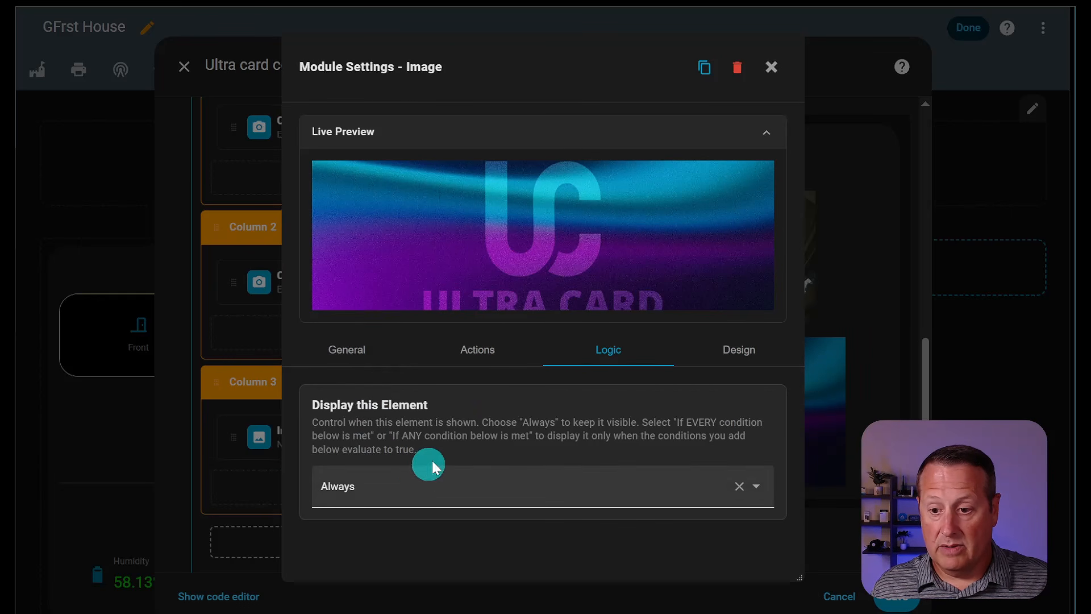
{"action": "left_click", "coordinate": [322, 367]}
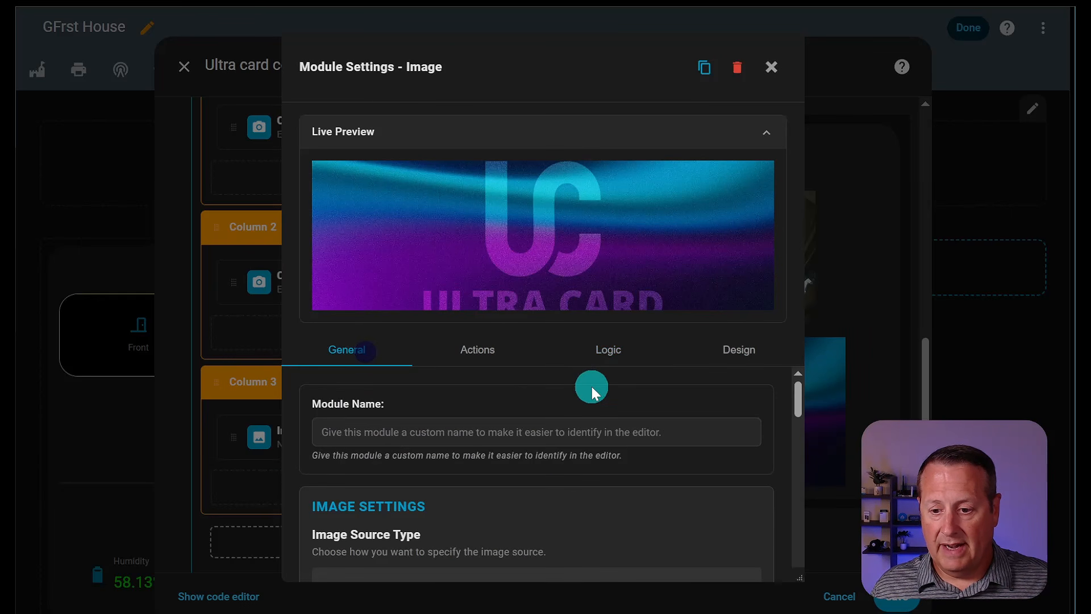
{"action": "scroll", "coordinate": [591, 386], "scroll_direction": "down", "scroll_amount": 3}
{"action": "left_click", "coordinate": [597, 436]}
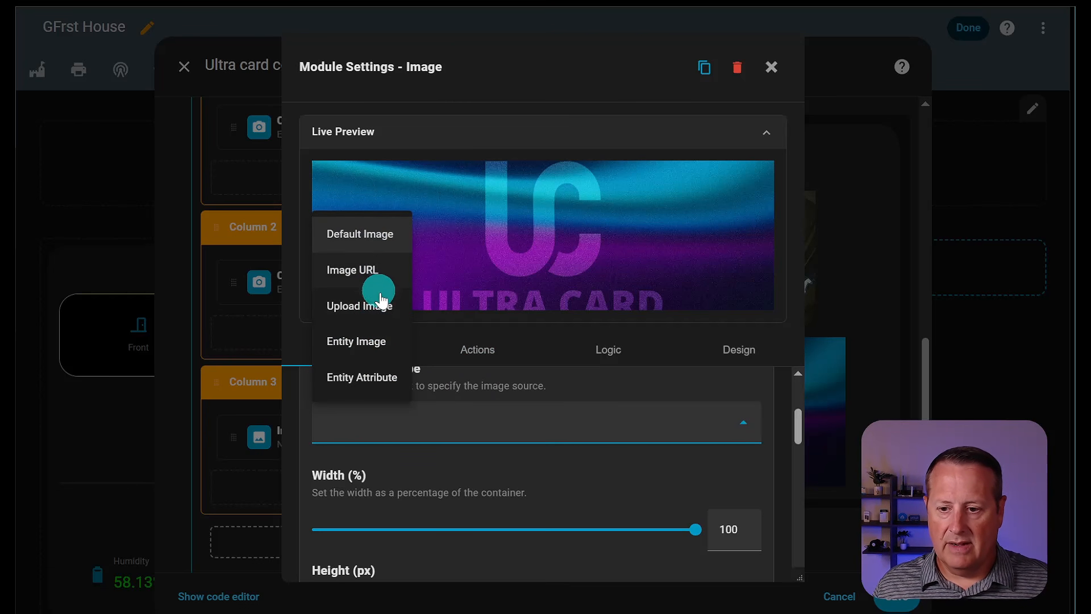
{"action": "left_click", "coordinate": [552, 466]}
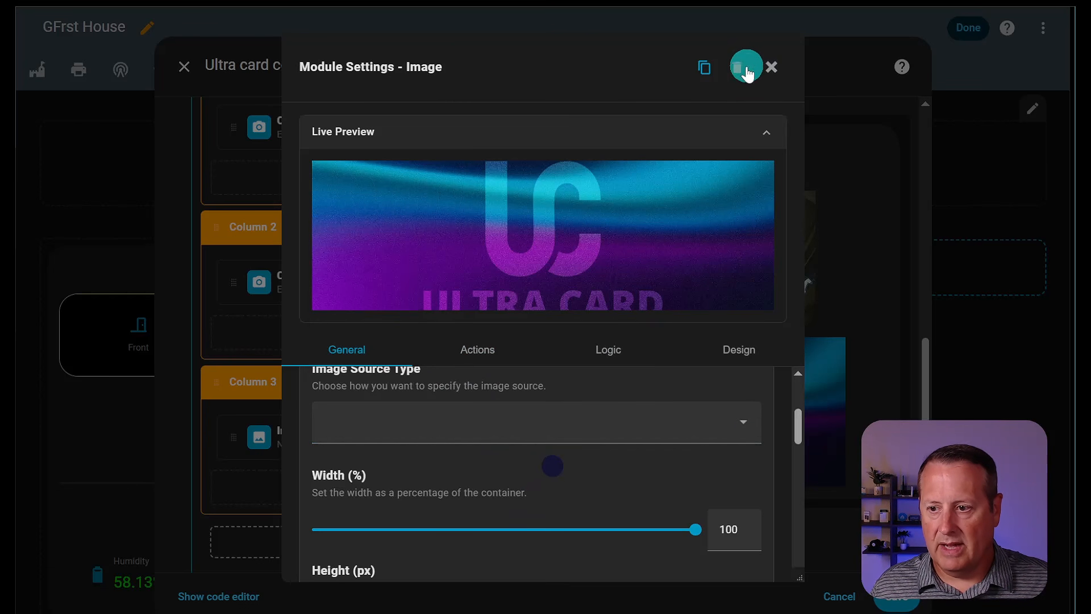
{"action": "left_click", "coordinate": [743, 67]}
- Add a fourth column to Row 2 and place a Bars module in Column 3
{"action": "left_click", "coordinate": [384, 487]}
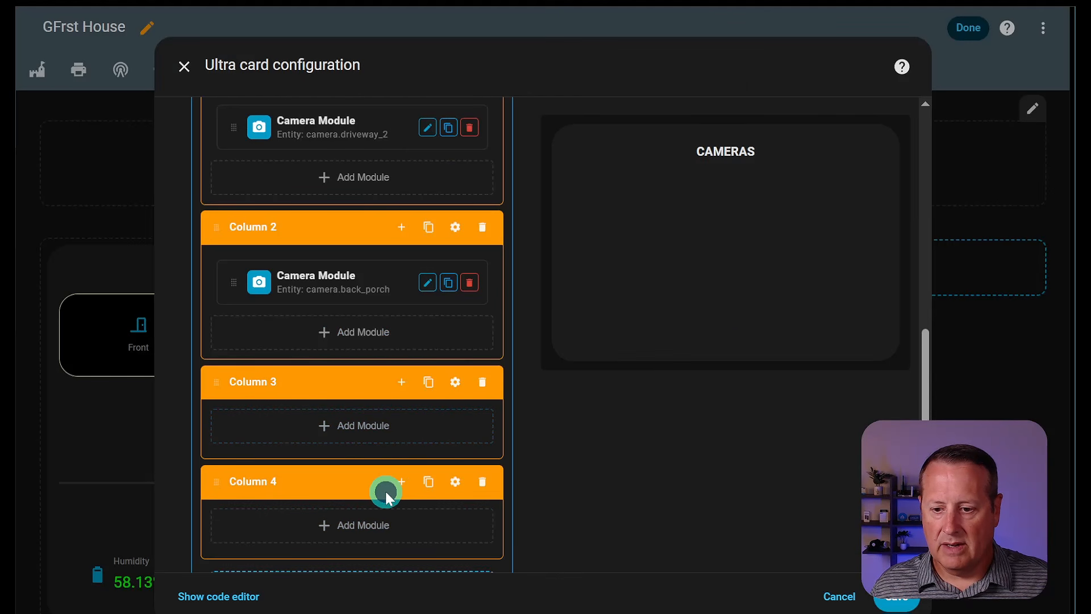
{"action": "left_click", "coordinate": [376, 429]}
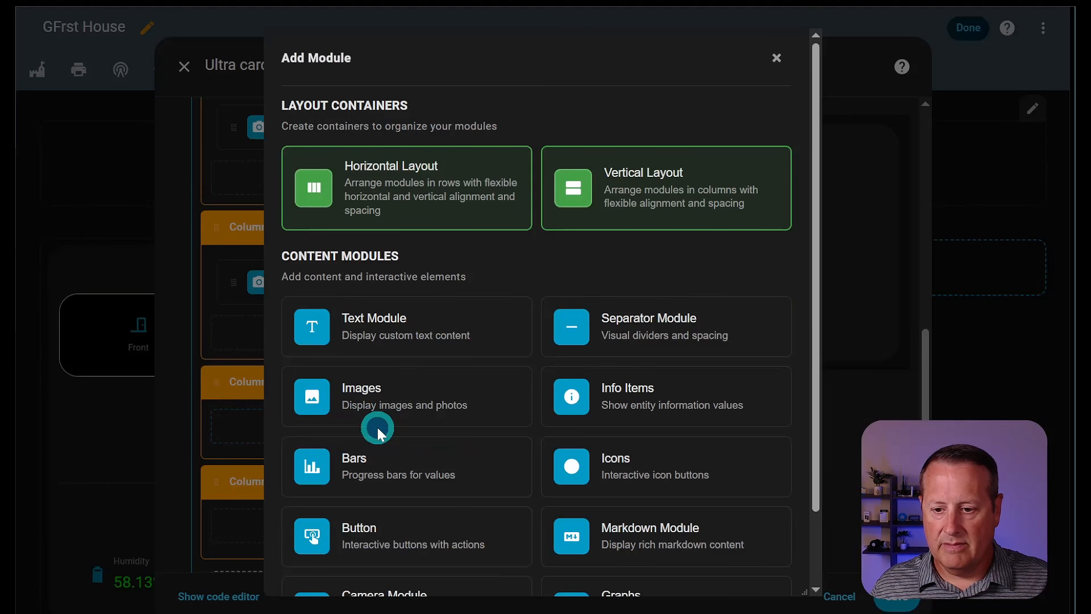
{"action": "left_click", "coordinate": [429, 480]}
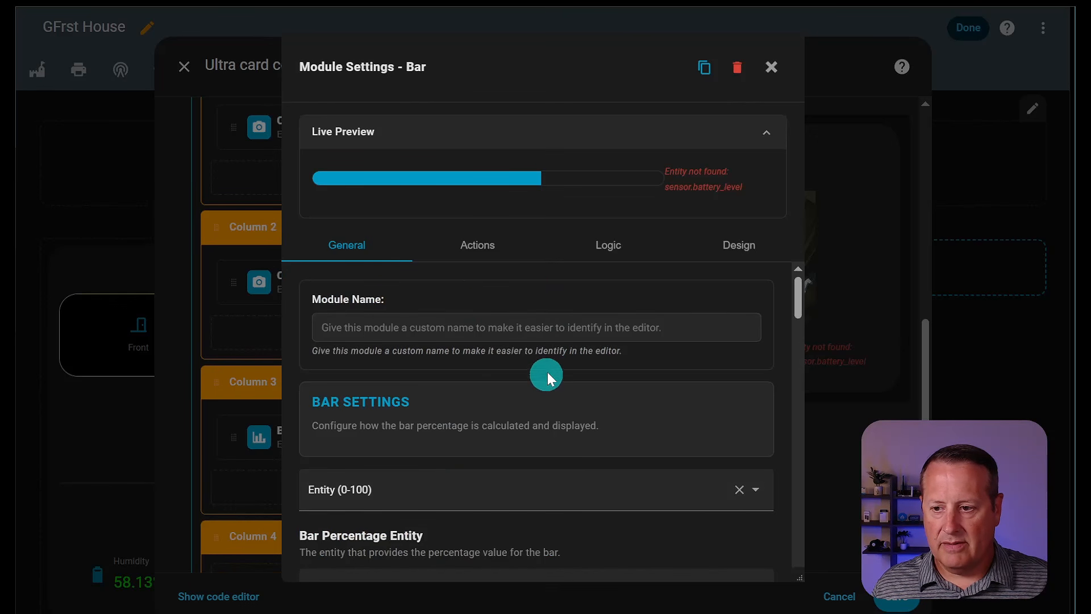
- Examine the Bar module's general settings, including its percentage entity, limit value entity and bar appearance options
{"action": "scroll", "coordinate": [488, 429], "scroll_direction": "down", "scroll_amount": 5}
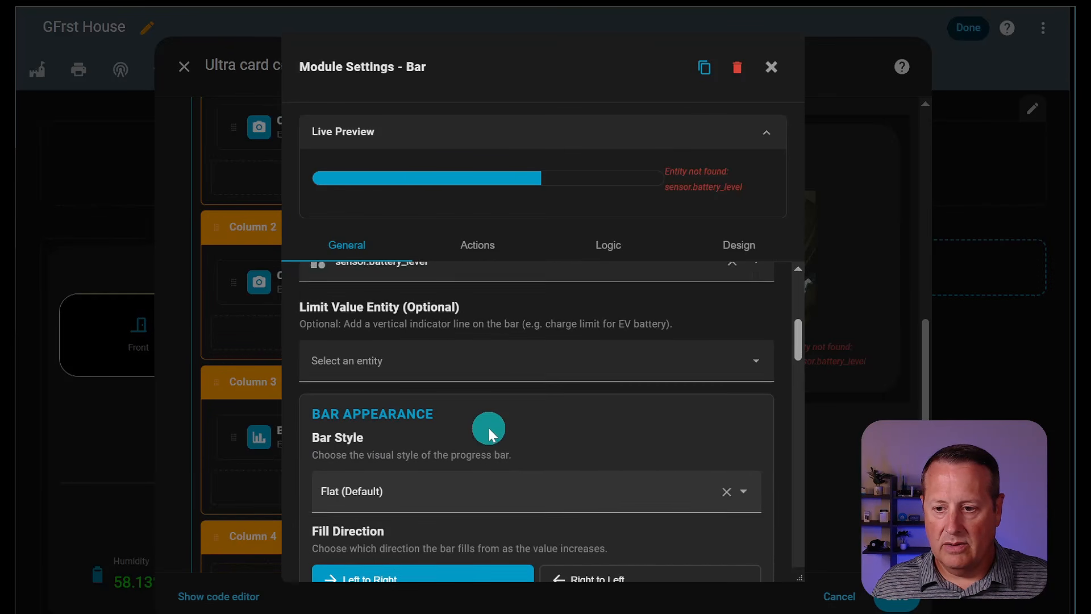
{"action": "scroll", "coordinate": [489, 428], "scroll_direction": "up", "scroll_amount": 5}
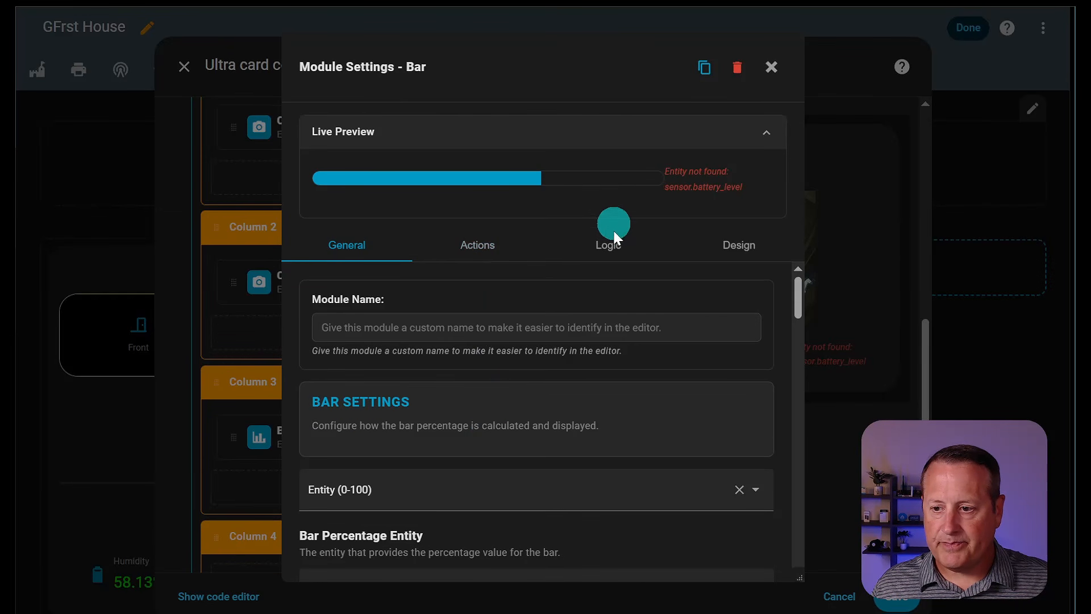
{"action": "scroll", "coordinate": [574, 275], "scroll_direction": "down", "scroll_amount": 3}
{"action": "scroll", "coordinate": [652, 287], "scroll_direction": "up", "scroll_amount": 3}
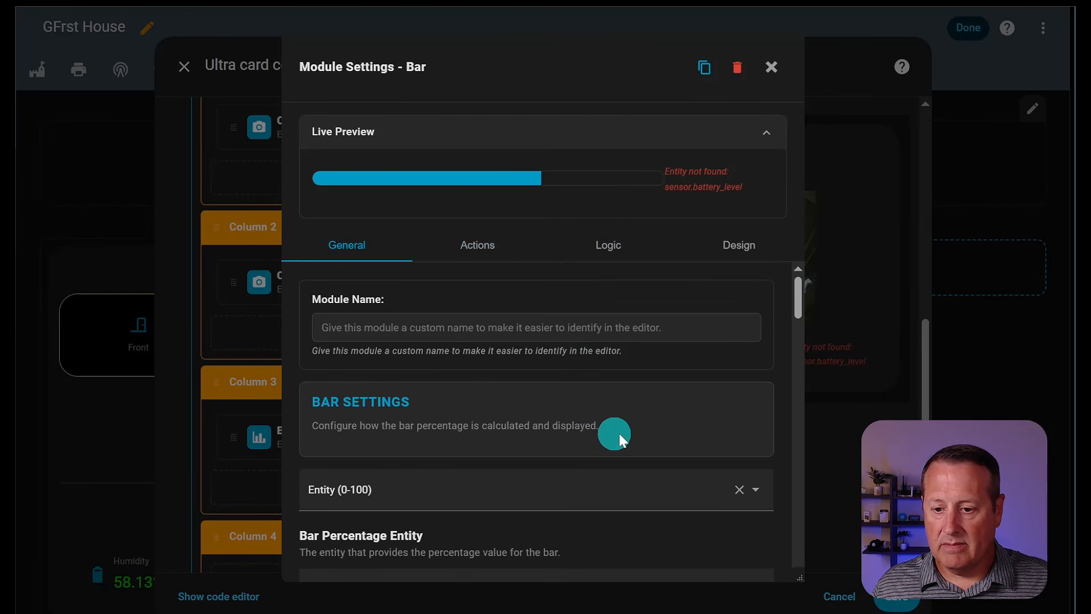
{"action": "left_click_drag", "start_coordinate": [379, 426], "coordinate": [397, 406]}
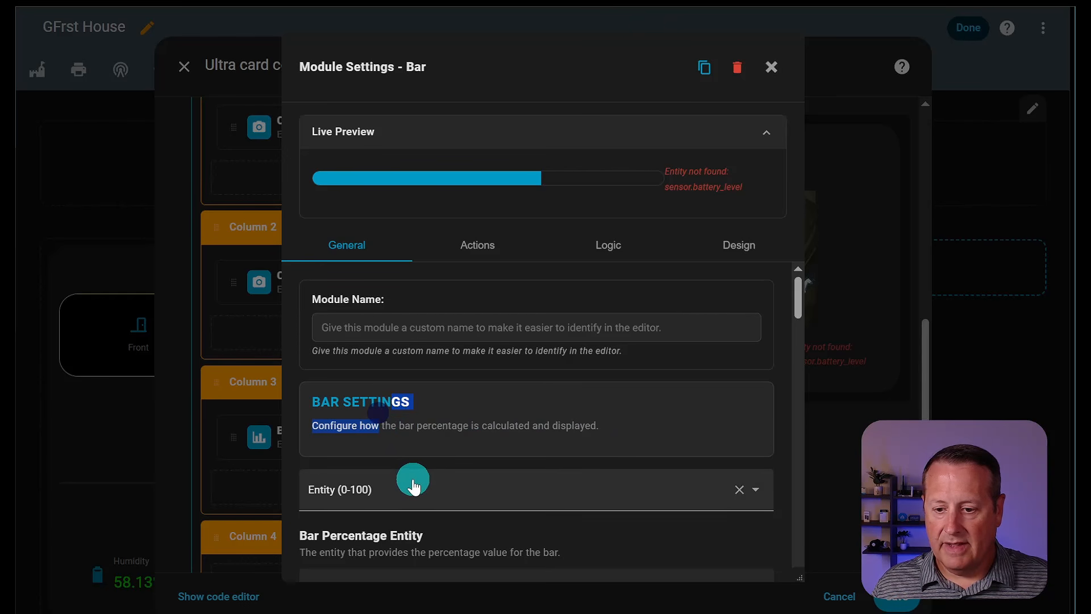
{"action": "scroll", "coordinate": [413, 487], "scroll_direction": "down", "scroll_amount": 3}
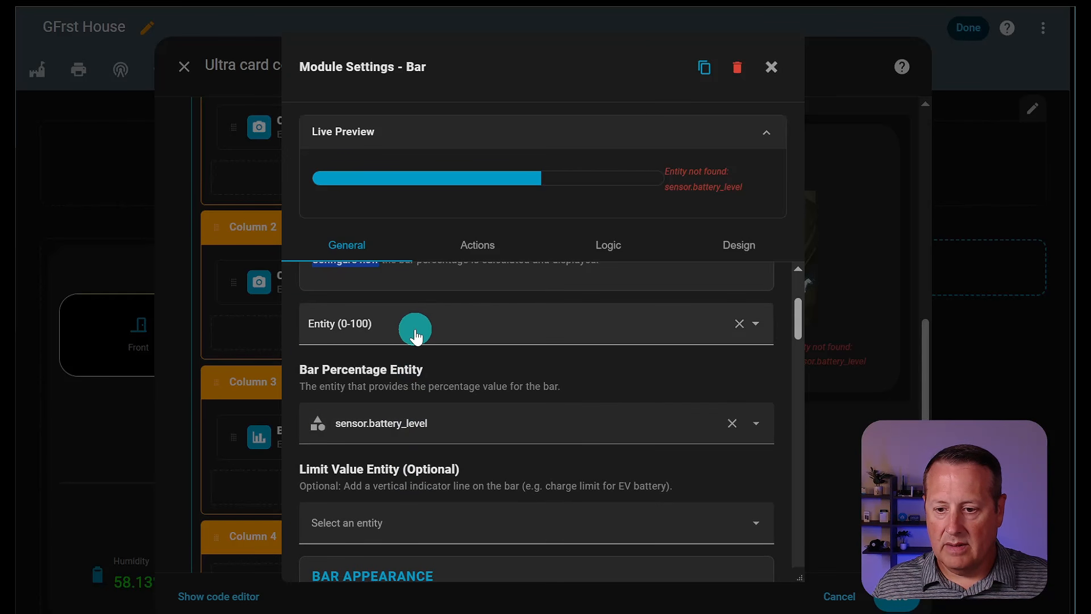
{"action": "scroll", "coordinate": [480, 443], "scroll_direction": "down", "scroll_amount": 3}
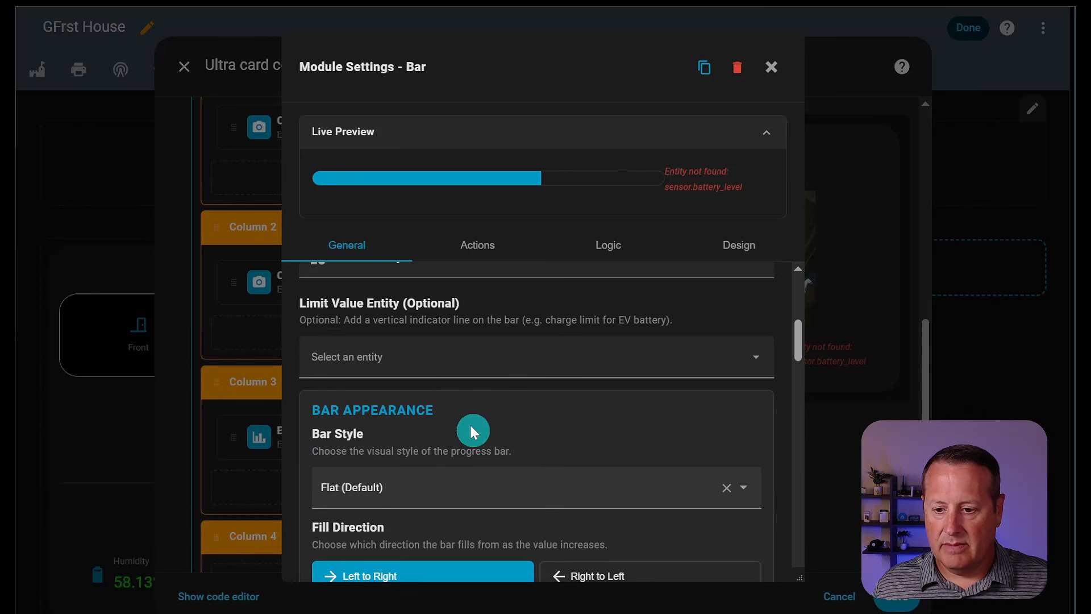
- Try the Neon Glow, Gradient Overlay and Embossed bar styles, and set the style to Outline with a Right to Left fill direction
{"action": "scroll", "coordinate": [471, 432], "scroll_direction": "down", "scroll_amount": 3}
{"action": "left_click", "coordinate": [422, 321]}
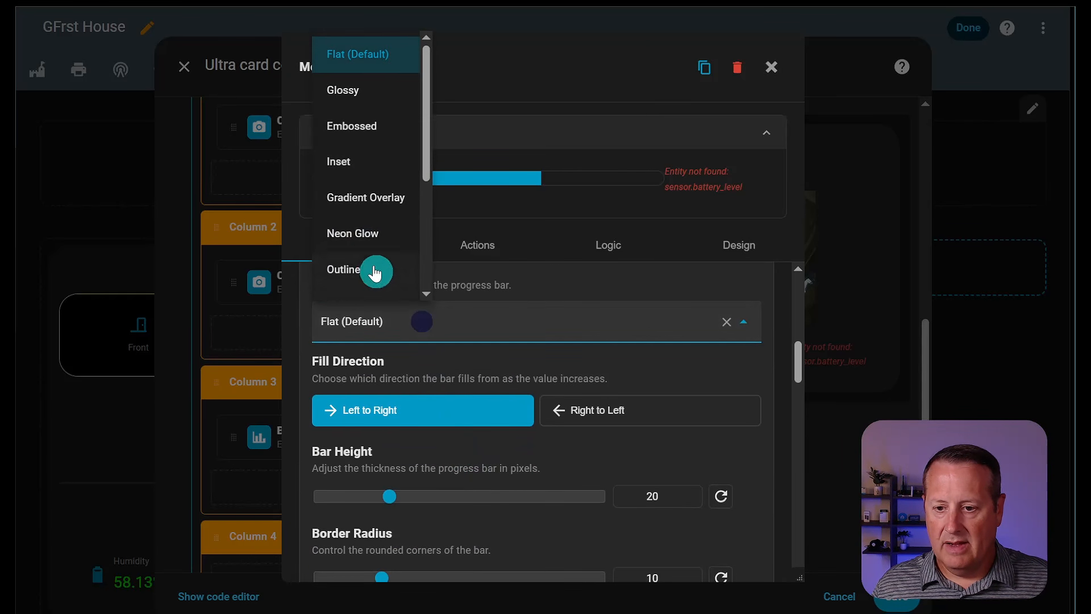
{"action": "left_click", "coordinate": [358, 233]}
{"action": "left_click", "coordinate": [463, 311]}
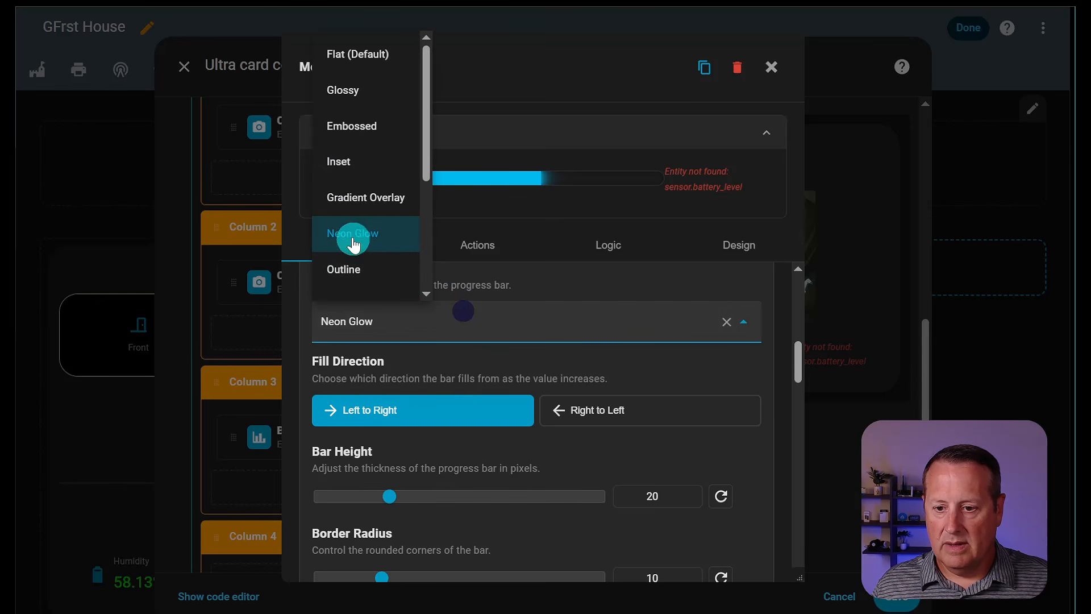
{"action": "left_click", "coordinate": [344, 200]}
{"action": "left_click", "coordinate": [433, 321]}
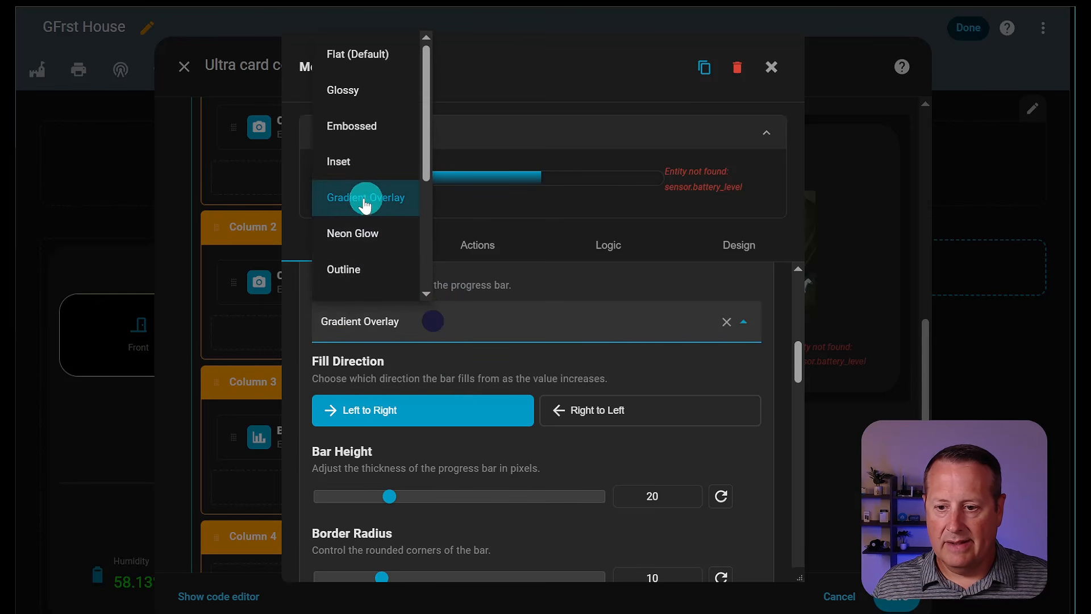
{"action": "left_click", "coordinate": [343, 134]}
{"action": "left_click", "coordinate": [444, 328]}
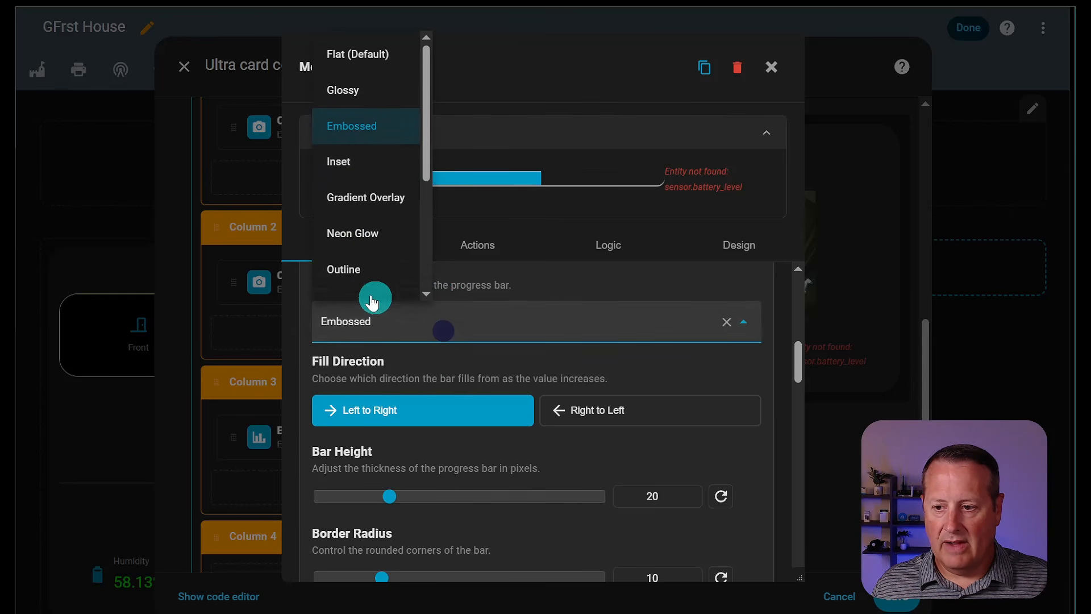
{"action": "left_click", "coordinate": [356, 278]}
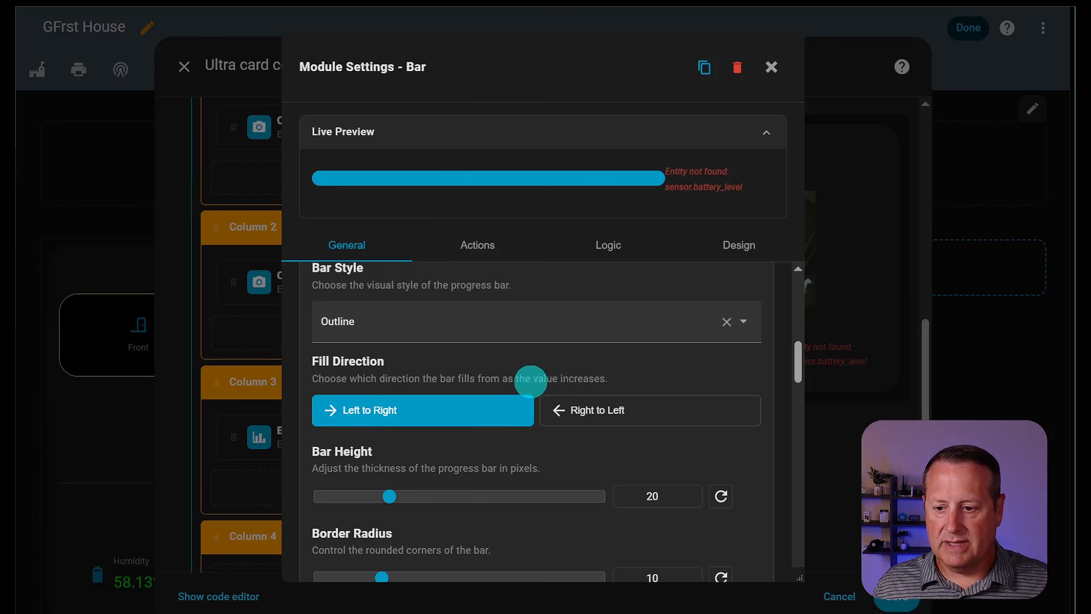
{"action": "left_click", "coordinate": [591, 421]}
- Try a bar height of 24, a border radius of 33 and a bar width of 65 percent
{"action": "scroll", "coordinate": [418, 367], "scroll_direction": "down", "scroll_amount": 3}
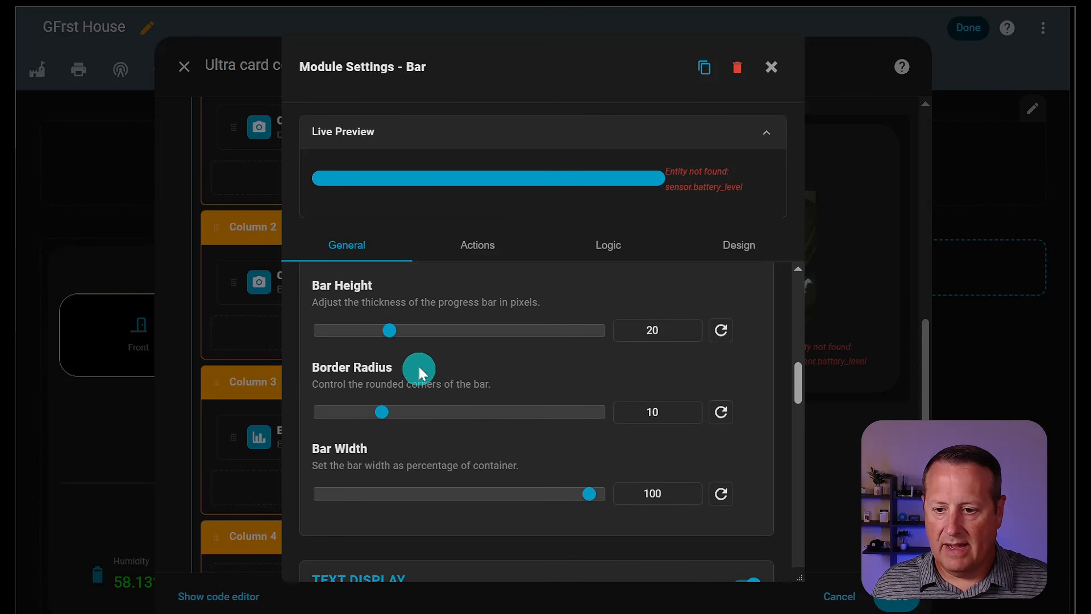
{"action": "scroll", "coordinate": [435, 365], "scroll_direction": "up", "scroll_amount": 3}
{"action": "left_click", "coordinate": [390, 499]}
{"action": "mouse_move", "coordinate": [394, 507]}
{"action": "left_mouse_down"}
{"action": "mouse_move", "coordinate": [494, 505]}
{"action": "mouse_move", "coordinate": [413, 514]}
{"action": "left_mouse_up"}
{"action": "scroll", "coordinate": [398, 494], "scroll_direction": "down", "scroll_amount": 3}
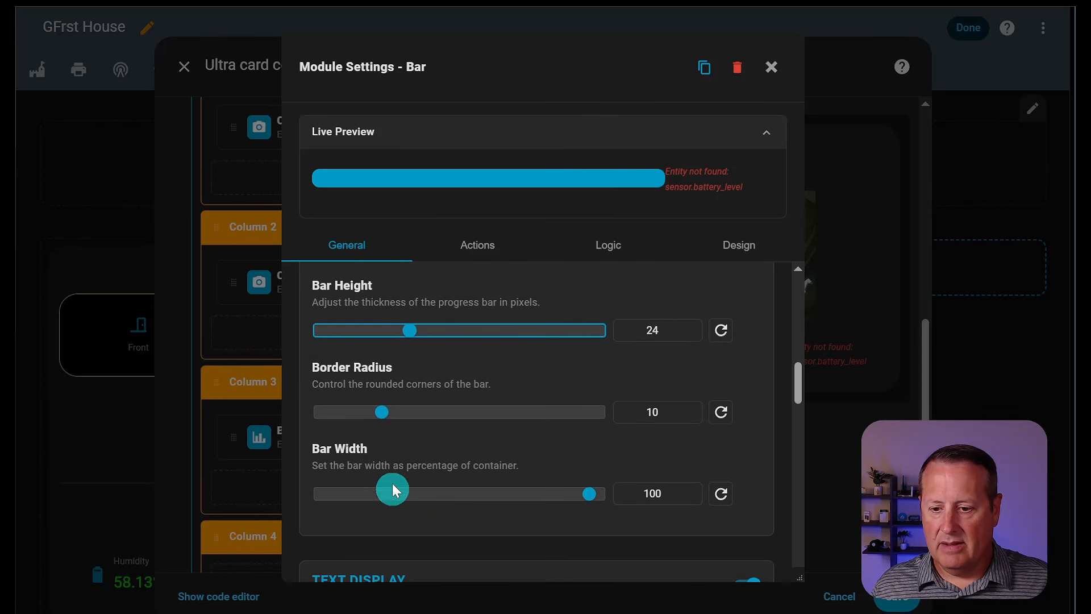
{"action": "left_click_drag", "start_coordinate": [381, 418], "coordinate": [501, 415]}
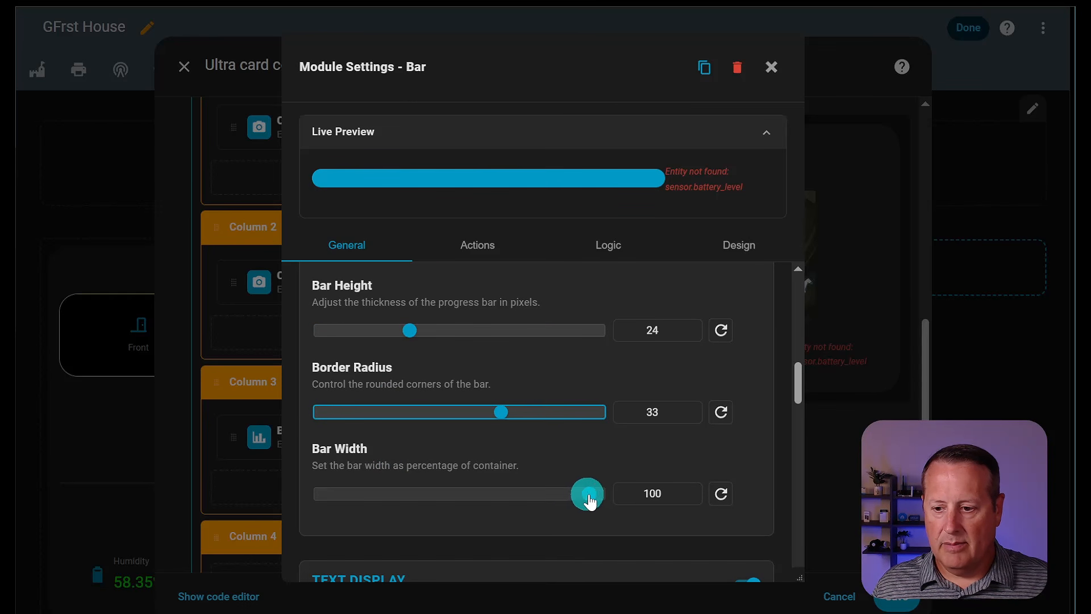
{"action": "left_click_drag", "start_coordinate": [588, 494], "coordinate": [499, 489]}
- Try the Left and Center bar alignments, and align the bar to the Right
{"action": "scroll", "coordinate": [500, 489], "scroll_direction": "down", "scroll_amount": 3}
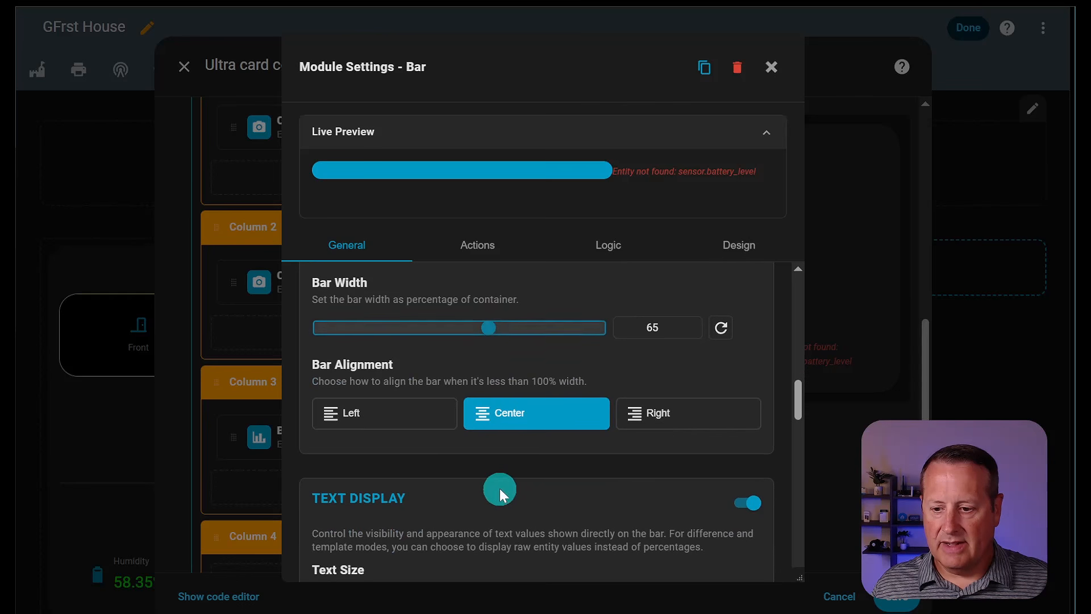
{"action": "left_click", "coordinate": [396, 413]}
{"action": "left_click", "coordinate": [580, 410]}
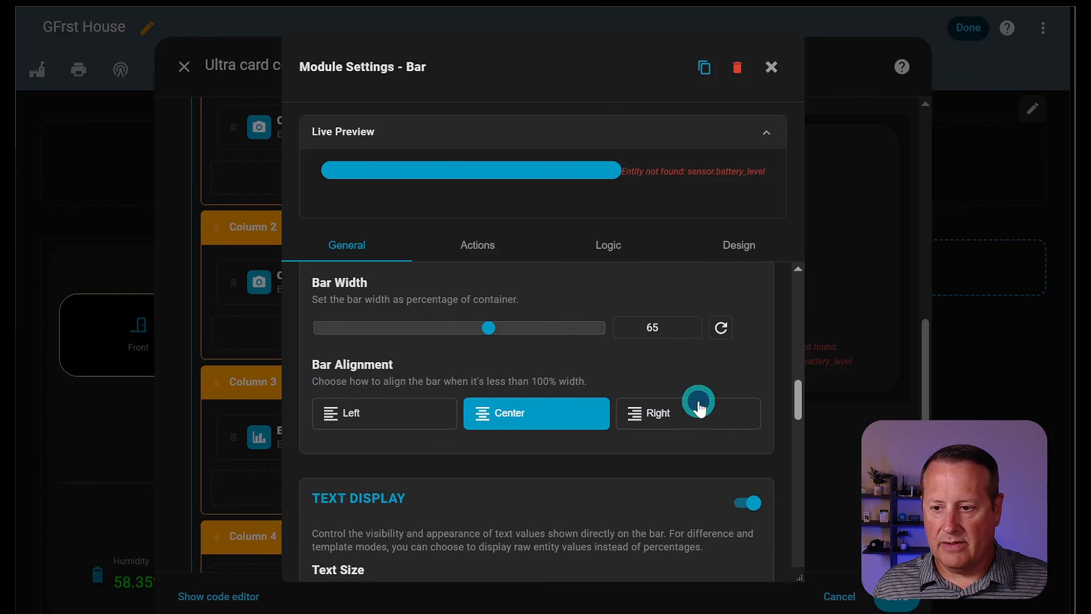
{"action": "left_click", "coordinate": [697, 404]}
- Reset the bar width, border radius and bar height to their defaults
{"action": "scroll", "coordinate": [568, 383], "scroll_direction": "up", "scroll_amount": 3}
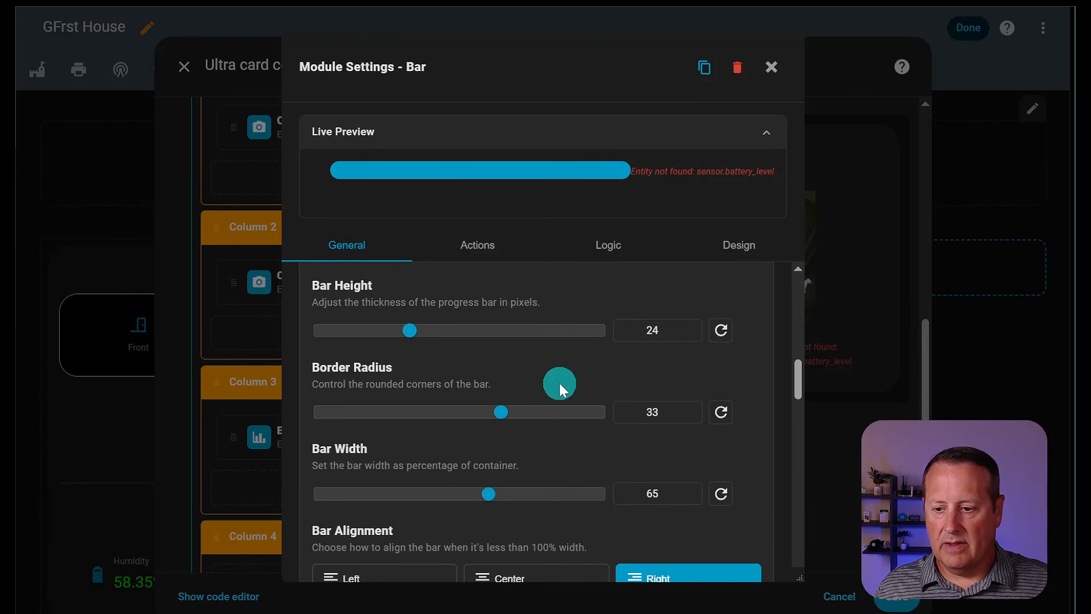
{"action": "left_click", "coordinate": [721, 493]}
{"action": "left_click", "coordinate": [721, 412]}
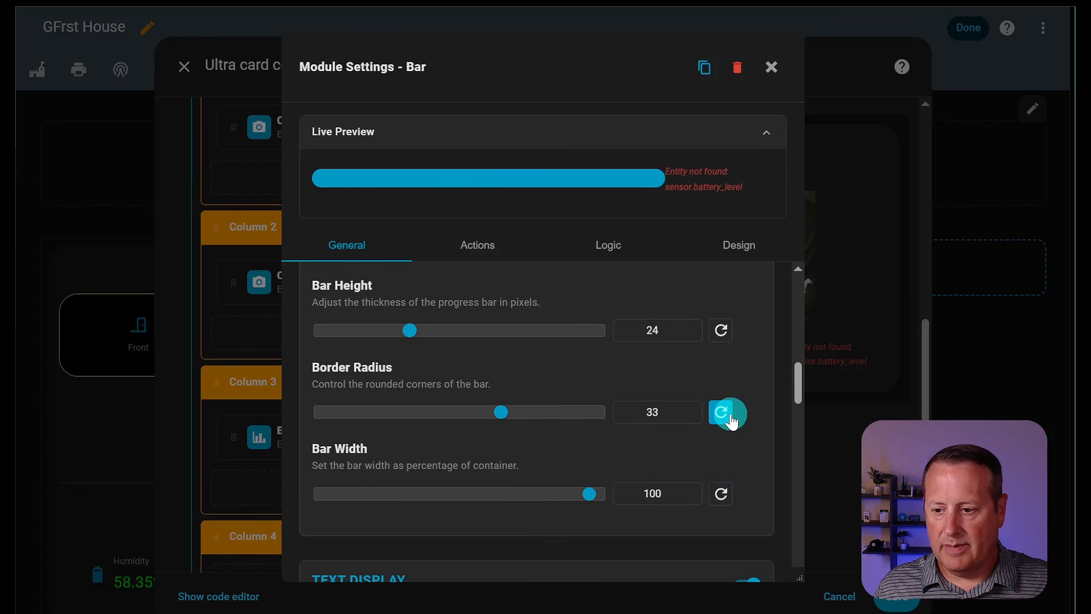
{"action": "left_click", "coordinate": [720, 330]}
- Enable Gradient Mode for the bar and inspect the color of its 50% stop
{"action": "scroll", "coordinate": [518, 426], "scroll_direction": "down", "scroll_amount": 5}
{"action": "scroll", "coordinate": [511, 431], "scroll_direction": "up", "scroll_amount": 2}
{"action": "scroll", "coordinate": [507, 438], "scroll_direction": "up", "scroll_amount": 1}
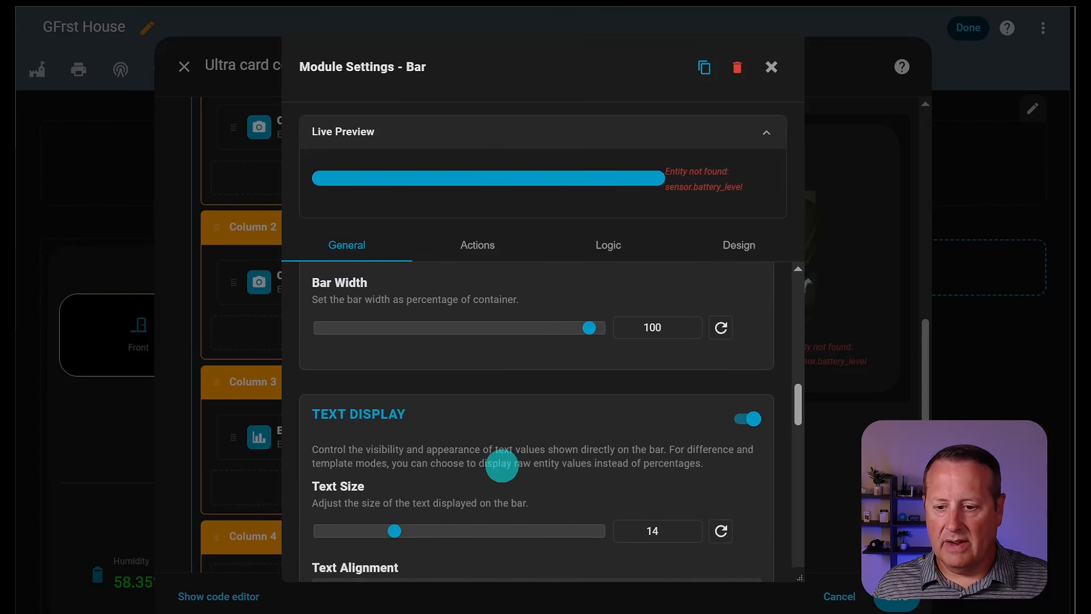
{"action": "scroll", "coordinate": [451, 452], "scroll_direction": "down", "scroll_amount": 5}
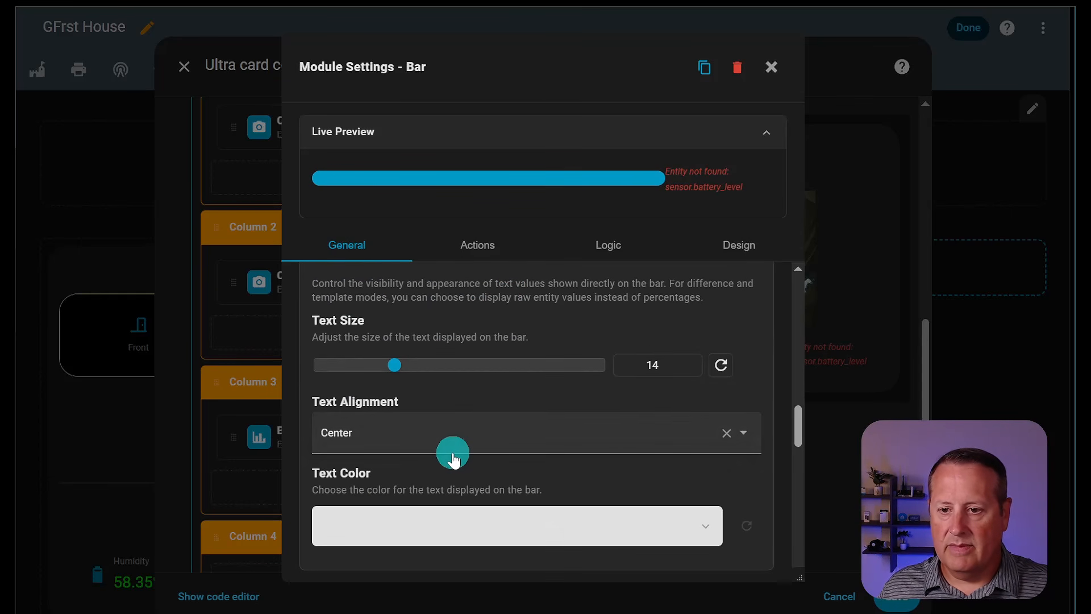
{"action": "scroll", "coordinate": [452, 452], "scroll_direction": "down", "scroll_amount": 10}
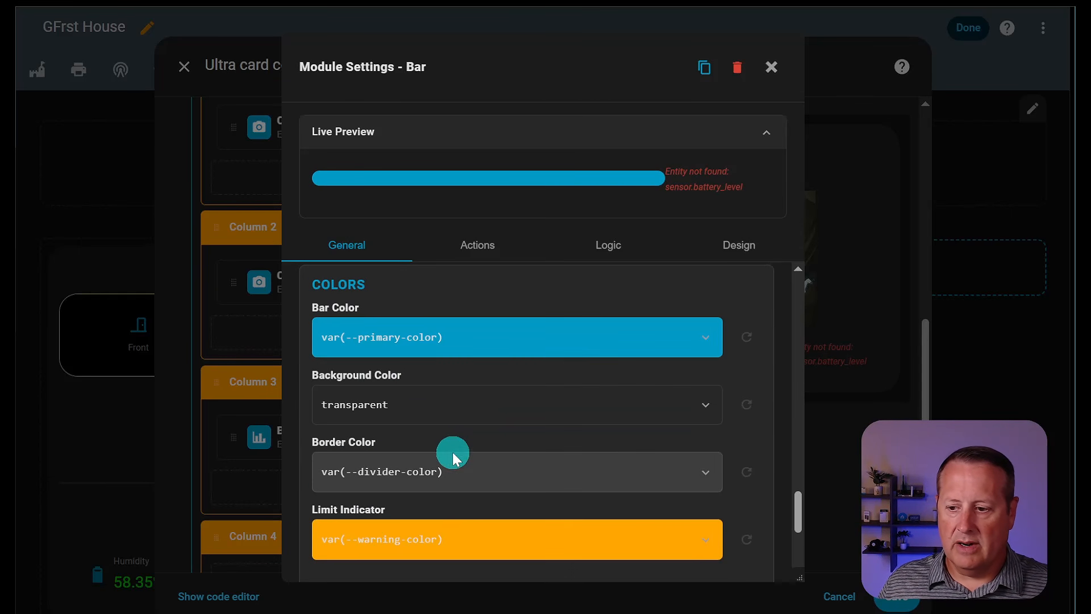
{"action": "scroll", "coordinate": [469, 424], "scroll_direction": "down", "scroll_amount": 4}
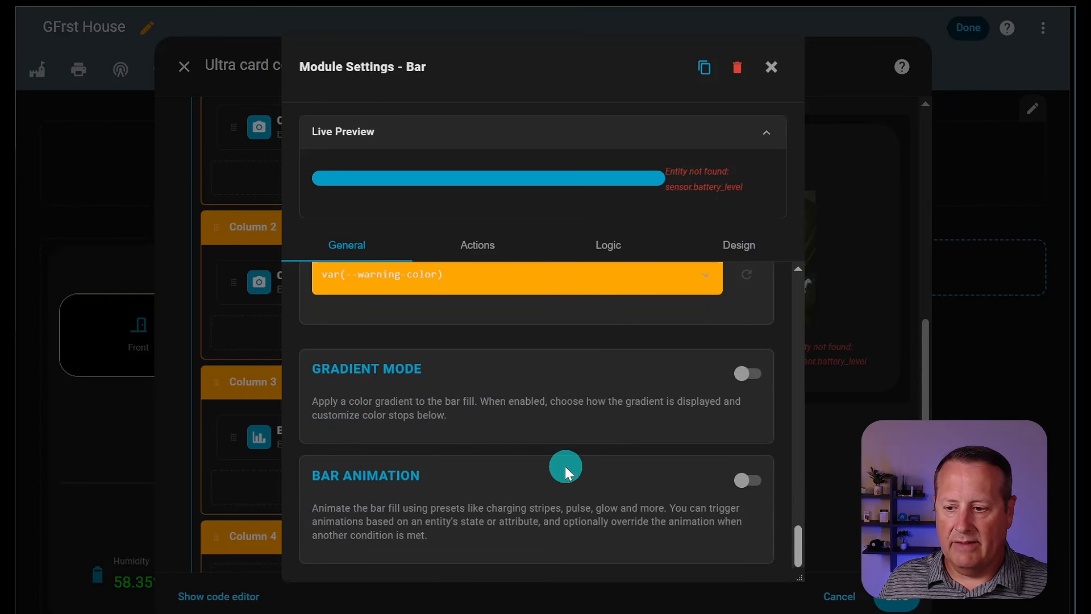
{"action": "left_click", "coordinate": [746, 373]}
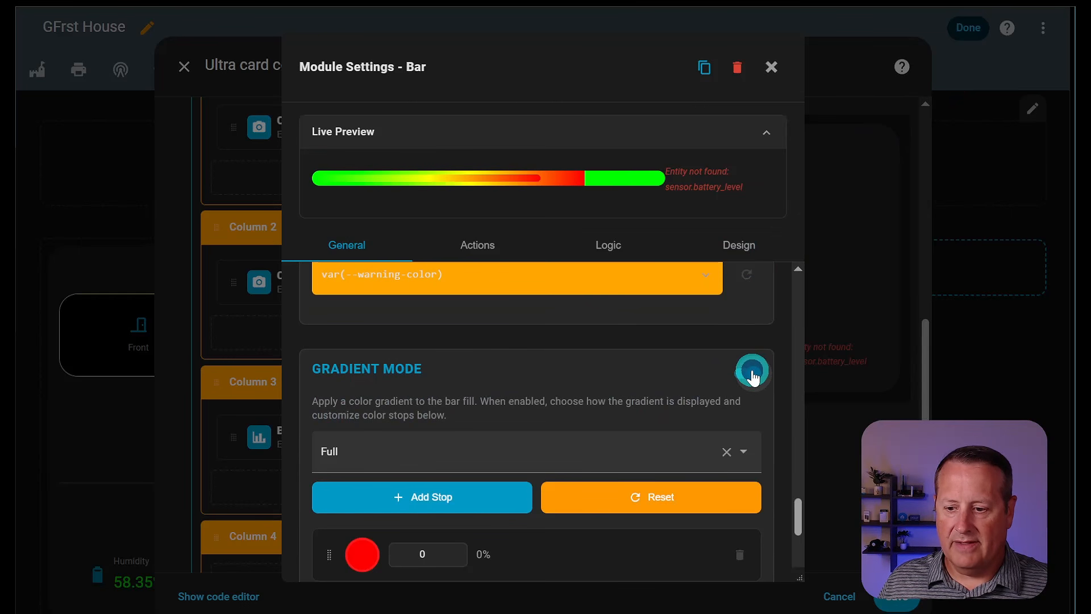
{"action": "scroll", "coordinate": [590, 497], "scroll_direction": "down", "scroll_amount": 3}
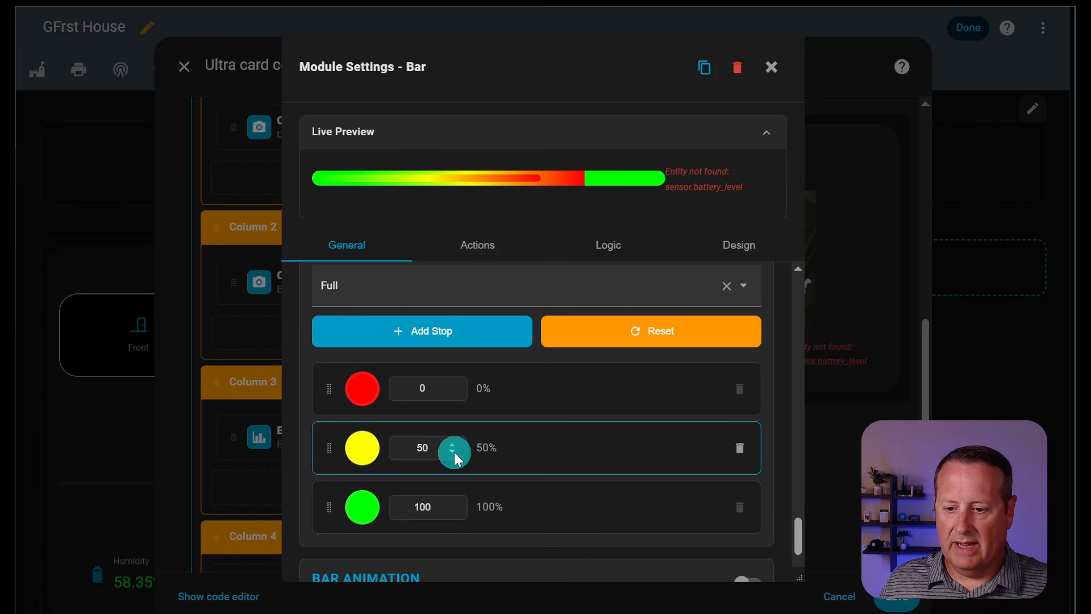
{"action": "left_click", "coordinate": [362, 449]}
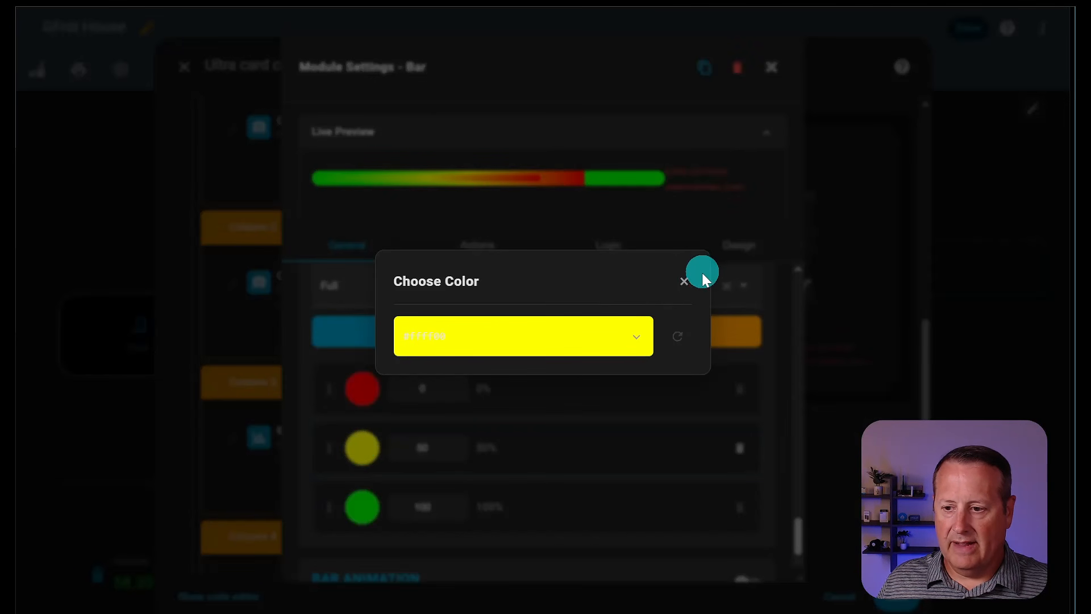
{"action": "left_click", "coordinate": [684, 282]}
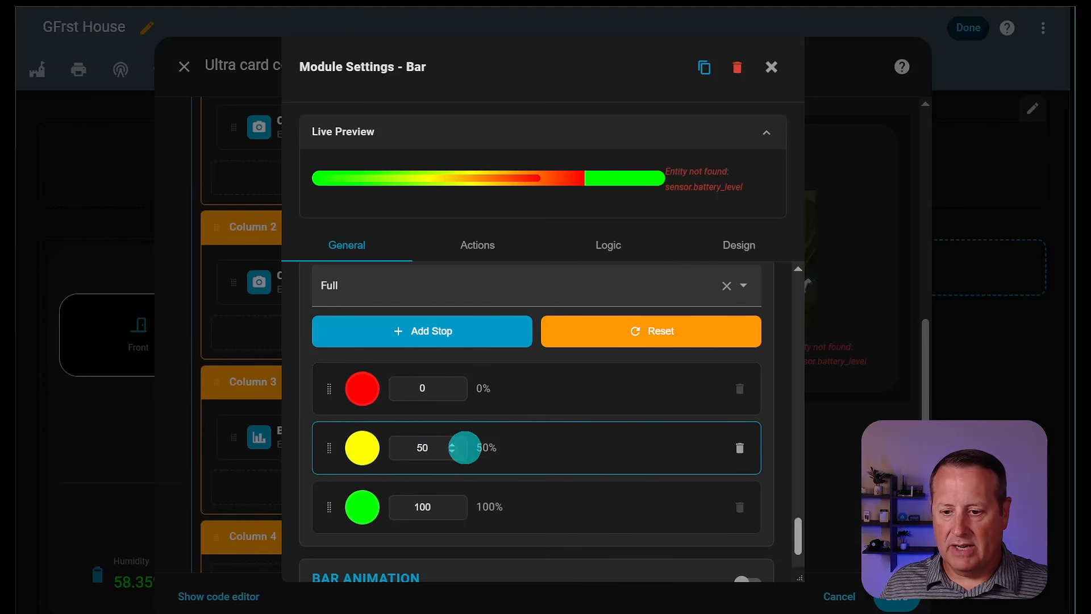
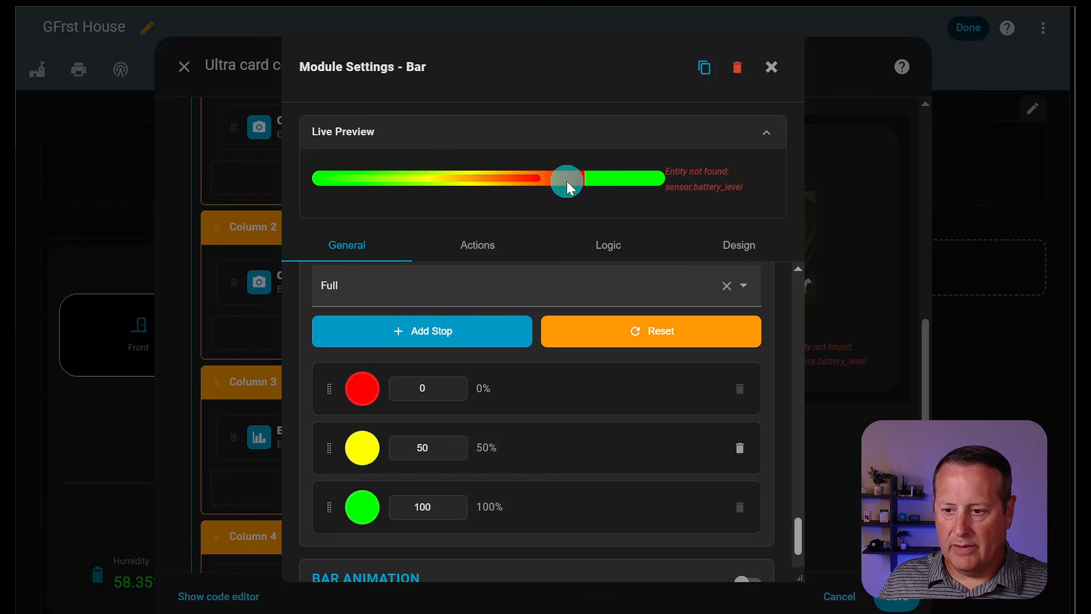
- Try the Cropped and Value Based gradient displays, and return the gradient to Full
{"action": "scroll", "coordinate": [562, 389], "scroll_direction": "up", "scroll_amount": 3}
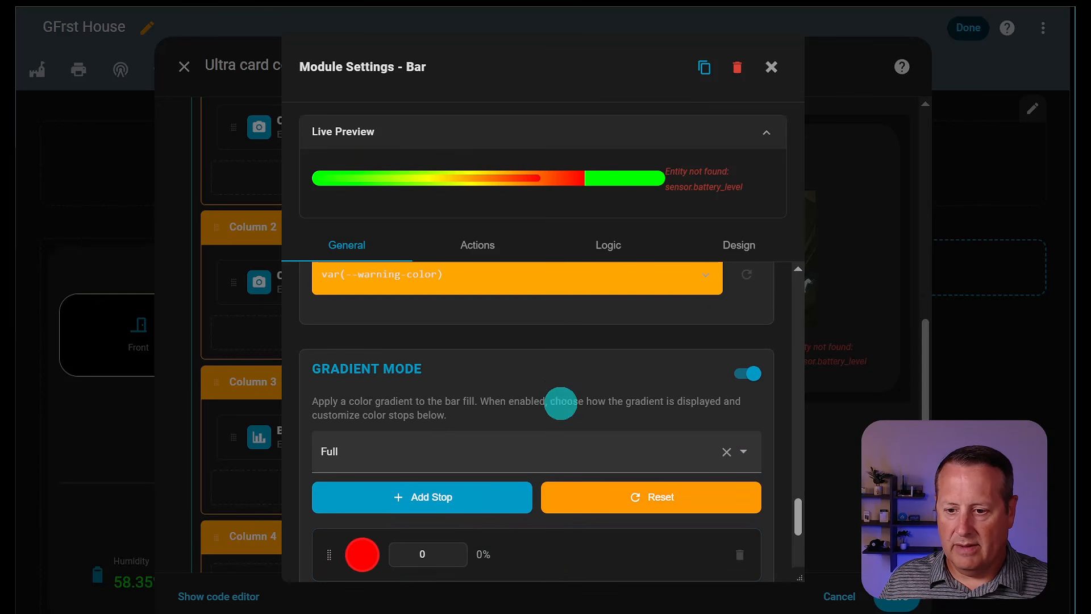
{"action": "left_click", "coordinate": [665, 449]}
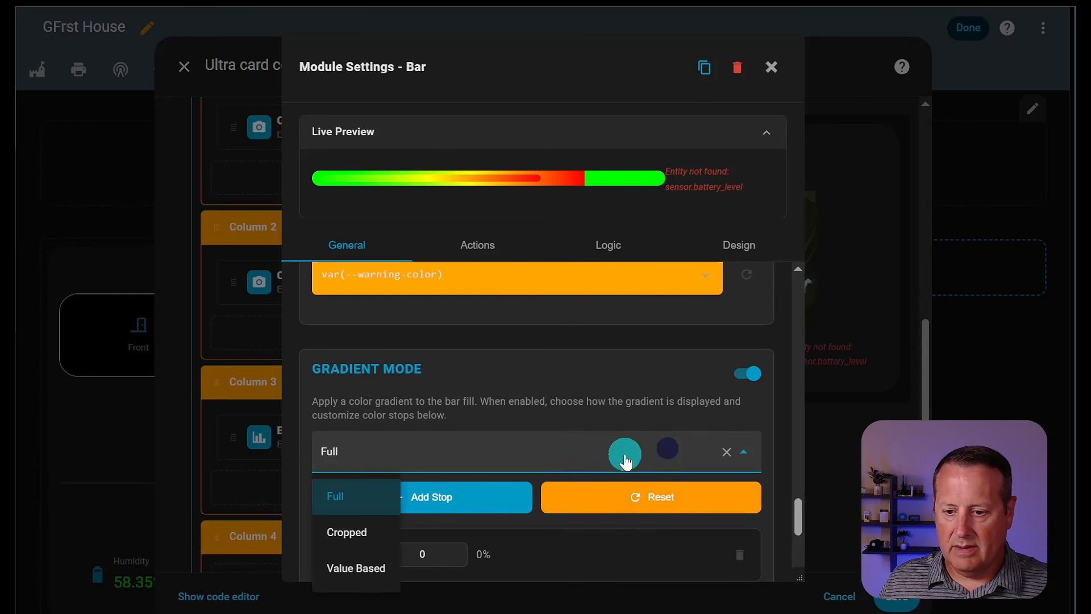
{"action": "left_click", "coordinate": [385, 534]}
{"action": "left_click", "coordinate": [437, 468]}
{"action": "left_click", "coordinate": [355, 569]}
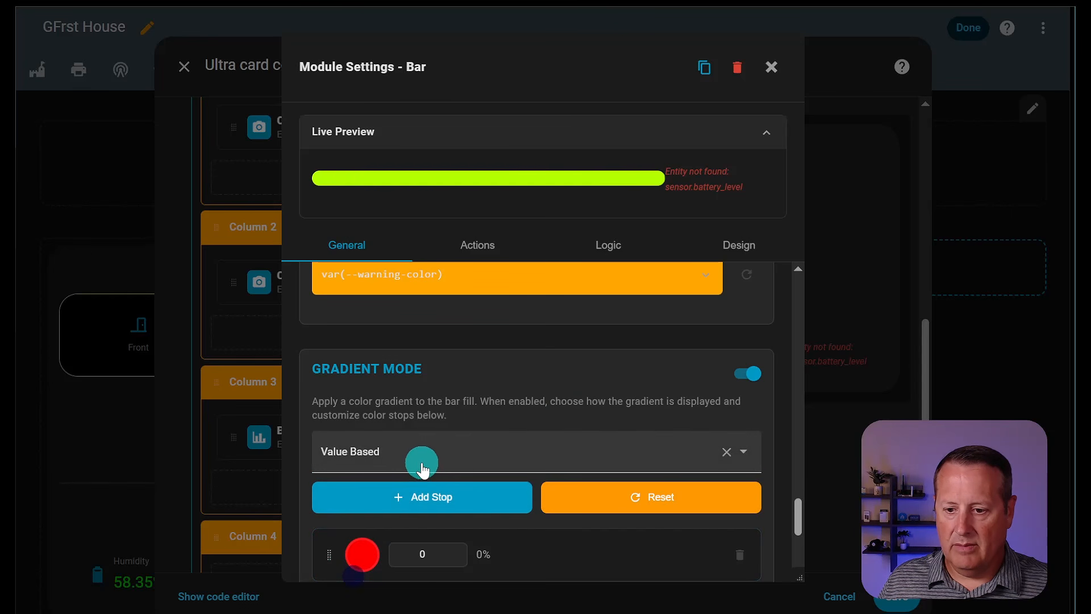
{"action": "left_click", "coordinate": [424, 462]}
{"action": "left_click", "coordinate": [364, 499]}
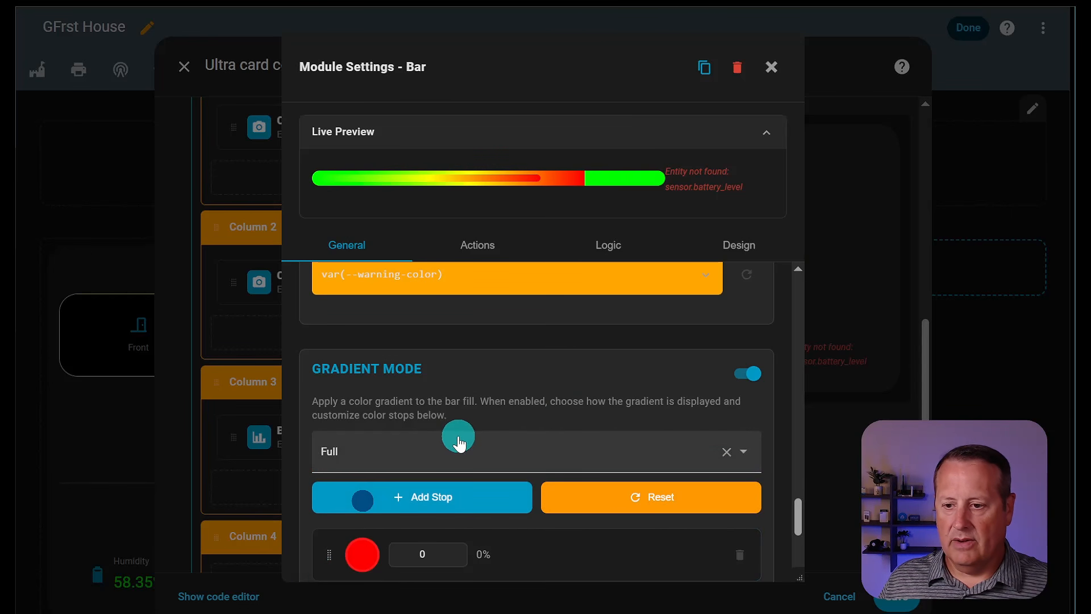
- Close the Bar module's settings and add a Markdown Module to Column 4
{"action": "left_click", "coordinate": [775, 71]}
{"action": "scroll", "coordinate": [353, 487], "scroll_direction": "down", "scroll_amount": 3}
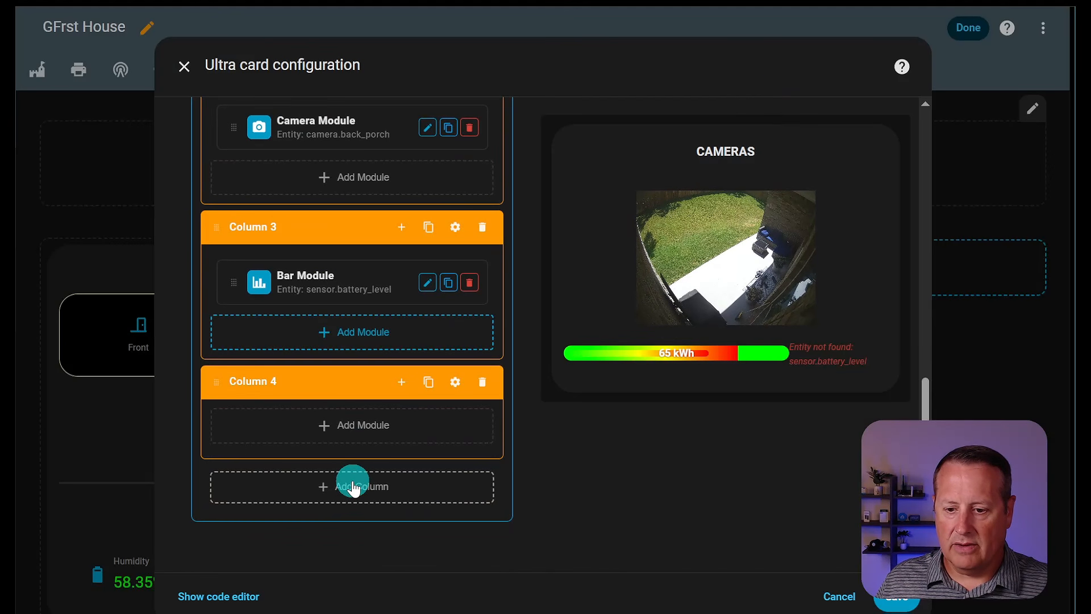
{"action": "left_click", "coordinate": [356, 438]}
{"action": "scroll", "coordinate": [455, 437], "scroll_direction": "down", "scroll_amount": 2}
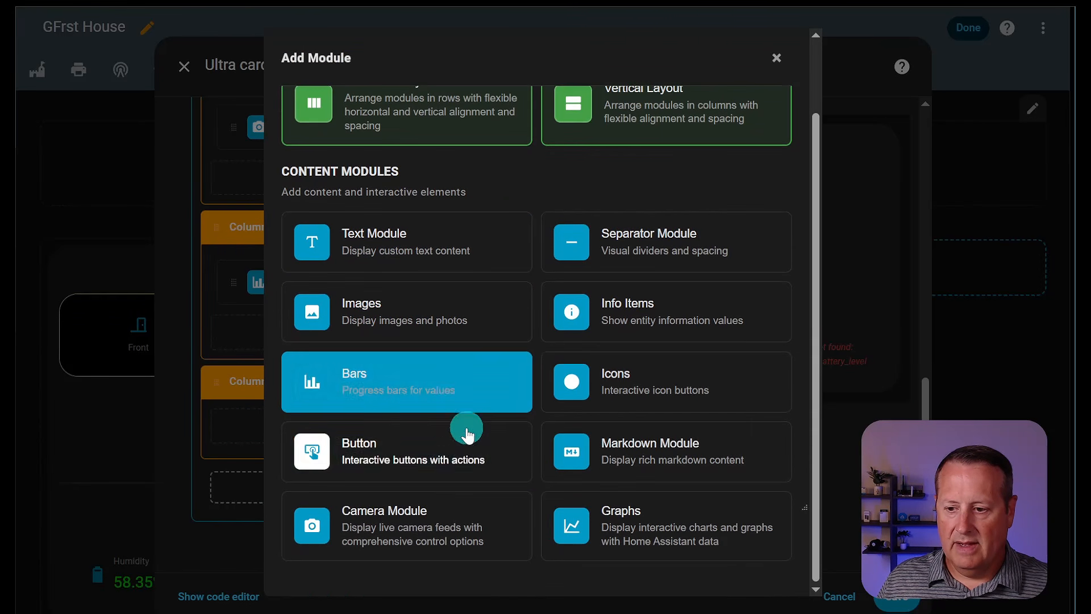
{"action": "left_click", "coordinate": [694, 451]}
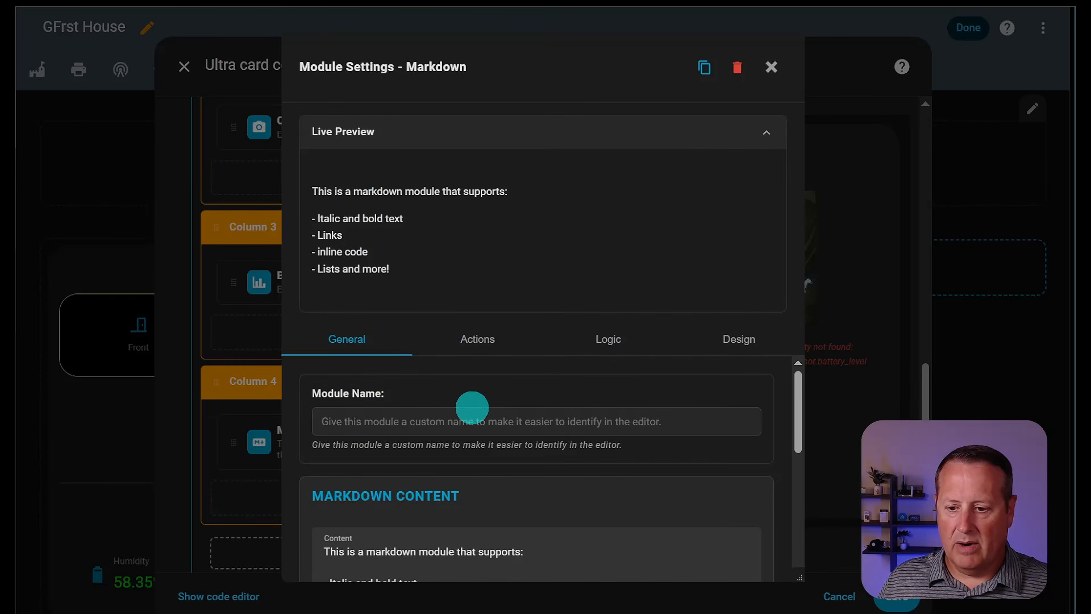
- Examine the Markdown module's content, features, design, logic and action settings, and close them
{"action": "scroll", "coordinate": [470, 412], "scroll_direction": "down", "scroll_amount": 3}
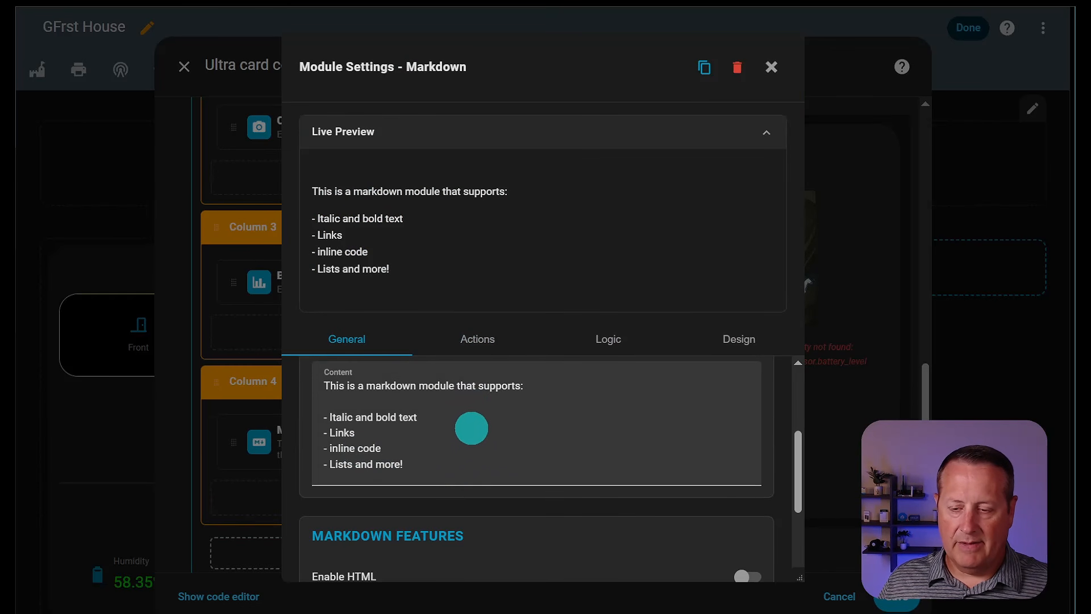
{"action": "scroll", "coordinate": [471, 428], "scroll_direction": "up", "scroll_amount": 3}
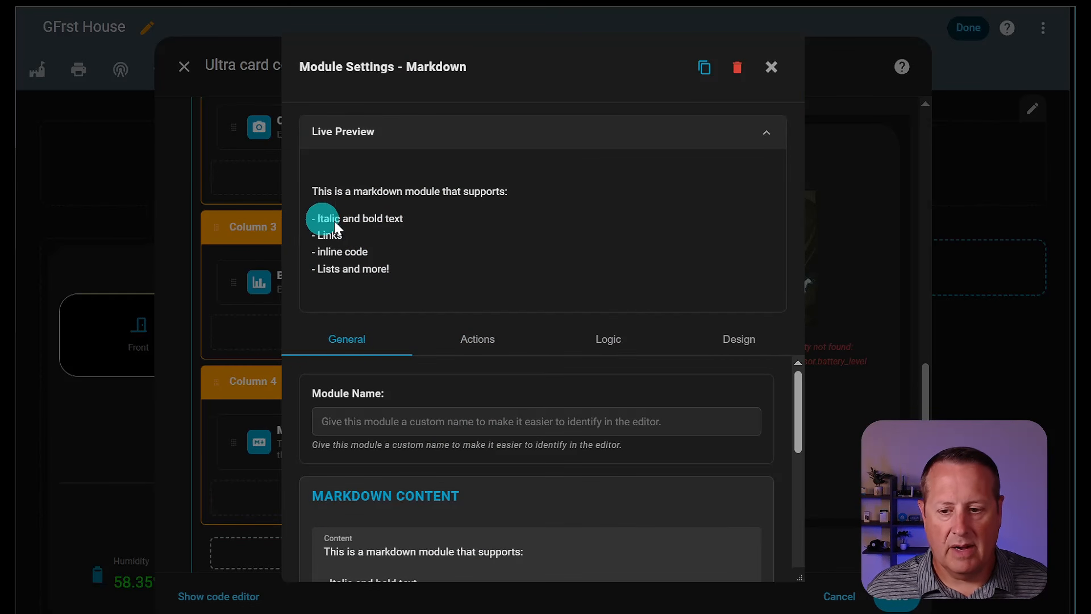
{"action": "scroll", "coordinate": [497, 378], "scroll_direction": "down", "scroll_amount": 5}
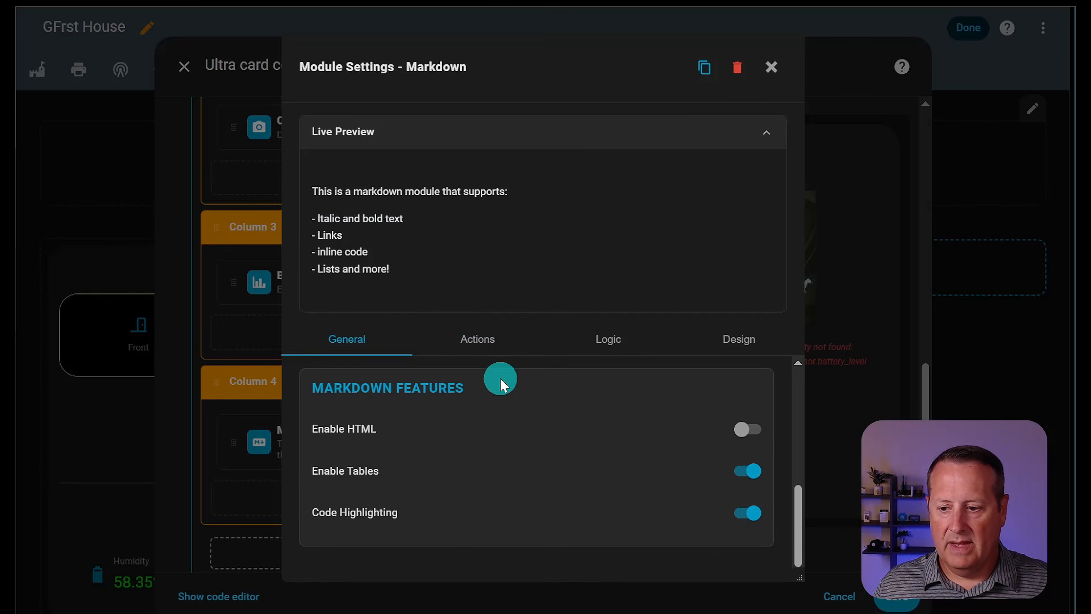
{"action": "left_click", "coordinate": [726, 344]}
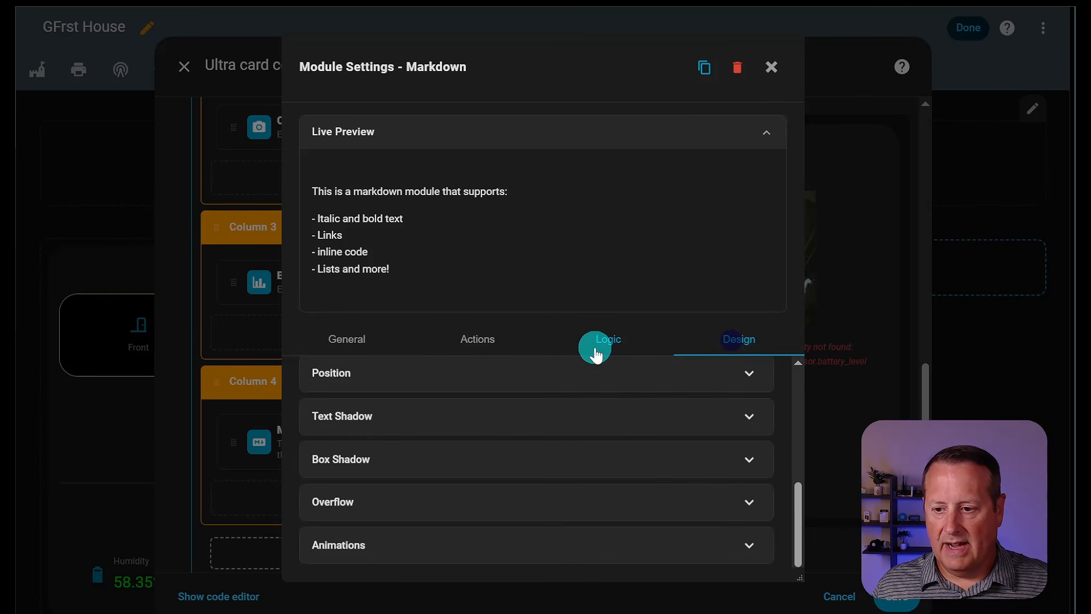
{"action": "left_click", "coordinate": [594, 346]}
{"action": "left_click", "coordinate": [515, 351]}
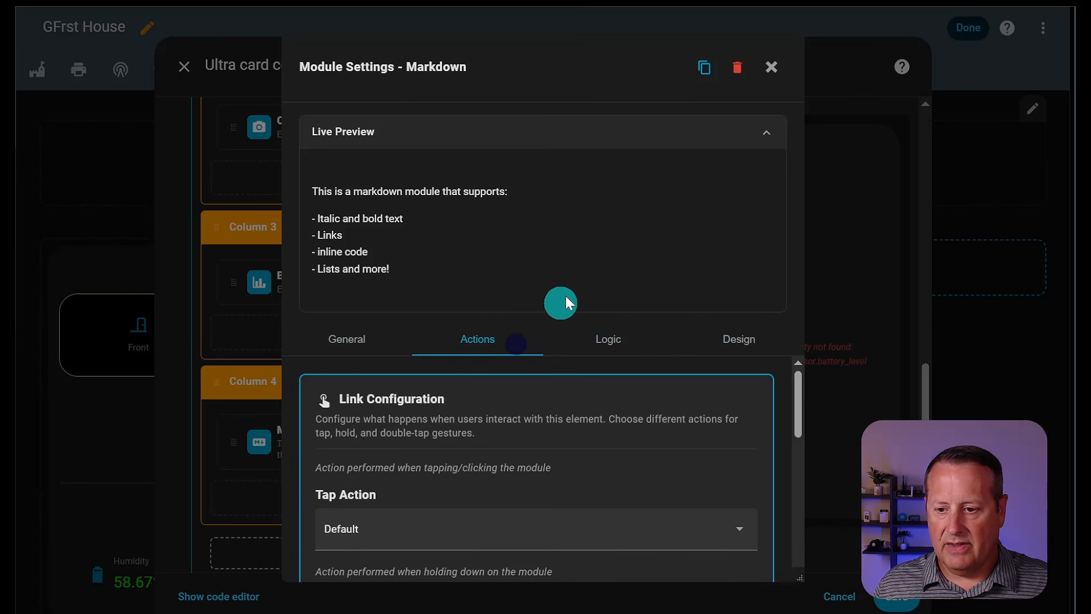
{"action": "left_click", "coordinate": [770, 80]}
- Add a Graphs module to Column 4
{"action": "left_click", "coordinate": [377, 494]}
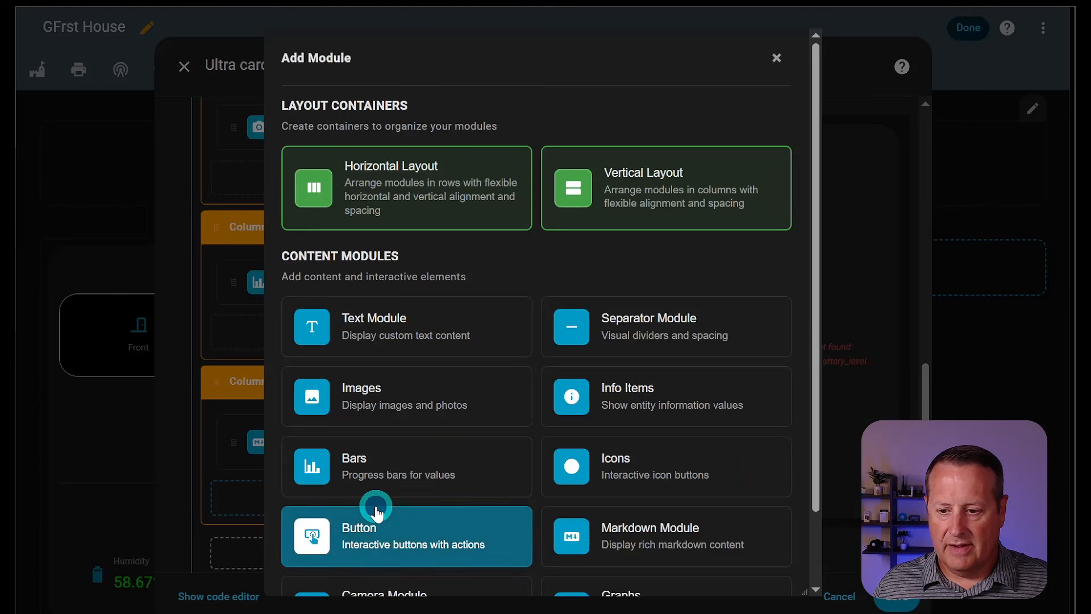
{"action": "scroll", "coordinate": [477, 401], "scroll_direction": "down", "scroll_amount": 2}
{"action": "scroll", "coordinate": [477, 401], "scroll_direction": "down", "scroll_amount": 1}
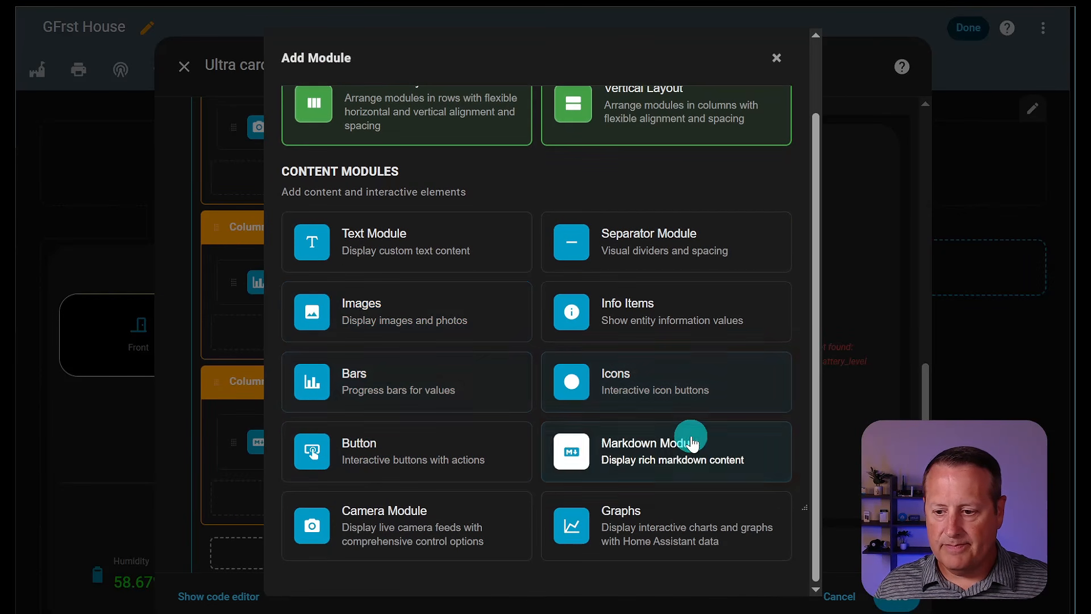
{"action": "left_click", "coordinate": [623, 534]}
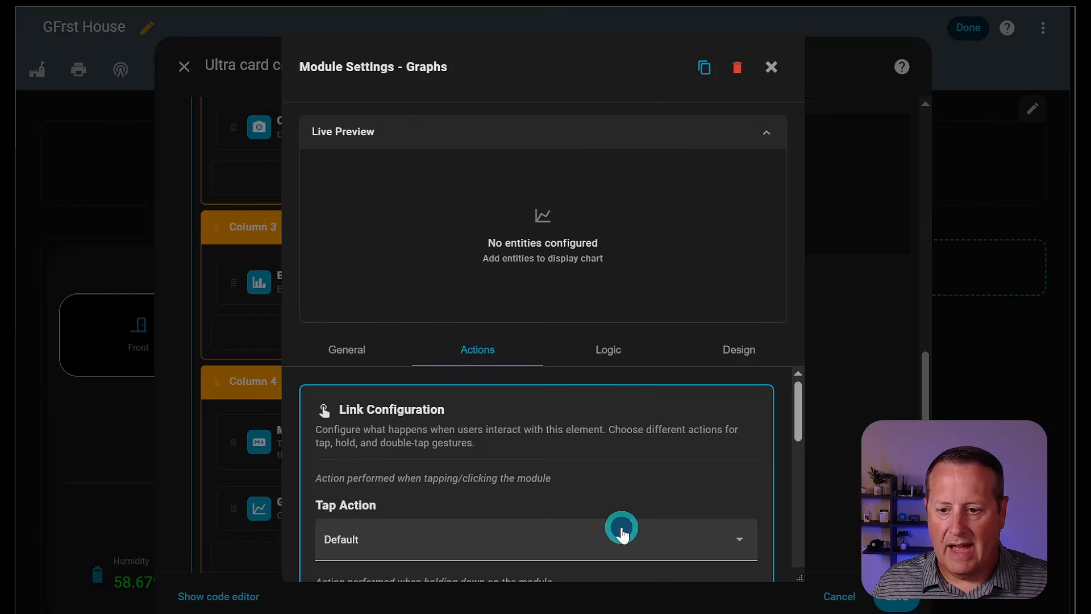
- Look over the Graphs module's action settings and the available chart types, keeping Line Chart
{"action": "scroll", "coordinate": [506, 391], "scroll_direction": "down", "scroll_amount": 3}
{"action": "scroll", "coordinate": [505, 394], "scroll_direction": "up", "scroll_amount": 3}
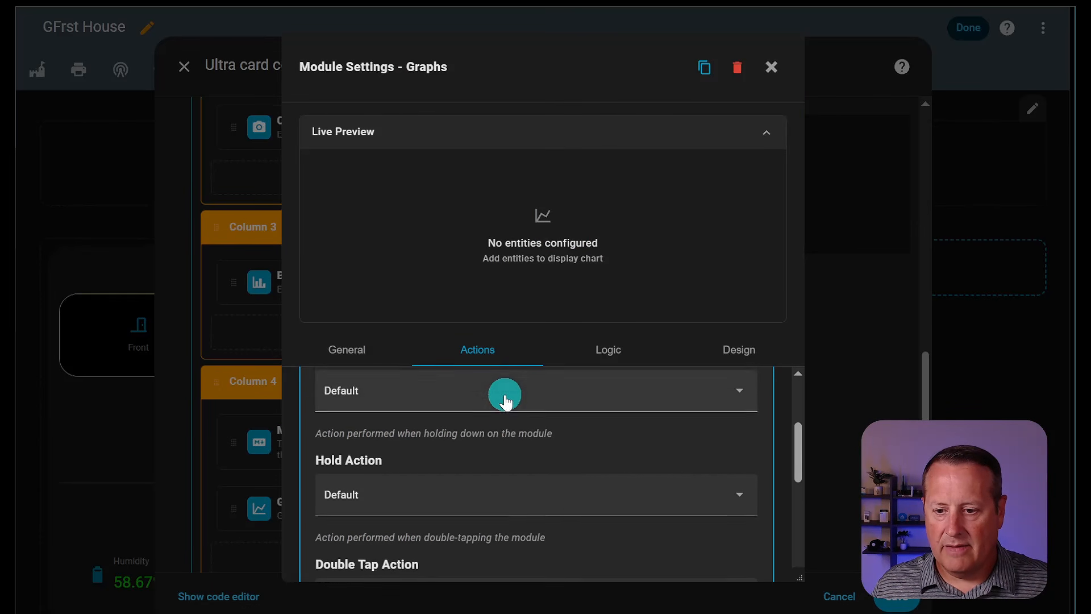
{"action": "left_click", "coordinate": [360, 349]}
{"action": "scroll", "coordinate": [512, 474], "scroll_direction": "down", "scroll_amount": 3}
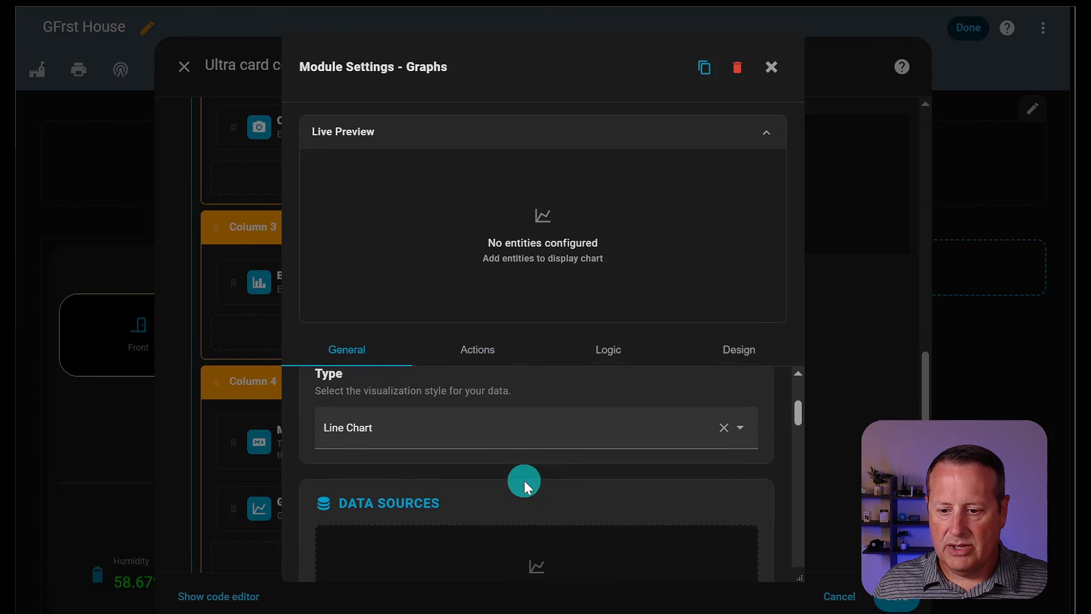
{"action": "left_click", "coordinate": [478, 437]}
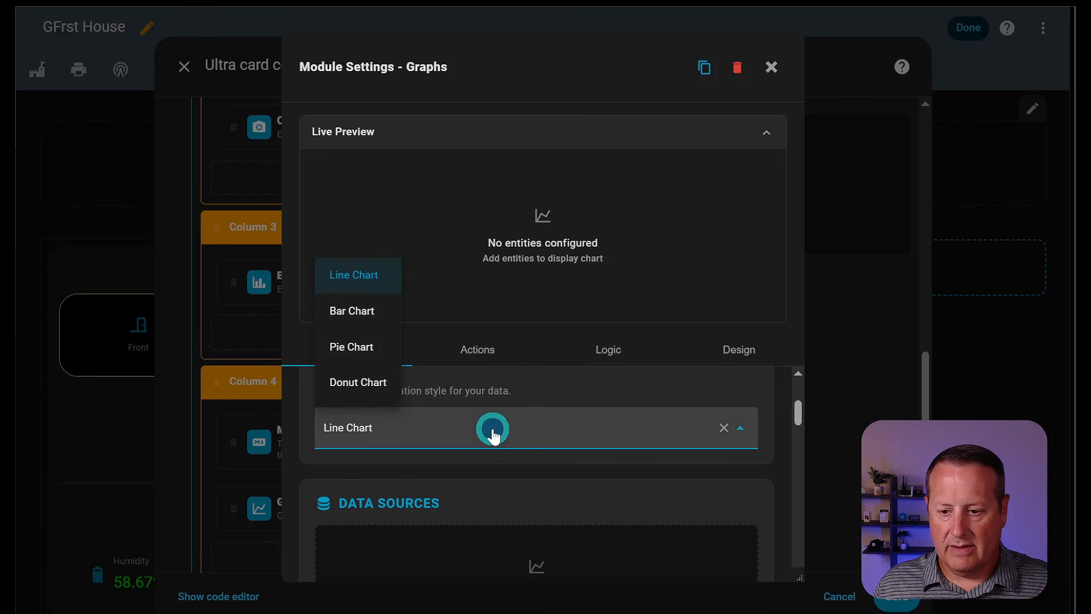
{"action": "left_click", "coordinate": [493, 435]}
{"action": "scroll", "coordinate": [493, 435], "scroll_direction": "down", "scroll_amount": 3}
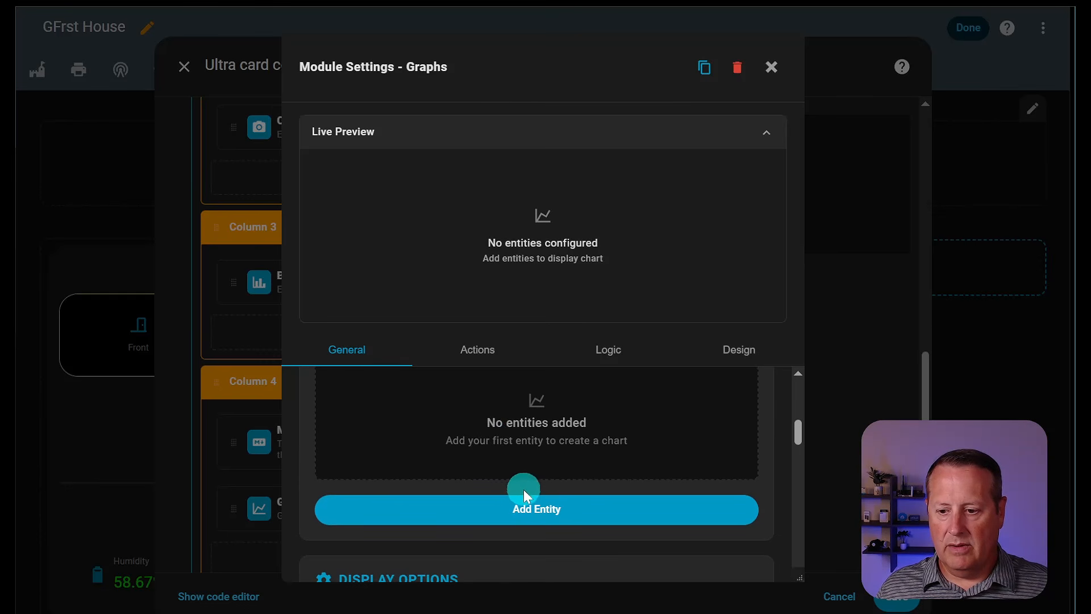
- Add an entity to the graph's data sources, search for "st_01" and choose the weather station's Temperature sensor
{"action": "left_click", "coordinate": [525, 507]}
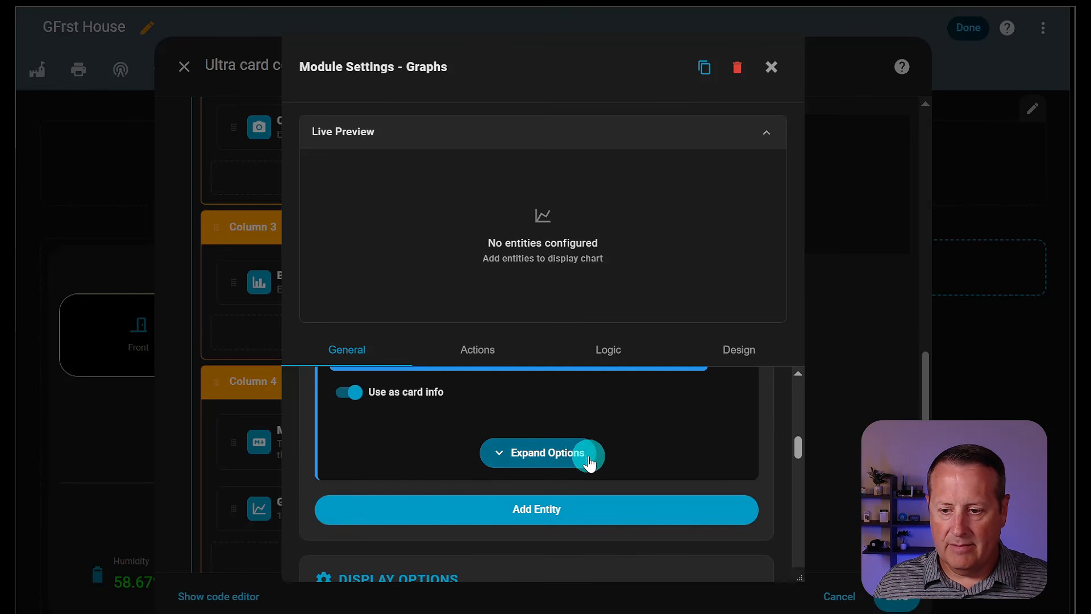
{"action": "left_click", "coordinate": [589, 463]}
{"action": "left_click", "coordinate": [455, 427]}
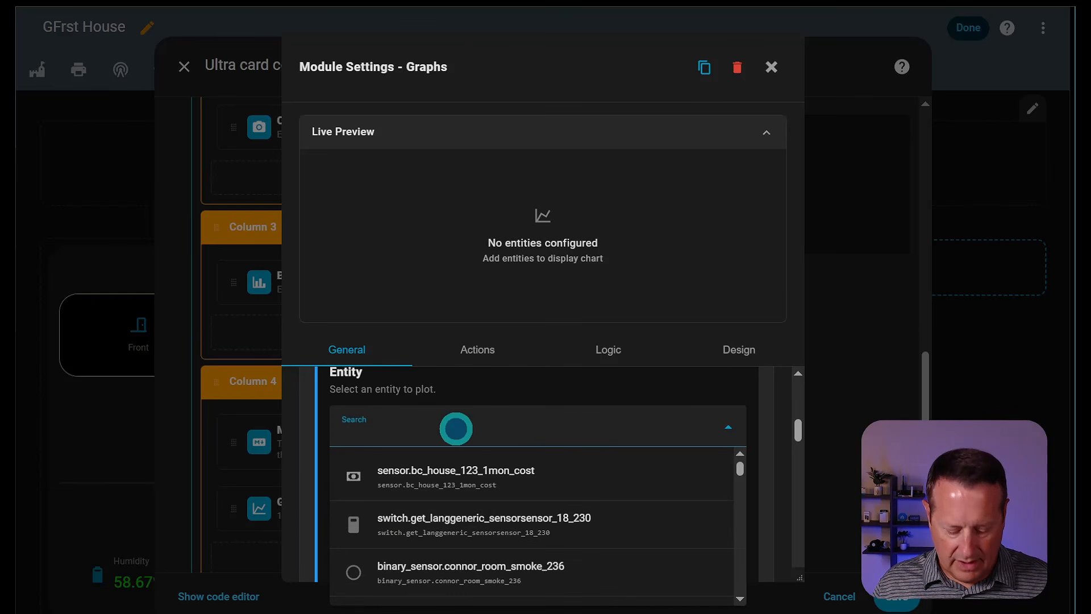
{"action": "type", "text": "tempe"}
{"action": "key", "text": "BackSpace"}
{"action": "key", "text": "BackSpace"}
{"action": "key", "text": "BackSpace"}
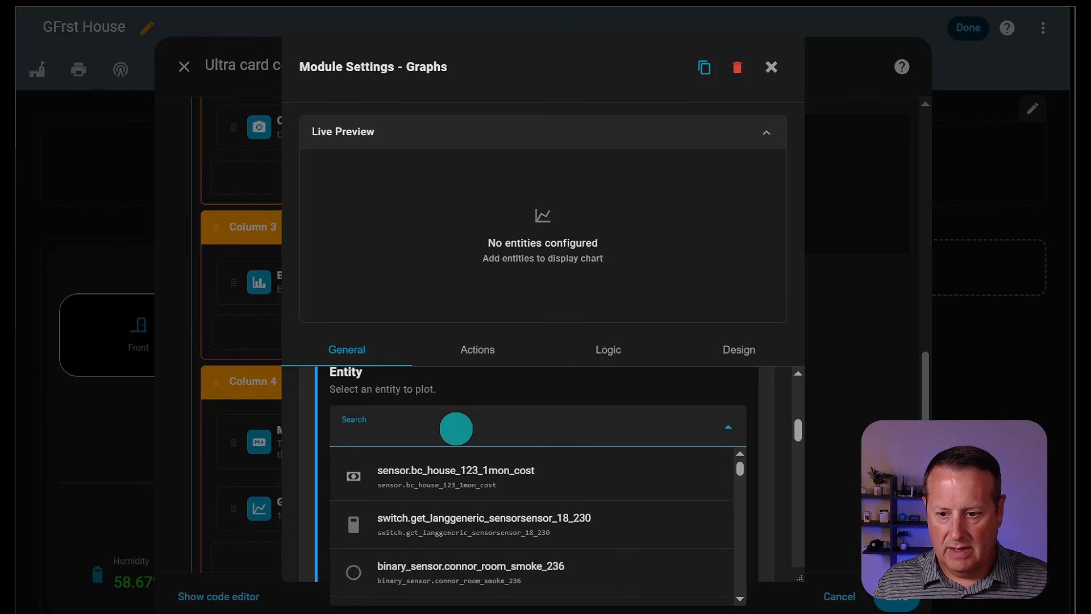
{"action": "type", "text": "st_0"}
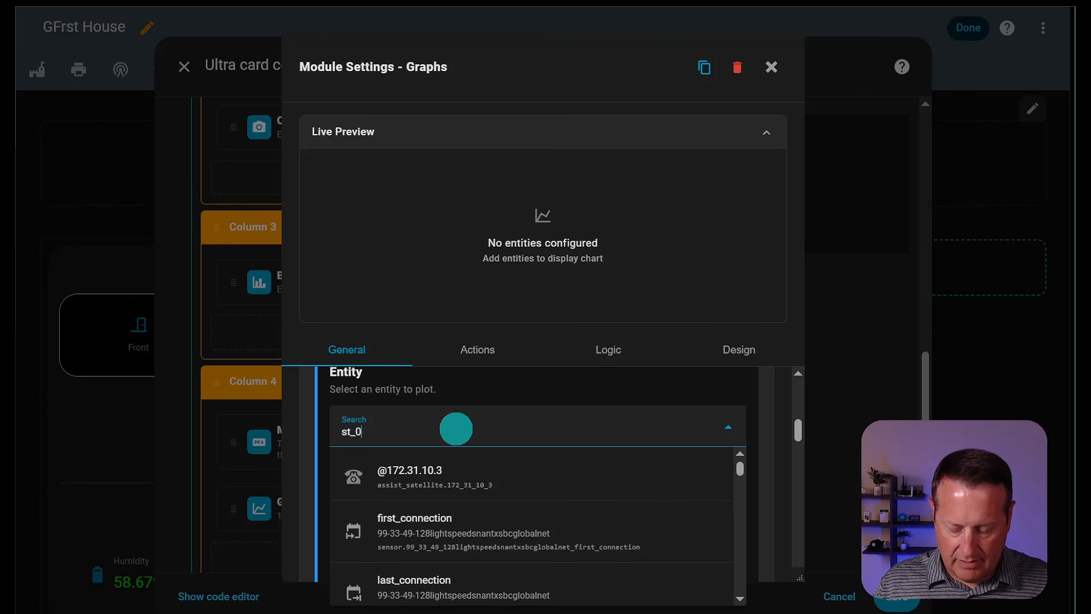
{"action": "type", "text": "1"}
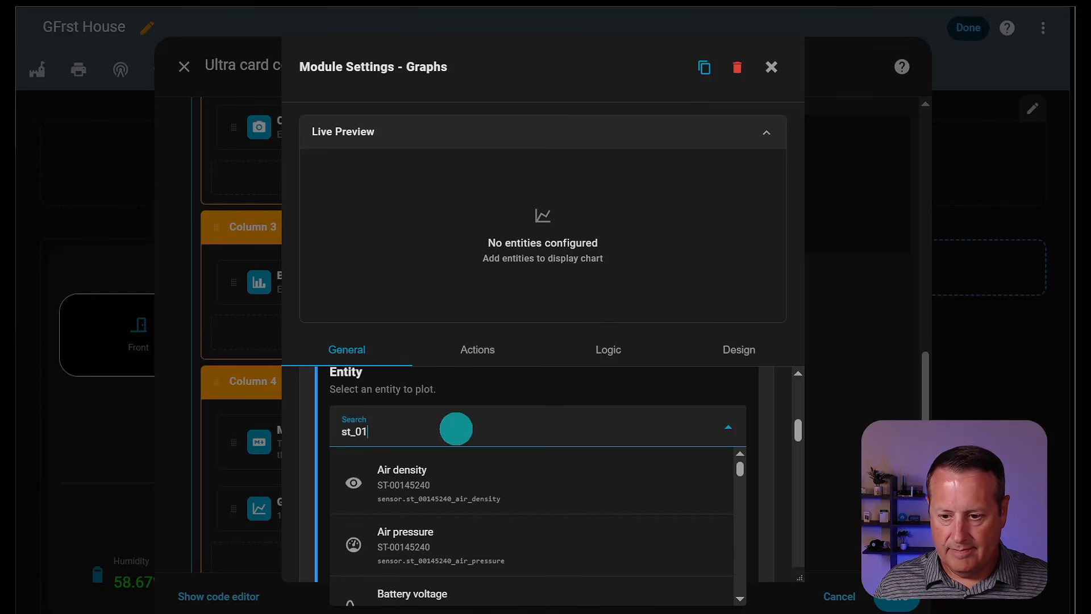
{"action": "scroll", "coordinate": [497, 579], "scroll_direction": "down", "scroll_amount": 10}
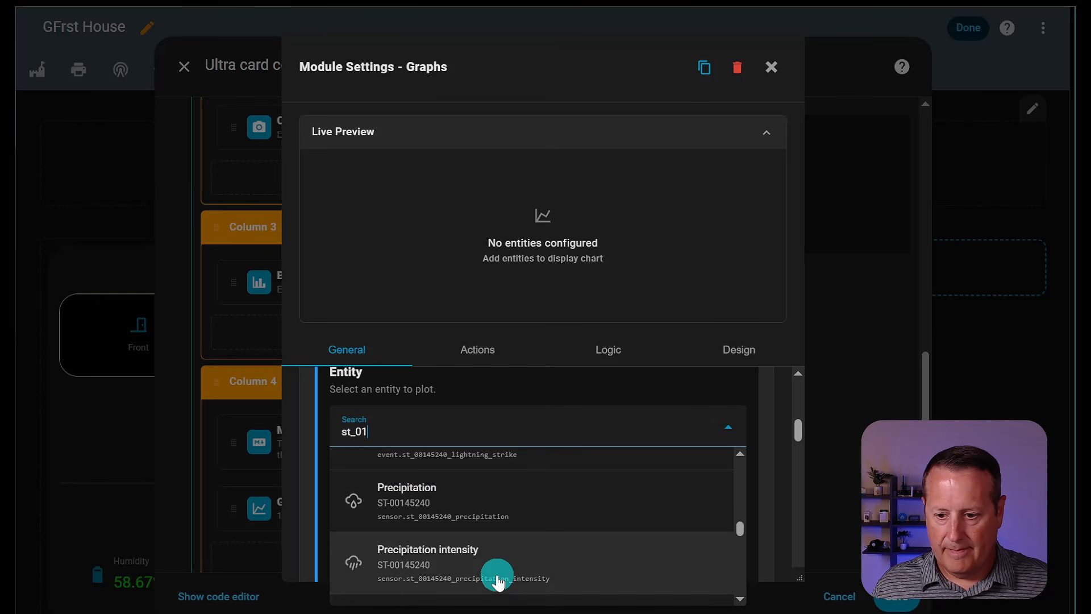
{"action": "scroll", "coordinate": [497, 578], "scroll_direction": "down", "scroll_amount": 2}
{"action": "left_click", "coordinate": [497, 582]}
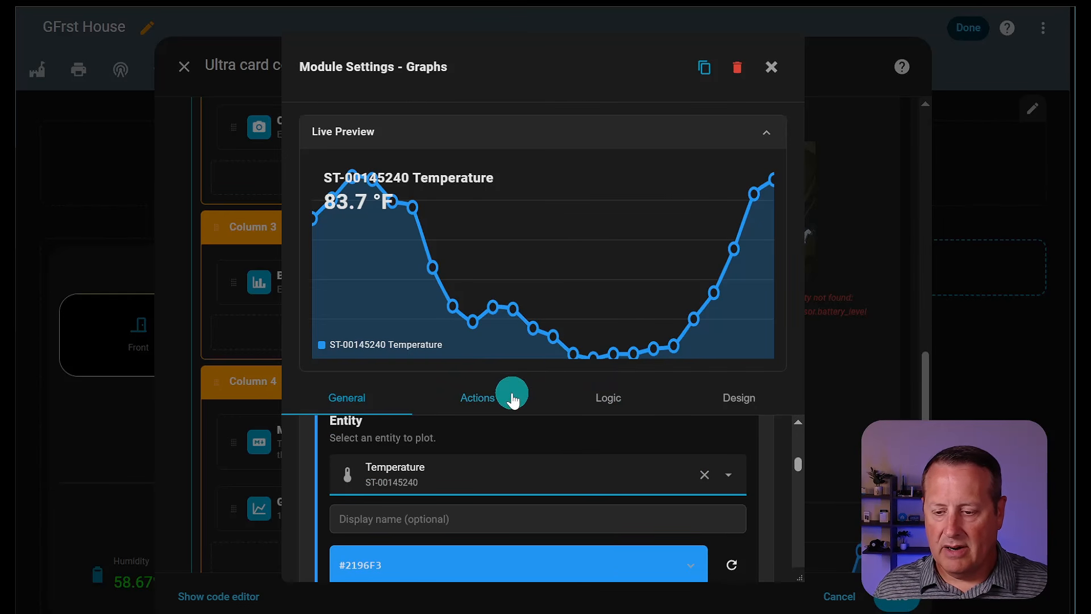
- Turn off Show Graph Title and Show Graph Value in the graph's display options
{"action": "scroll", "coordinate": [508, 465], "scroll_direction": "down", "scroll_amount": 3}
{"action": "scroll", "coordinate": [550, 472], "scroll_direction": "up", "scroll_amount": 2}
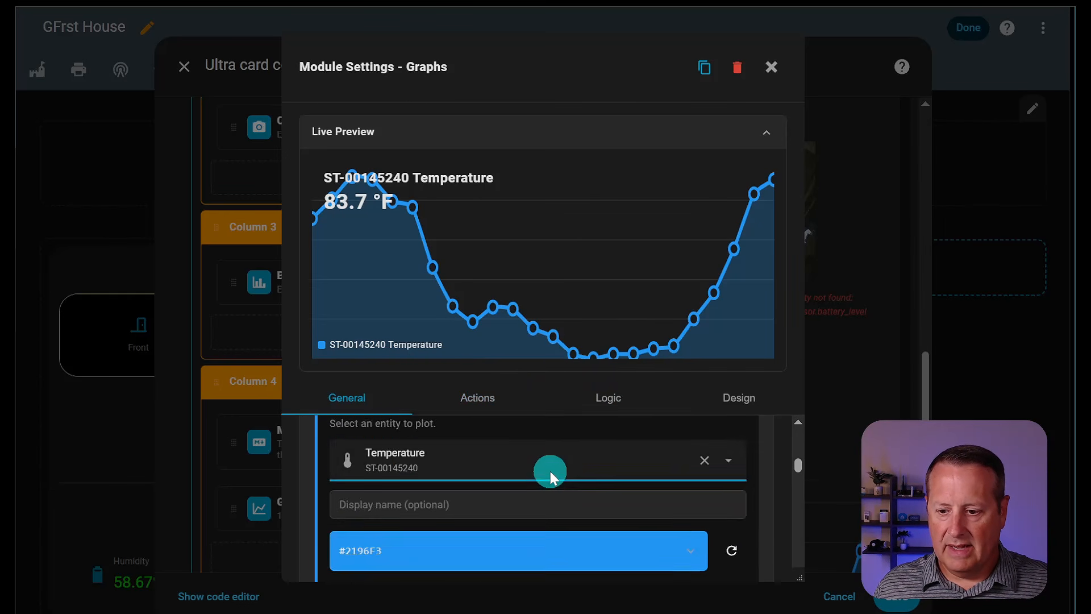
{"action": "scroll", "coordinate": [550, 471], "scroll_direction": "down", "scroll_amount": 5}
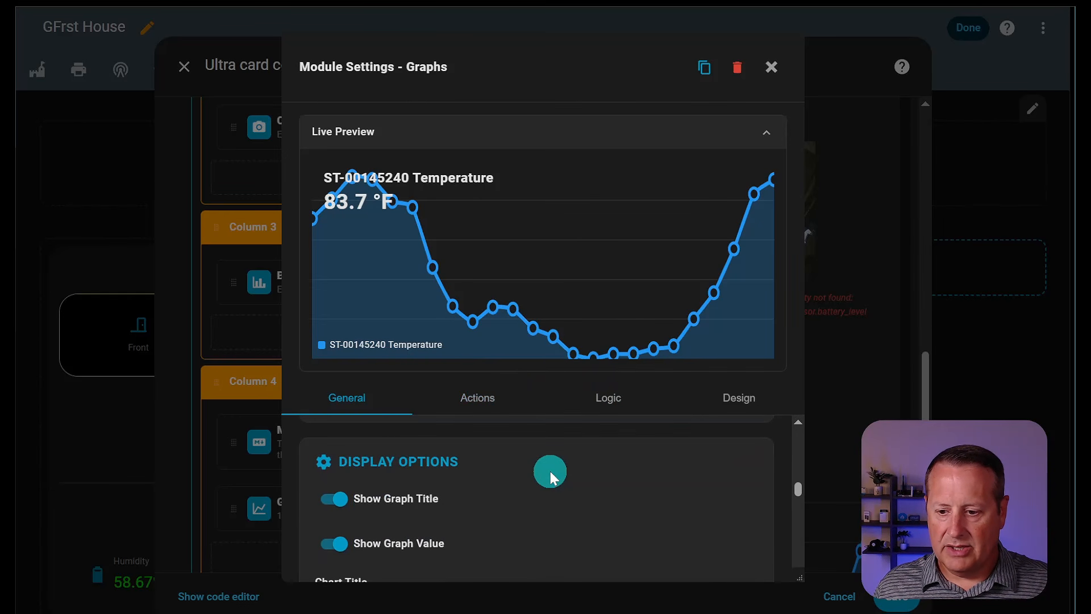
{"action": "left_click", "coordinate": [340, 501]}
{"action": "left_click", "coordinate": [334, 550]}
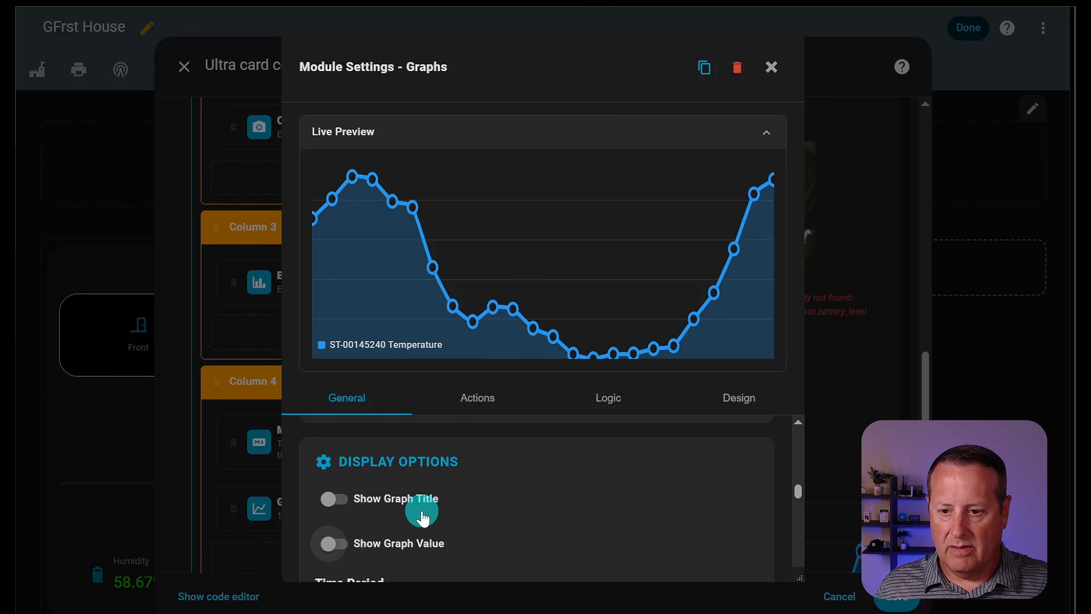
{"action": "scroll", "coordinate": [409, 508], "scroll_direction": "down", "scroll_amount": 3}
{"action": "scroll", "coordinate": [393, 507], "scroll_direction": "up", "scroll_amount": 3}
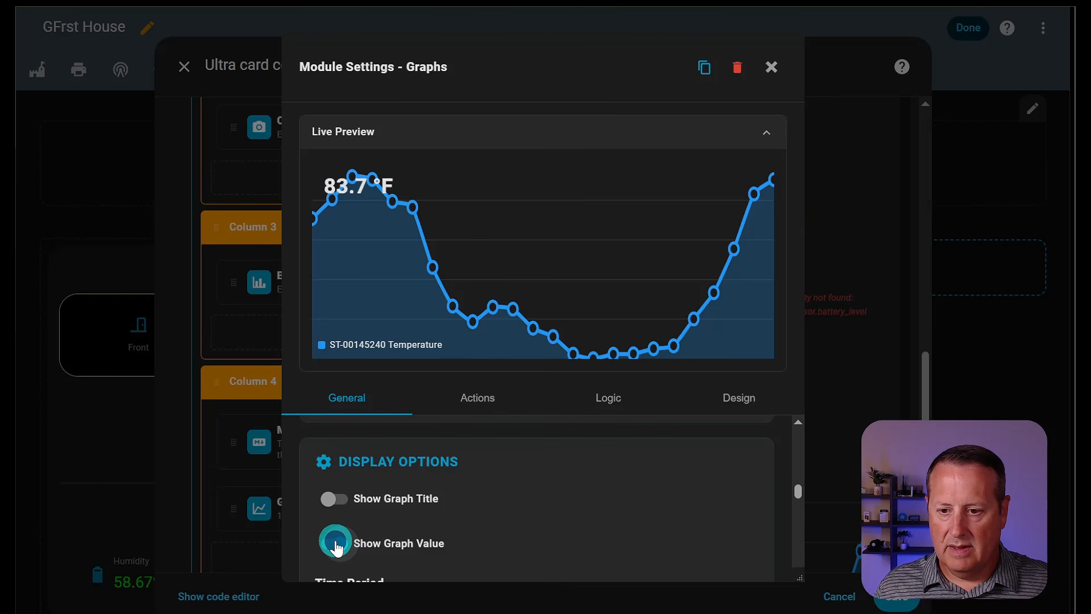
- Try a time period of Last 6 Hours for the graph, and set it to Last 12 Hours
{"action": "scroll", "coordinate": [448, 520], "scroll_direction": "down", "scroll_amount": 3}
{"action": "left_click", "coordinate": [458, 481]}
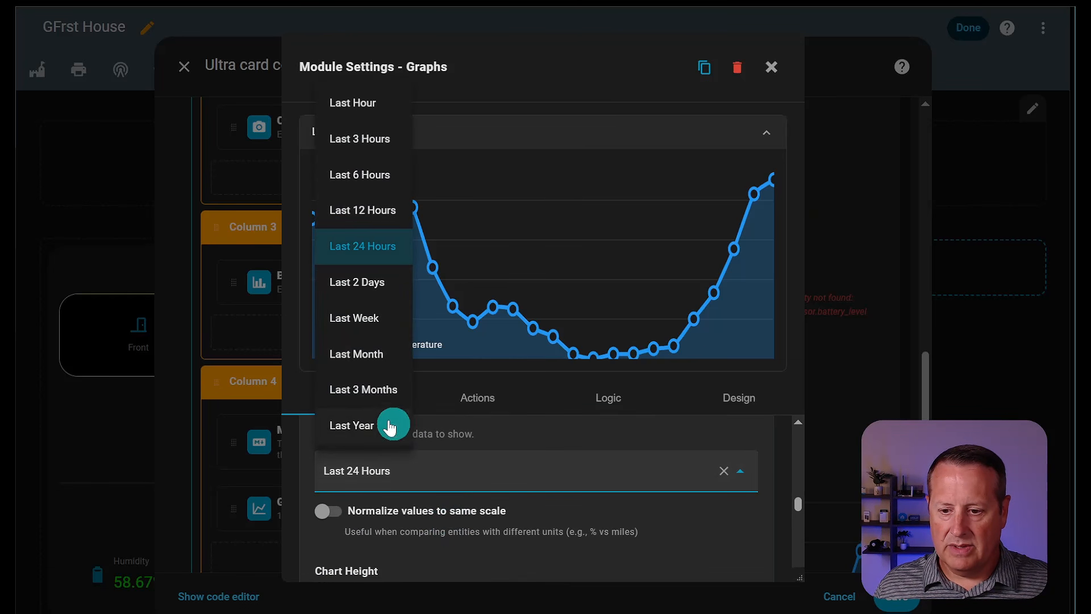
{"action": "left_click", "coordinate": [355, 175]}
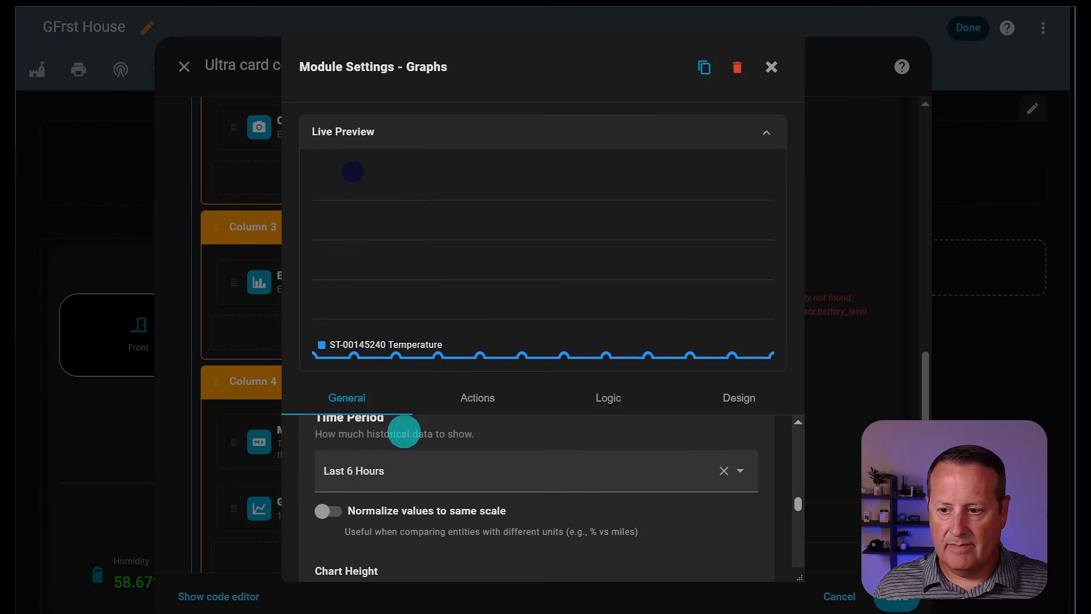
{"action": "left_click", "coordinate": [397, 475]}
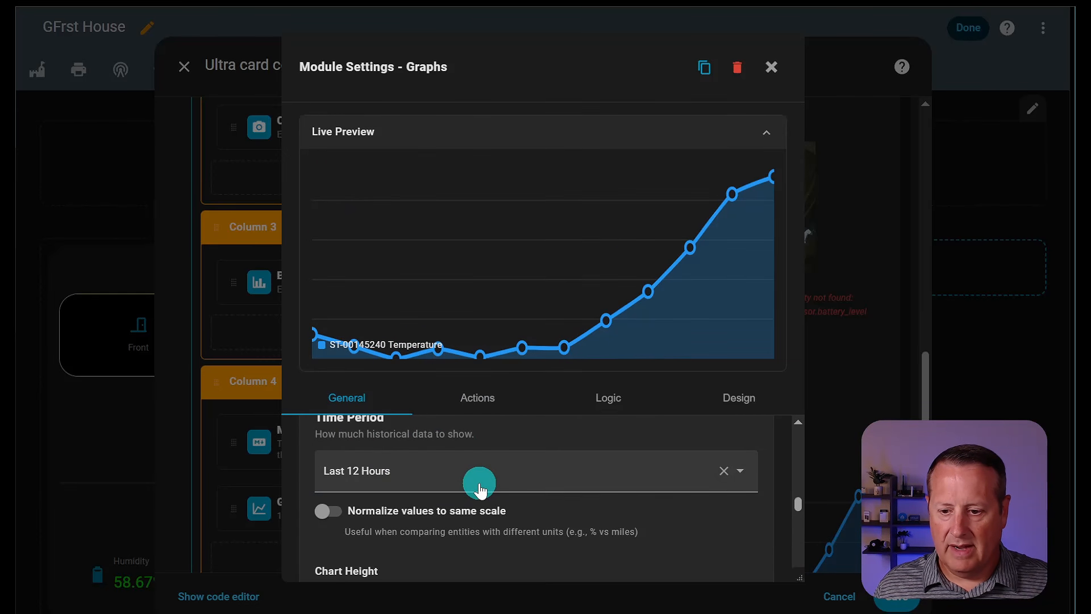
- Try normalizing the graph's values to the same scale and switch the option back off
{"action": "left_click", "coordinate": [334, 511]}
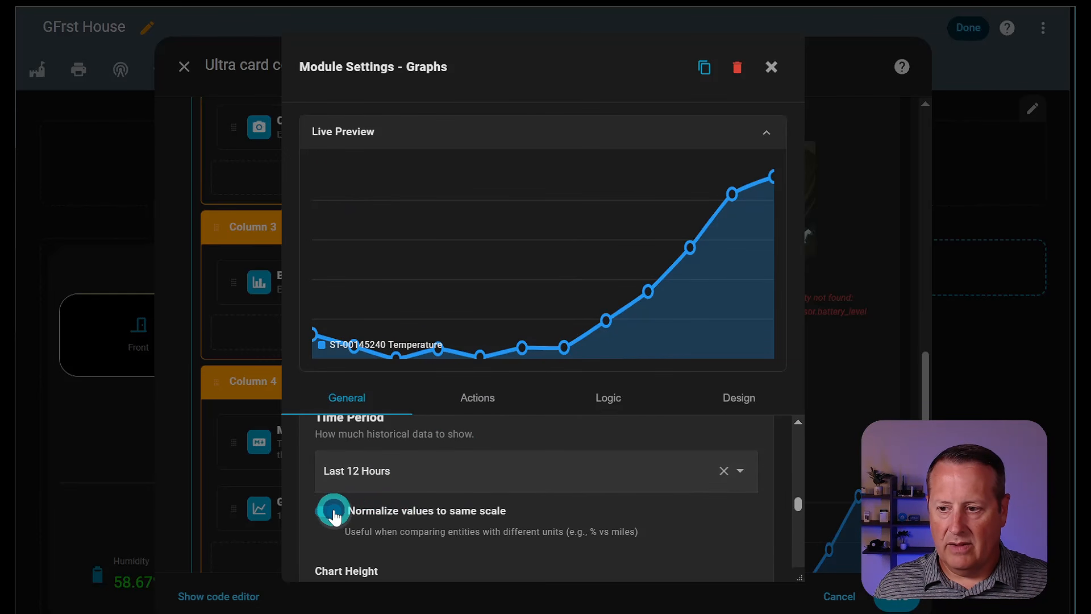
{"action": "scroll", "coordinate": [498, 491], "scroll_direction": "down", "scroll_amount": 3}
{"action": "scroll", "coordinate": [493, 482], "scroll_direction": "up", "scroll_amount": 3}
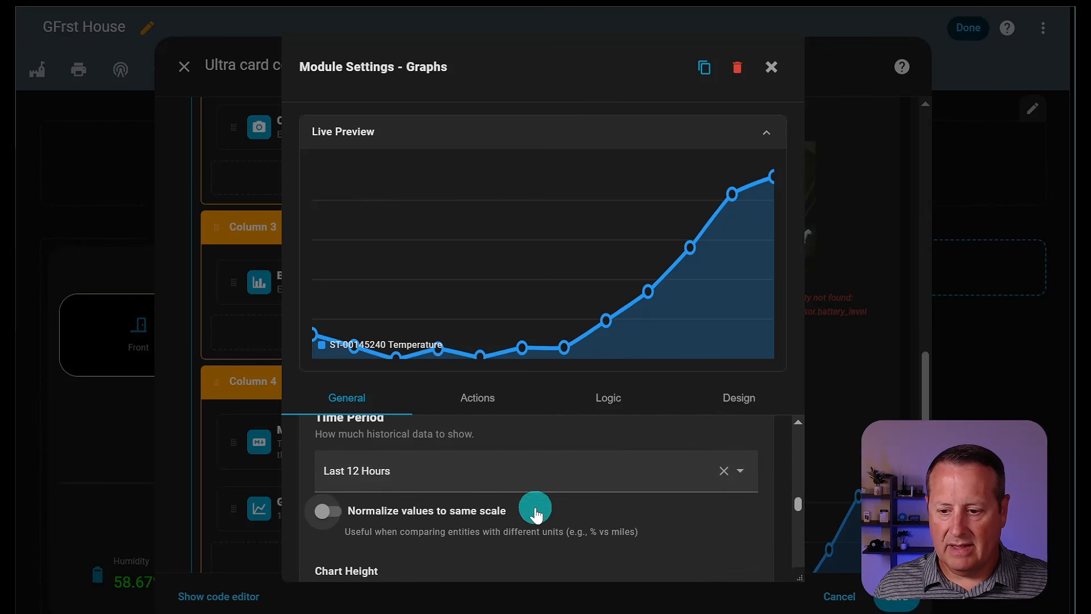
- Try adjusting the chart's height and width, and reset both to their defaults
{"action": "scroll", "coordinate": [526, 499], "scroll_direction": "down", "scroll_amount": 3}
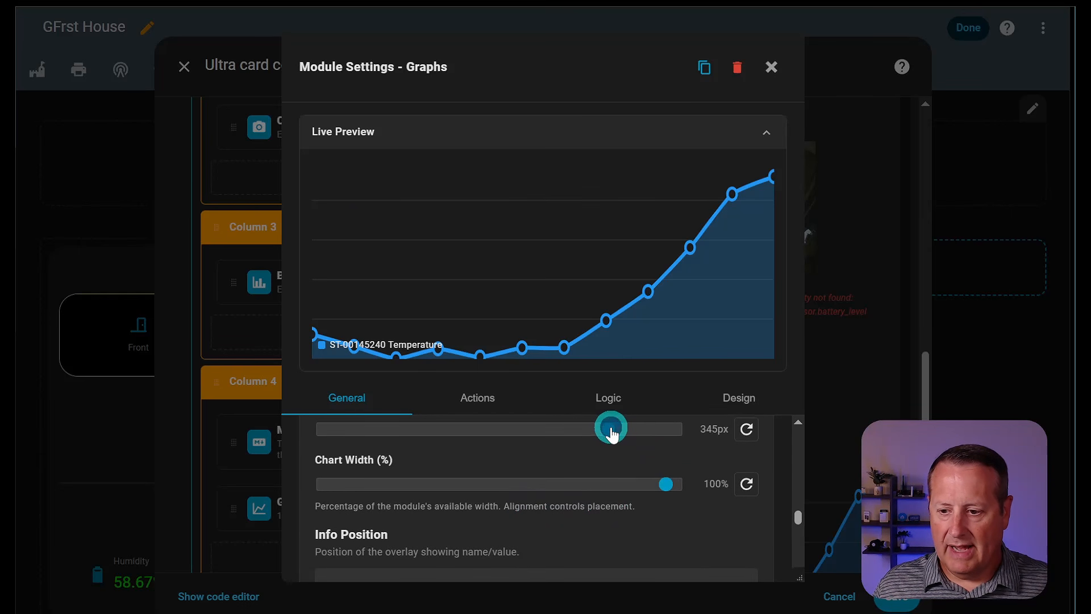
{"action": "left_click_drag", "start_coordinate": [611, 430], "coordinate": [561, 419]}
{"action": "left_click", "coordinate": [740, 404]}
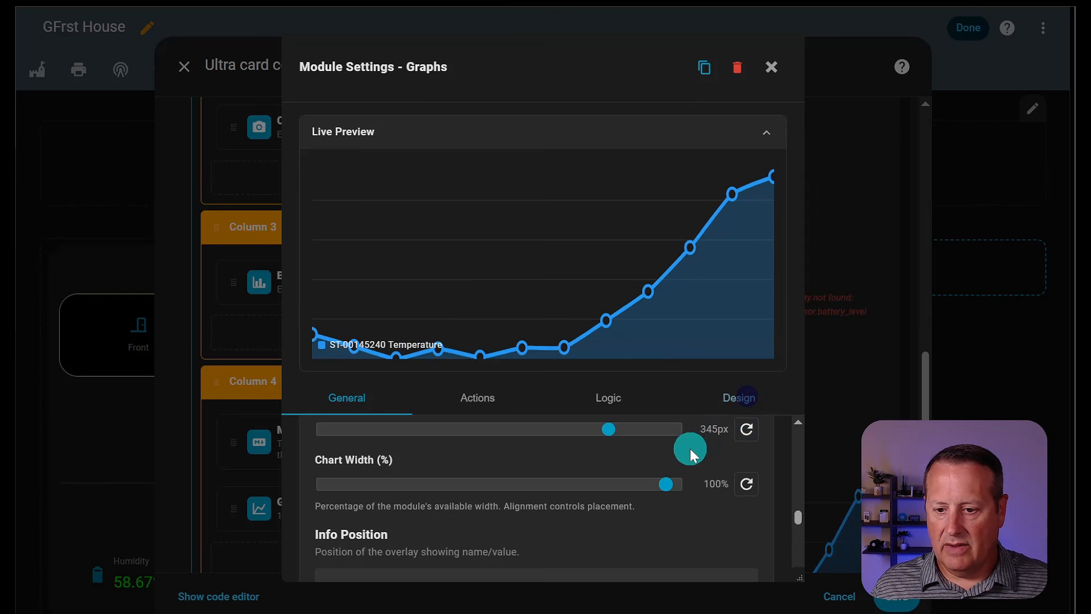
{"action": "mouse_move", "coordinate": [665, 492]}
{"action": "left_mouse_down"}
{"action": "mouse_move", "coordinate": [514, 494]}
{"action": "mouse_move", "coordinate": [651, 487]}
{"action": "left_mouse_up"}
{"action": "left_click", "coordinate": [748, 484]}
- Set the graph's legend position to Top Left
{"action": "scroll", "coordinate": [511, 472], "scroll_direction": "down", "scroll_amount": 3}
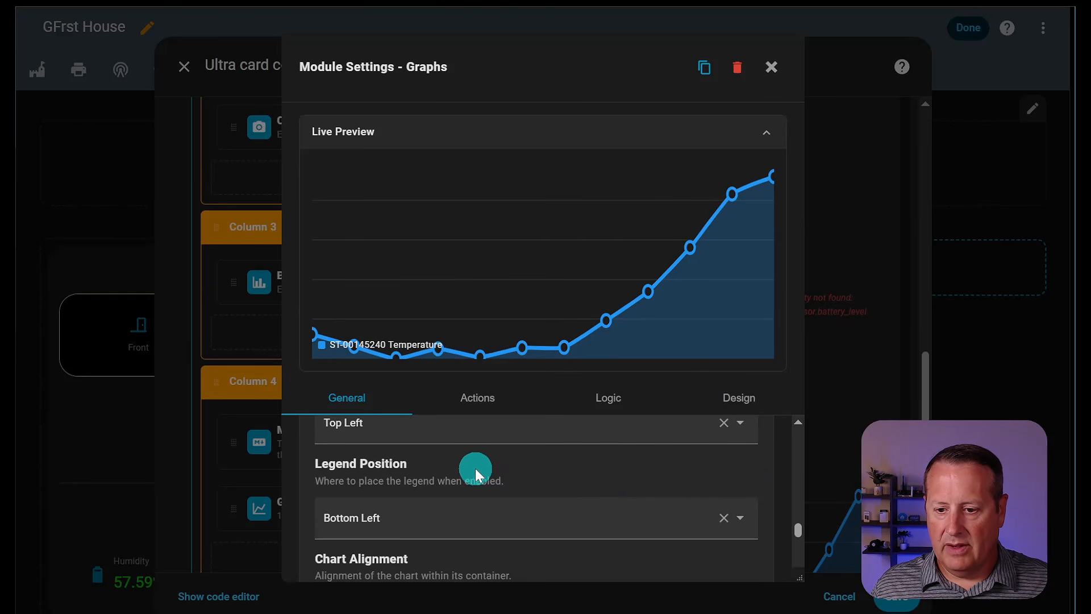
{"action": "left_click", "coordinate": [513, 525]}
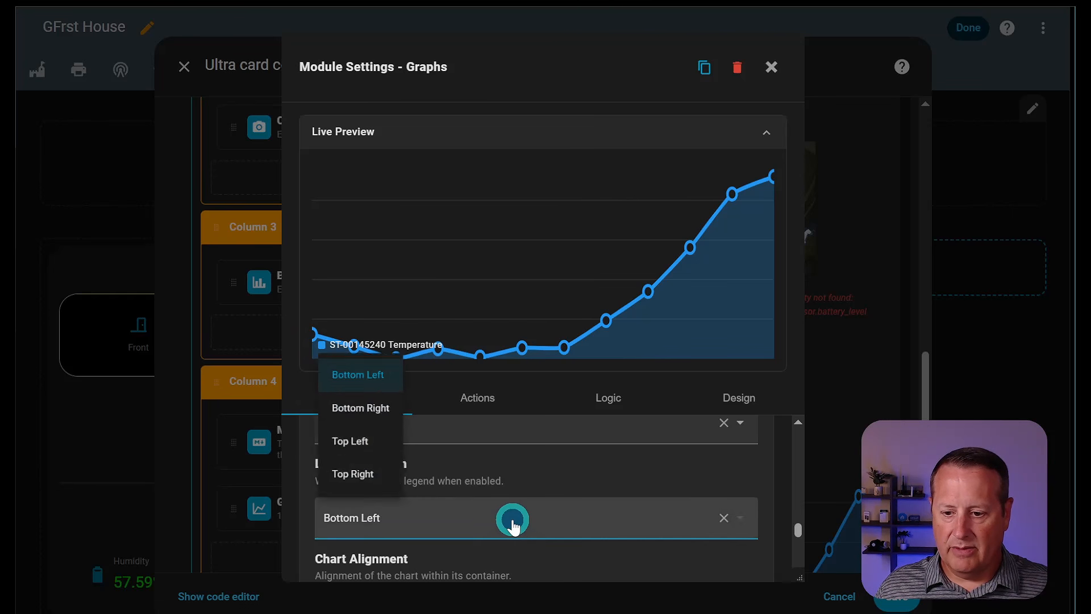
{"action": "left_click", "coordinate": [350, 441]}
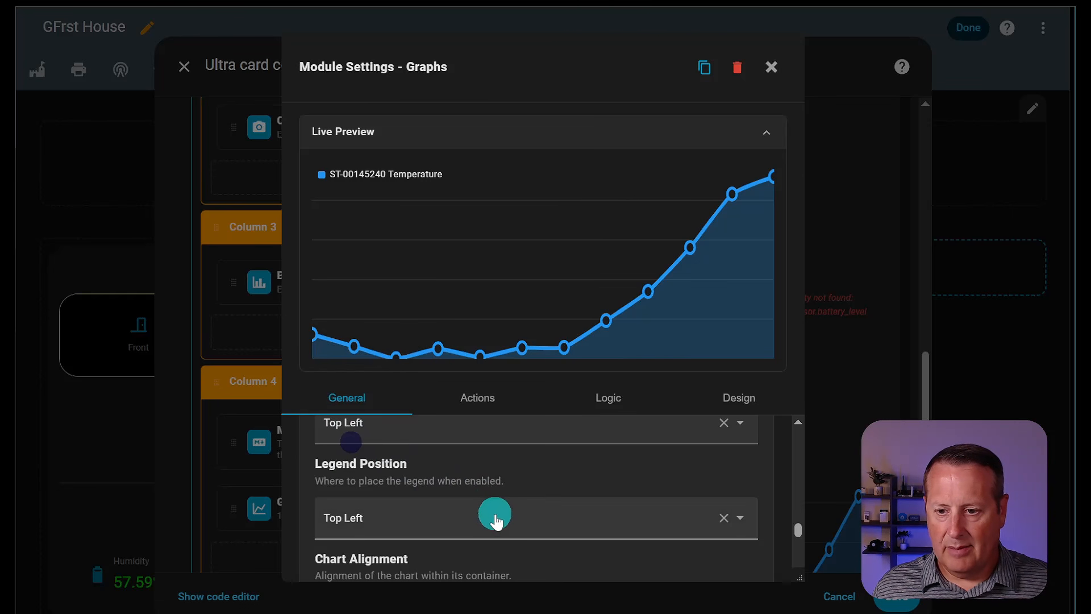
- Set the display name of the graph's temperature entity to "Temp"
{"action": "scroll", "coordinate": [495, 520], "scroll_direction": "up", "scroll_amount": 15}
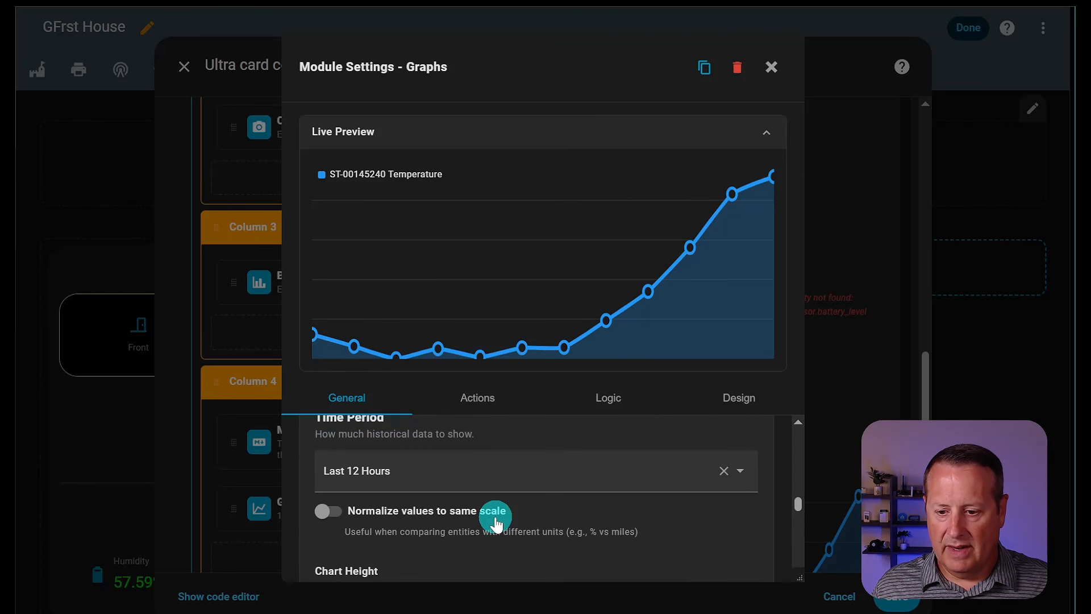
{"action": "left_click", "coordinate": [495, 516]}
{"action": "scroll", "coordinate": [464, 499], "scroll_direction": "up", "scroll_amount": 3}
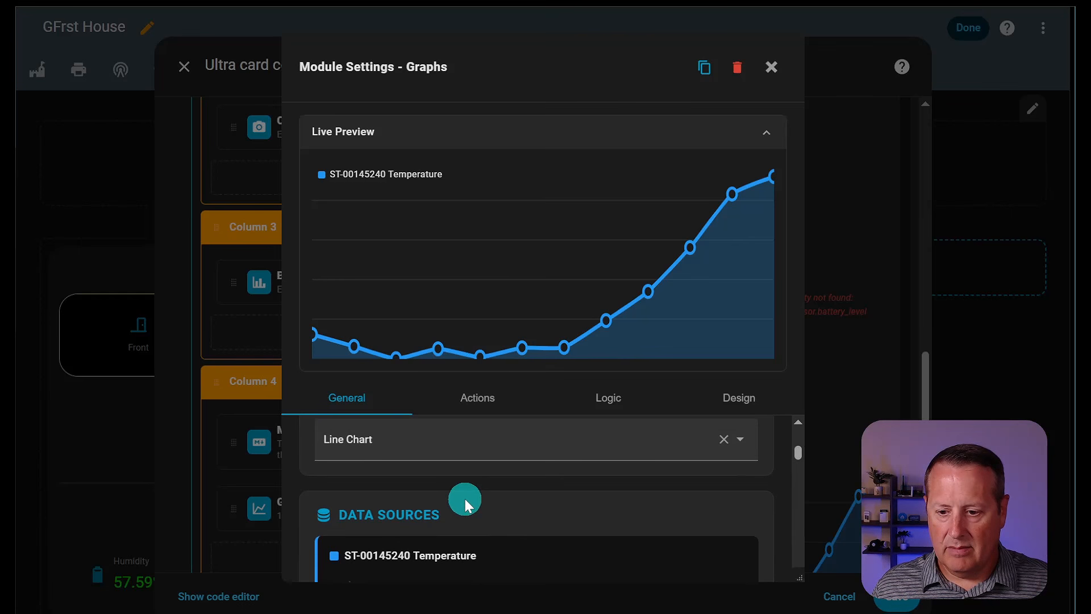
{"action": "scroll", "coordinate": [500, 537], "scroll_direction": "down", "scroll_amount": 3}
{"action": "left_click", "coordinate": [451, 515]}
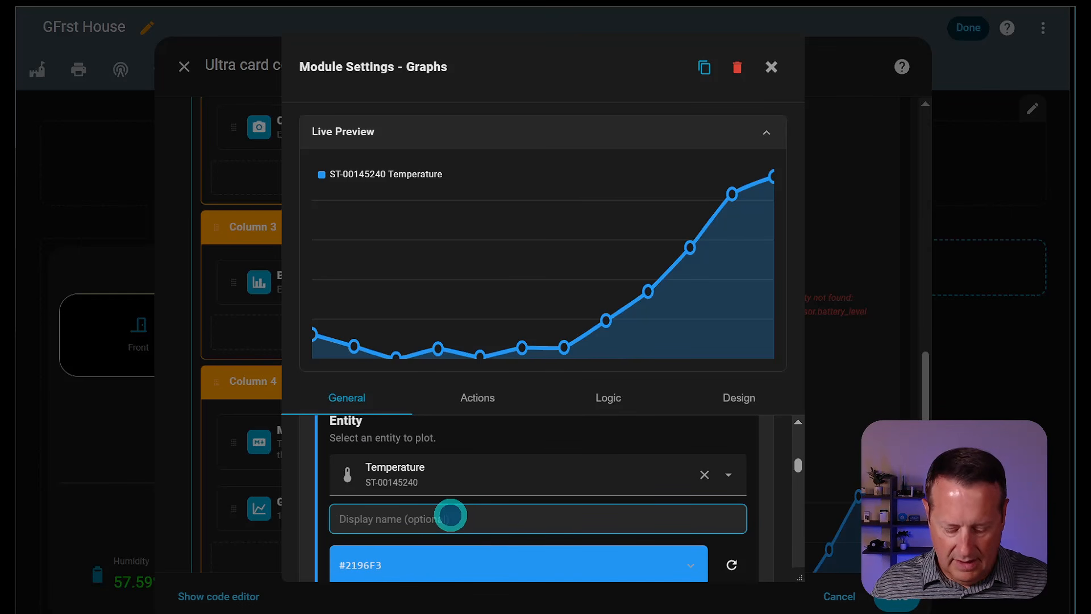
{"action": "type", "text": "Temp"}
{"action": "left_click", "coordinate": [511, 509]}
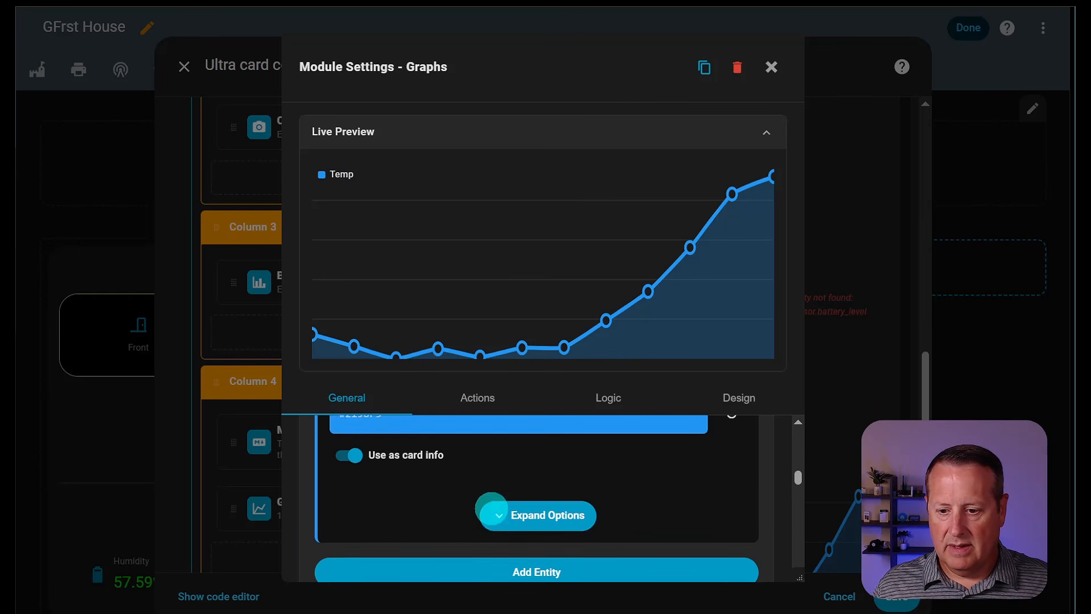
- Try a light yellow background color on the graph and reset it to the default transparent
{"action": "scroll", "coordinate": [490, 509], "scroll_direction": "down", "scroll_amount": 5}
{"action": "scroll", "coordinate": [492, 509], "scroll_direction": "down", "scroll_amount": 3}
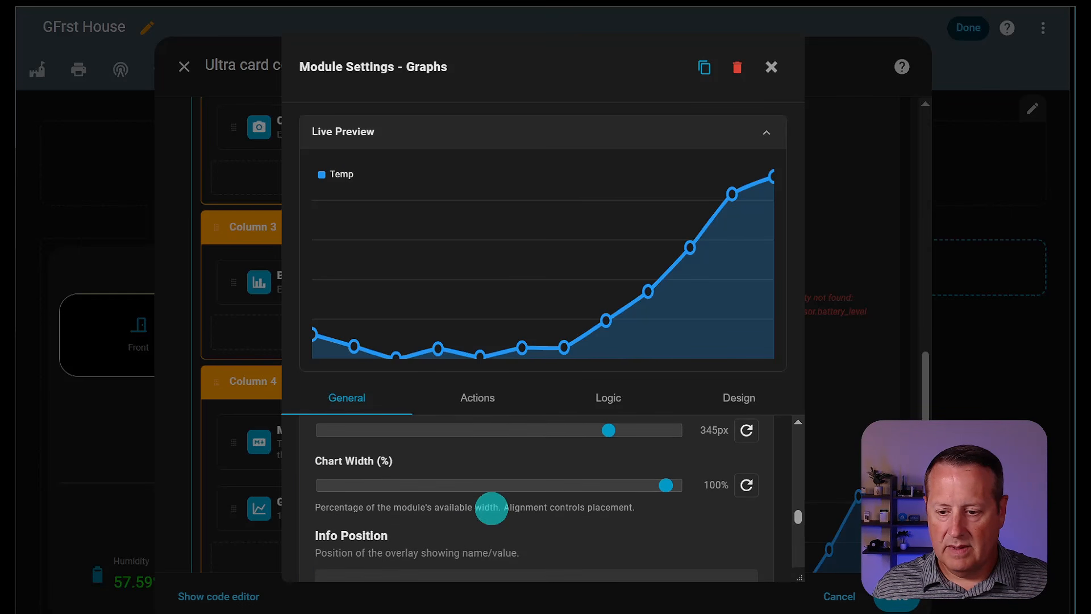
{"action": "scroll", "coordinate": [492, 510], "scroll_direction": "down", "scroll_amount": 3}
{"action": "scroll", "coordinate": [491, 512], "scroll_direction": "down", "scroll_amount": 3}
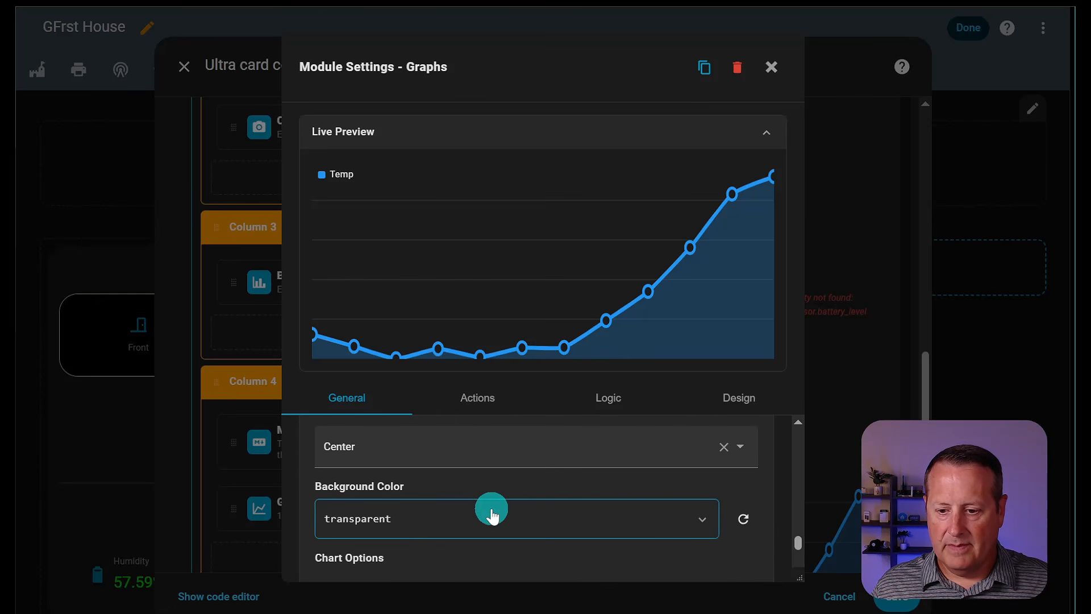
{"action": "left_click", "coordinate": [555, 518]}
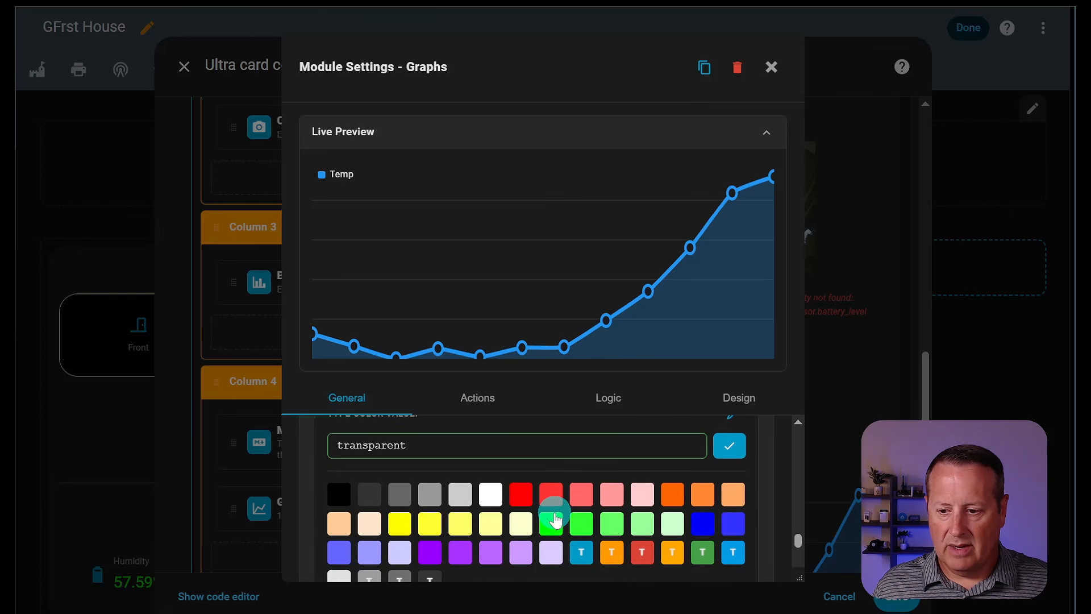
{"action": "left_click", "coordinate": [490, 522]}
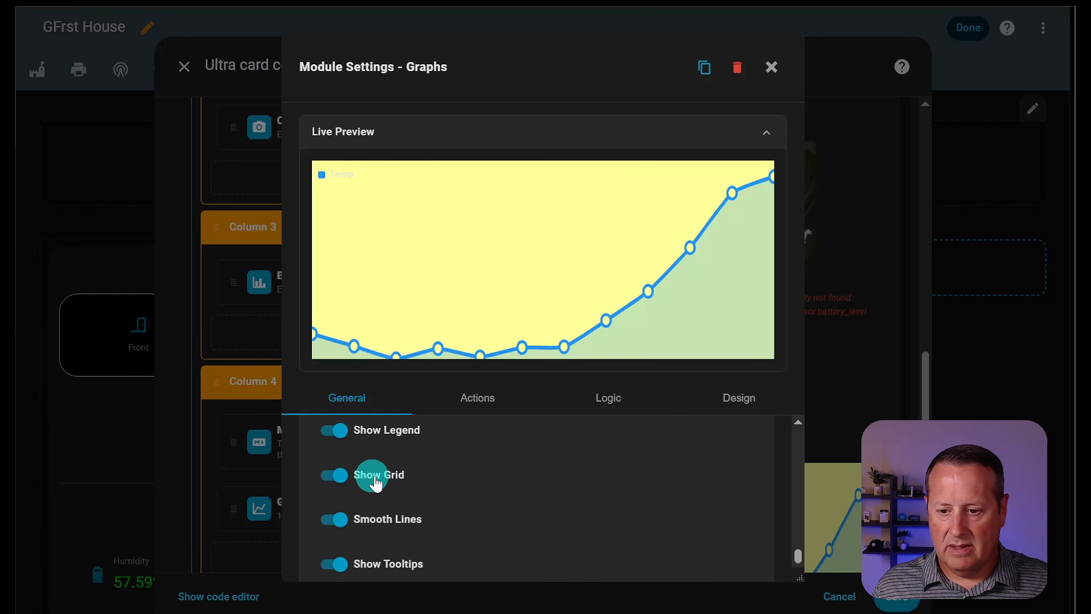
{"action": "scroll", "coordinate": [489, 475], "scroll_direction": "up", "scroll_amount": 3}
{"action": "left_click", "coordinate": [743, 518]}
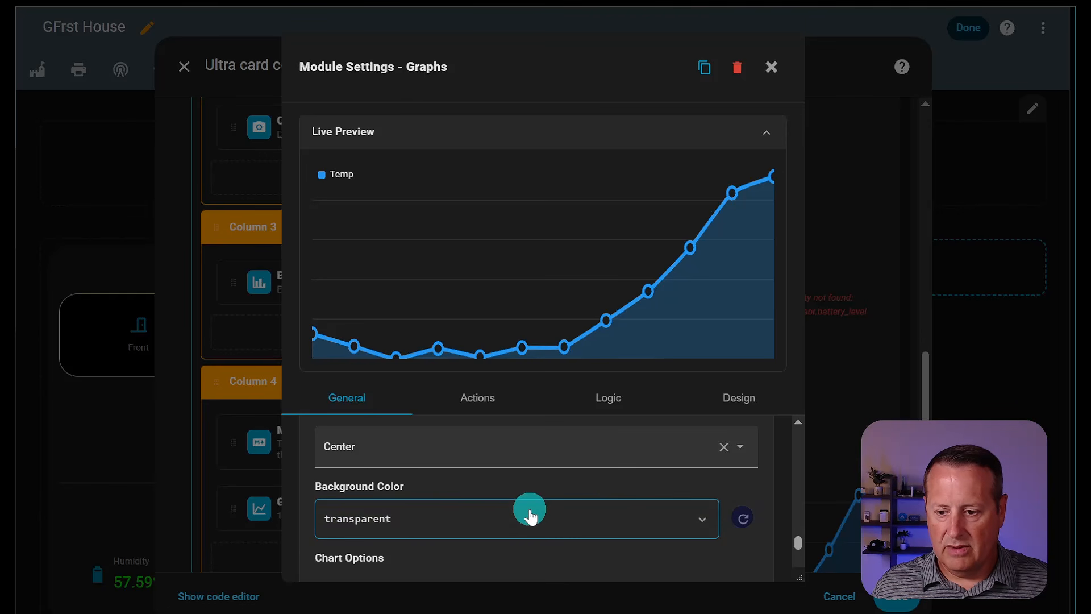
- Try switching the graph's legend, grid, smooth lines and tooltips options off and back on
{"action": "scroll", "coordinate": [528, 511], "scroll_direction": "down", "scroll_amount": 3}
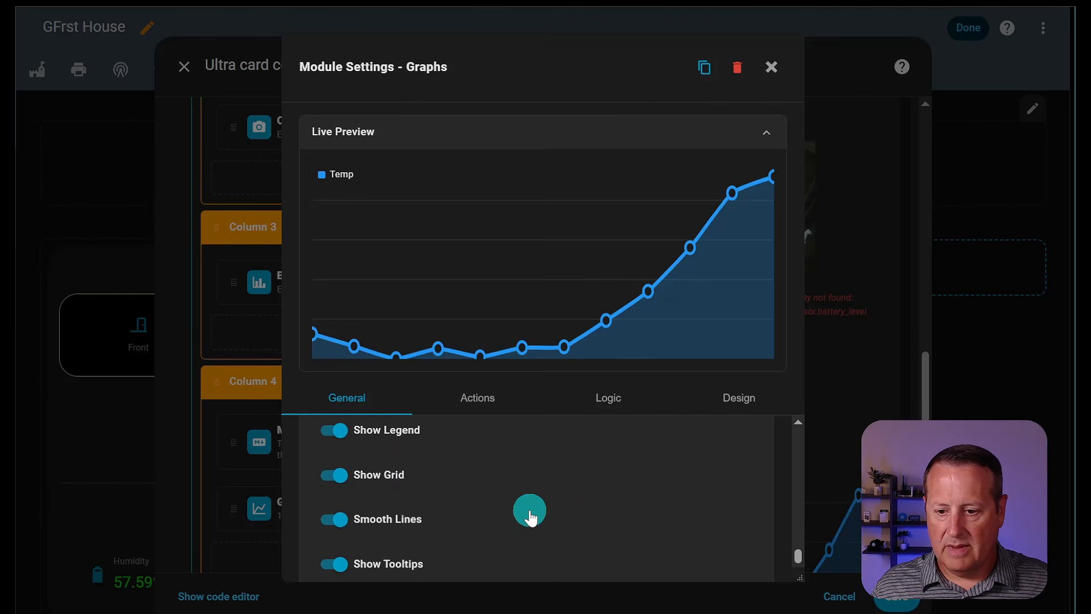
{"action": "left_click", "coordinate": [329, 431]}
{"action": "left_click", "coordinate": [331, 440]}
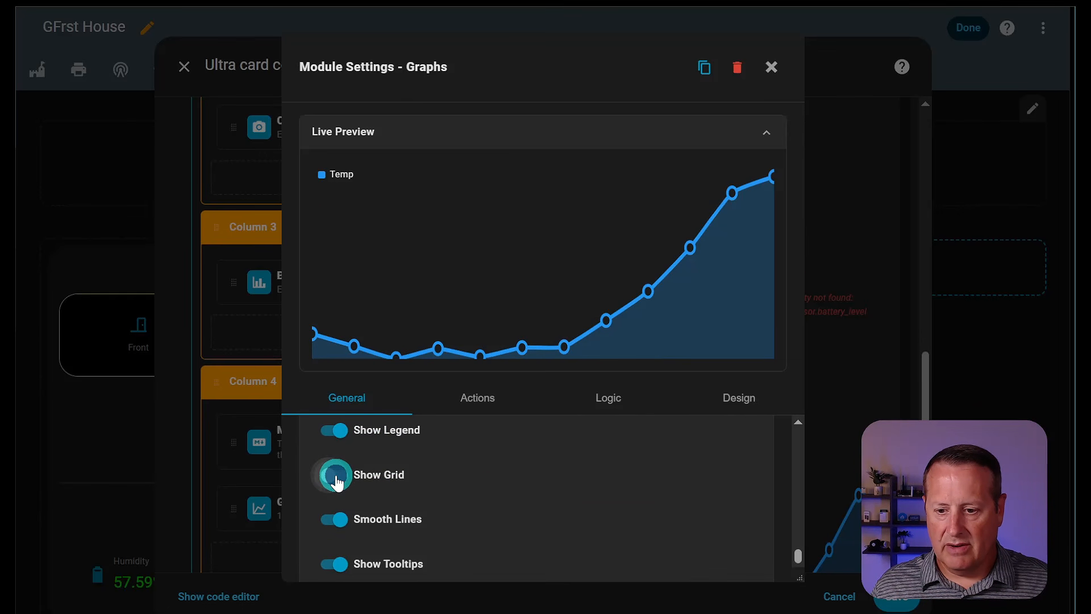
{"action": "left_click", "coordinate": [335, 526]}
{"action": "left_click", "coordinate": [334, 520]}
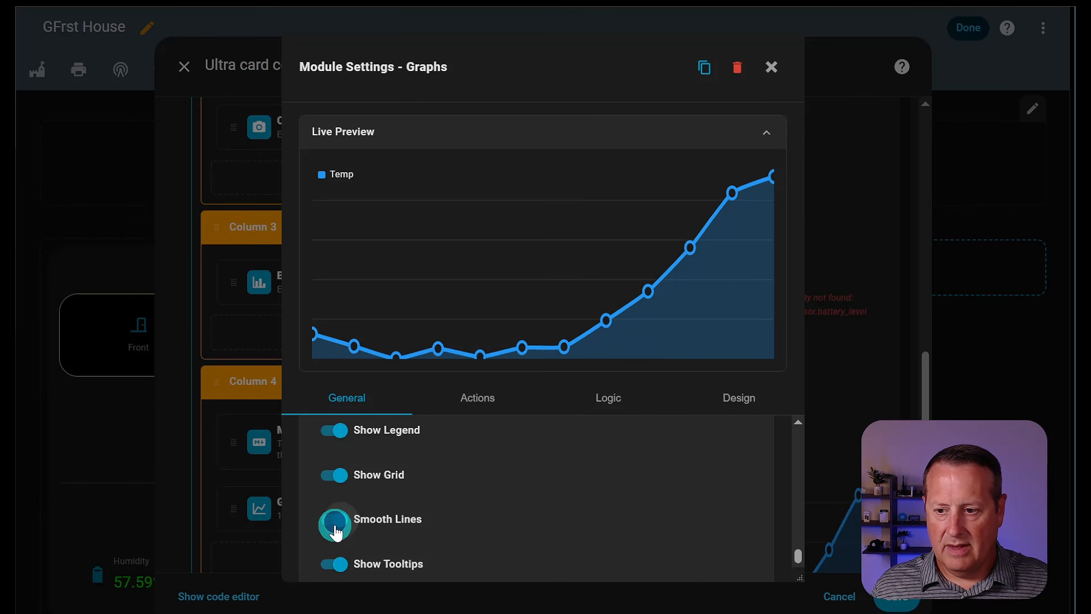
{"action": "left_click", "coordinate": [335, 566]}
{"action": "scroll", "coordinate": [481, 517], "scroll_direction": "down", "scroll_amount": 1}
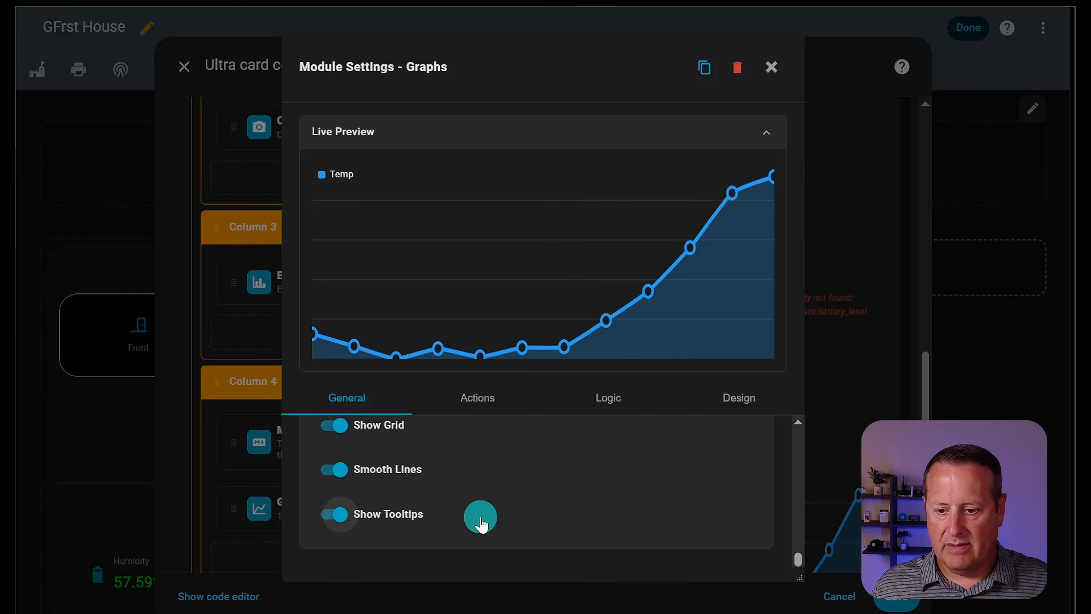
{"action": "mouse_move", "coordinate": [562, 349]}
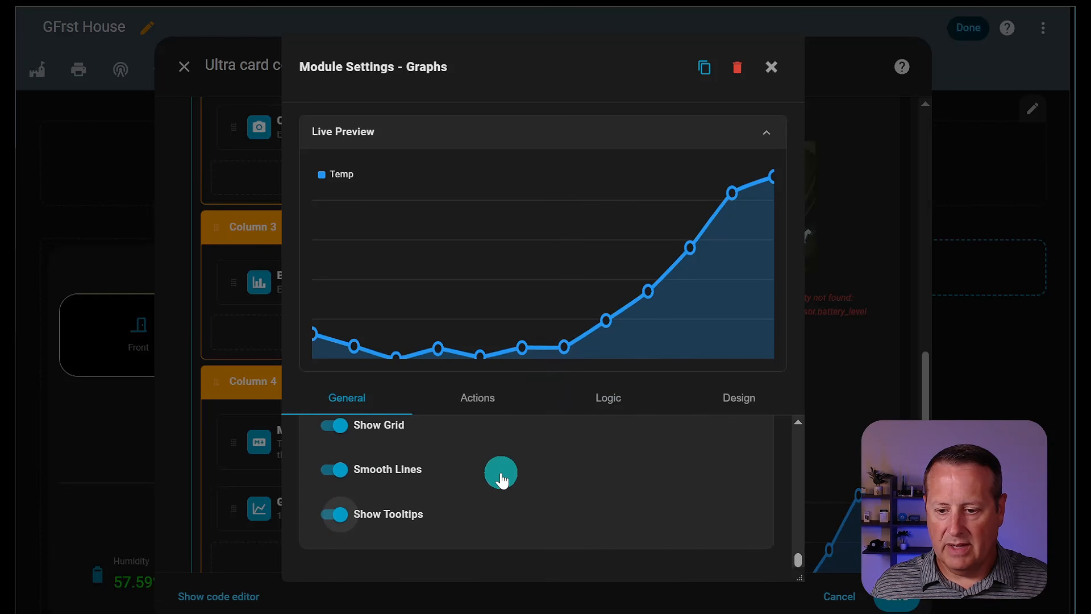
- Close the graph module's settings, then save the card and leave dashboard editing
{"action": "scroll", "coordinate": [499, 475], "scroll_direction": "up", "scroll_amount": 15}
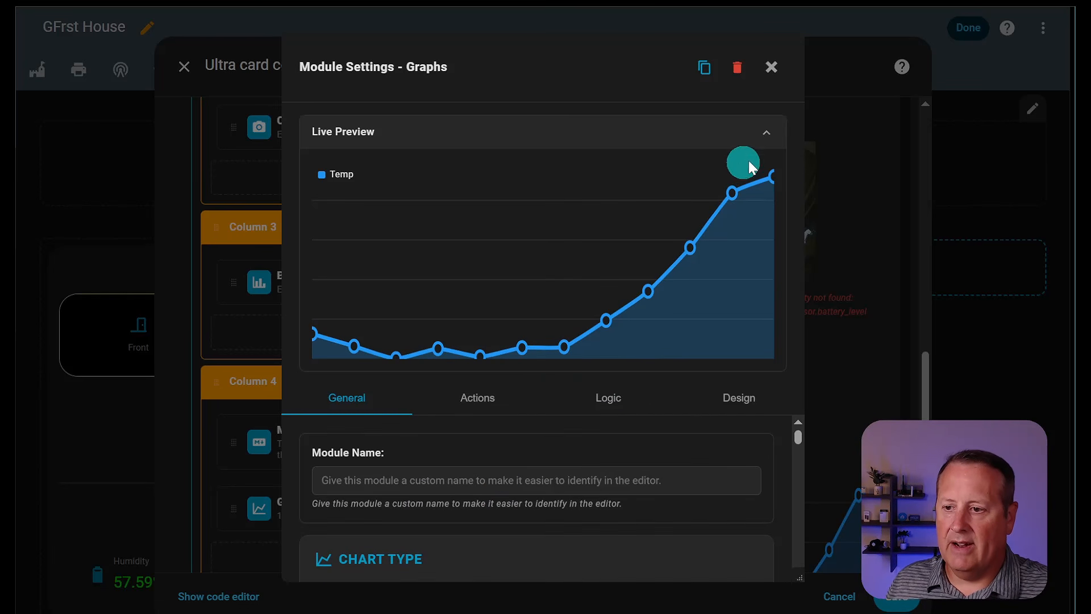
{"action": "left_click", "coordinate": [771, 67]}
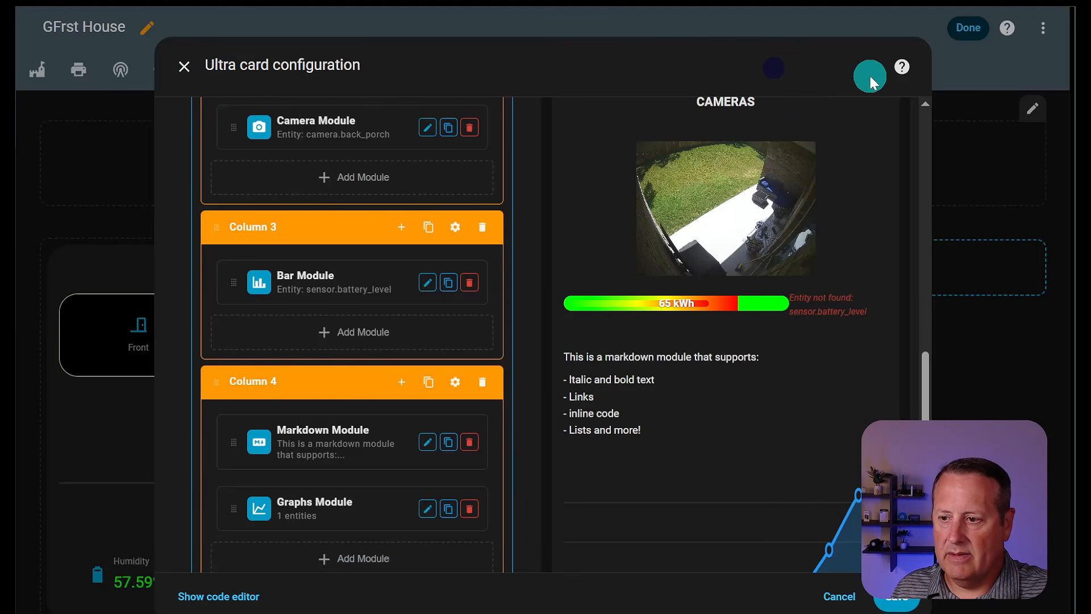
{"action": "scroll", "coordinate": [828, 254], "scroll_direction": "down", "scroll_amount": 3}
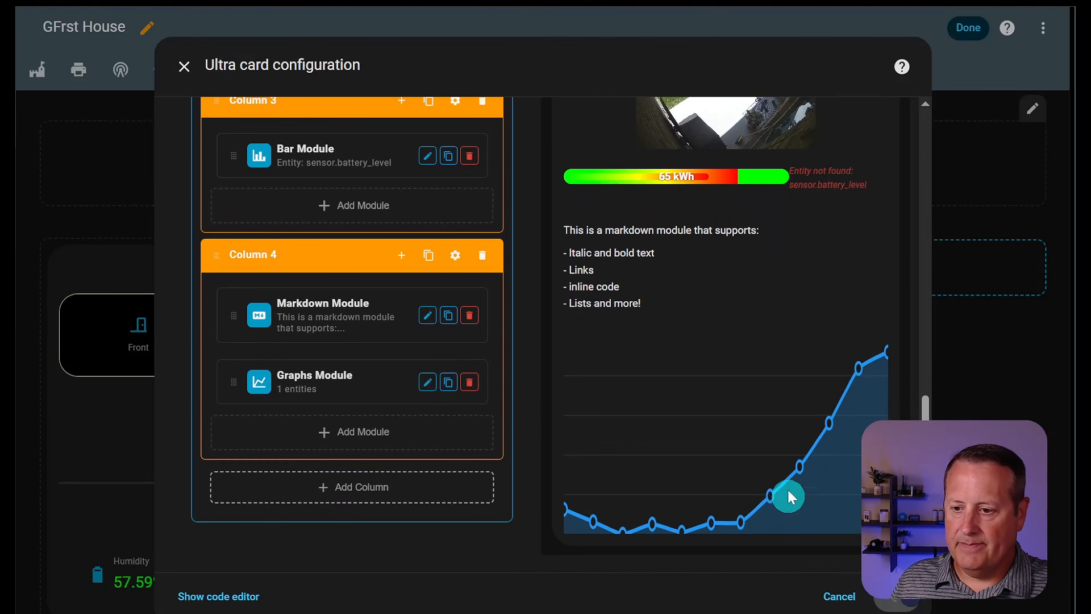
{"action": "scroll", "coordinate": [781, 471], "scroll_direction": "down", "scroll_amount": 6}
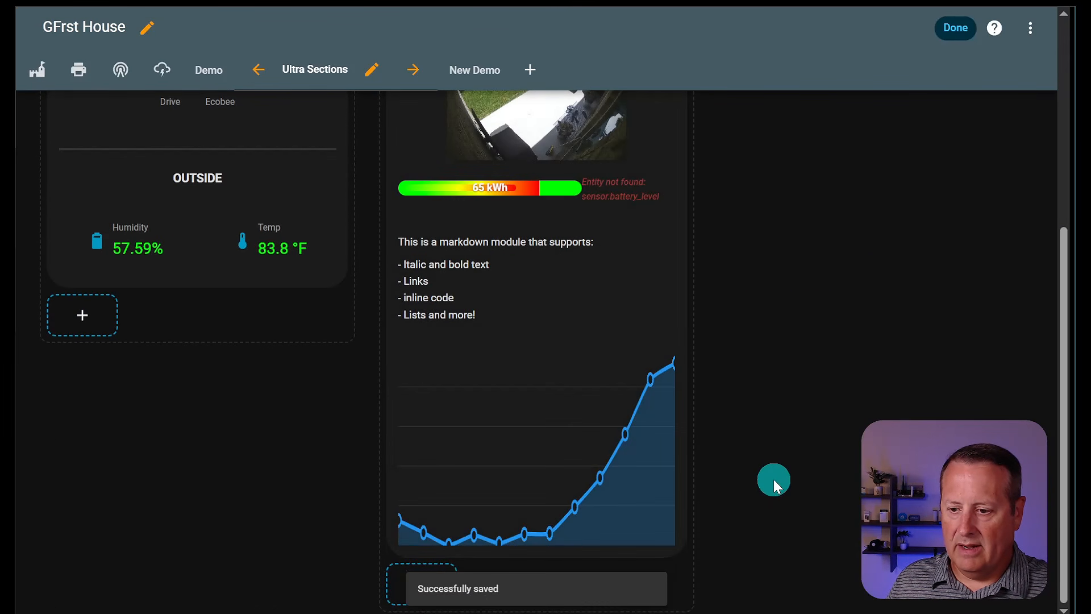
{"action": "left_click", "coordinate": [955, 27]}
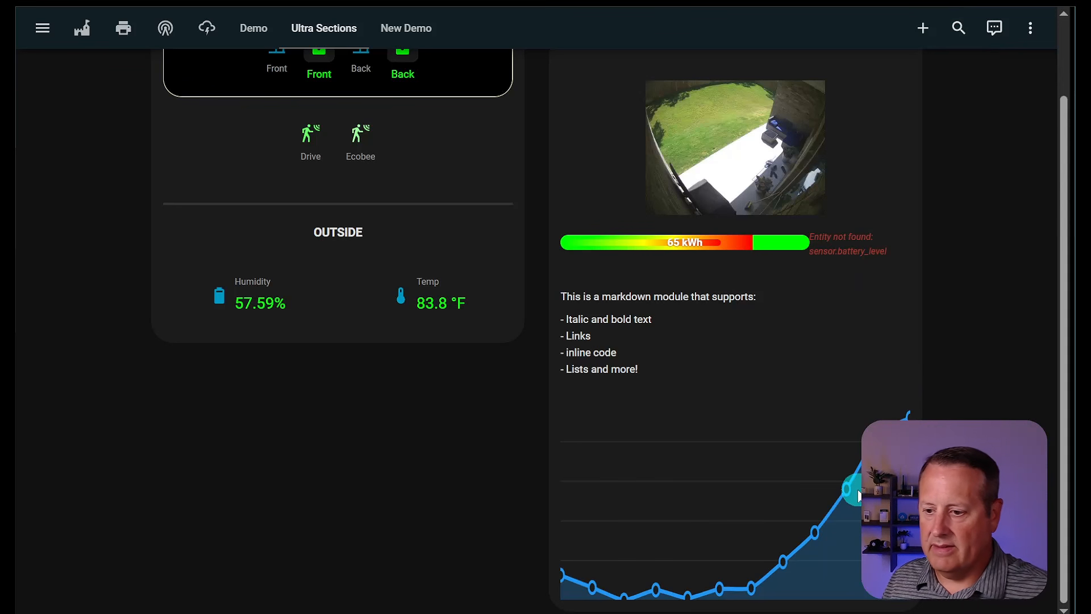
- Examine the graph's data points and the placement of its Temp legend on the live dashboard
{"action": "mouse_move", "coordinate": [846, 495]}
{"action": "mouse_move", "coordinate": [815, 537]}
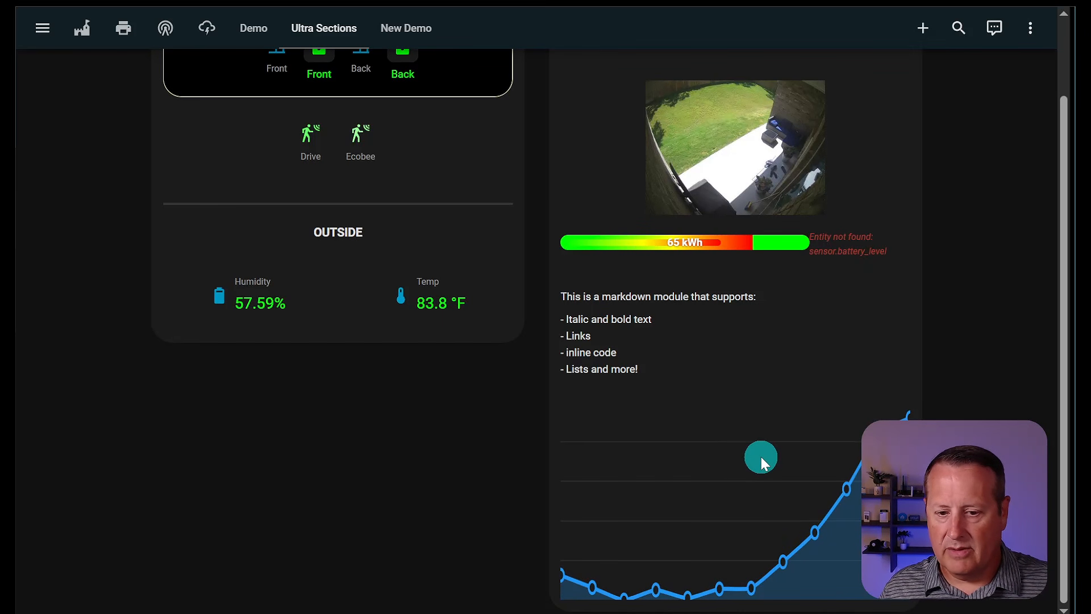
{"action": "scroll", "coordinate": [761, 456], "scroll_direction": "up", "scroll_amount": 2}
{"action": "scroll", "coordinate": [761, 462], "scroll_direction": "down", "scroll_amount": 2}
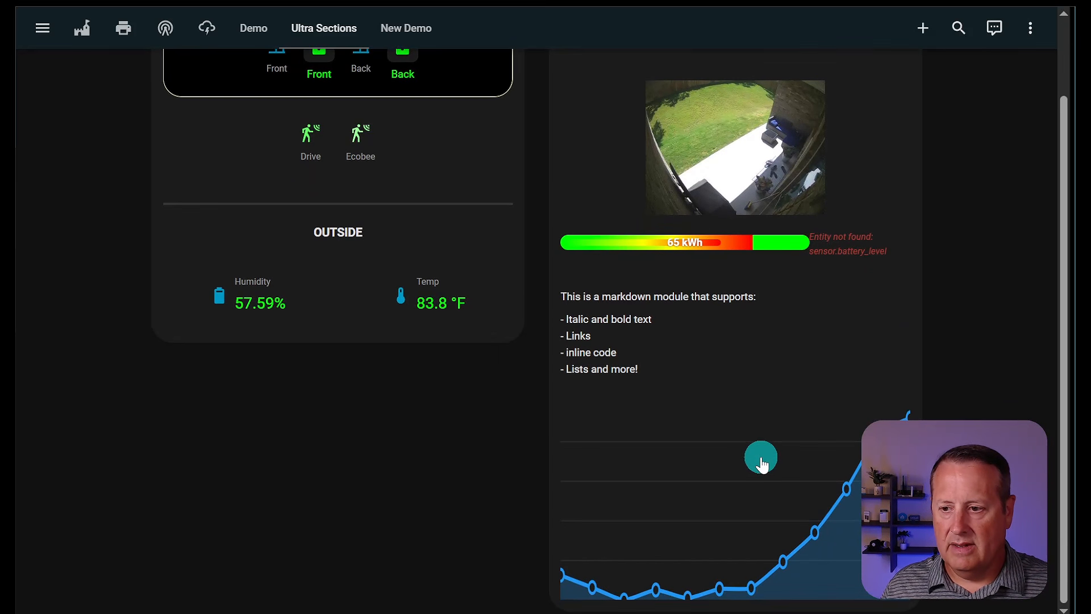
{"action": "scroll", "coordinate": [769, 468], "scroll_direction": "up", "scroll_amount": 2}
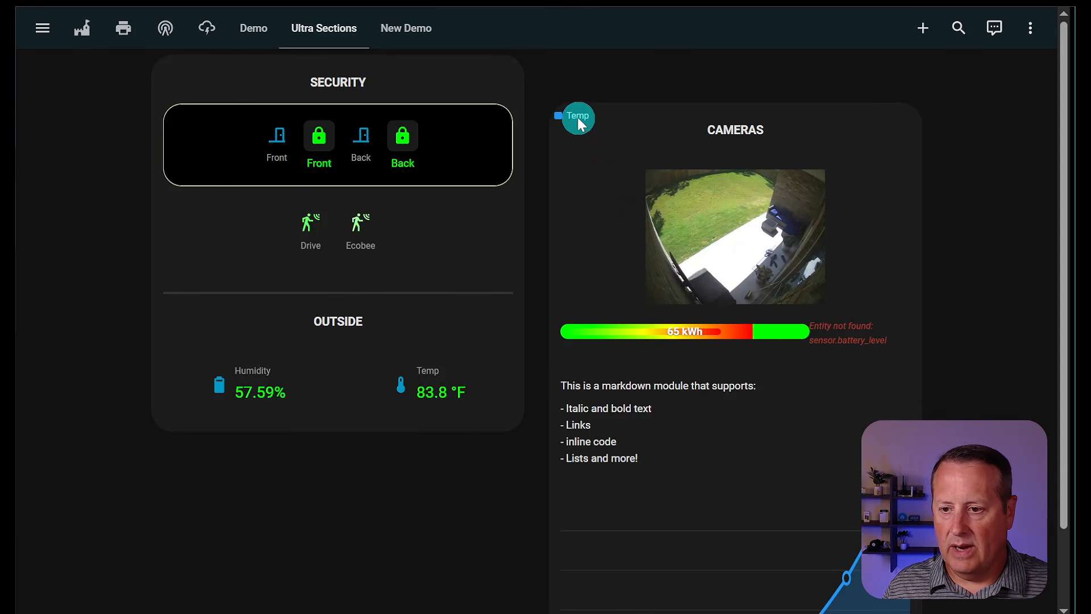
{"action": "scroll", "coordinate": [711, 450], "scroll_direction": "down", "scroll_amount": 2}
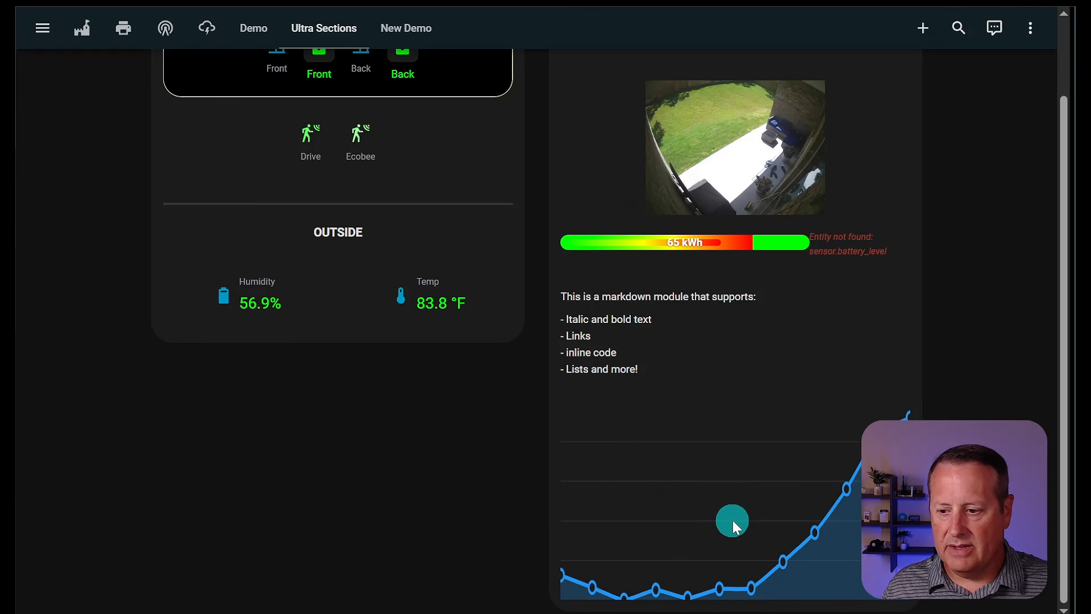
{"action": "scroll", "coordinate": [746, 510], "scroll_direction": "up", "scroll_amount": 2}
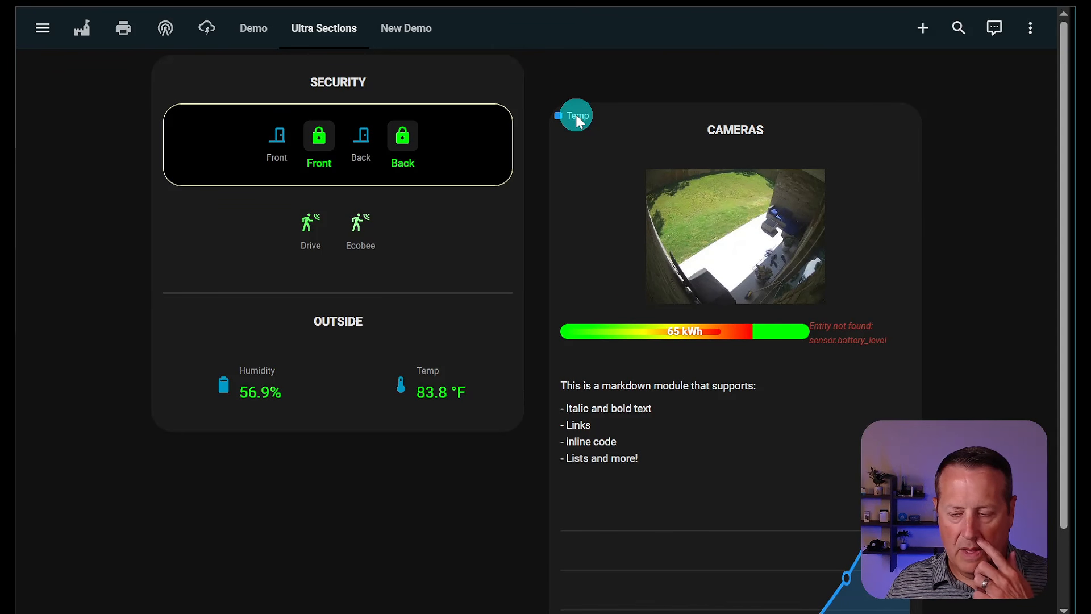
- Add a new column after Column 4 in the Cameras card and move the Graphs module into it
{"action": "left_click", "coordinate": [1021, 47]}
{"action": "left_click", "coordinate": [1018, 106]}
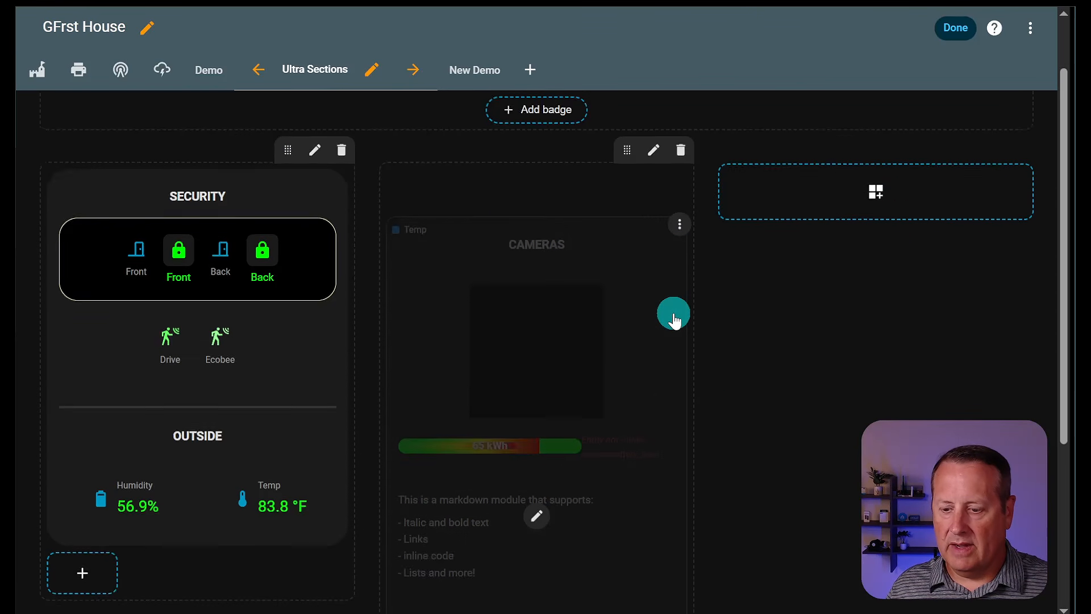
{"action": "scroll", "coordinate": [673, 318], "scroll_direction": "down", "scroll_amount": 5}
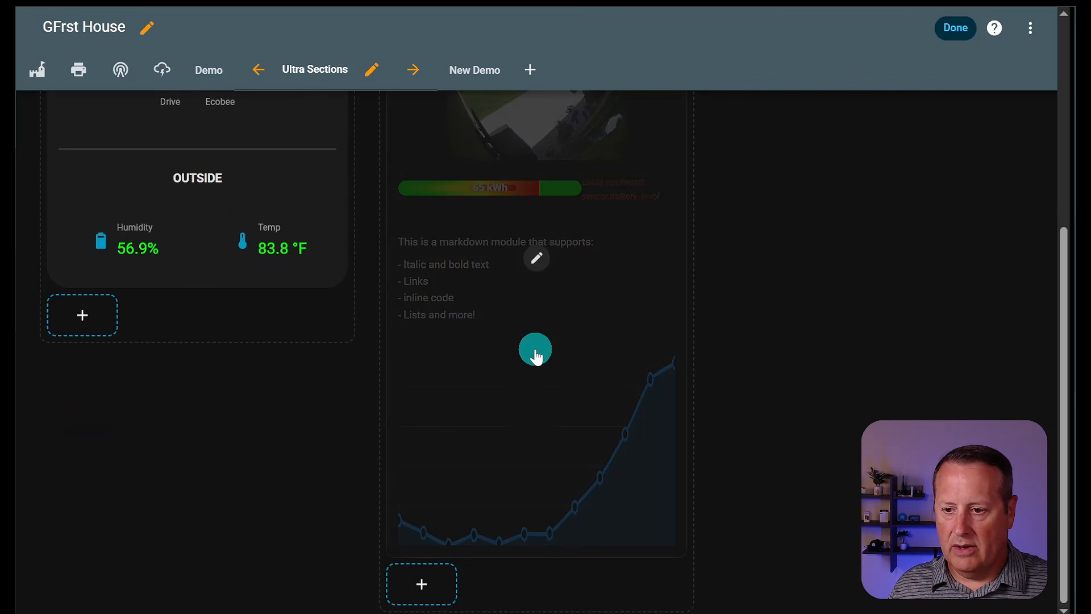
{"action": "left_click", "coordinate": [538, 259]}
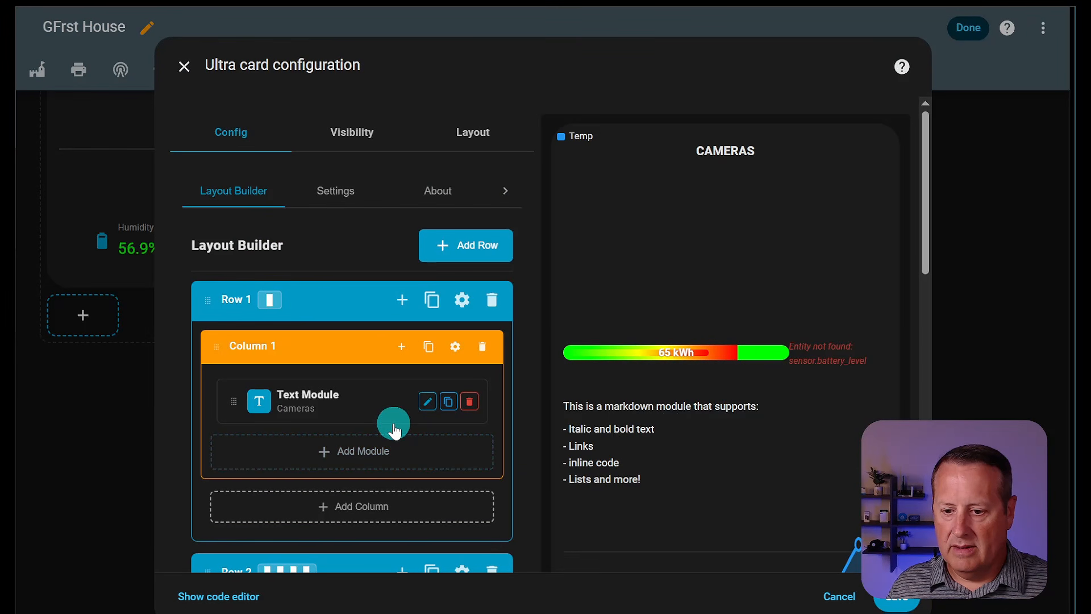
{"action": "scroll", "coordinate": [394, 427], "scroll_direction": "down", "scroll_amount": 15}
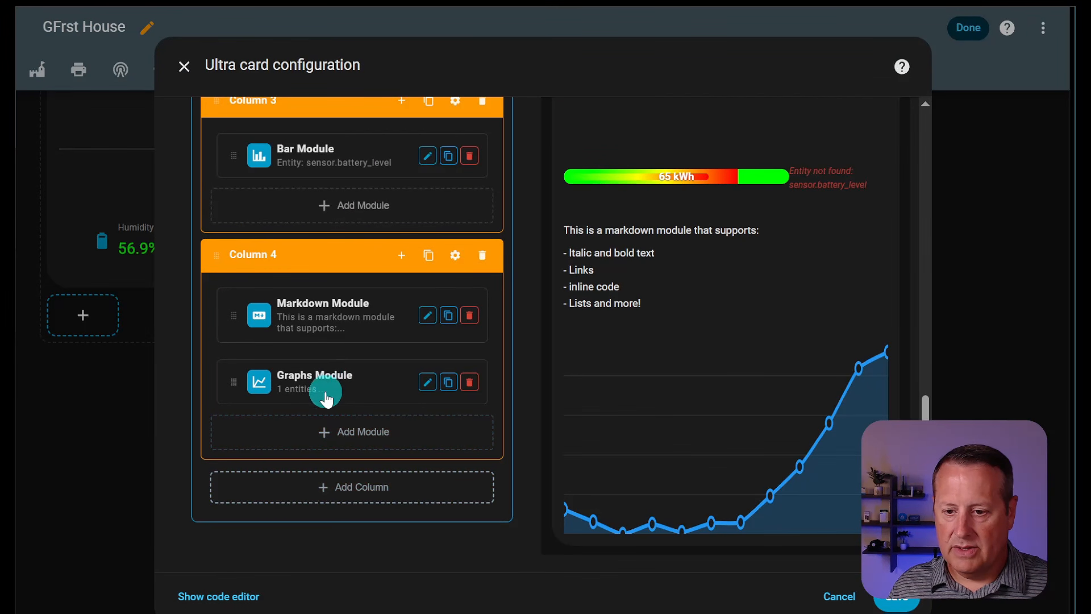
{"action": "left_click", "coordinate": [353, 490]}
{"action": "left_click_drag", "start_coordinate": [317, 373], "coordinate": [353, 522]}
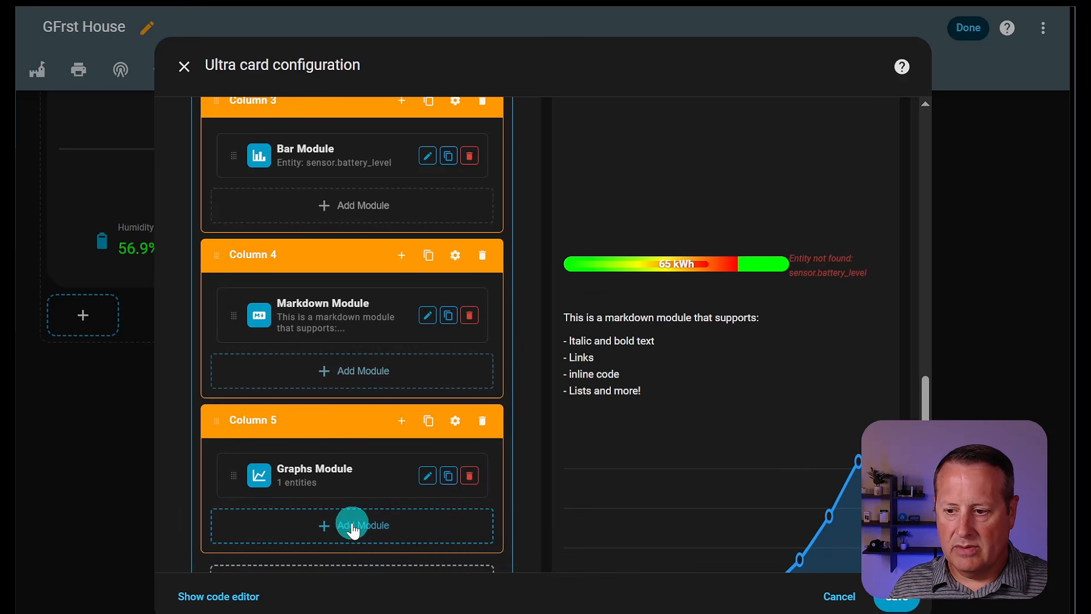
- Save the Cameras card and check the Temp legend's placement on the live dashboard
{"action": "left_click", "coordinate": [909, 600]}
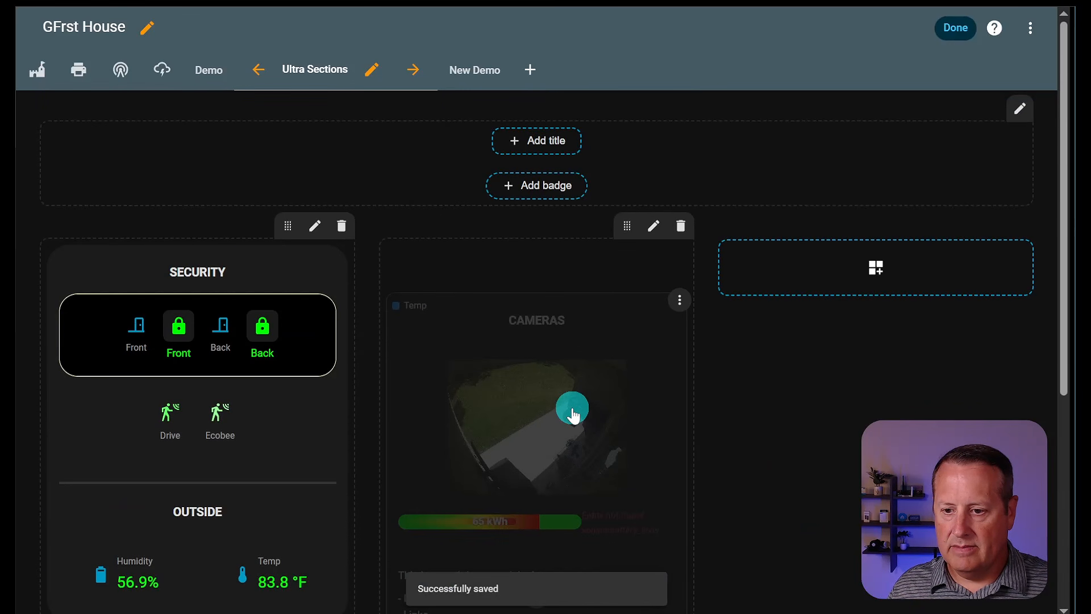
{"action": "scroll", "coordinate": [742, 360], "scroll_direction": "down", "scroll_amount": 6}
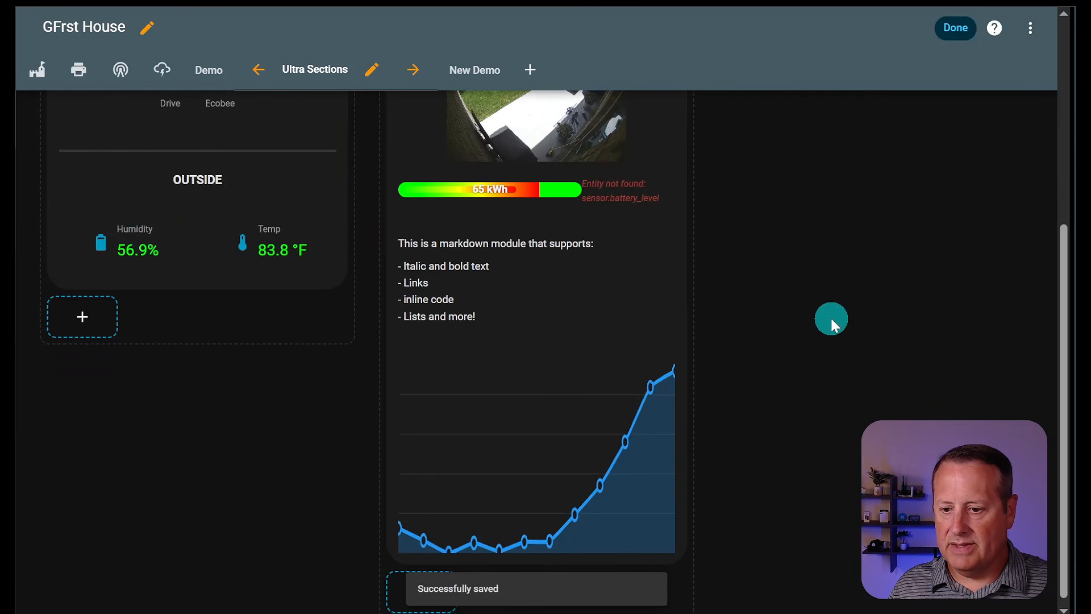
{"action": "left_click", "coordinate": [960, 26]}
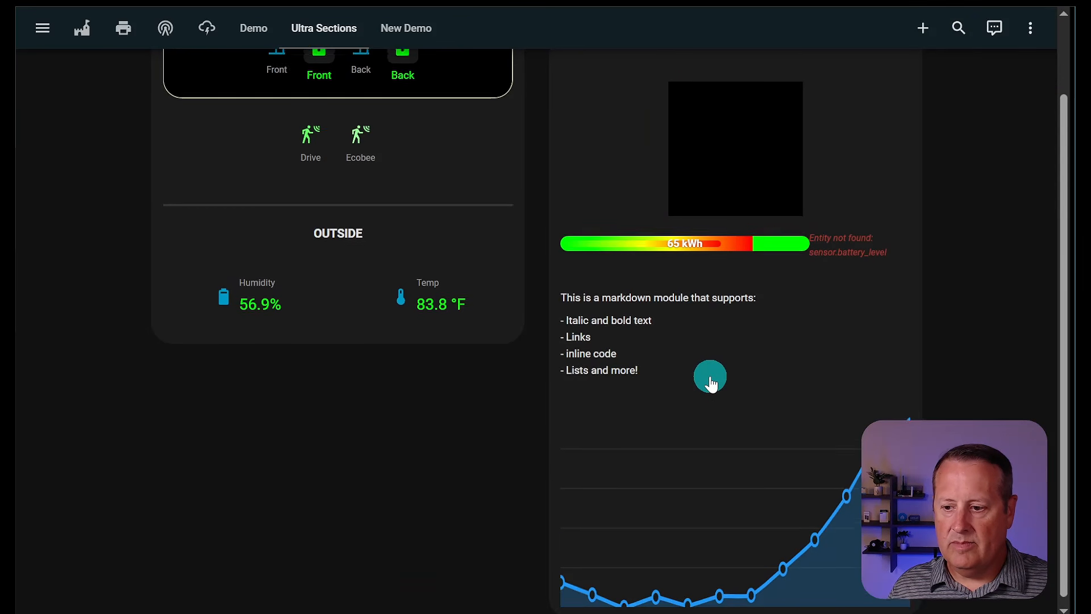
{"action": "scroll", "coordinate": [710, 383], "scroll_direction": "up", "scroll_amount": 2}
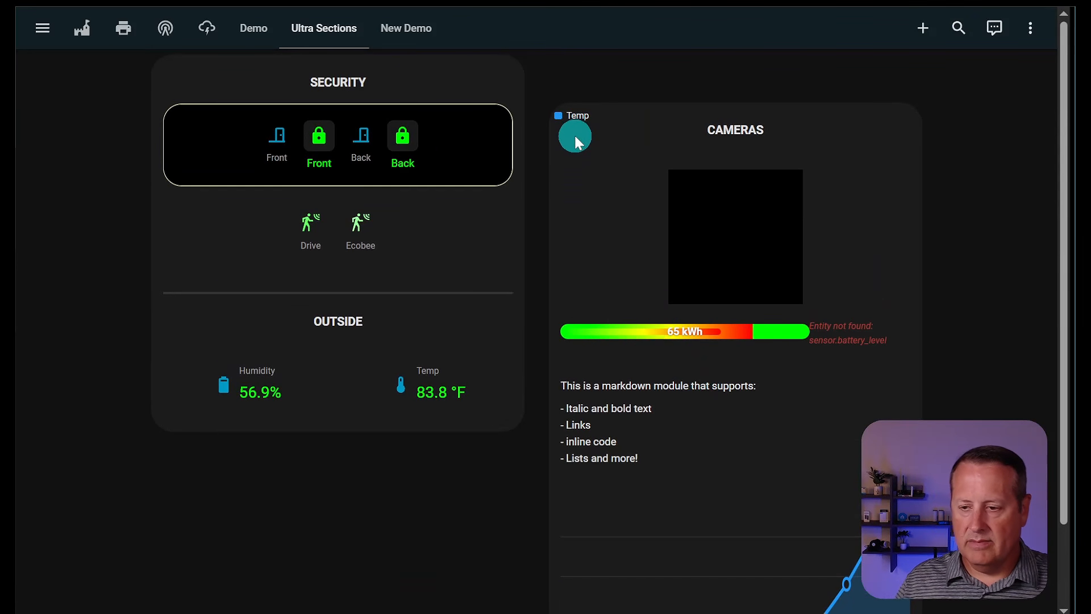
{"action": "scroll", "coordinate": [576, 141], "scroll_direction": "down", "scroll_amount": 2}
{"action": "scroll", "coordinate": [580, 146], "scroll_direction": "up", "scroll_amount": 2}
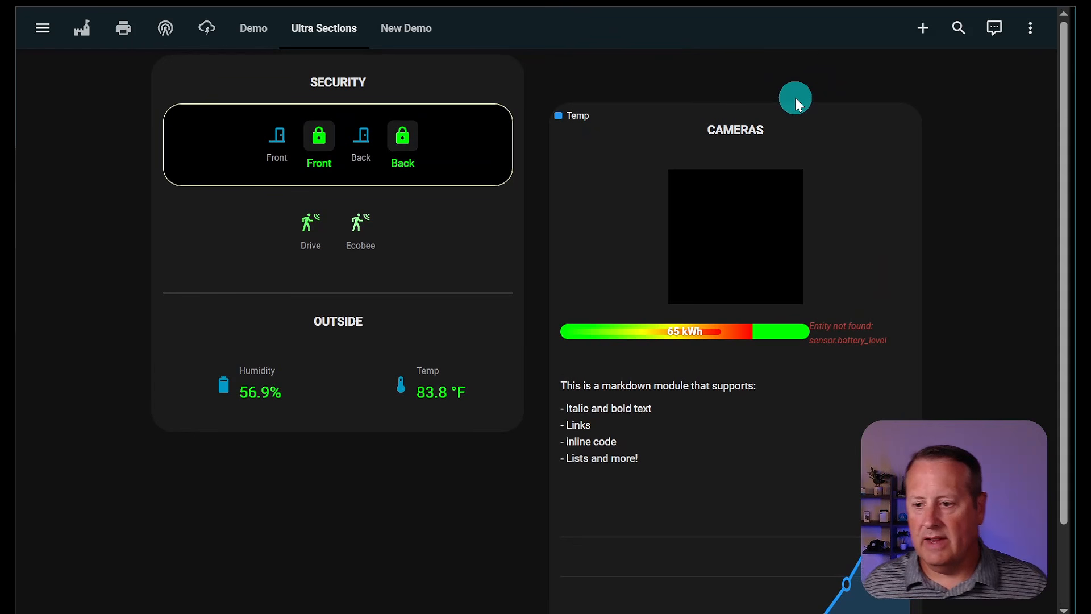
- Put the Ultra Sections dashboard into edit mode
{"action": "left_click", "coordinate": [1028, 40]}
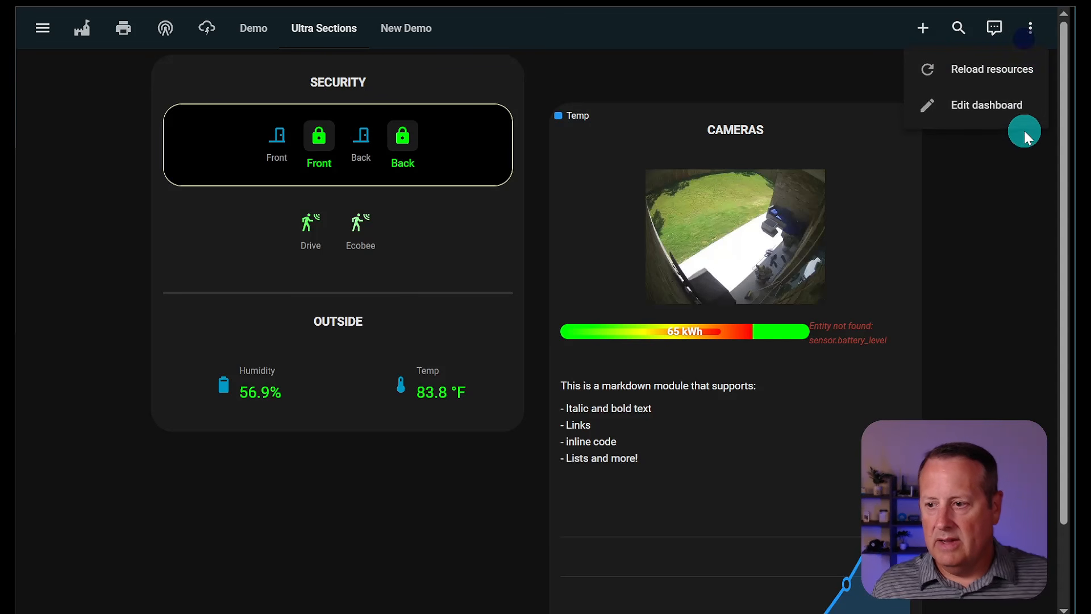
{"action": "left_click", "coordinate": [1018, 107]}
{"action": "mouse_move", "coordinate": [608, 338]}
{"action": "left_mouse_down"}
{"action": "mouse_move", "coordinate": [518, 292]}
{"action": "mouse_move", "coordinate": [632, 235]}
{"action": "left_mouse_up"}
{"action": "left_click", "coordinate": [653, 225]}
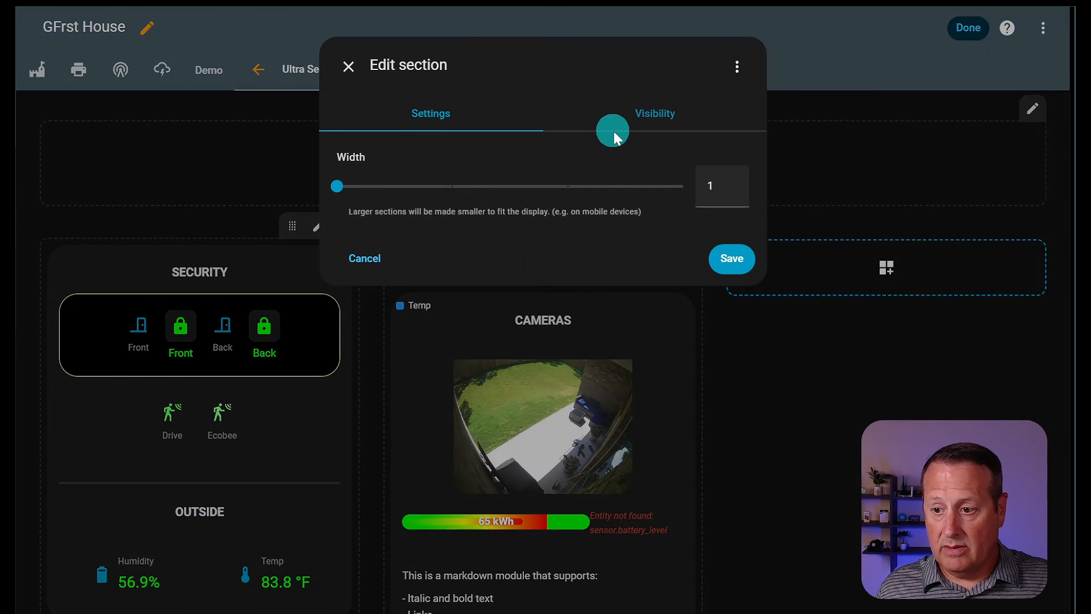
{"action": "left_click", "coordinate": [371, 260]}
- Reset the Cameras Ultra Card's padding to 16 px, margin to 0 px and border radius to 12 px in its global card settings
{"action": "mouse_move", "coordinate": [596, 349]}
{"action": "left_mouse_down"}
{"action": "mouse_move", "coordinate": [594, 299]}
{"action": "mouse_move", "coordinate": [707, 321]}
{"action": "left_mouse_up"}
{"action": "scroll", "coordinate": [653, 340], "scroll_direction": "down", "scroll_amount": 3}
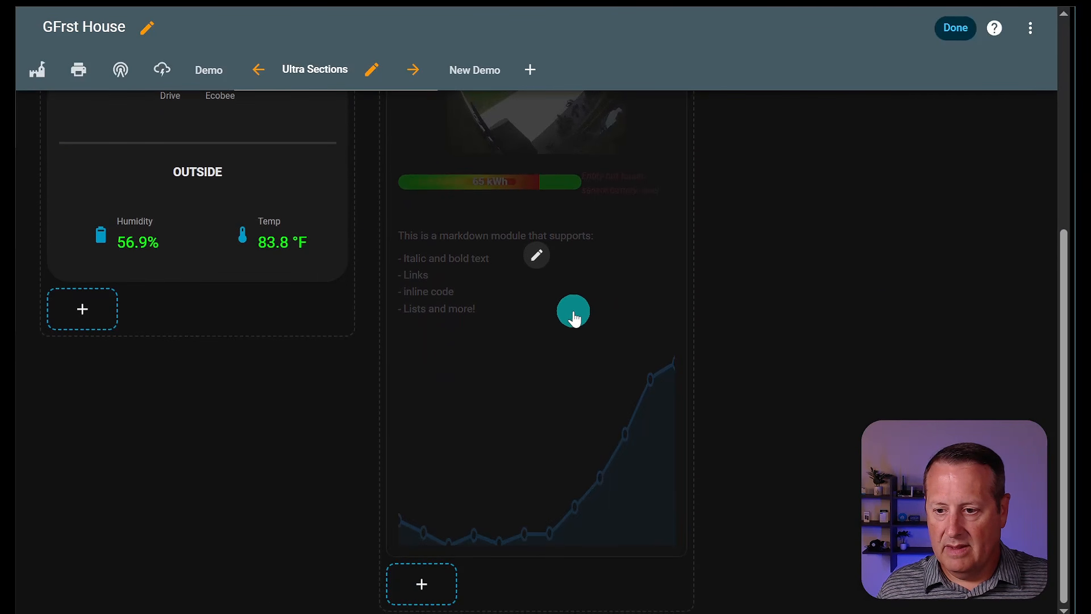
{"action": "left_click", "coordinate": [540, 257]}
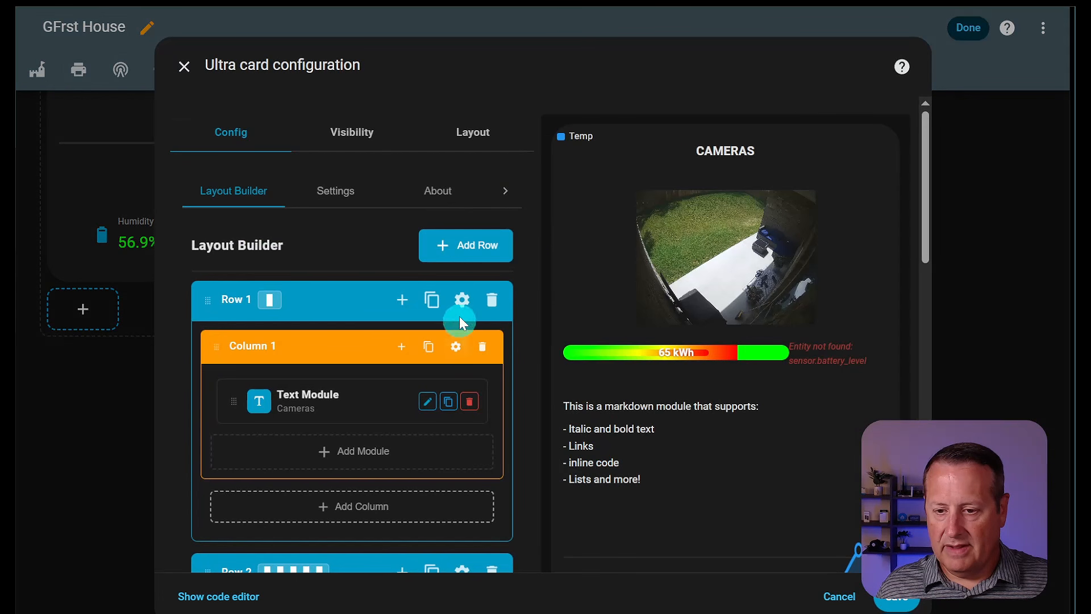
{"action": "left_click", "coordinate": [331, 193]}
{"action": "scroll", "coordinate": [455, 400], "scroll_direction": "down", "scroll_amount": 5}
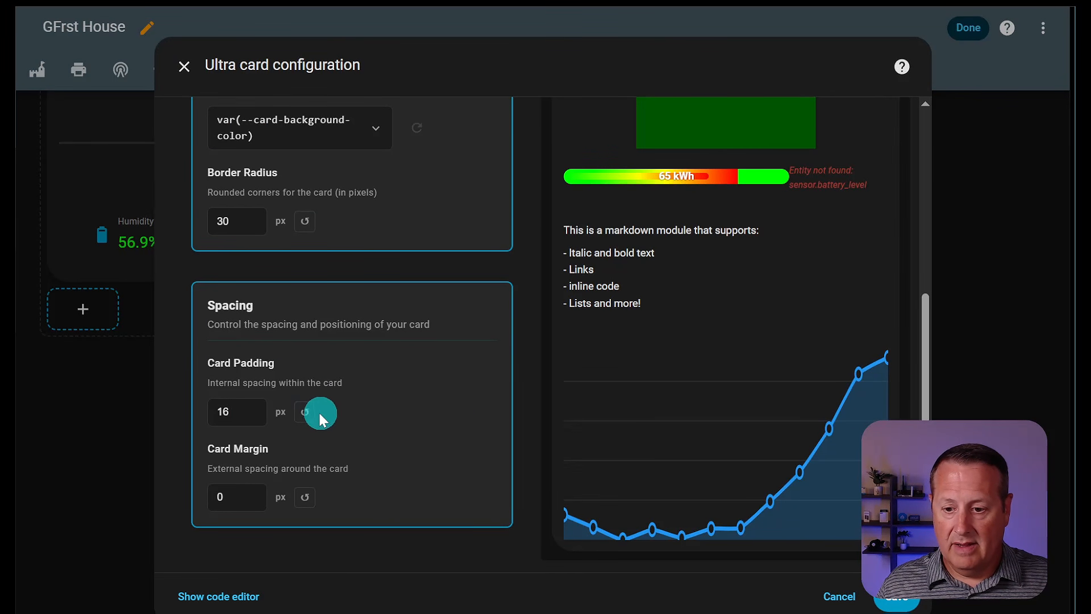
{"action": "left_click", "coordinate": [305, 413]}
{"action": "left_click", "coordinate": [306, 496]}
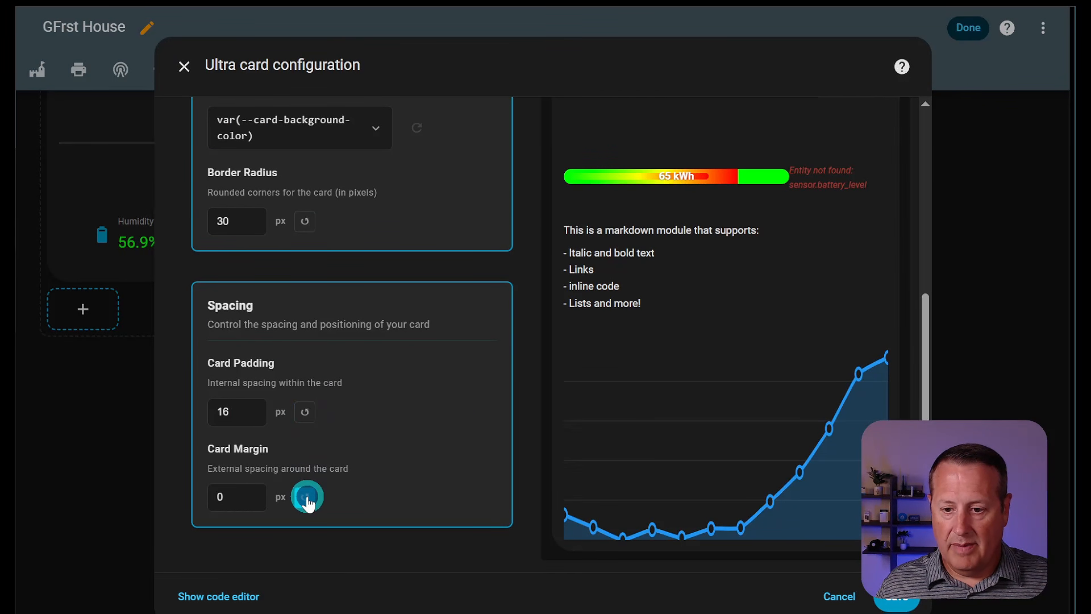
{"action": "scroll", "coordinate": [328, 431], "scroll_direction": "up", "scroll_amount": 3}
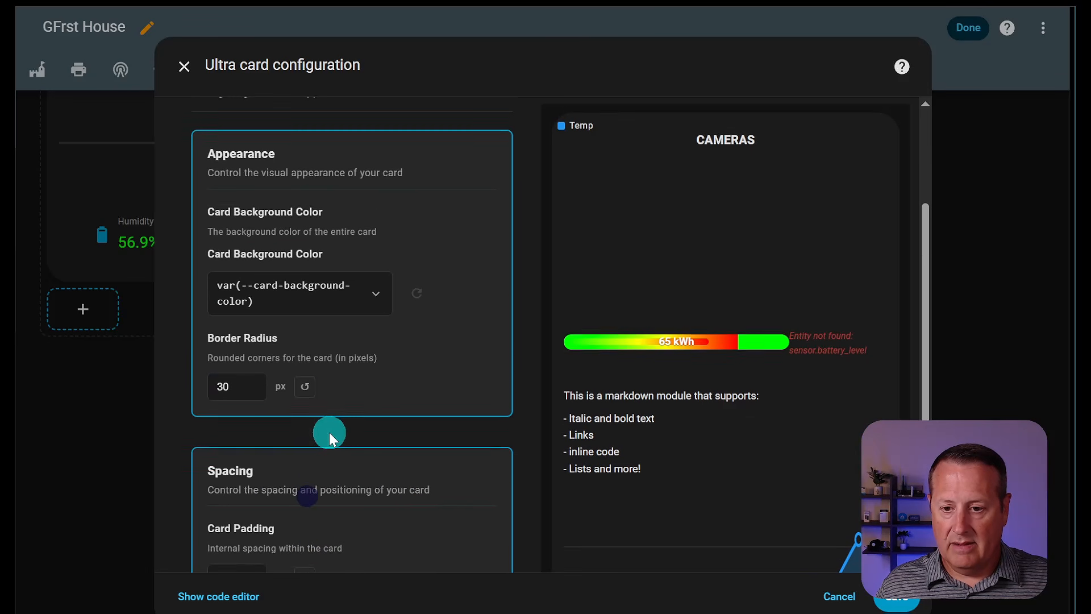
{"action": "left_click", "coordinate": [307, 387]}
{"action": "scroll", "coordinate": [414, 341], "scroll_direction": "up", "scroll_amount": 3}
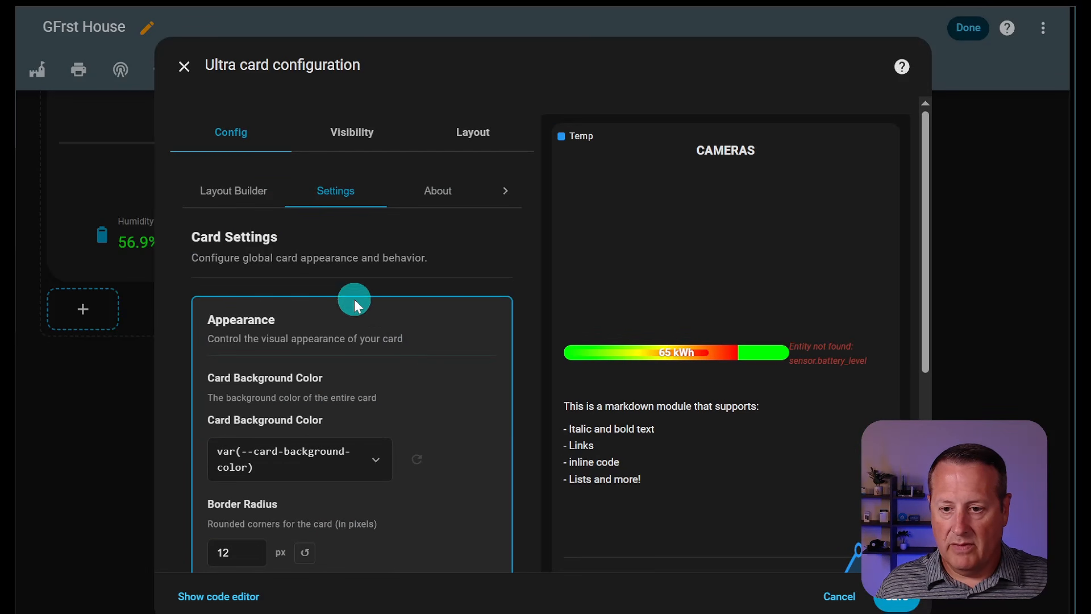
- Delete the Cameras text module from Column 1 of Row 1 in the card's layout
{"action": "left_click", "coordinate": [237, 200]}
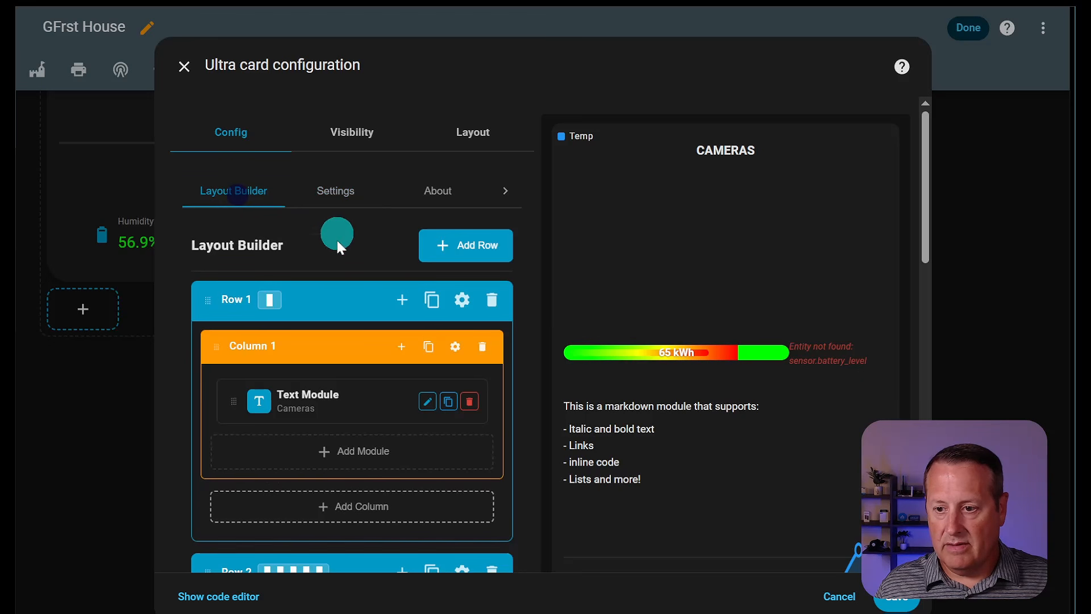
{"action": "scroll", "coordinate": [365, 433], "scroll_direction": "down", "scroll_amount": 3}
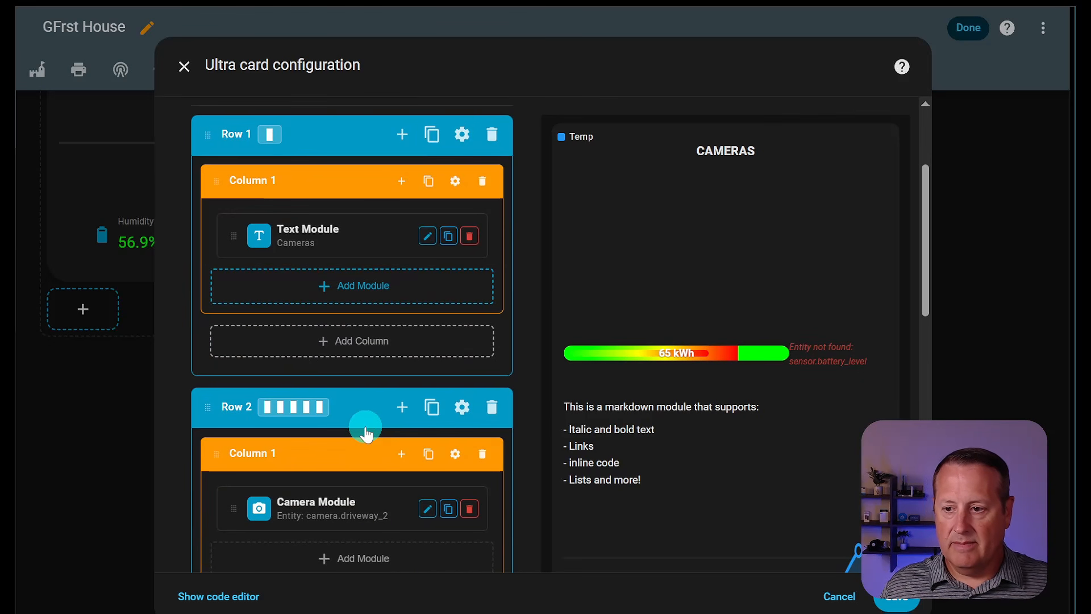
{"action": "left_click", "coordinate": [475, 237]}
{"action": "scroll", "coordinate": [359, 300], "scroll_direction": "down", "scroll_amount": 12}
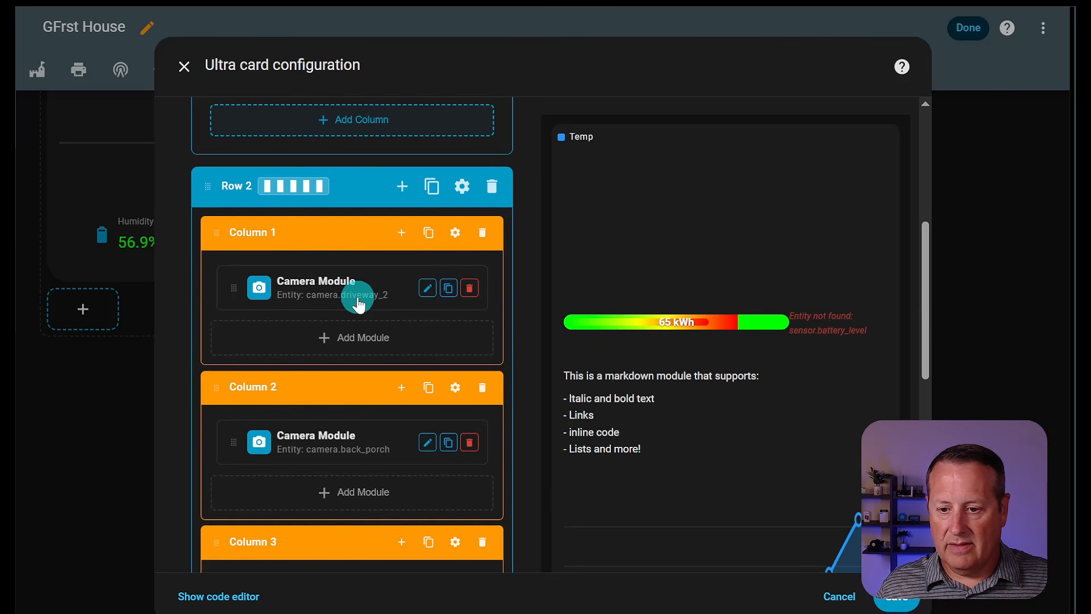
{"action": "scroll", "coordinate": [358, 299], "scroll_direction": "down", "scroll_amount": 1}
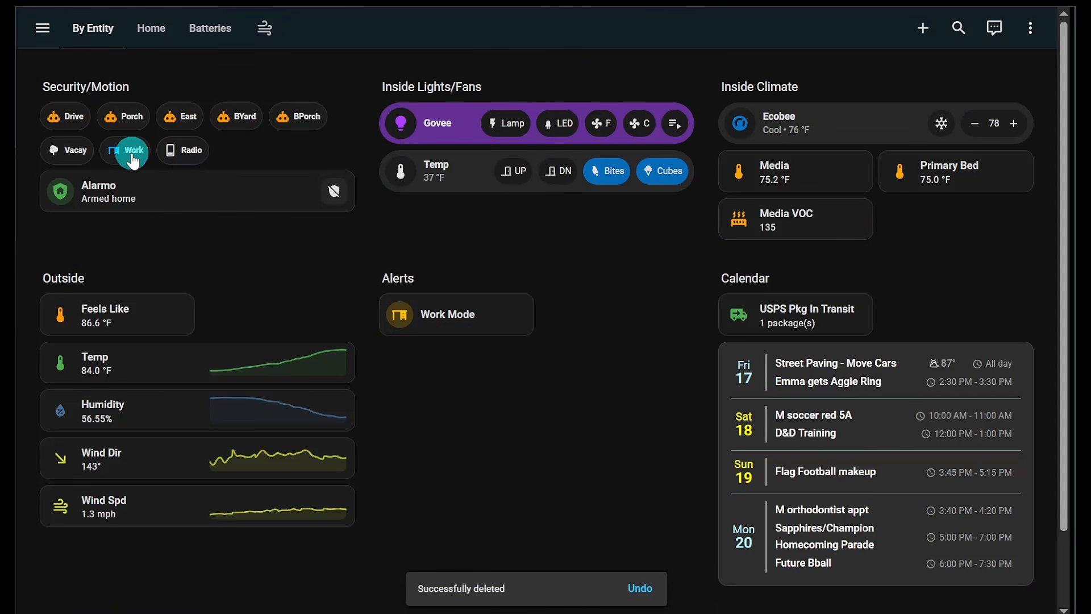
- Look over the By Entity view down to the Common controls section
{"action": "scroll", "coordinate": [428, 284], "scroll_direction": "down", "scroll_amount": 1}
{"action": "scroll", "coordinate": [427, 278], "scroll_direction": "down", "scroll_amount": 2}
{"action": "scroll", "coordinate": [427, 276], "scroll_direction": "up", "scroll_amount": 2}
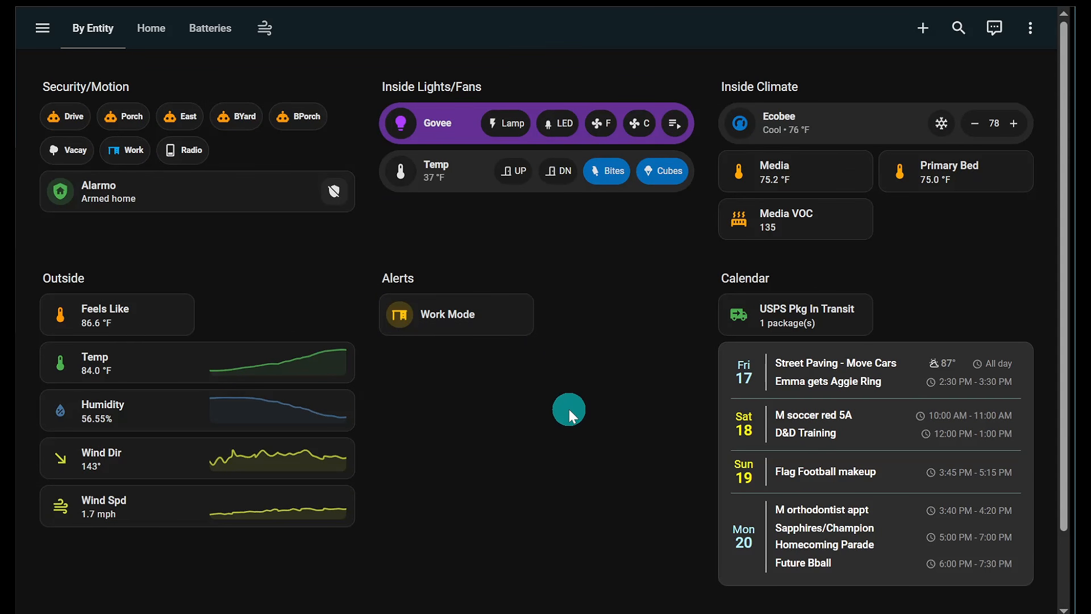
- Switch to the Home Dash Demo dashboard and review its summaries, areas, weather and energy cards
{"action": "left_click", "coordinate": [45, 43]}
{"action": "left_click", "coordinate": [105, 151]}
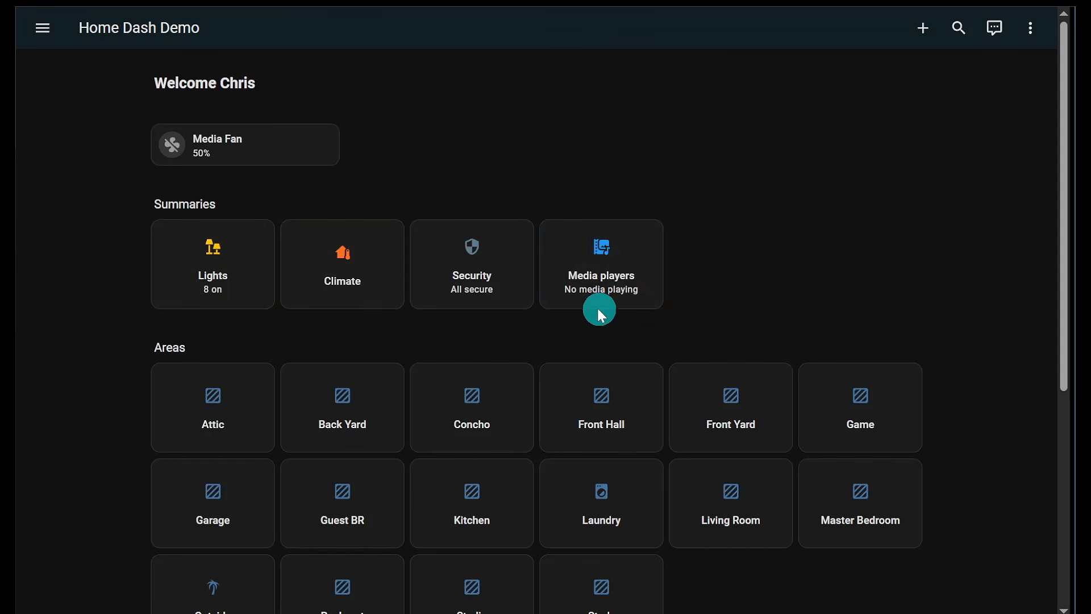
{"action": "scroll", "coordinate": [598, 308], "scroll_direction": "down", "scroll_amount": 5}
{"action": "scroll", "coordinate": [598, 308], "scroll_direction": "up", "scroll_amount": 5}
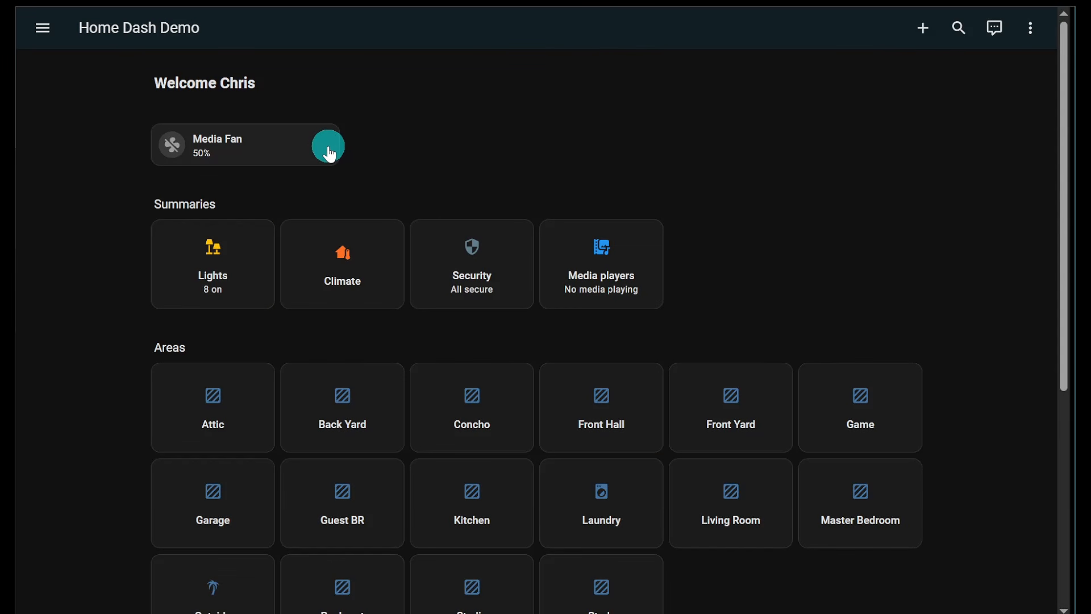
{"action": "scroll", "coordinate": [392, 295], "scroll_direction": "down", "scroll_amount": 3}
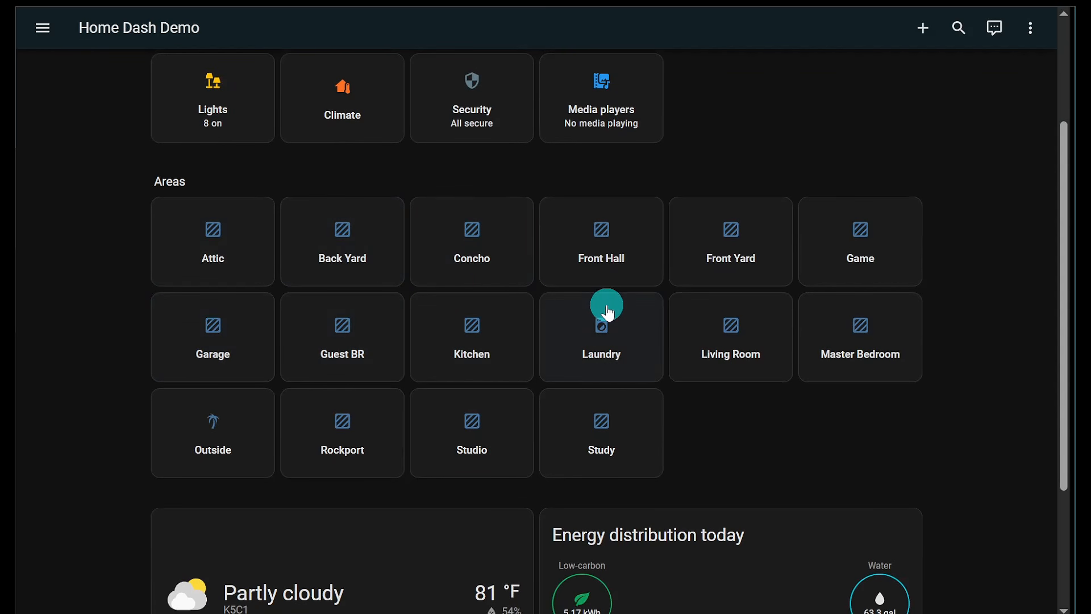
{"action": "scroll", "coordinate": [324, 256], "scroll_direction": "up", "scroll_amount": 3}
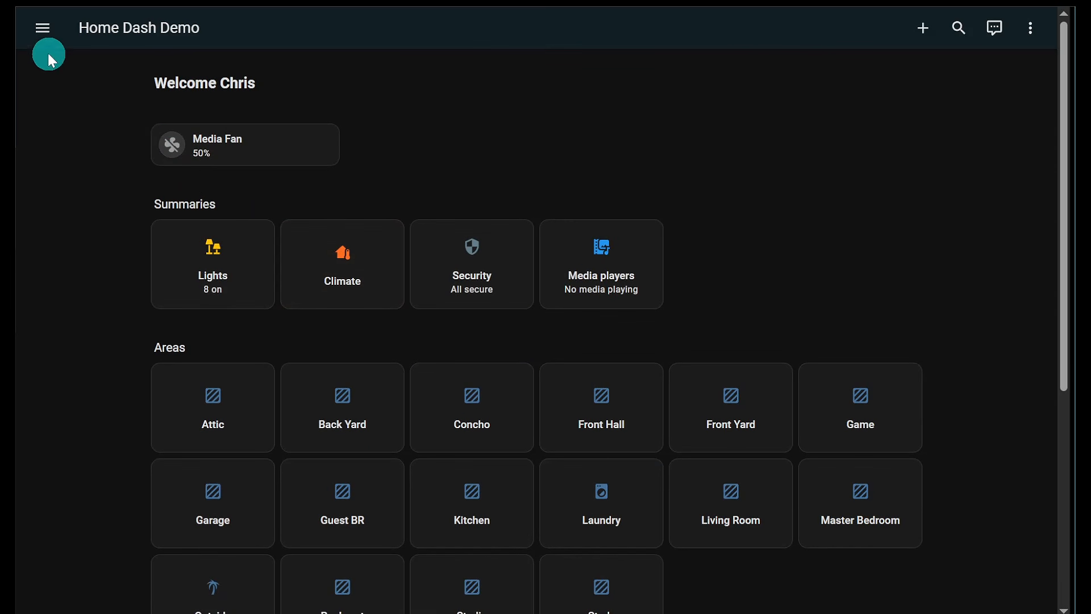
- Return to the Mobile dashboard and examine the Common controls section below its By Entity cards
{"action": "left_click", "coordinate": [44, 35]}
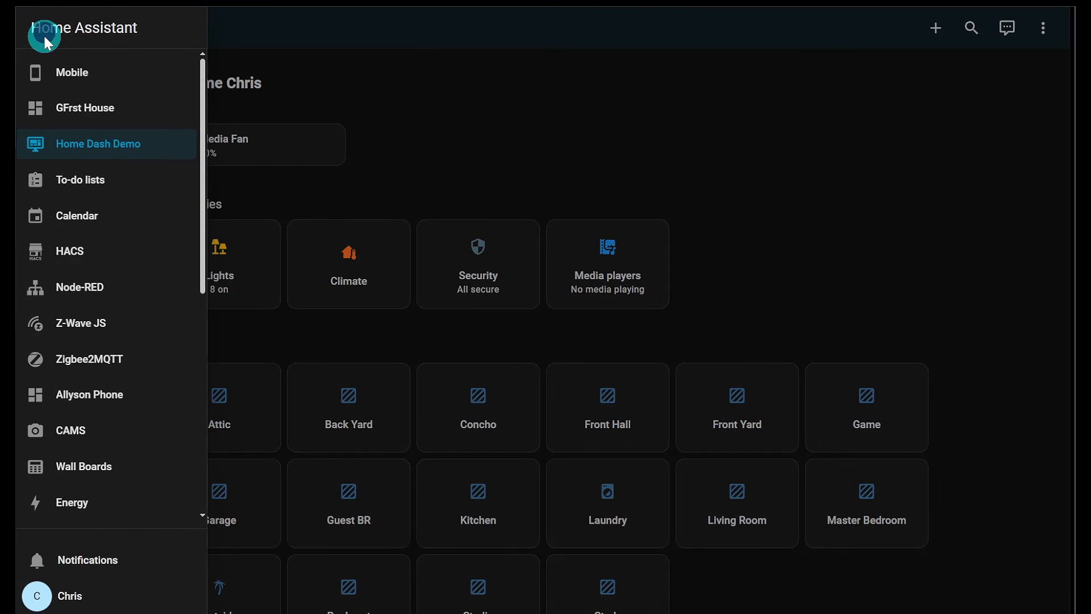
{"action": "left_click", "coordinate": [84, 80]}
{"action": "scroll", "coordinate": [280, 325], "scroll_direction": "down", "scroll_amount": 2}
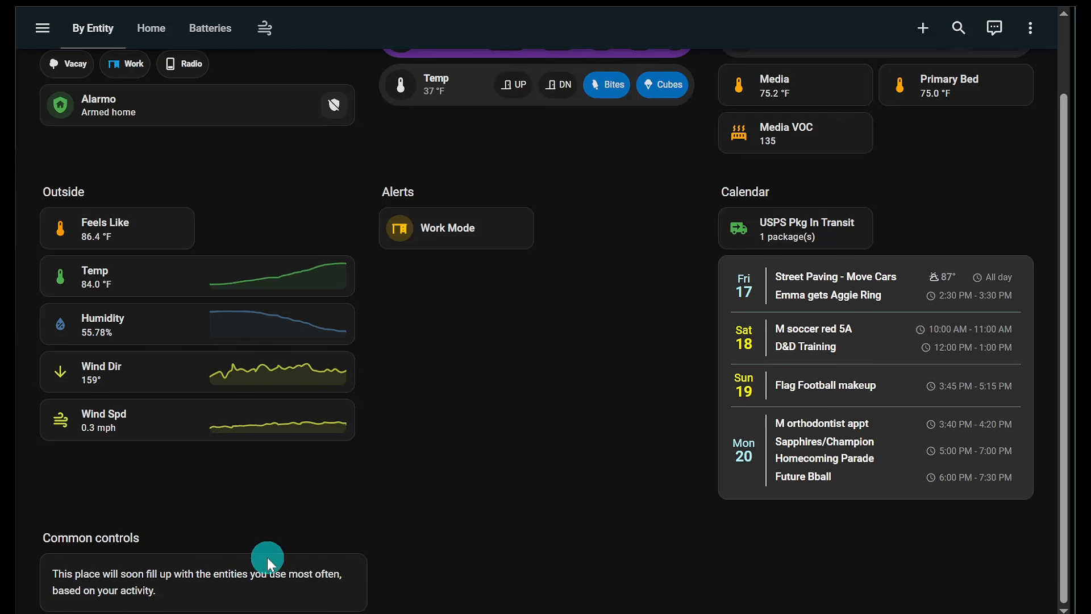
{"action": "scroll", "coordinate": [249, 574], "scroll_direction": "up", "scroll_amount": 3}
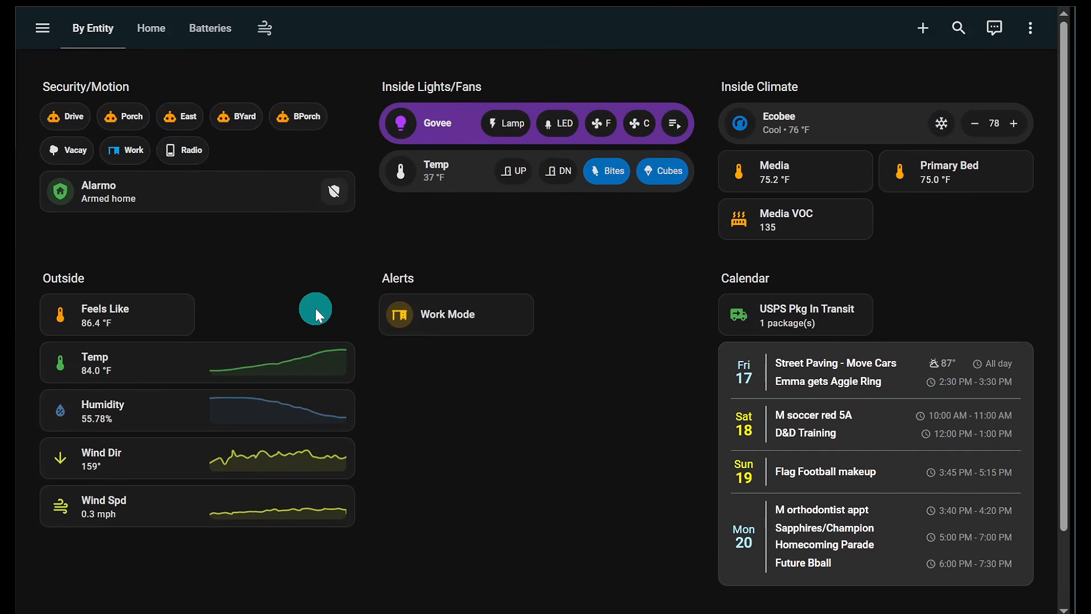
{"action": "scroll", "coordinate": [329, 487], "scroll_direction": "down", "scroll_amount": 2}
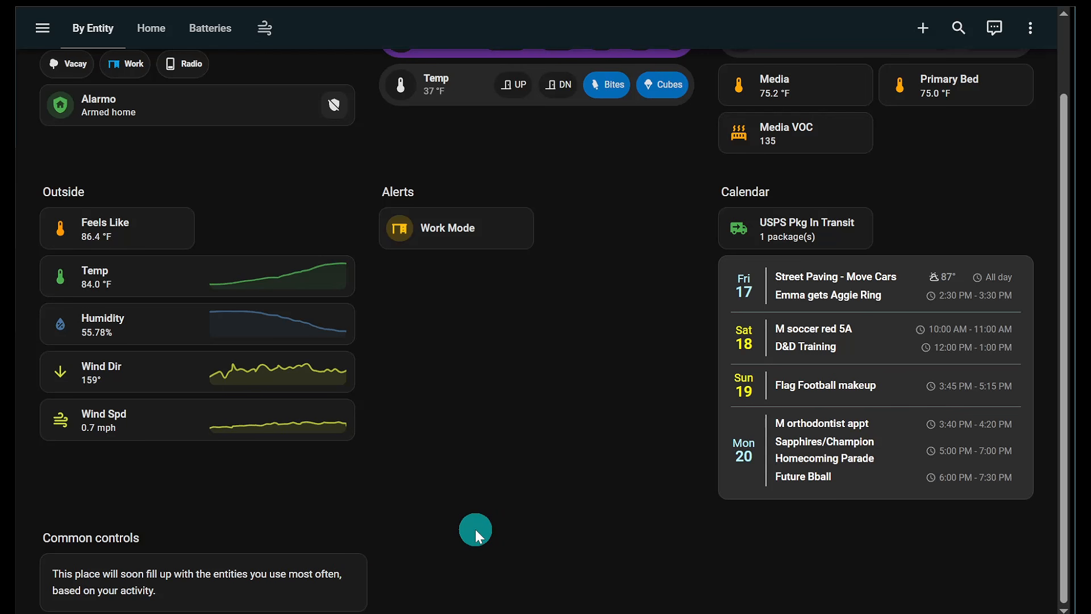
{"action": "scroll", "coordinate": [467, 503], "scroll_direction": "up", "scroll_amount": 2}
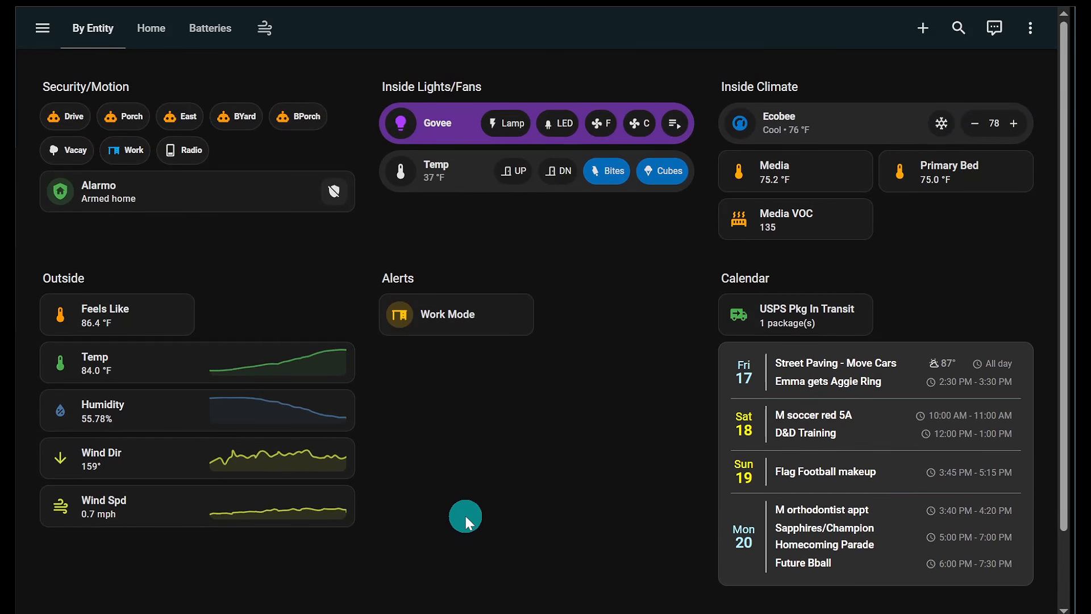